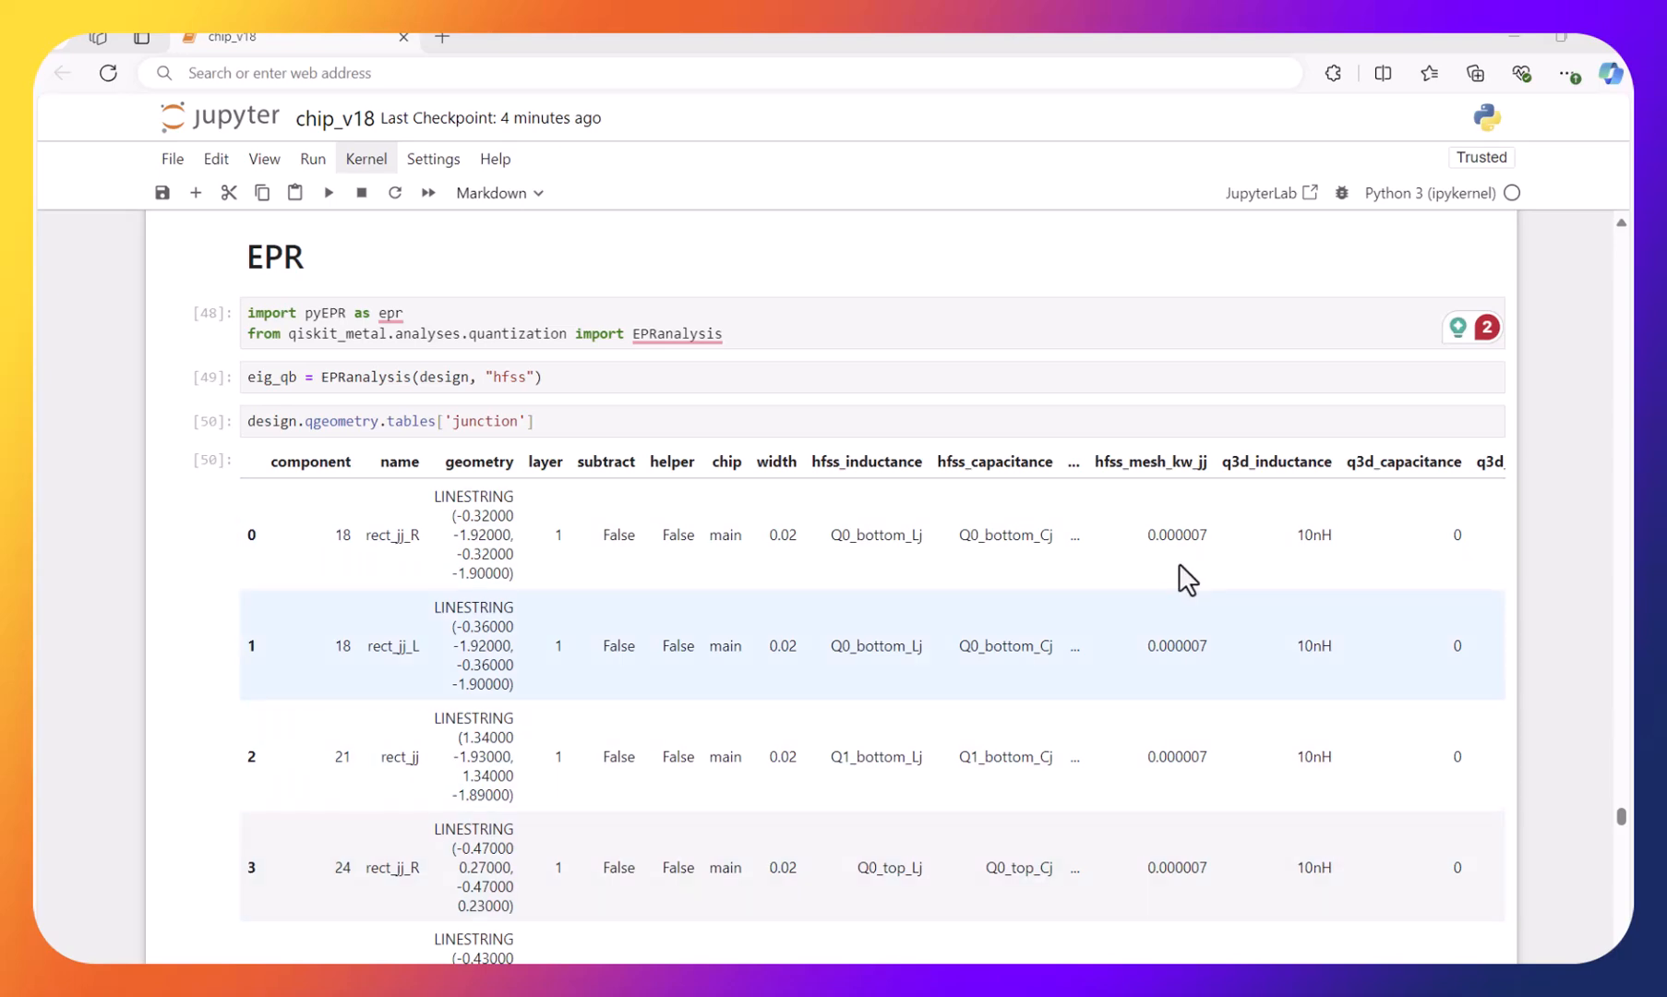
- Switch to Qiskit Metal to view the chip layout, and return to the chip_v18 notebook
{"action": "mouse_move", "coordinate": [1074, 962]}
{"action": "left_click", "coordinate": [1074, 876]}
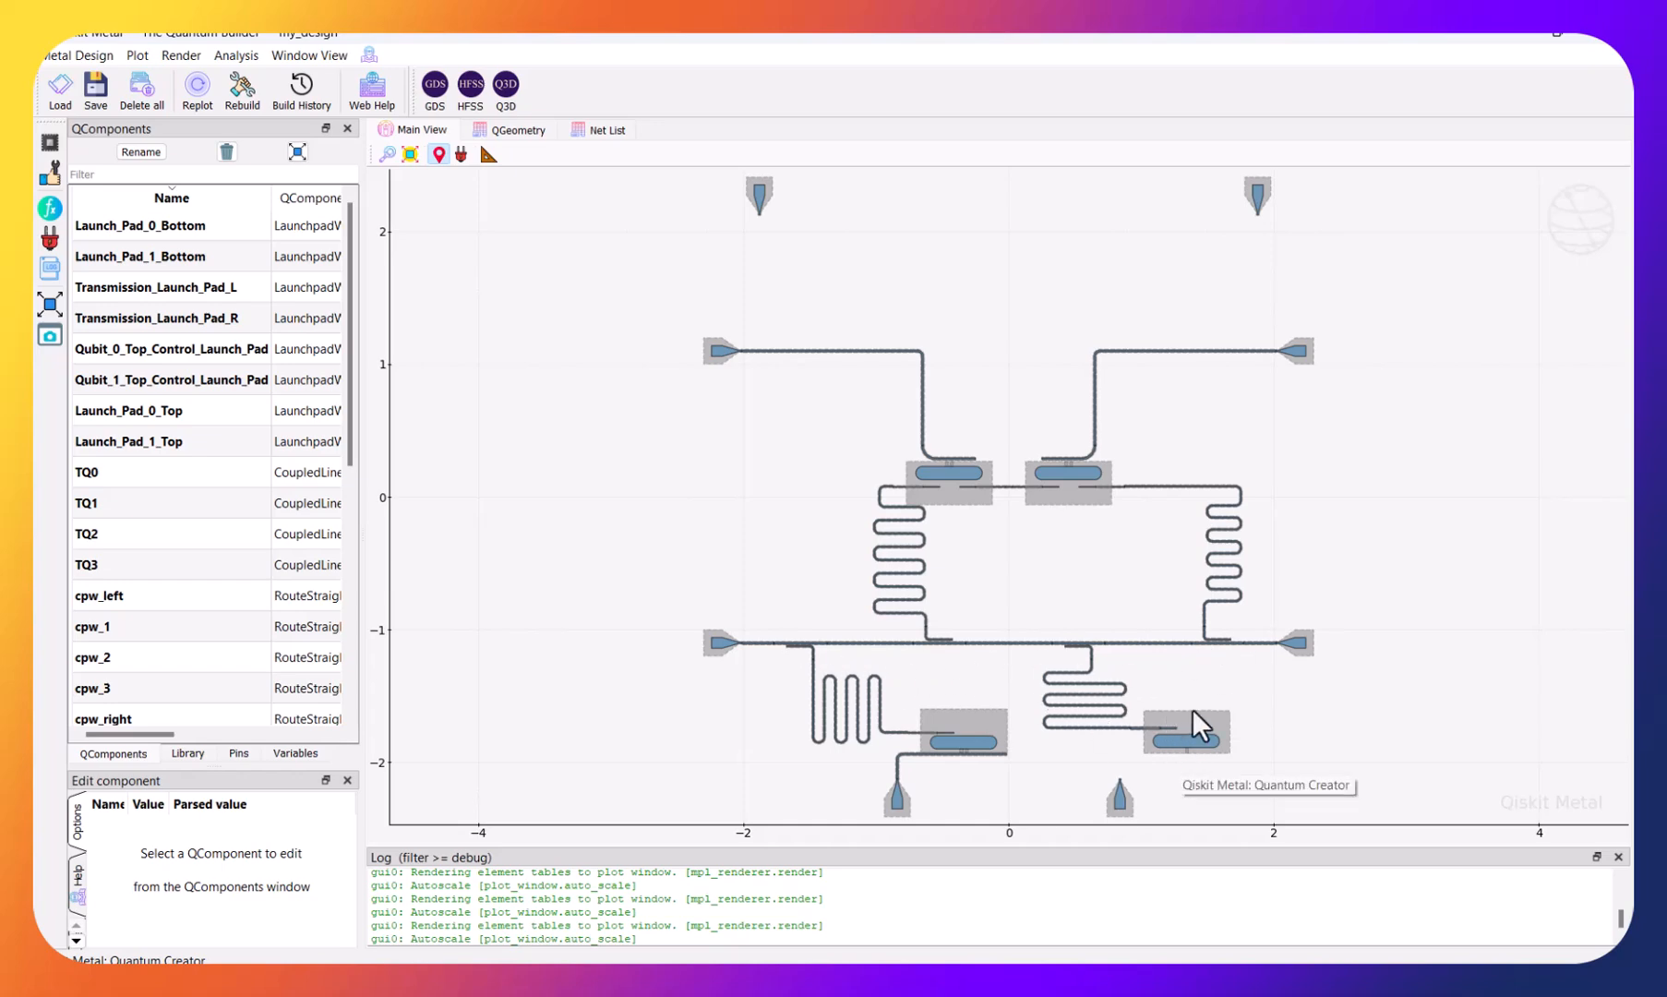
{"action": "mouse_move", "coordinate": [708, 980]}
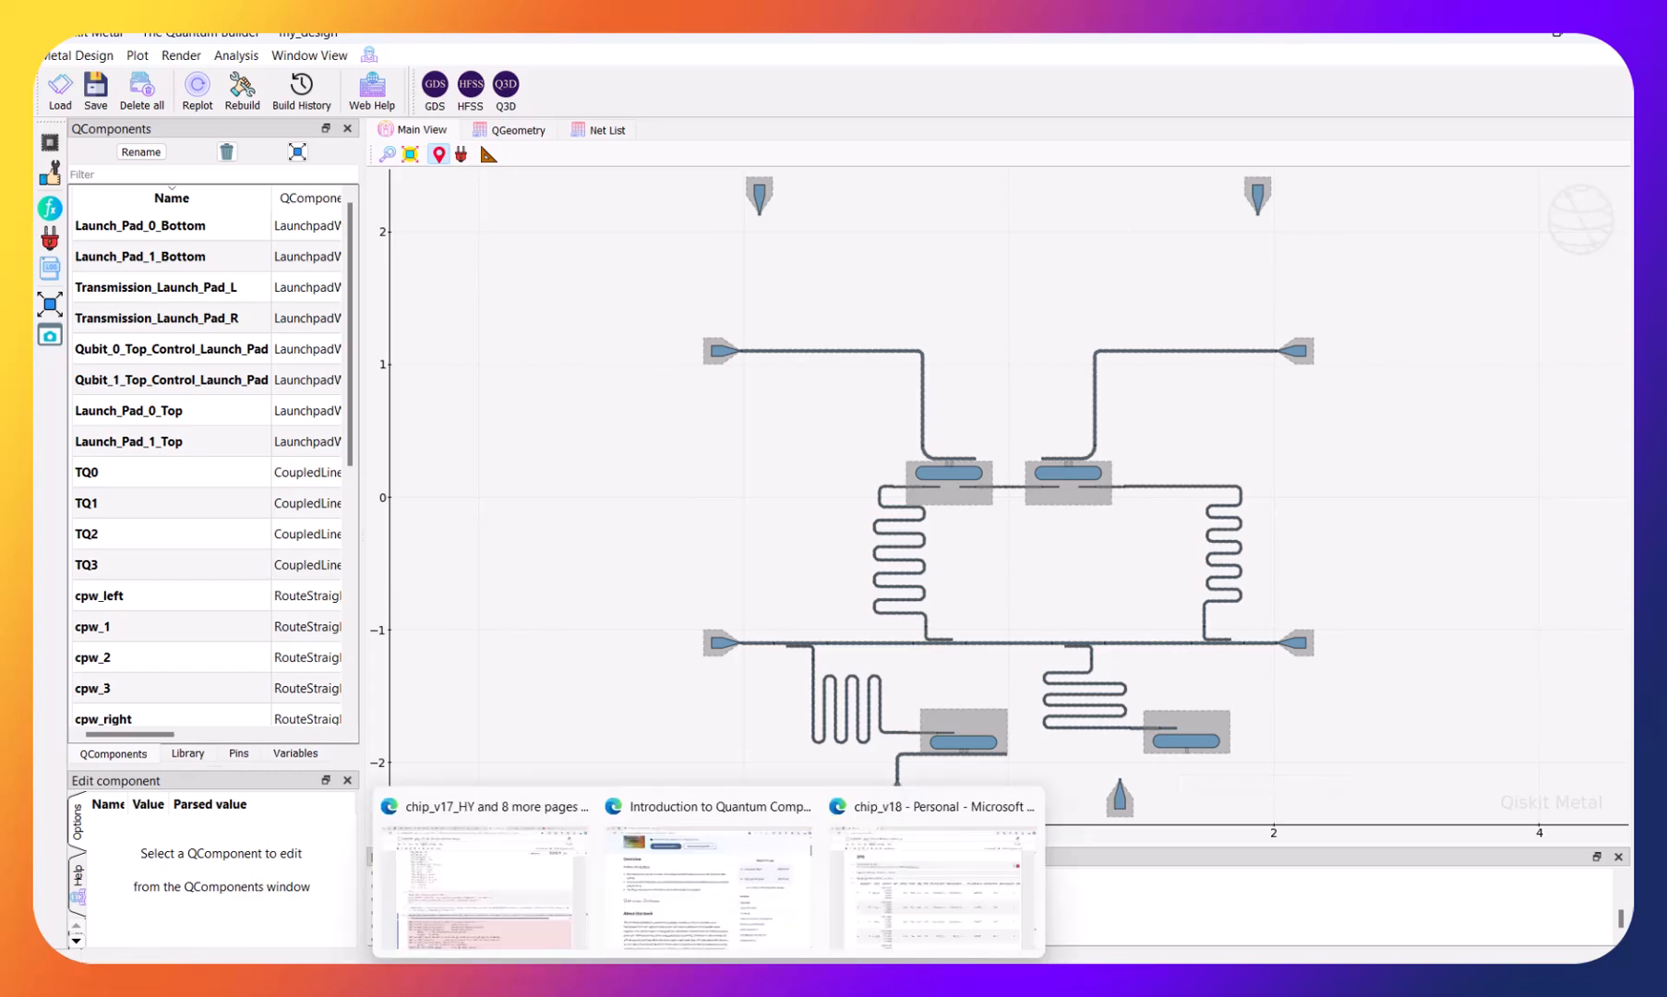
{"action": "left_click", "coordinate": [930, 923]}
- Run the EPR cells that import pyEPR and EPRanalysis, create eig_qb for "hfss", and display the junction geometry table
{"action": "left_click", "coordinate": [993, 322]}
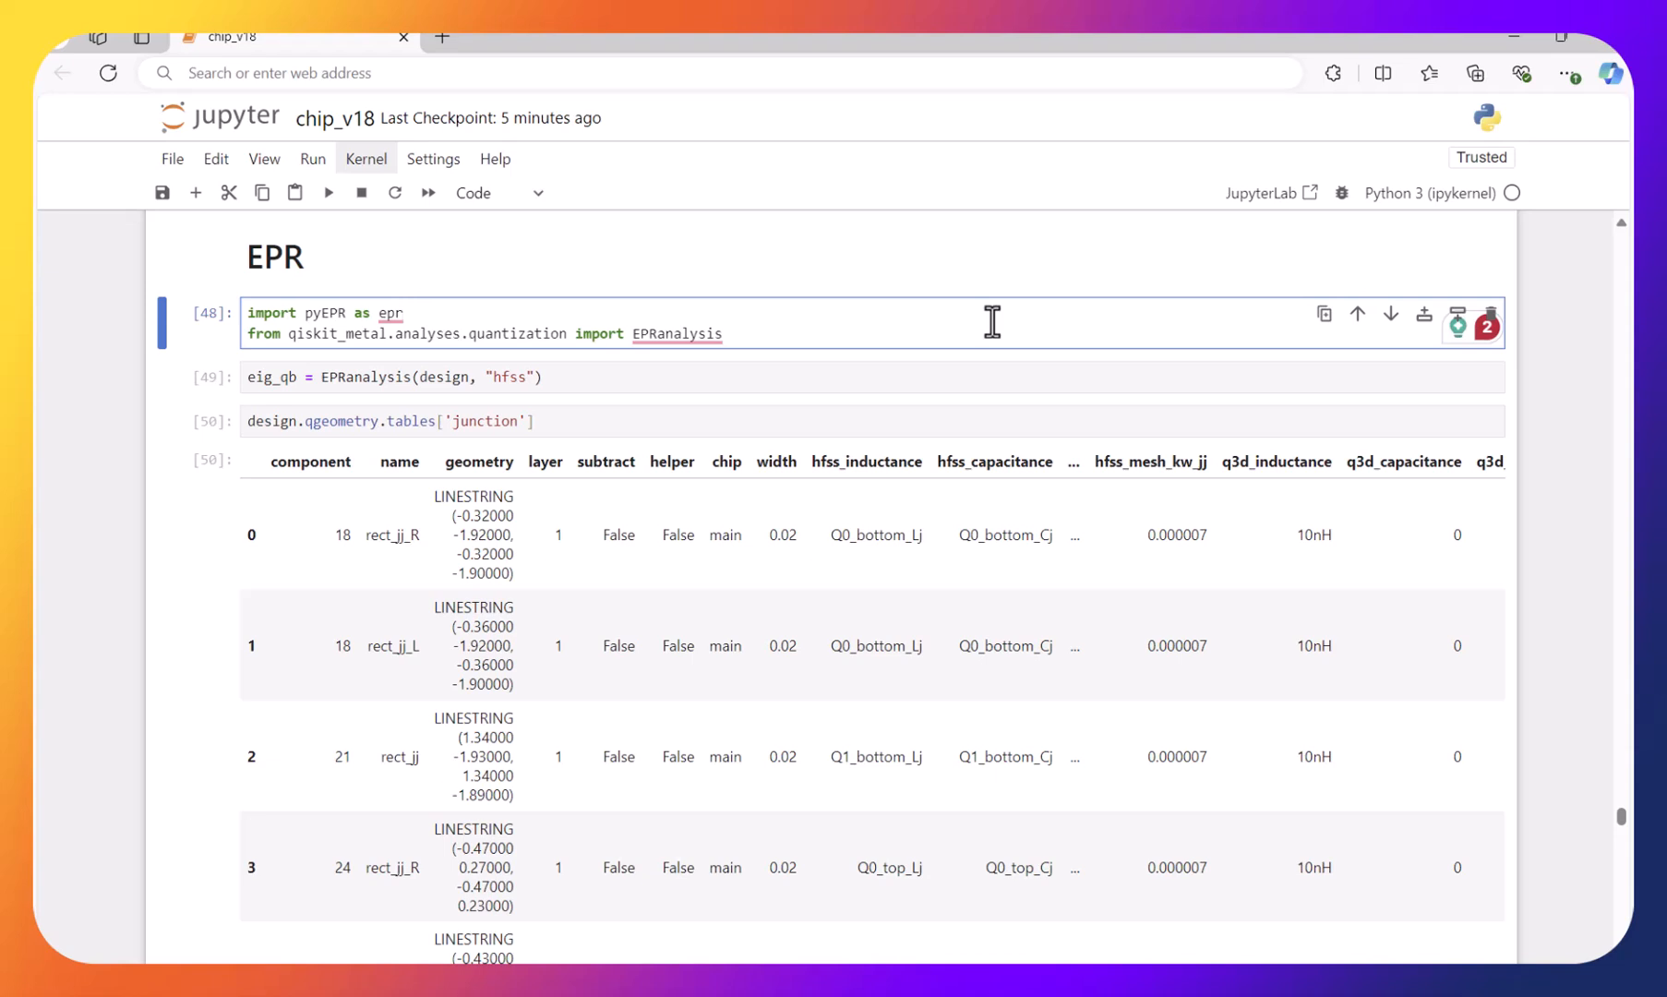
{"action": "key", "text": "shift+Return"}
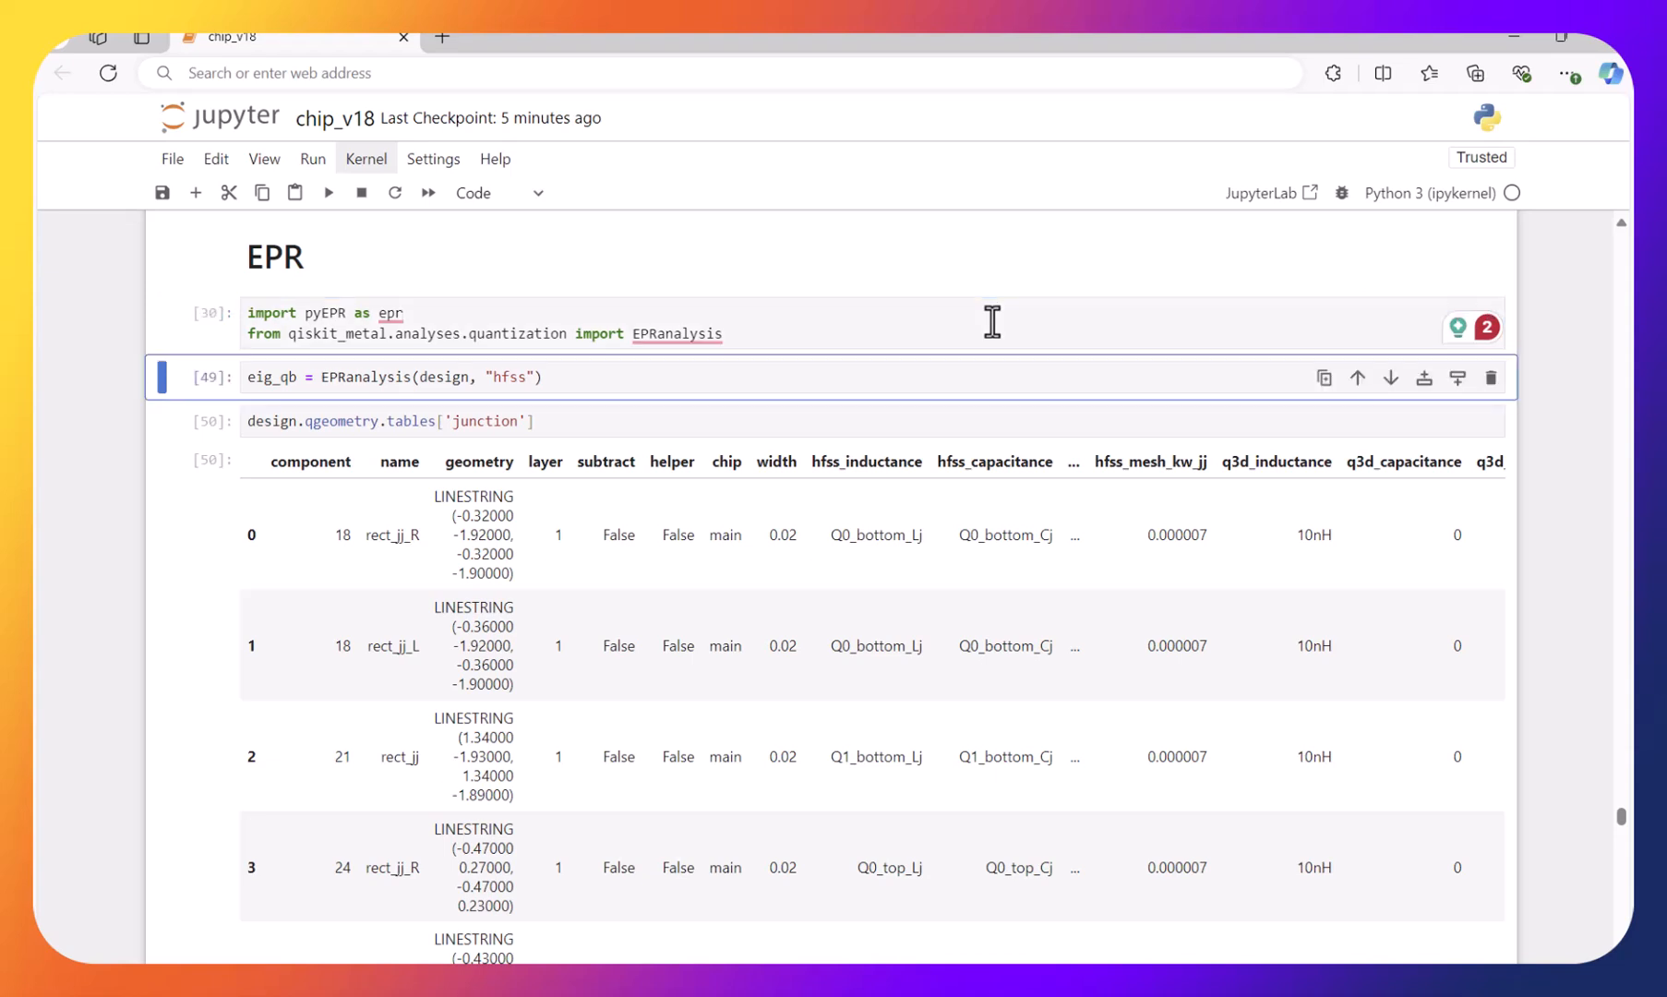
{"action": "key", "text": "shift+Return"}
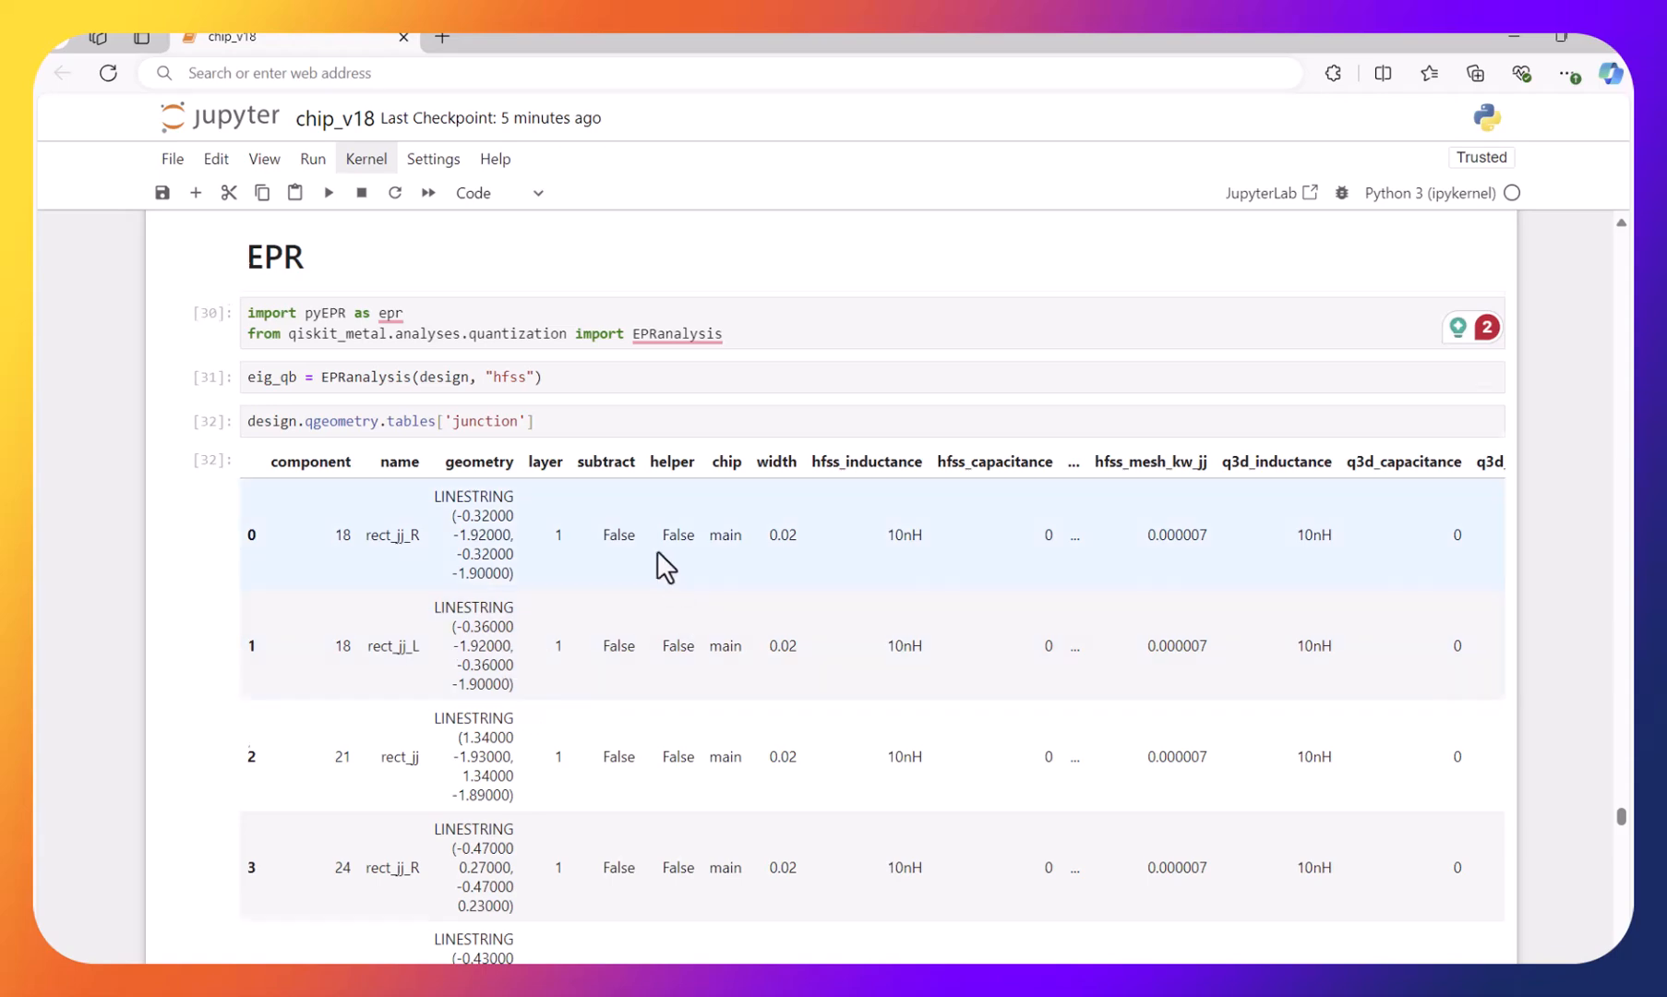
- Review the junction table and run the cell assigning hfss_inductance and hfss_capacitance variable names to the four qubits
{"action": "scroll", "coordinate": [658, 551], "scroll_direction": "down", "scroll_amount": 4}
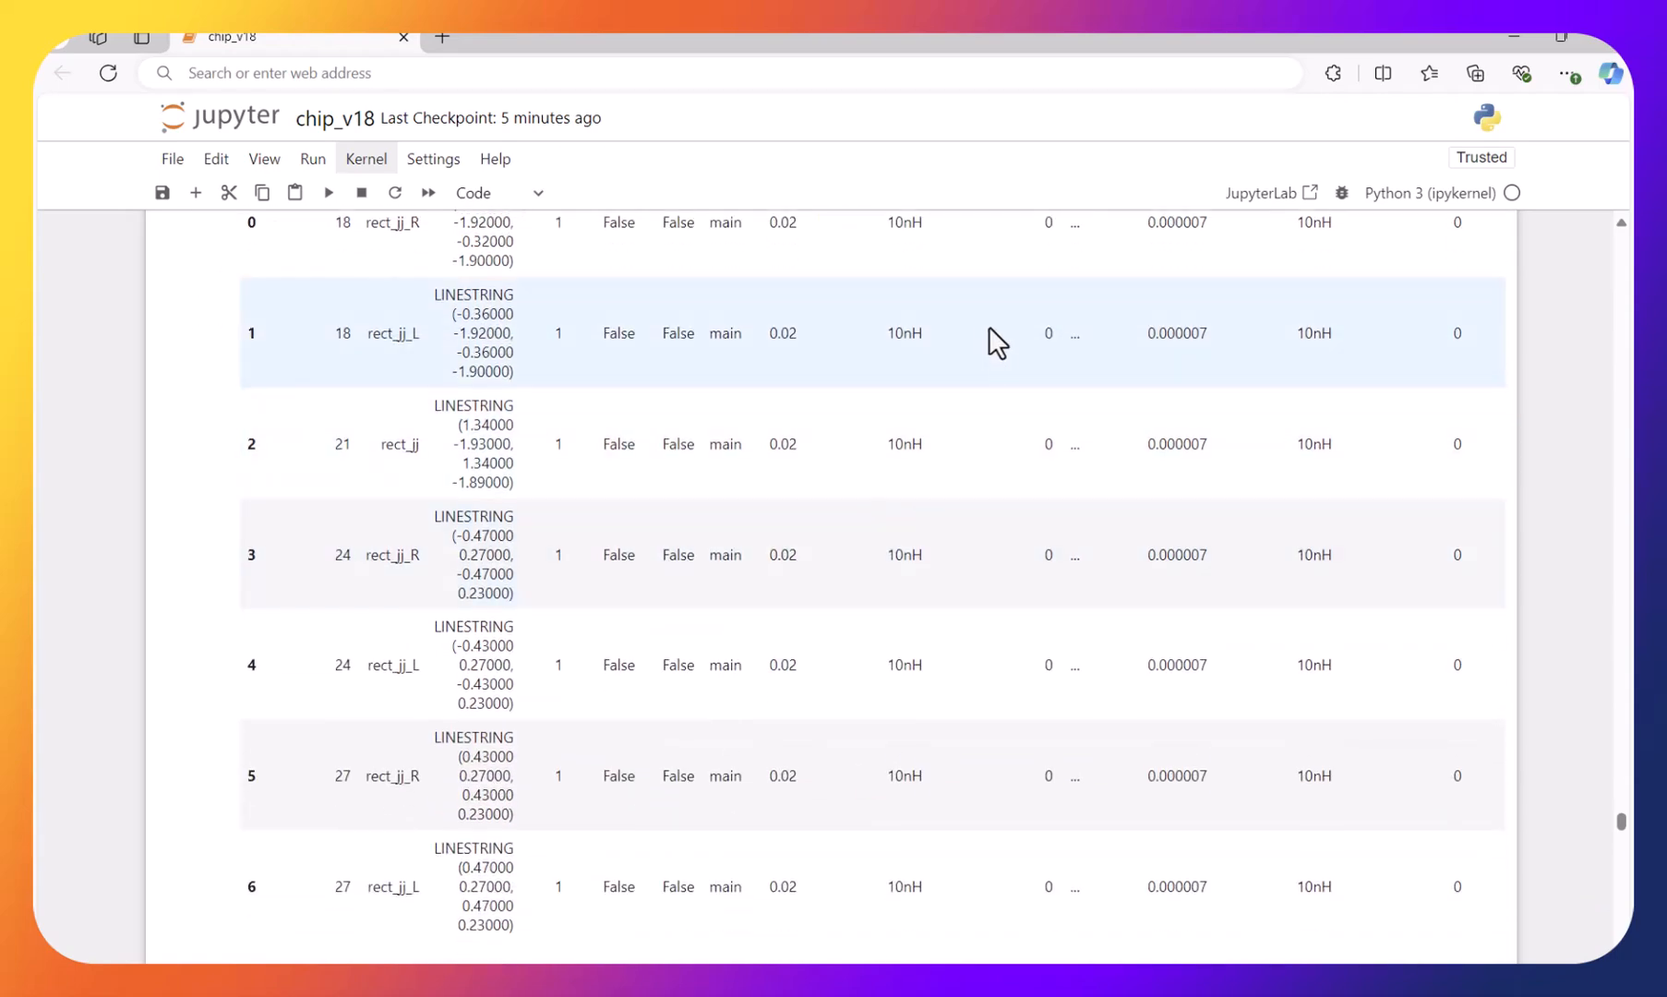
{"action": "scroll", "coordinate": [983, 341], "scroll_direction": "up", "scroll_amount": 3}
{"action": "scroll", "coordinate": [932, 456], "scroll_direction": "down", "scroll_amount": 4}
{"action": "scroll", "coordinate": [929, 460], "scroll_direction": "down", "scroll_amount": 6}
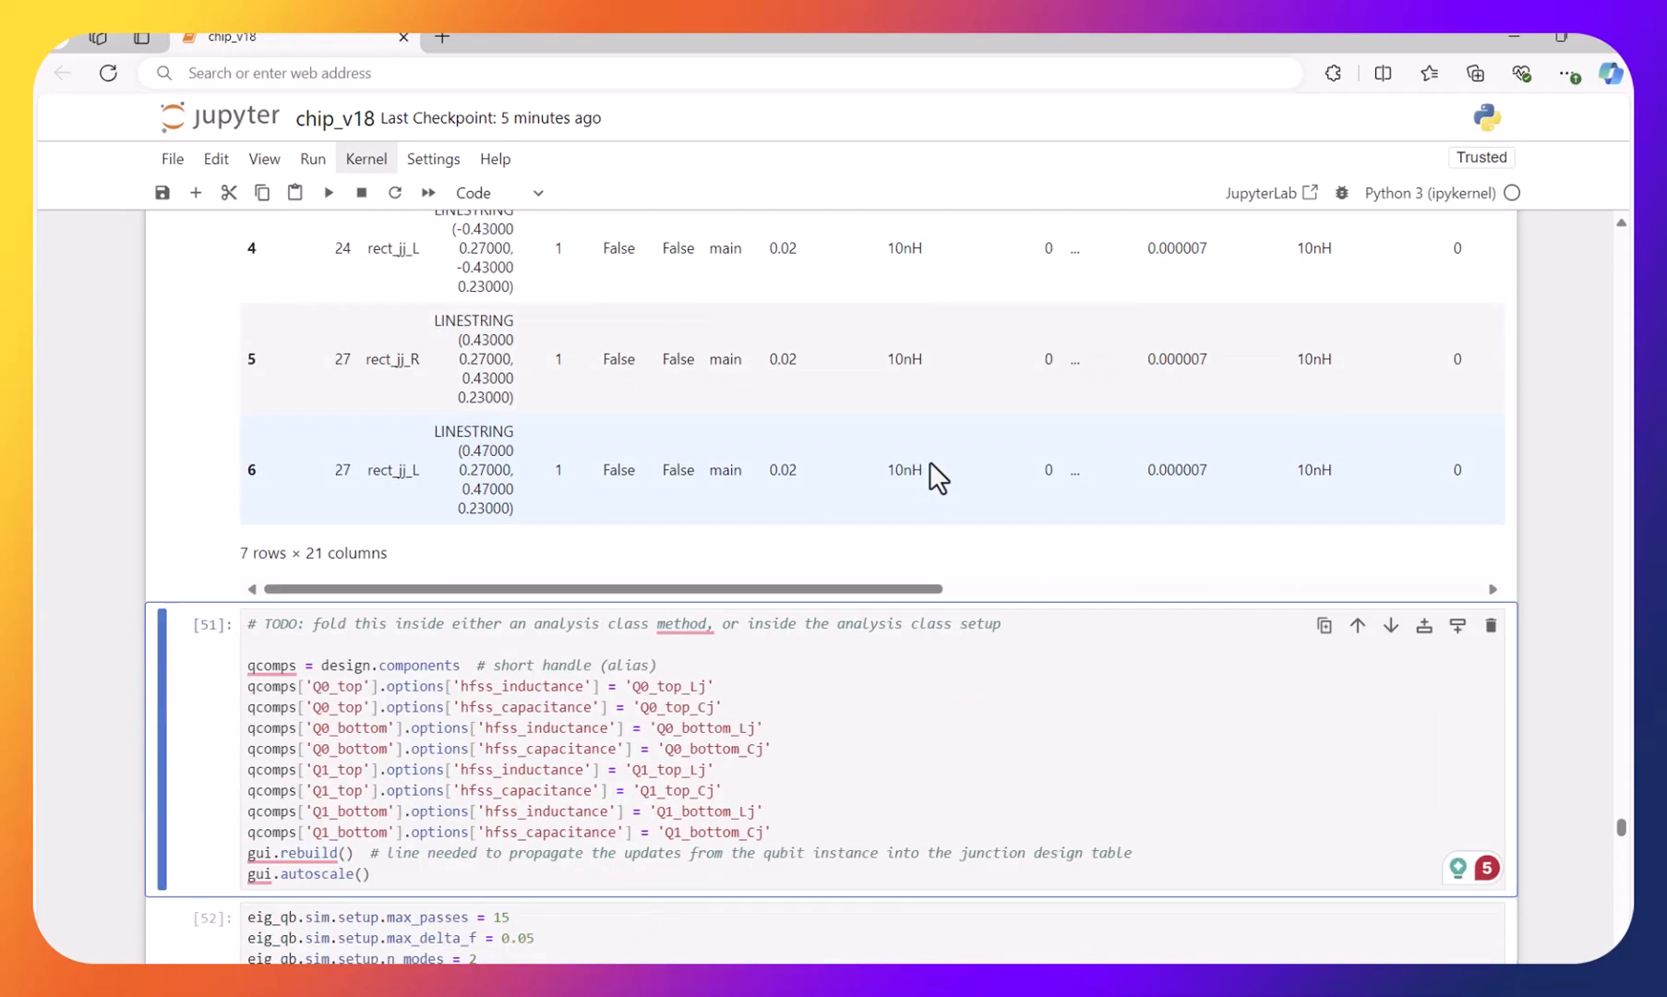
{"action": "left_click", "coordinate": [813, 563]}
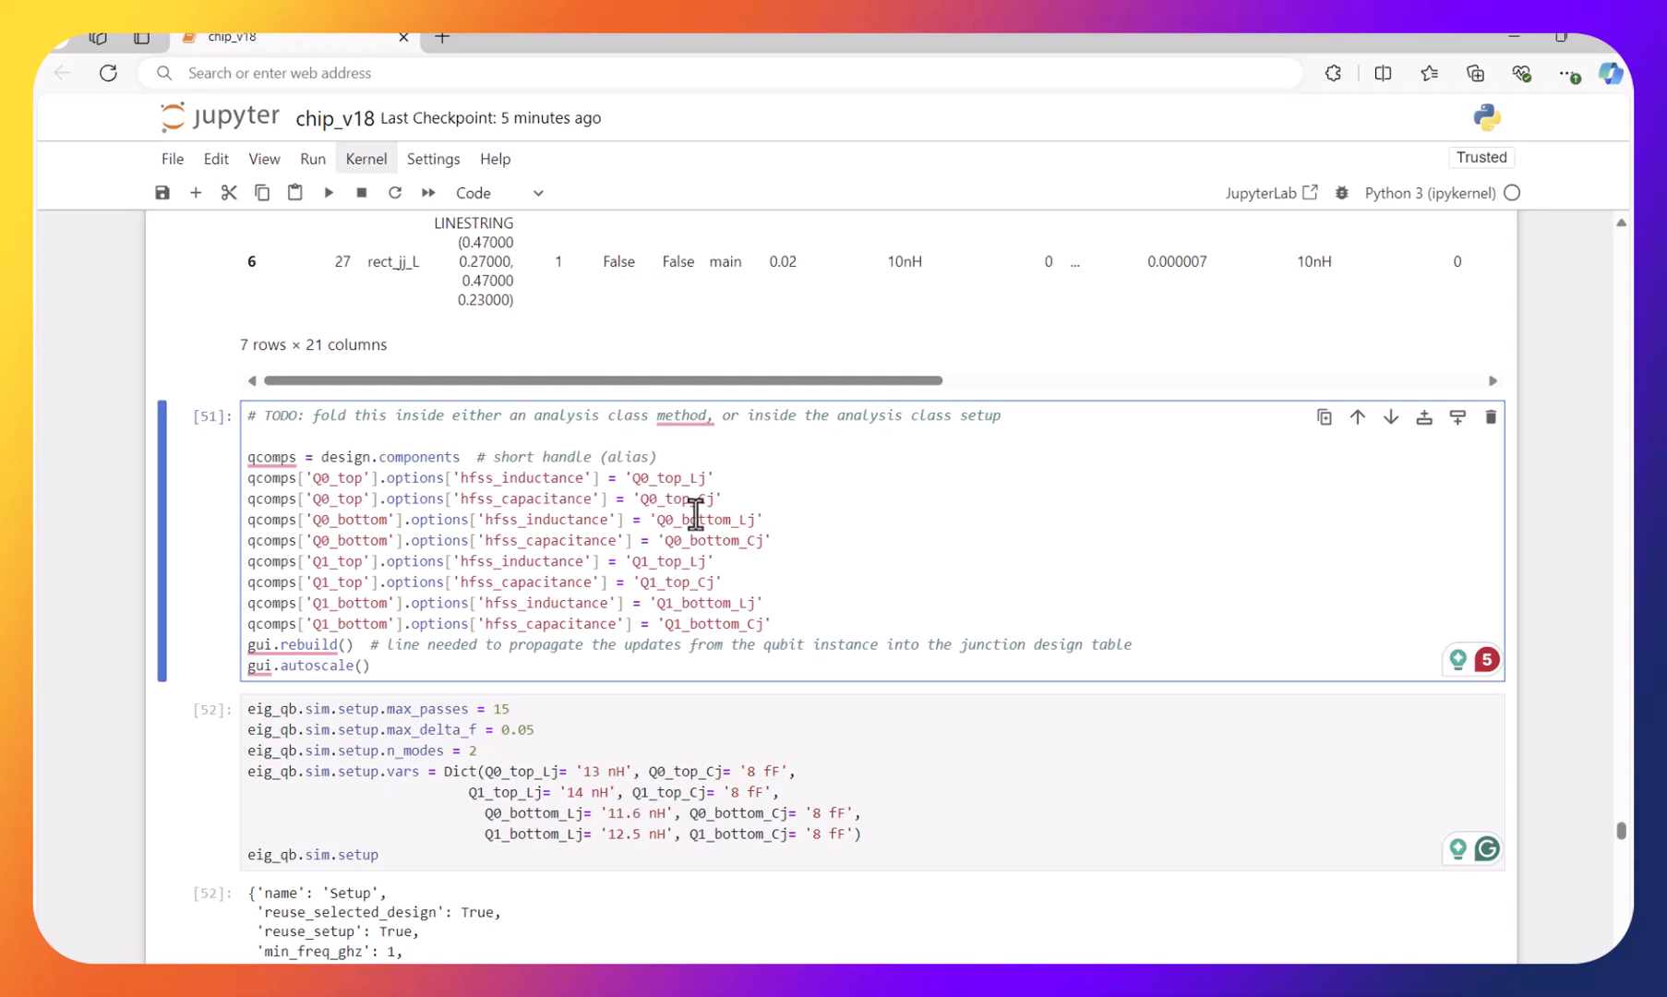
{"action": "left_click", "coordinate": [744, 591]}
{"action": "key", "text": "shift+Return"}
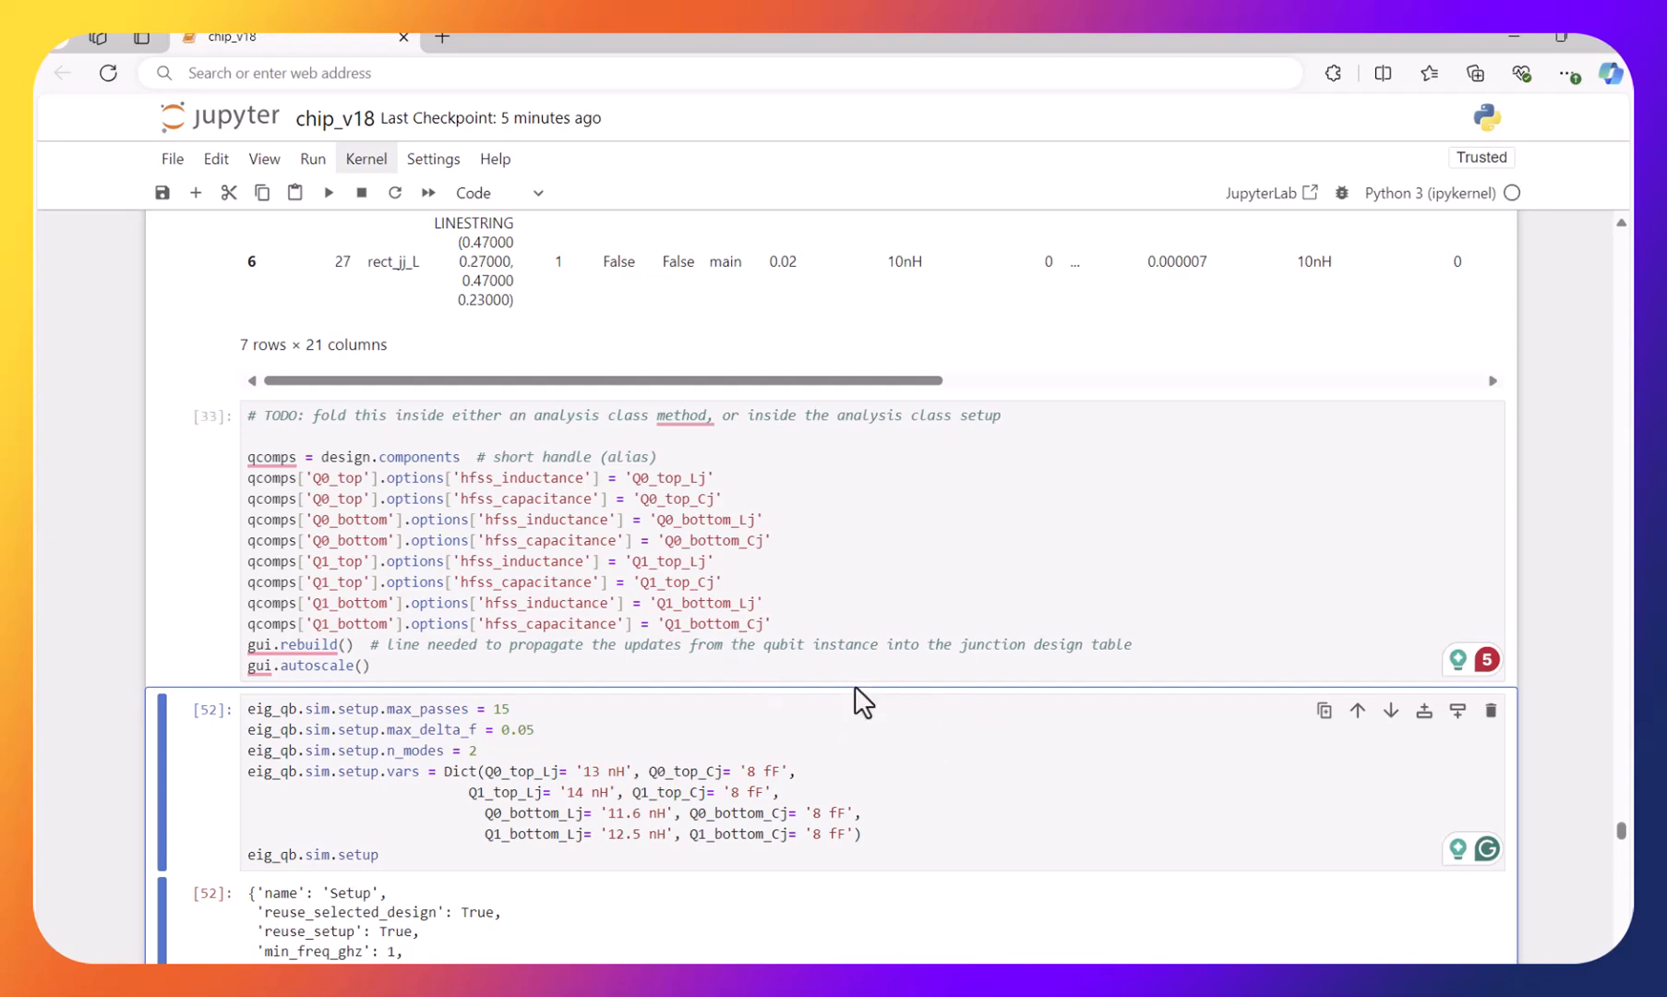
- Run the eig_qb.sim.setup cell with max_passes 15, max_delta_f 0.05, n_modes 2 and the Lj and Cj values of the four qubits
{"action": "scroll", "coordinate": [854, 687], "scroll_direction": "down", "scroll_amount": 1}
{"action": "scroll", "coordinate": [854, 687], "scroll_direction": "down", "scroll_amount": 2}
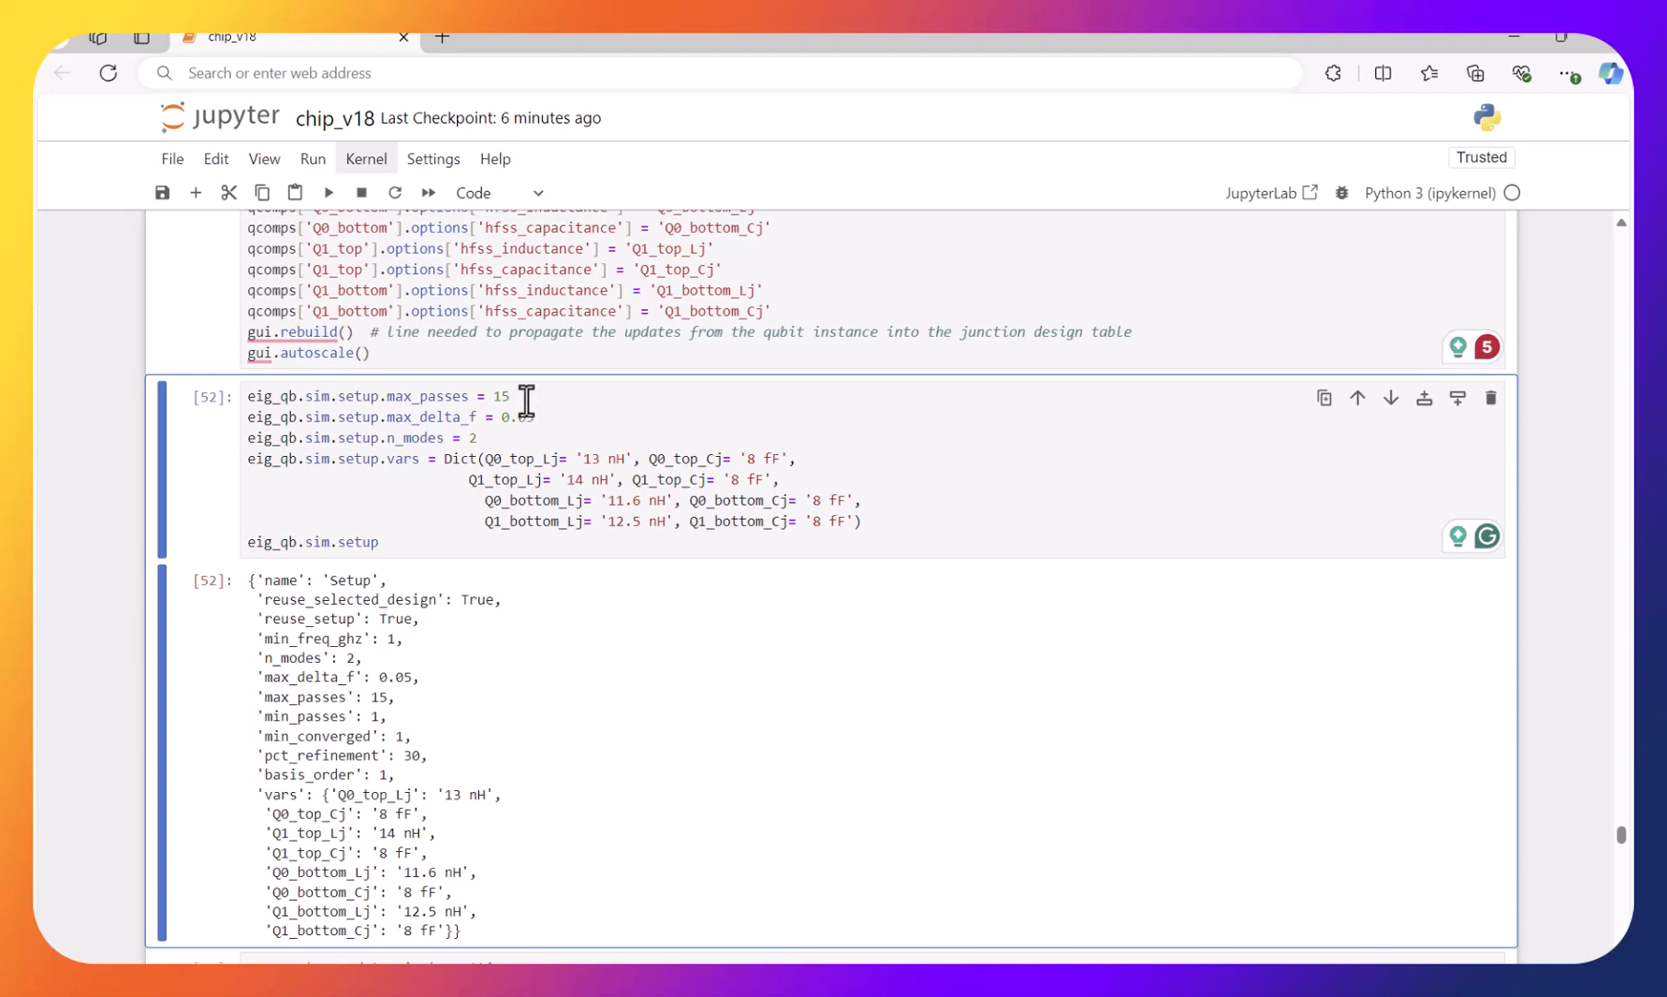
{"action": "left_click_drag", "start_coordinate": [526, 398], "coordinate": [495, 401]}
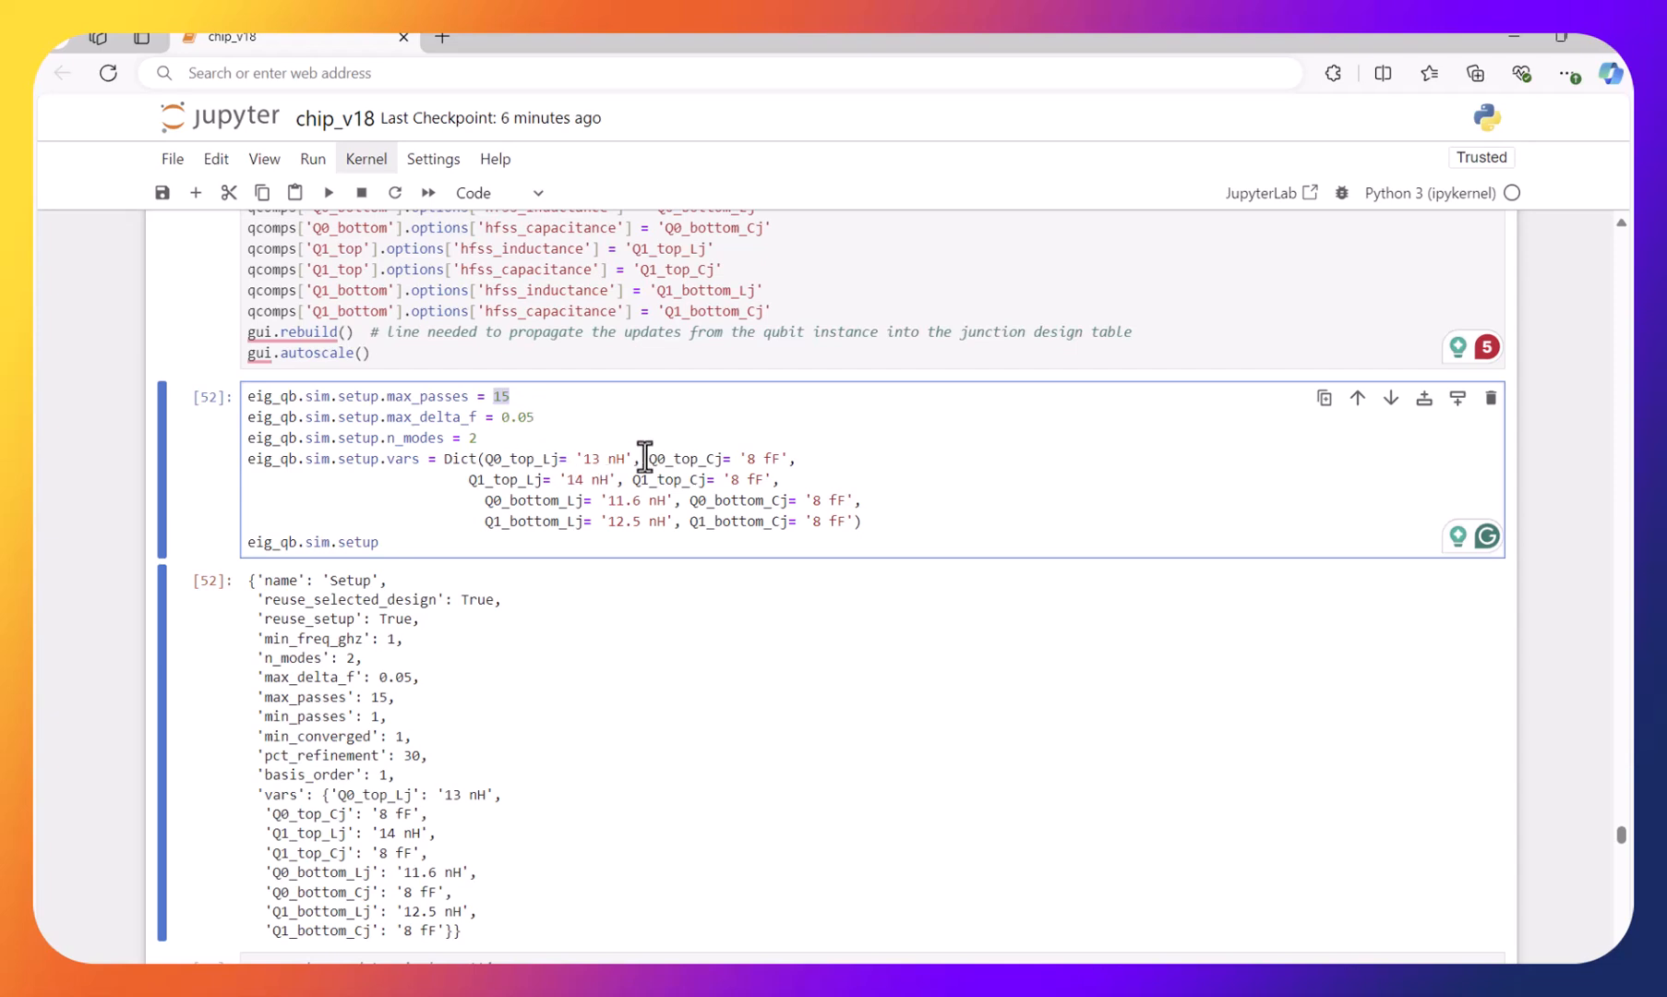
{"action": "left_click_drag", "start_coordinate": [576, 465], "coordinate": [637, 470]}
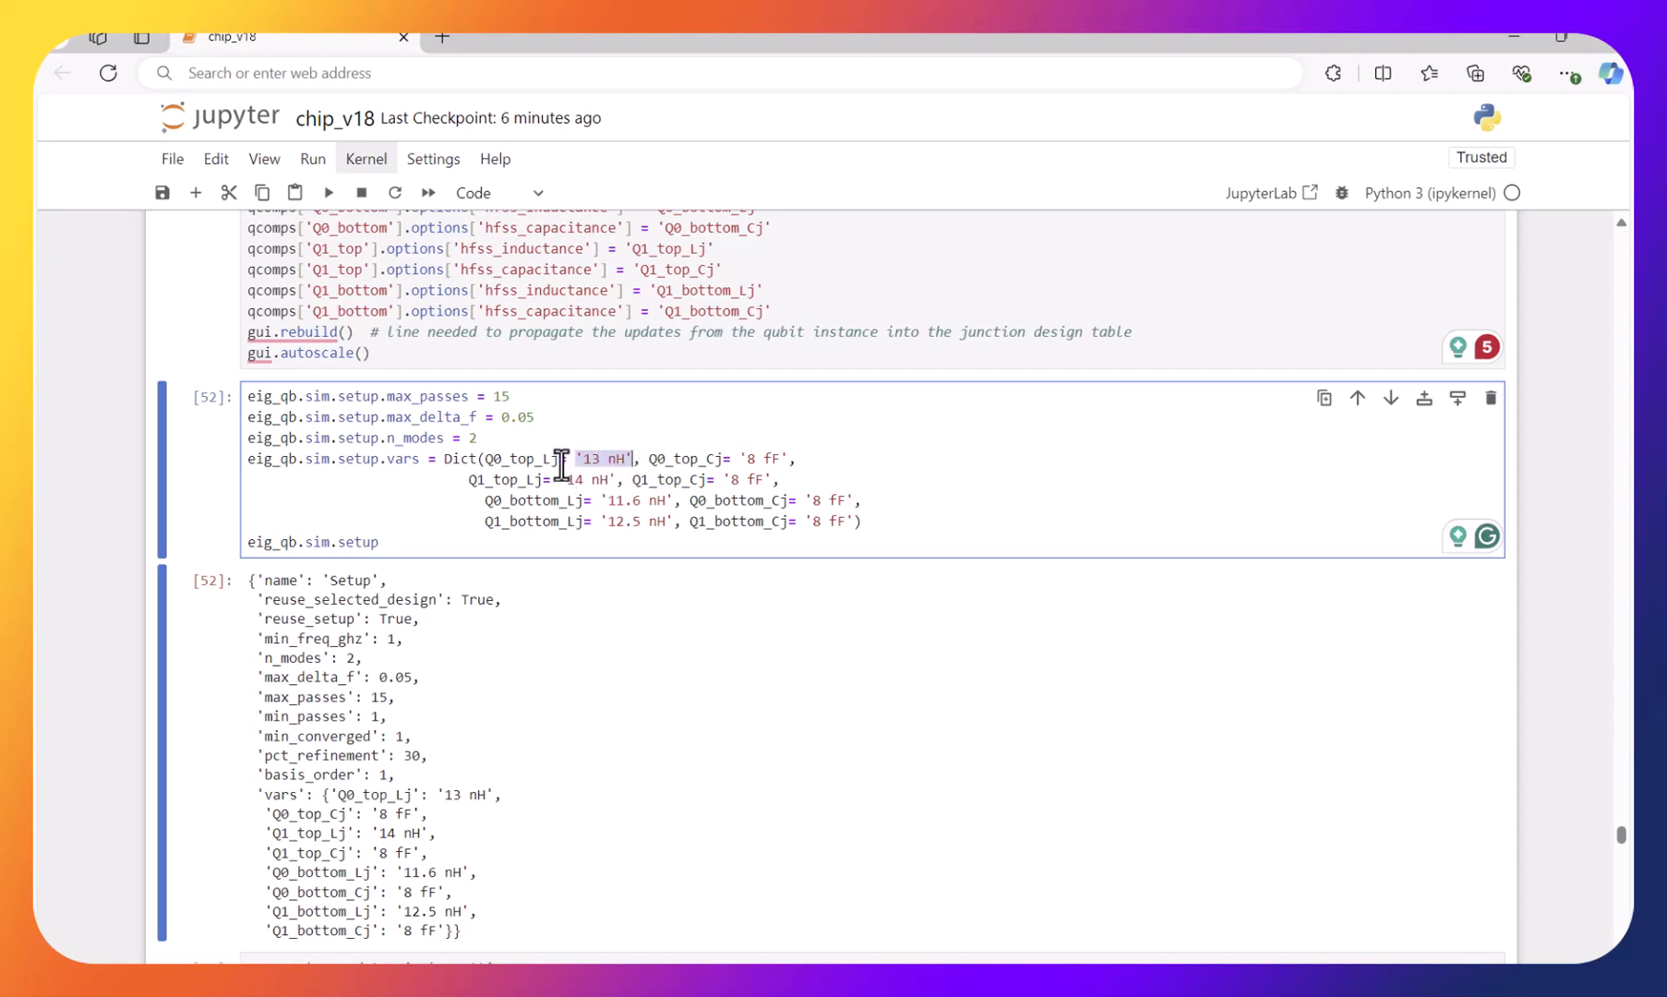
{"action": "scroll", "coordinate": [563, 466], "scroll_direction": "up", "scroll_amount": 2}
{"action": "scroll", "coordinate": [643, 529], "scroll_direction": "down", "scroll_amount": 2}
{"action": "left_click", "coordinate": [646, 430]}
{"action": "key", "text": "shift+Return"}
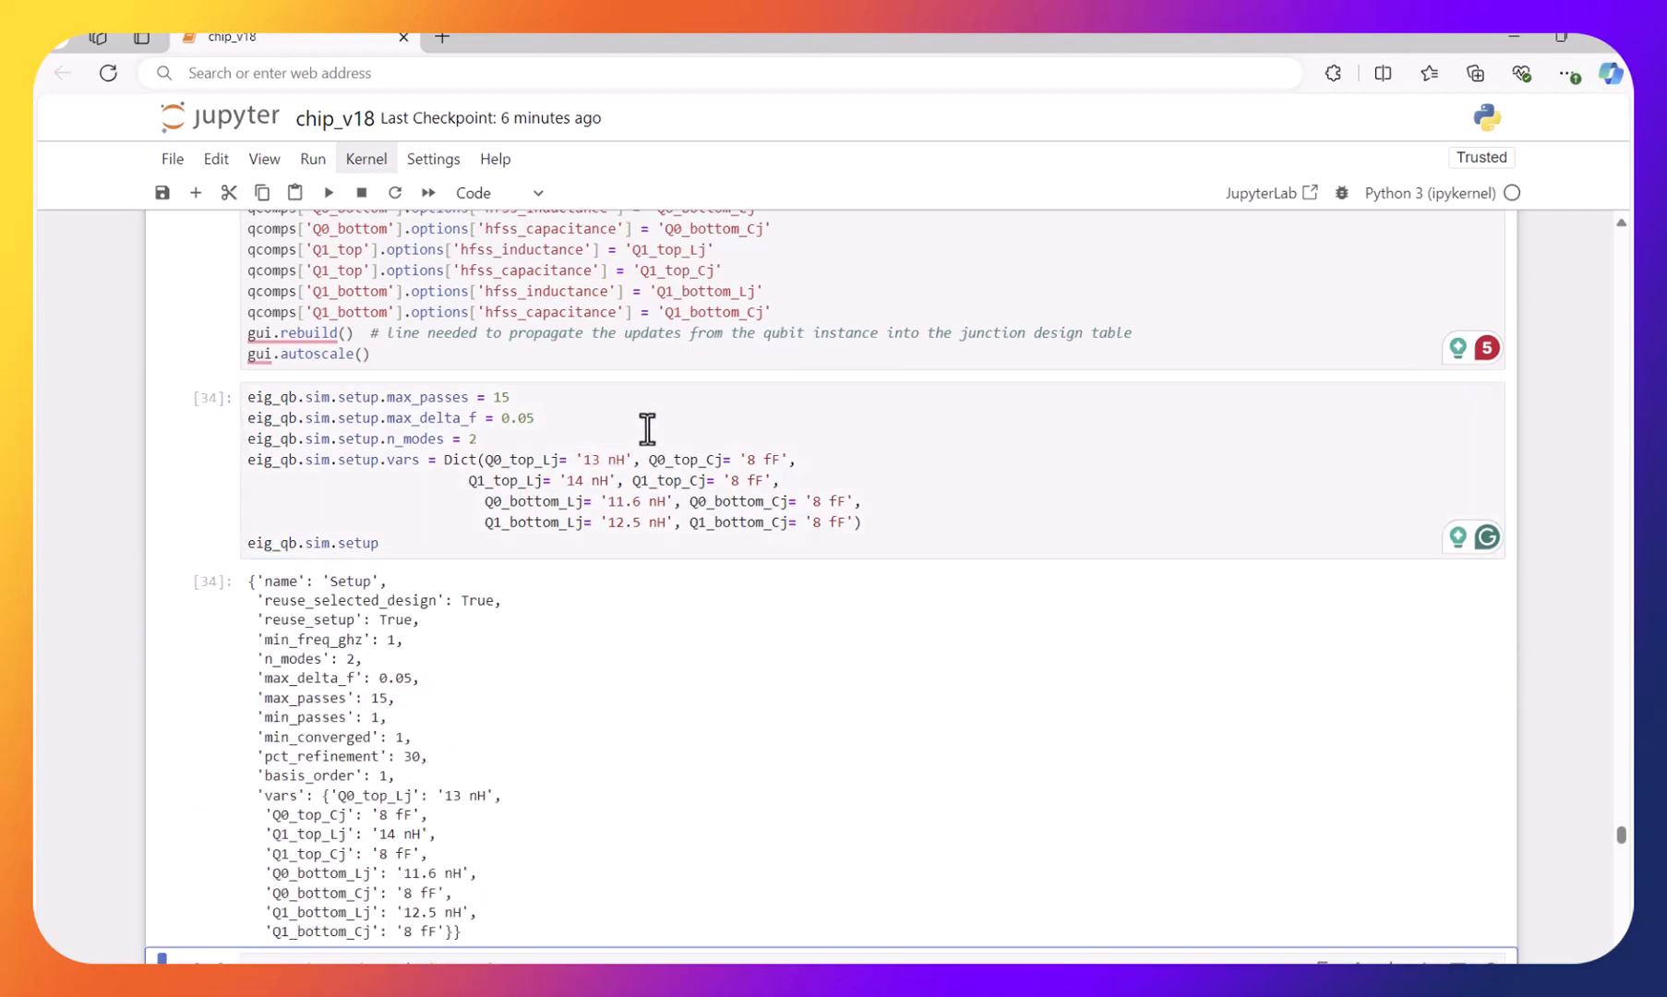
- Run the setup update cell with max_passes 15, min_passes 3, n_modes 3, max_delta_f 0.4 and min_freq_ghz 1.1
{"action": "scroll", "coordinate": [630, 450], "scroll_direction": "down", "scroll_amount": 2}
{"action": "scroll", "coordinate": [629, 449], "scroll_direction": "down", "scroll_amount": 2}
{"action": "scroll", "coordinate": [628, 446], "scroll_direction": "down", "scroll_amount": 3}
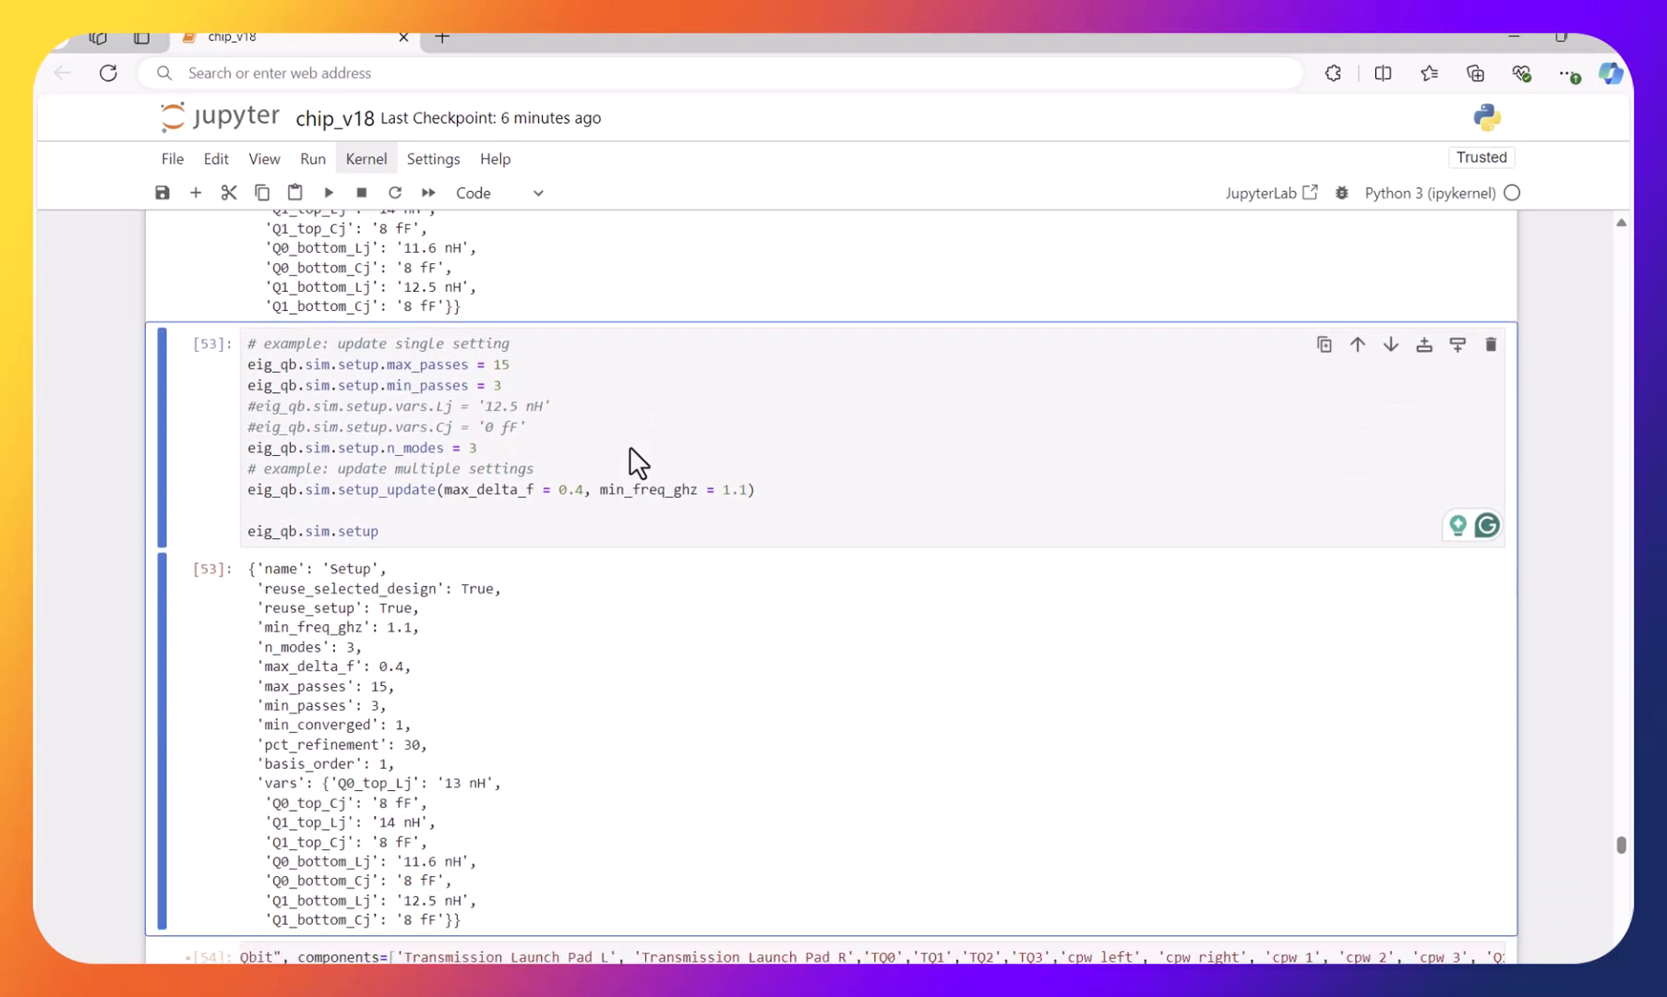
{"action": "scroll", "coordinate": [628, 446], "scroll_direction": "up", "scroll_amount": 1}
{"action": "scroll", "coordinate": [485, 471], "scroll_direction": "up", "scroll_amount": 5}
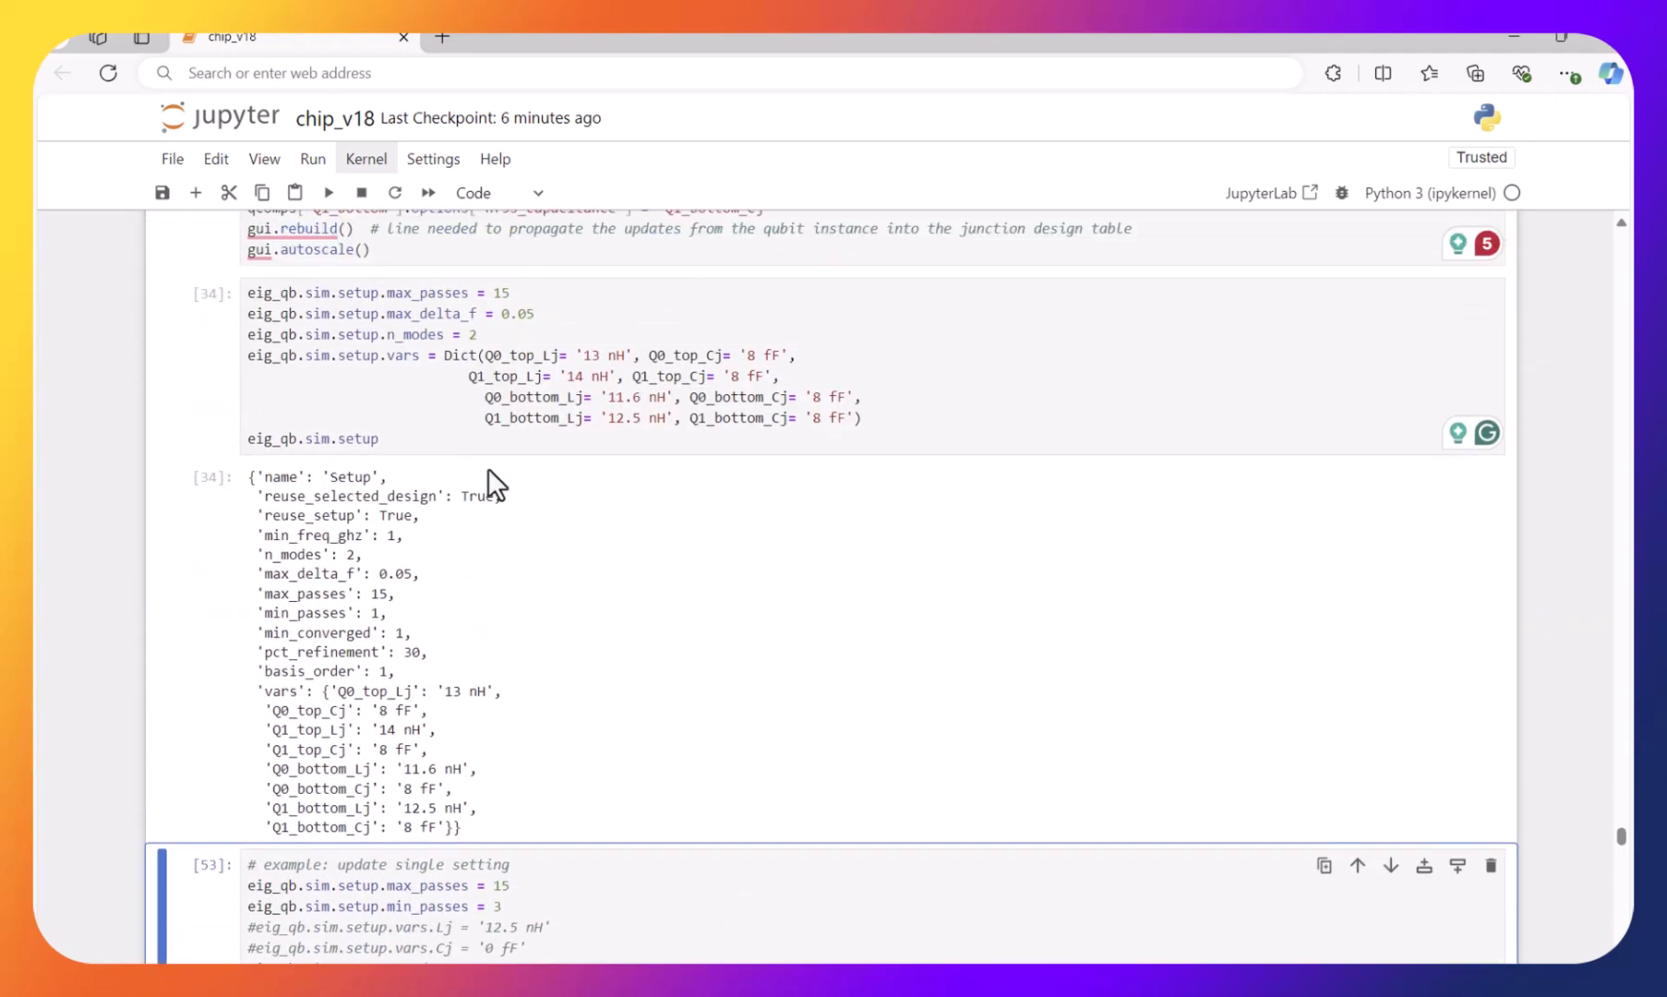
{"action": "scroll", "coordinate": [488, 468], "scroll_direction": "down", "scroll_amount": 3}
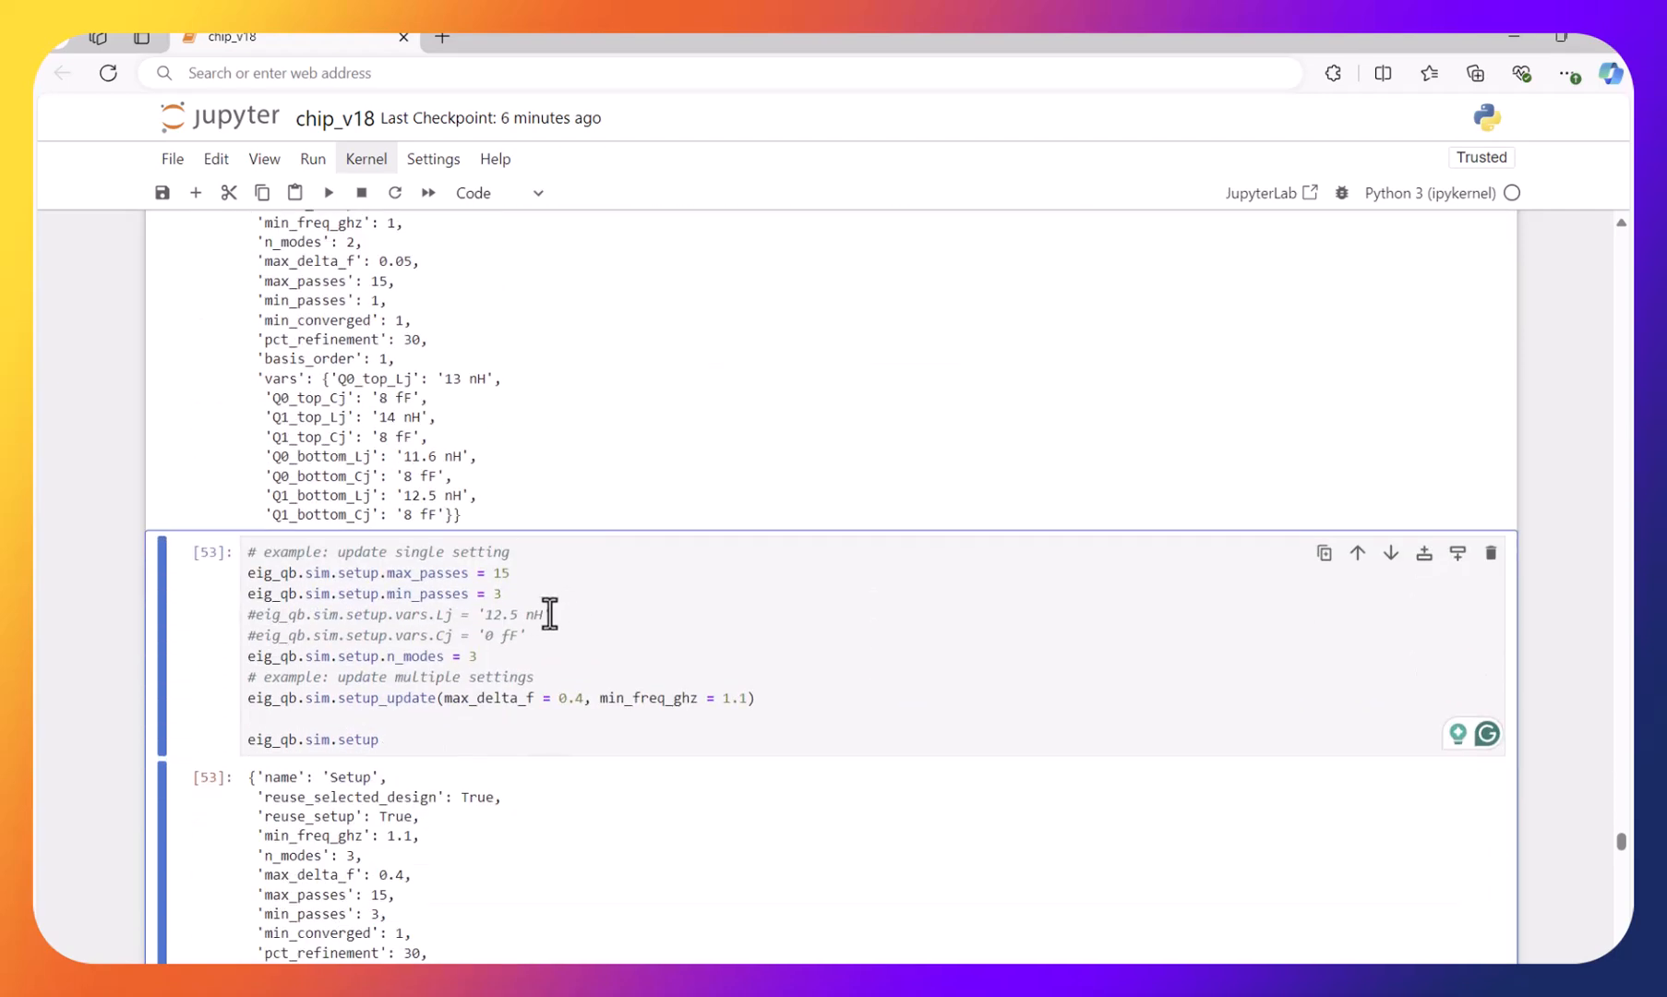
{"action": "scroll", "coordinate": [524, 580], "scroll_direction": "up", "scroll_amount": 4}
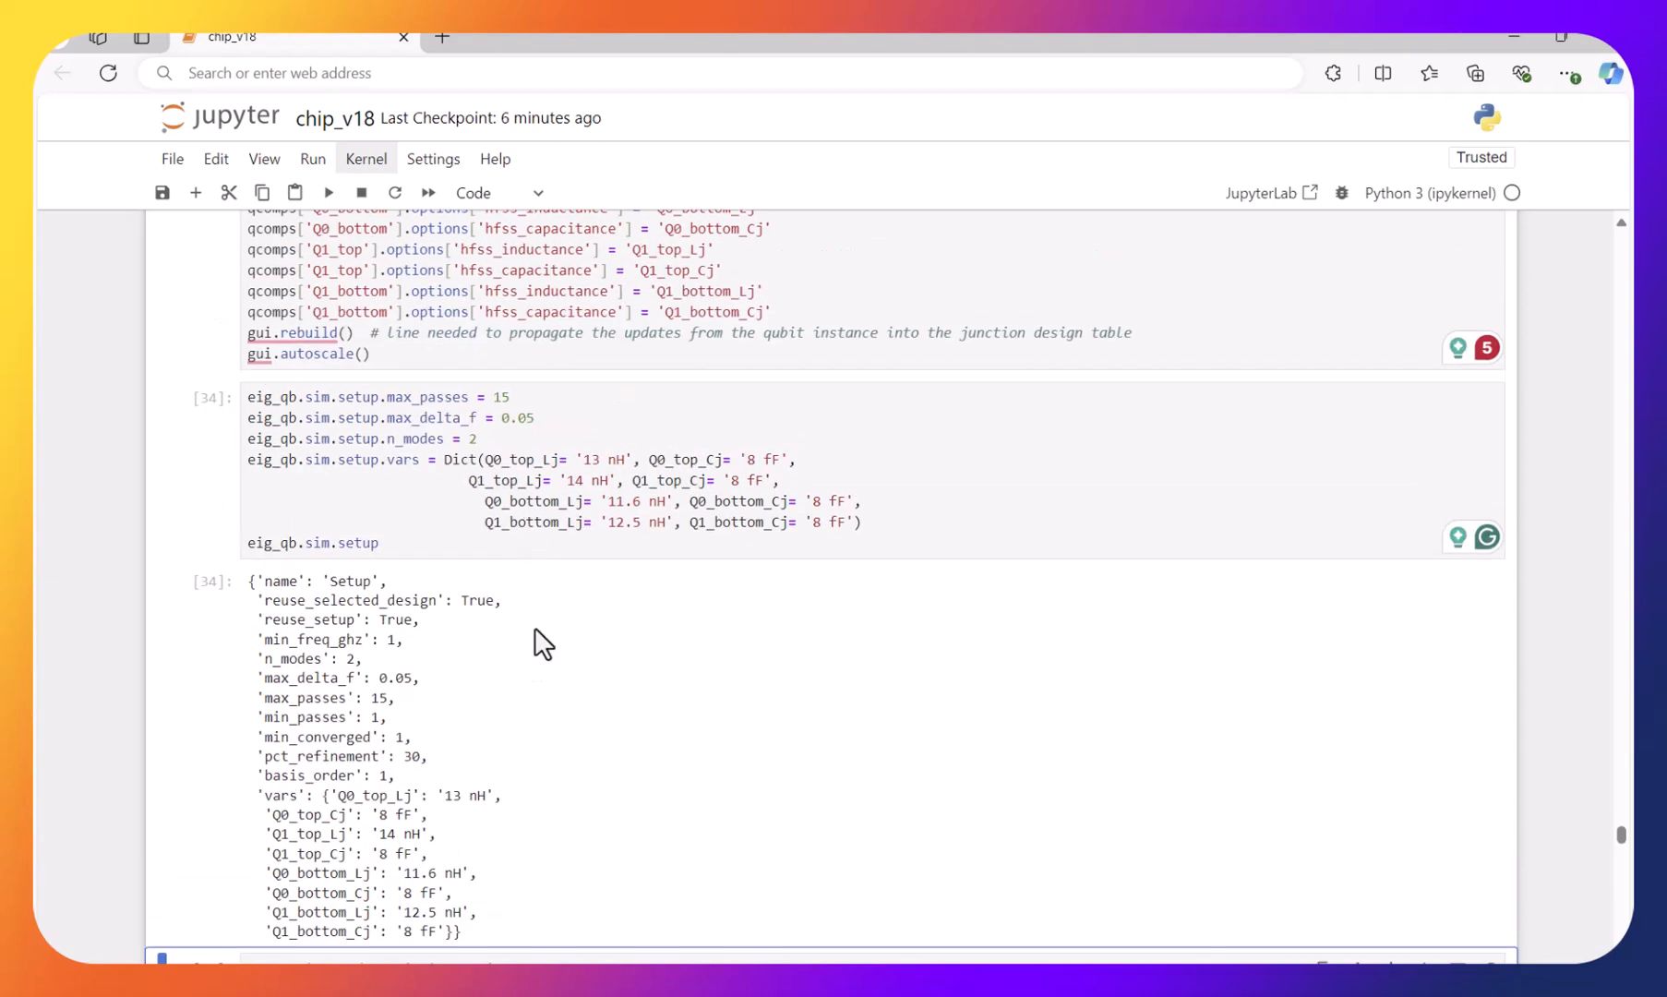
{"action": "scroll", "coordinate": [544, 516], "scroll_direction": "up", "scroll_amount": 2}
{"action": "scroll", "coordinate": [506, 615], "scroll_direction": "down", "scroll_amount": 5}
{"action": "left_click", "coordinate": [498, 657]}
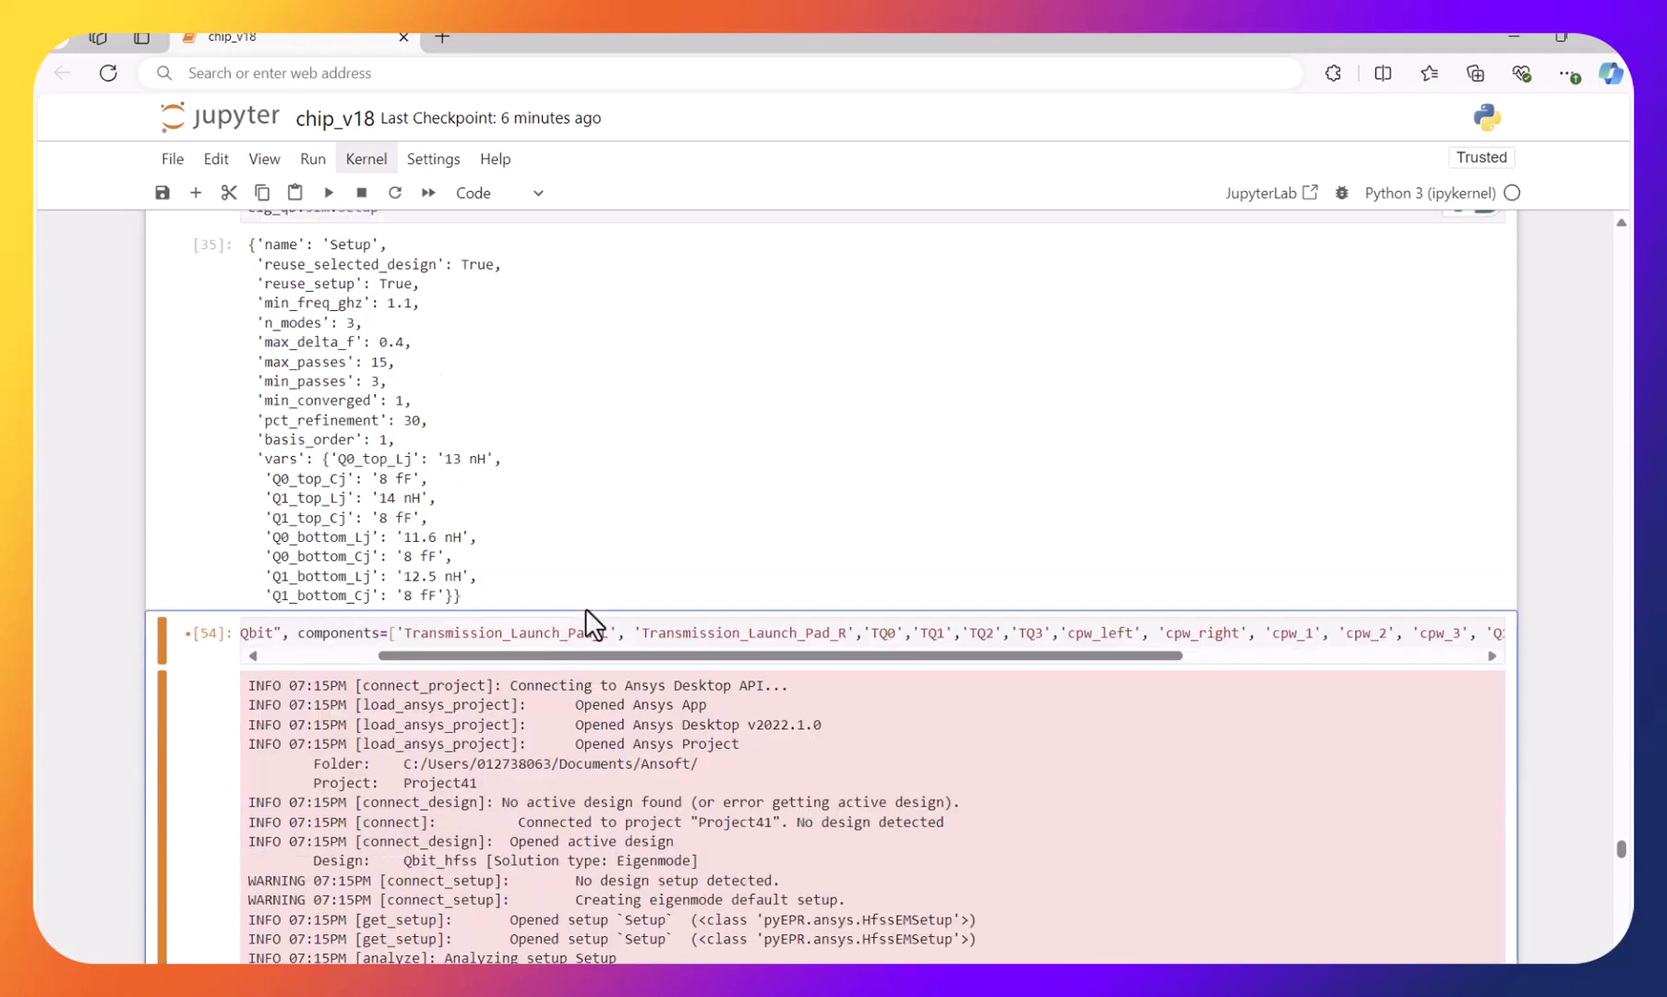
- Examine the full eig_qb.sim.run call, including its name "Qbit", the component list and the box_plus_buffer option
{"action": "scroll", "coordinate": [498, 487], "scroll_direction": "up", "scroll_amount": 2}
{"action": "scroll", "coordinate": [498, 486], "scroll_direction": "down", "scroll_amount": 2}
{"action": "left_click", "coordinate": [378, 635]}
{"action": "key", "text": "Left"}
{"action": "key", "text": "Left"}
{"action": "key", "text": "Left"}
{"action": "key", "text": "Left"}
{"action": "key", "text": "Left"}
{"action": "key", "text": "Left"}
{"action": "key", "text": "Left"}
{"action": "key", "text": "Left"}
{"action": "key", "text": "Left"}
{"action": "key", "text": "Left"}
{"action": "key", "text": "Left"}
{"action": "key", "text": "Left"}
{"action": "key", "text": "Left"}
{"action": "key", "text": "Left"}
{"action": "key", "text": "Left"}
{"action": "key", "text": "Left"}
{"action": "key", "text": "Left"}
{"action": "key", "text": "Left"}
{"action": "key", "text": "Left"}
{"action": "key", "text": "Left"}
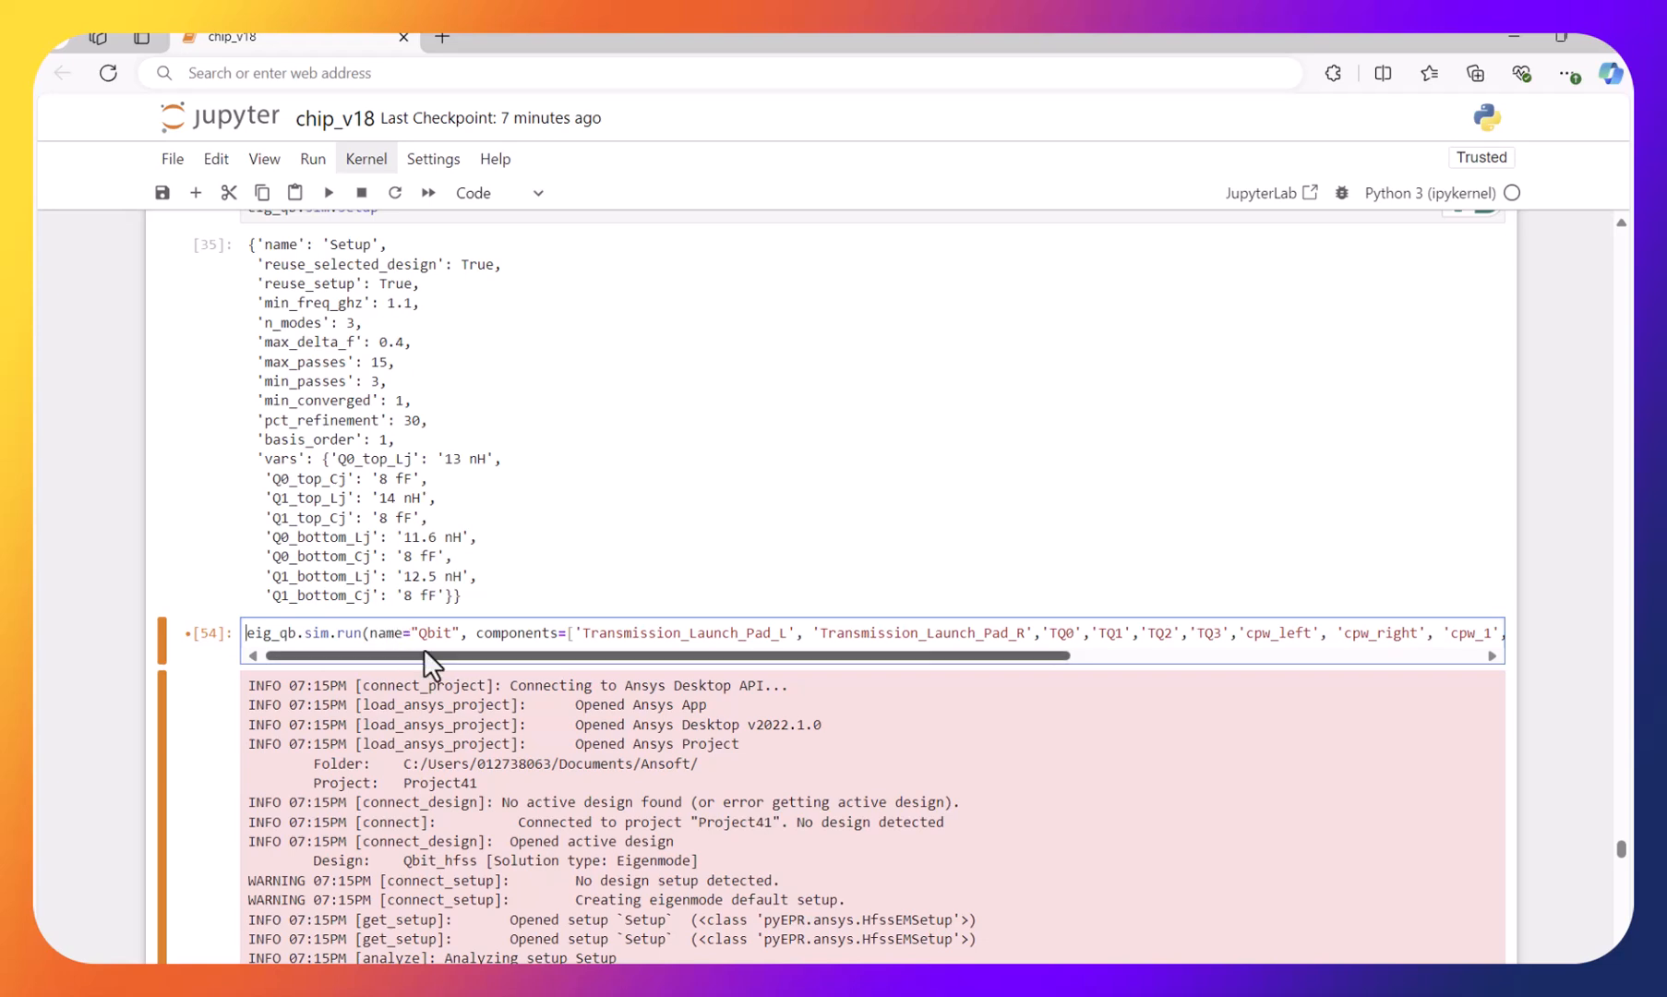
{"action": "left_click_drag", "start_coordinate": [414, 634], "coordinate": [453, 635]}
{"action": "left_click", "coordinate": [551, 631]}
{"action": "left_click_drag", "start_coordinate": [610, 657], "coordinate": [1005, 697]}
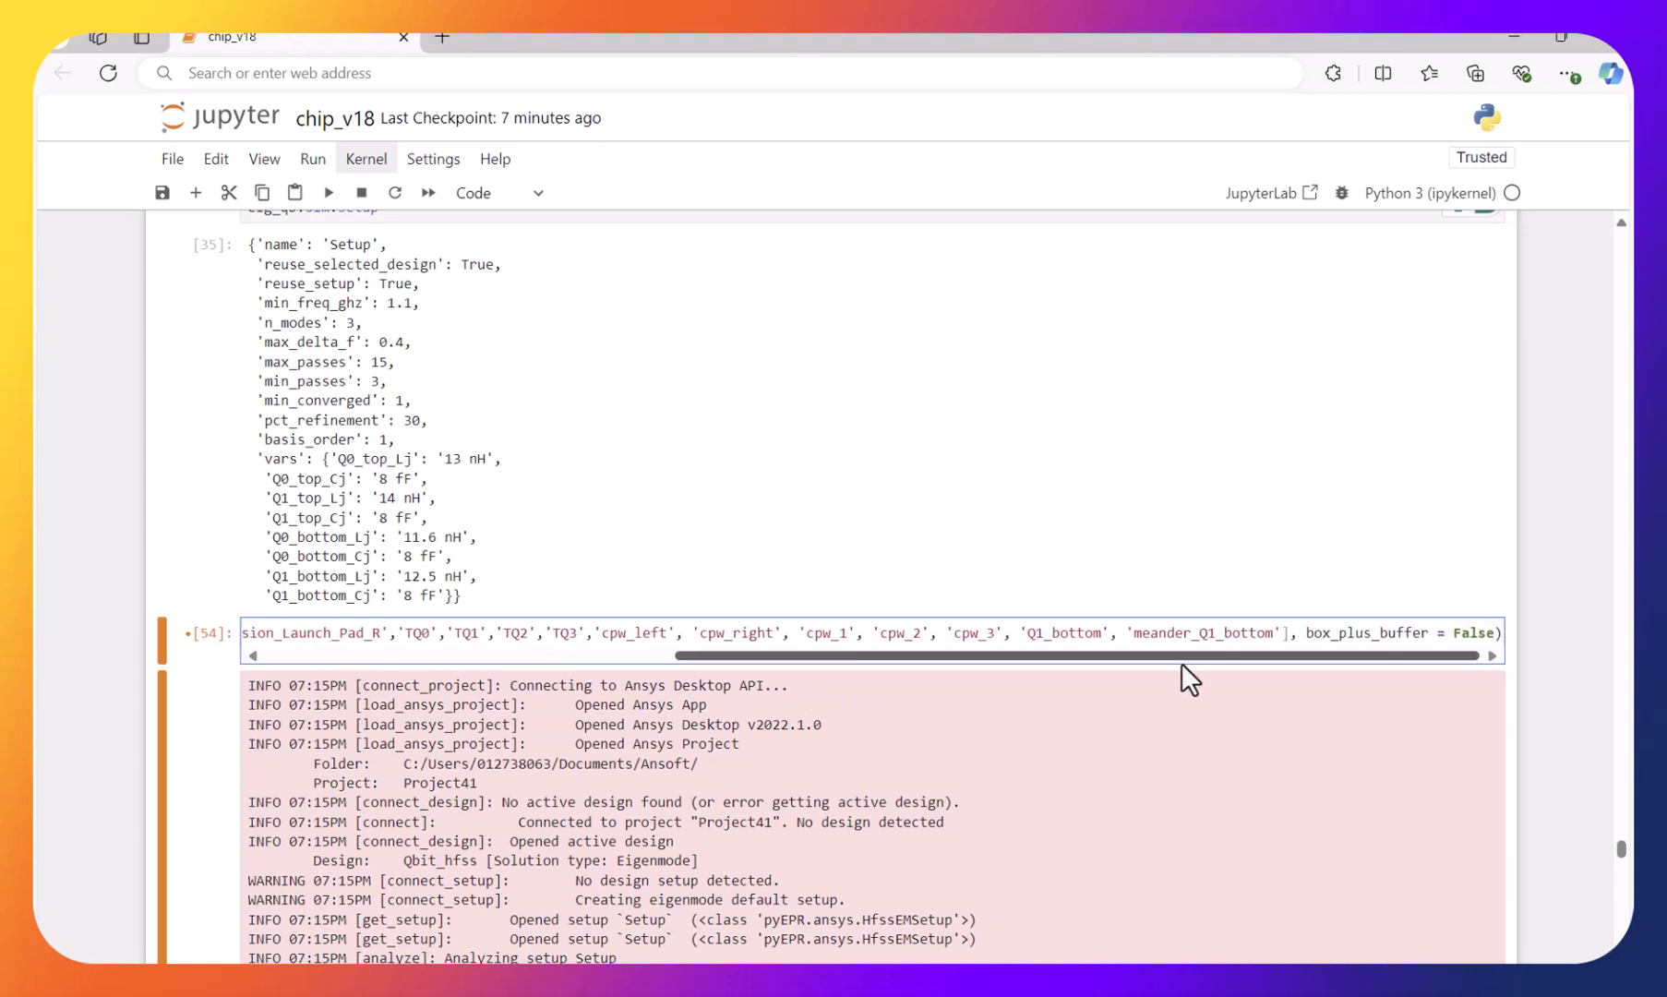
- Check the components against the Qiskit Metal layout, and run the eig_qb.sim.run cell to render and simulate them in Ansys HFSS
{"action": "key", "text": "alt+Tab"}
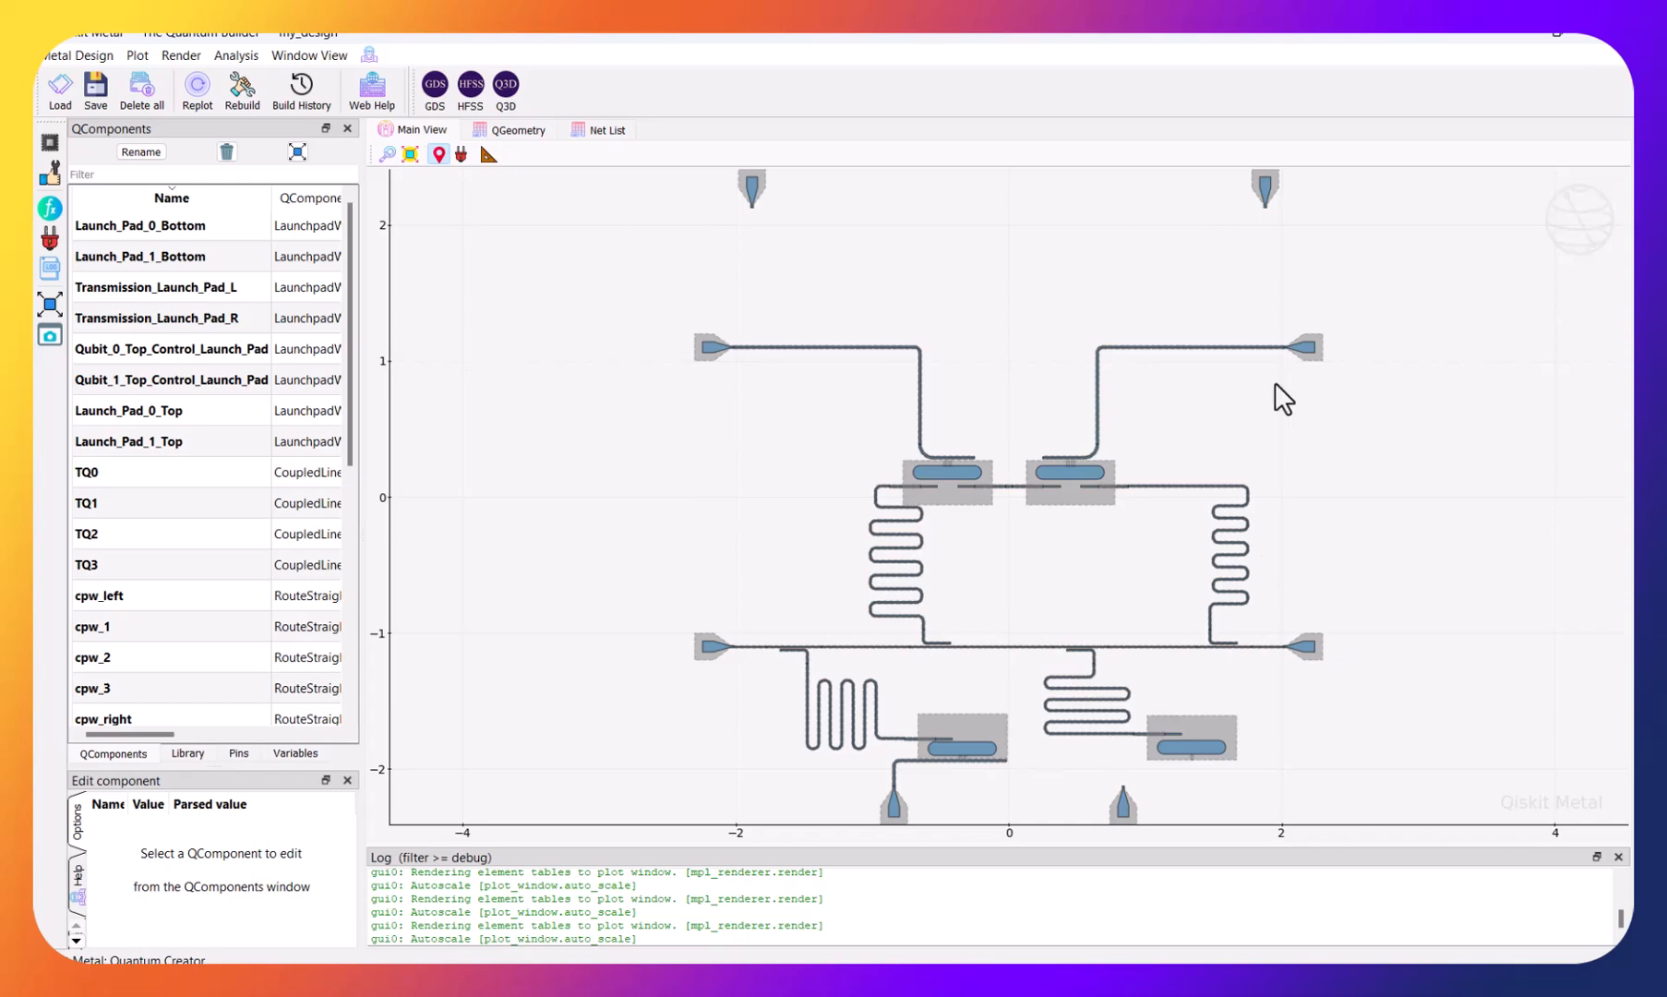
{"action": "key", "text": "alt+Tab"}
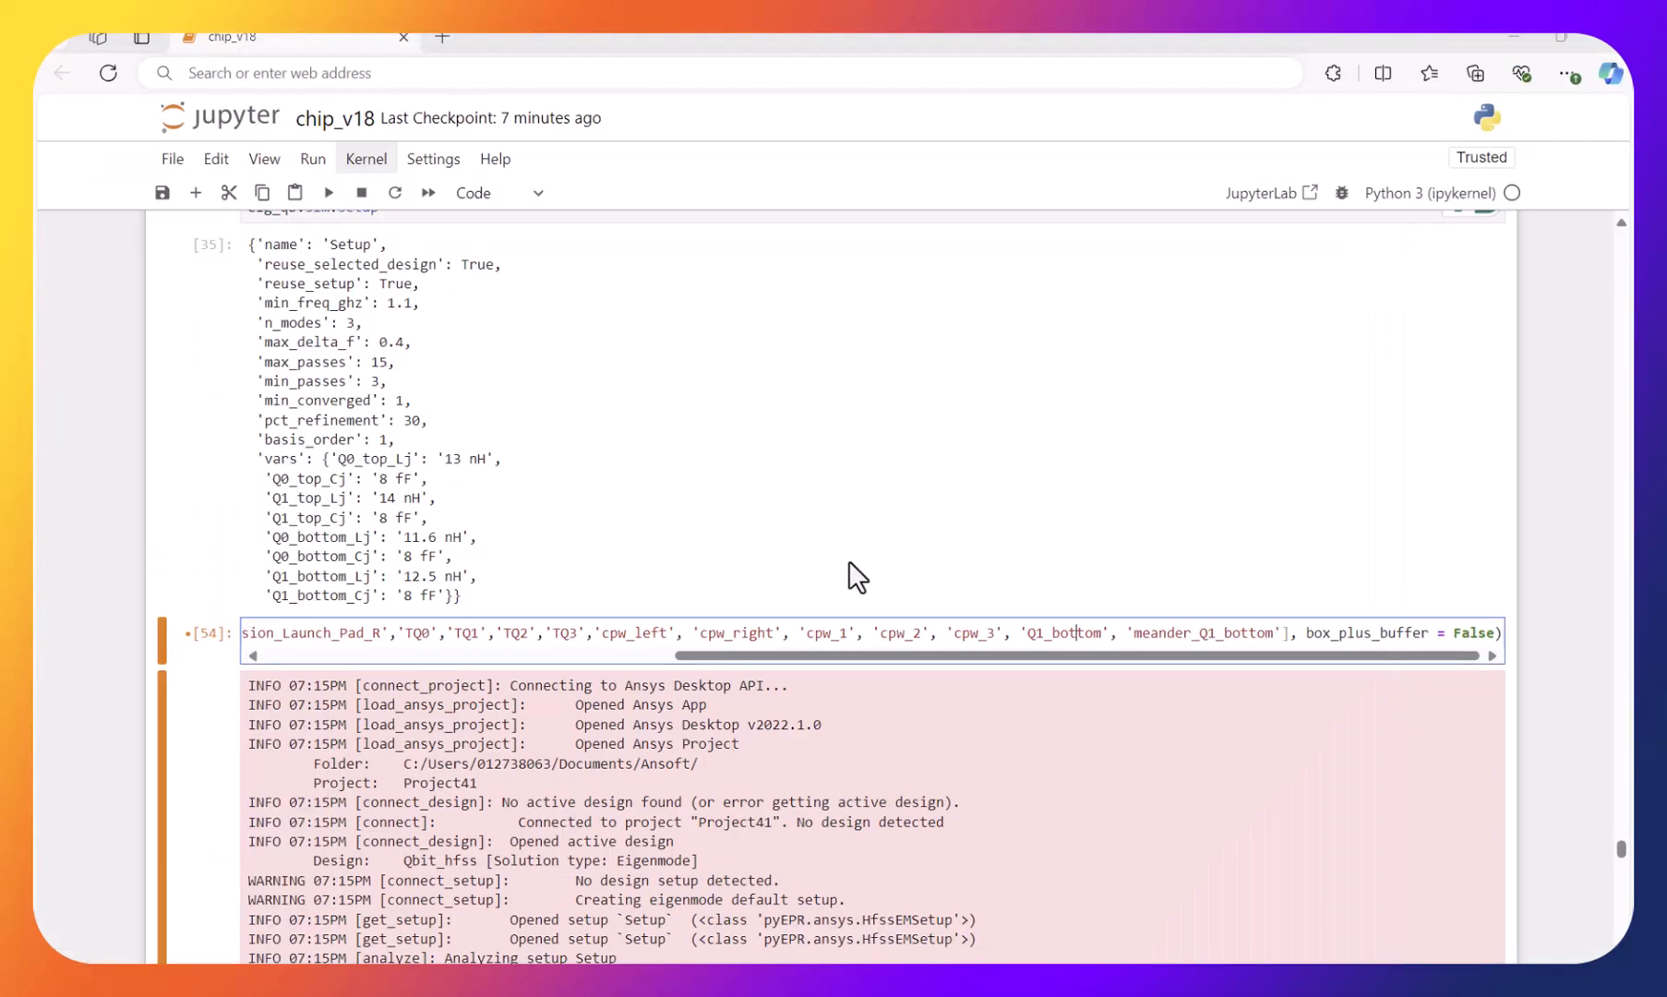
{"action": "left_click", "coordinate": [842, 630]}
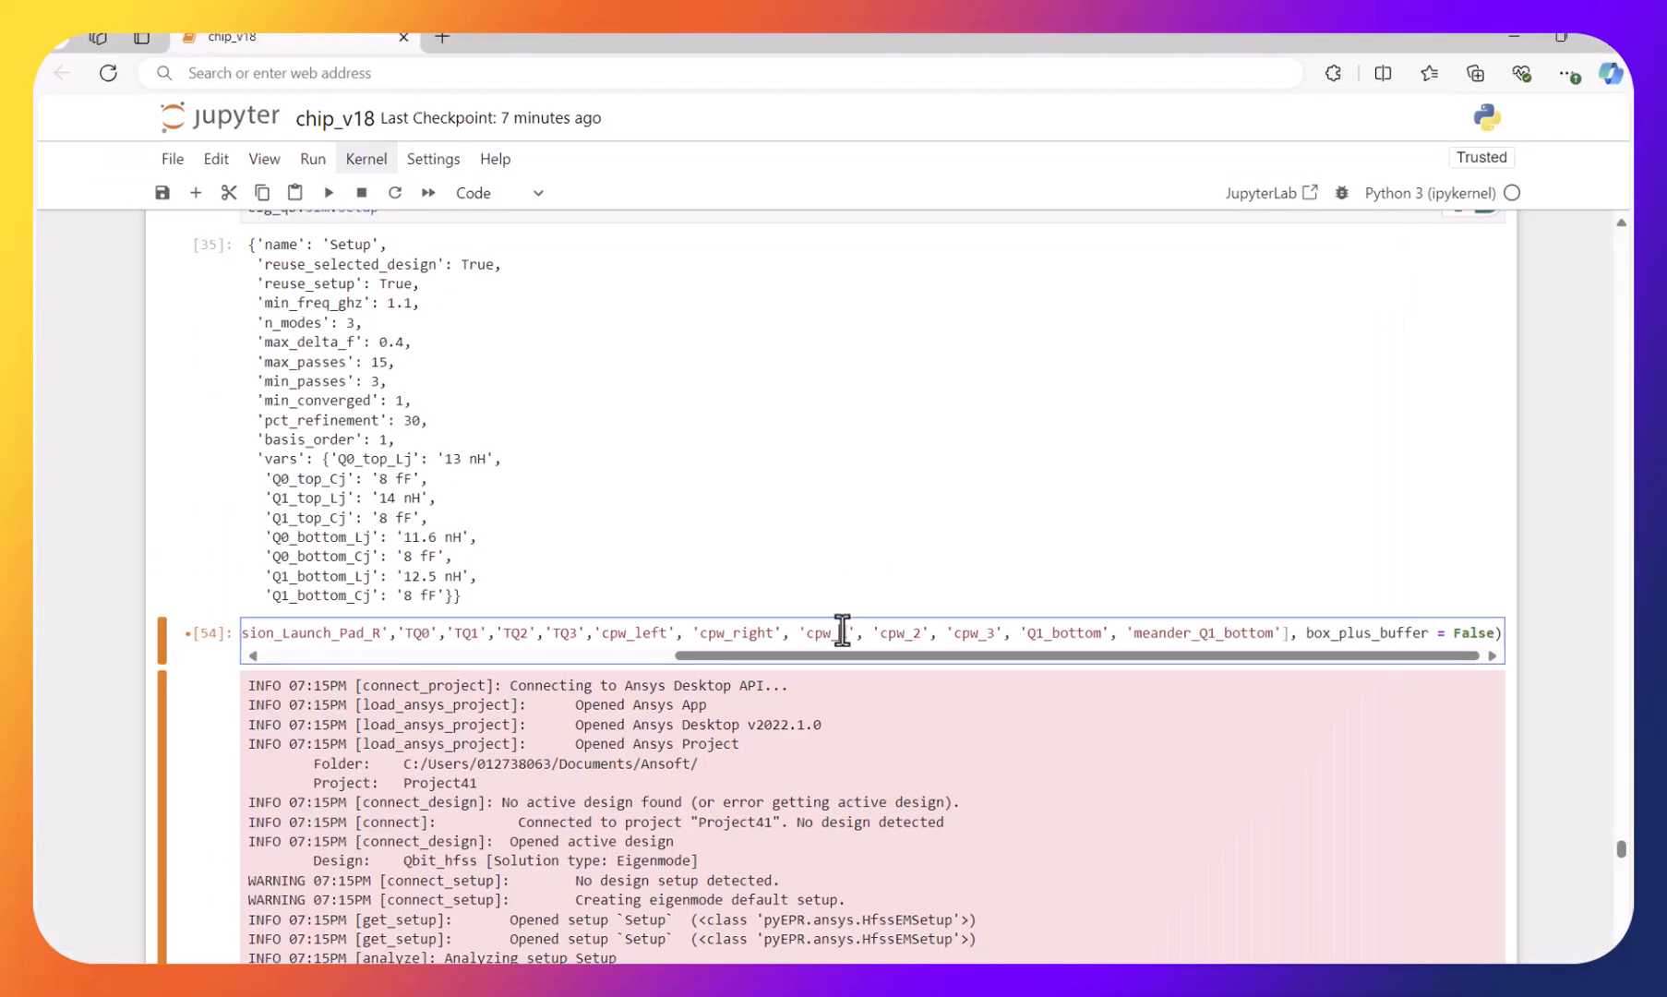
{"action": "key", "text": "shift+Return"}
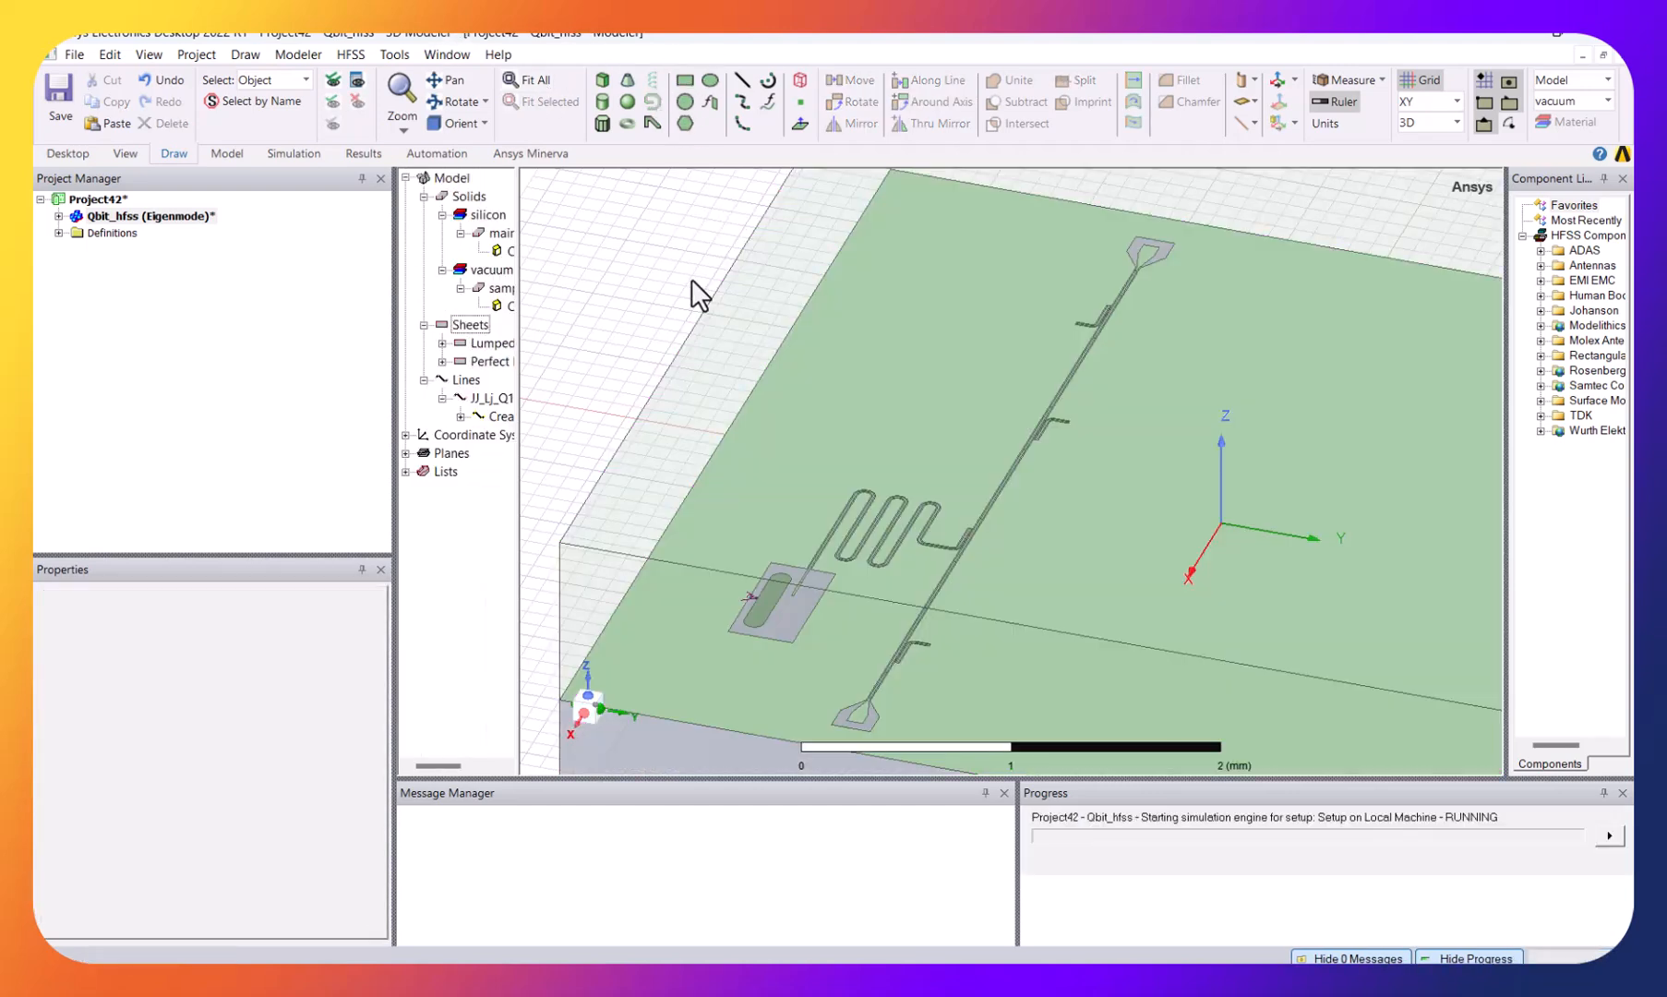
- In Ansys Electronics Desktop, locate the Lj_Lj_Q1_bottom_rect_jj boundary of Qbit_hfss in the model and review its Lumped RLC settings
{"action": "left_click", "coordinate": [58, 216]}
{"action": "left_click", "coordinate": [78, 266]}
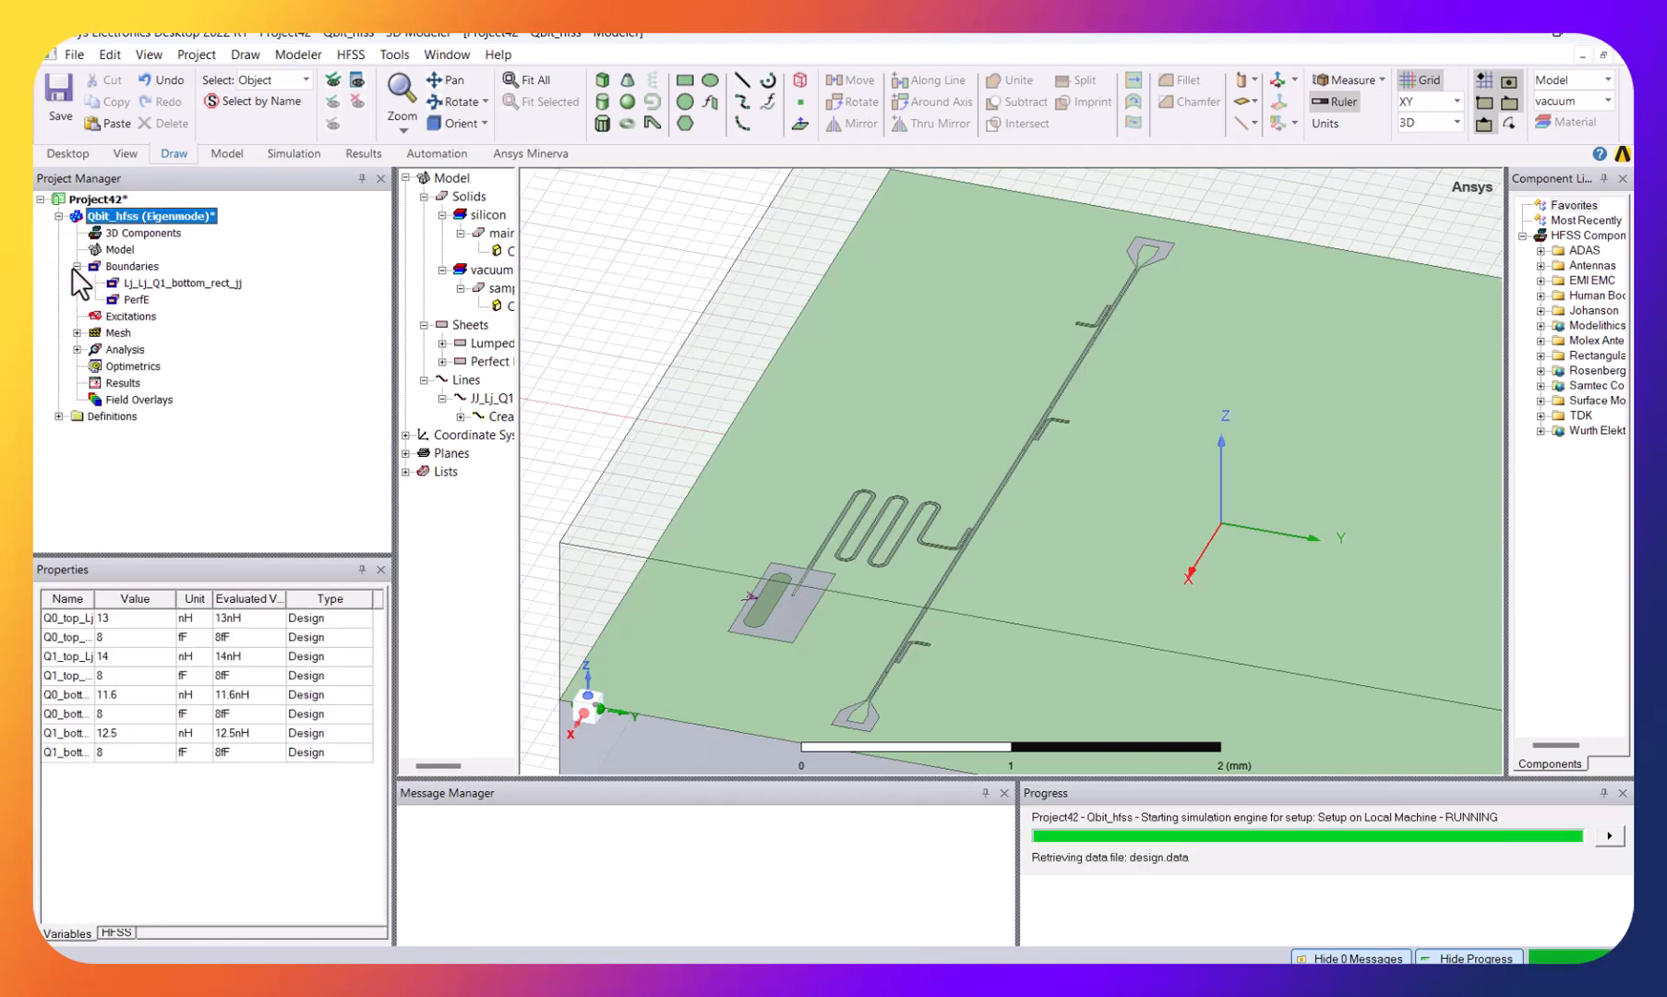
{"action": "left_click", "coordinate": [215, 284]}
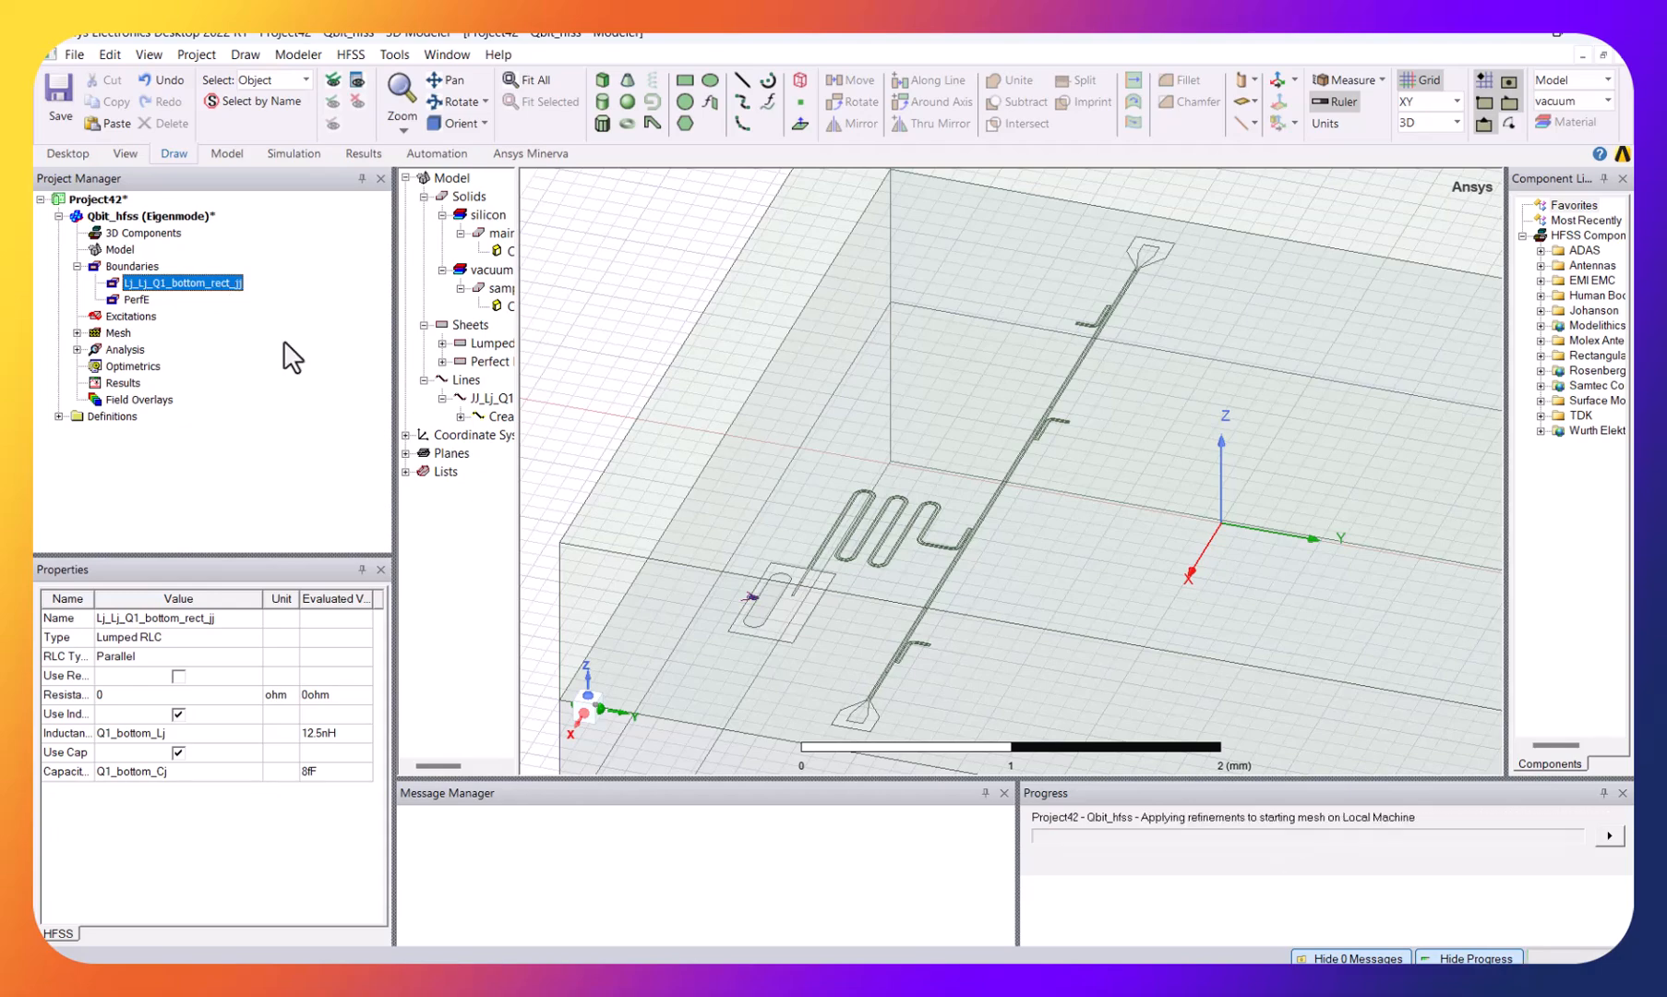
{"action": "scroll", "coordinate": [632, 625], "scroll_direction": "up", "scroll_amount": 5}
{"action": "scroll", "coordinate": [754, 629], "scroll_direction": "up", "scroll_amount": 10}
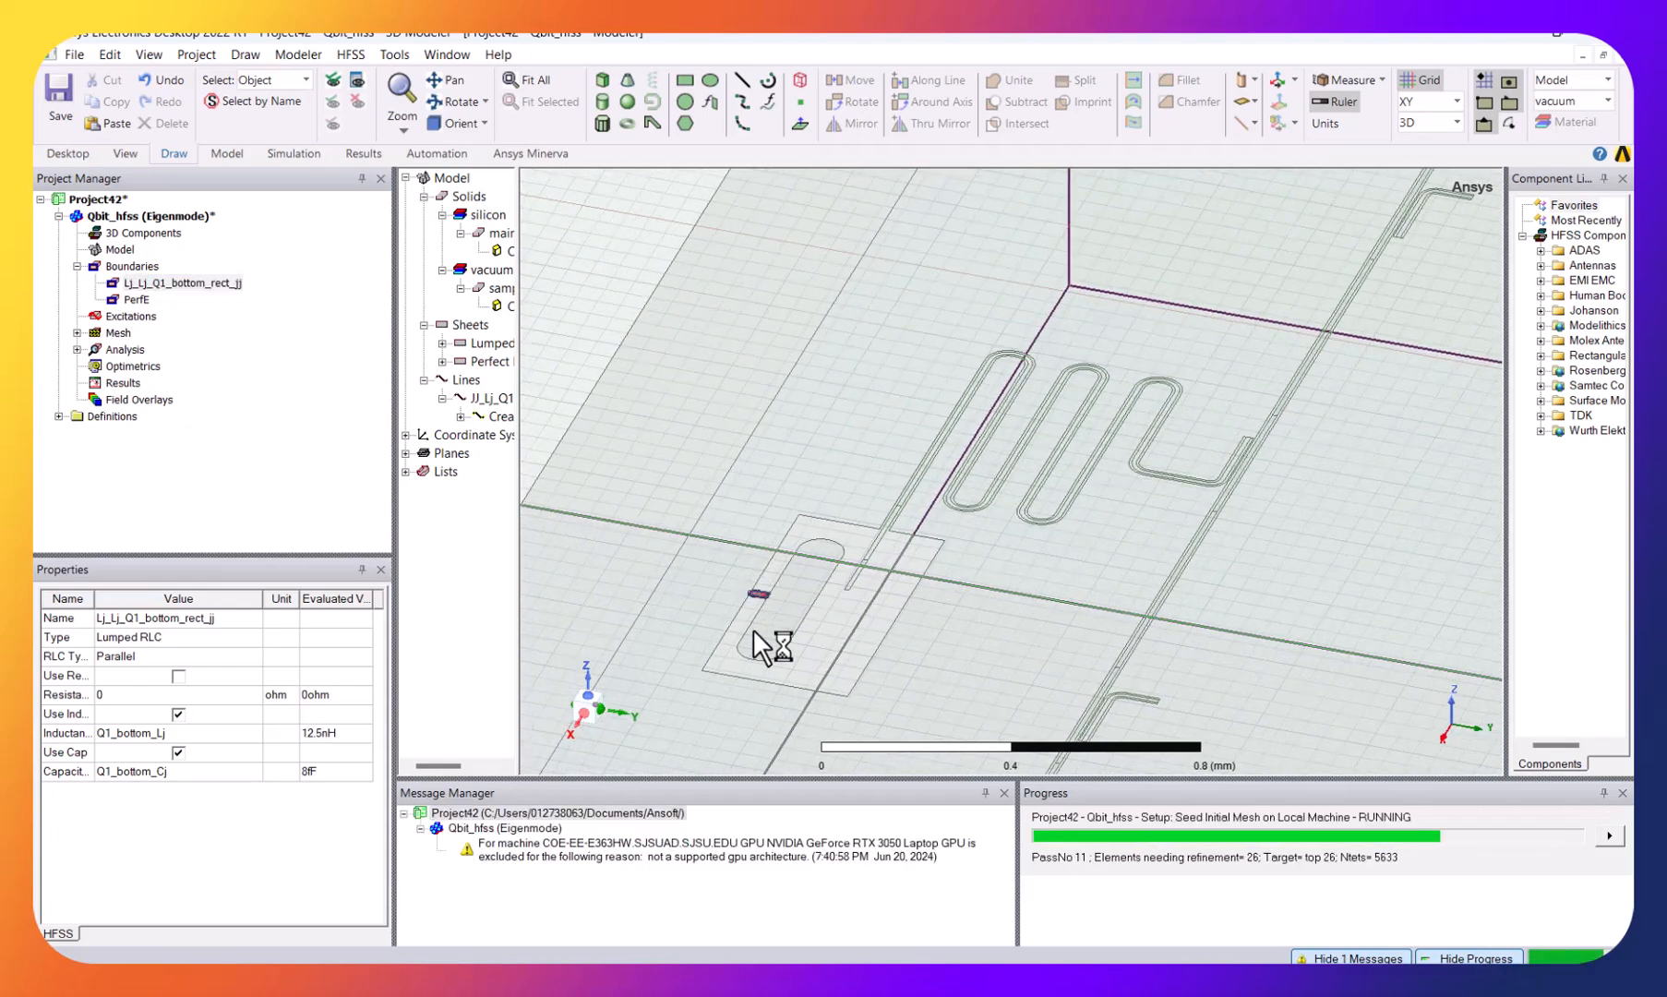
{"action": "scroll", "coordinate": [753, 549], "scroll_direction": "up", "scroll_amount": 3}
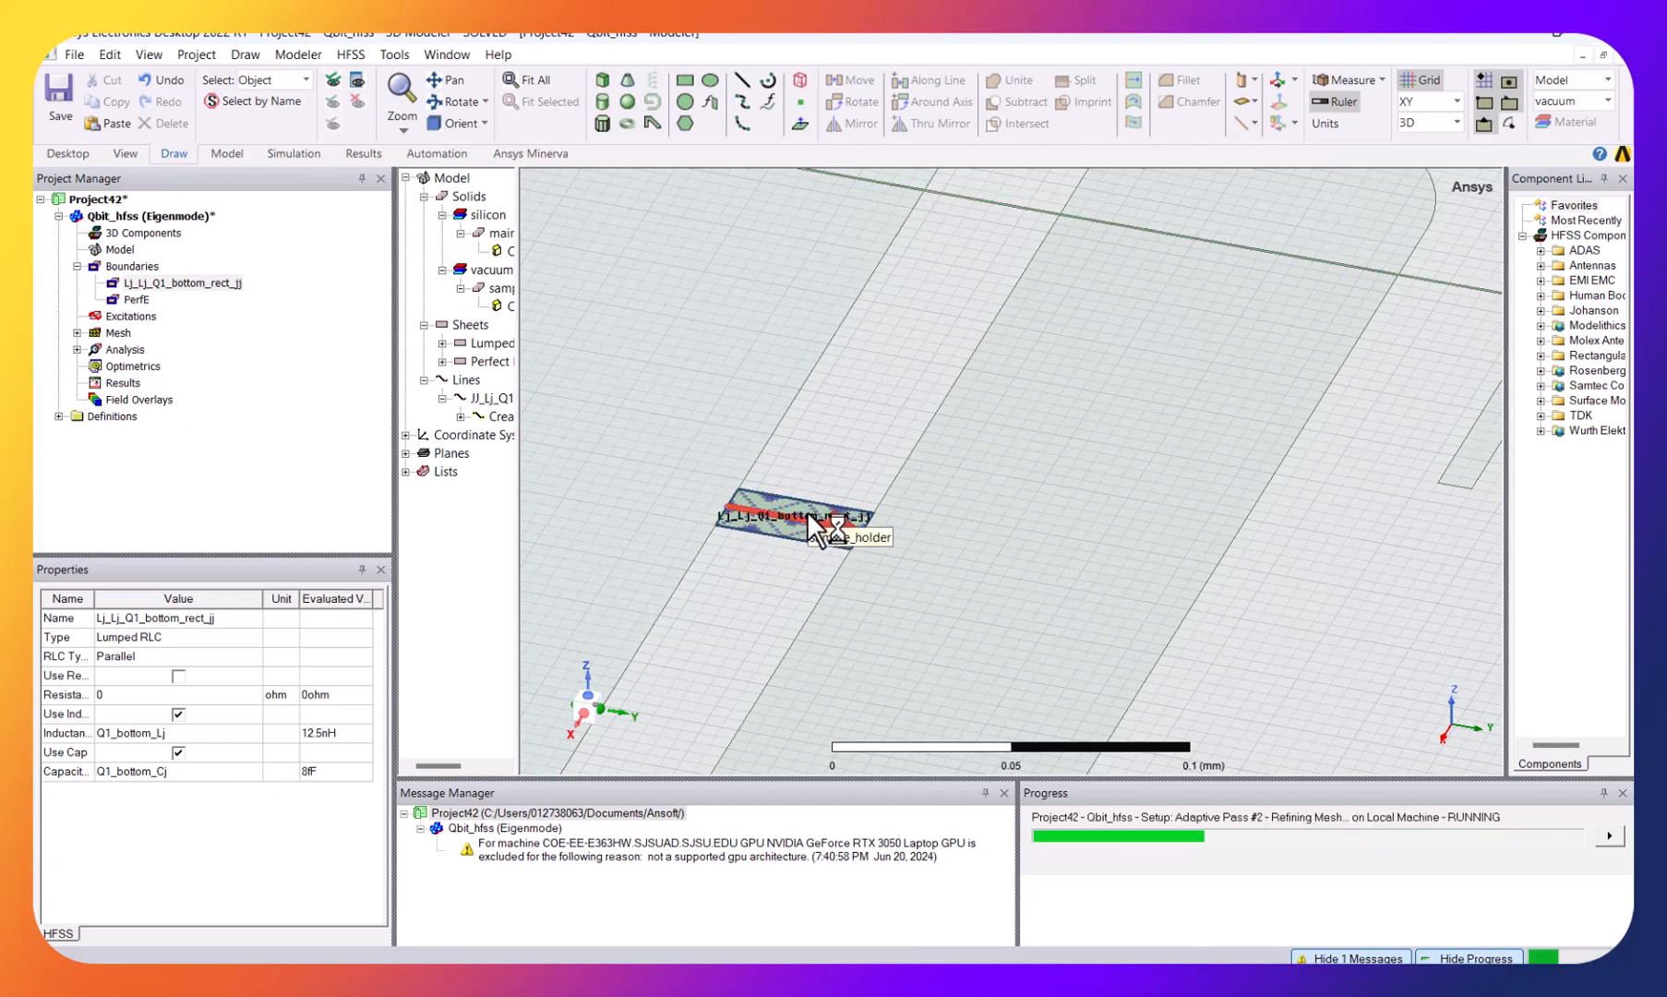
{"action": "double_click", "coordinate": [213, 286]}
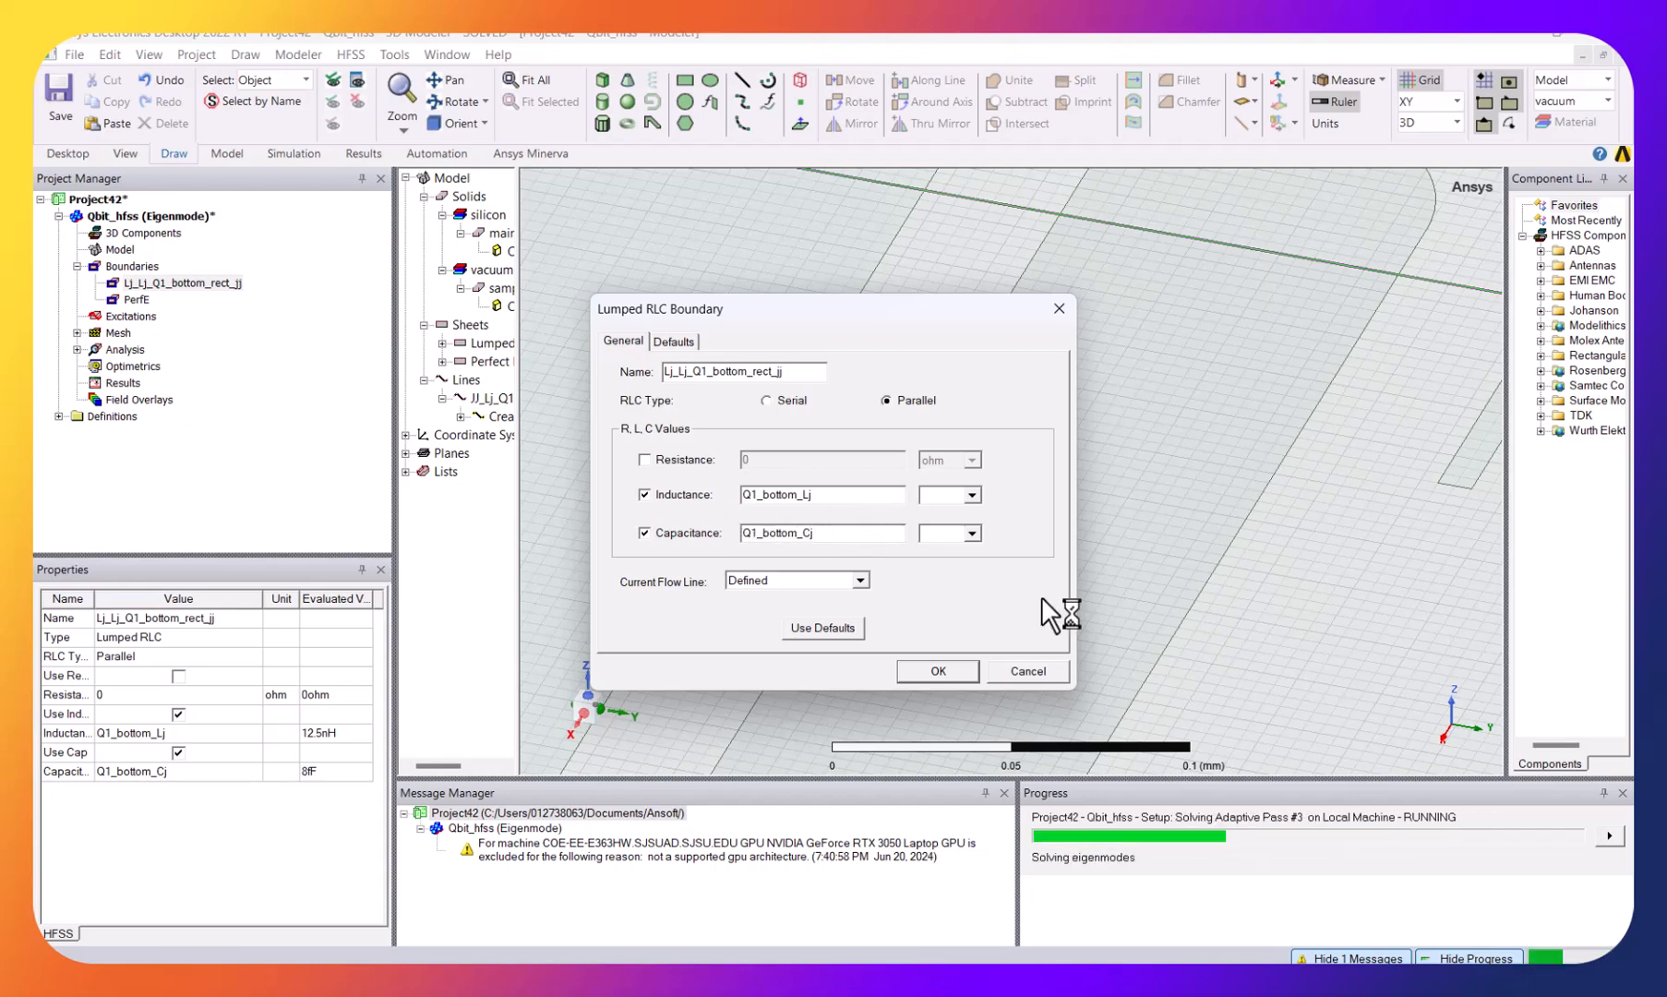
{"action": "left_click", "coordinate": [1044, 673]}
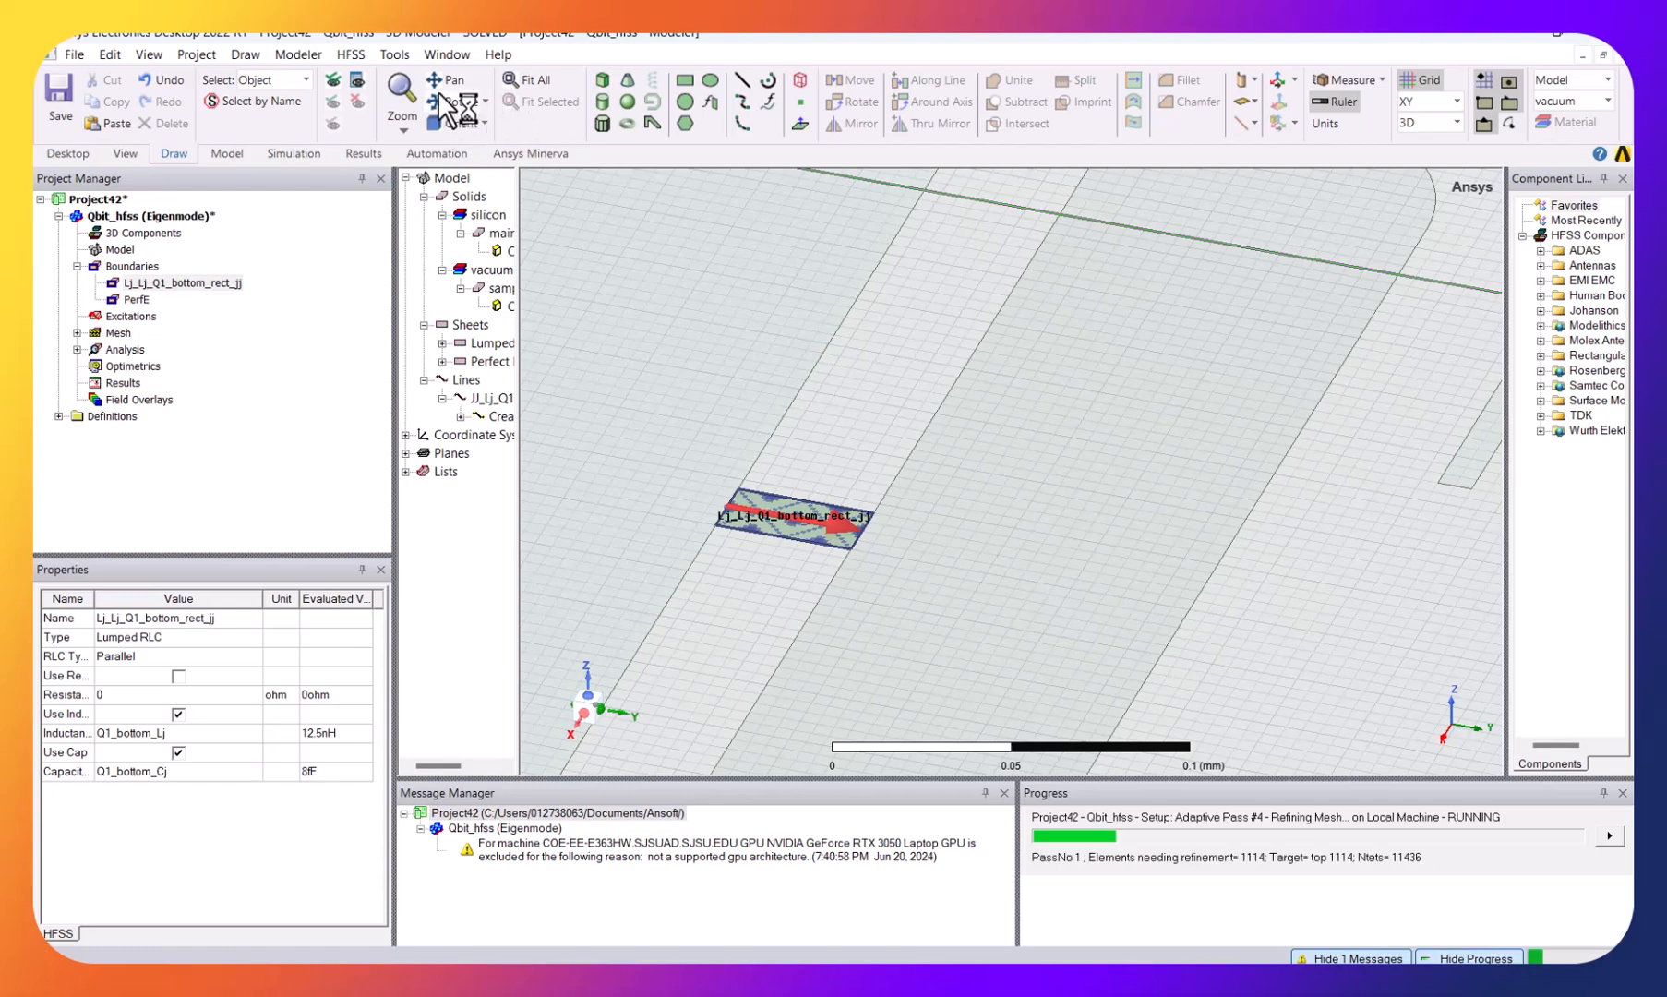
- Review the Q1_bottom_Lj variable in the Qbit_hfss design properties, and switch to the Design workbook in Excel
{"action": "left_click", "coordinate": [352, 55]}
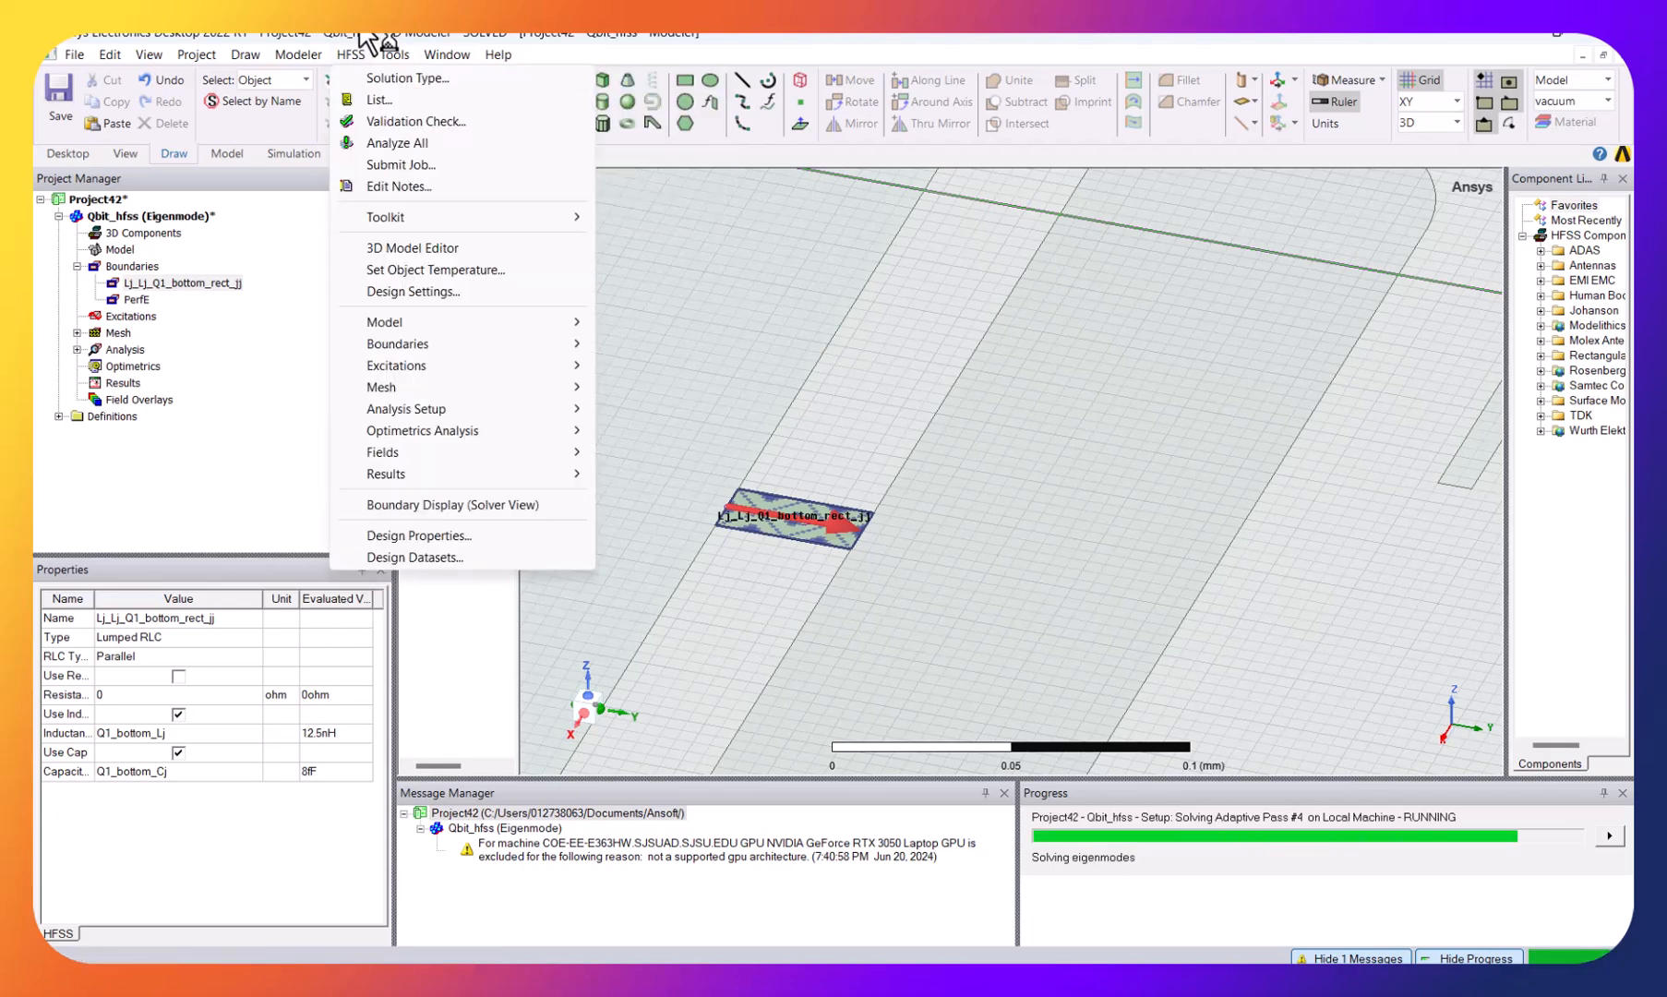
{"action": "left_click", "coordinate": [392, 533]}
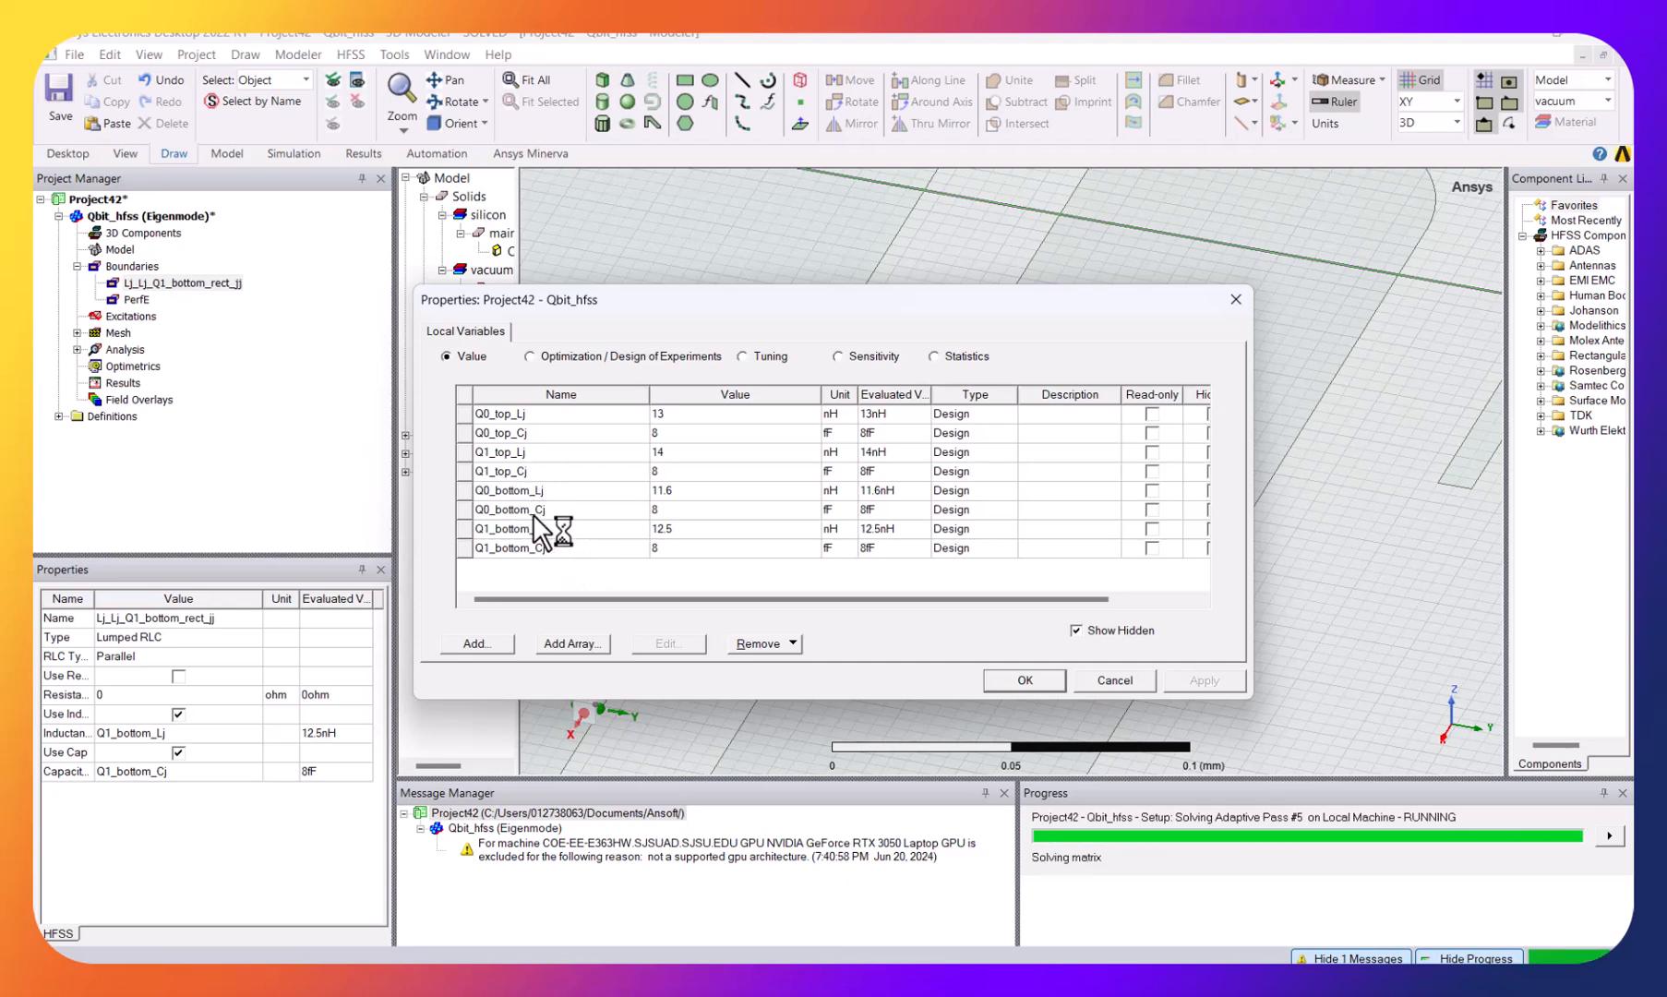
{"action": "left_click", "coordinate": [695, 527]}
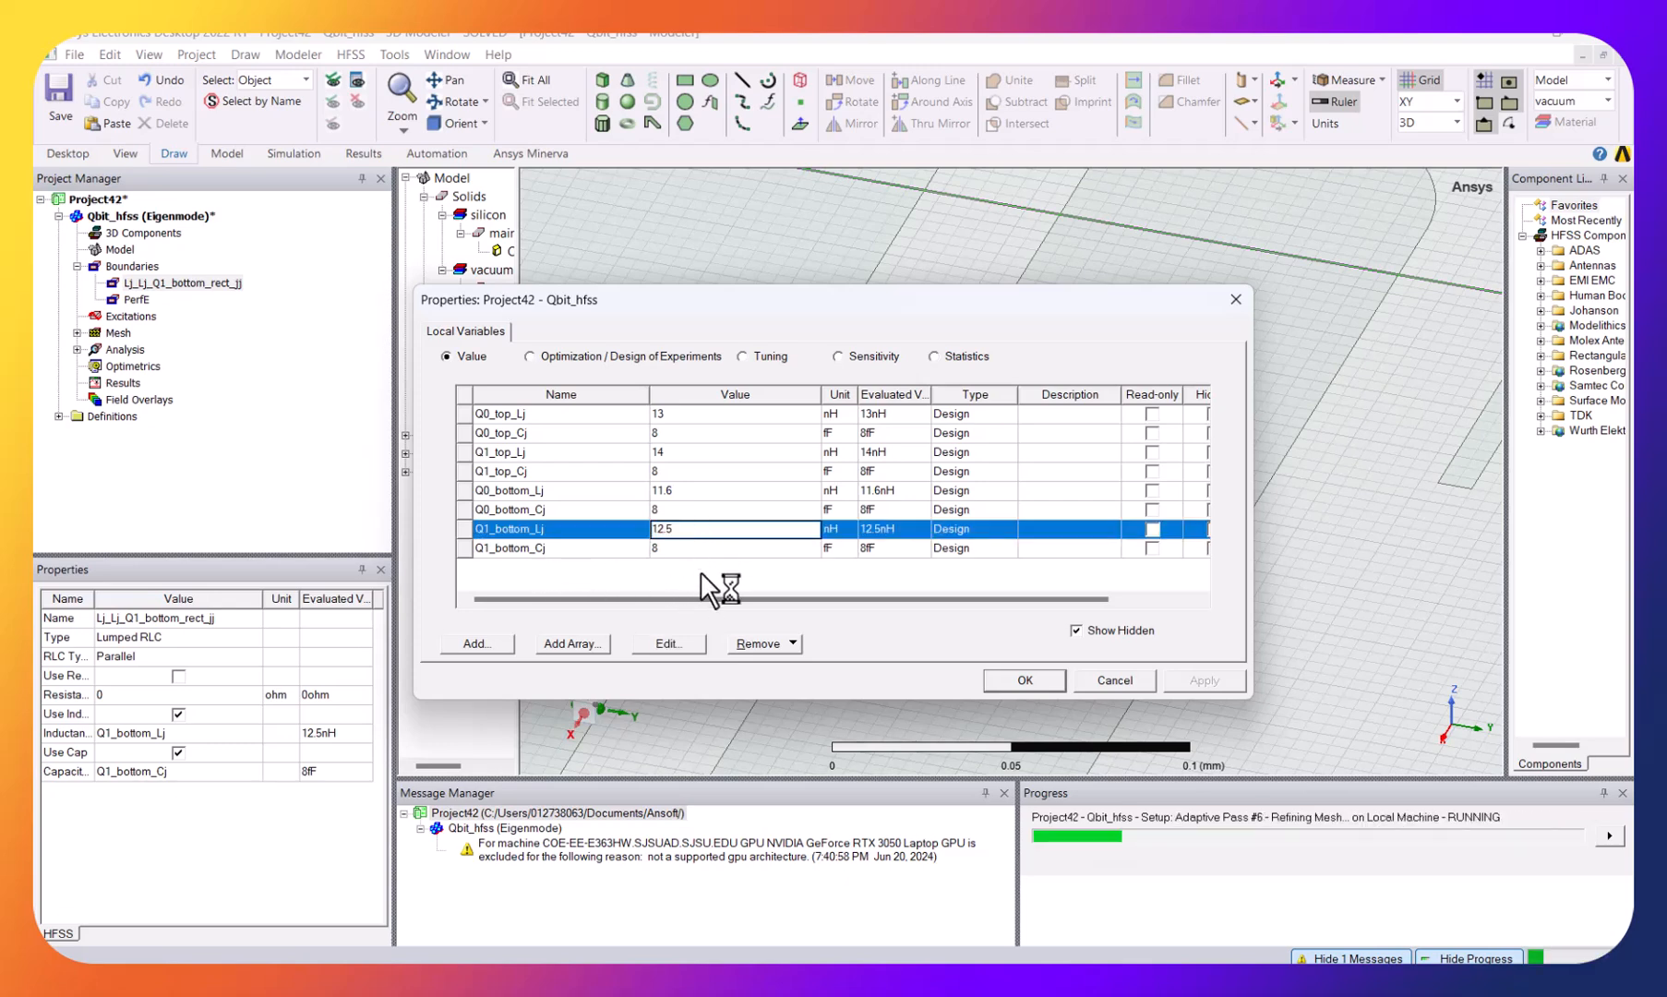
{"action": "left_click", "coordinate": [716, 568]}
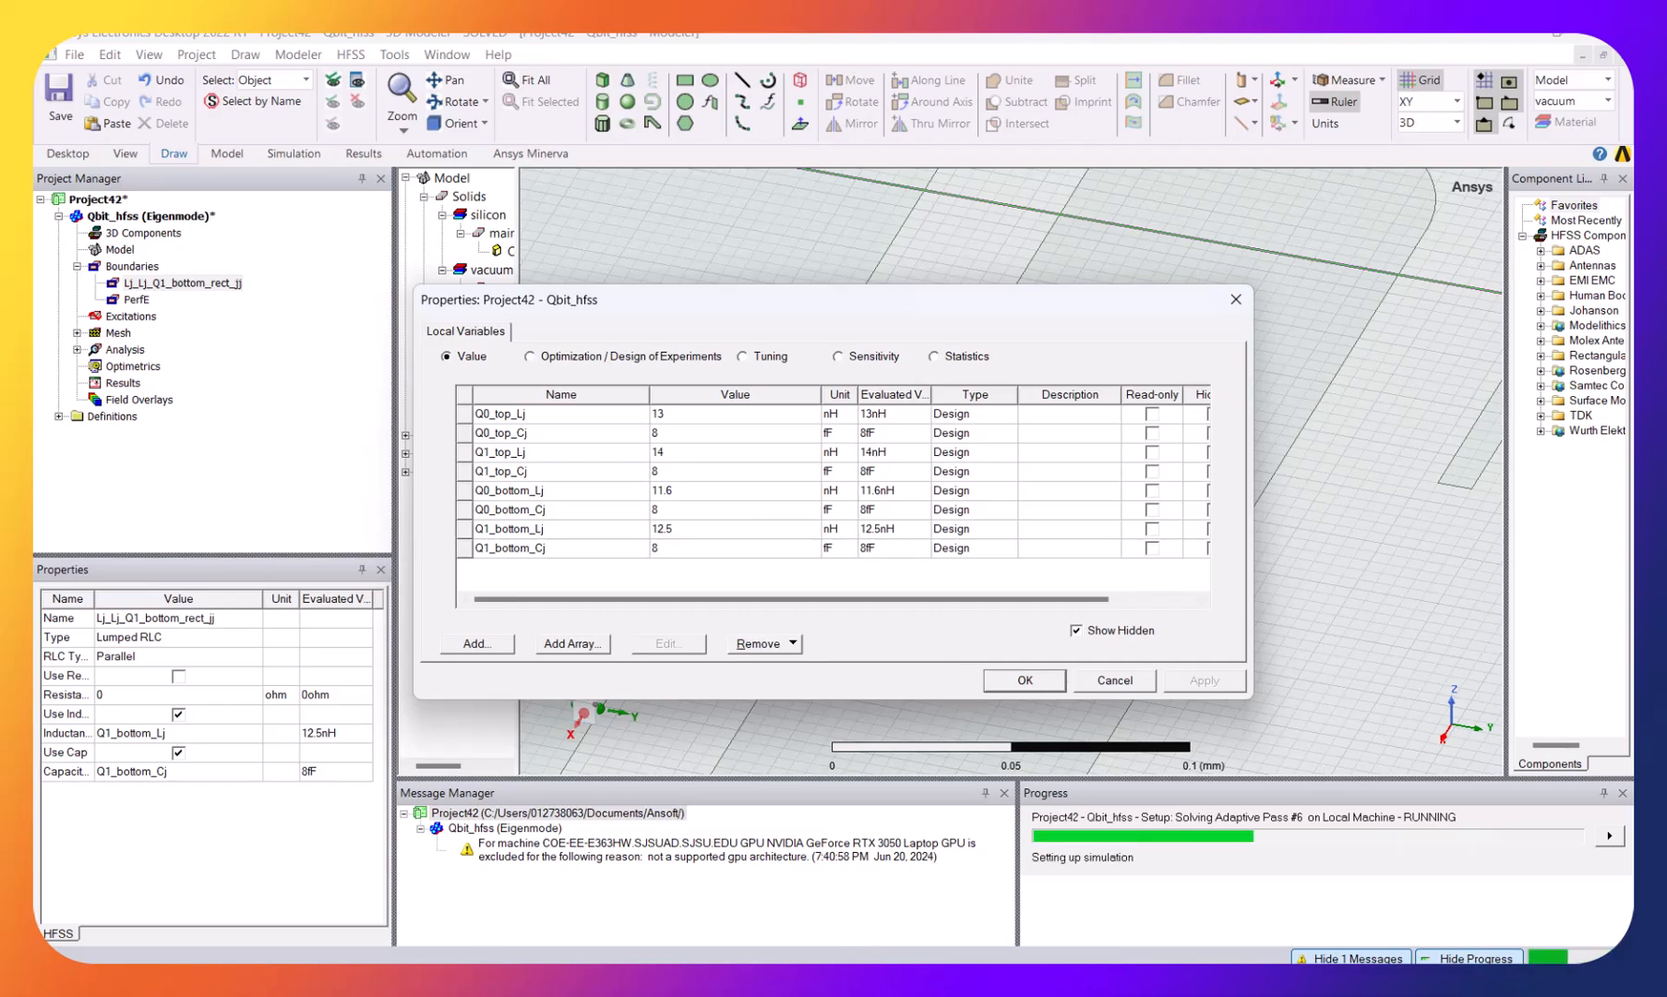
{"action": "left_click", "coordinate": [960, 927]}
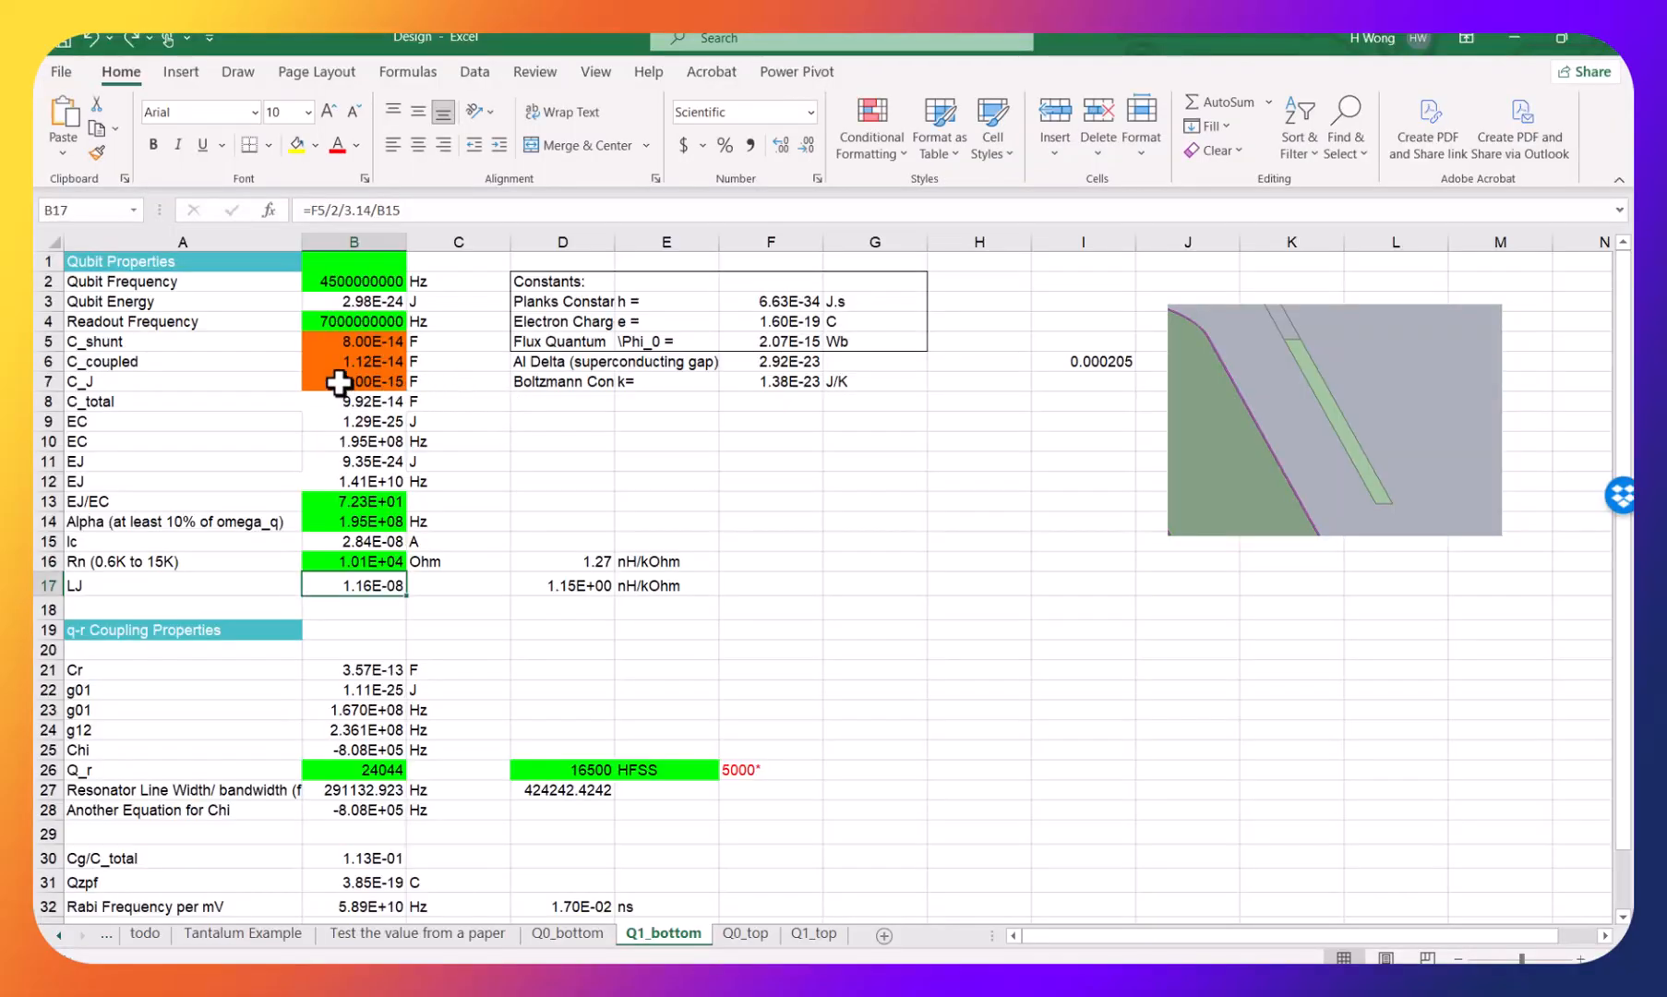
- Check the C_J and LJ cells on the Q1_bottom sheet, and compare them with the Qbit_hfss design variables in Ansys Electronics Desktop
{"action": "left_click", "coordinate": [339, 382]}
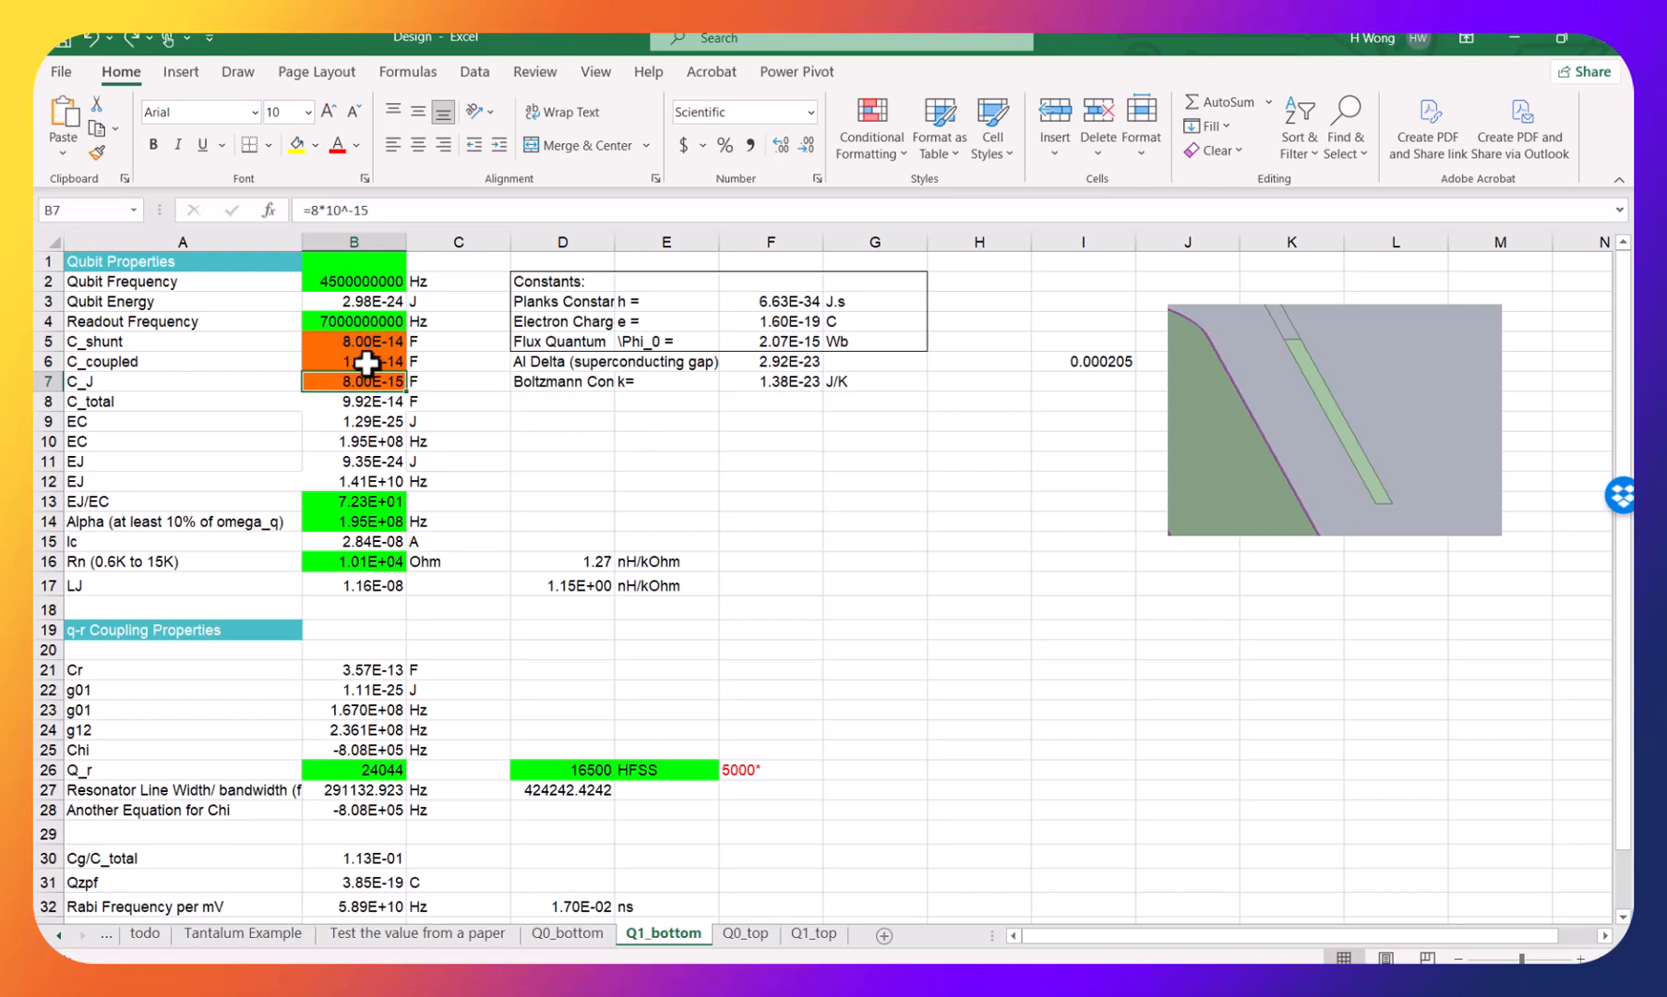
{"action": "left_click", "coordinate": [351, 589]}
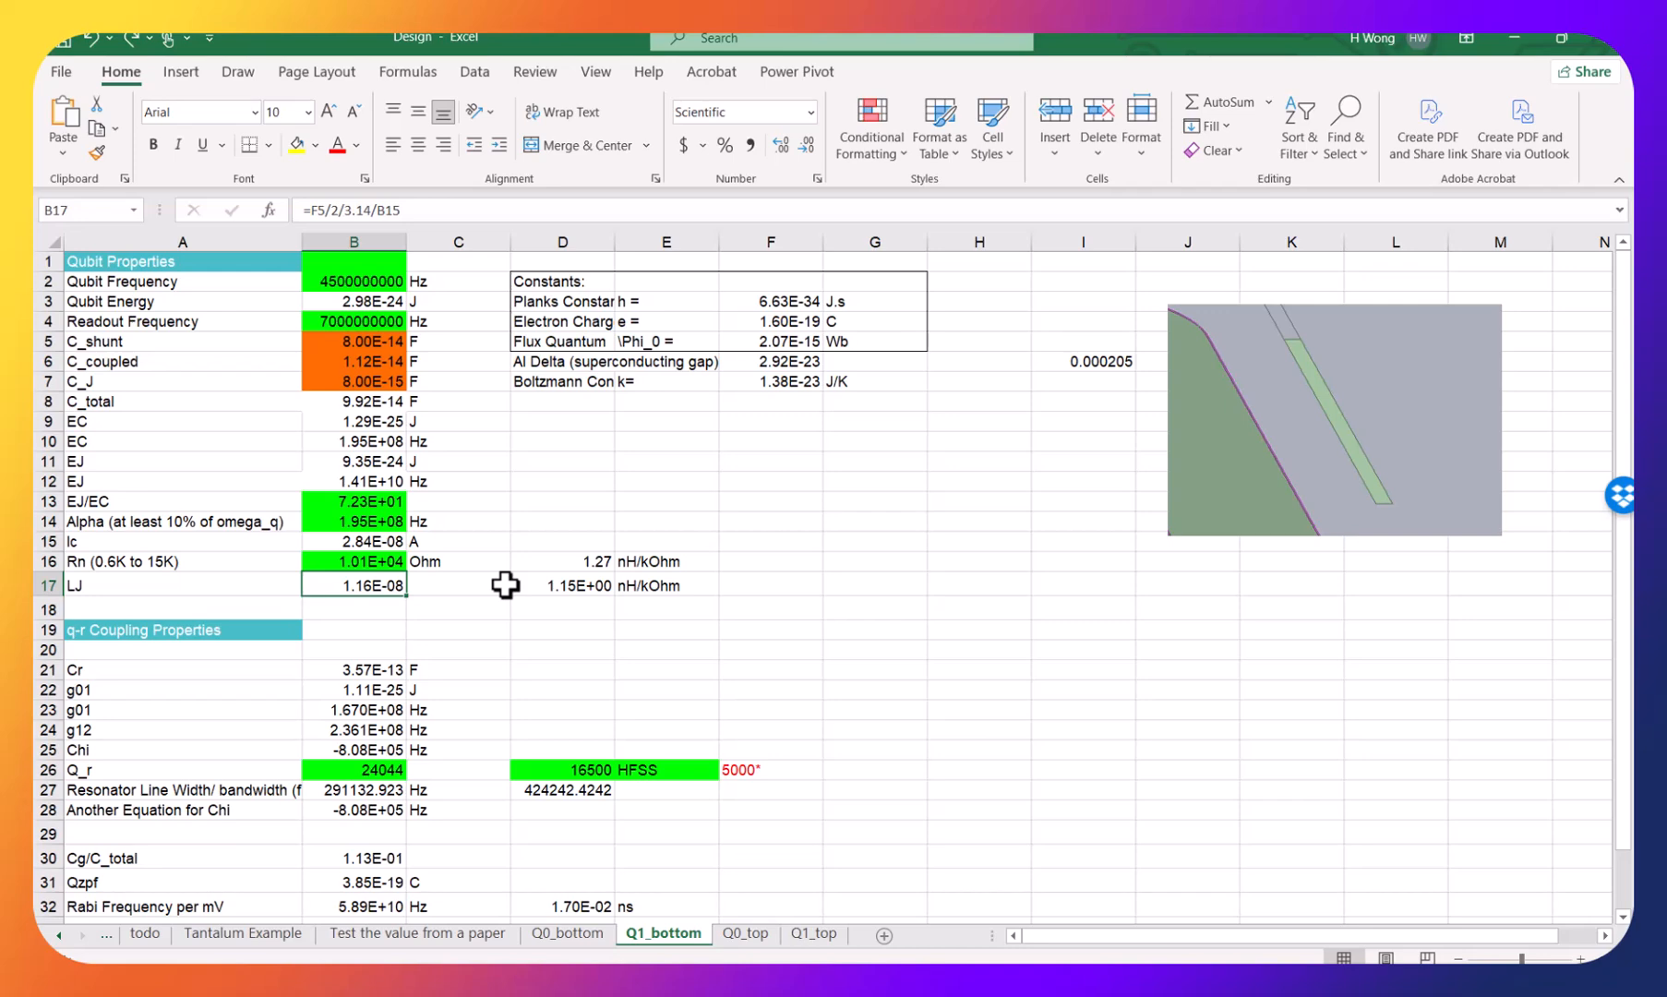
{"action": "left_click", "coordinate": [1516, 46]}
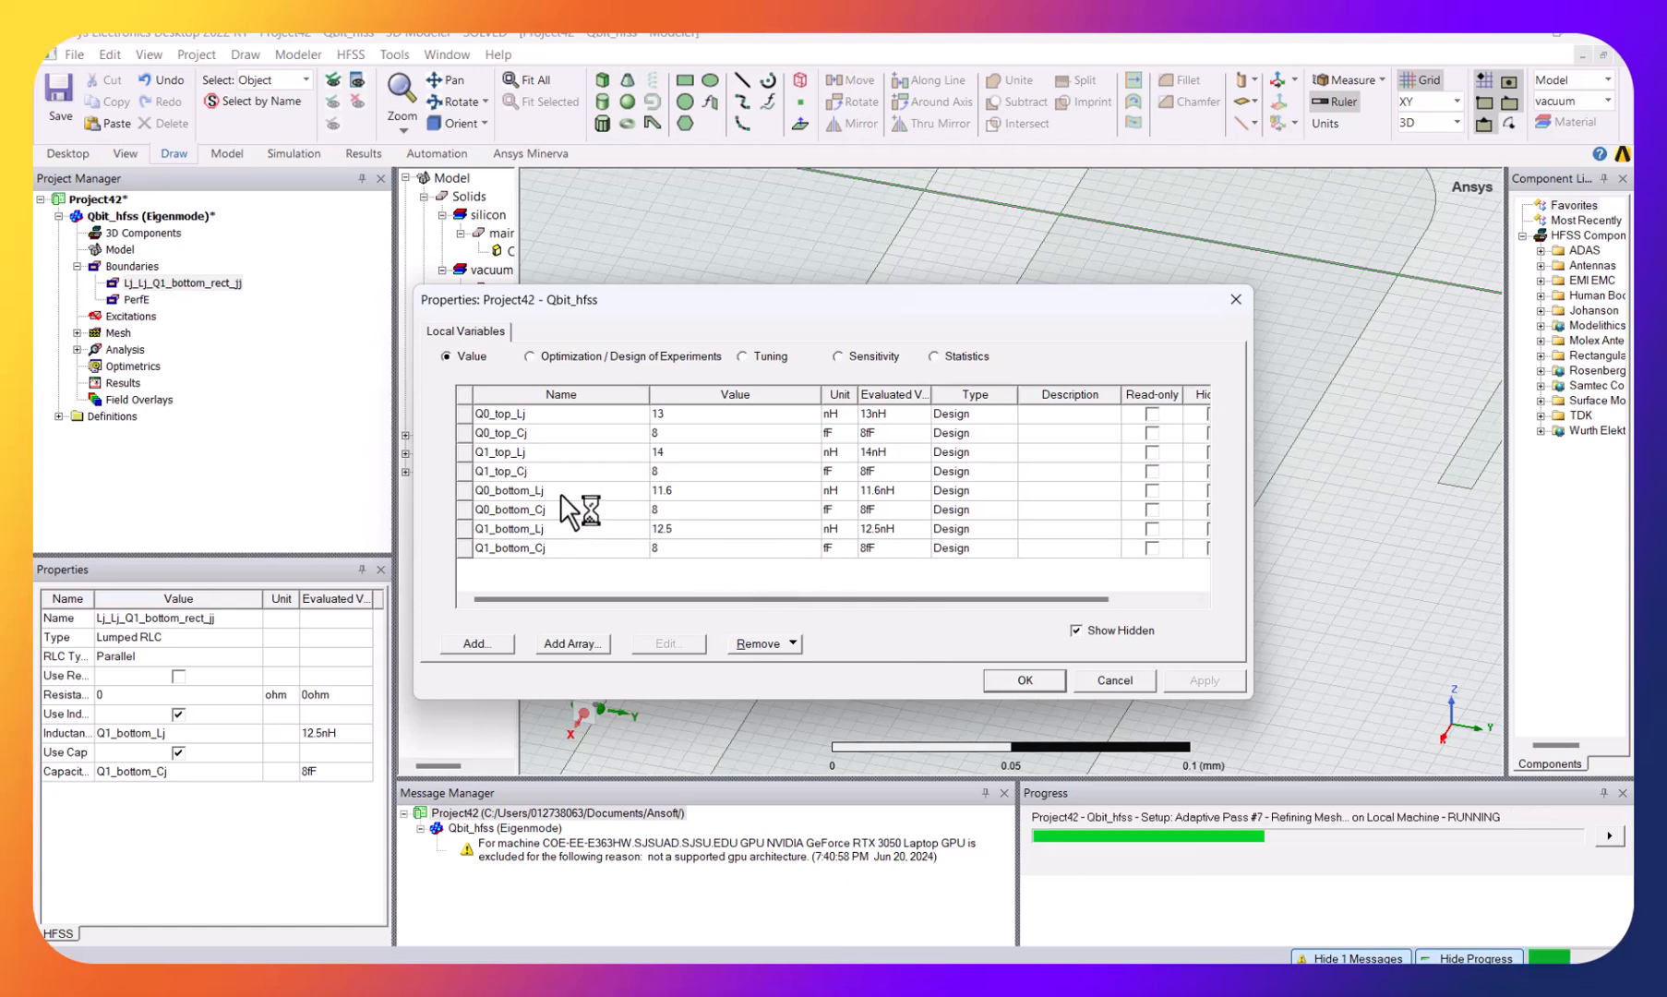
{"action": "left_click", "coordinate": [591, 492]}
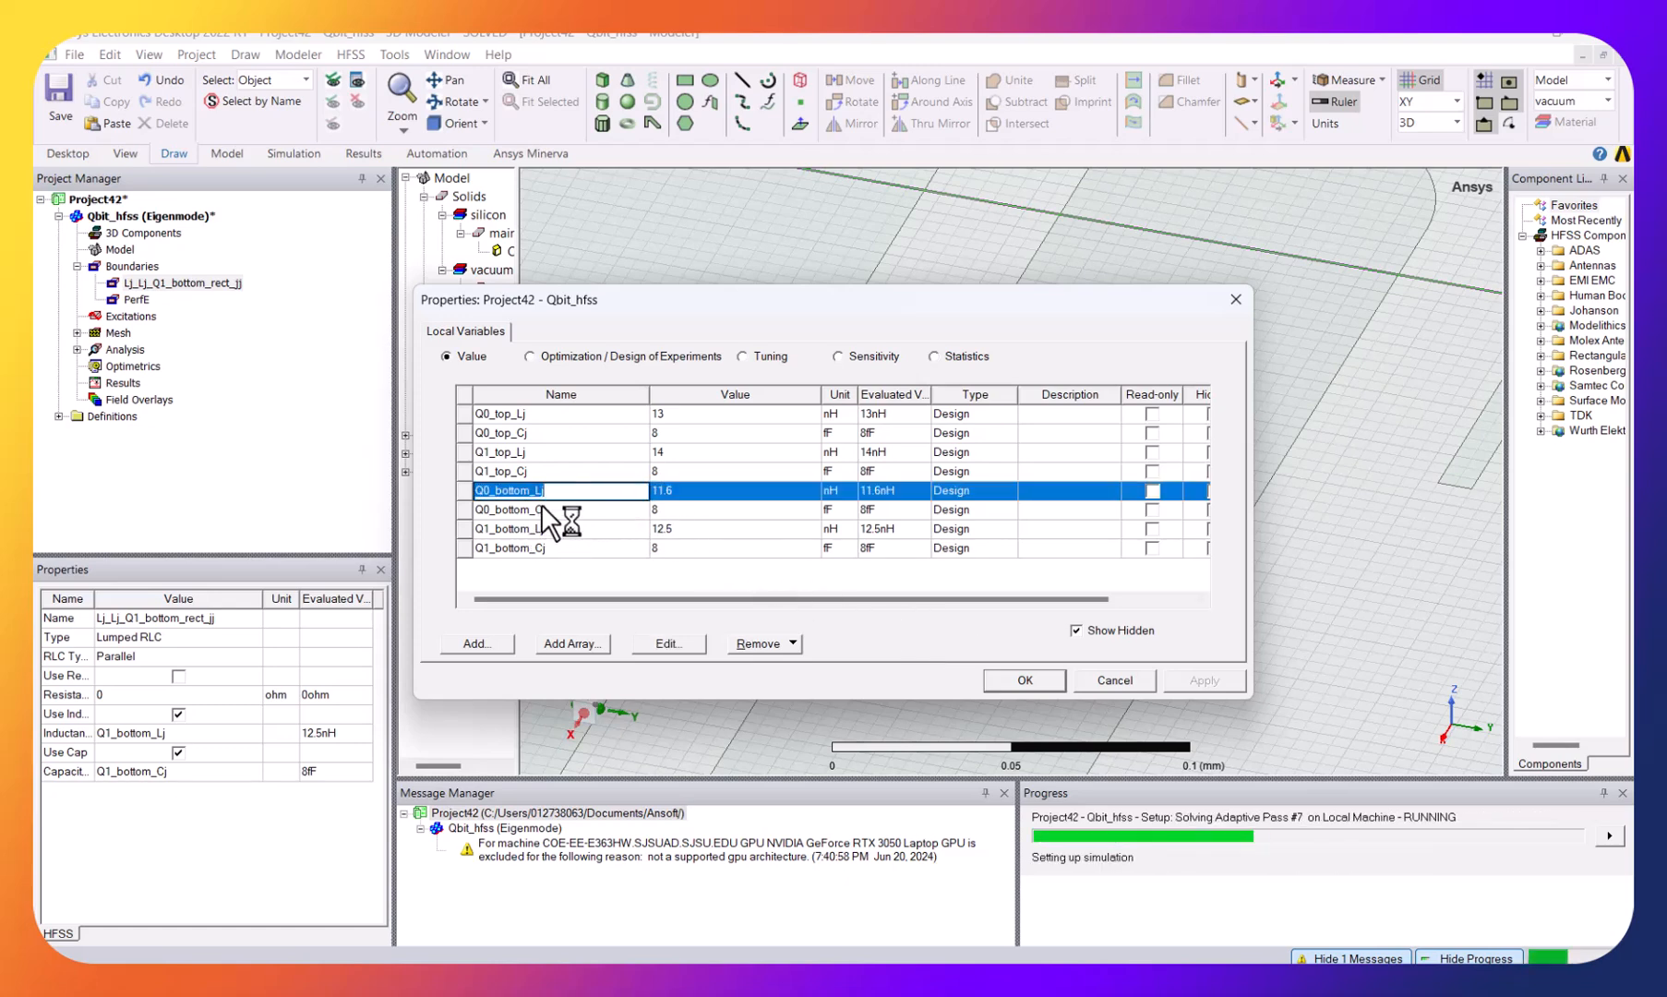
{"action": "left_click", "coordinate": [568, 582]}
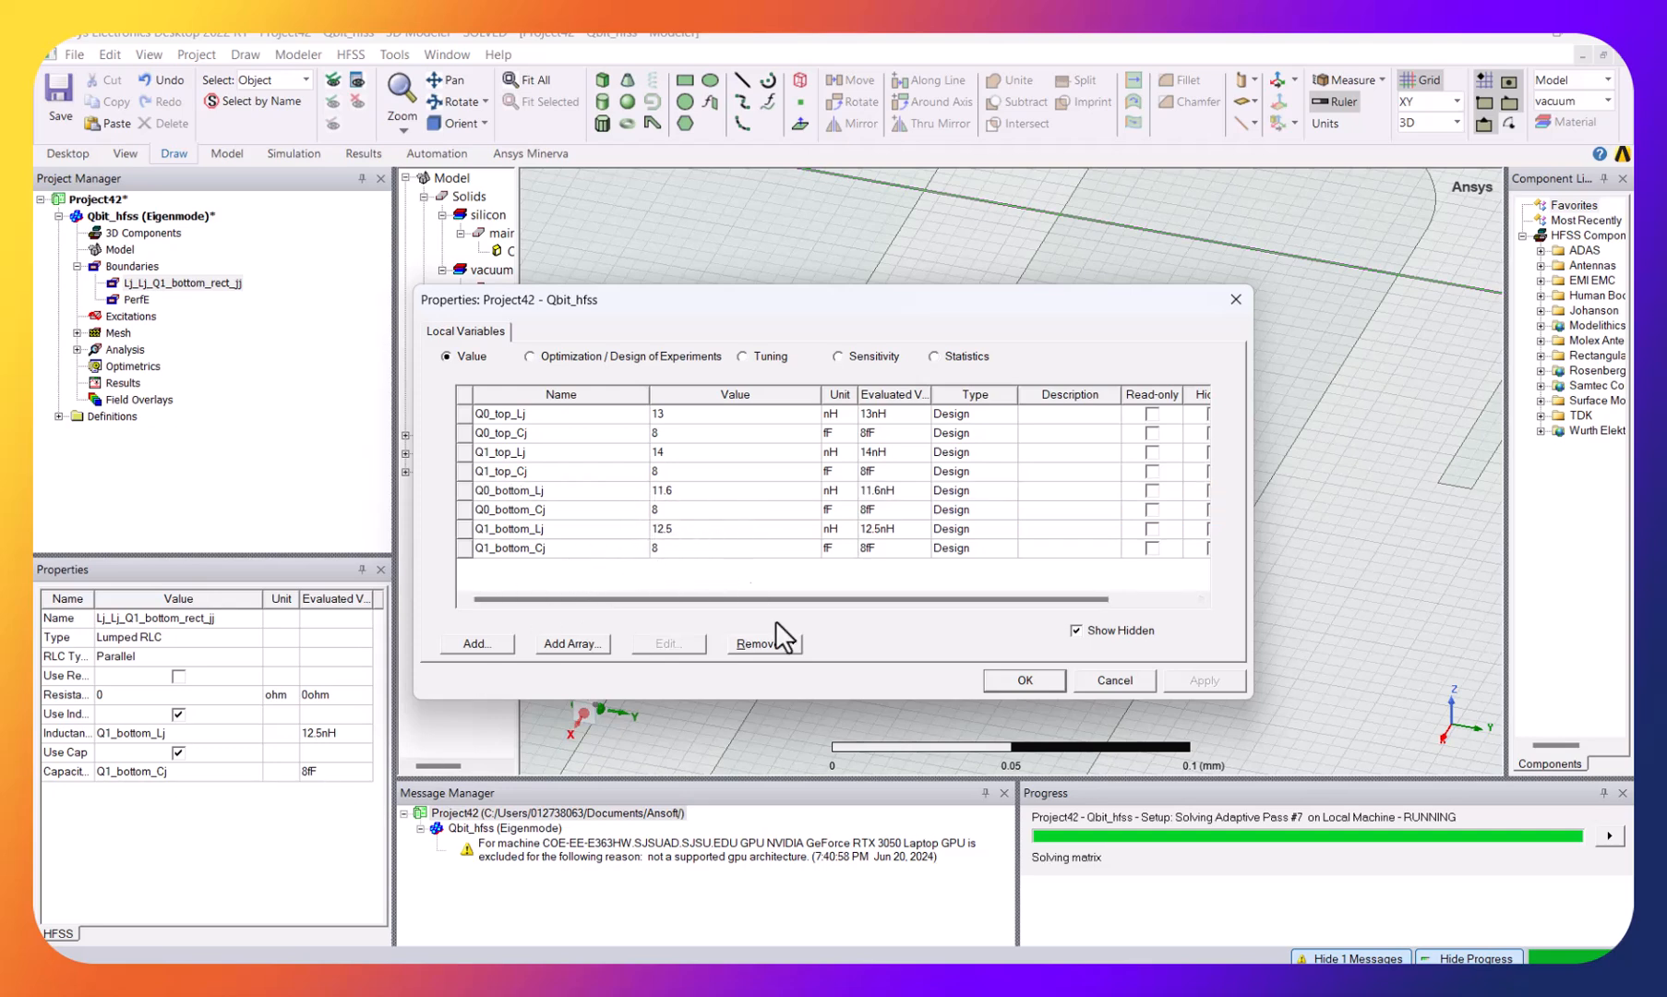
- Close the design properties without changes and abort the running Qbit_hfss simulation
{"action": "left_click", "coordinate": [1110, 682]}
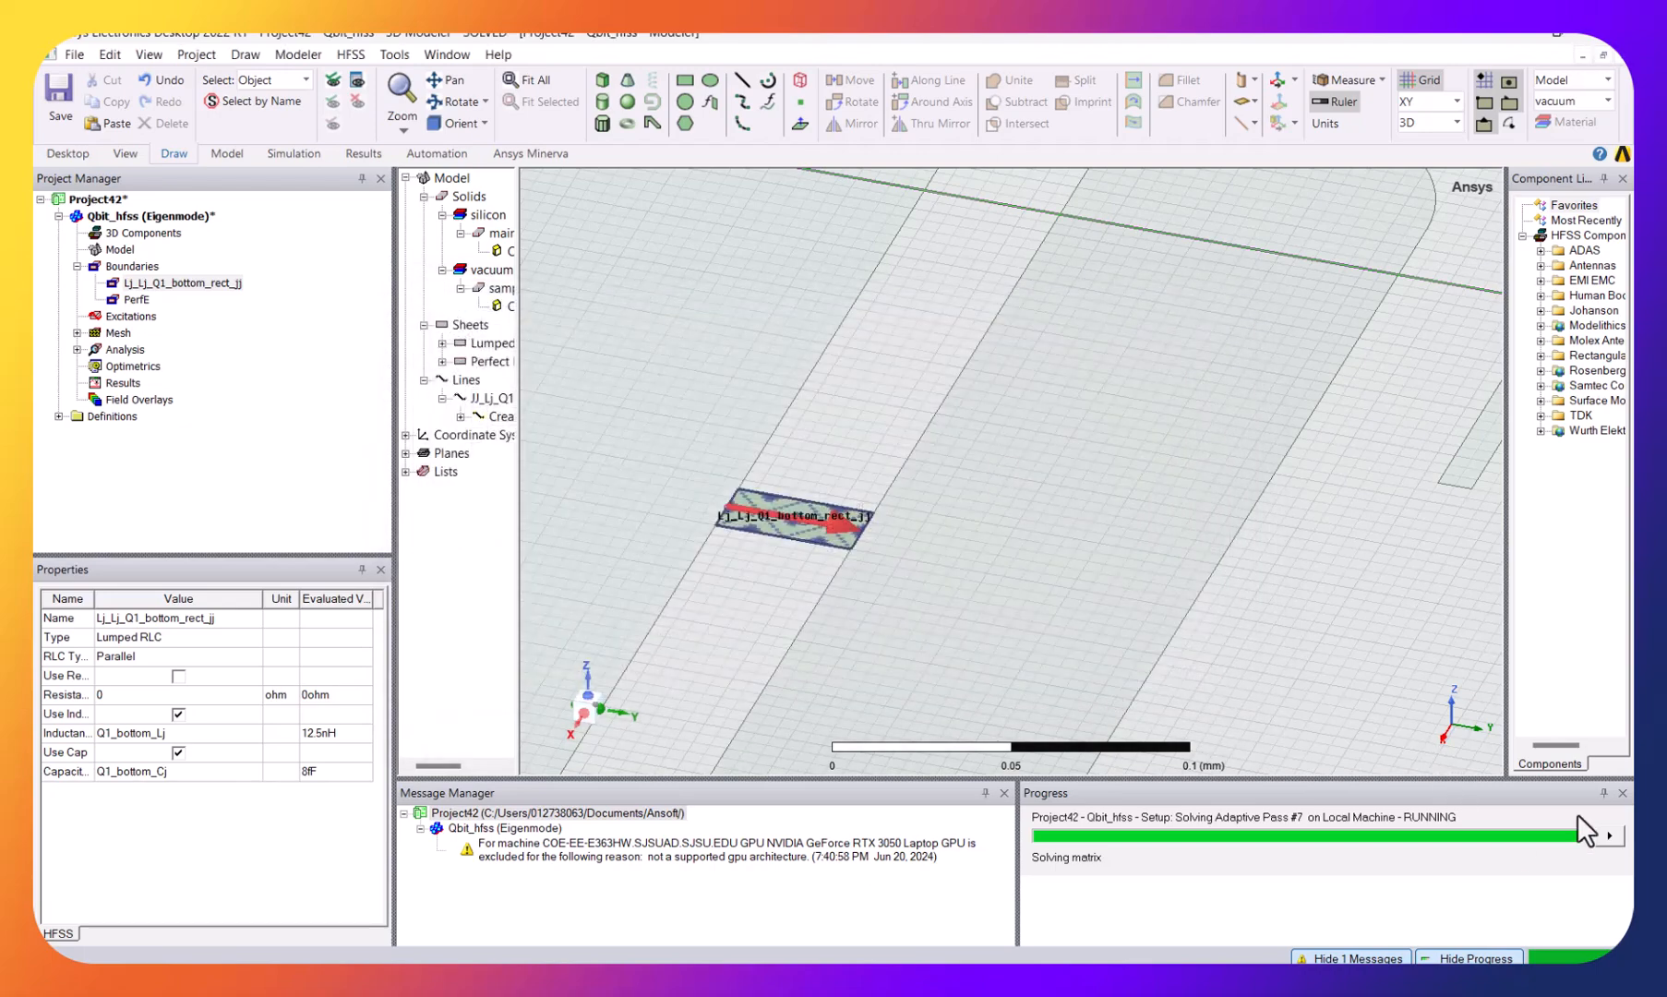
{"action": "left_click", "coordinate": [1608, 837]}
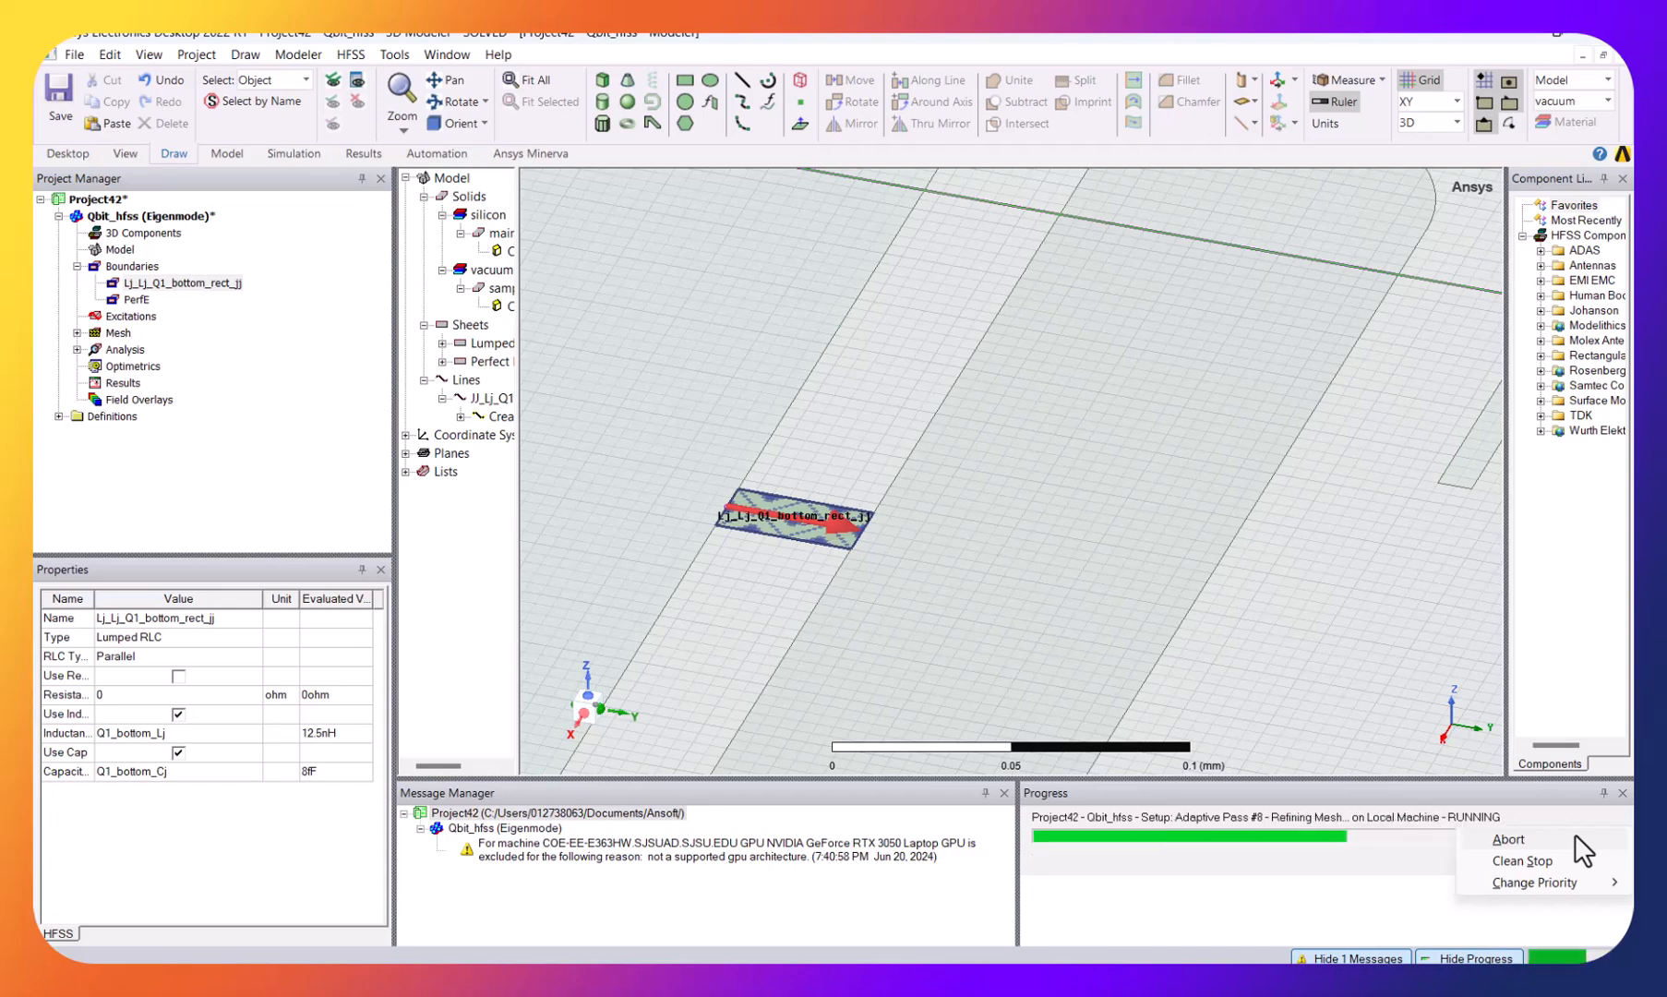
{"action": "left_click", "coordinate": [1574, 834]}
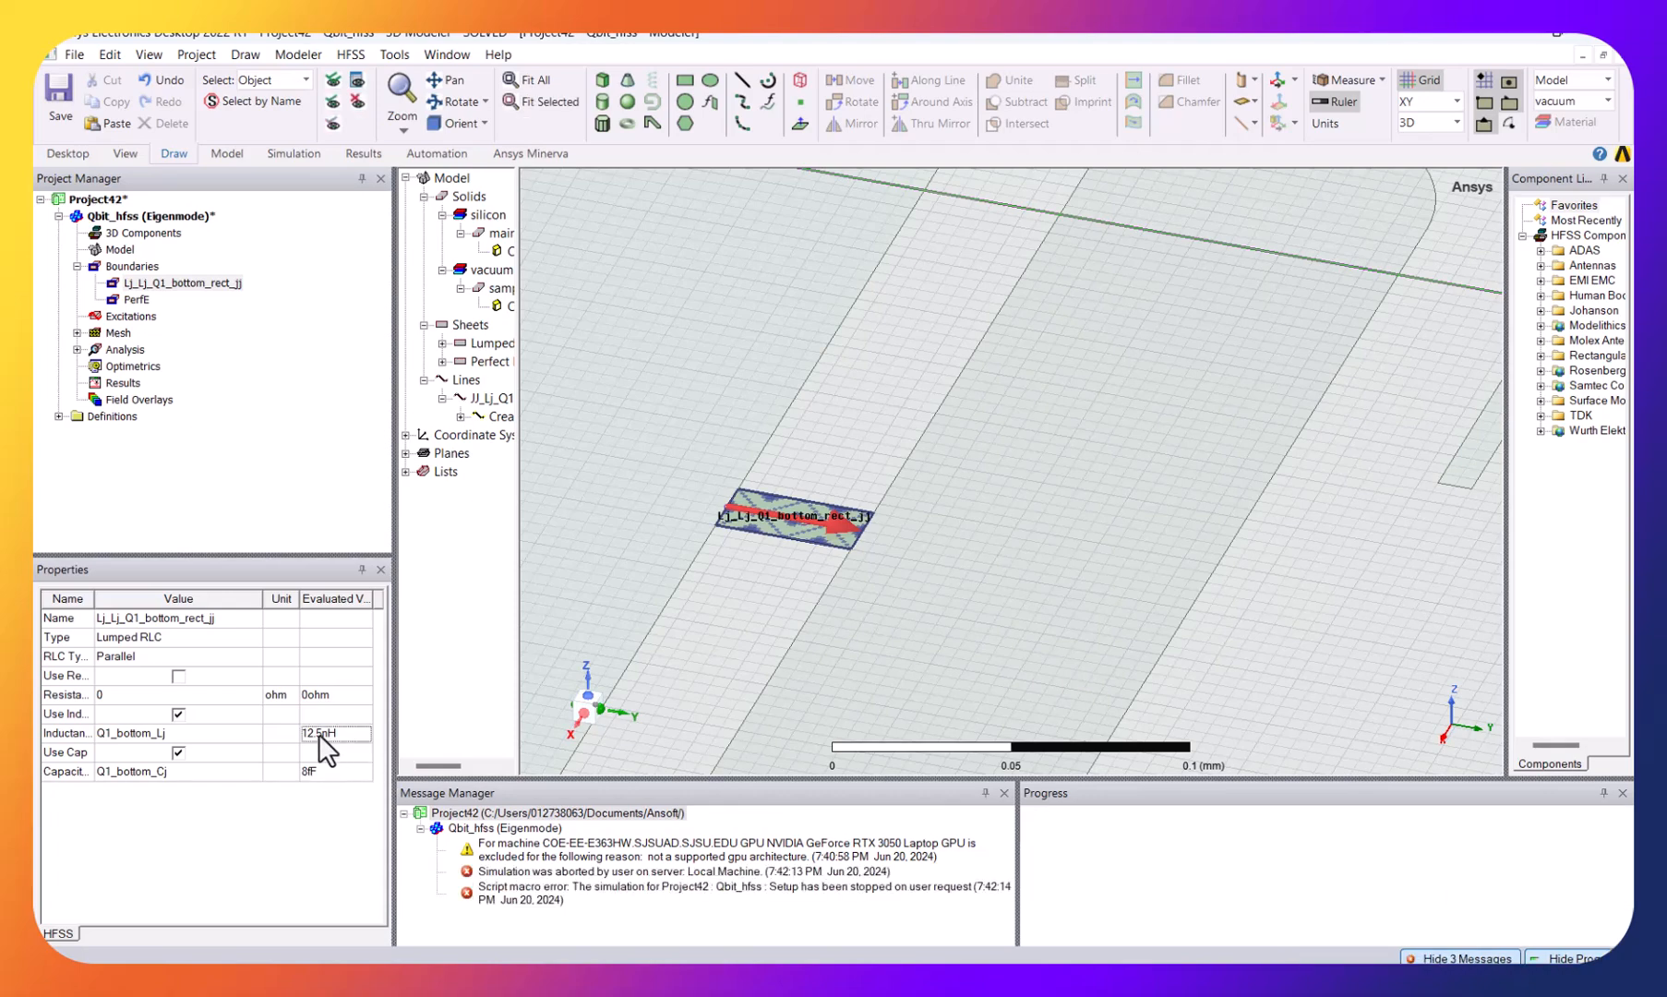
- Set the Qbit_hfss design variable Q1_bottom_Lj to 11.6 nH, checking it against the LJ value in the Excel Design workbook
{"action": "left_click", "coordinate": [392, 55]}
{"action": "mouse_move", "coordinate": [348, 55]}
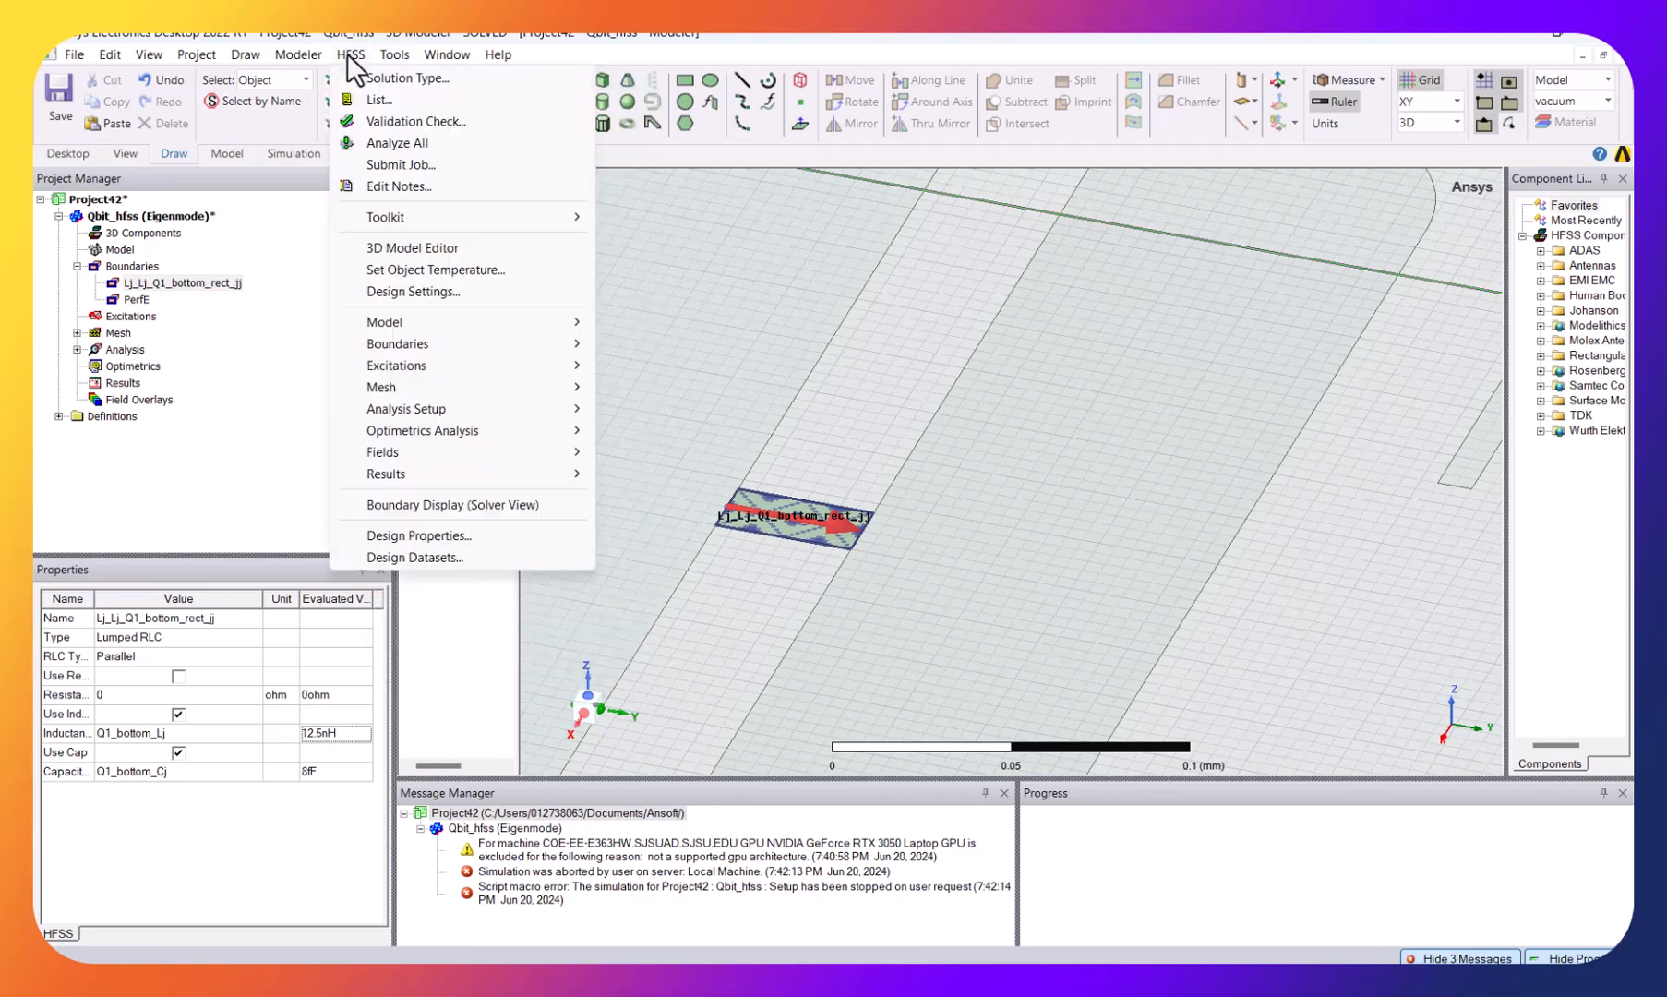
{"action": "left_click", "coordinate": [524, 537]}
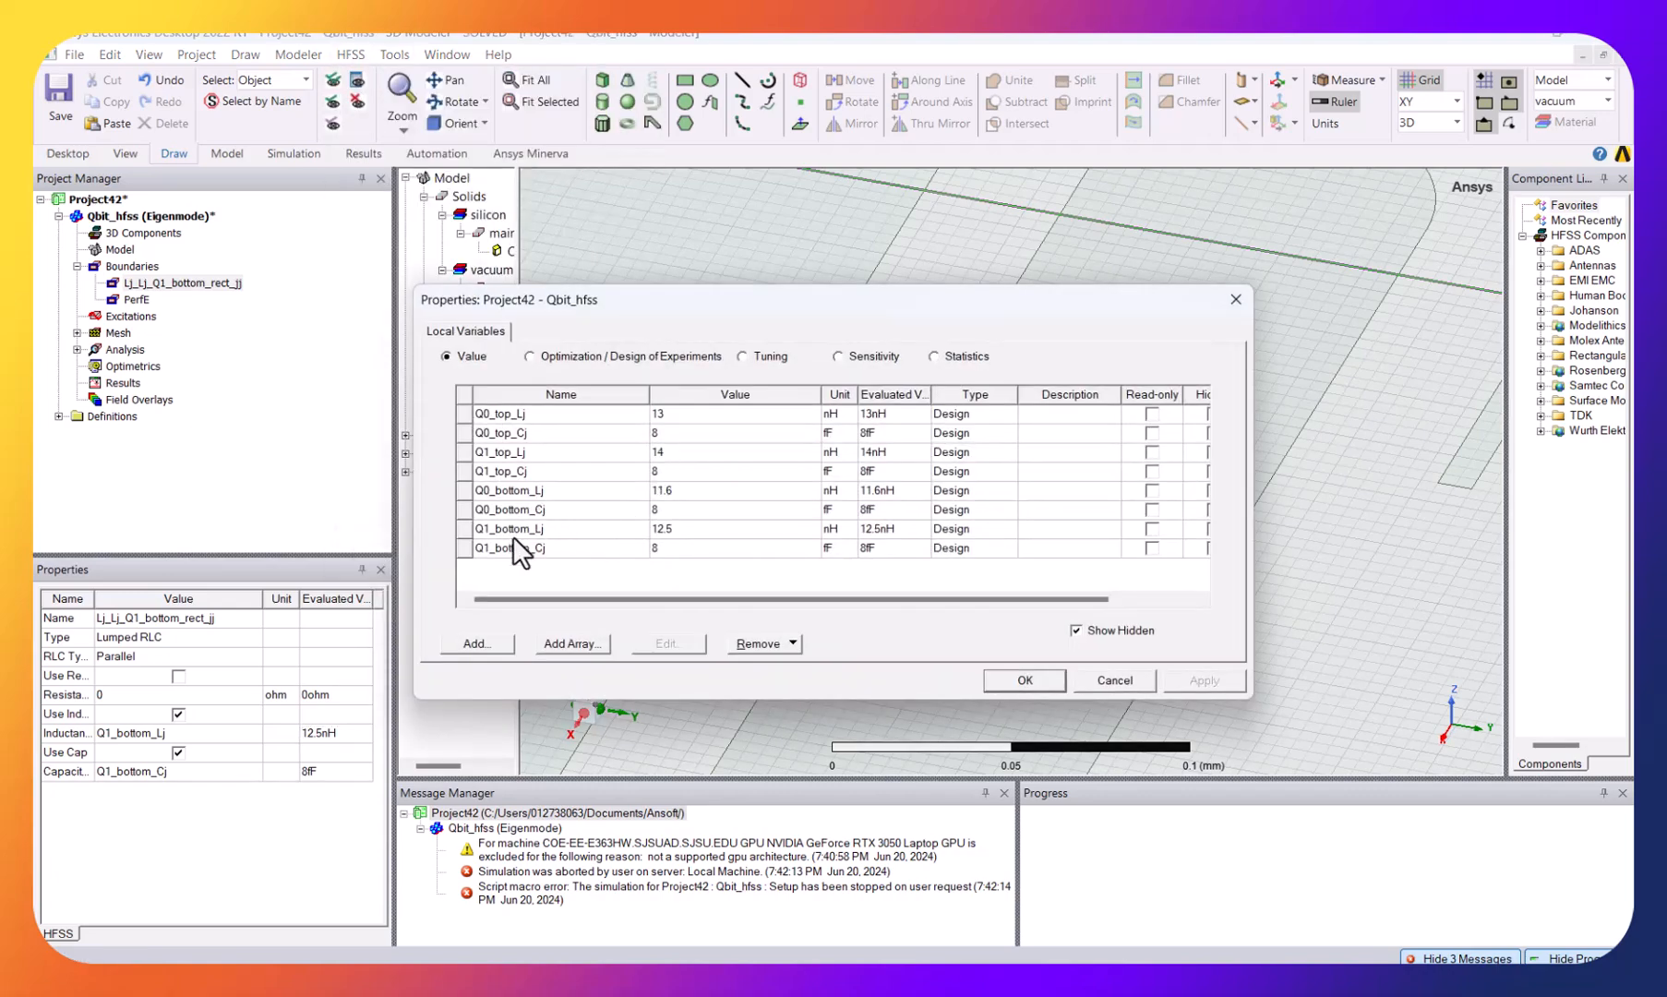
{"action": "left_click", "coordinate": [872, 529]}
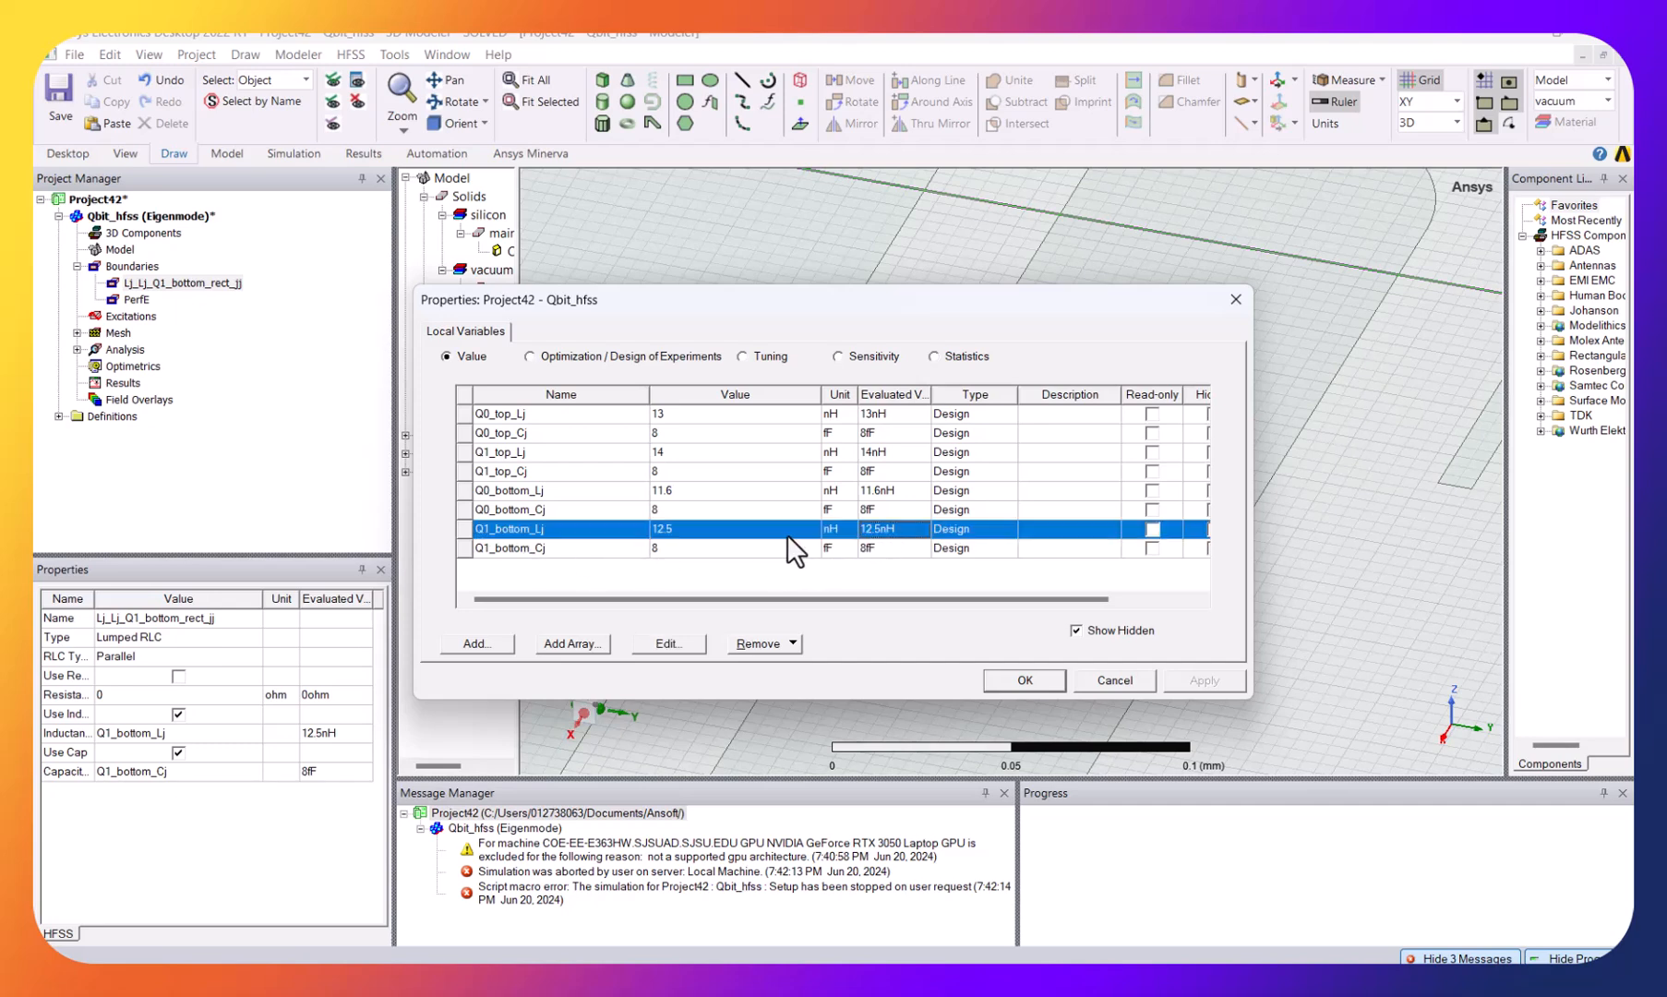
{"action": "left_click", "coordinate": [662, 528]}
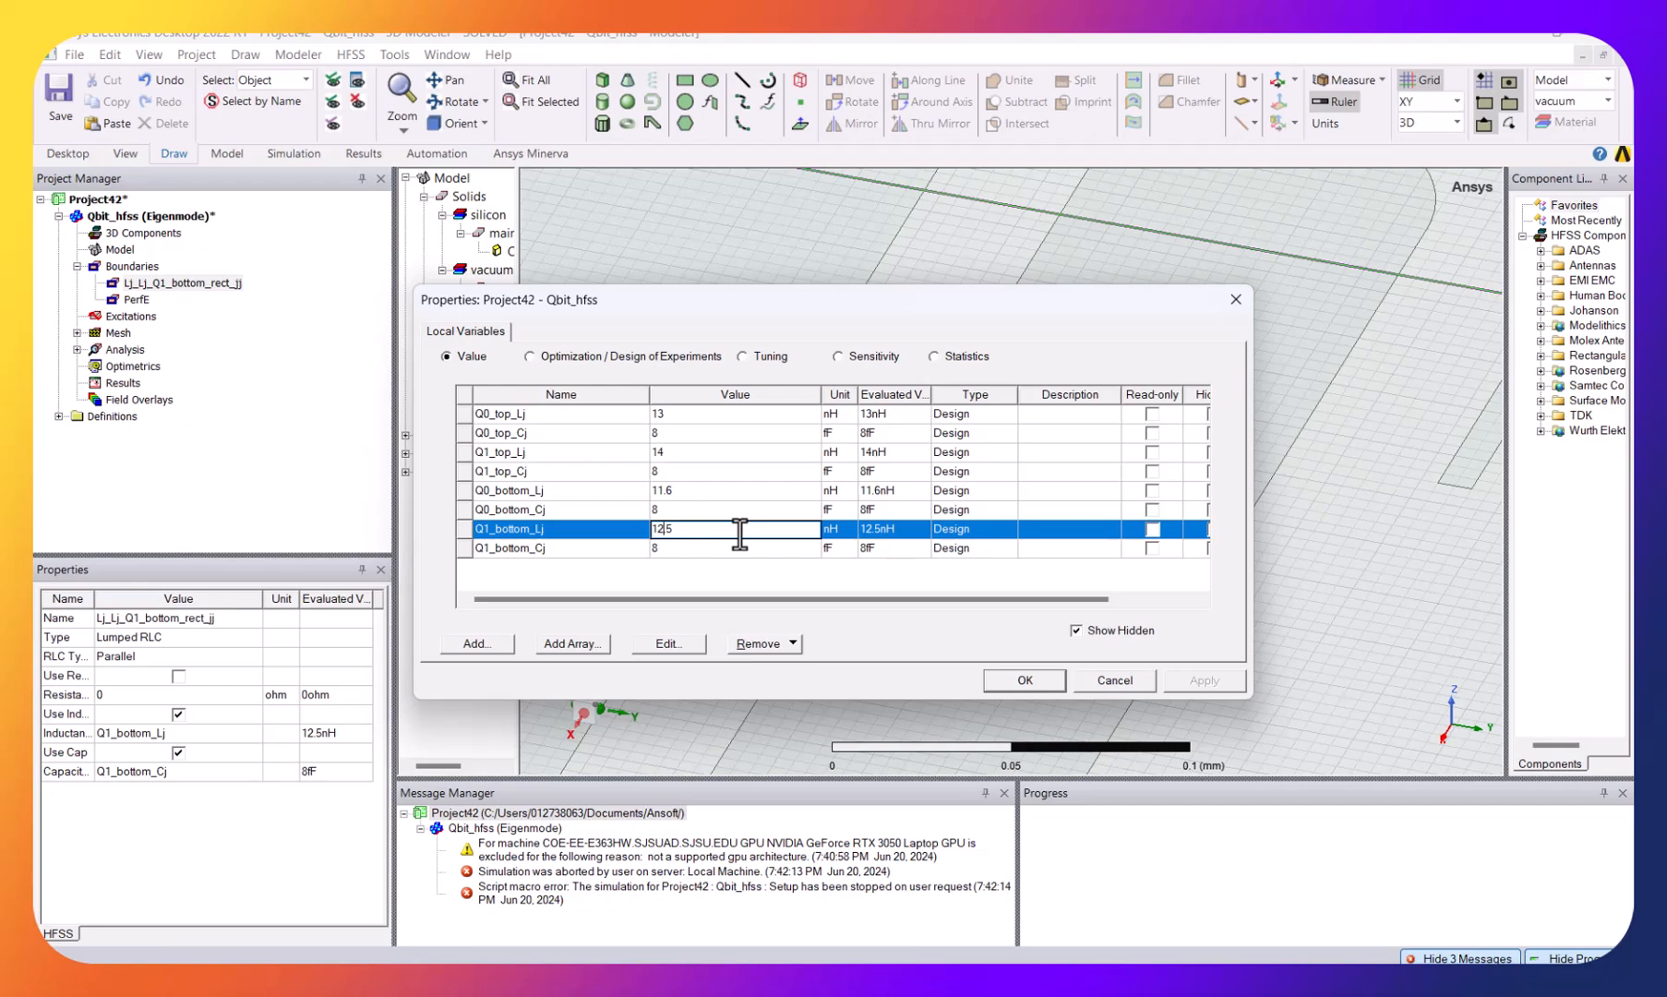
{"action": "mouse_move", "coordinate": [909, 956]}
{"action": "left_click", "coordinate": [947, 899]}
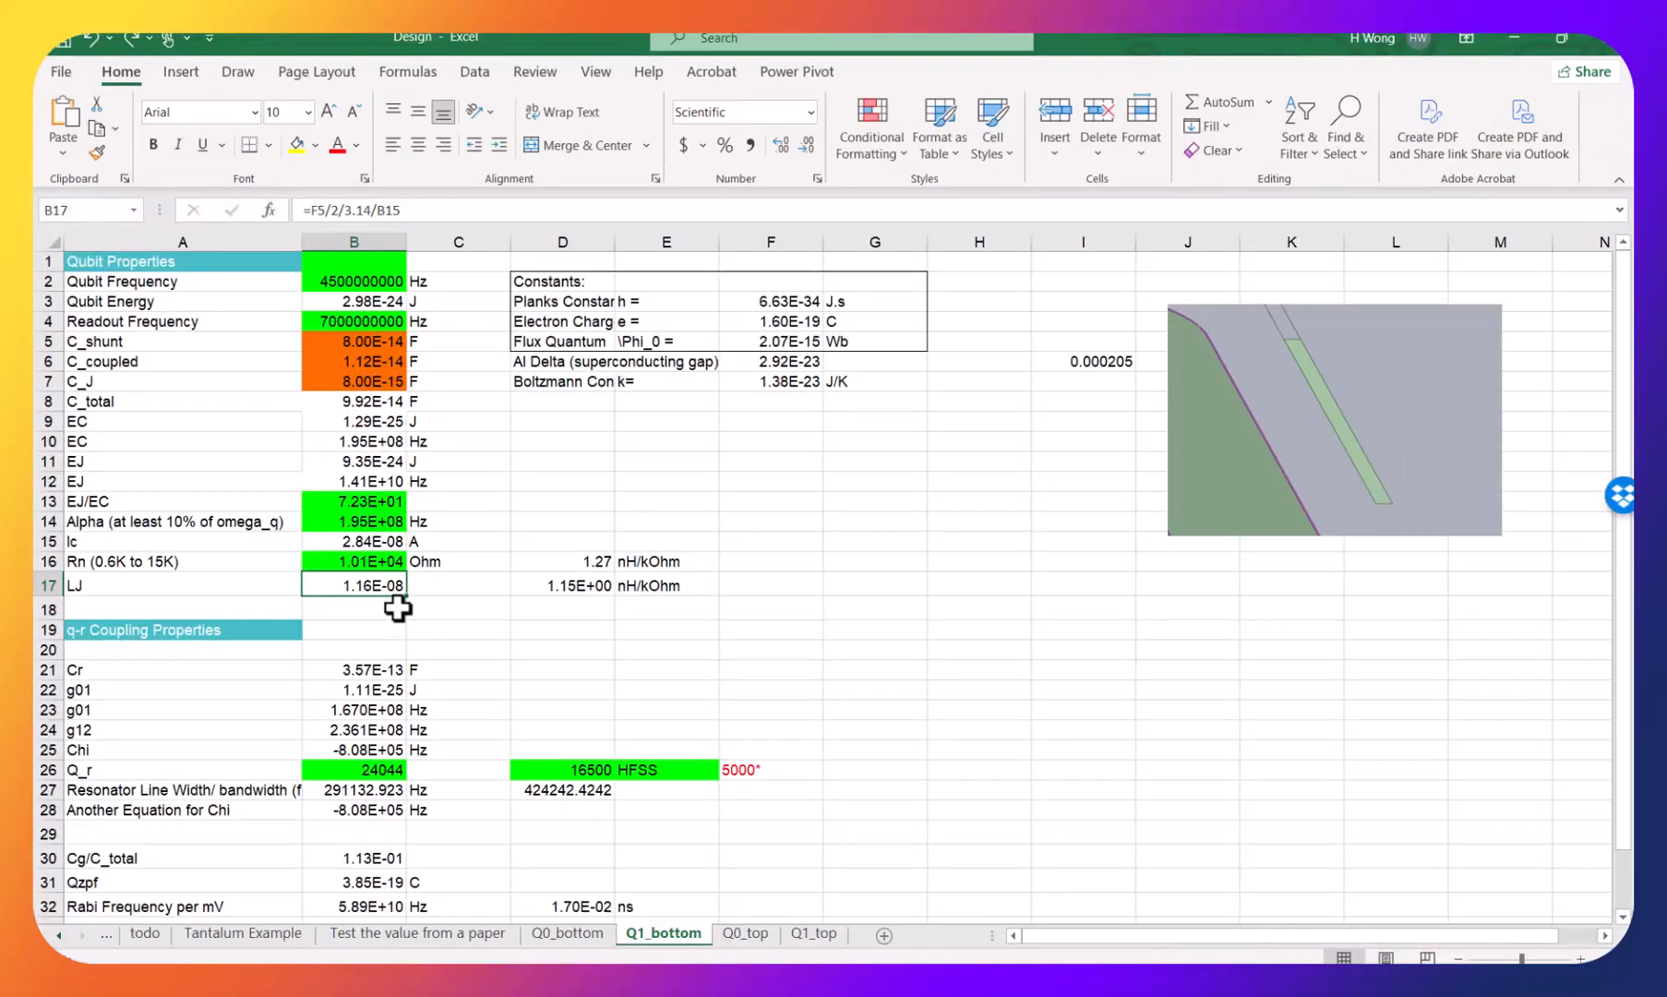
{"action": "left_click", "coordinate": [1512, 40]}
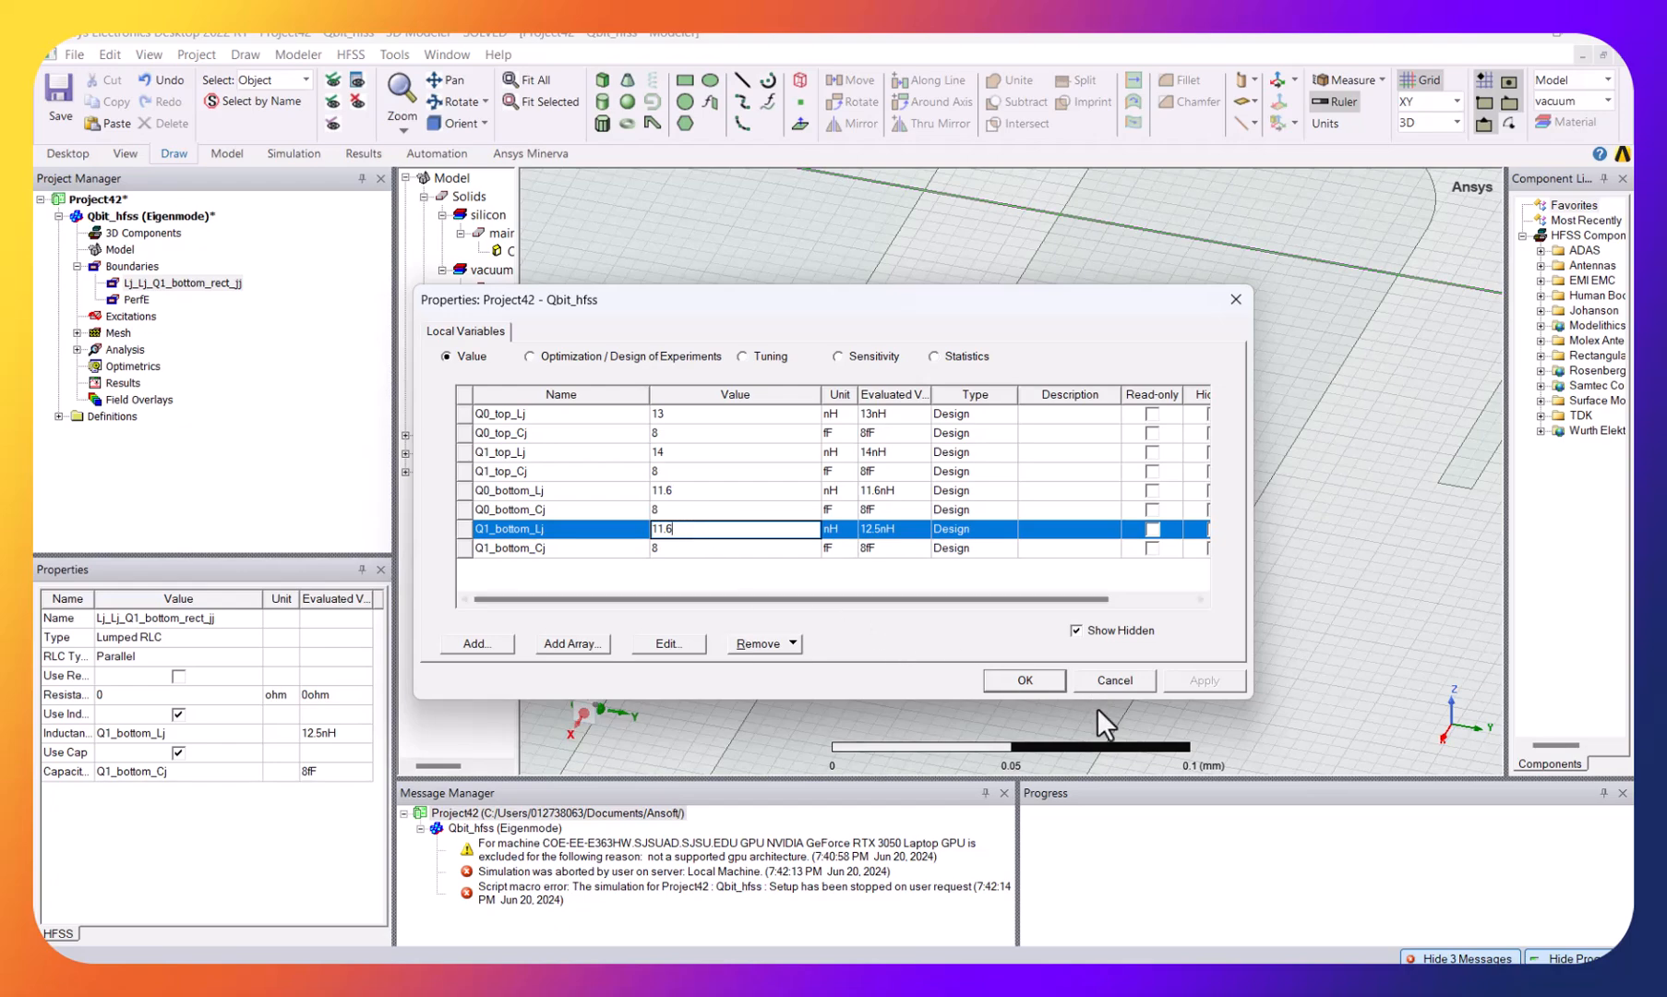
{"action": "left_click", "coordinate": [1036, 682]}
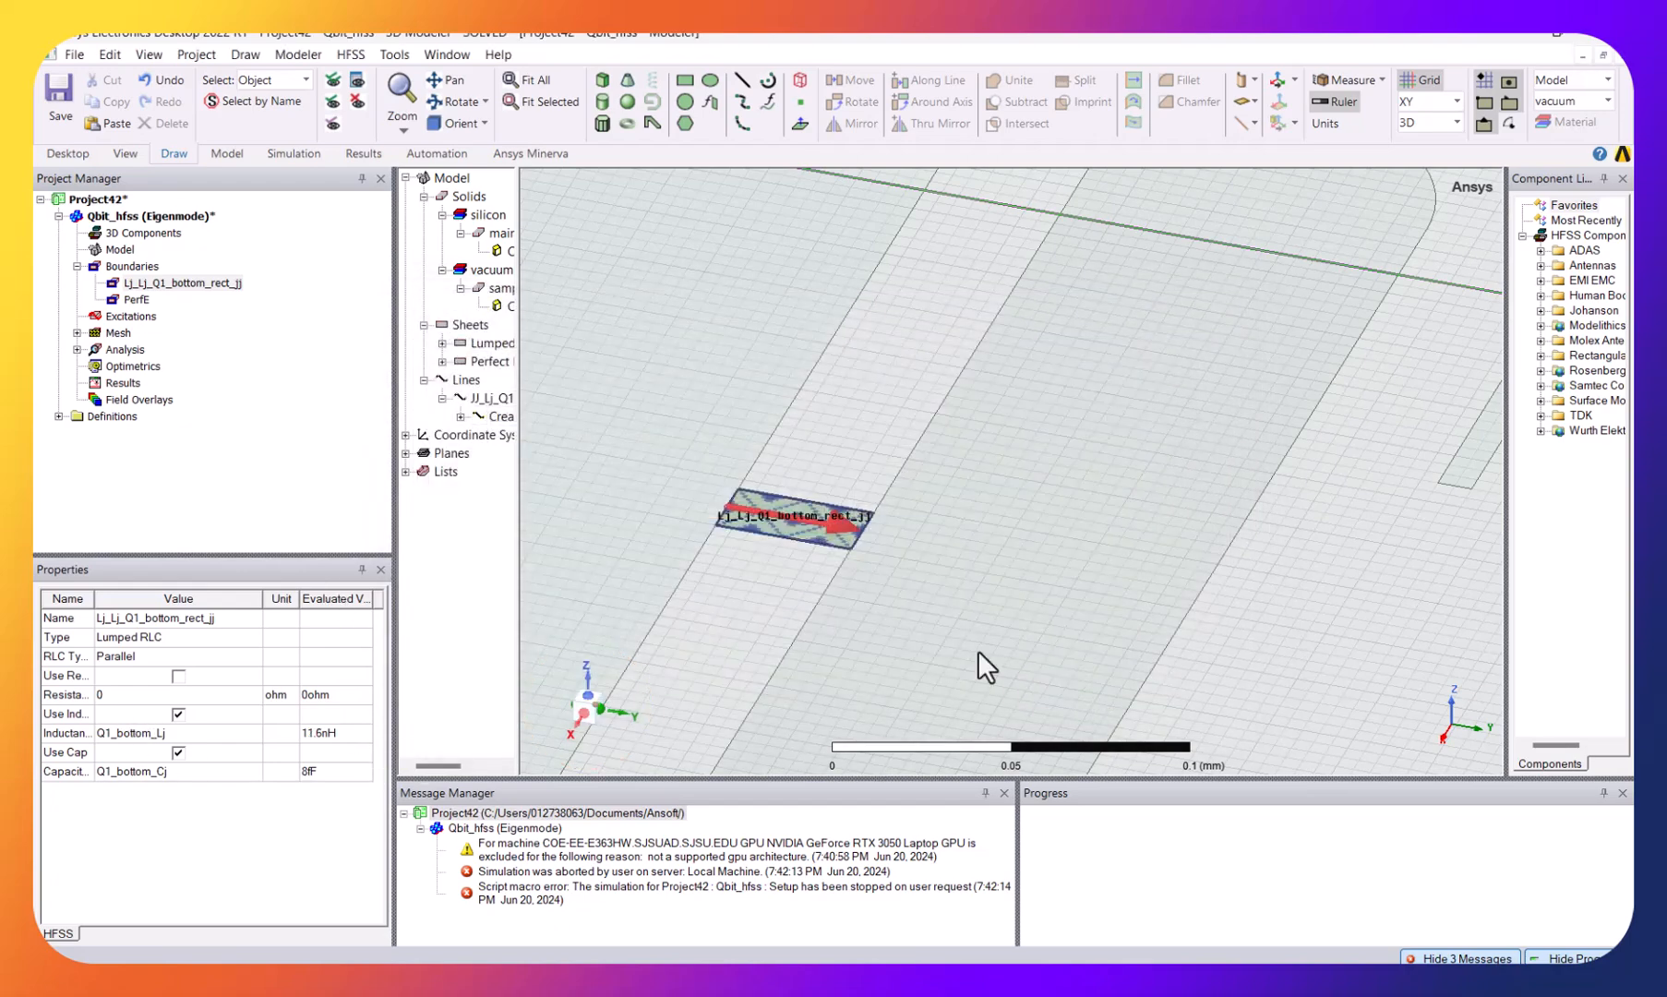
- Start analyzing all setups of Qbit_hfss and save the project as Project42 in the Ansoft folder
{"action": "left_click", "coordinate": [350, 56]}
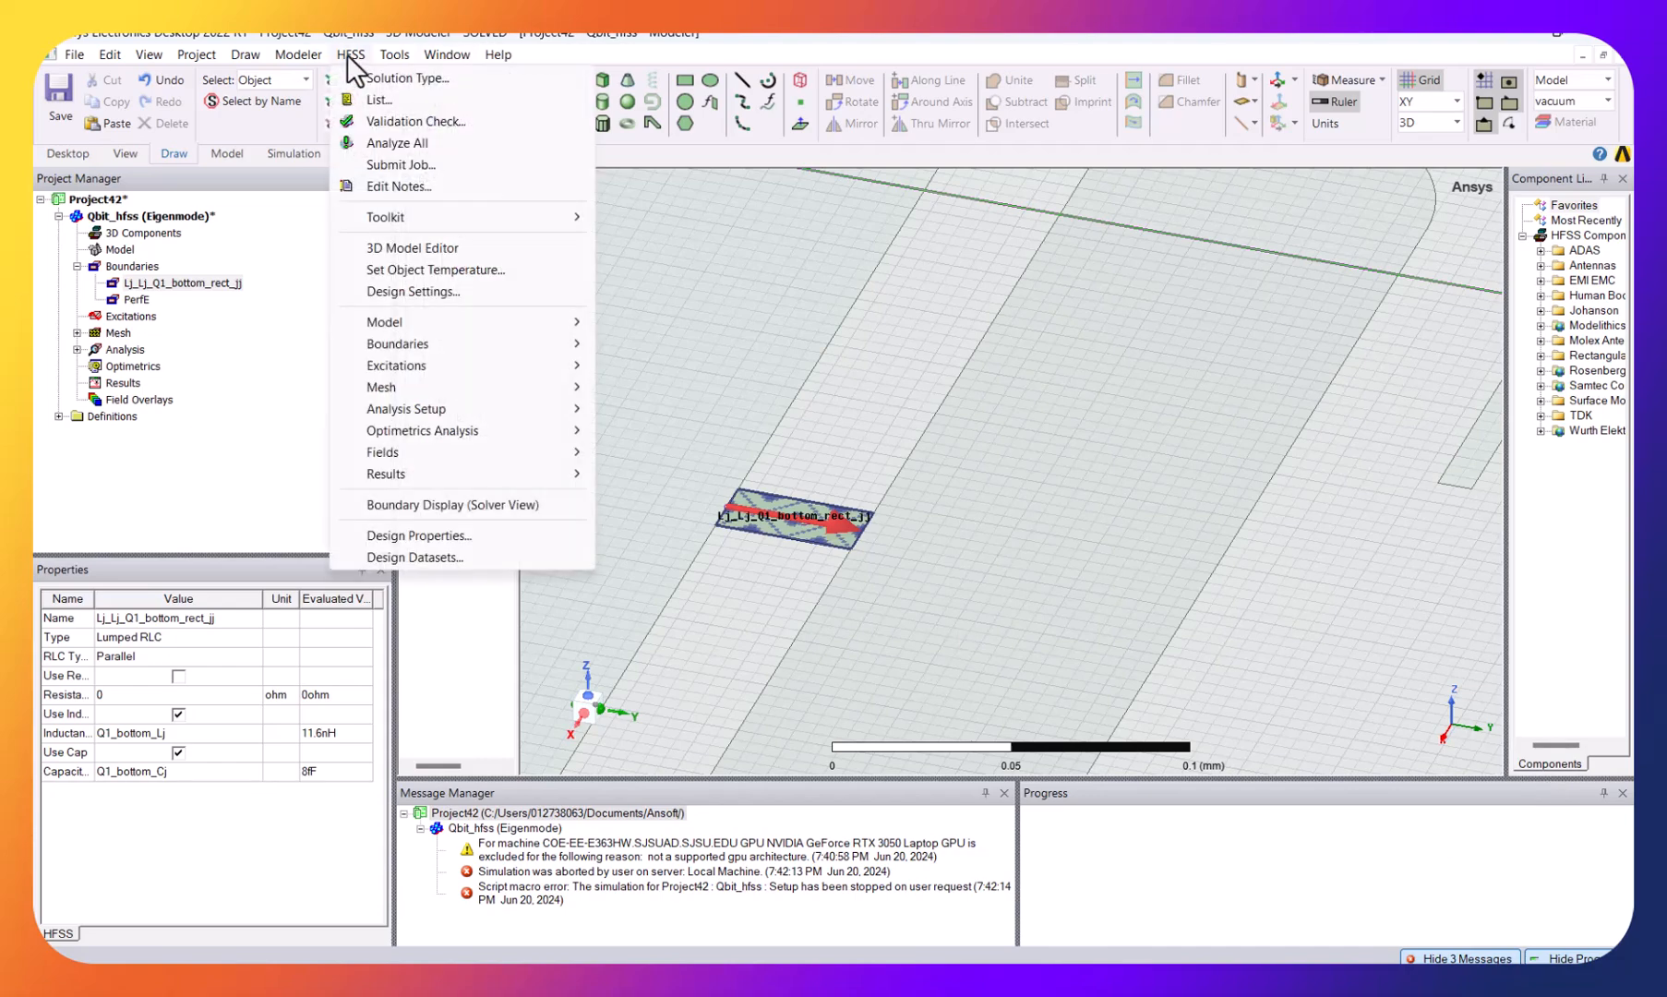
{"action": "left_click", "coordinate": [425, 145]}
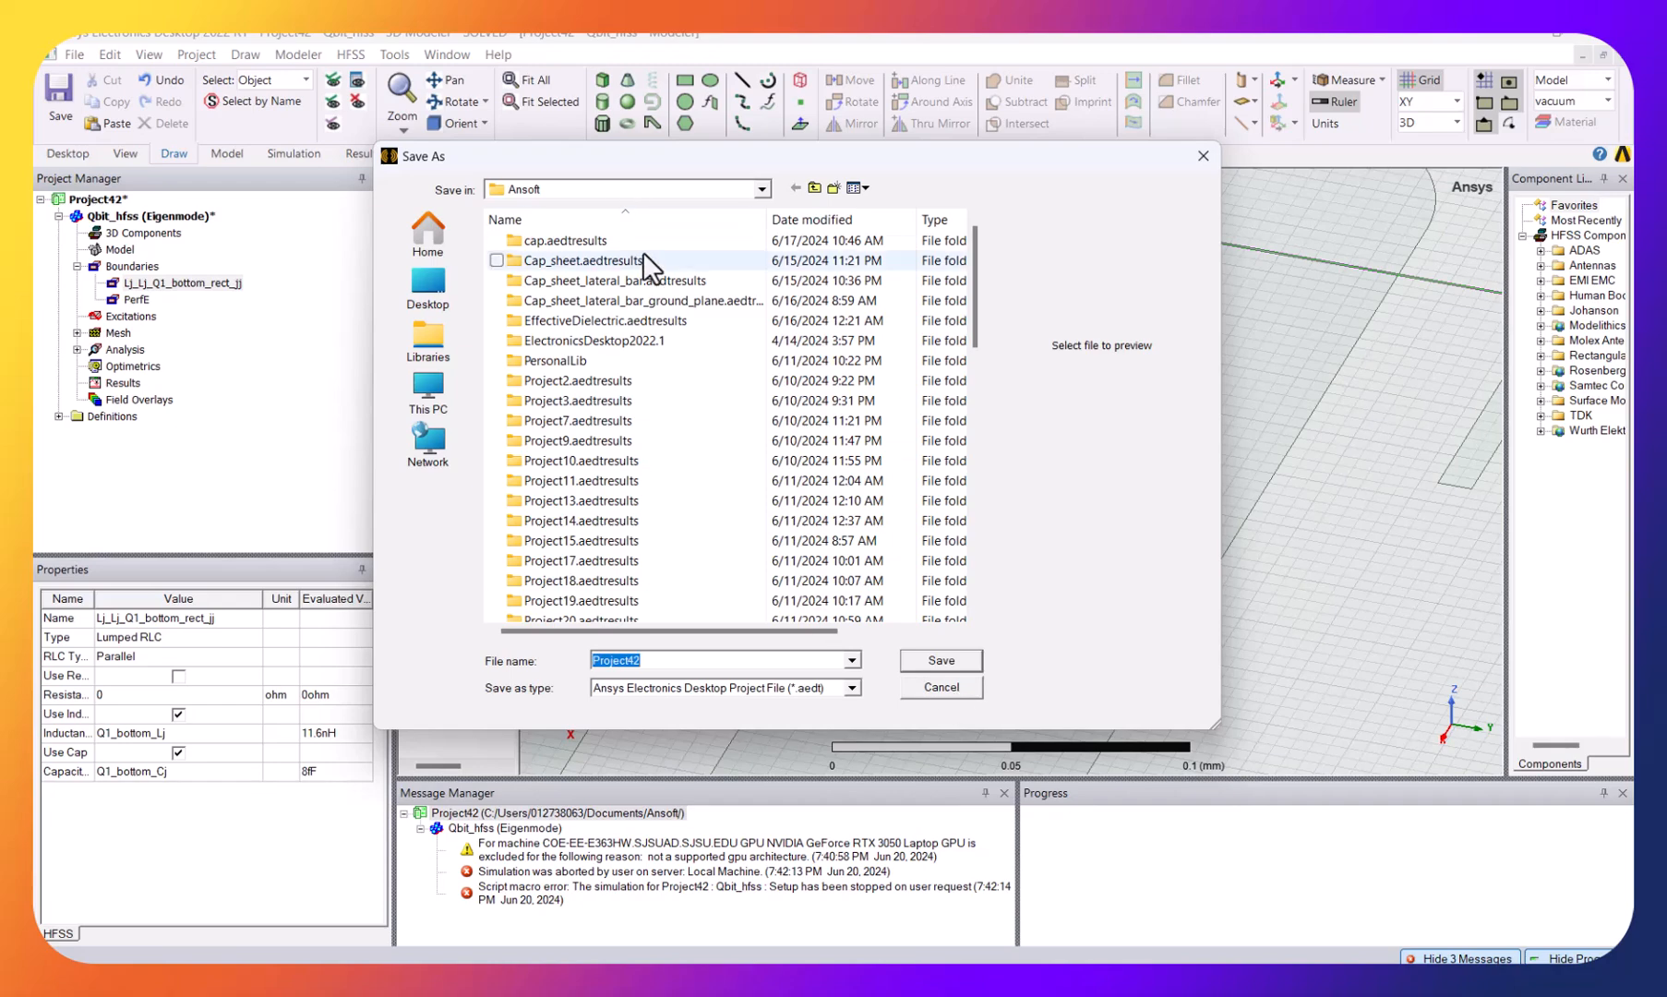
{"action": "left_click", "coordinate": [940, 660]}
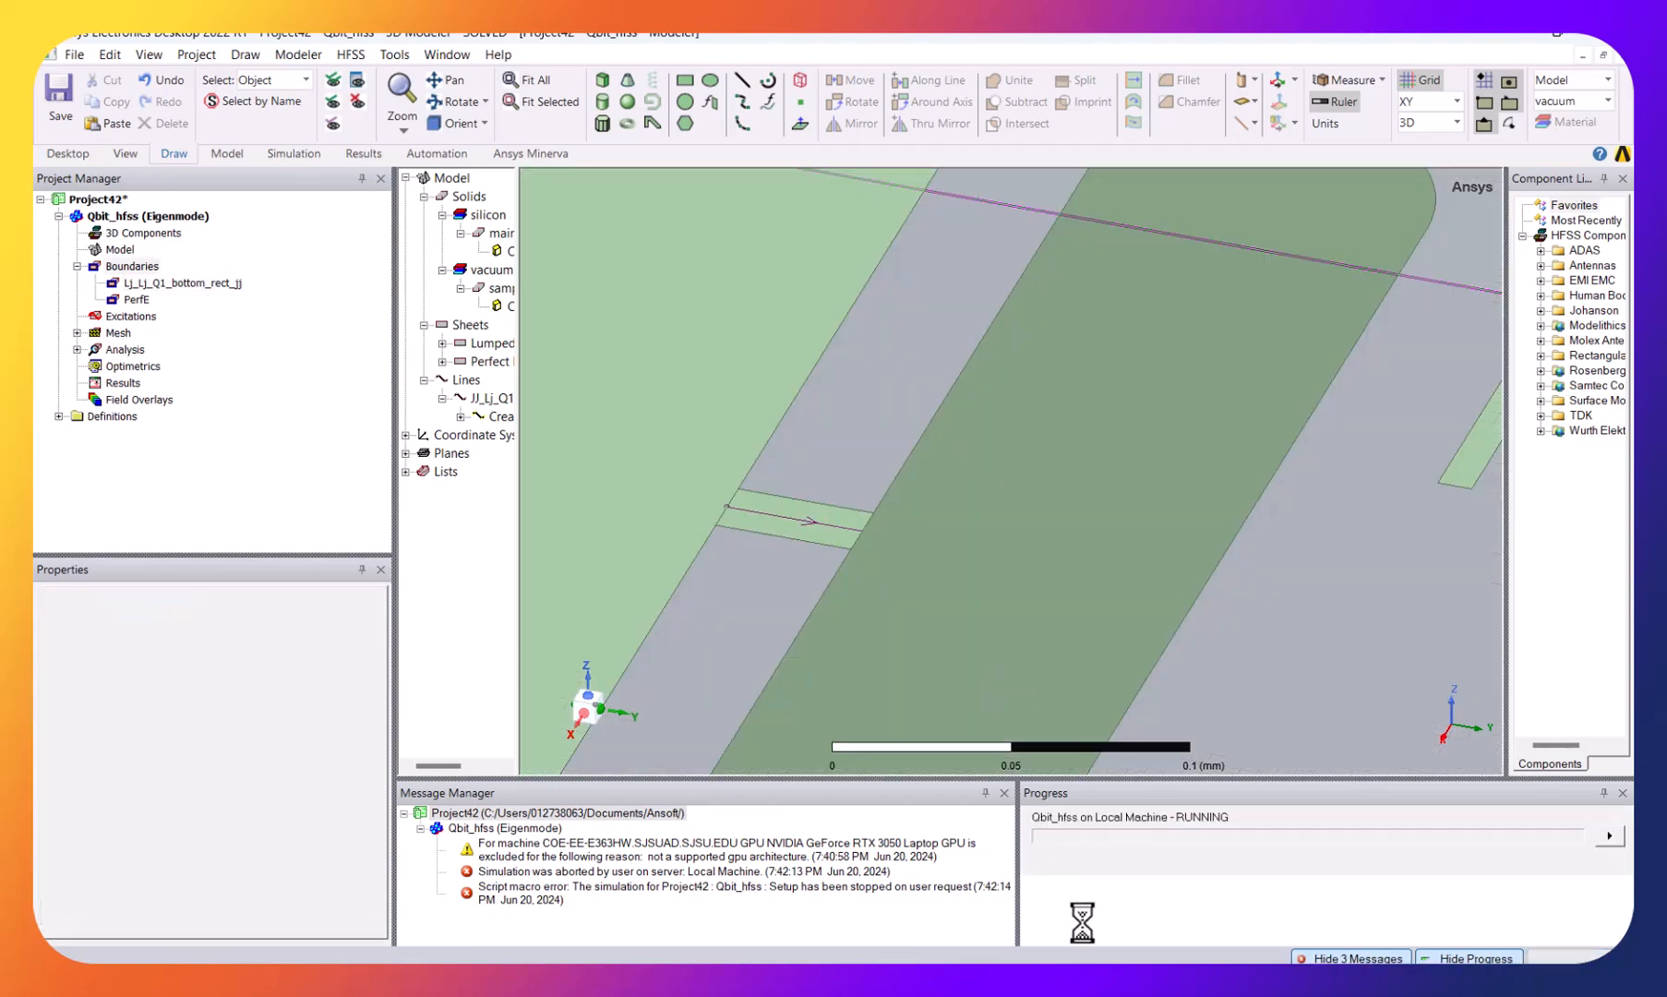
- In the chip_v18 notebook, look through the failed eig_qb.sim.run output and select the "Manual modification and then rerun" cell below it
{"action": "mouse_move", "coordinate": [754, 981]}
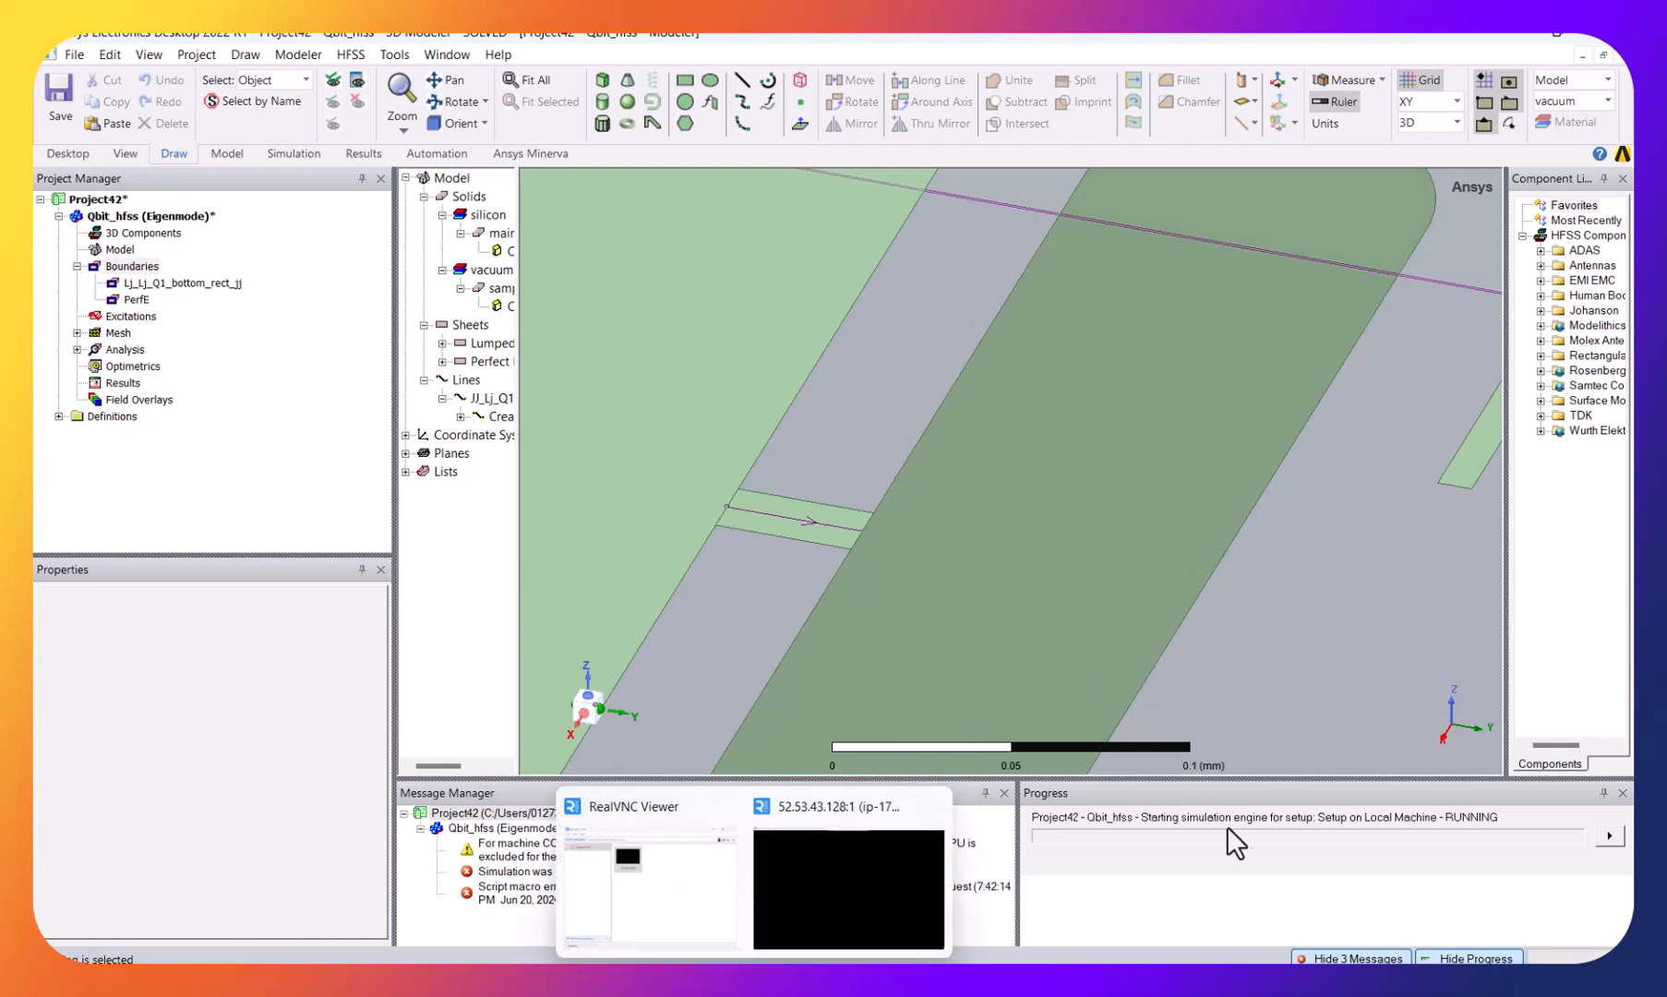
{"action": "mouse_move", "coordinate": [662, 980]}
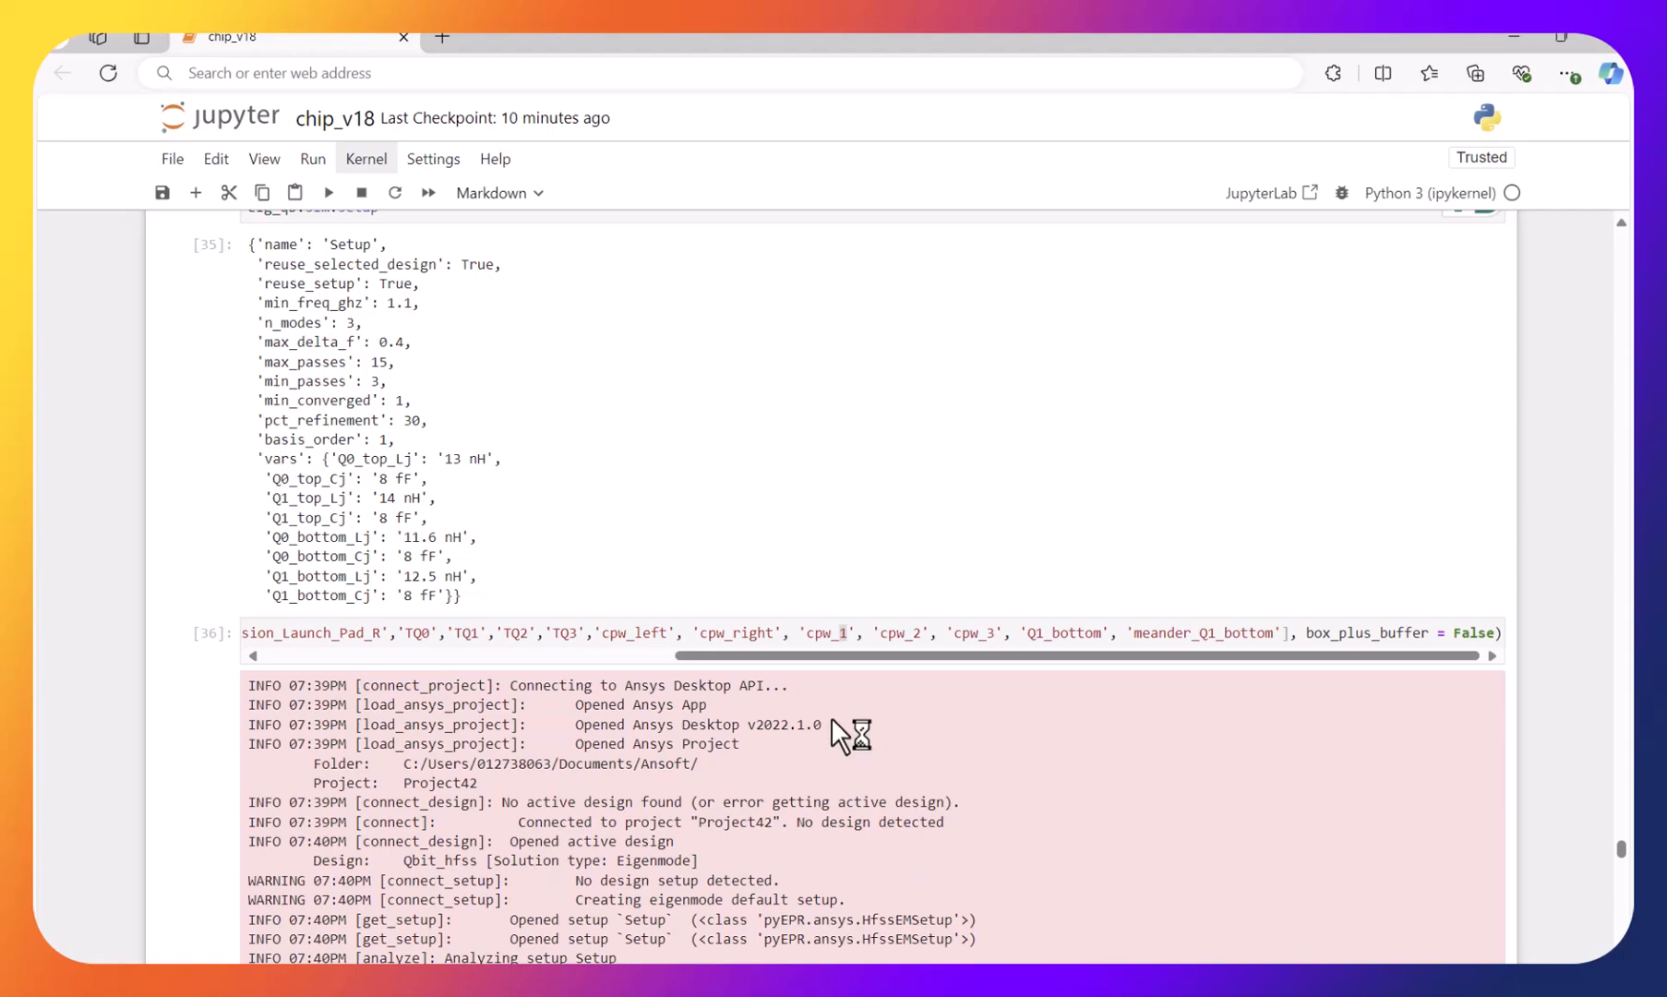
{"action": "scroll", "coordinate": [831, 716], "scroll_direction": "down", "scroll_amount": 10}
{"action": "scroll", "coordinate": [831, 720], "scroll_direction": "up", "scroll_amount": 8}
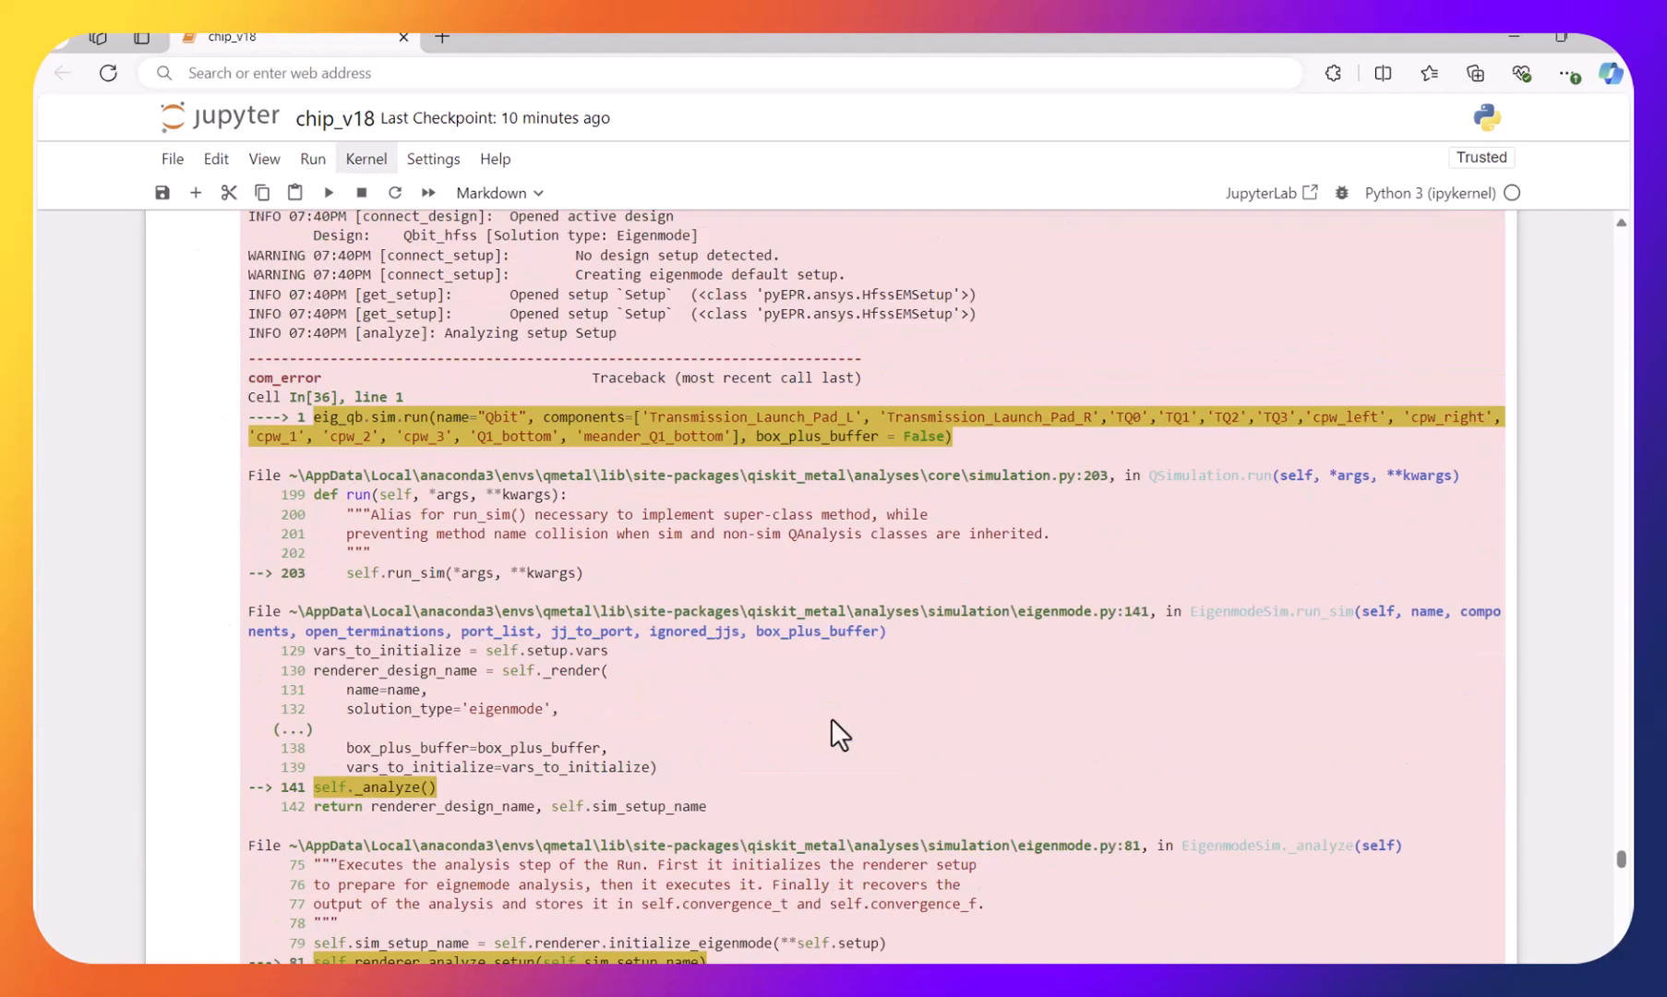
{"action": "scroll", "coordinate": [831, 717], "scroll_direction": "up", "scroll_amount": 3}
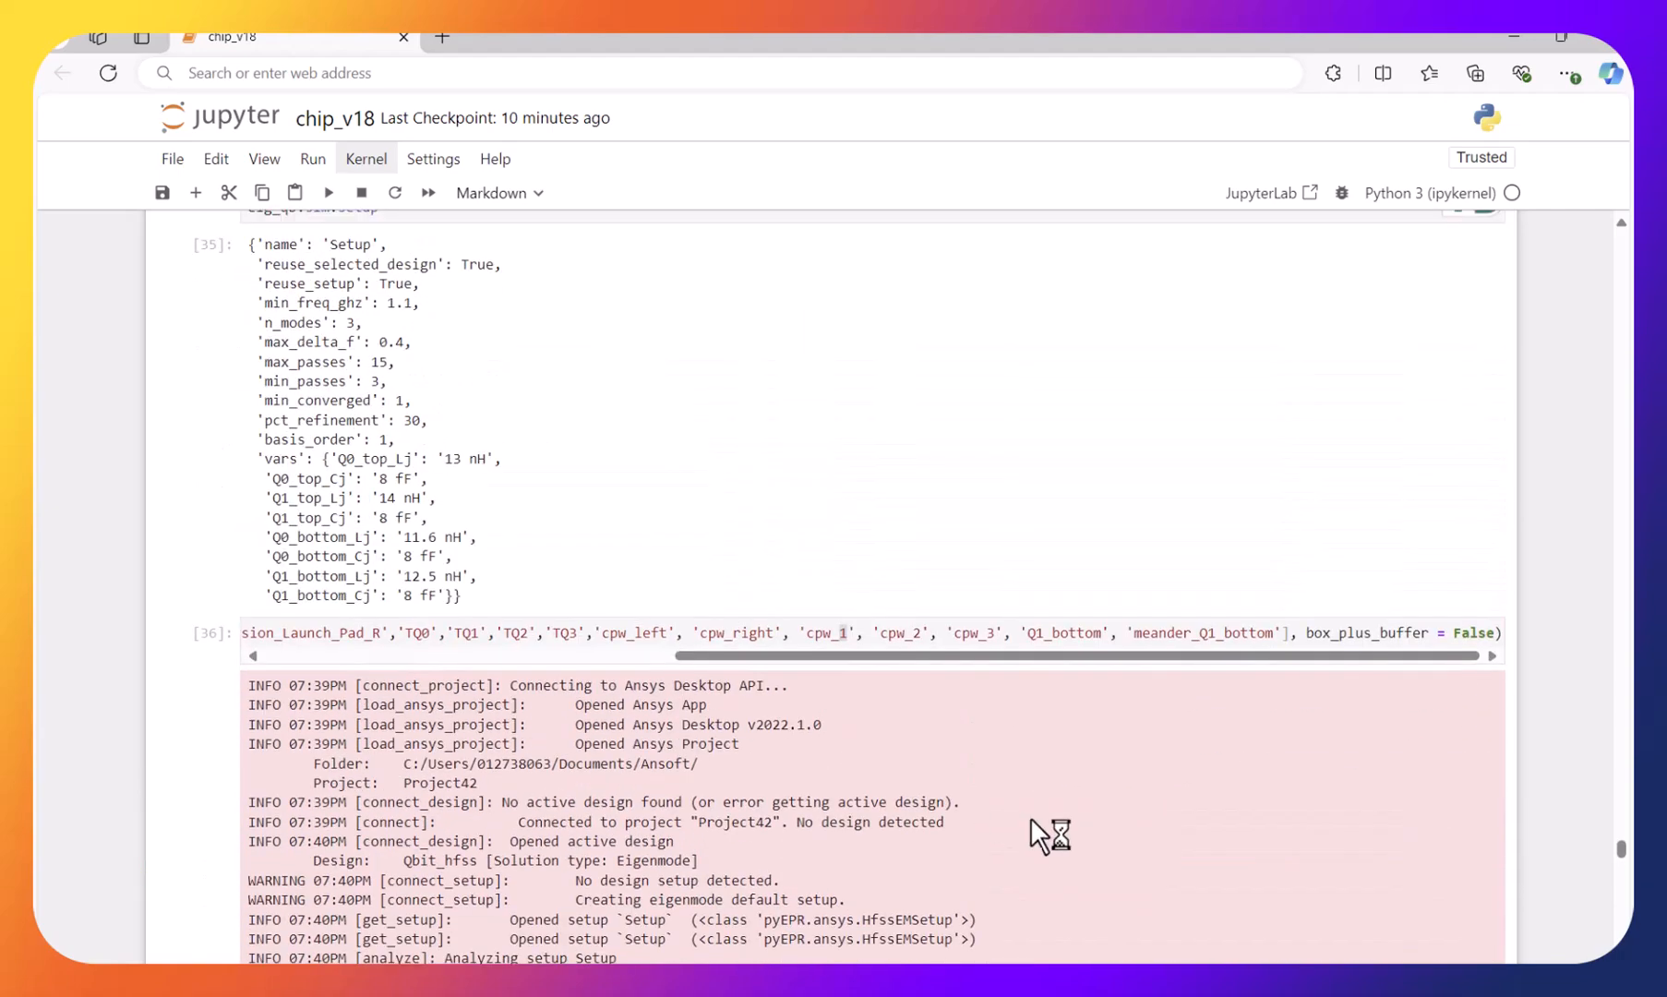
{"action": "mouse_move", "coordinate": [1166, 981]}
{"action": "scroll", "coordinate": [996, 733], "scroll_direction": "down", "scroll_amount": 10}
{"action": "scroll", "coordinate": [996, 733], "scroll_direction": "down", "scroll_amount": 5}
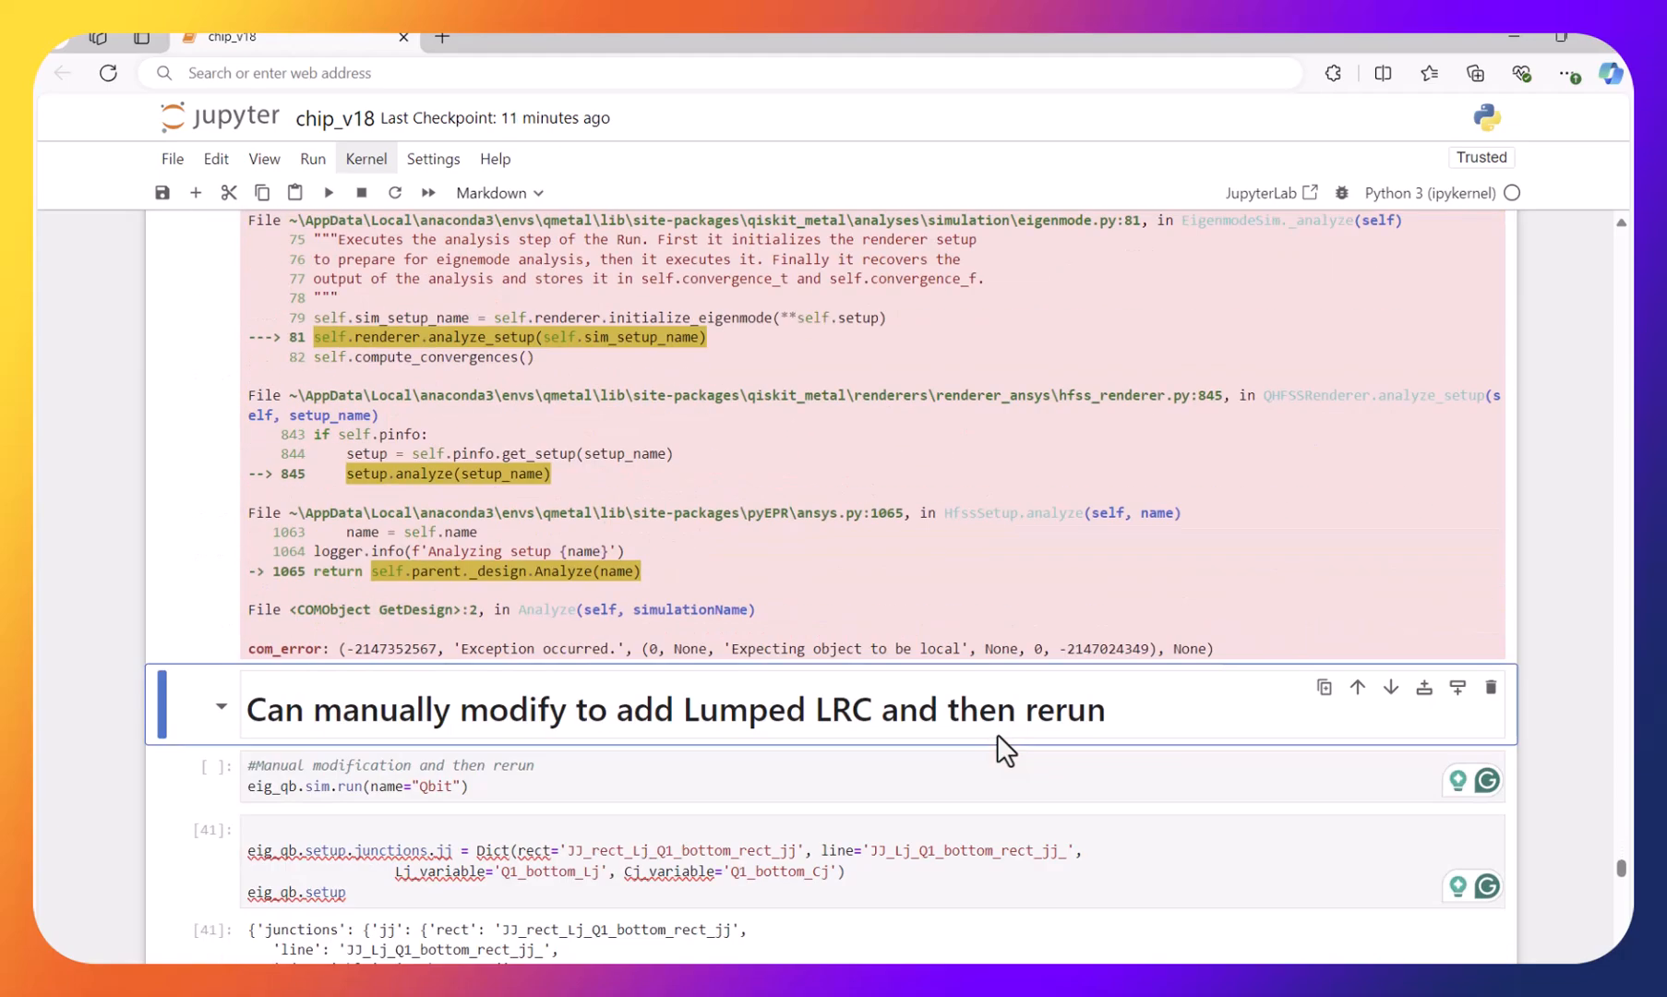
{"action": "scroll", "coordinate": [996, 732], "scroll_direction": "up", "scroll_amount": 1}
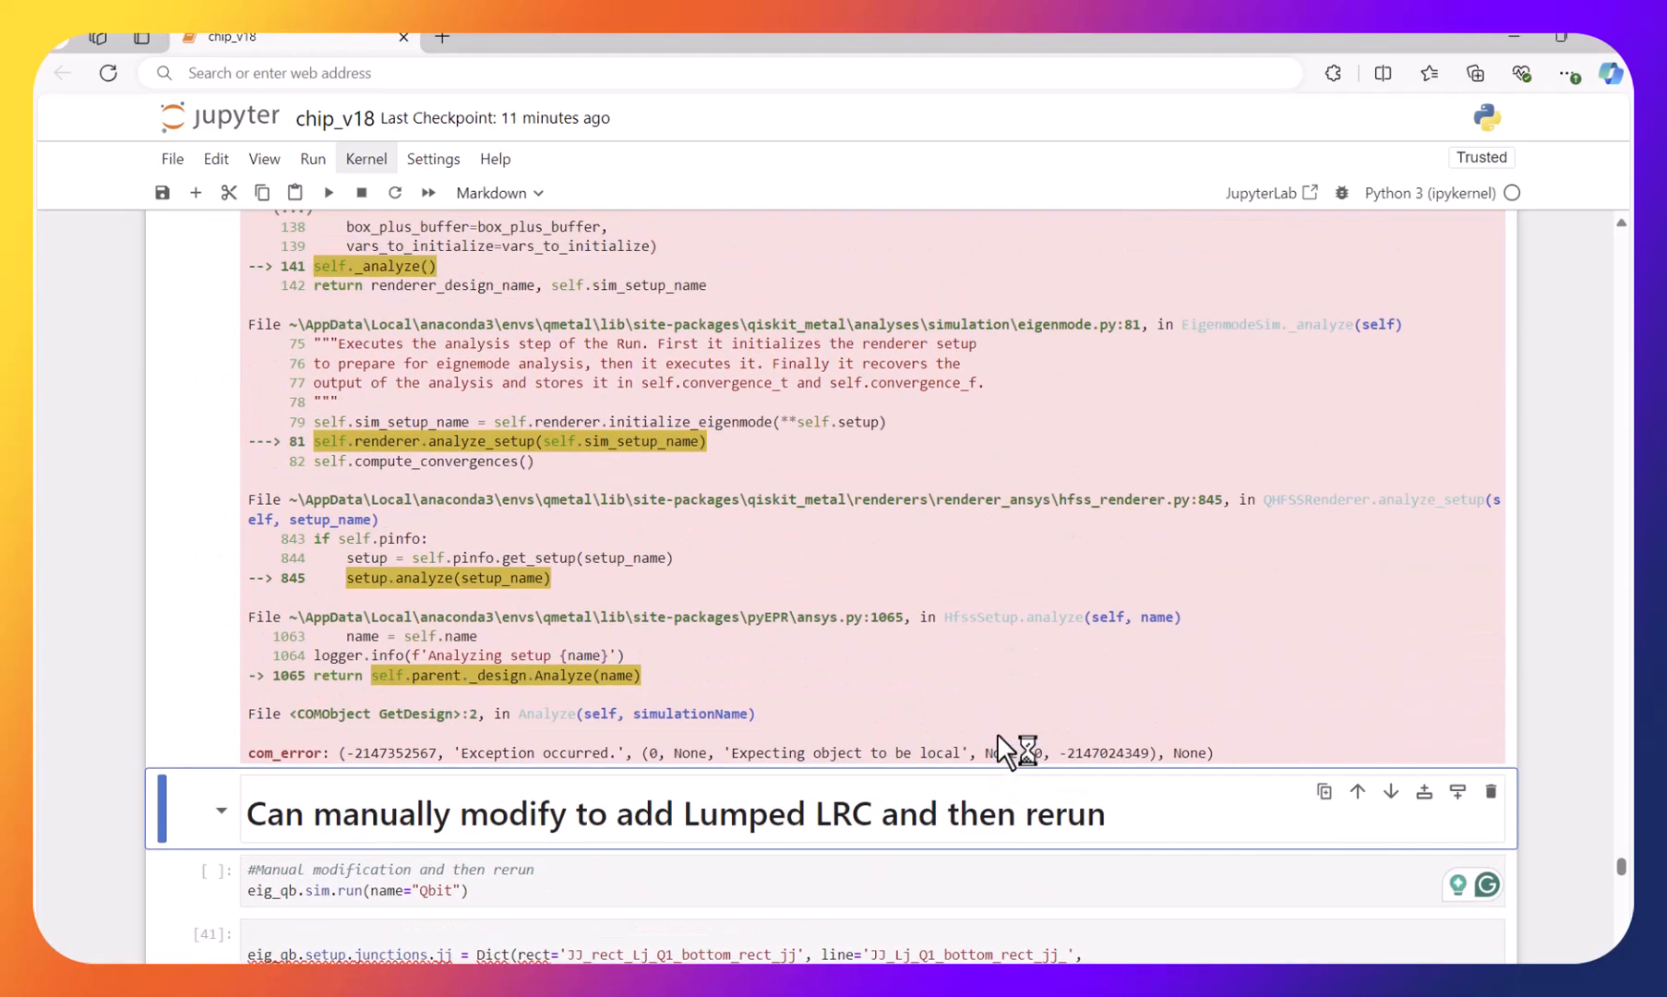
{"action": "left_click", "coordinate": [738, 893]}
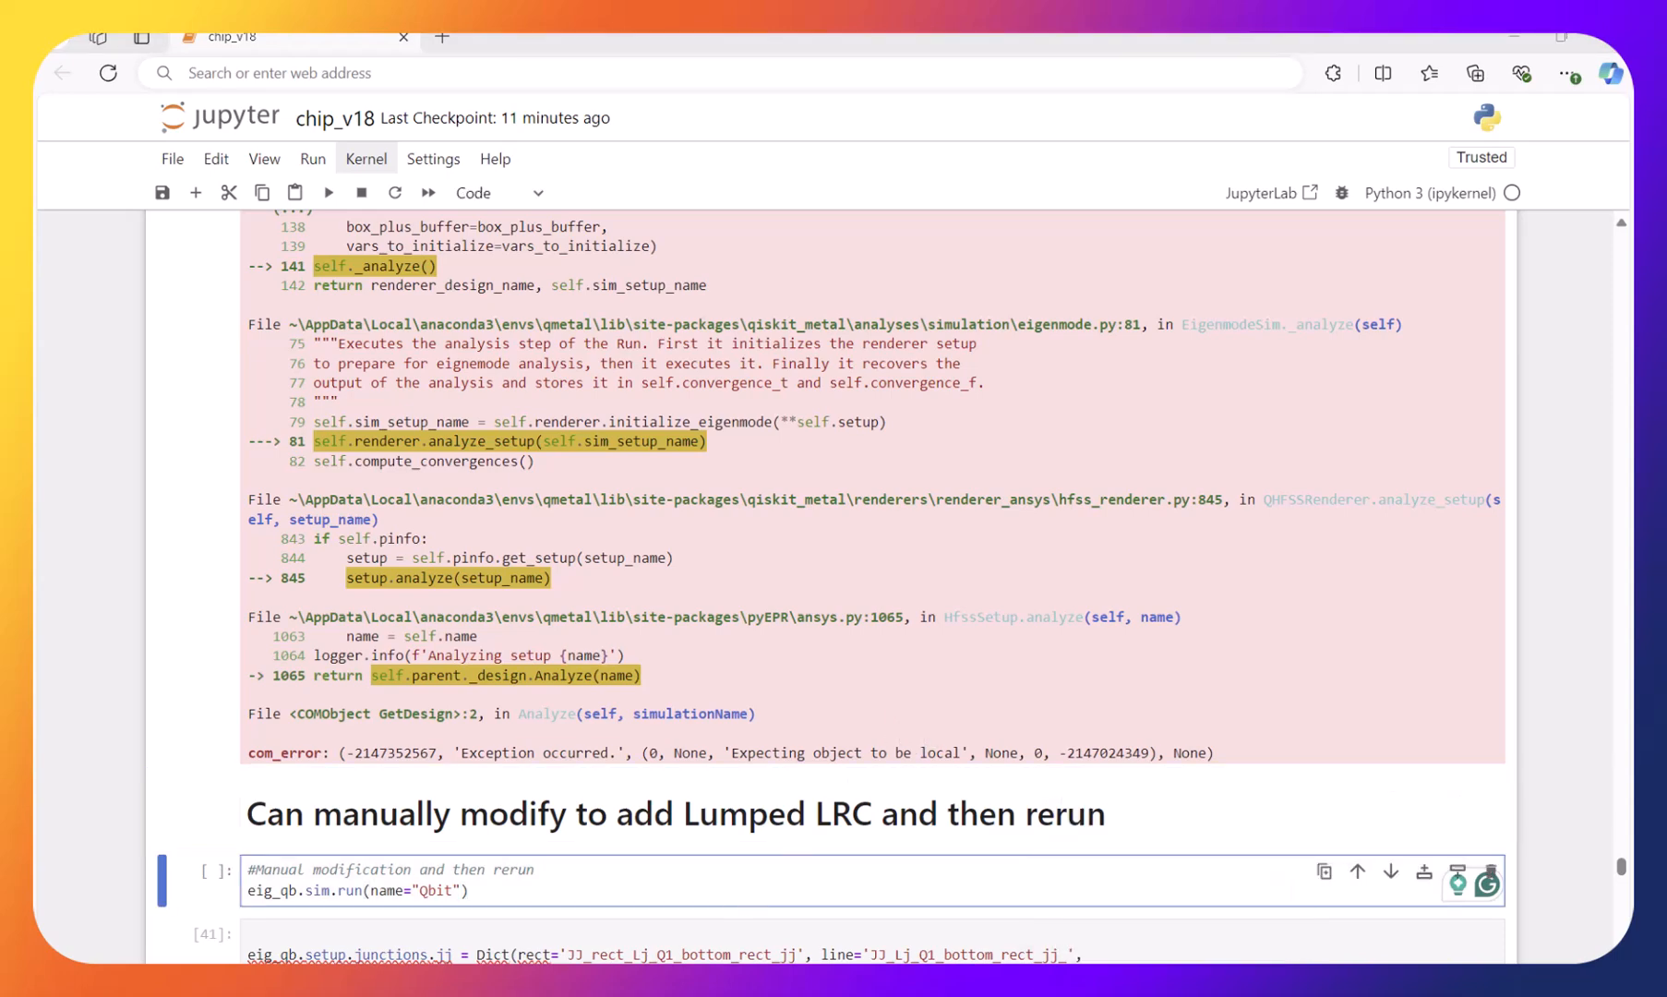
- In Ansys Electronics Desktop, abort the running Qbit_hfss analysis and repeat the abort request after checking the notebook
{"action": "left_click", "coordinate": [1193, 955]}
{"action": "left_click", "coordinate": [1608, 835]}
{"action": "left_click", "coordinate": [1569, 841]}
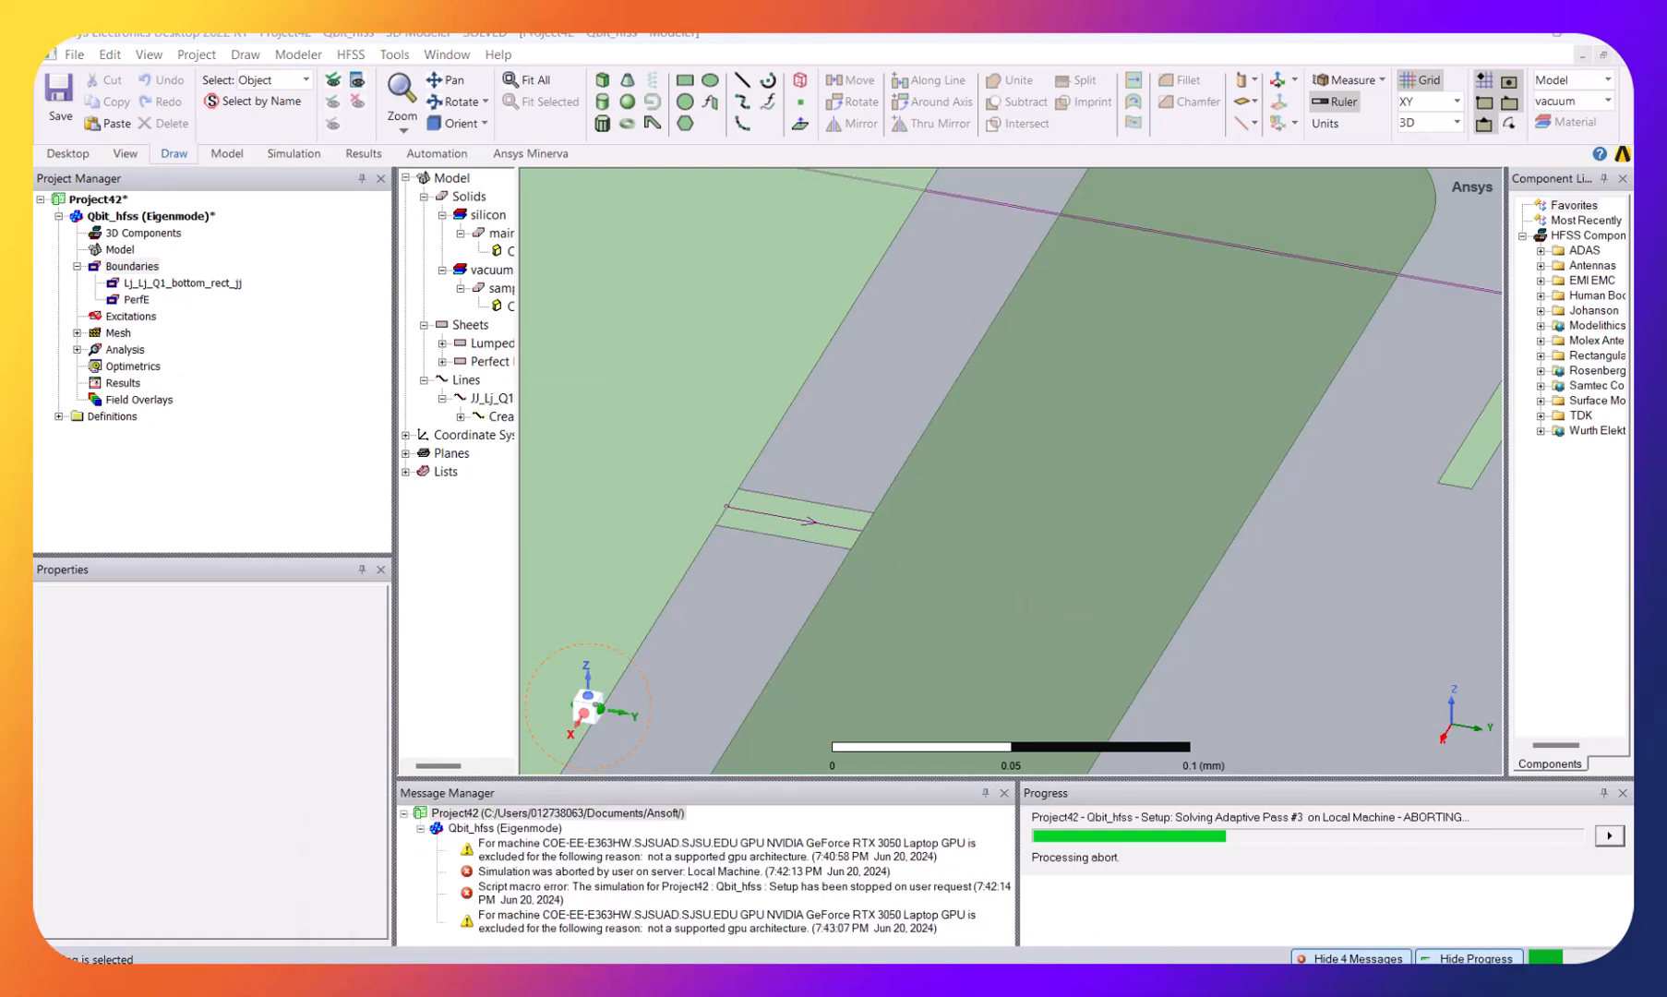
{"action": "mouse_move", "coordinate": [663, 980]}
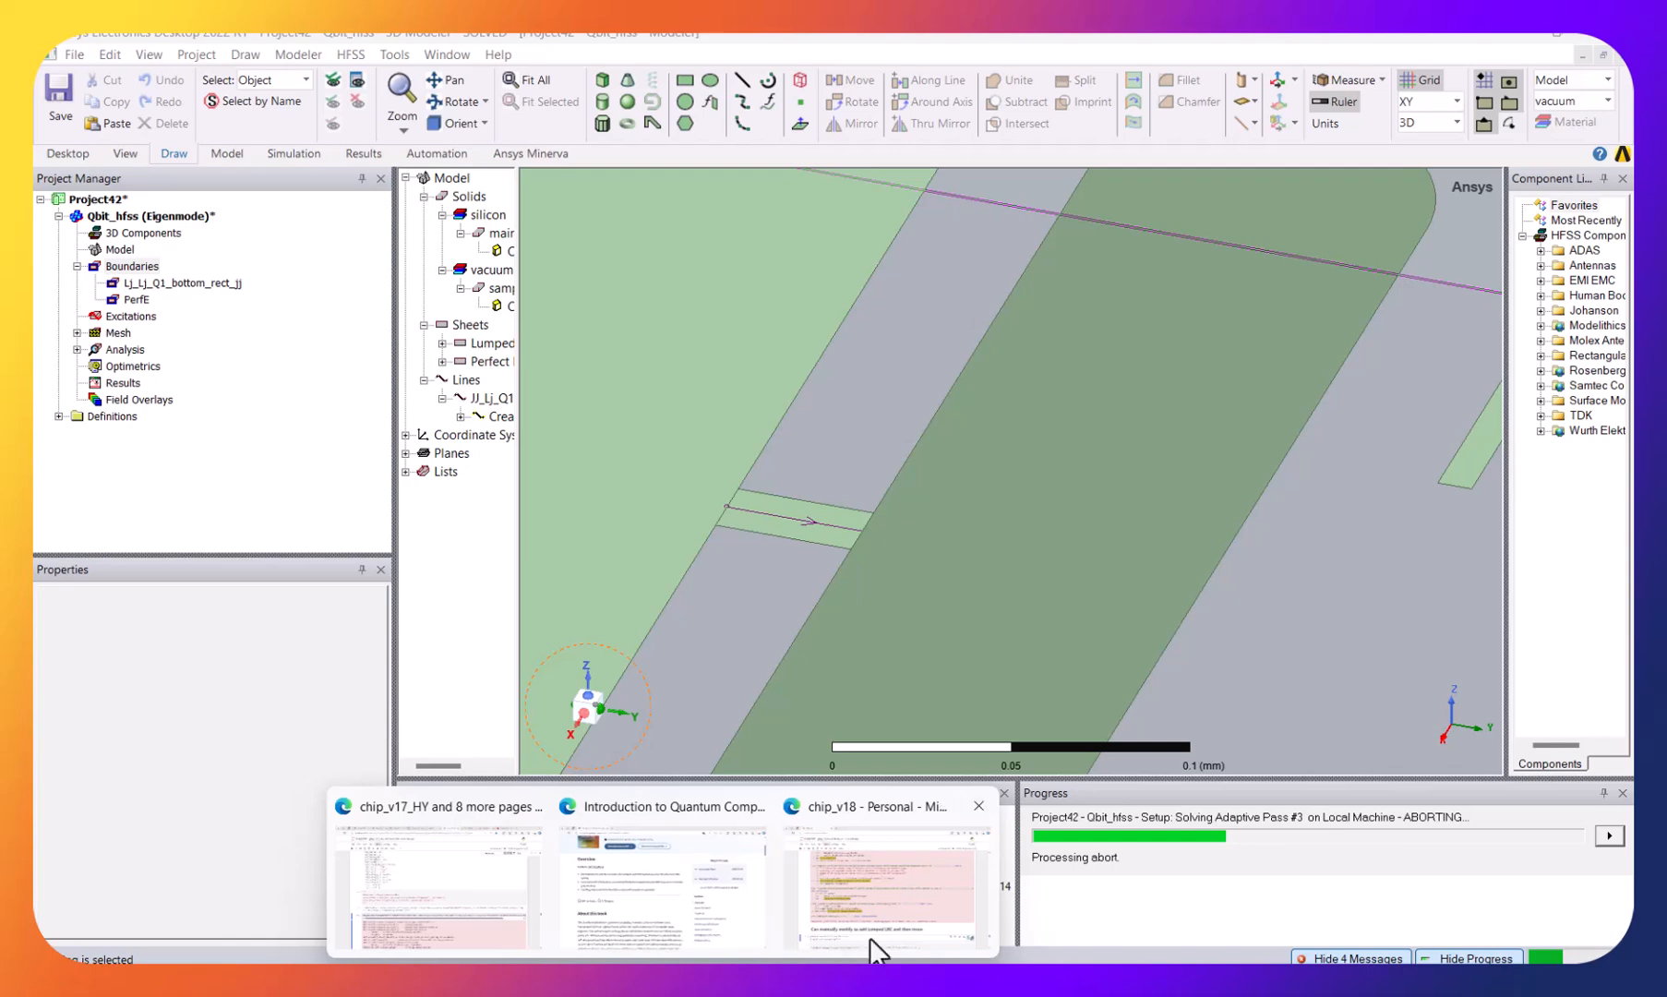
{"action": "left_click", "coordinate": [924, 921]}
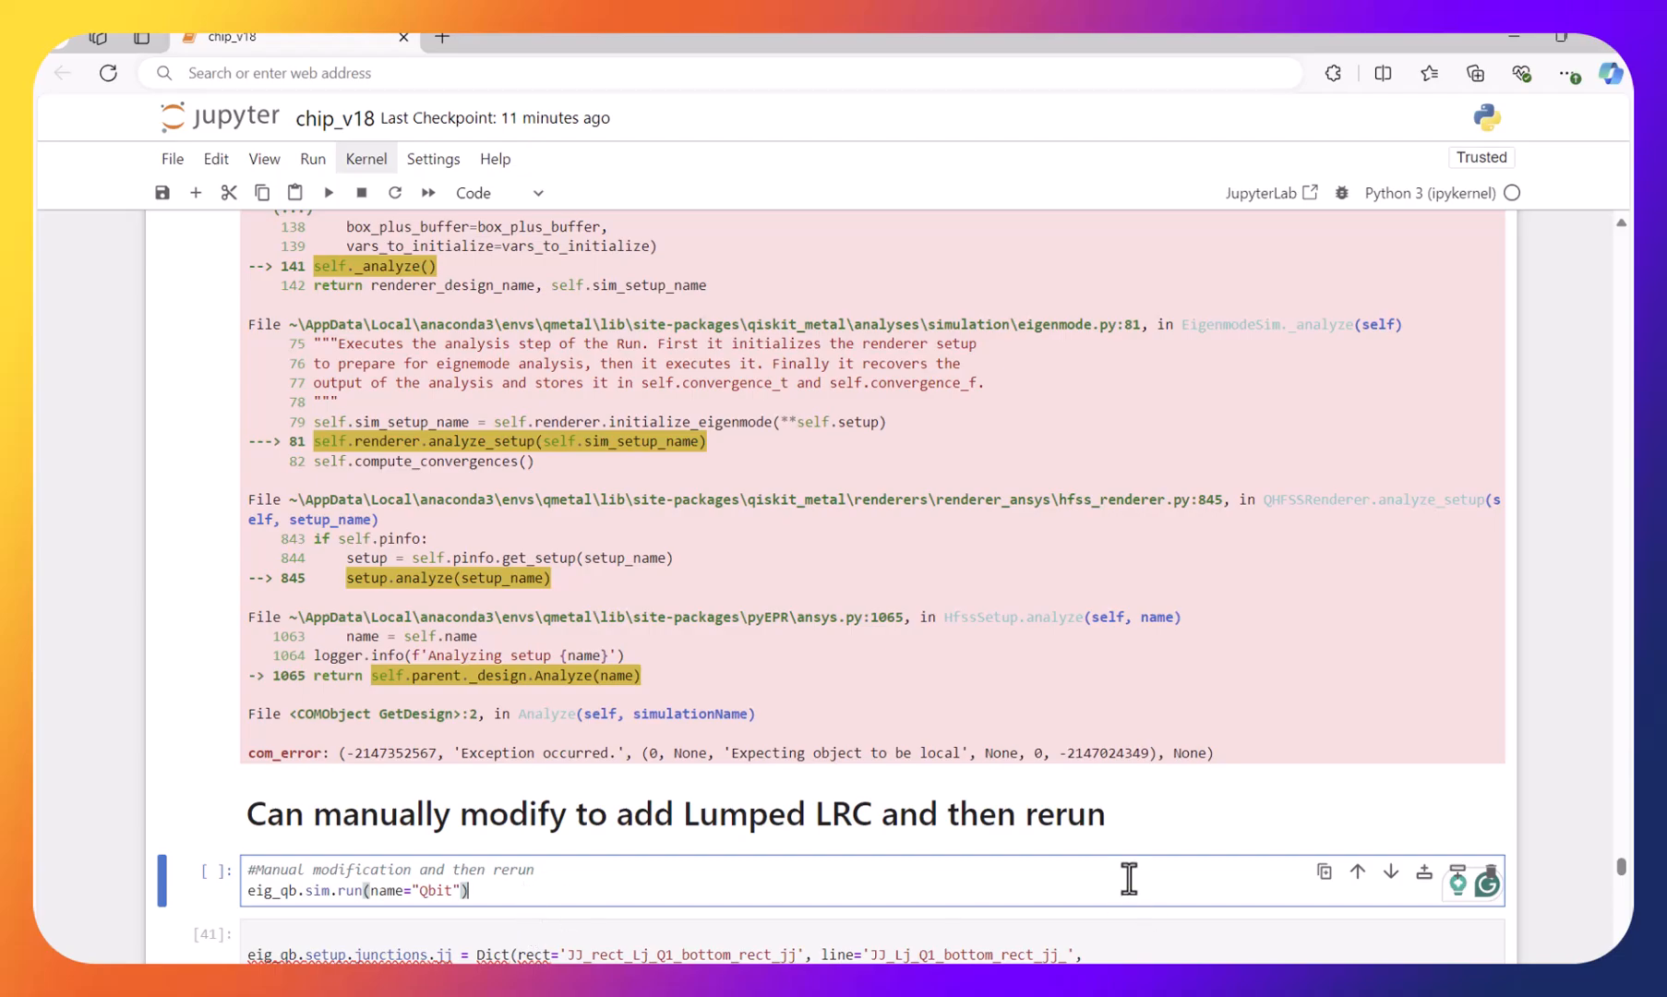
{"action": "key", "text": "alt+Tab"}
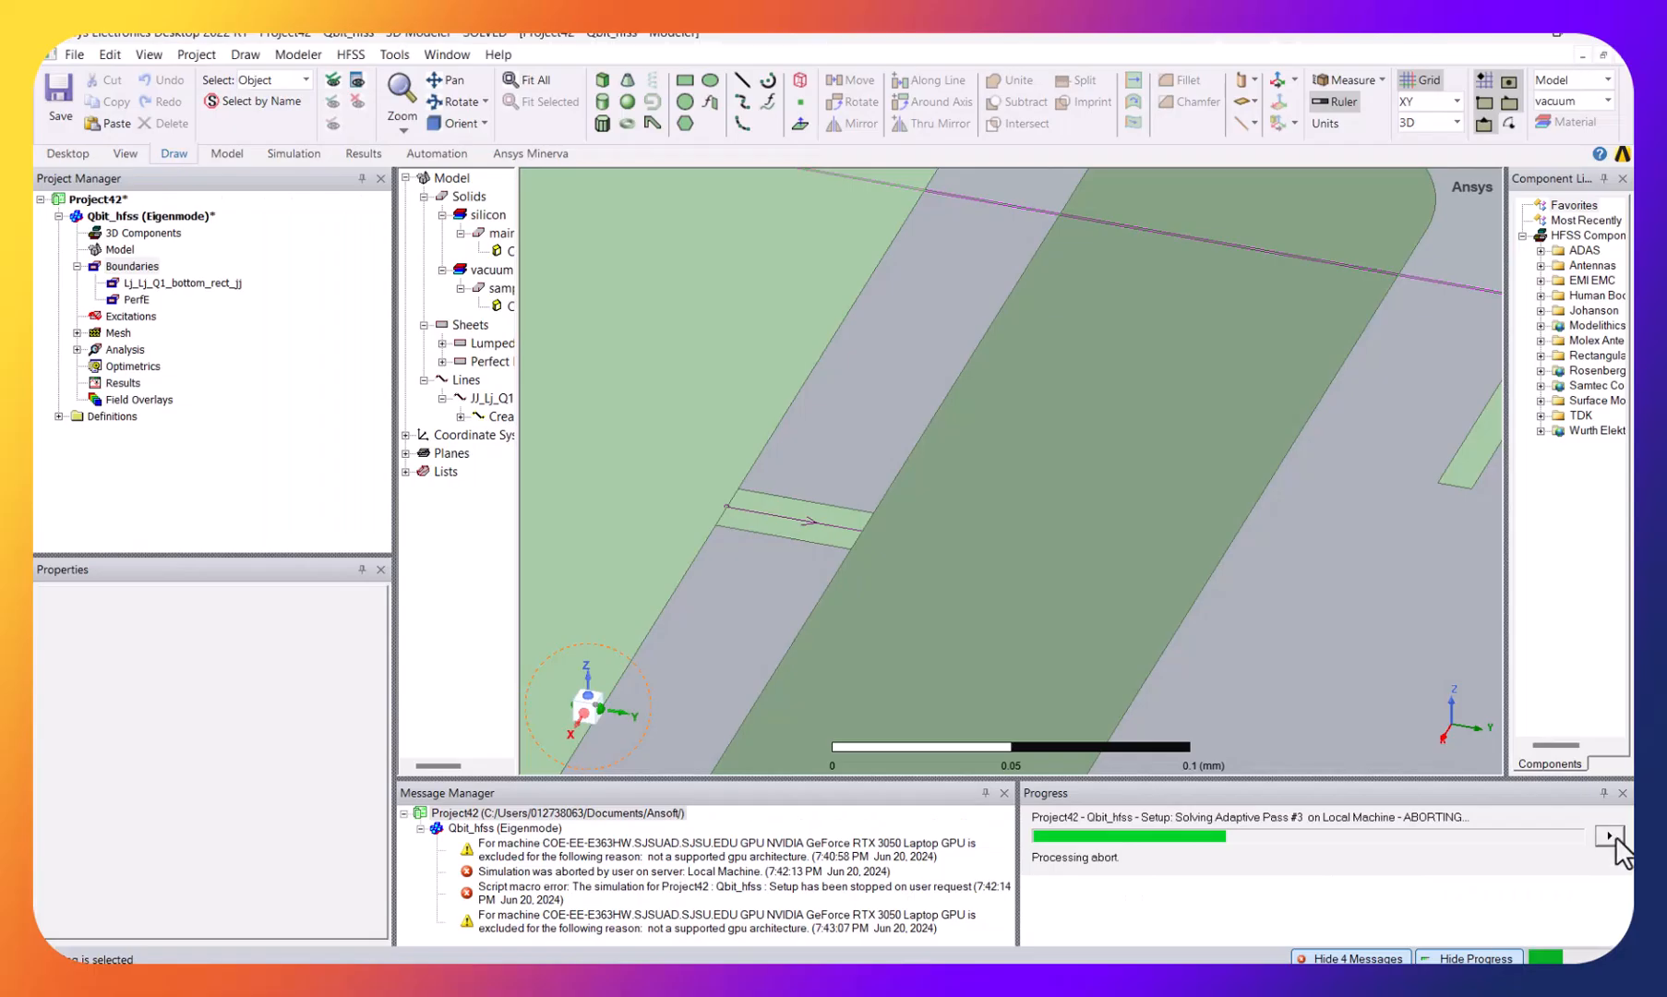
{"action": "left_click", "coordinate": [1606, 837]}
{"action": "left_click", "coordinate": [1566, 840]}
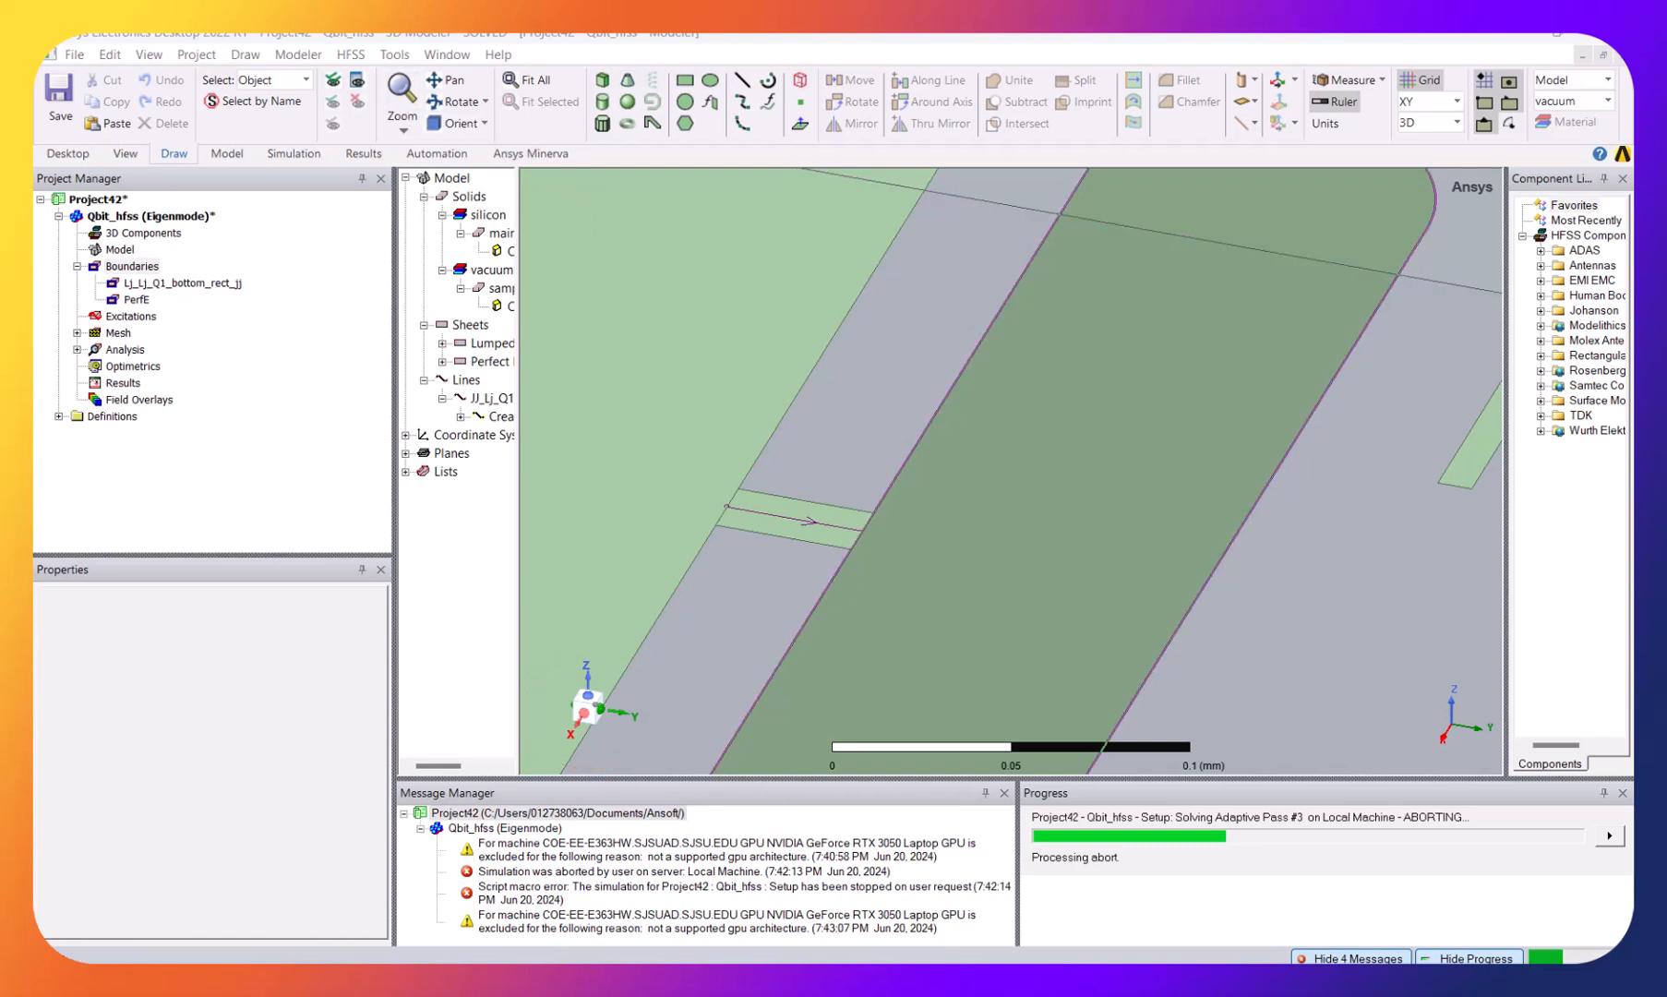
- Return to the chip_v18 notebook and run the eig_qb.sim.run(name="Qbit") cell to rerun the modified design
{"action": "mouse_move", "coordinate": [662, 980]}
{"action": "left_click", "coordinate": [340, 881]}
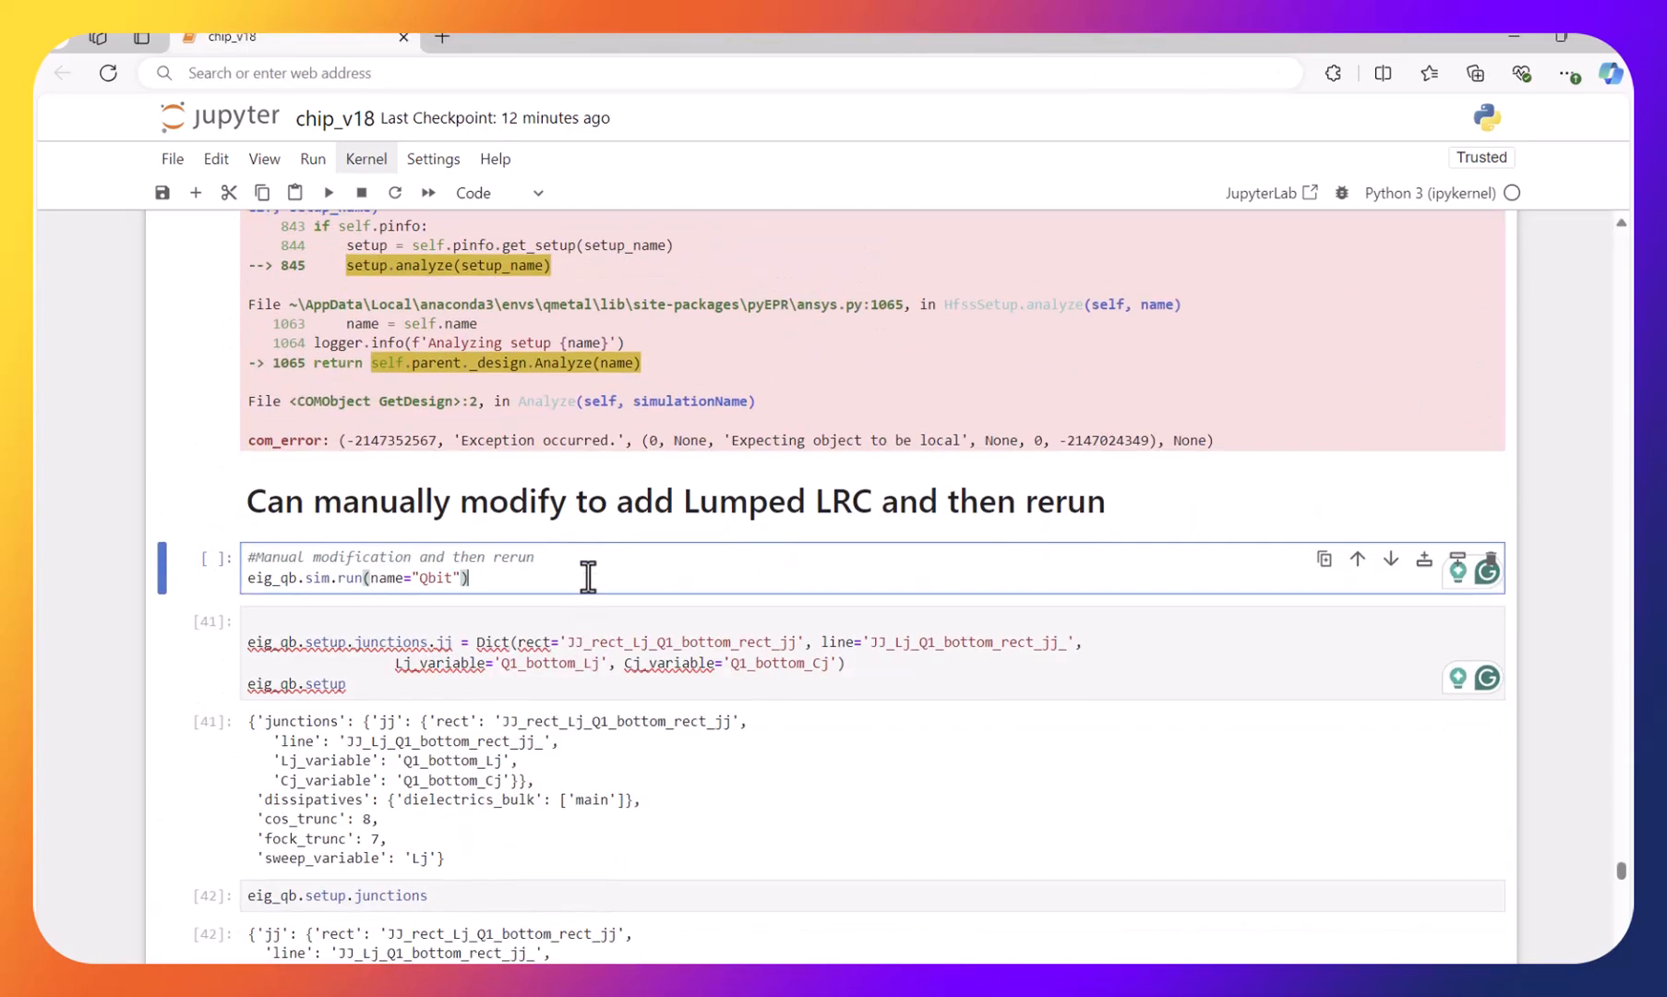
{"action": "key", "text": "shift+Return"}
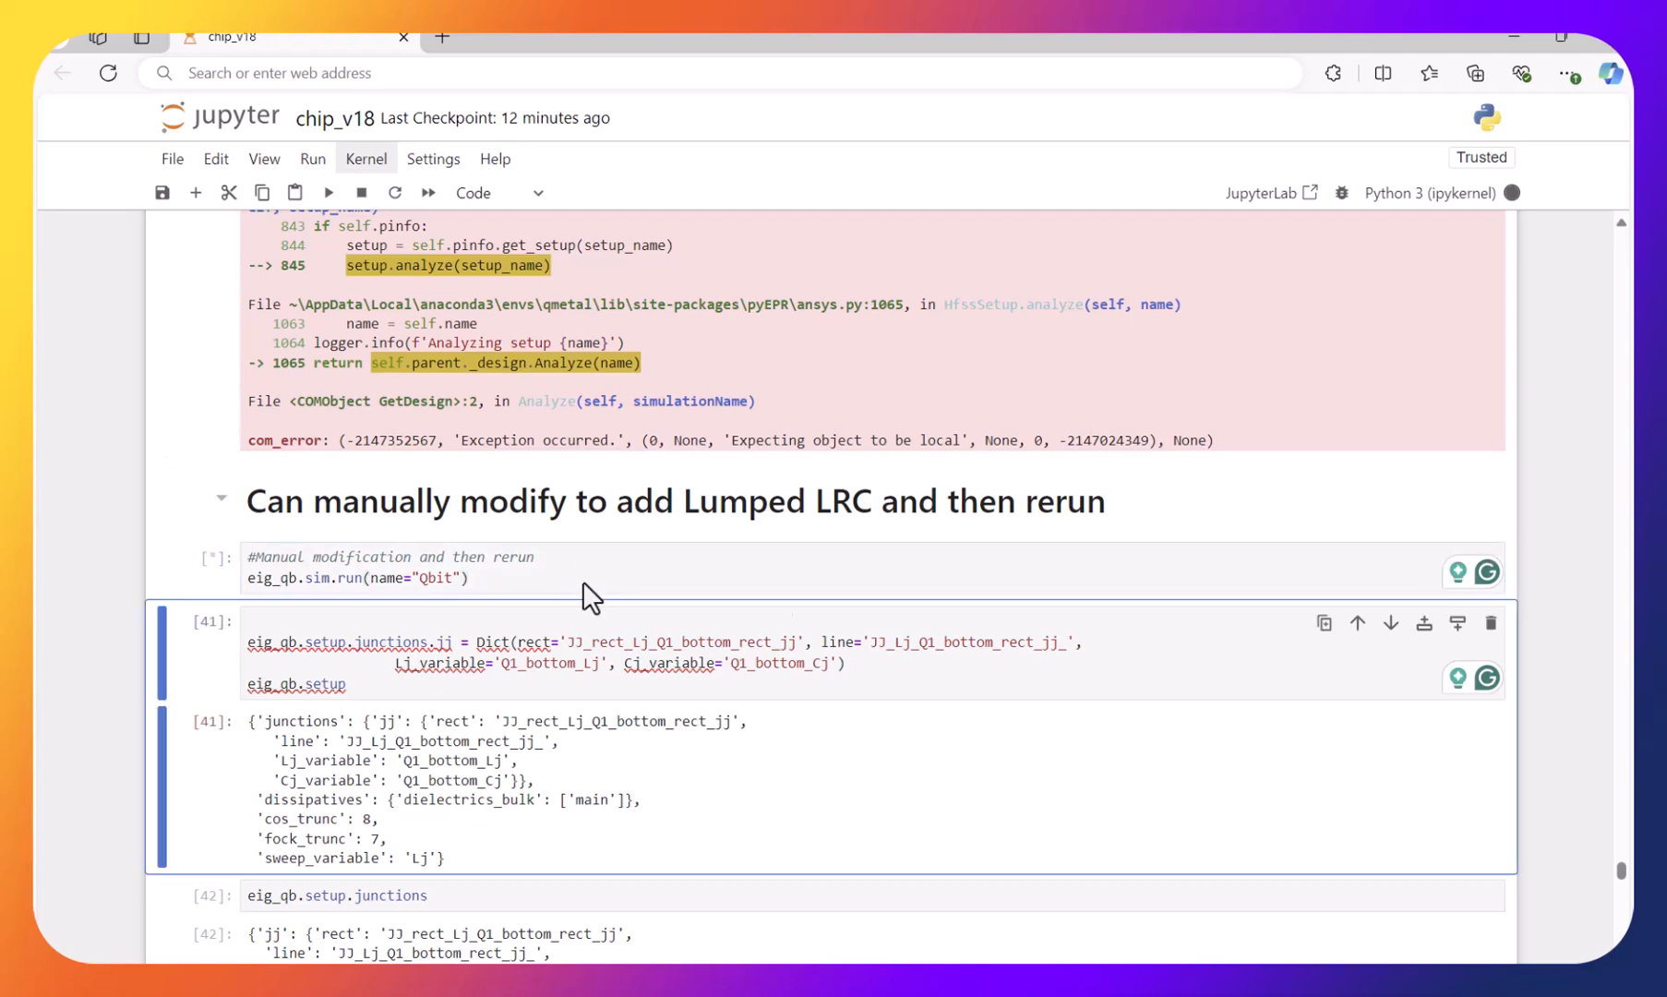
- Switch to Ansys Electronics Desktop and start a new Eigenmode Parameters report from the Qbit_hfss results
{"action": "key", "text": "alt+Tab"}
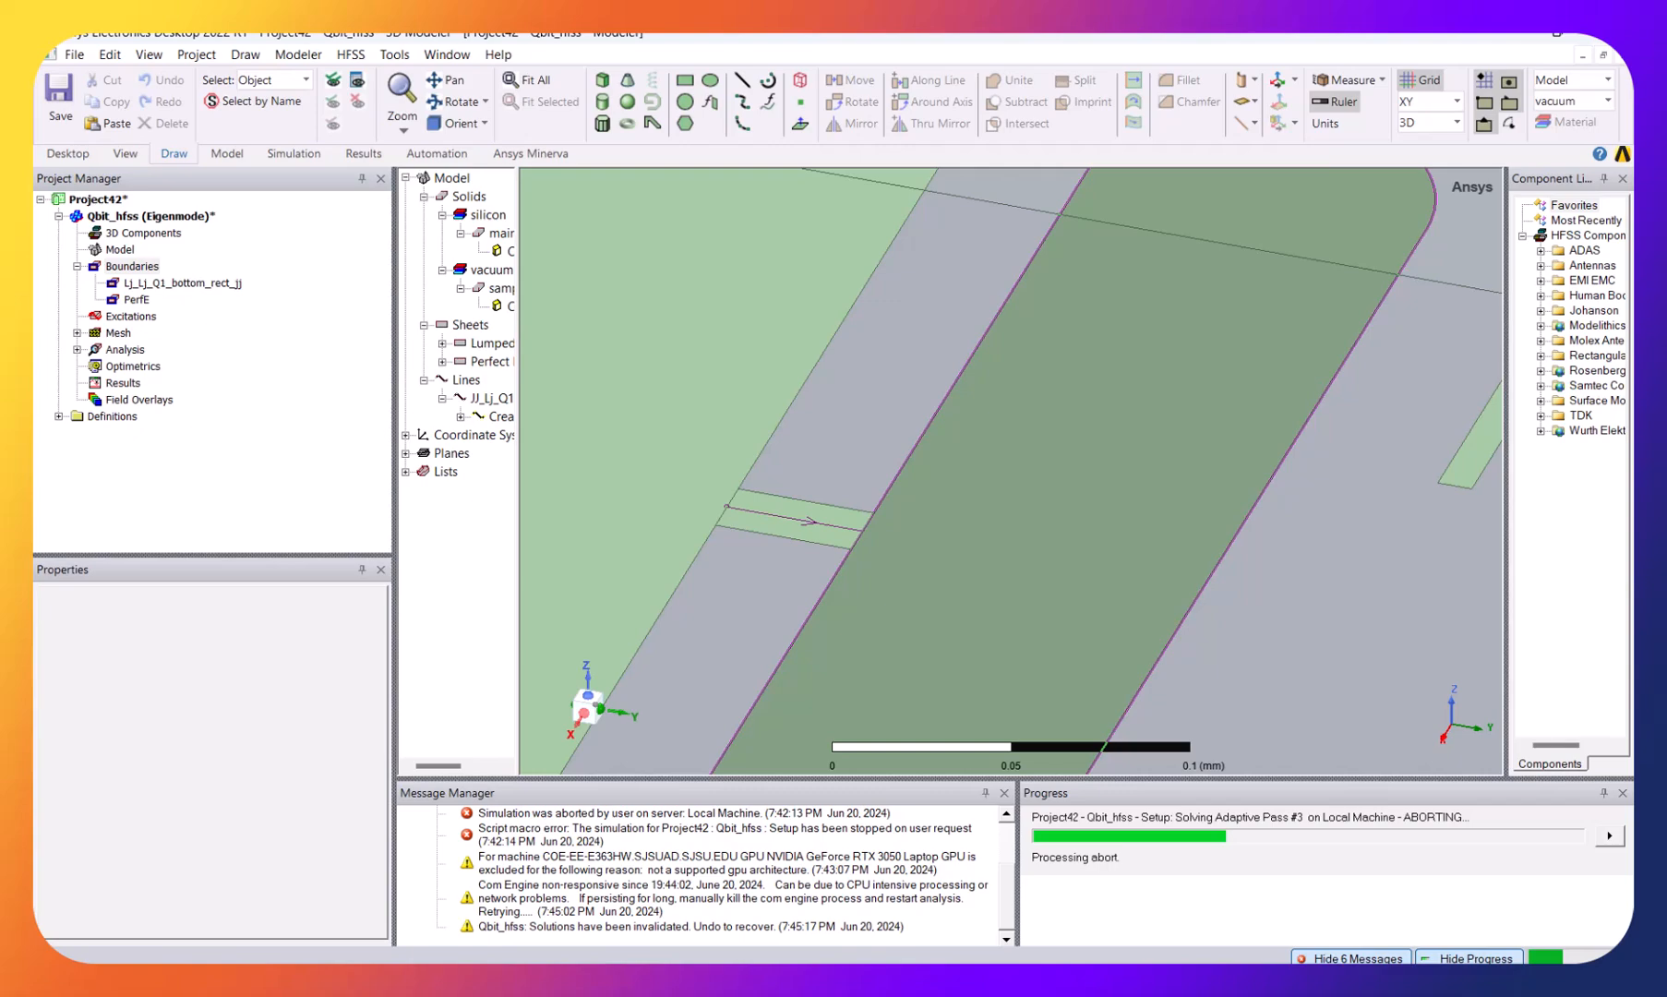
{"action": "key", "text": "alt+Tab"}
{"action": "key", "text": "alt+Tab"}
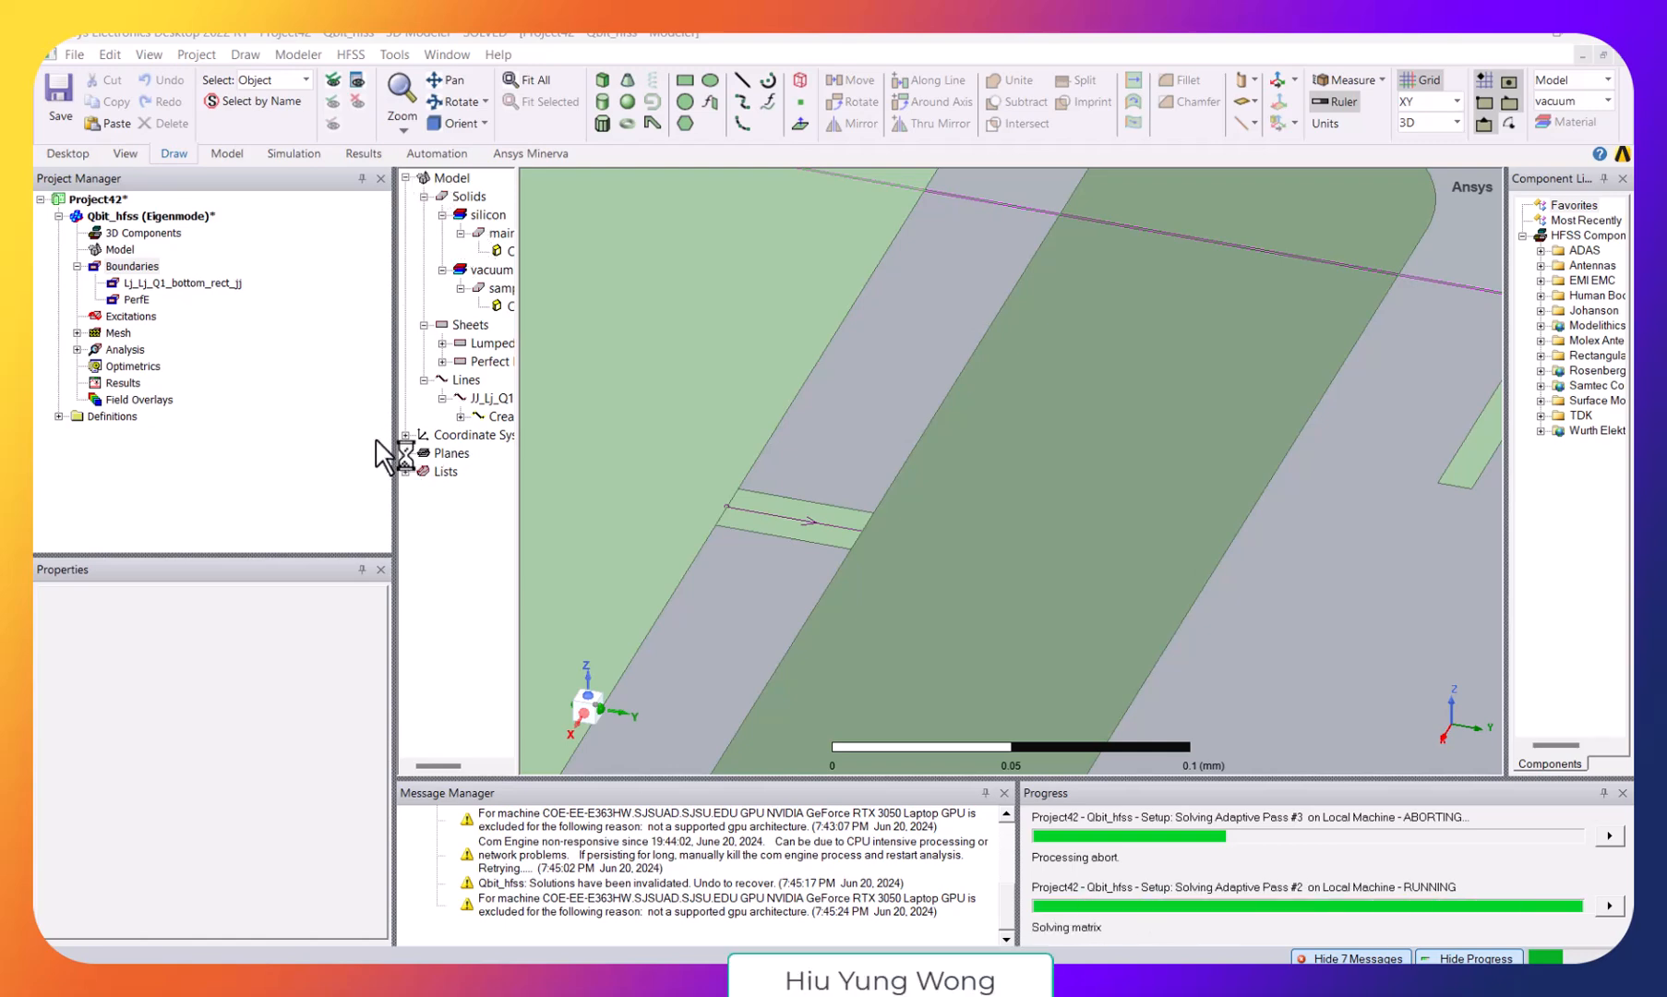
{"action": "right_click", "coordinate": [110, 381]}
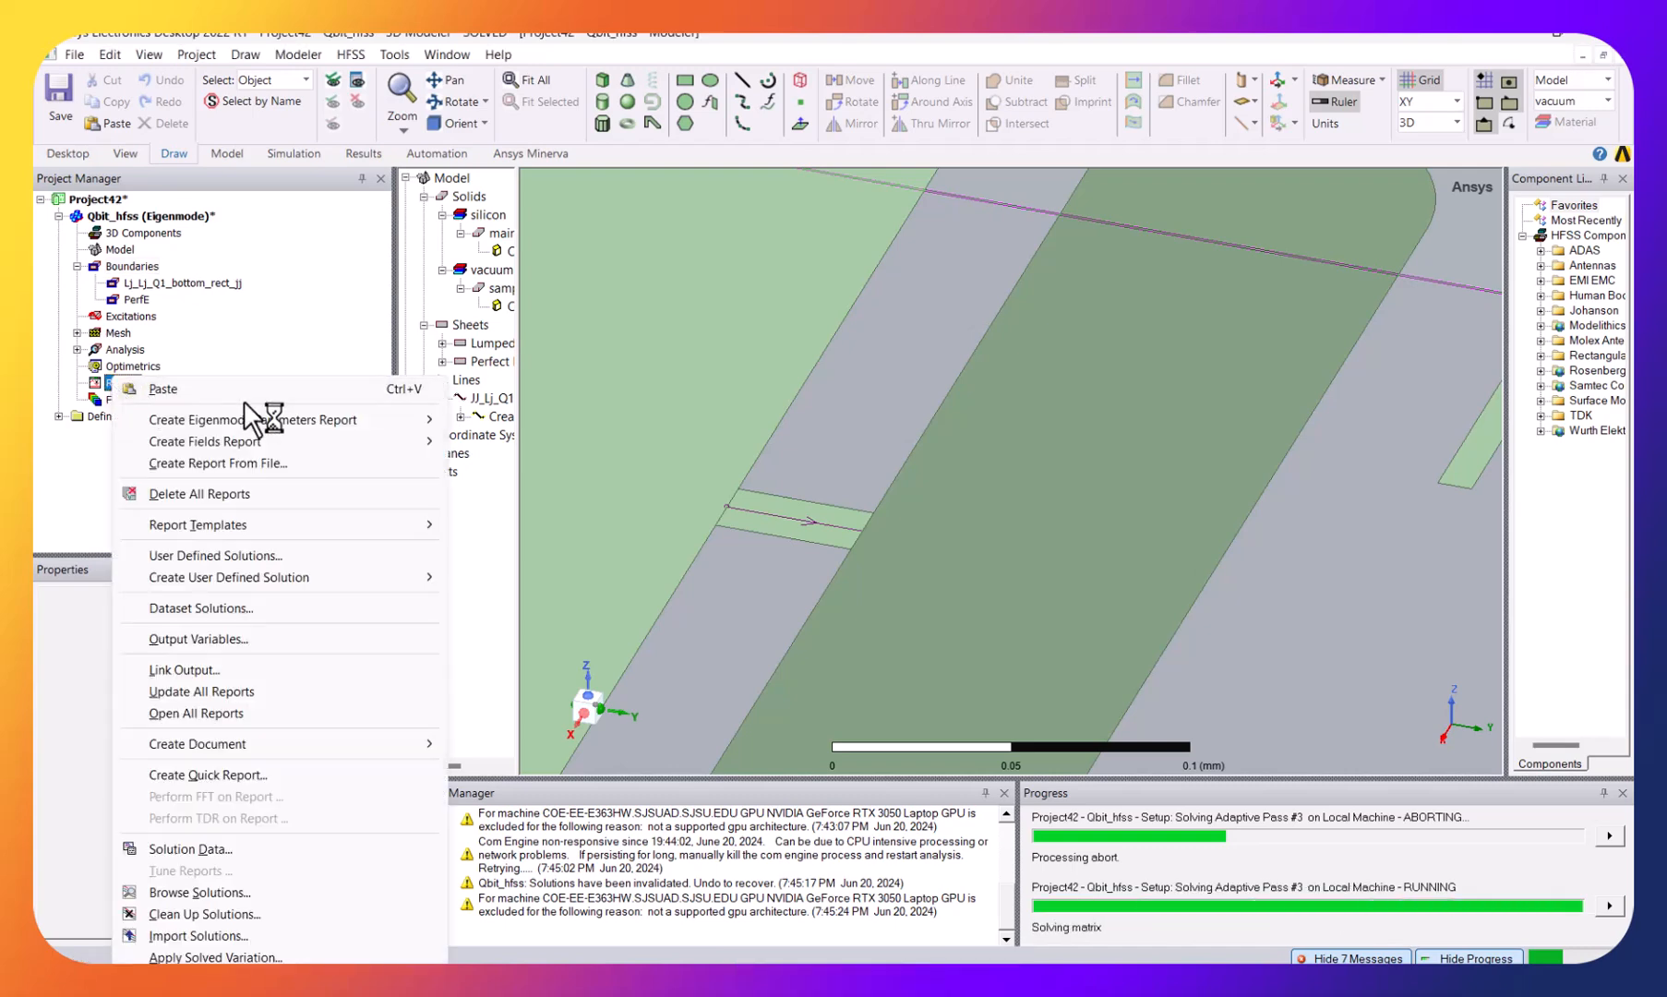
{"action": "left_click", "coordinate": [224, 334]}
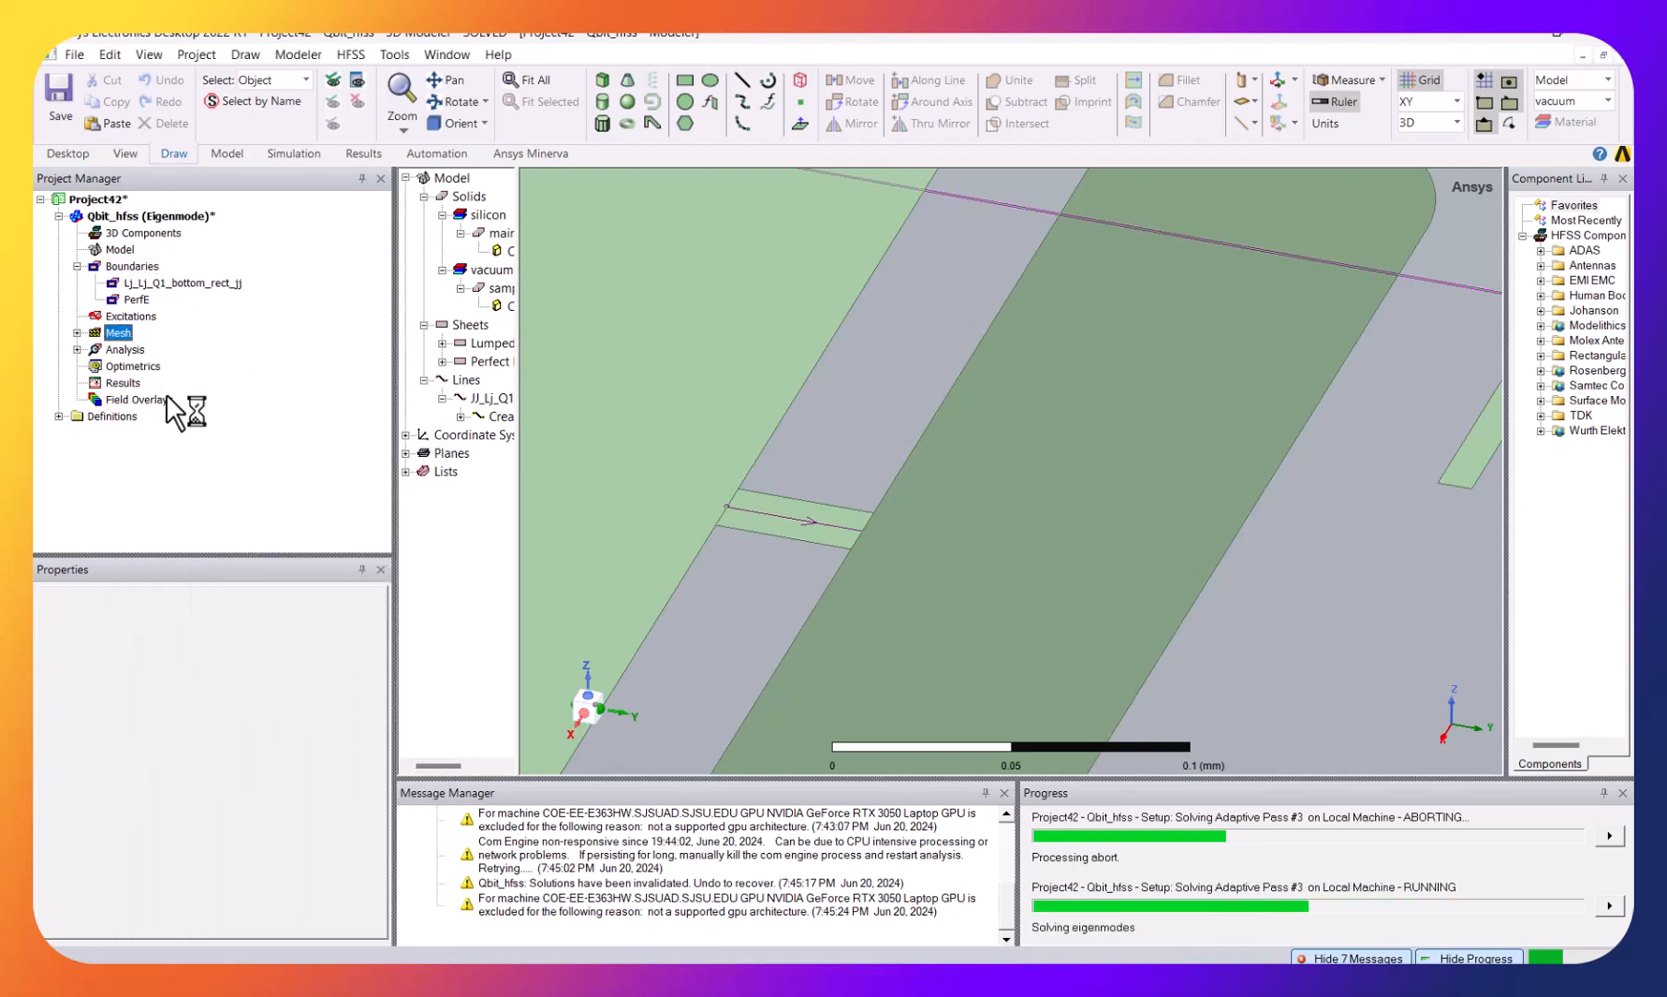
{"action": "left_click", "coordinate": [134, 385]}
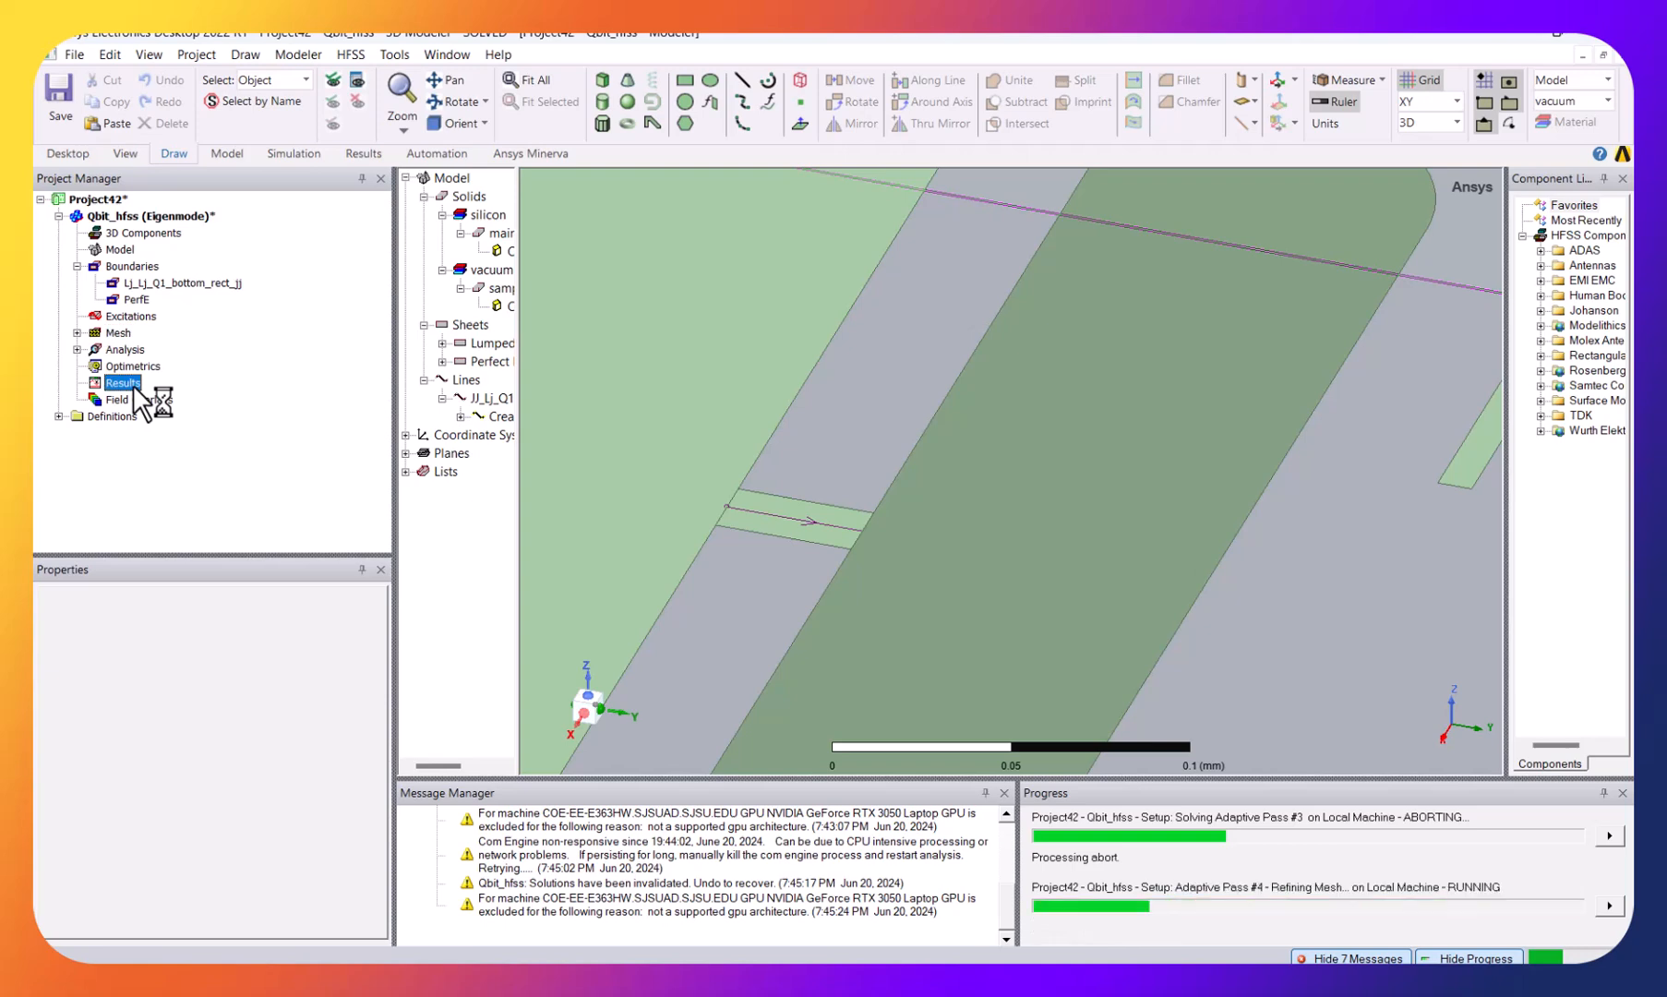
{"action": "right_click", "coordinate": [133, 386]}
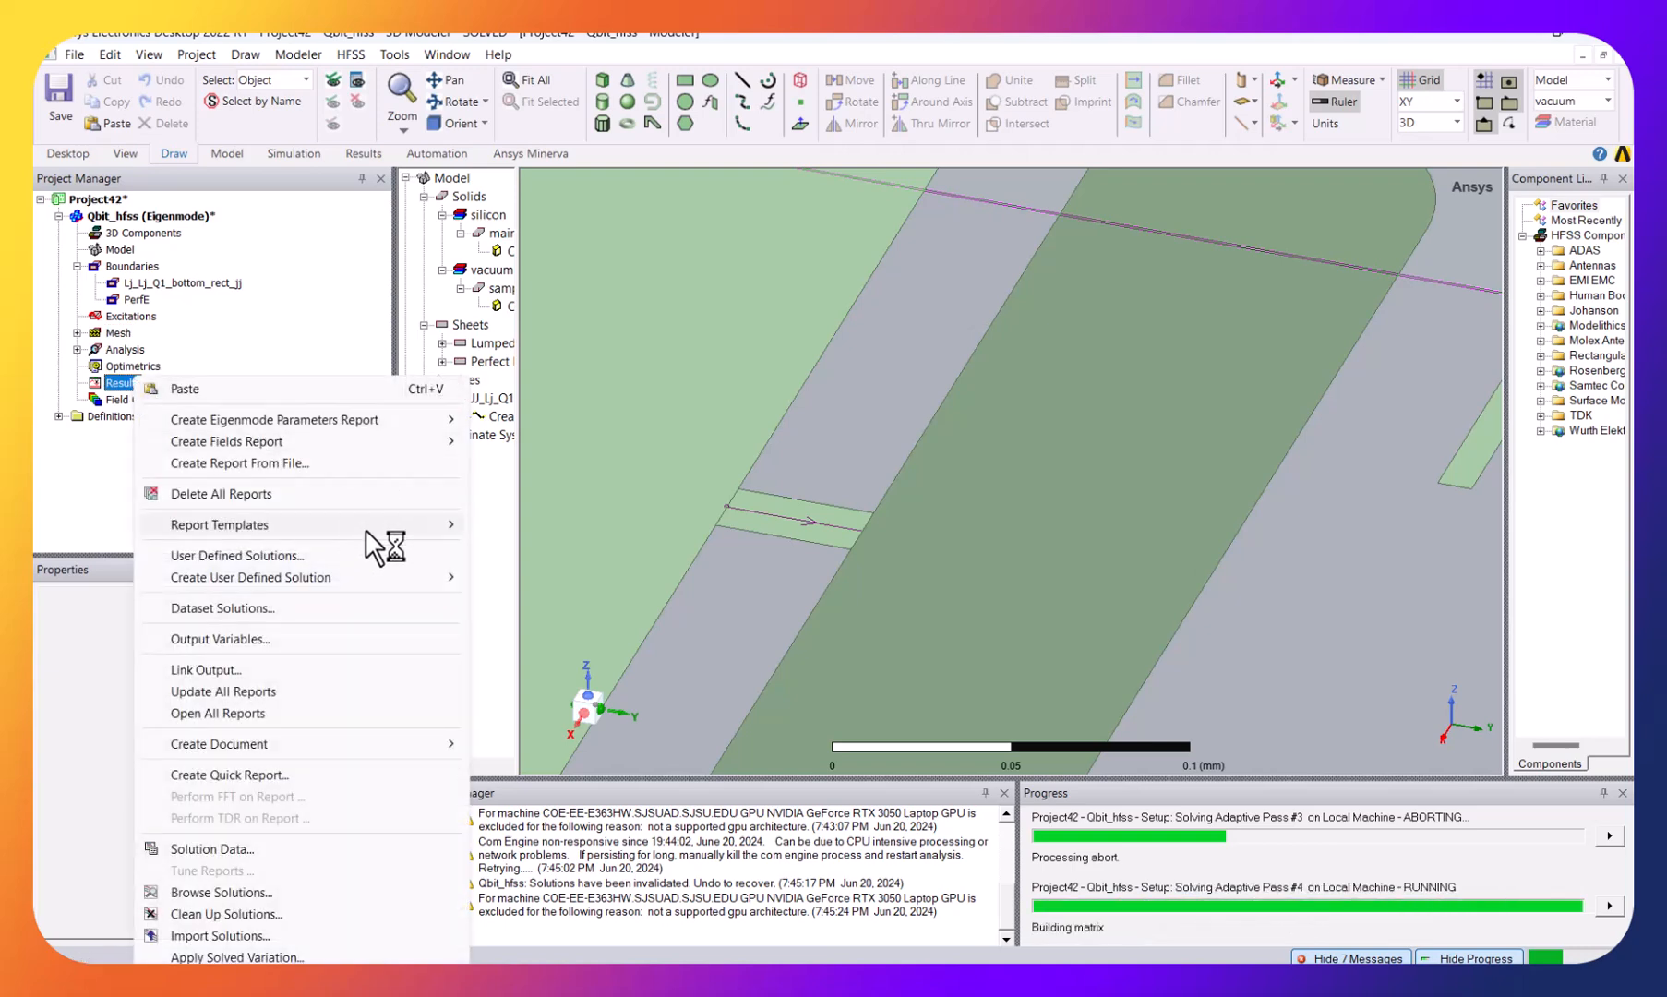
{"action": "mouse_move", "coordinate": [441, 420]}
{"action": "left_click", "coordinate": [578, 423]}
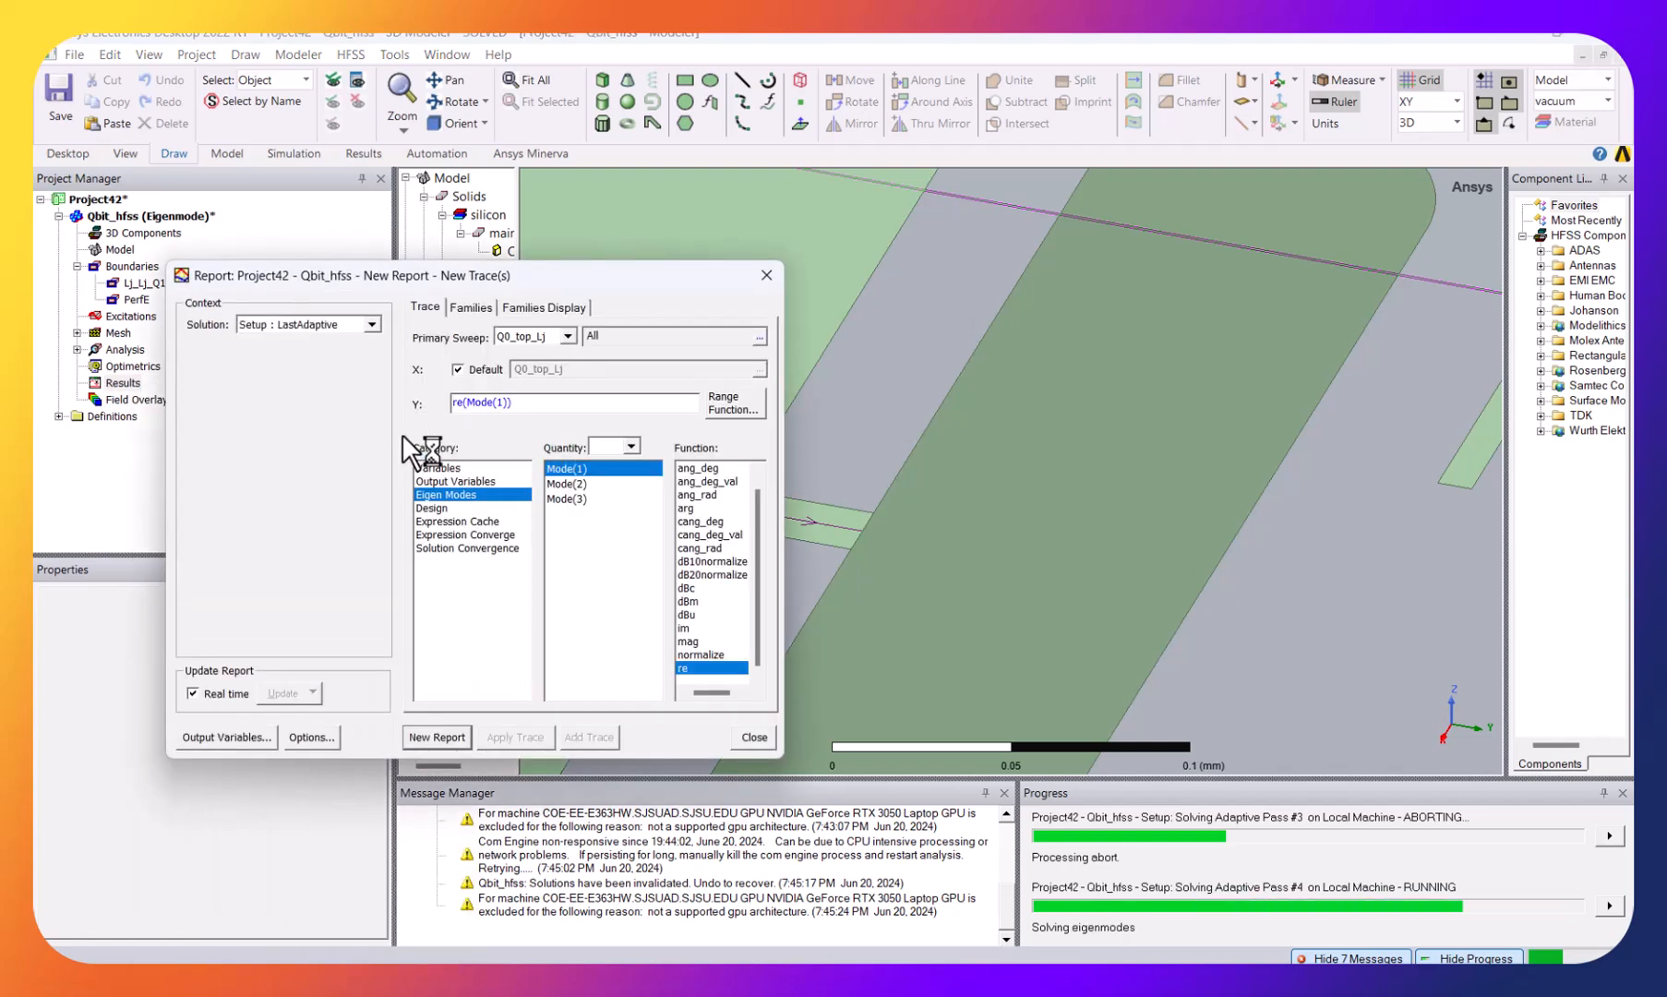
- Create an eigenmode report plotting re(Mode(1)), re(Mode(2)) and re(Mode(3)) against Pass, using the Setup : AdaptivePass solution
{"action": "left_click", "coordinate": [369, 324]}
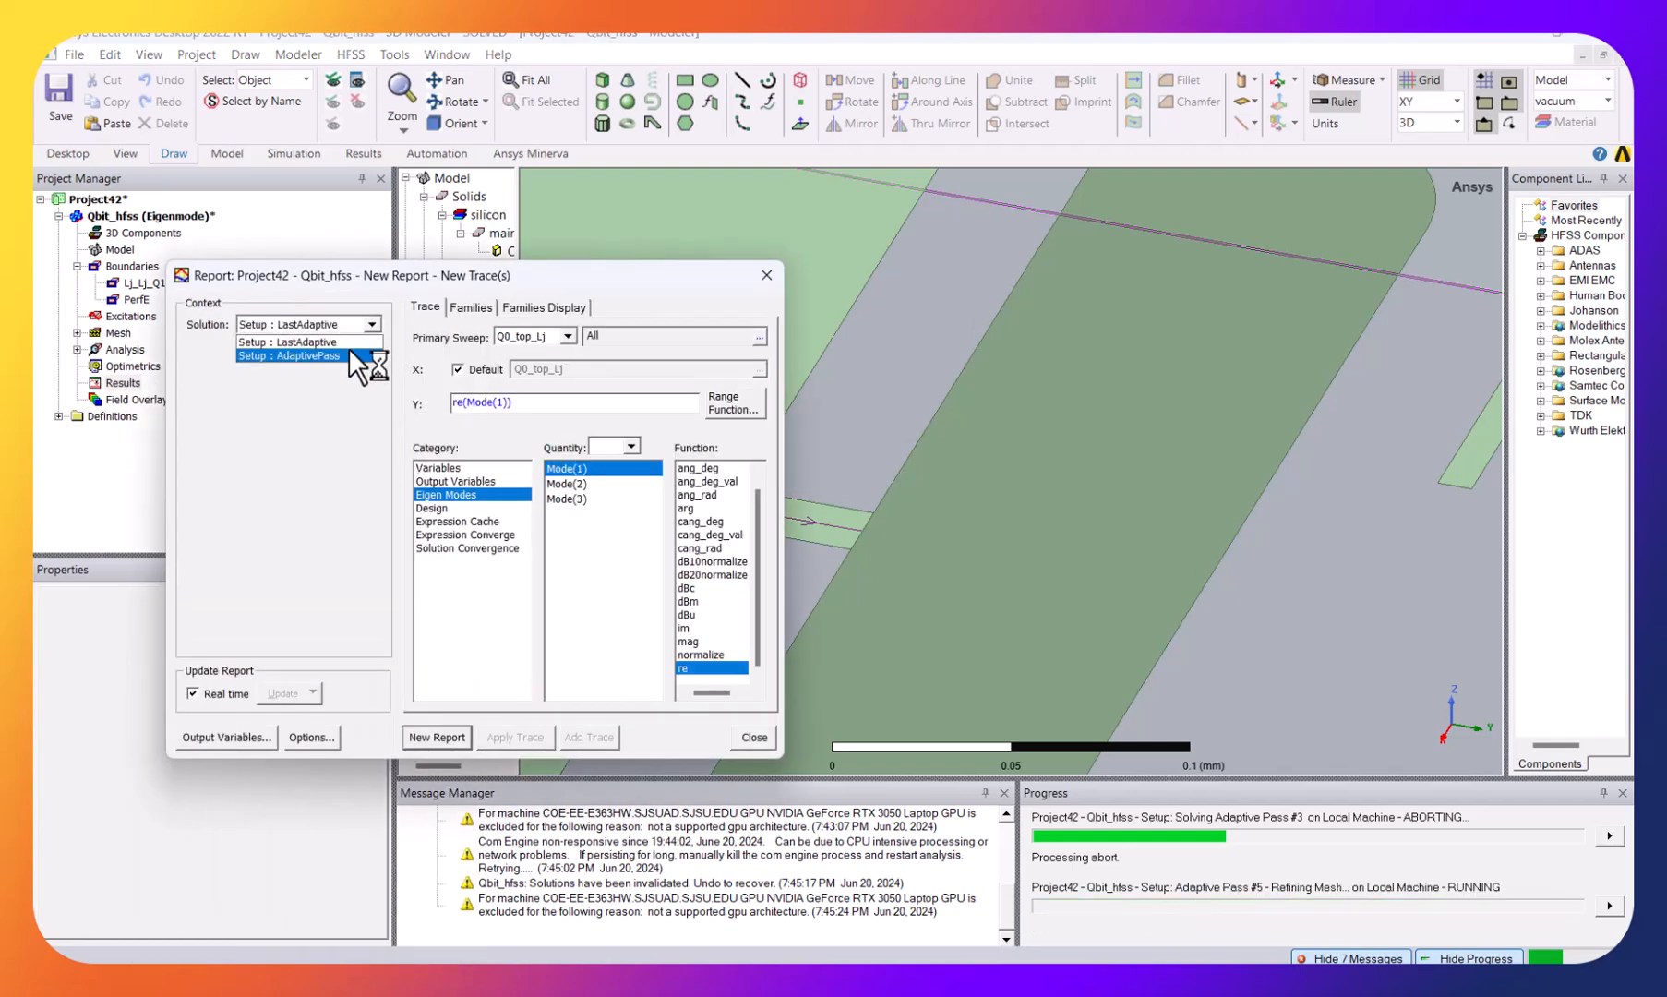
{"action": "left_click", "coordinate": [349, 355]}
{"action": "left_click", "coordinate": [560, 337]}
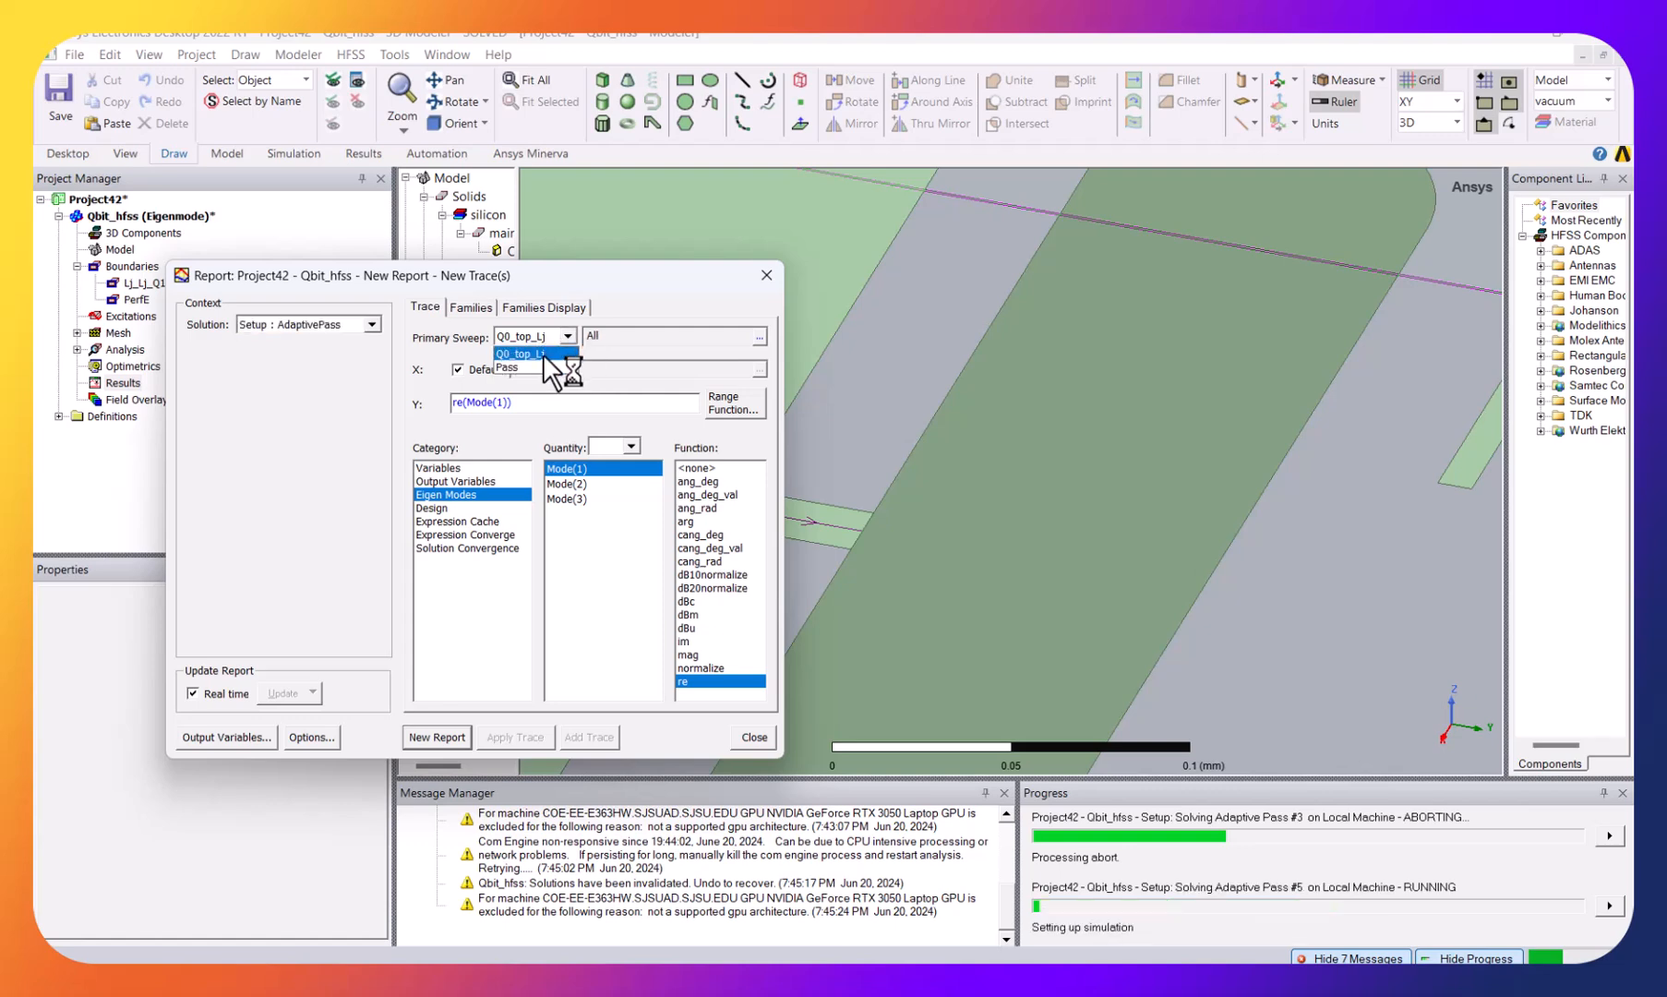
{"action": "left_click", "coordinate": [539, 365]}
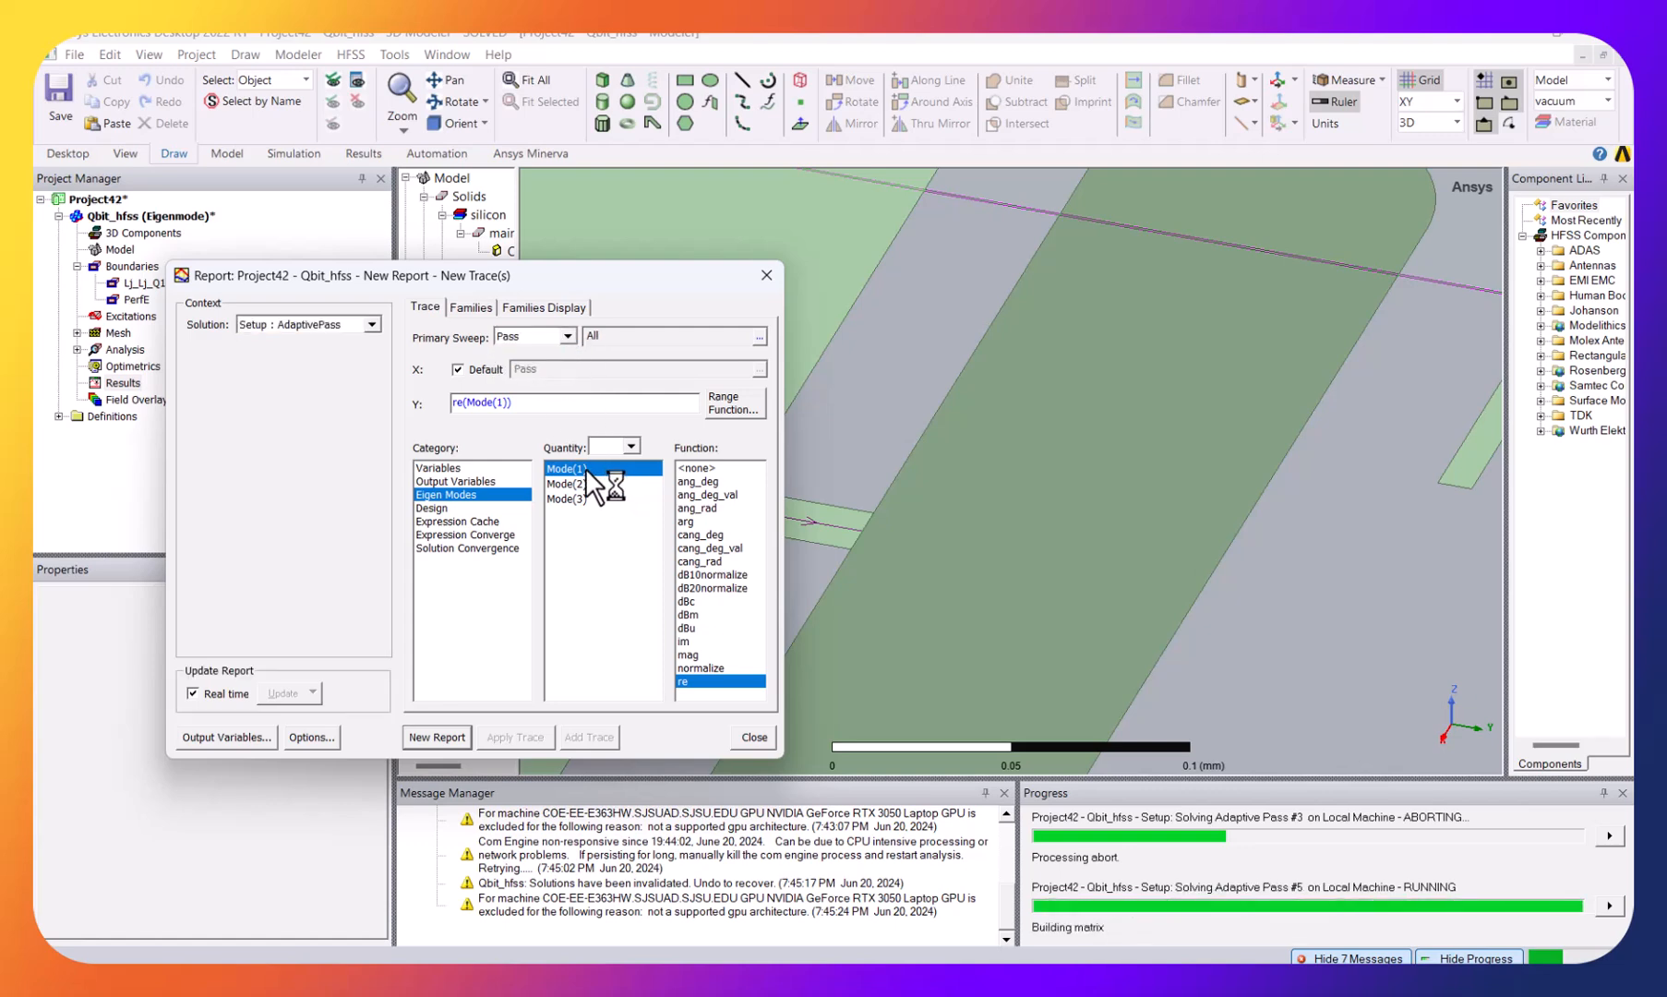
{"action": "left_click", "coordinate": [580, 500], "text": "shift"}
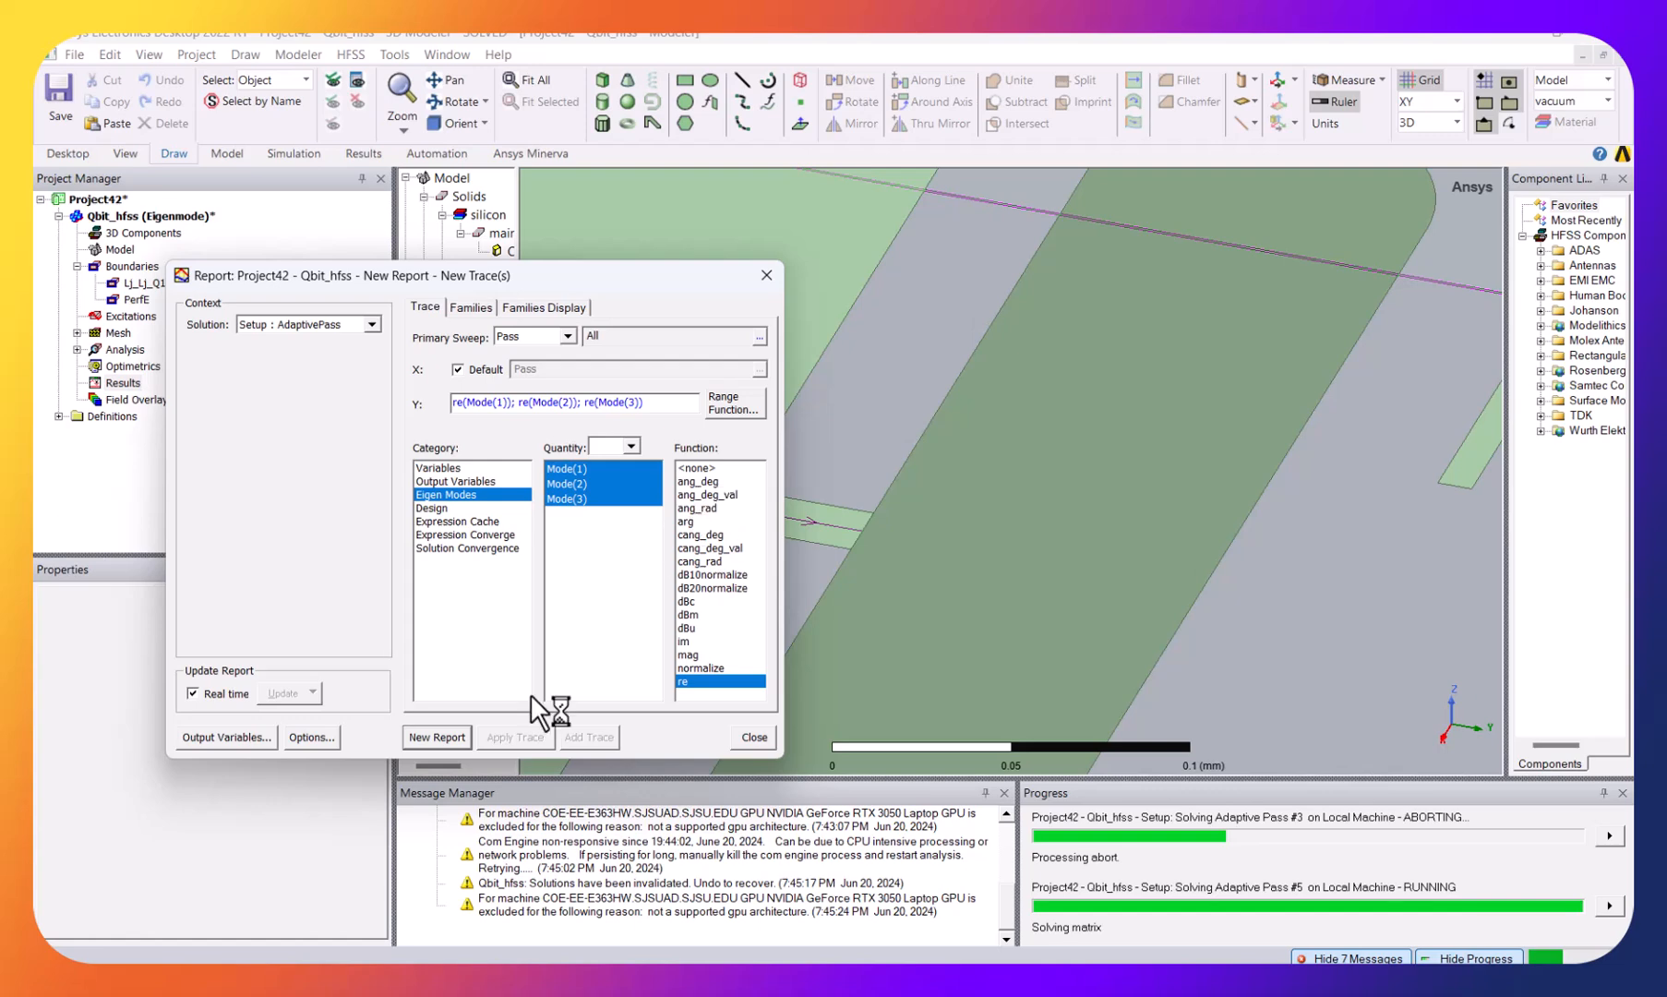
{"action": "left_click", "coordinate": [437, 737]}
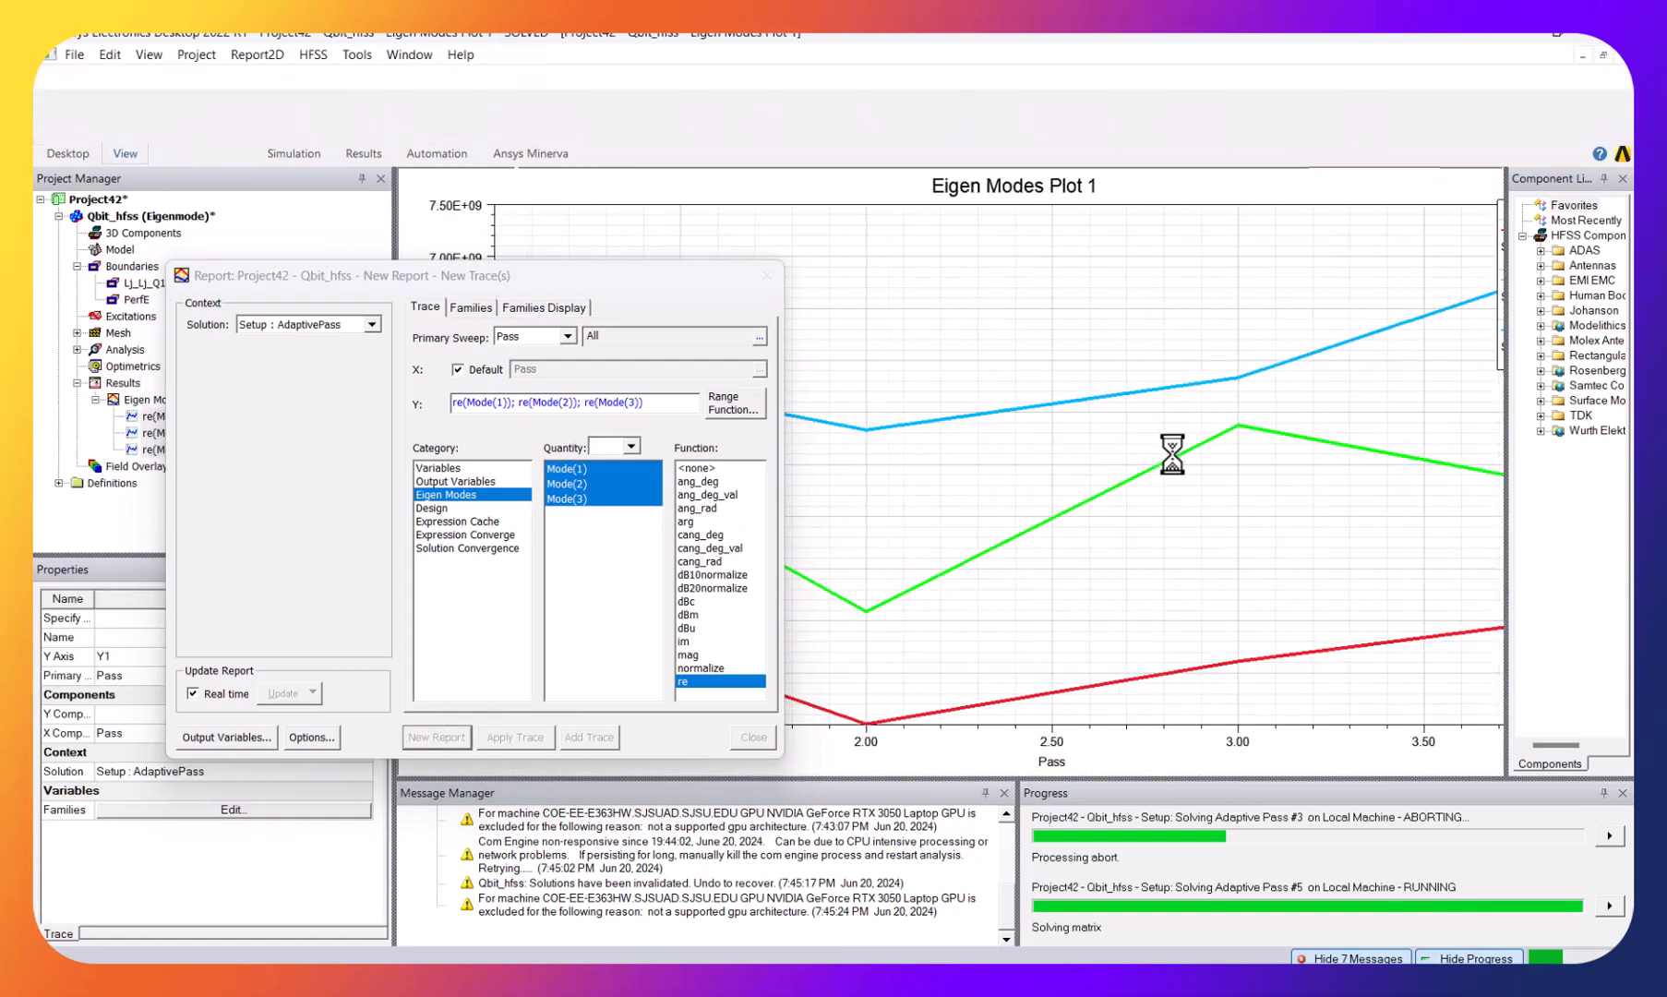
{"action": "left_click", "coordinate": [769, 280]}
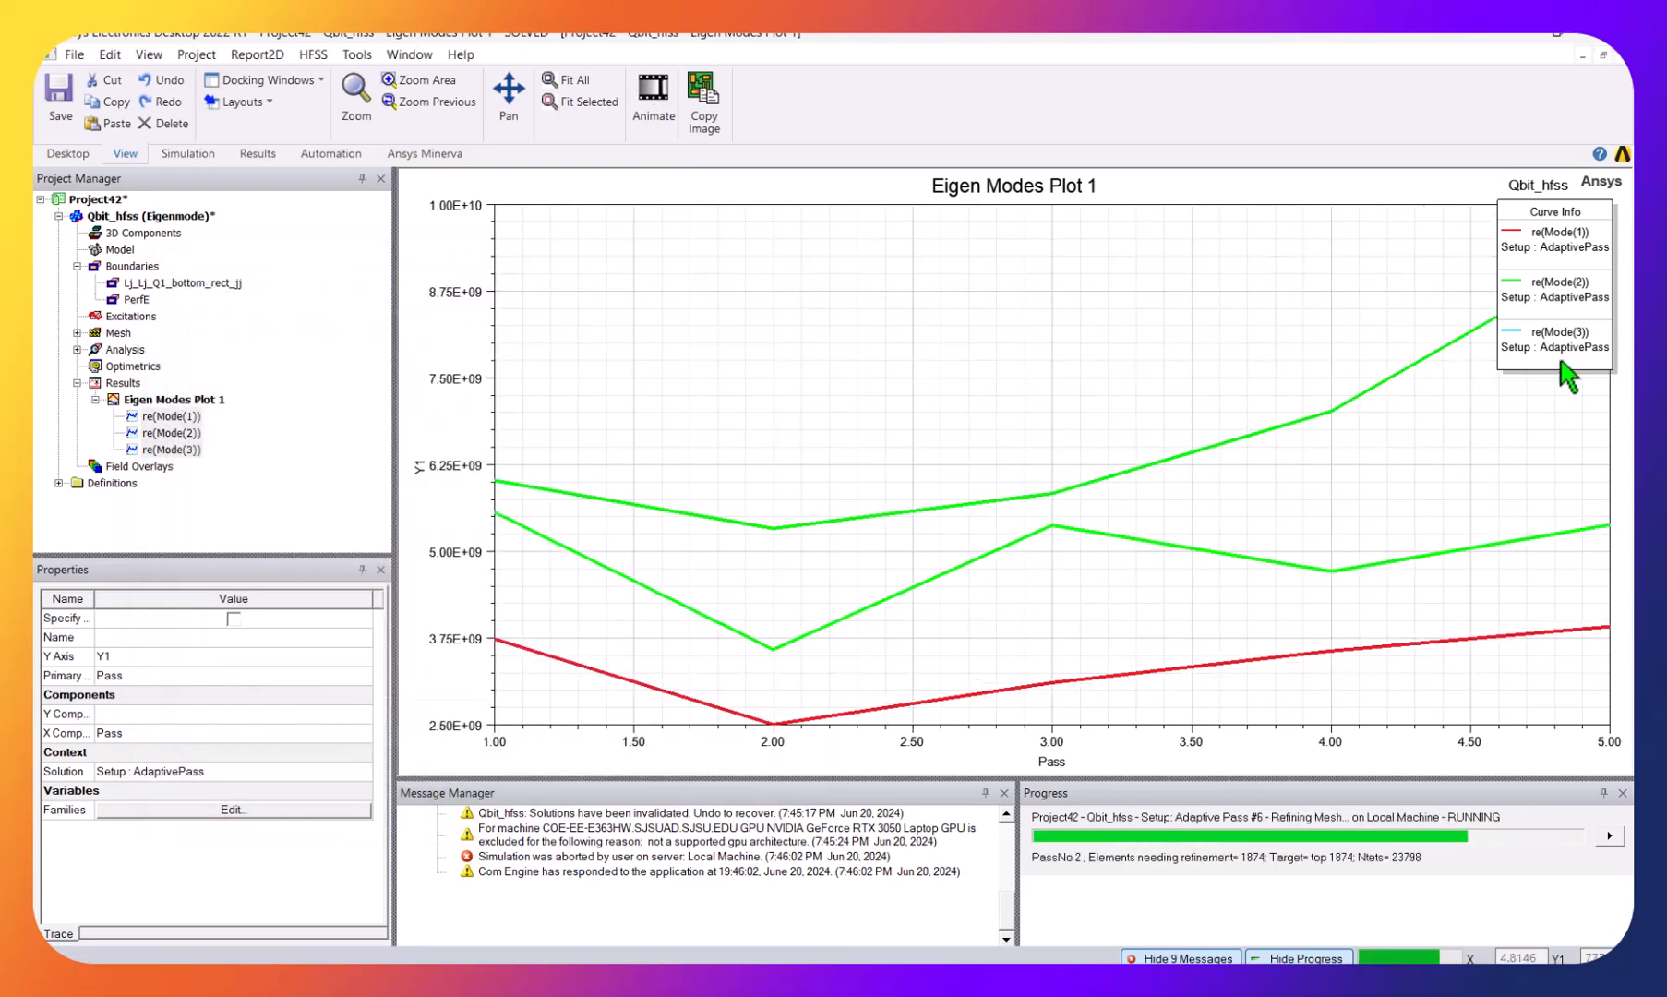
{"action": "left_click_drag", "start_coordinate": [712, 361], "coordinate": [651, 378]}
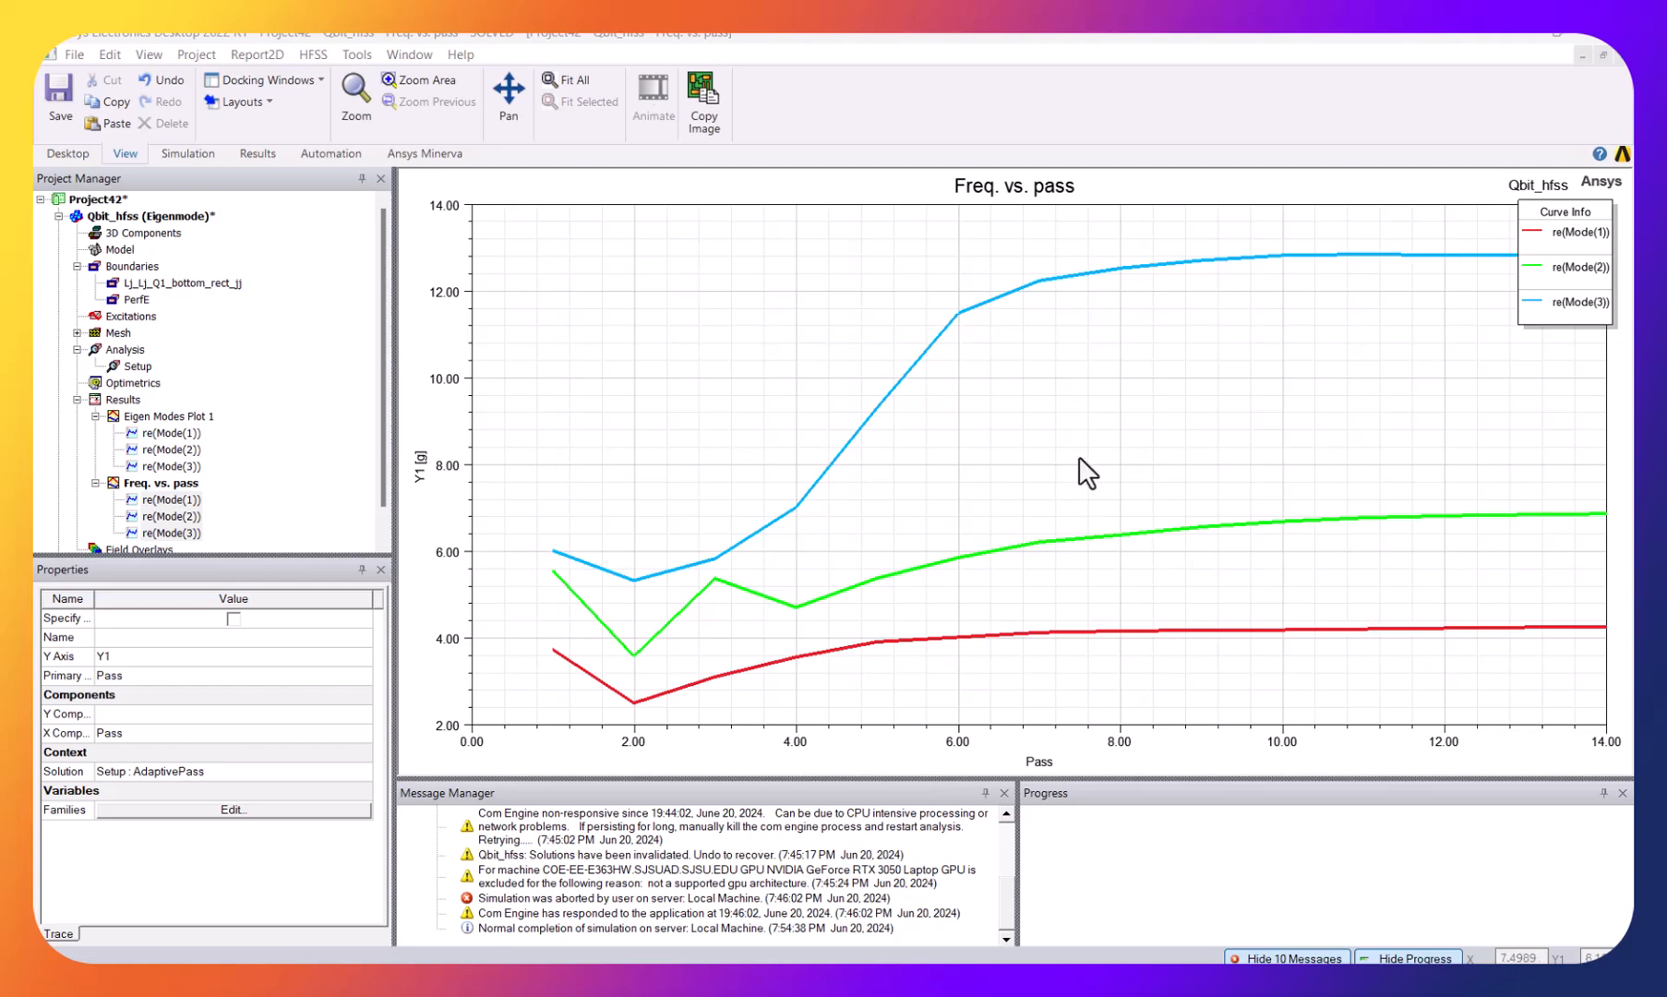
- Add markers at pass 14 on the re(Mode(2)) and re(Mode(1)) curves of the Freq. vs. pass plot
{"action": "right_click", "coordinate": [532, 257]}
{"action": "mouse_move", "coordinate": [625, 268]}
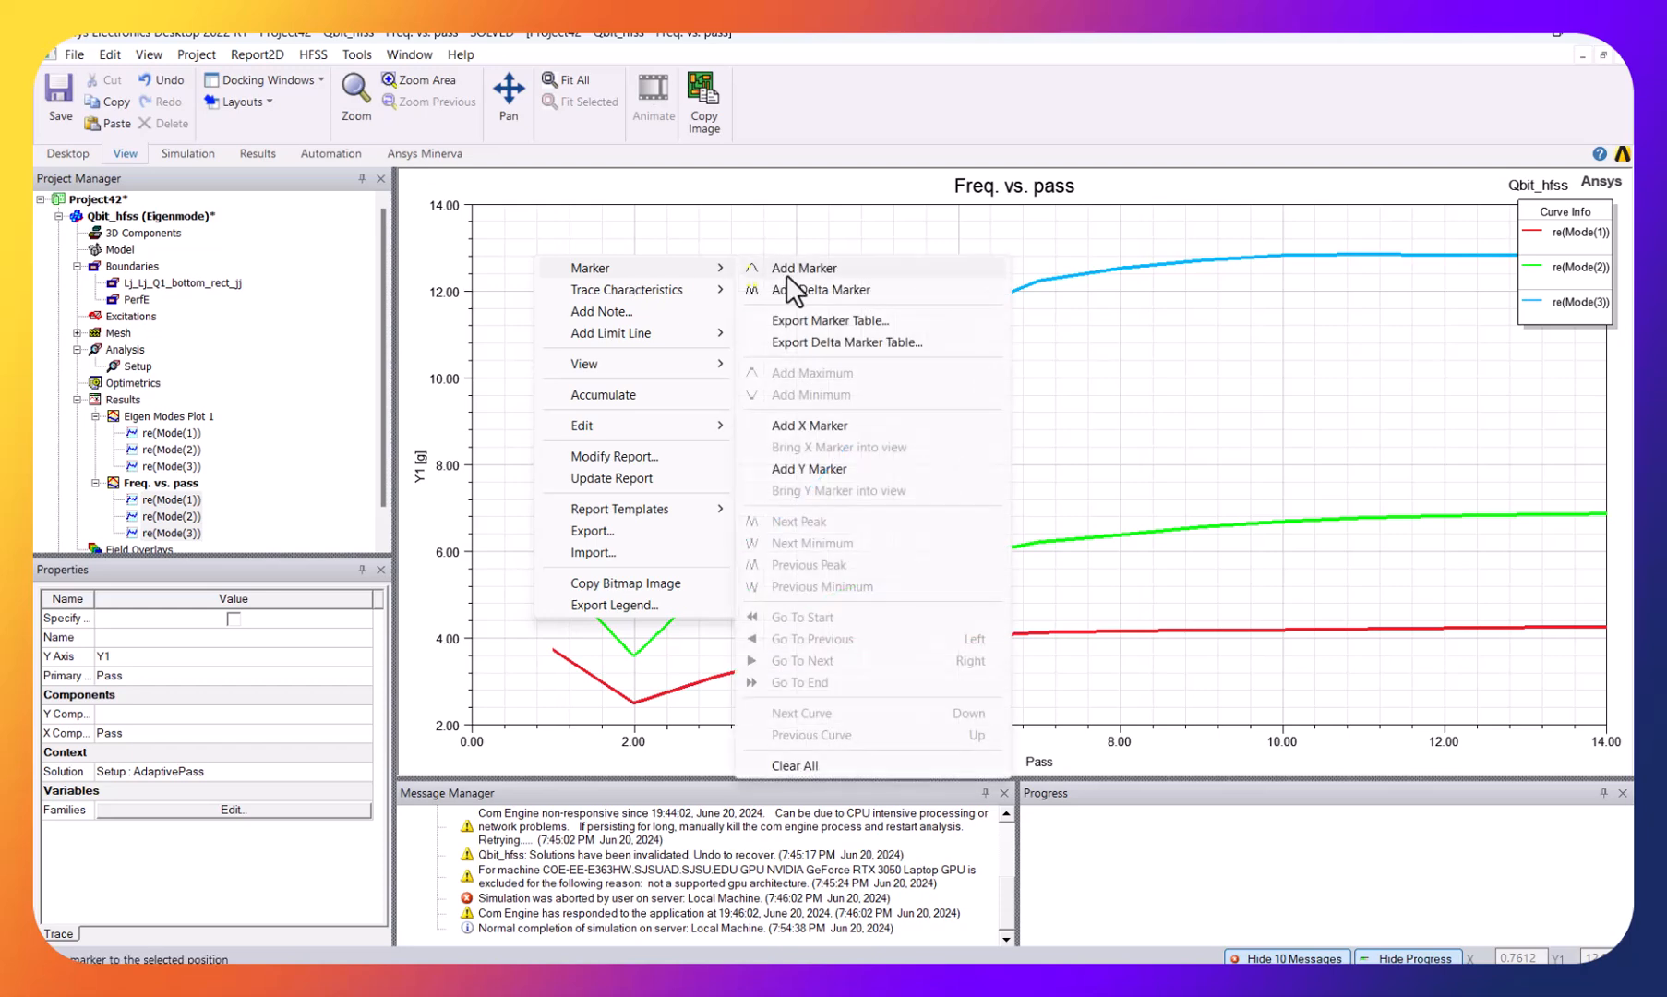
{"action": "left_click", "coordinate": [786, 270]}
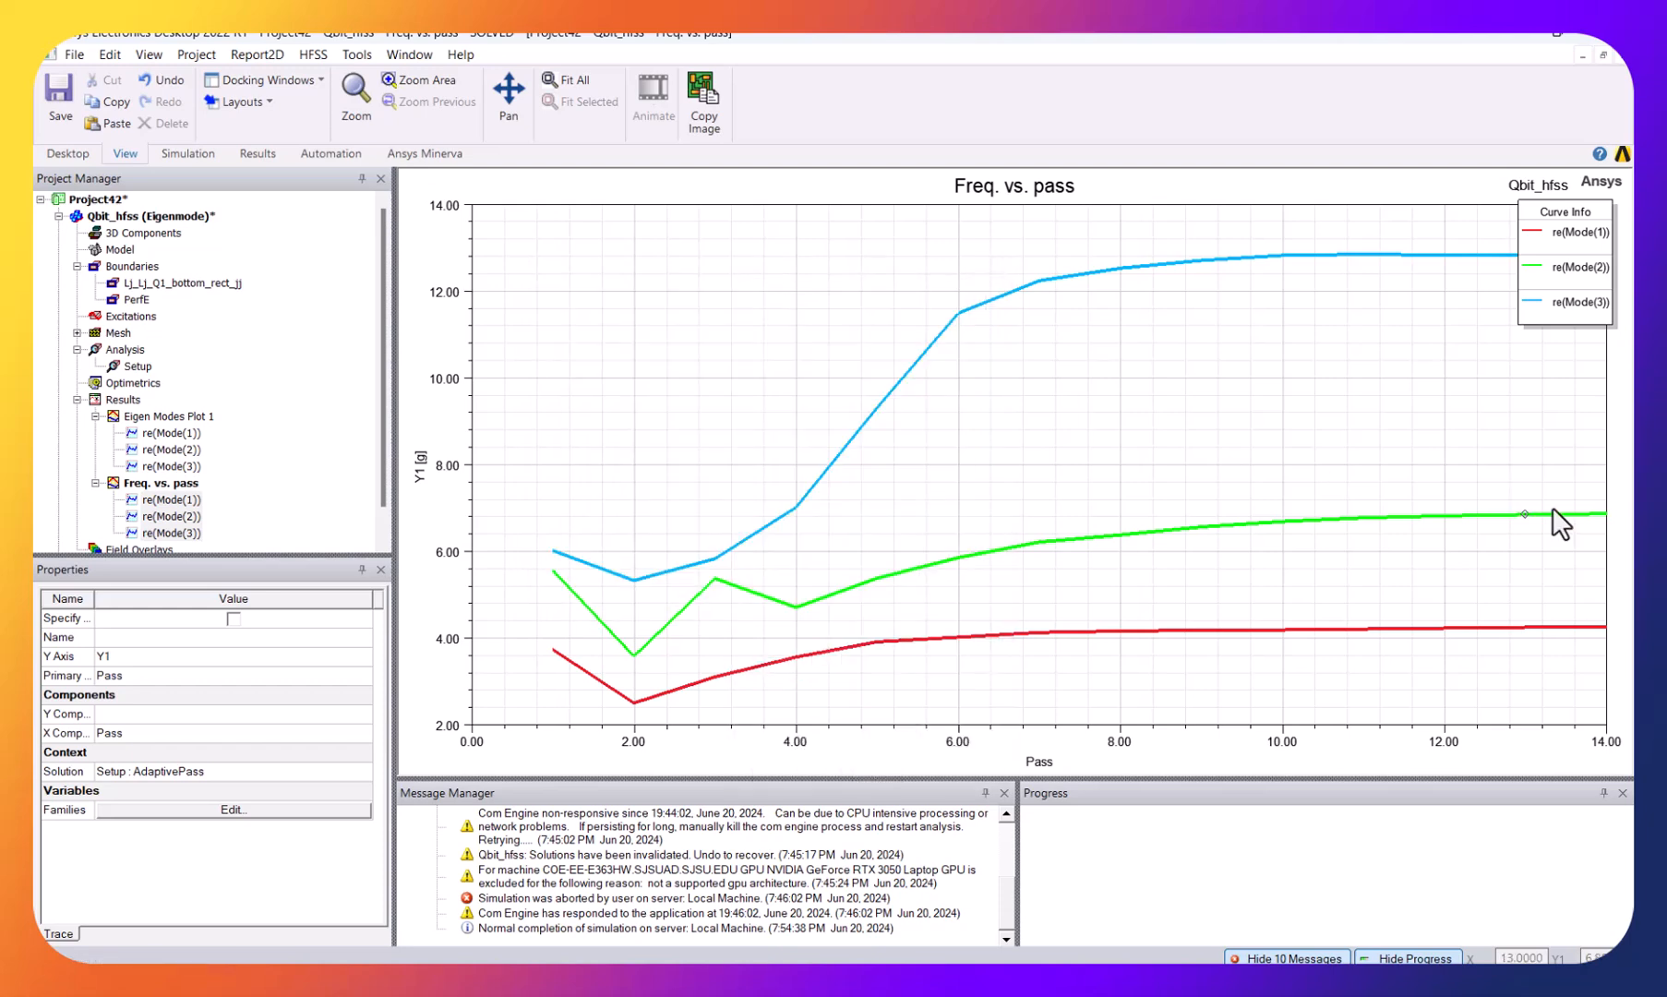
{"action": "left_click", "coordinate": [1605, 522]}
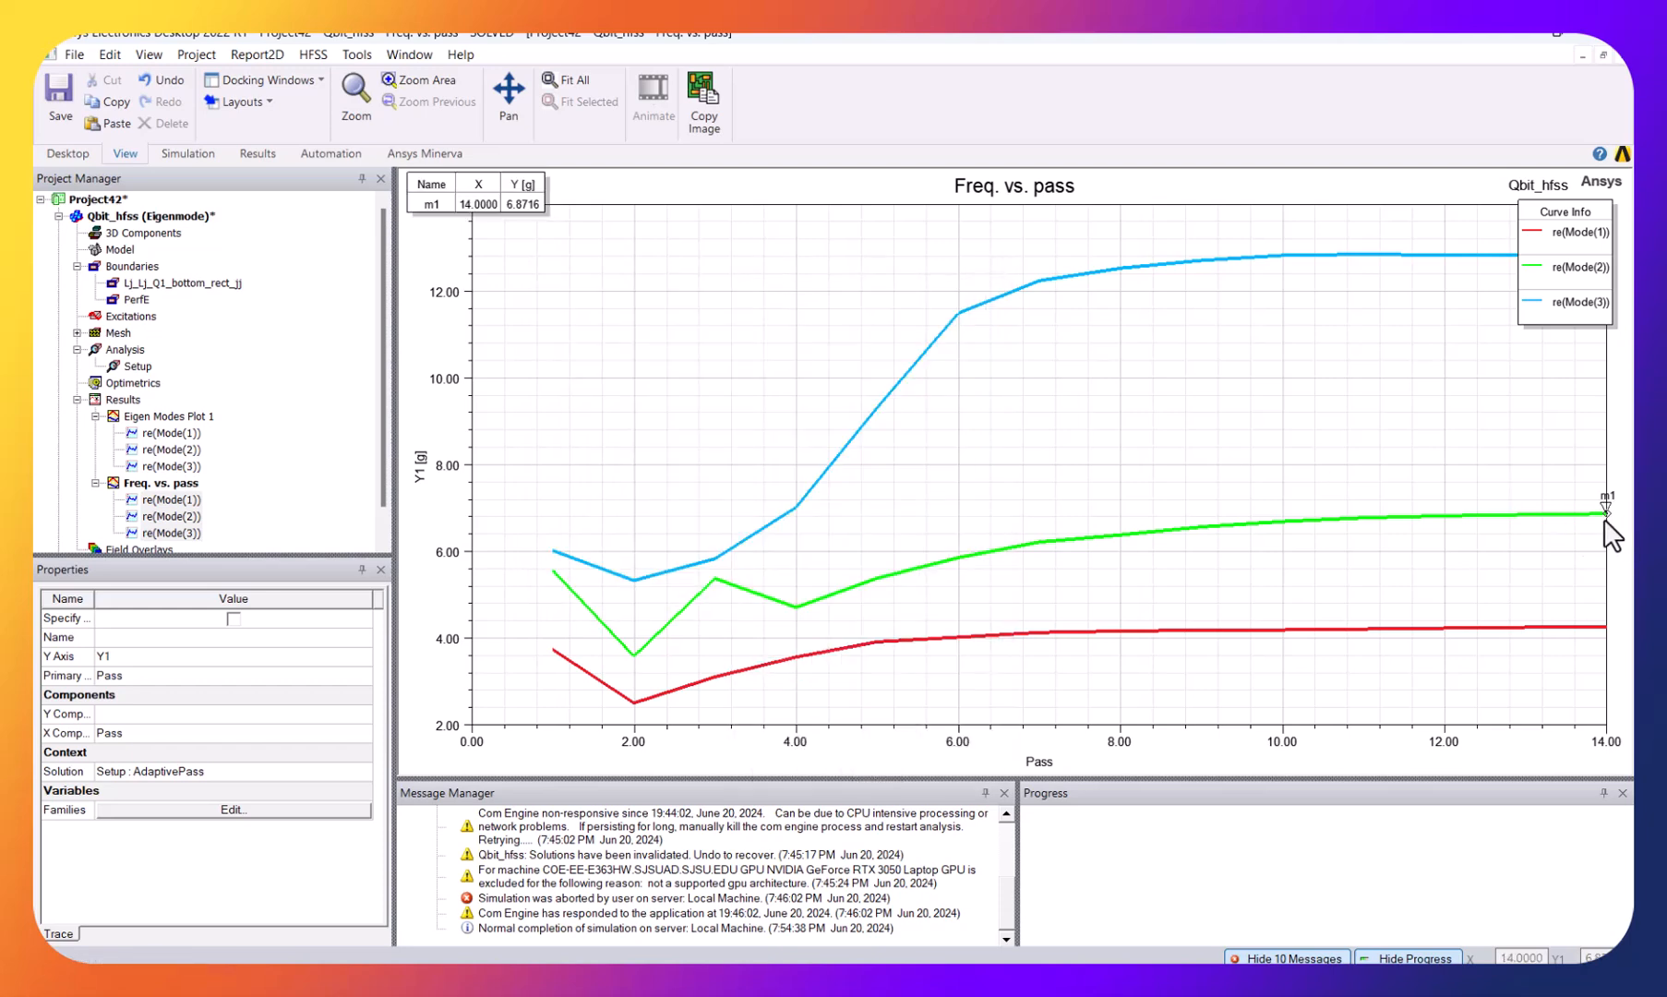
{"action": "left_click", "coordinate": [1605, 627]}
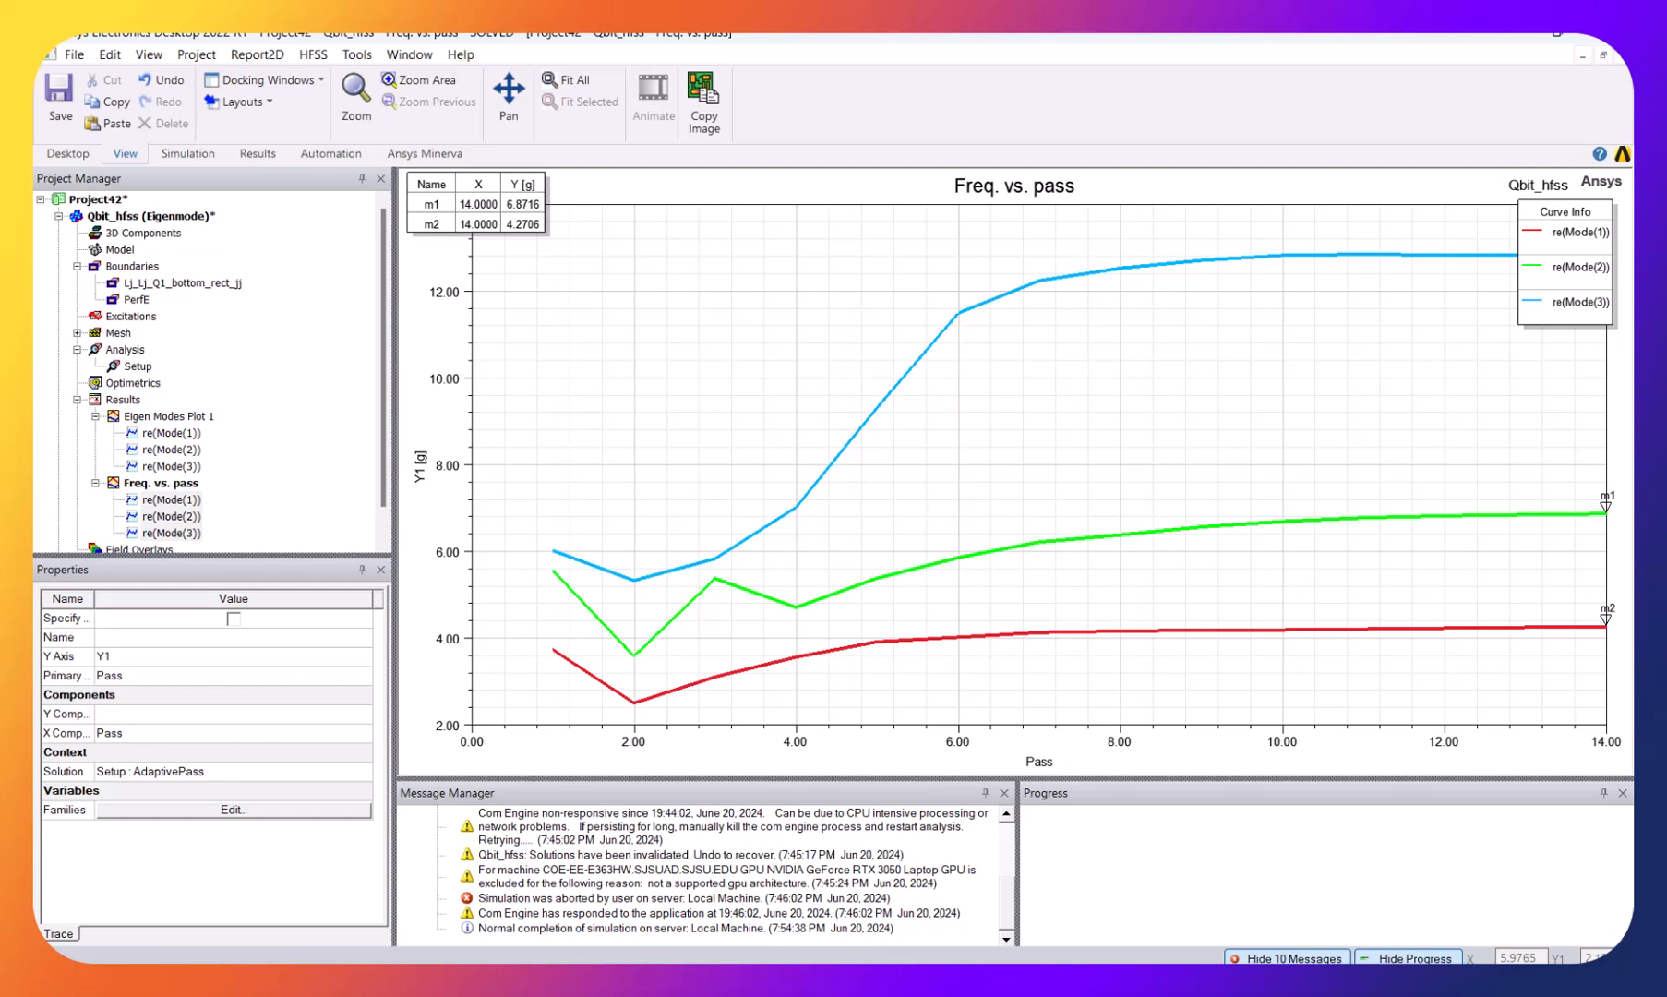
- Switch to Excel, check the target Qubit Frequency and Readout Frequency in the Q1_bottom sheet, and return to Ansys
{"action": "left_click", "coordinate": [951, 880]}
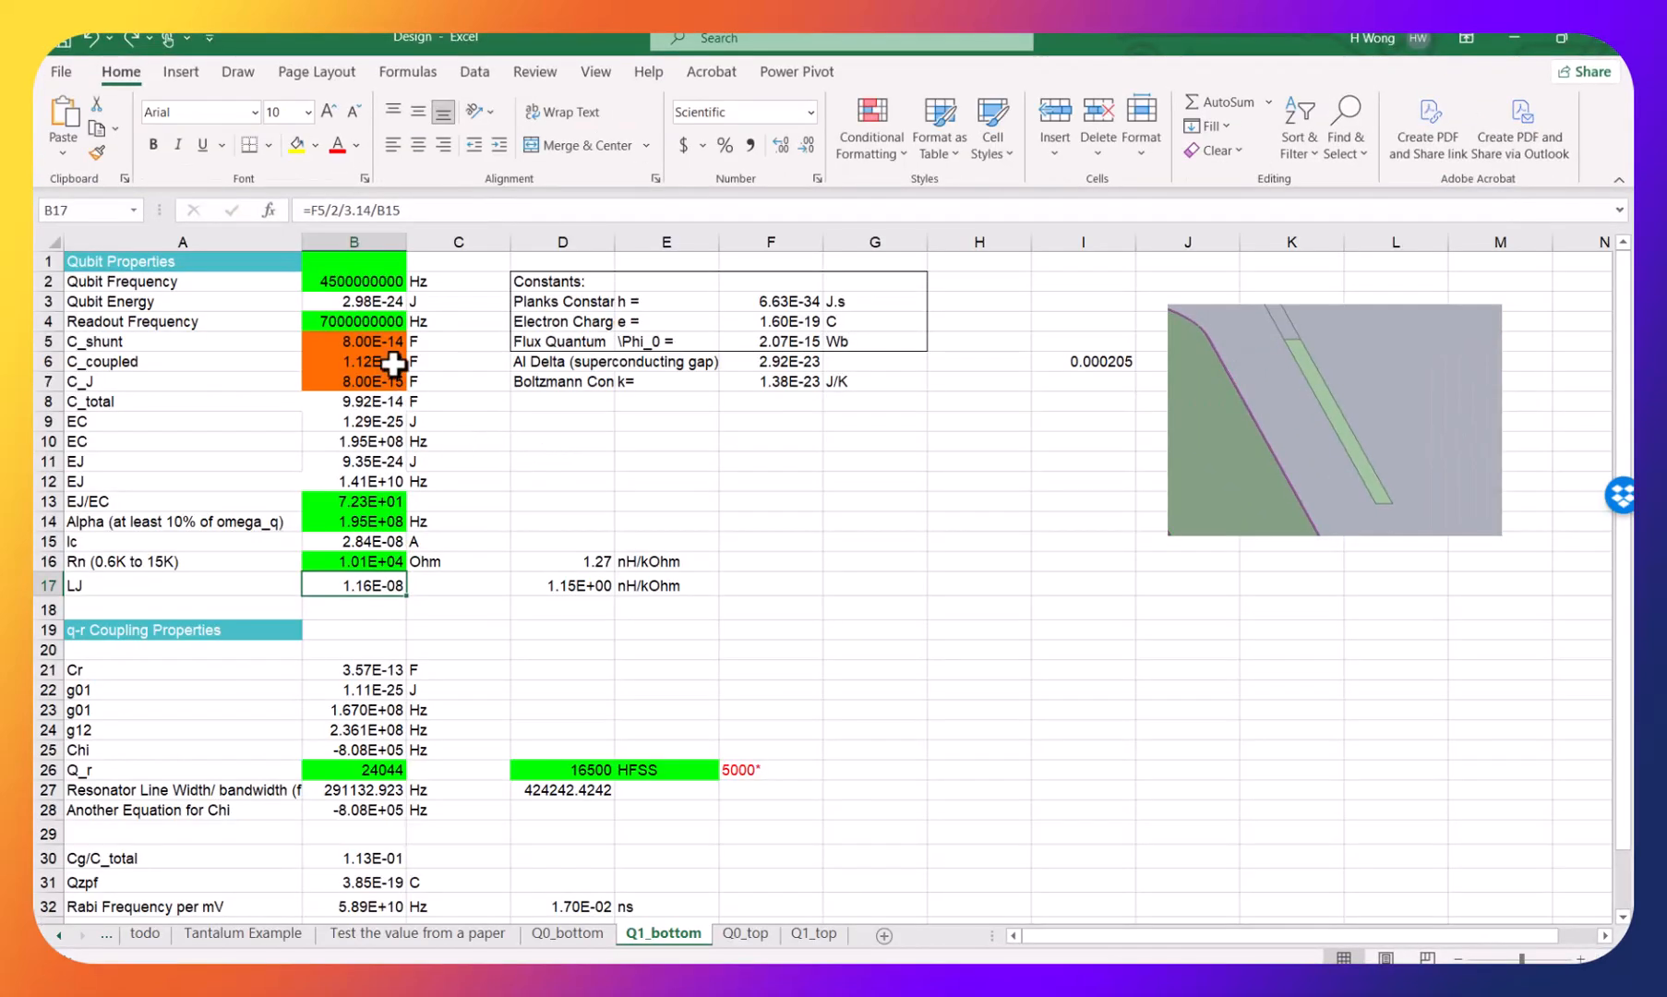
{"action": "left_click", "coordinate": [351, 278]}
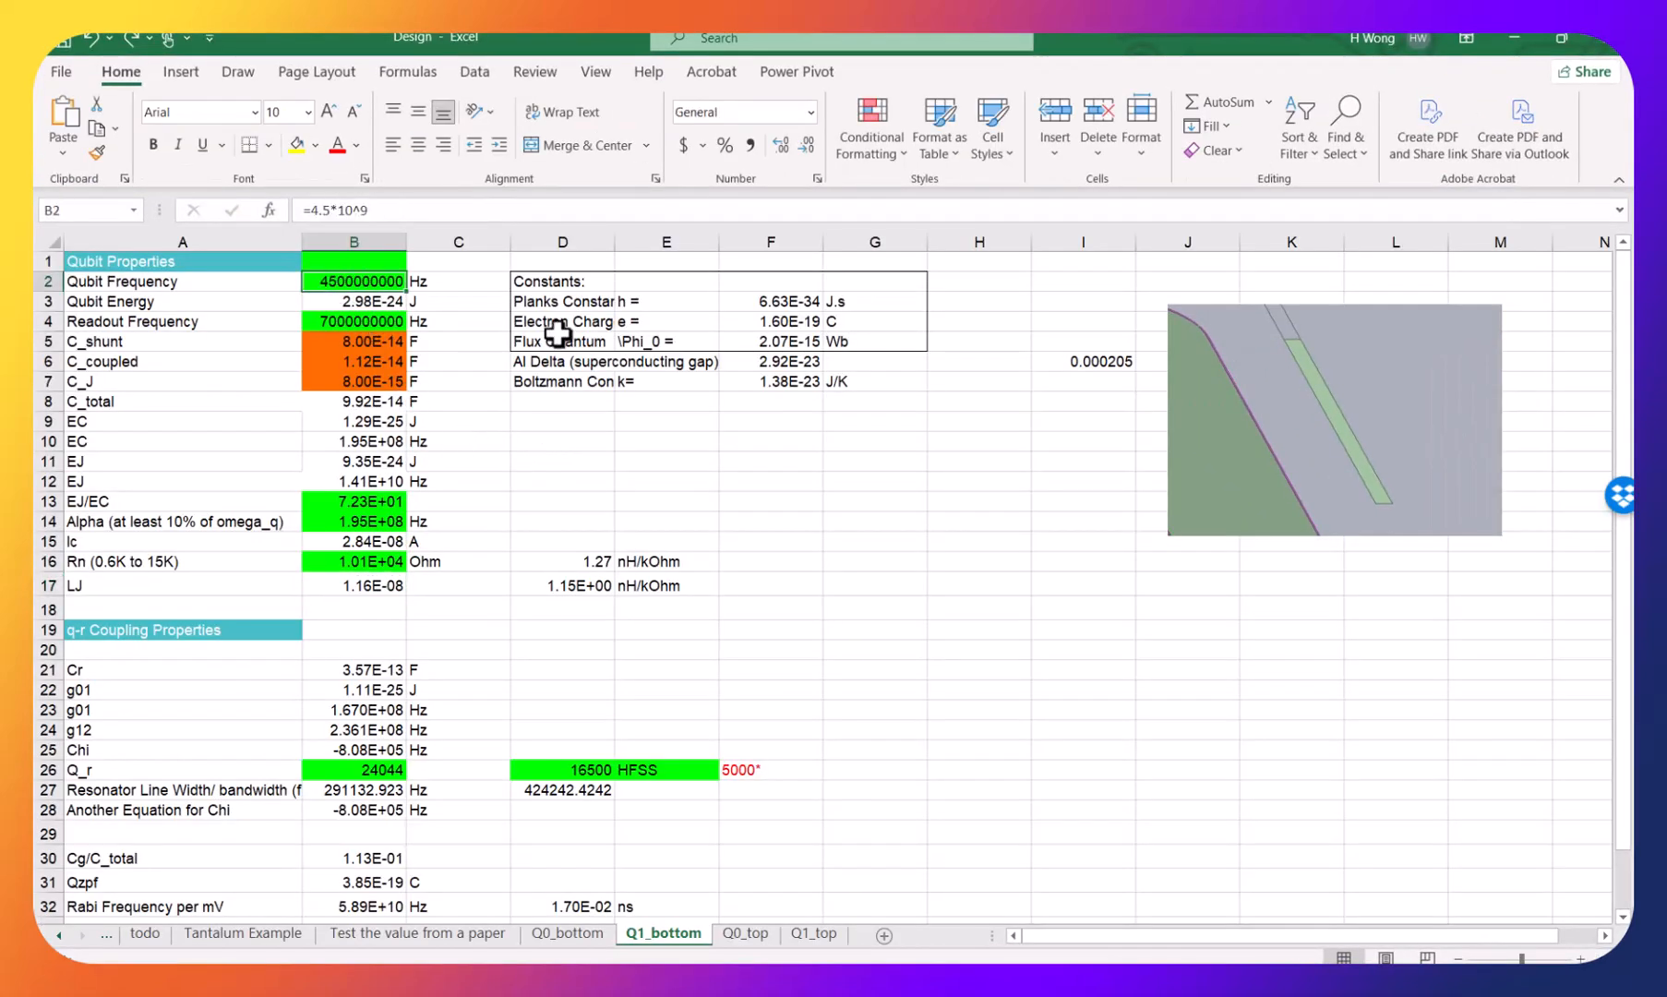
{"action": "left_click", "coordinate": [360, 322]}
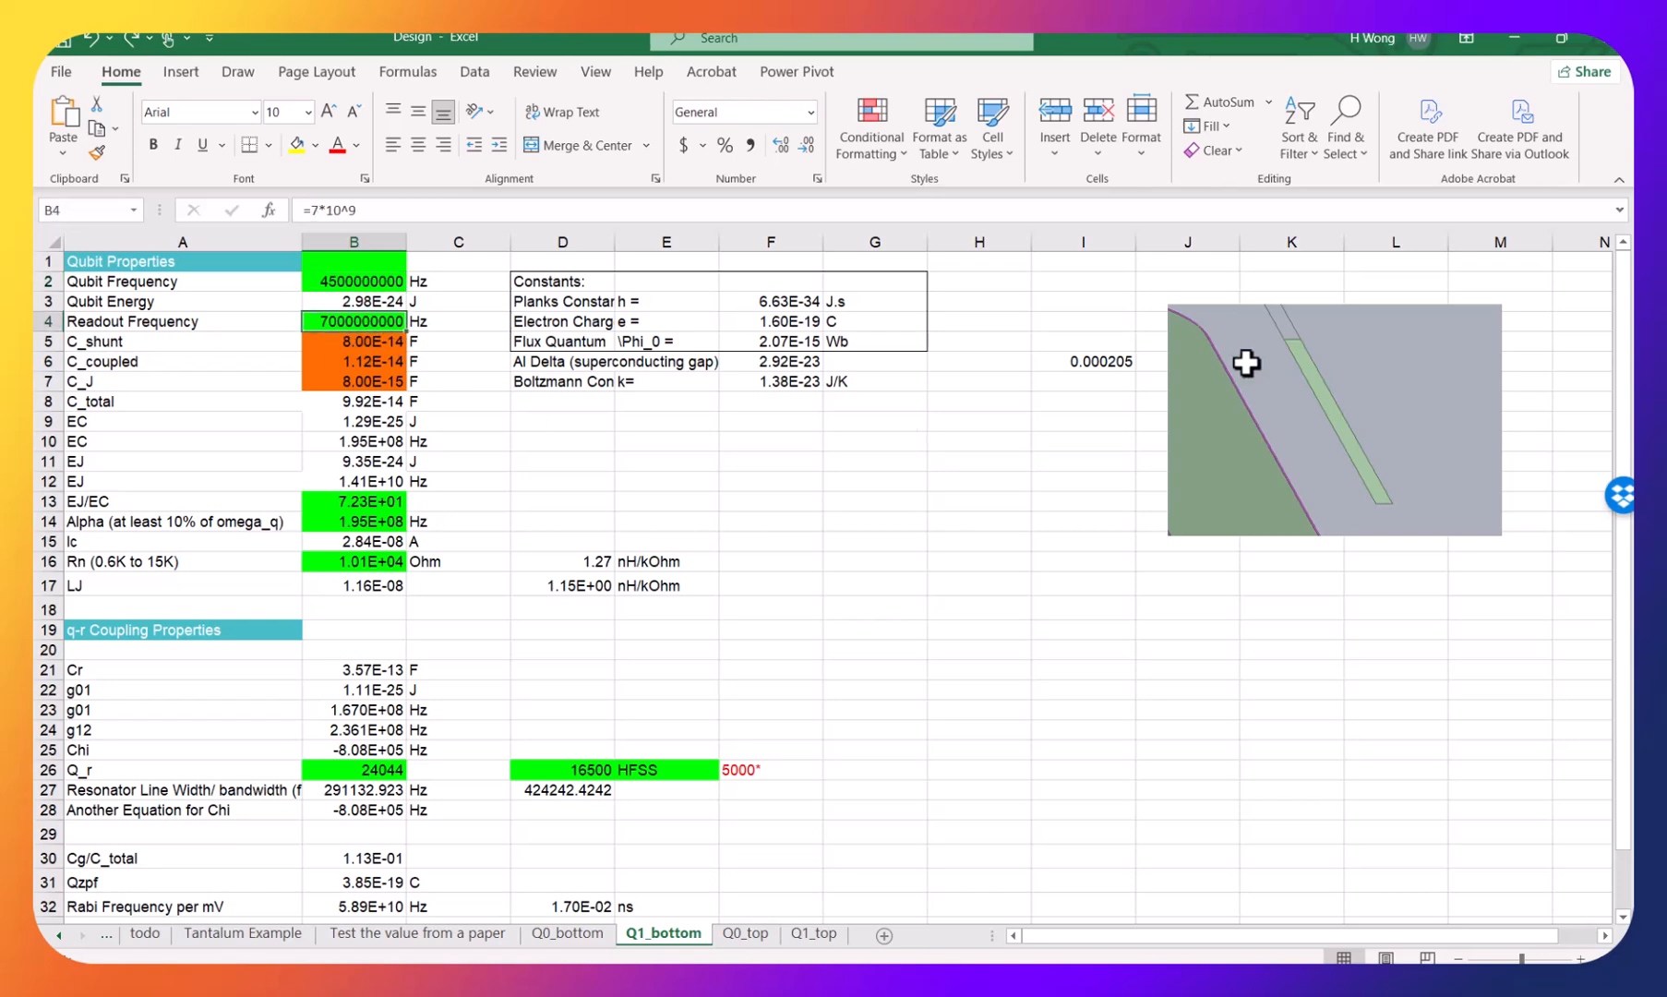
{"action": "left_click", "coordinate": [1513, 45]}
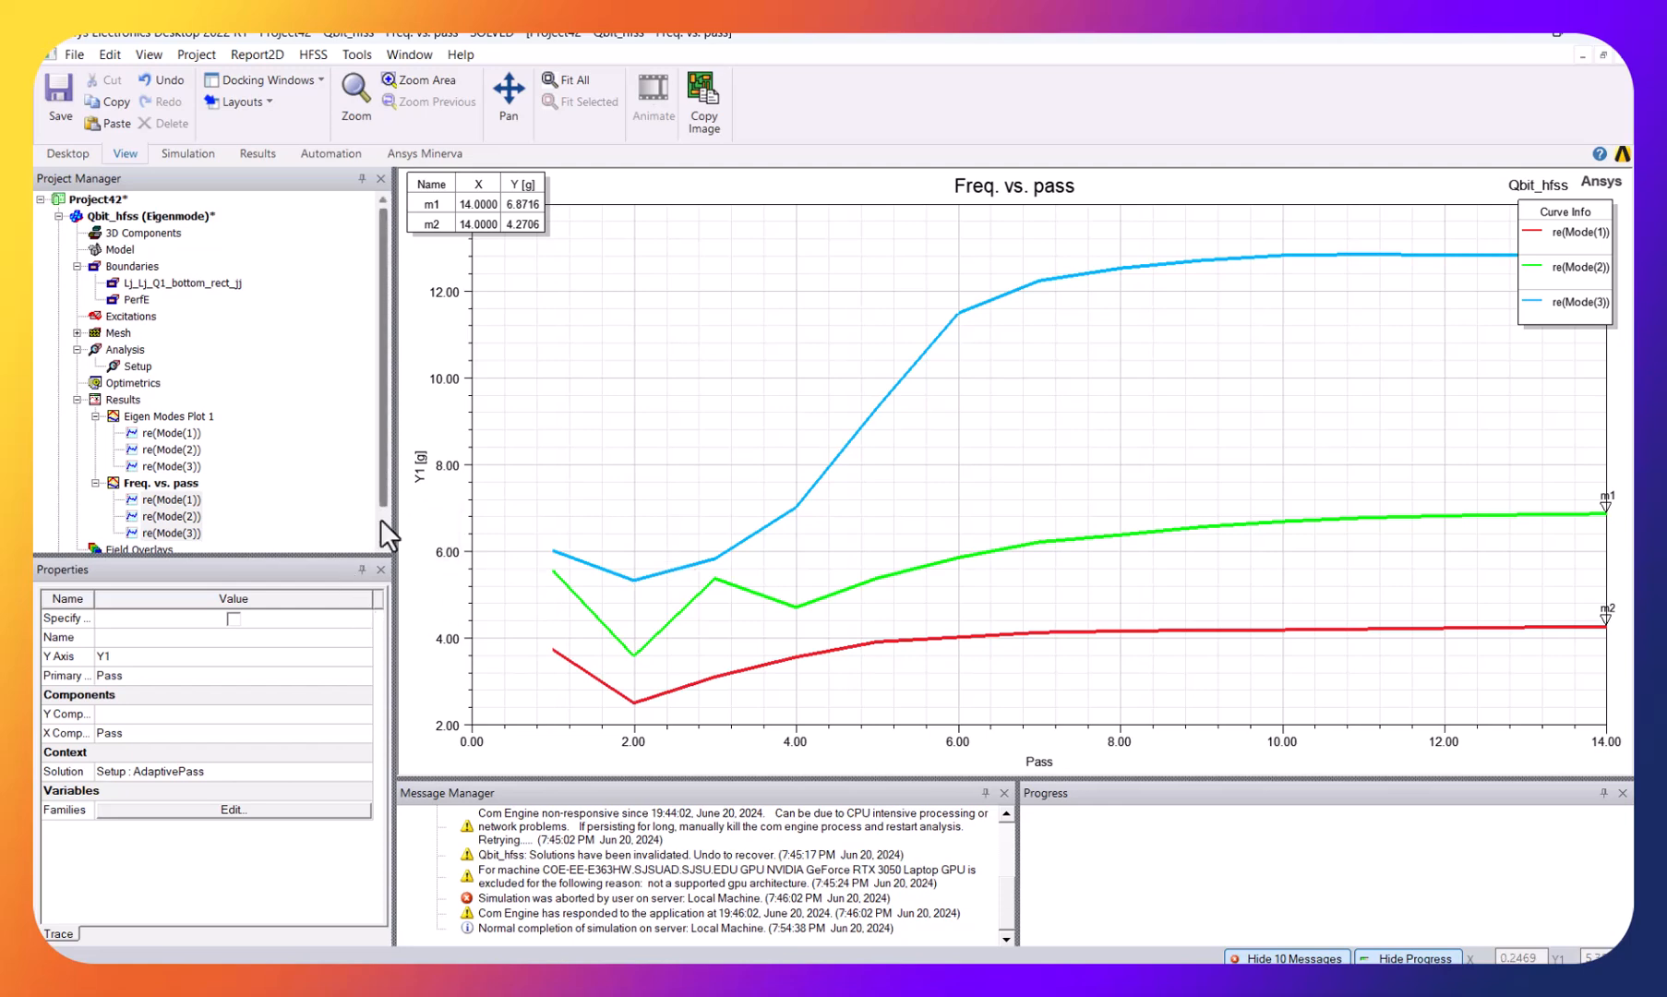
- Open the Qbit_hfss 3D model and select all objects except the sample_holder vacuum solid
{"action": "scroll", "coordinate": [381, 520], "scroll_direction": "down", "scroll_amount": 1}
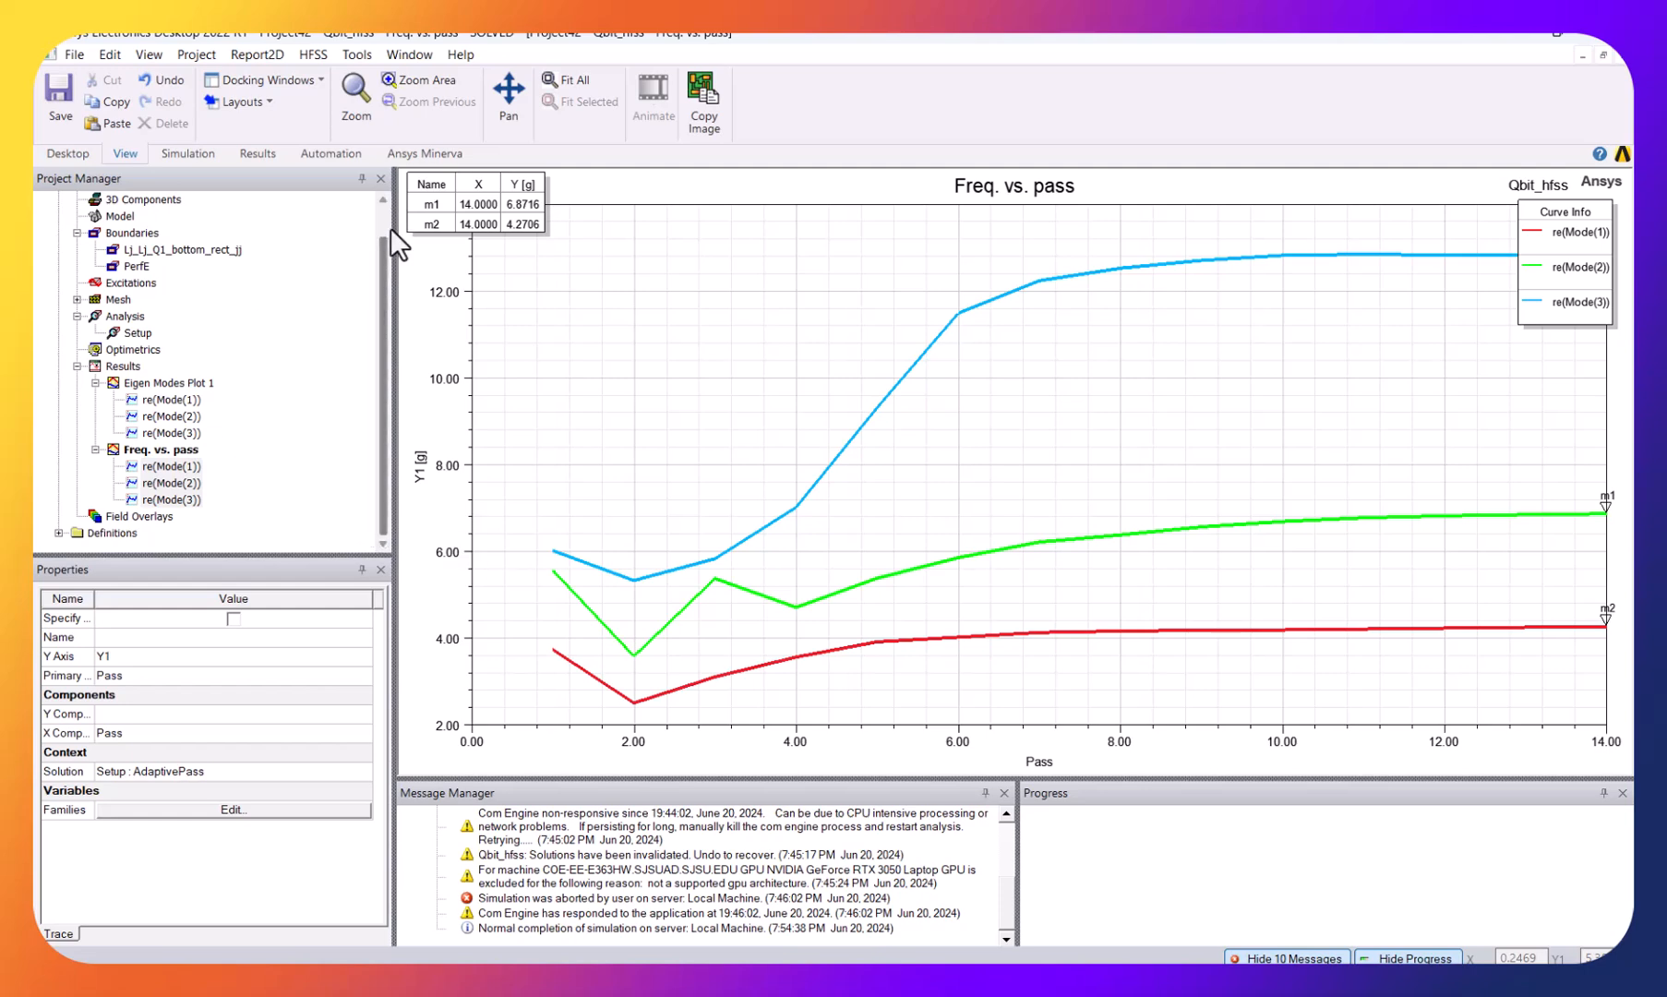
{"action": "scroll", "coordinate": [384, 242], "scroll_direction": "up", "scroll_amount": 1}
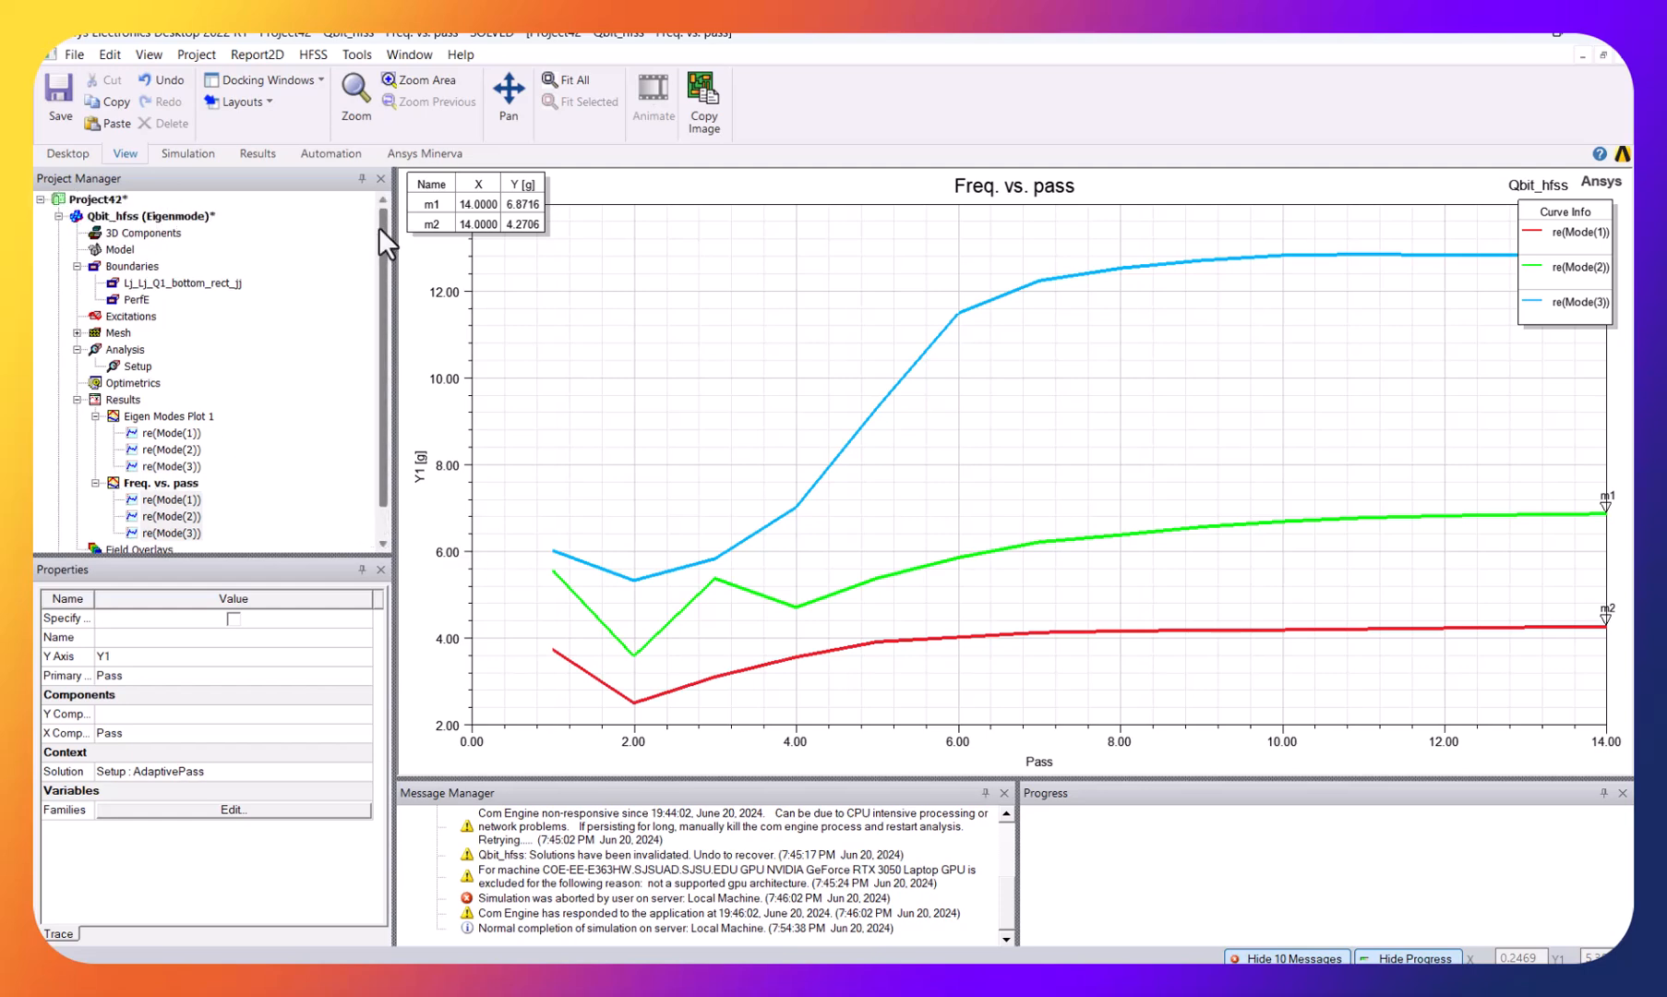
{"action": "double_click", "coordinate": [145, 217]}
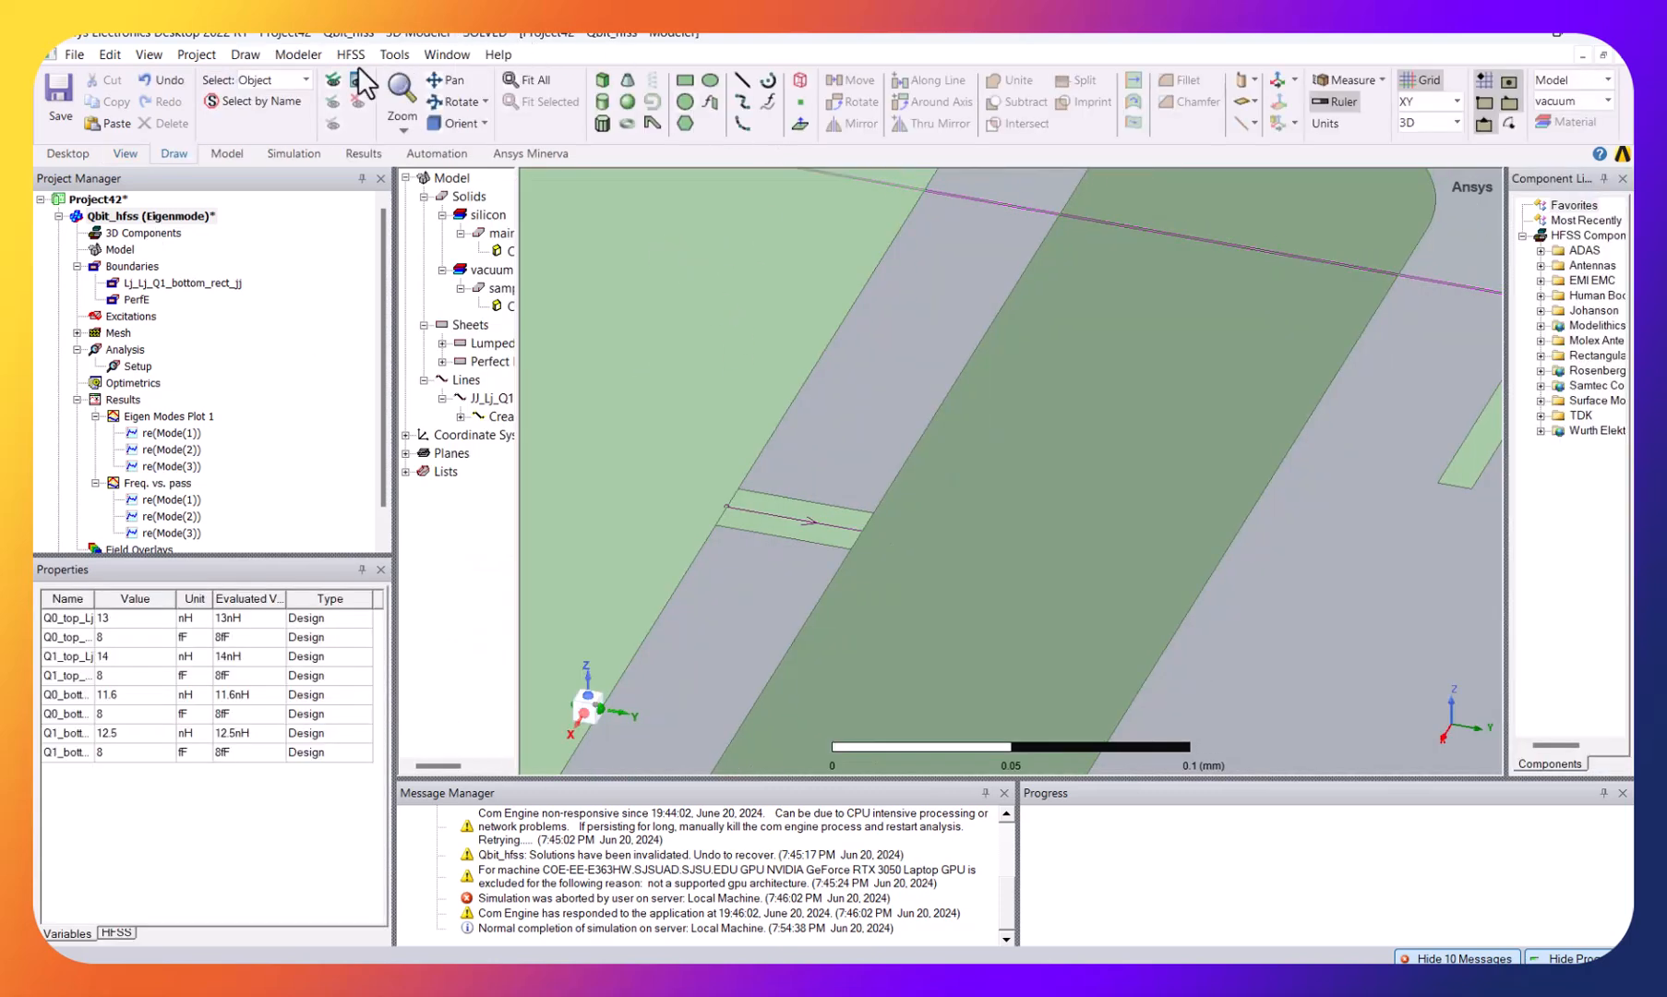
{"action": "left_click", "coordinate": [526, 80]}
{"action": "left_click_drag", "start_coordinate": [620, 187], "coordinate": [1442, 773]}
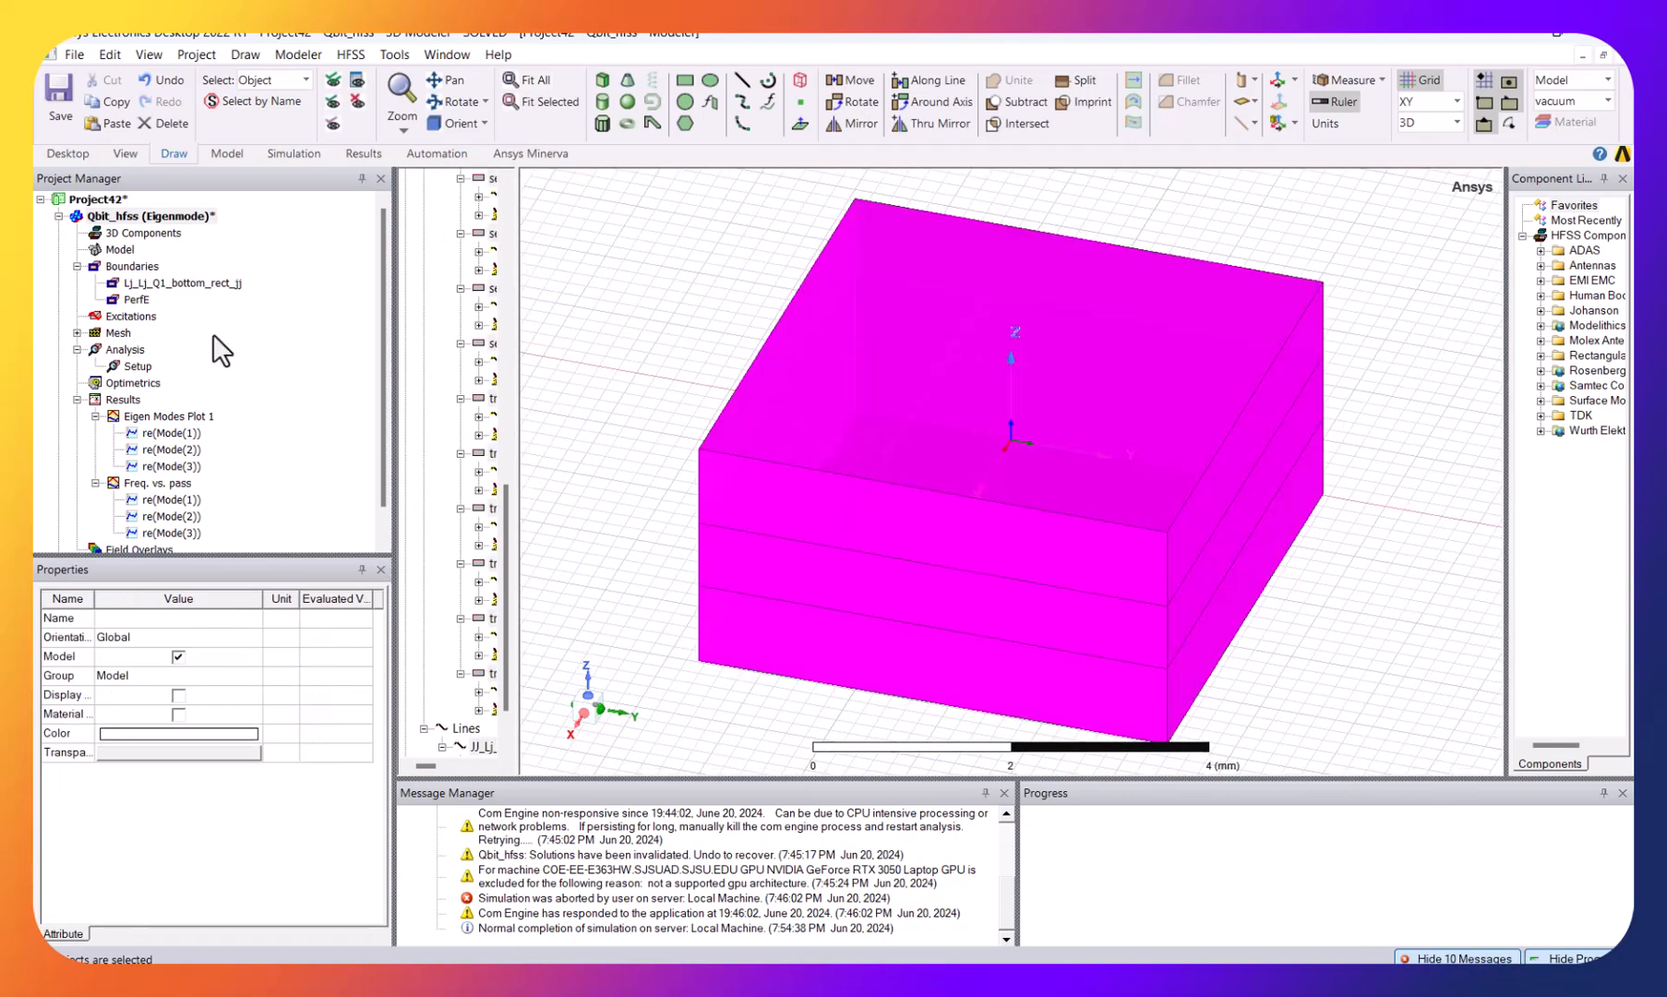
{"action": "left_click_drag", "start_coordinate": [520, 242], "coordinate": [675, 232]}
{"action": "scroll", "coordinate": [675, 221], "scroll_direction": "up", "scroll_amount": 5}
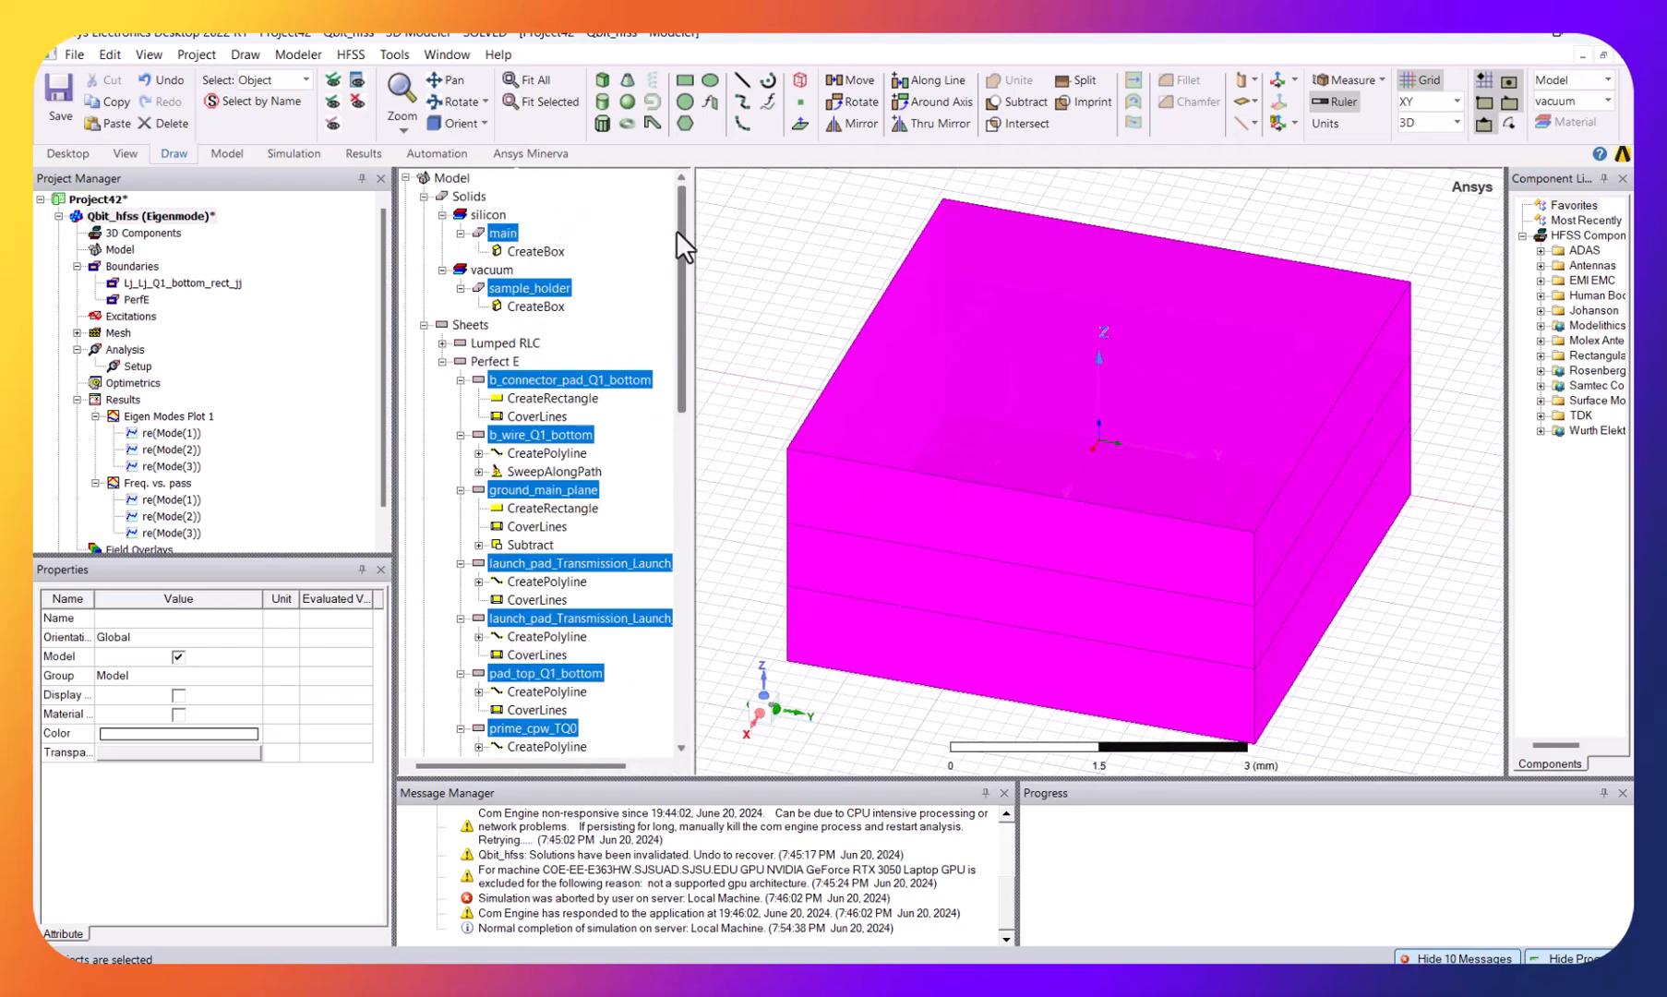
{"action": "left_click", "coordinate": [526, 288], "text": "ctrl"}
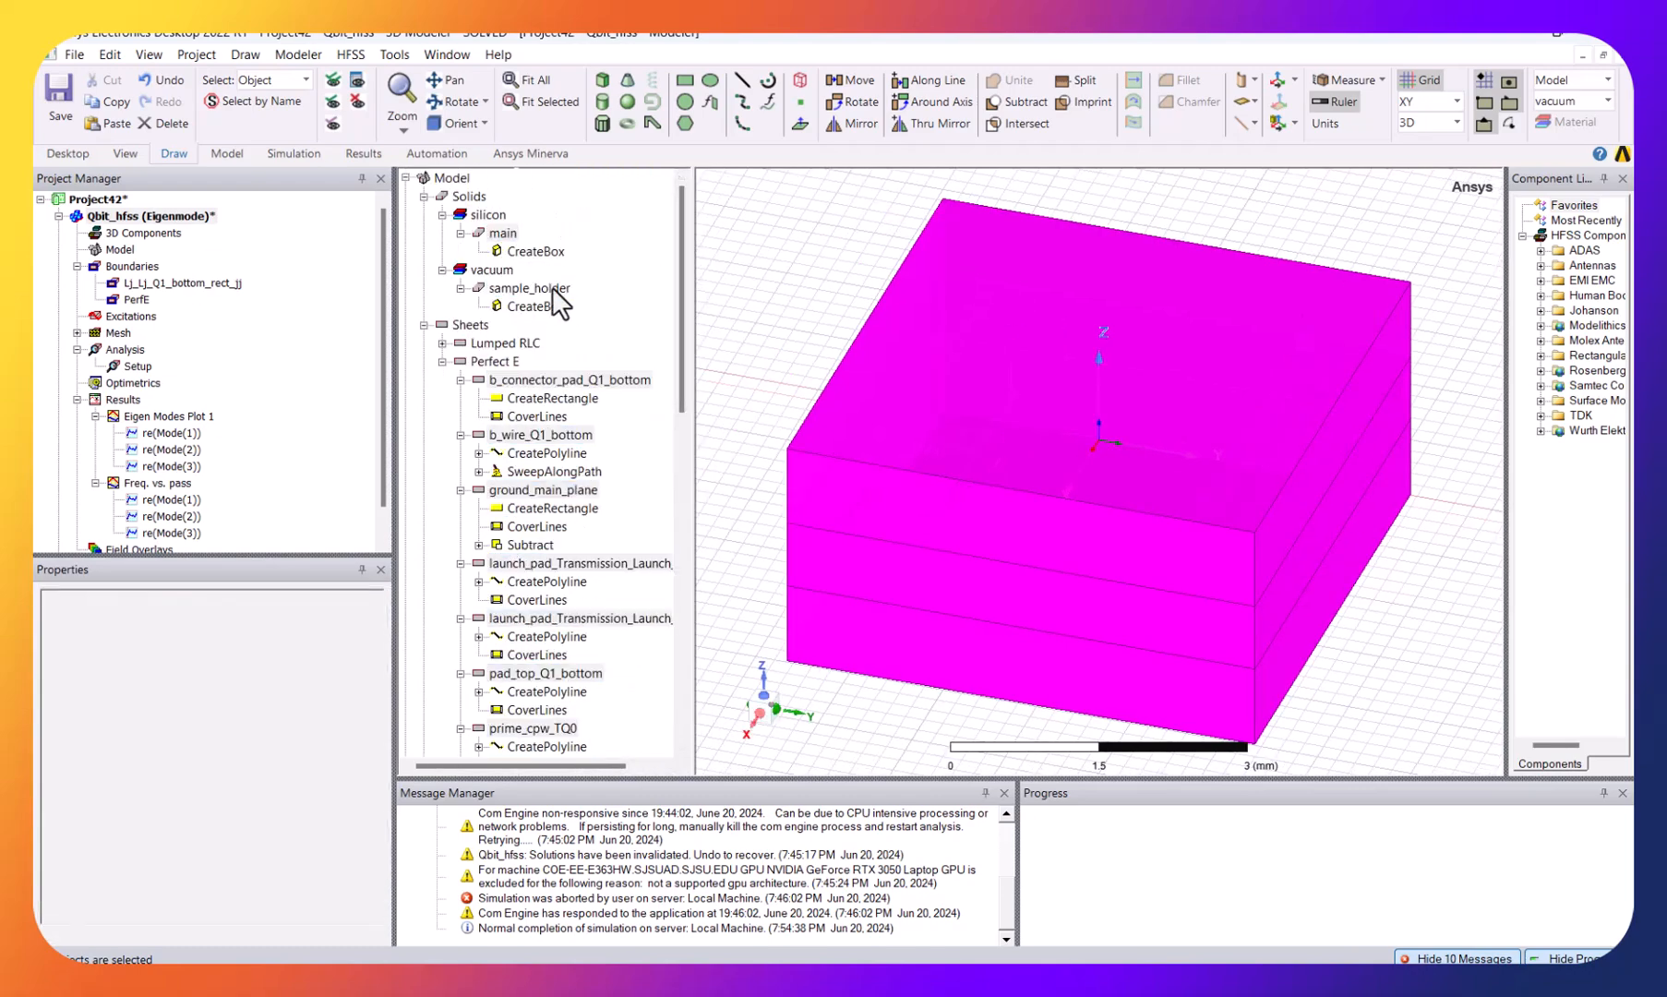
- Create an E field plot on the selected silicon substrate and metal sheets
{"action": "right_click", "coordinate": [502, 236]}
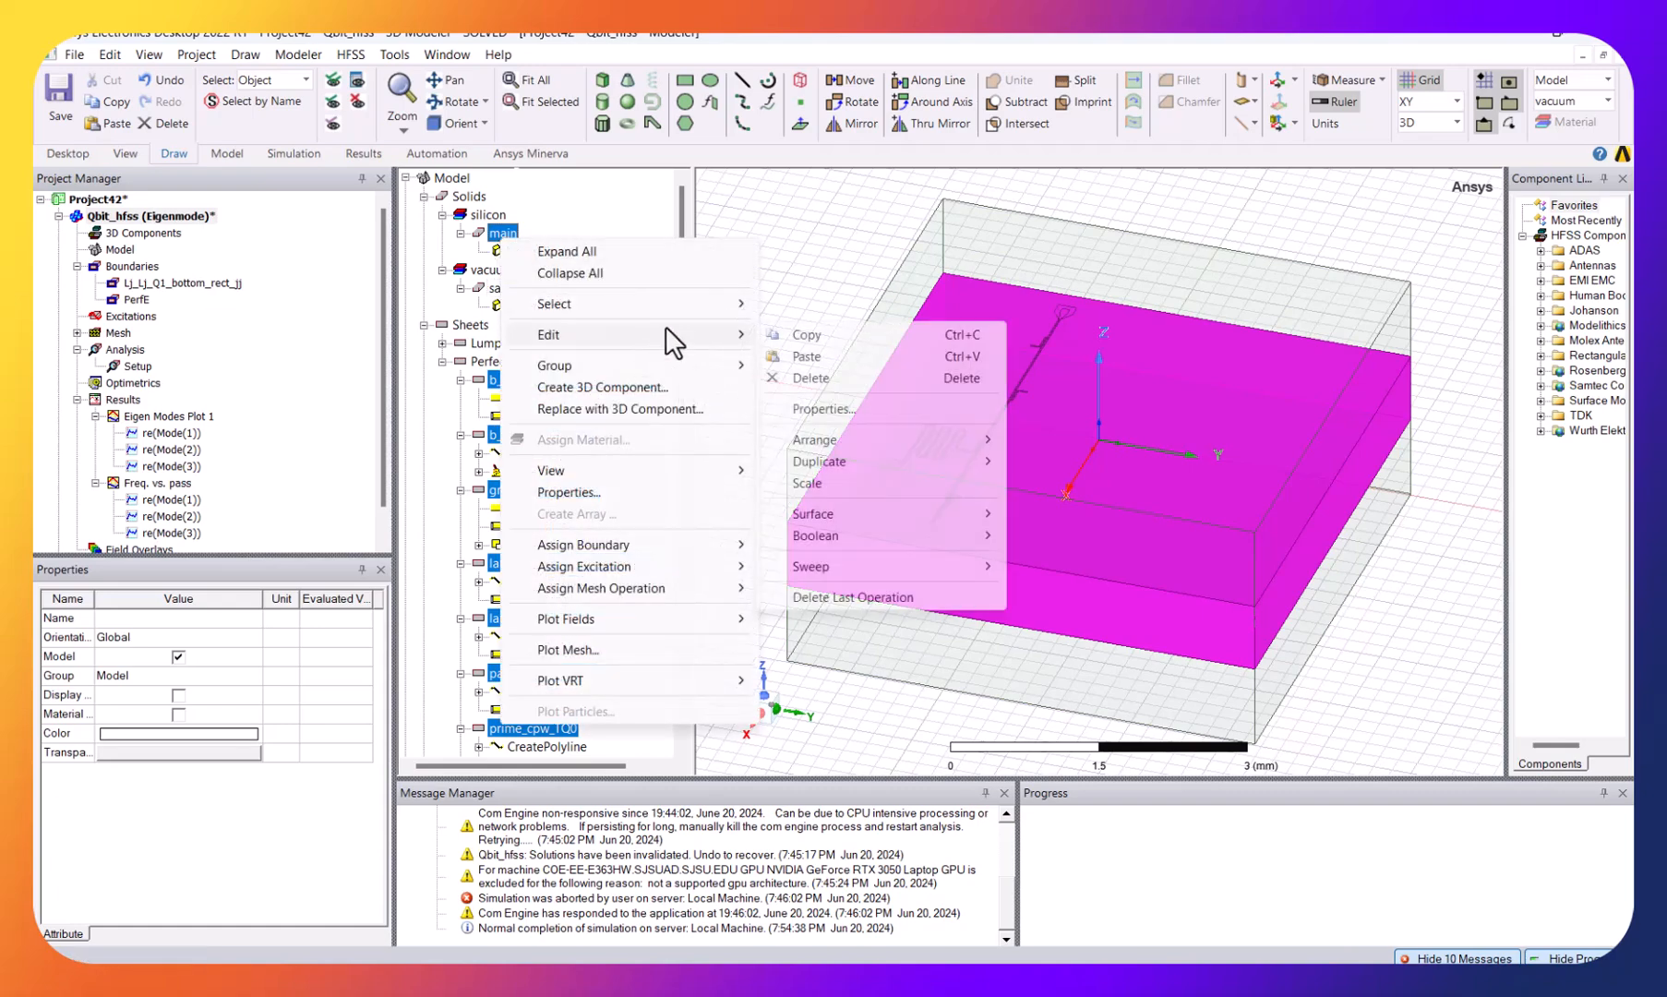
{"action": "mouse_move", "coordinate": [701, 621]}
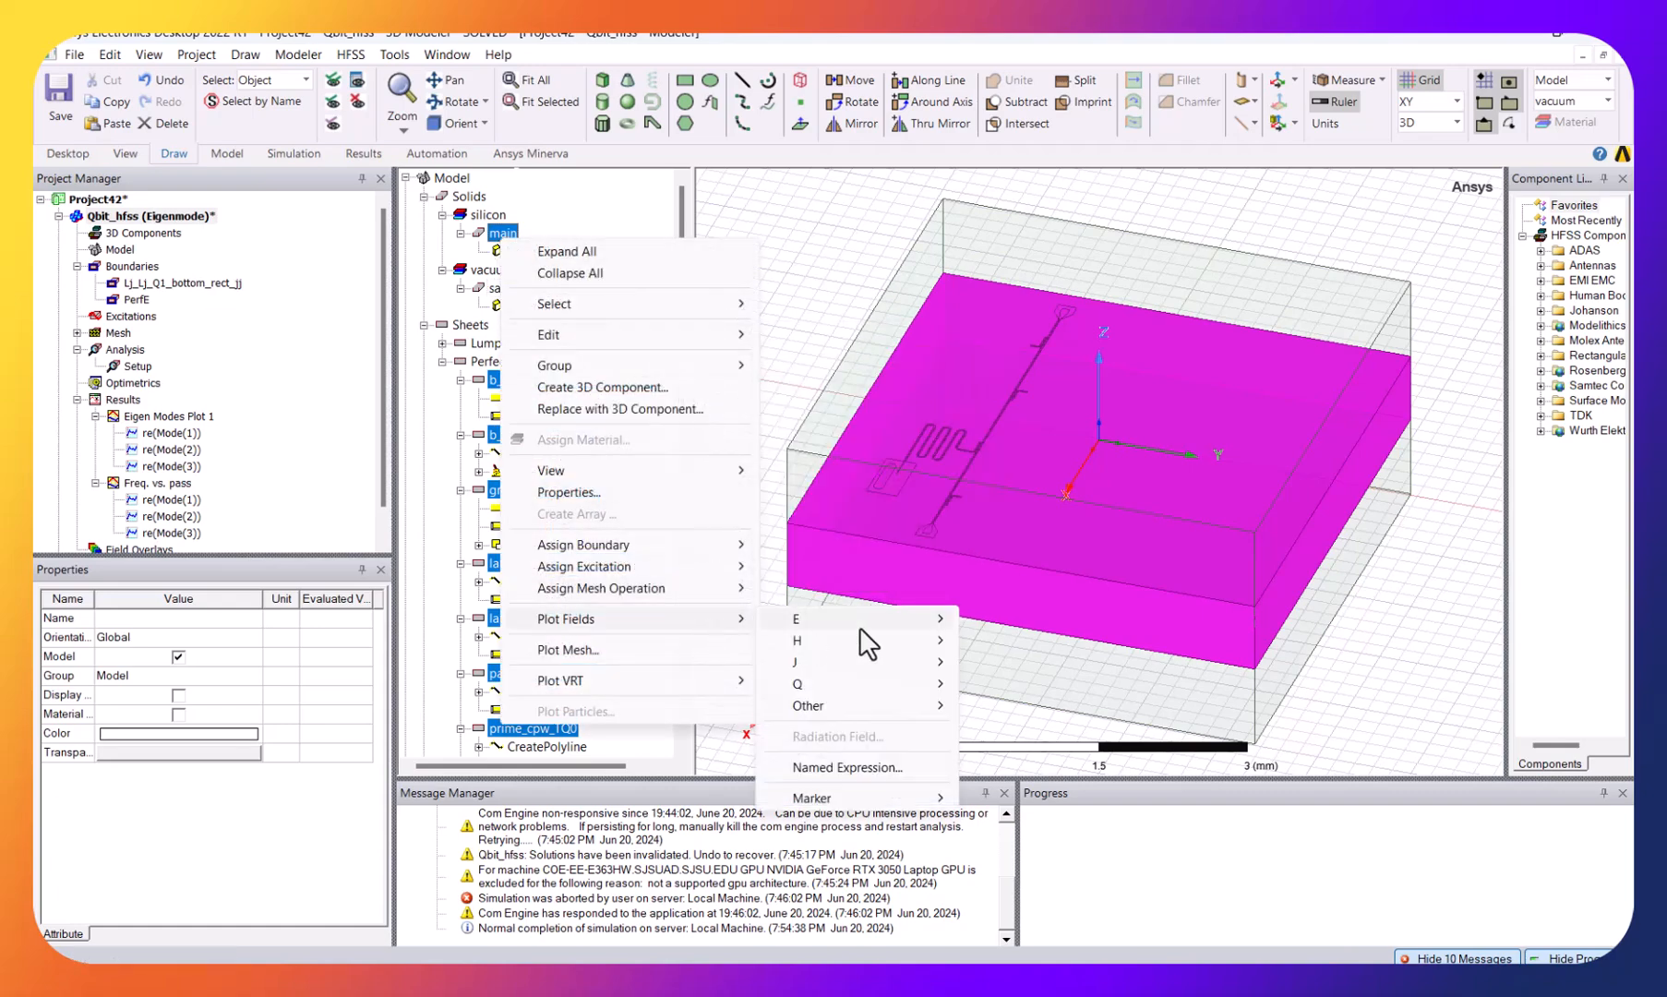
{"action": "mouse_move", "coordinate": [859, 624]}
{"action": "left_click", "coordinate": [1009, 616]}
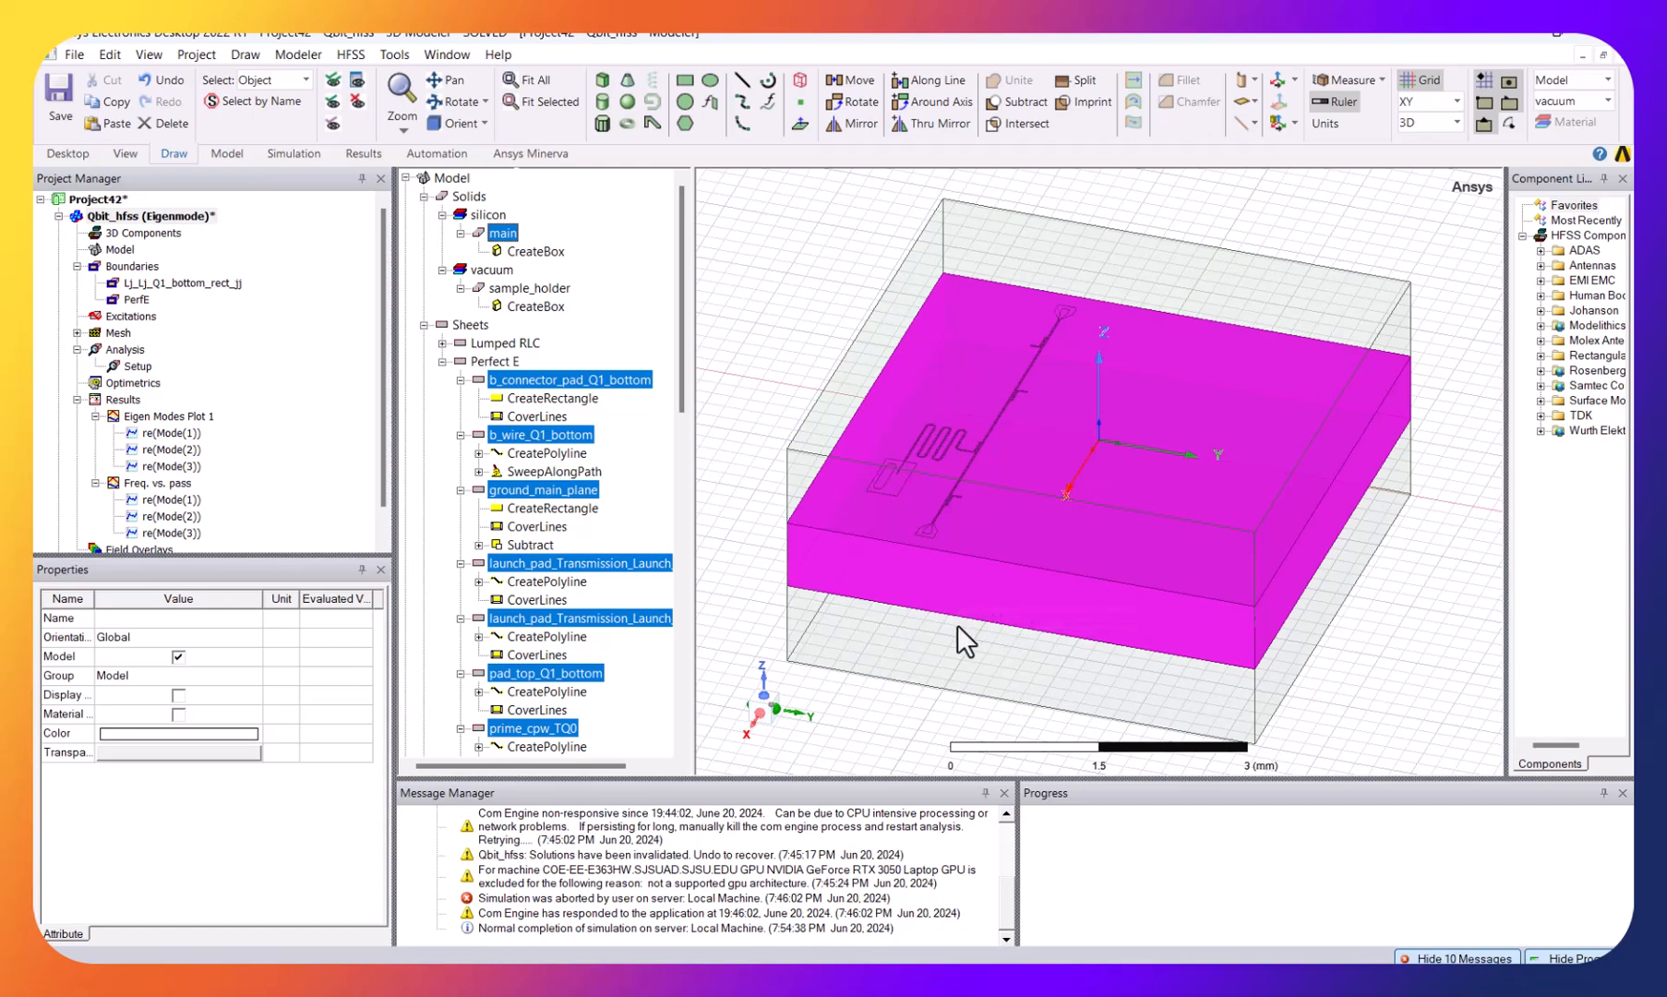
{"action": "left_click", "coordinate": [817, 690]}
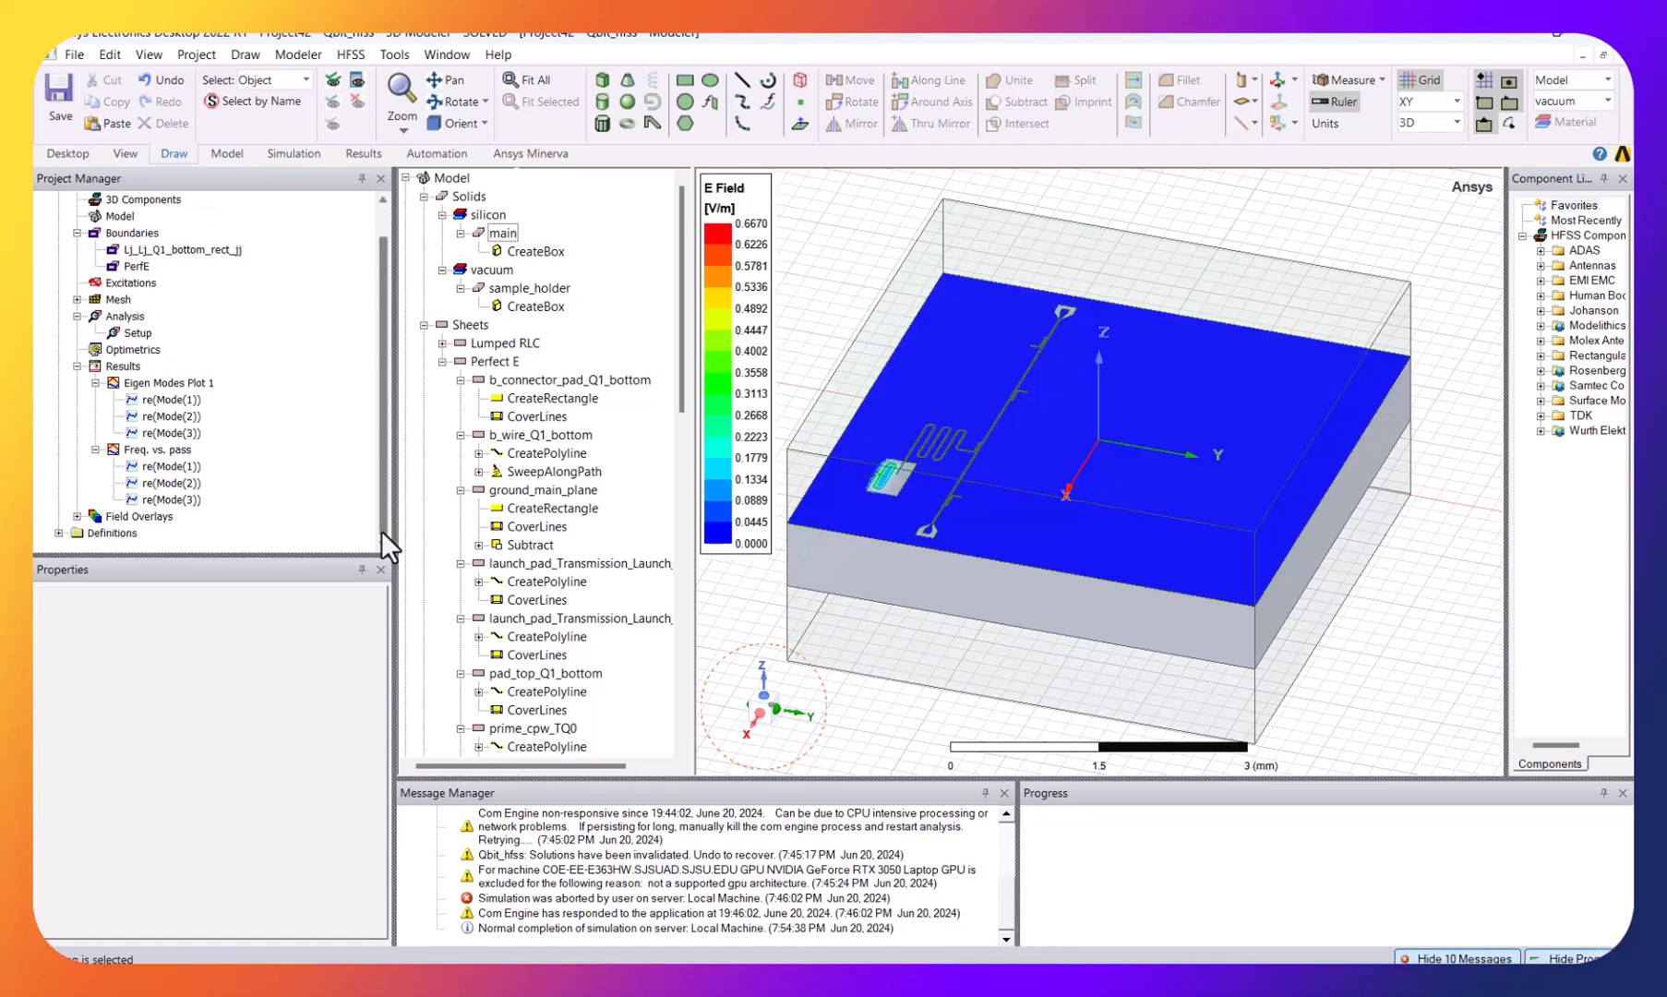
- Change the E Field plot's color scale from linear to logarithmic
{"action": "scroll", "coordinate": [880, 425], "scroll_direction": "up", "scroll_amount": 5}
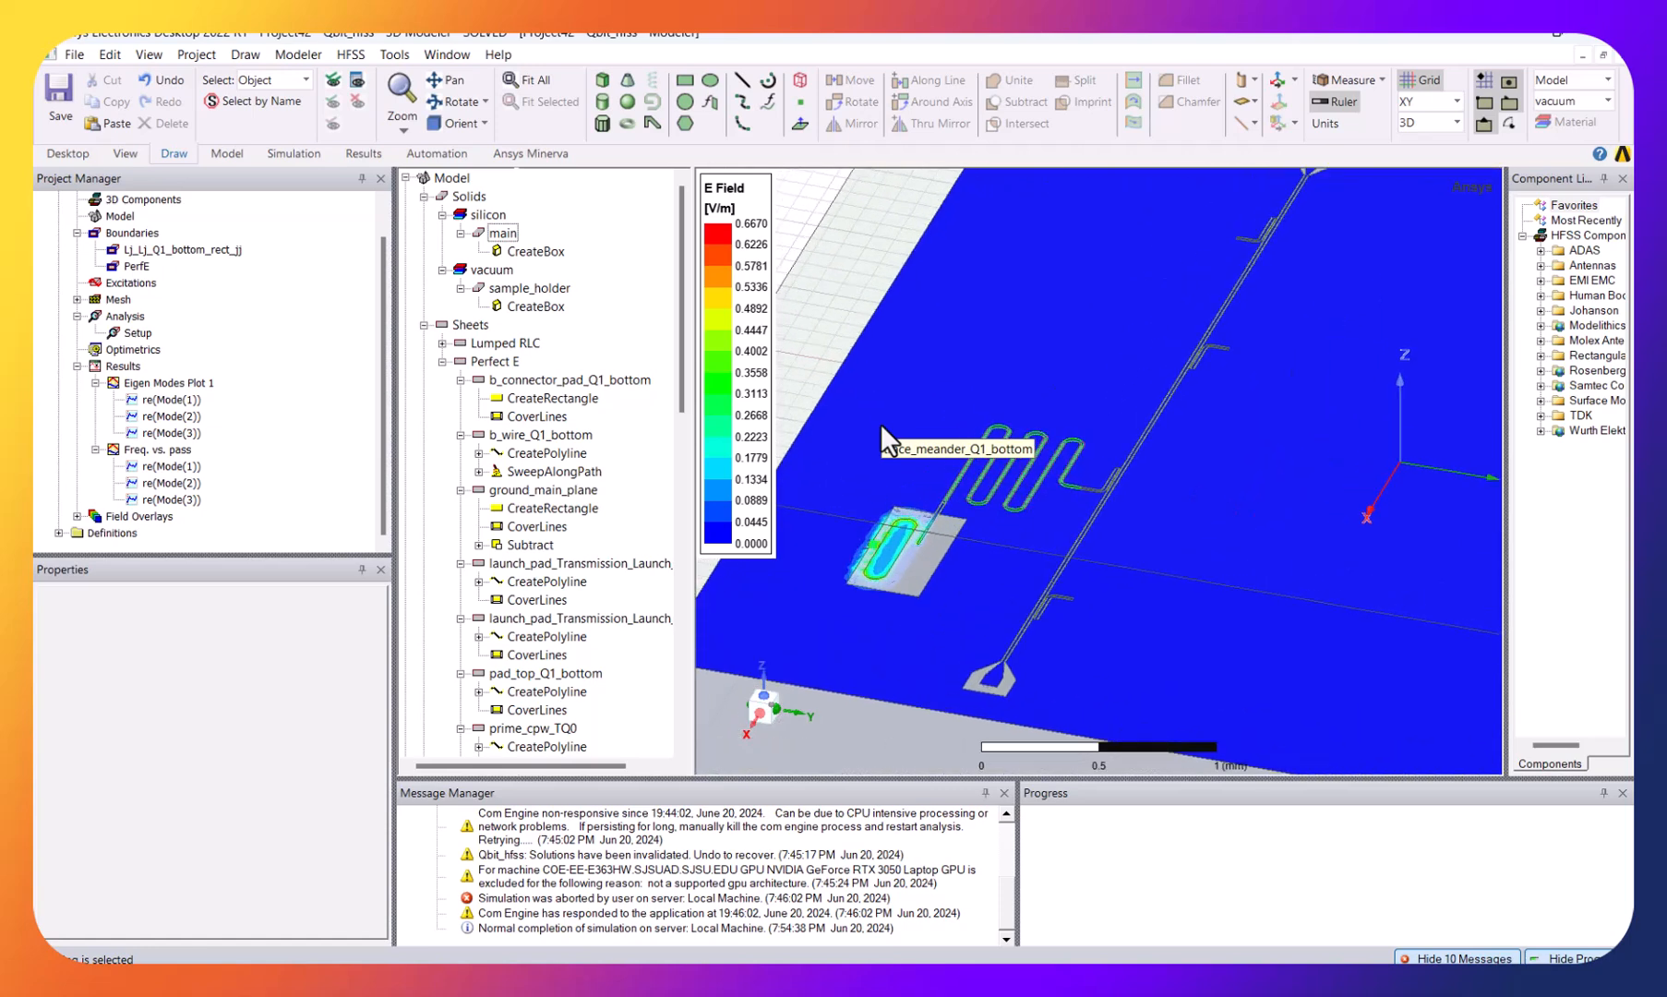
{"action": "right_click", "coordinate": [735, 277]}
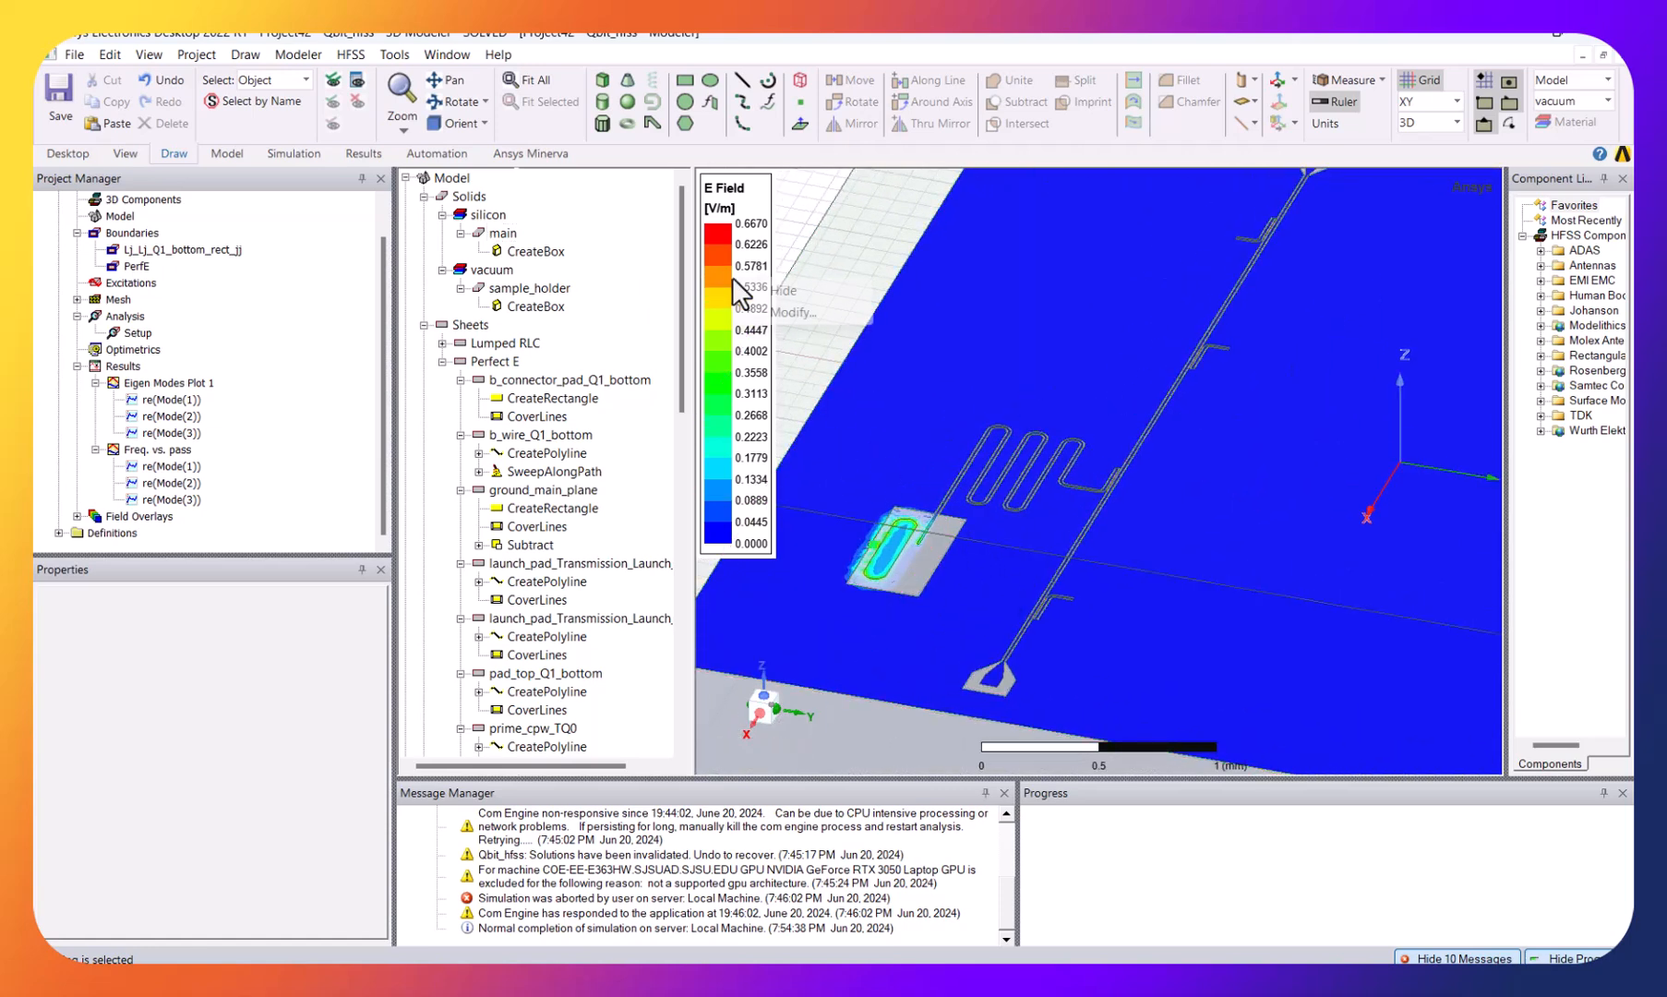
{"action": "left_click", "coordinate": [795, 320]}
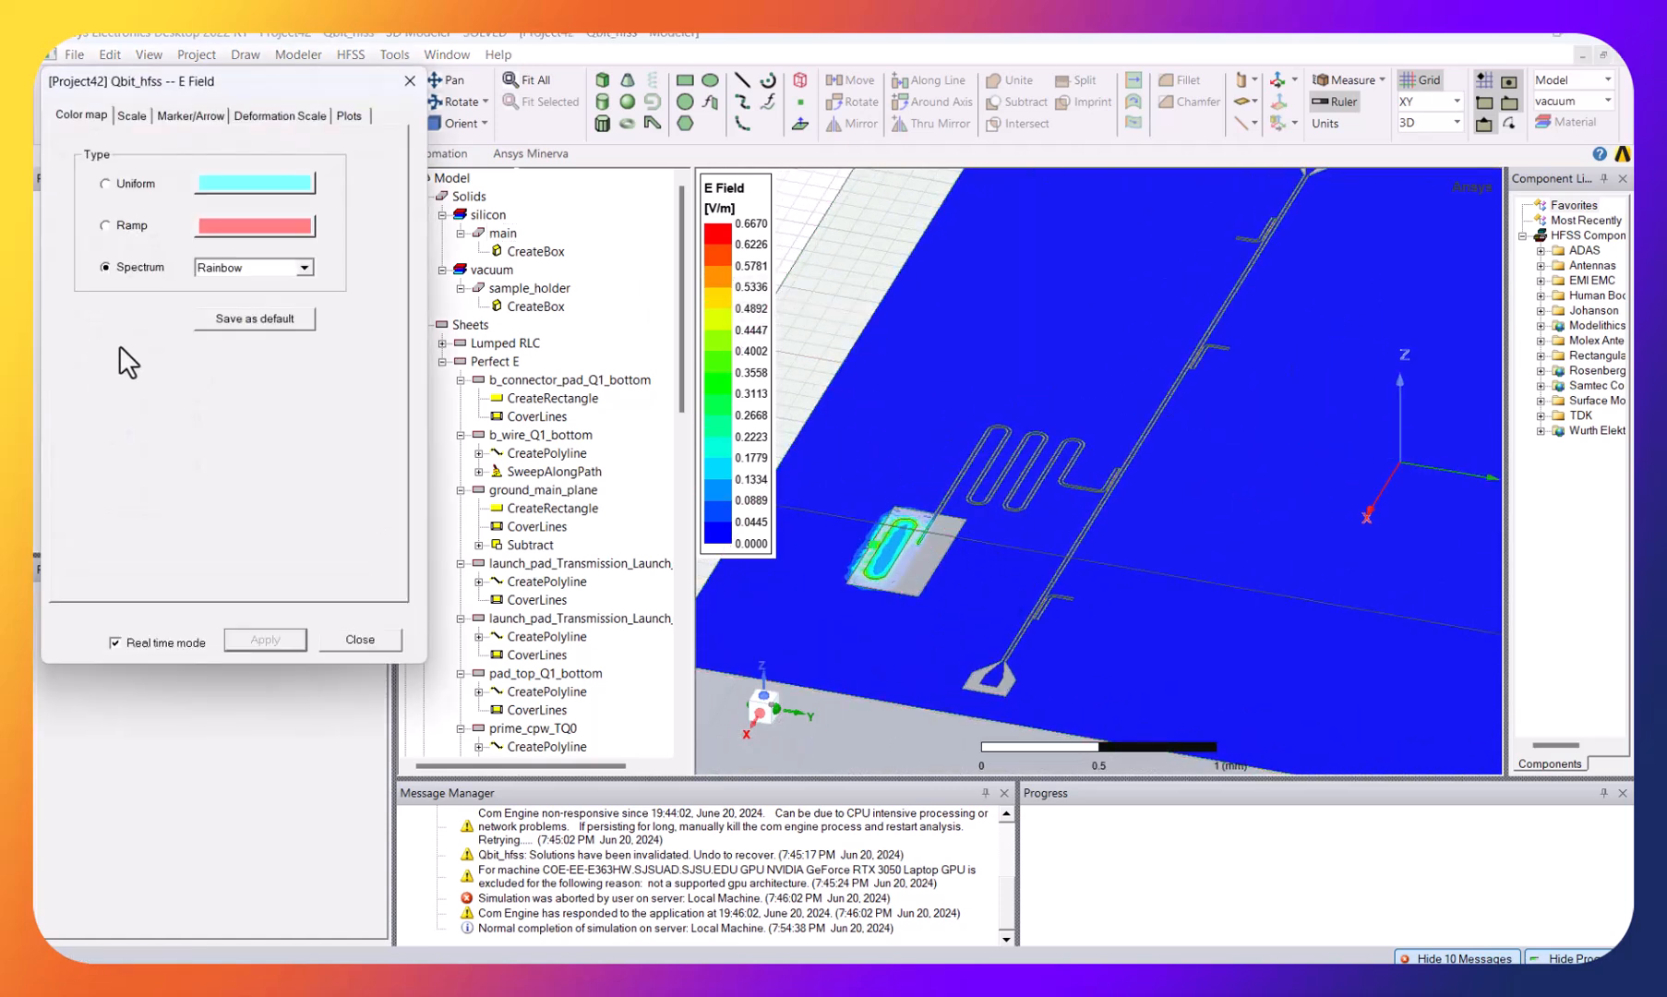
{"action": "left_click", "coordinate": [123, 114]}
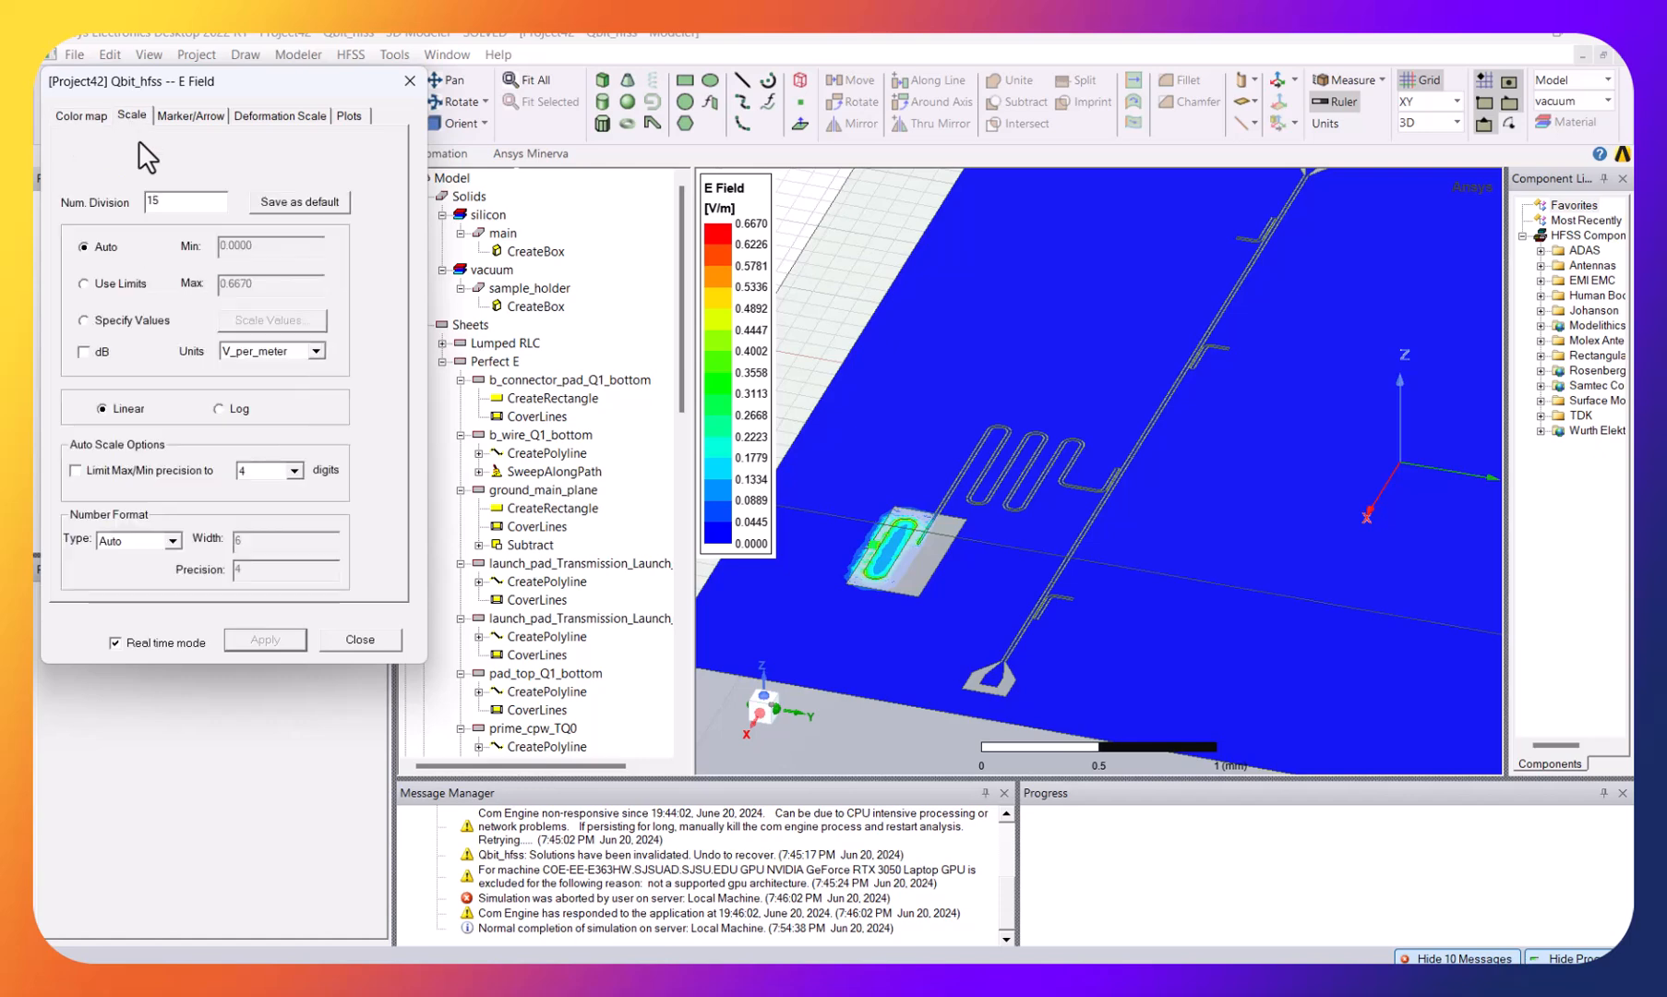
{"action": "left_click", "coordinate": [216, 406]}
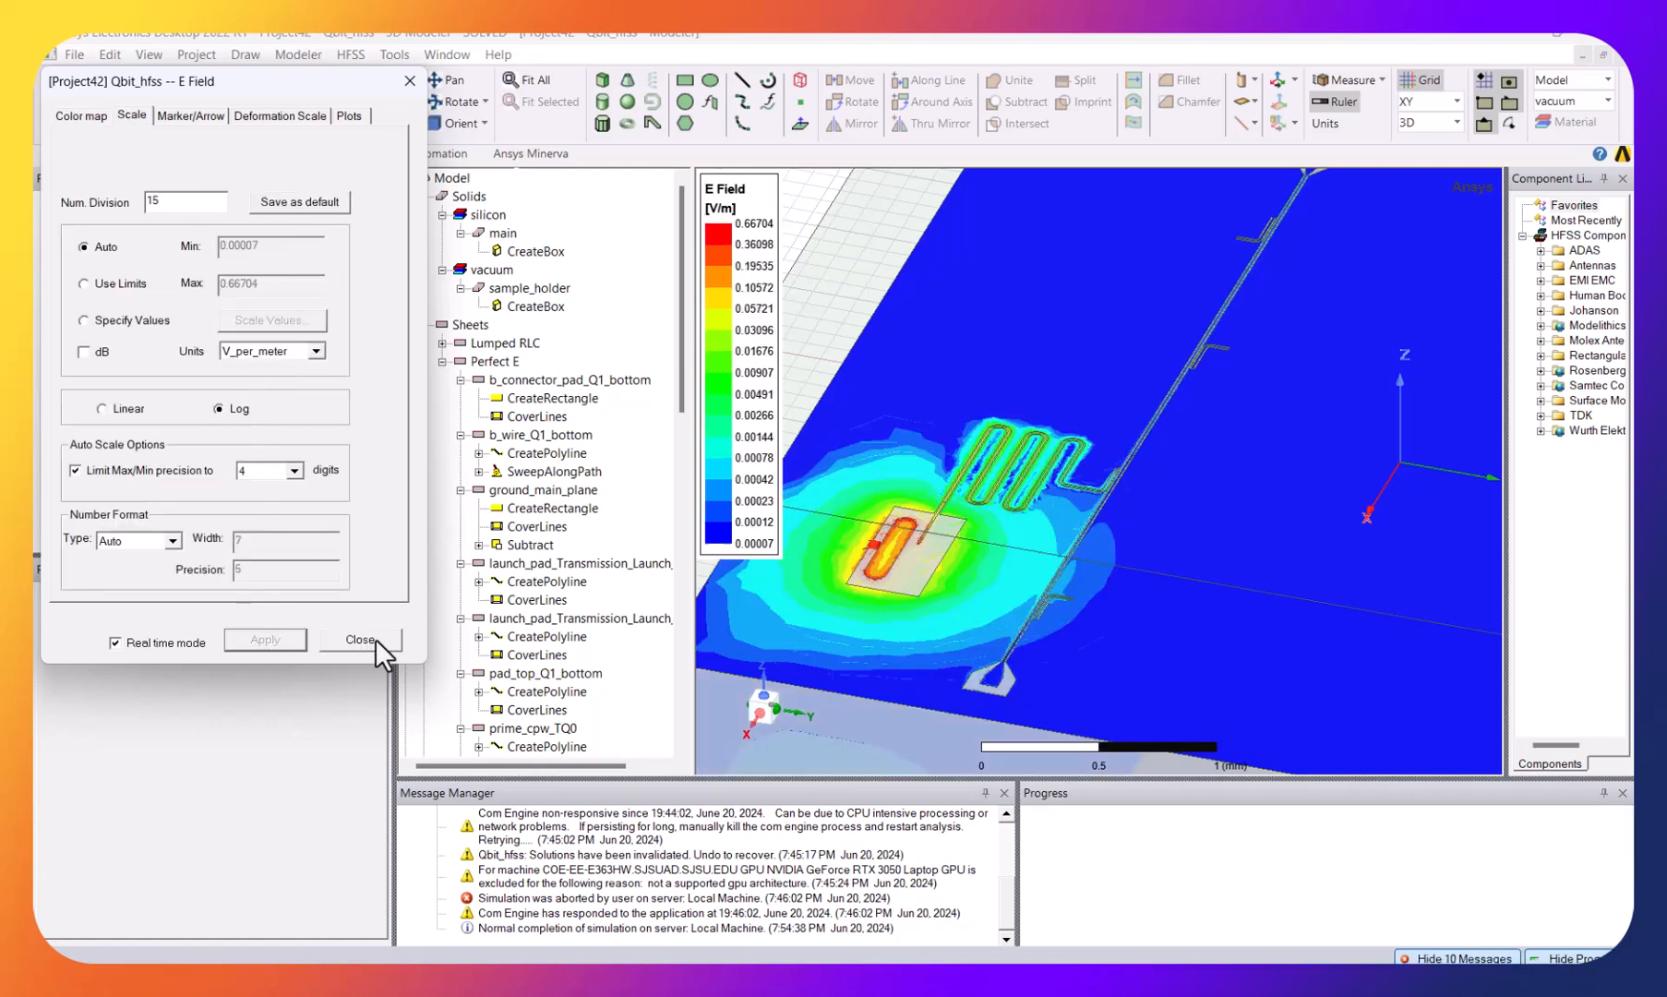
{"action": "left_click", "coordinate": [360, 639]}
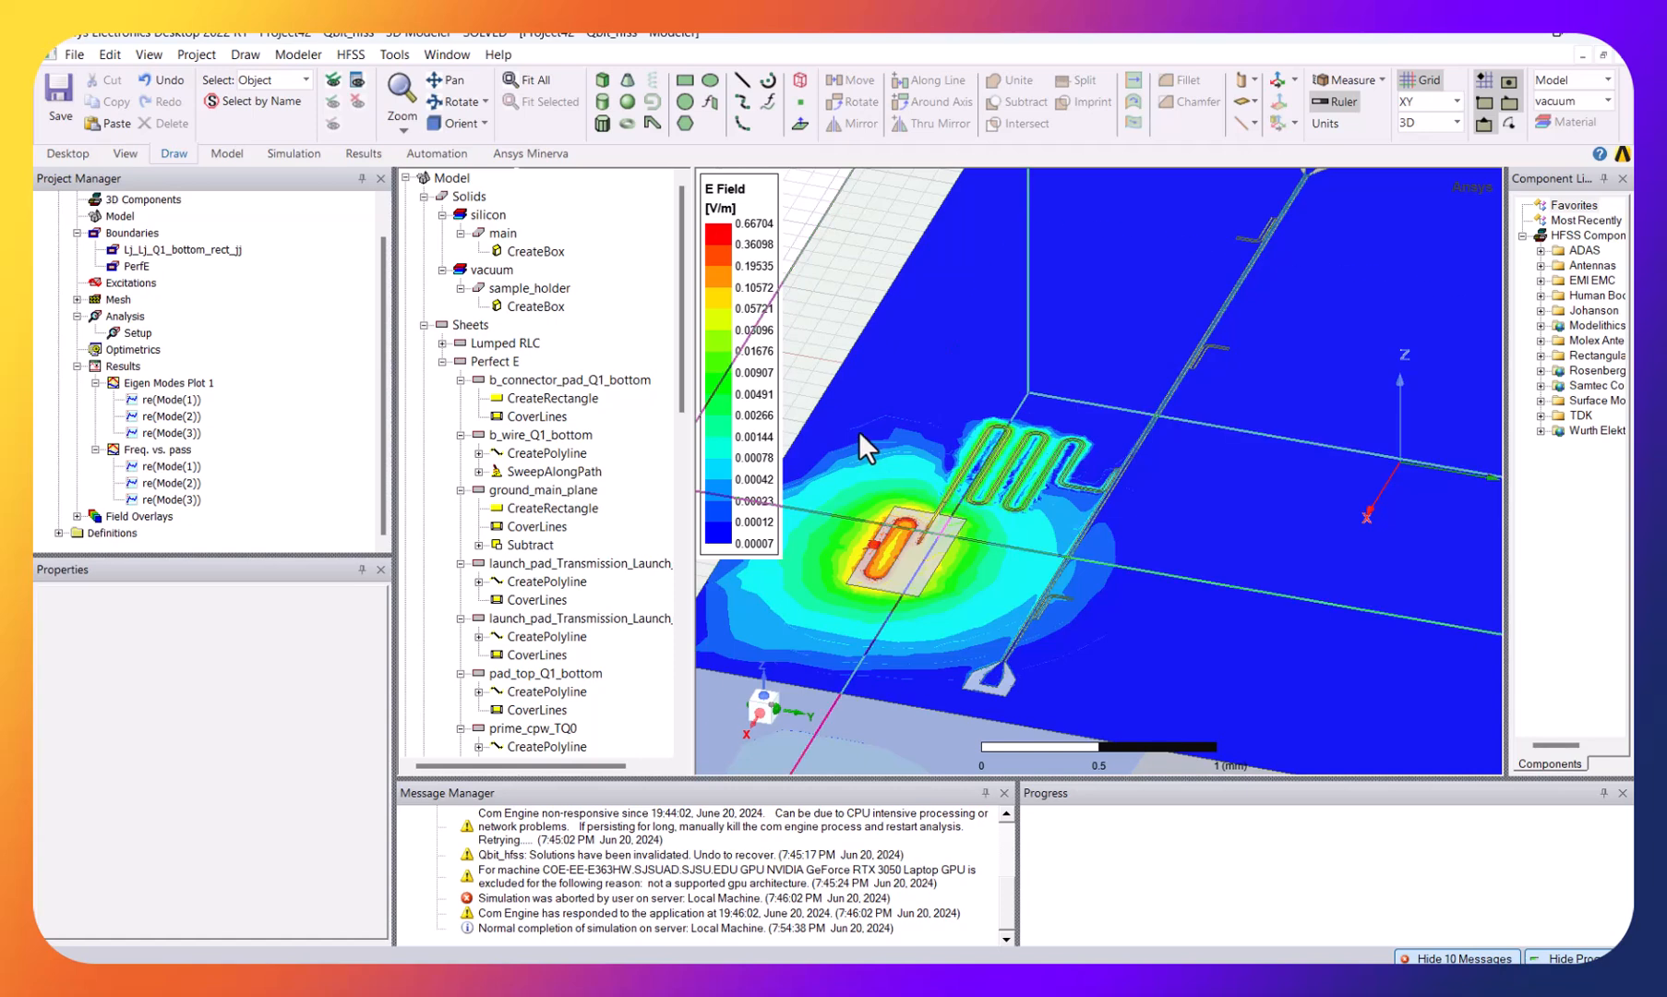
- Edit the field post-process sources to magnitude 0 for Mode 1 and 1 for Mode 2, and apply them to the plot
{"action": "scroll", "coordinate": [859, 430], "scroll_direction": "down", "scroll_amount": 2}
{"action": "scroll", "coordinate": [846, 422], "scroll_direction": "down", "scroll_amount": 1}
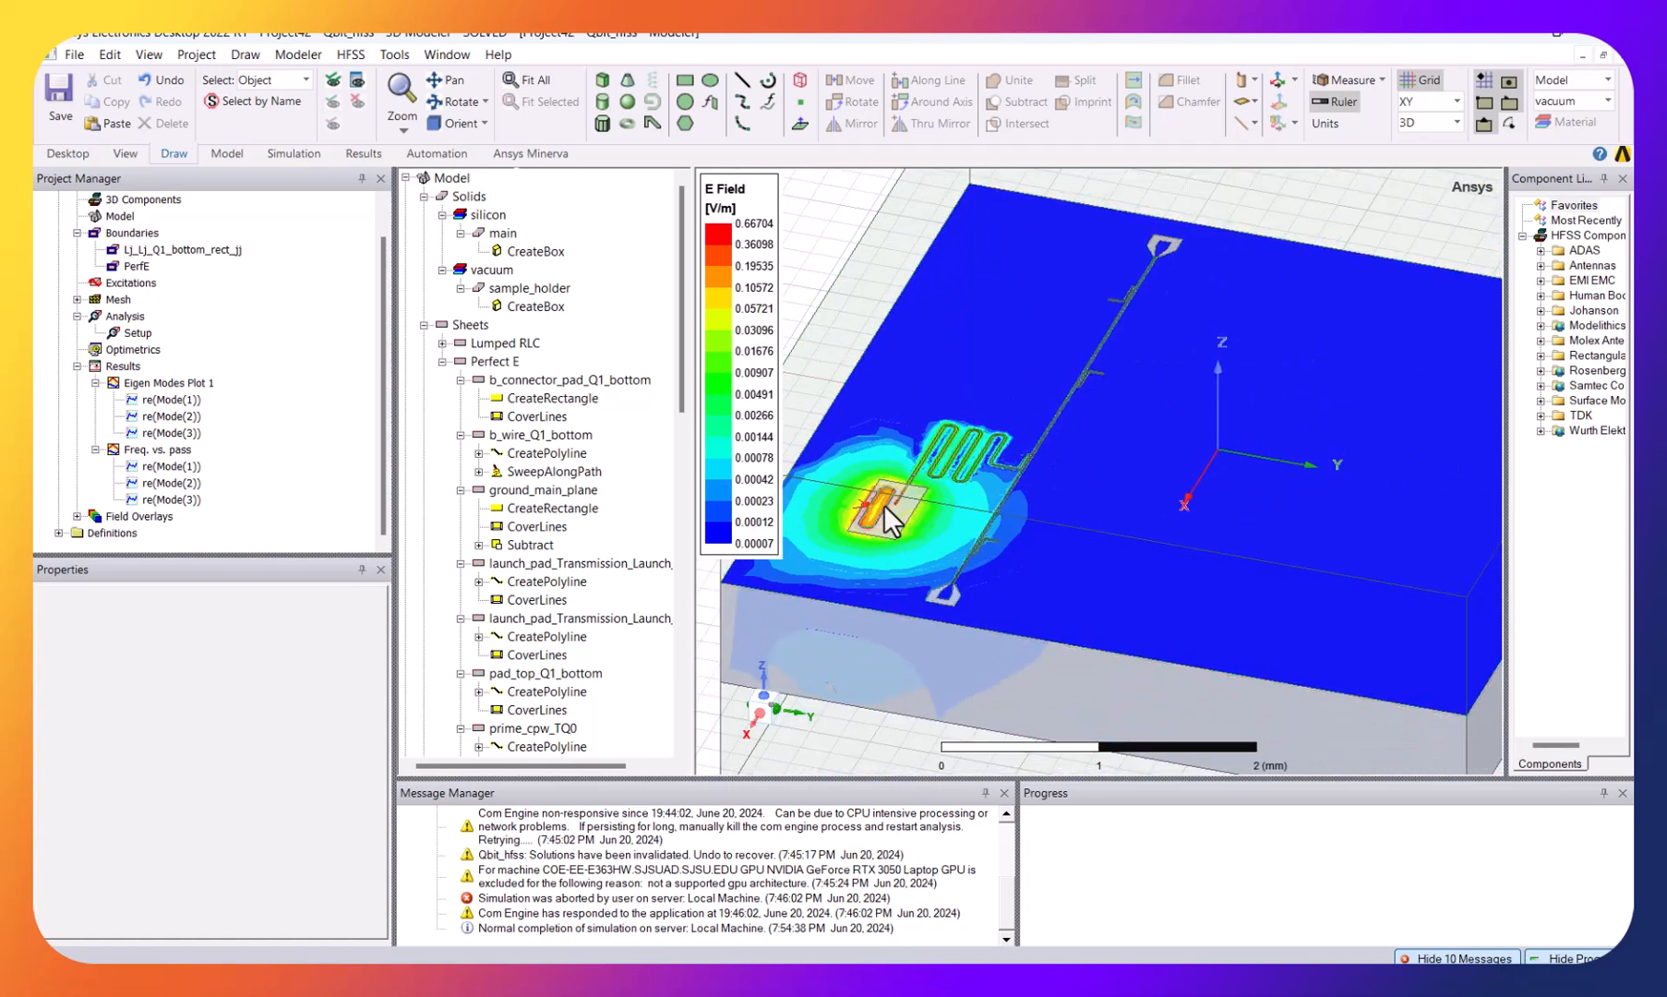
{"action": "left_click", "coordinate": [352, 55]}
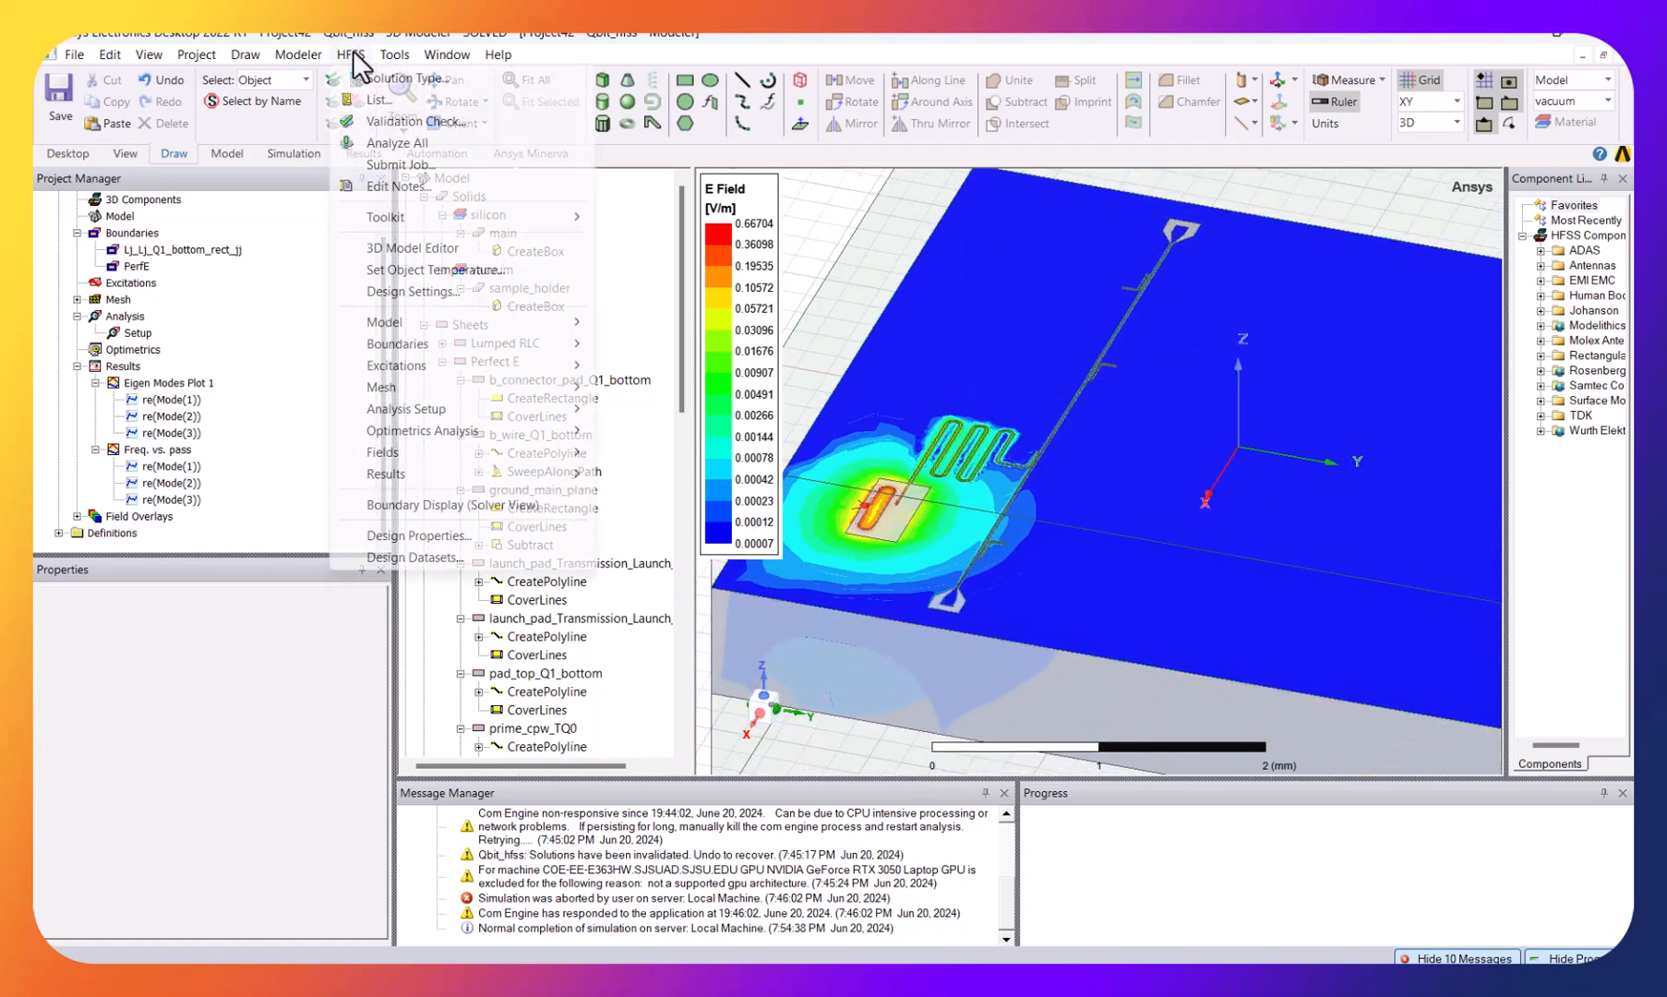
{"action": "mouse_move", "coordinate": [500, 480]}
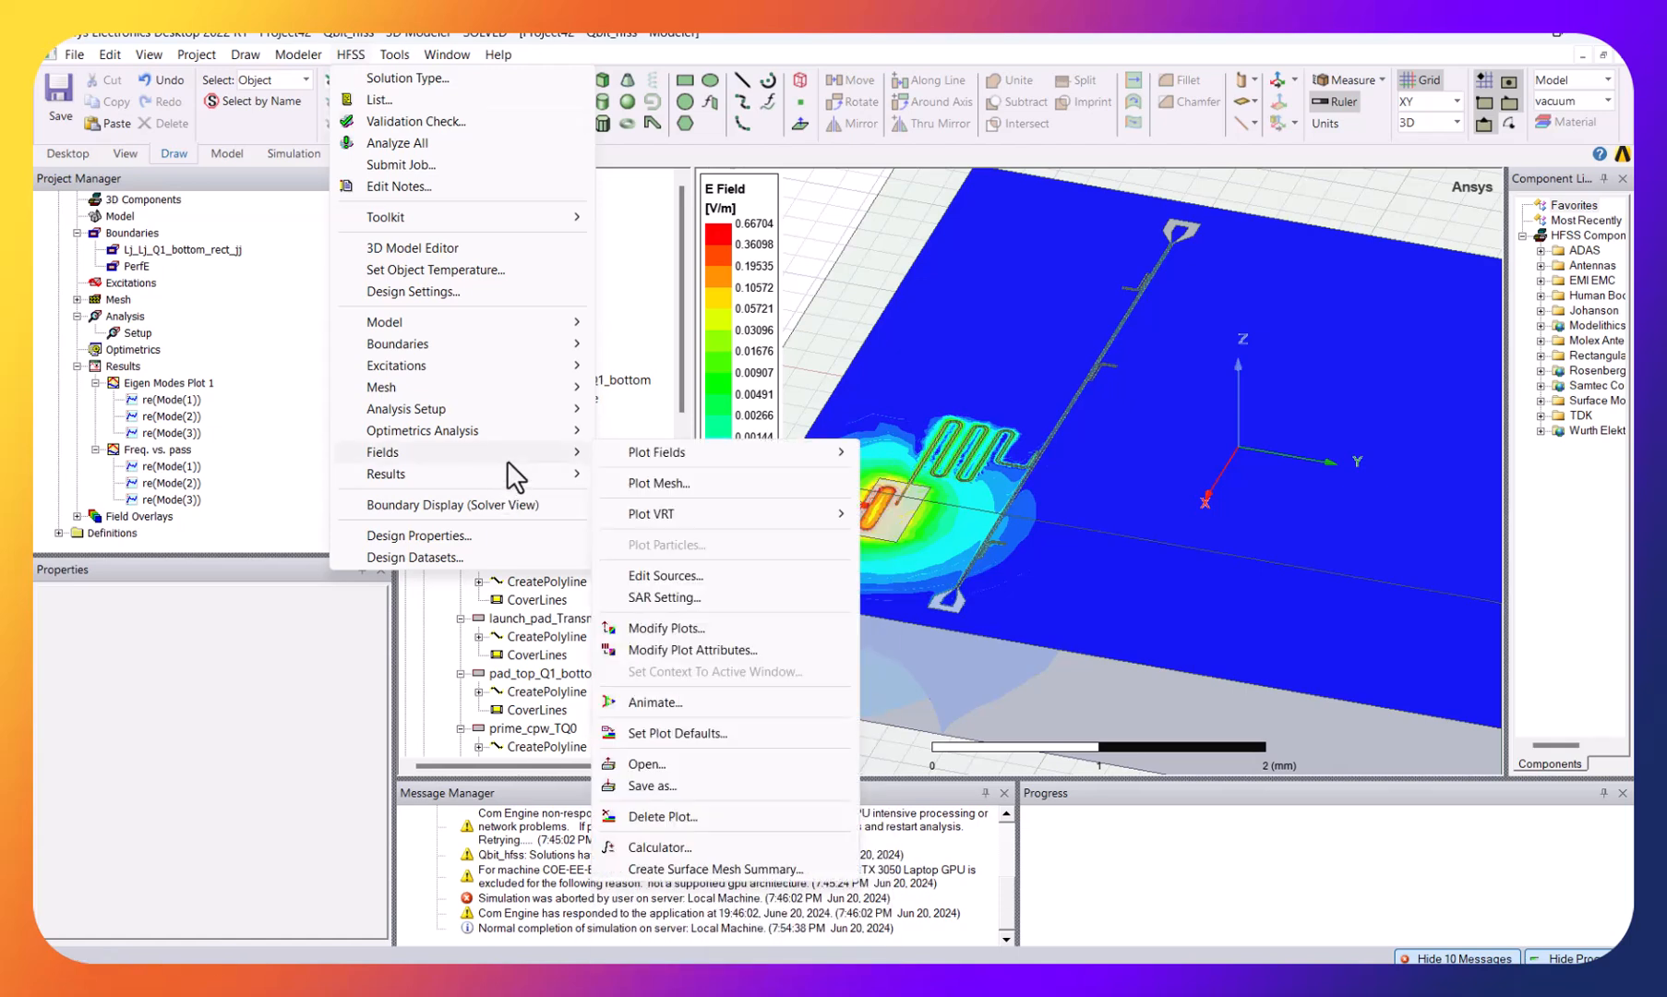
{"action": "left_click", "coordinate": [787, 577]}
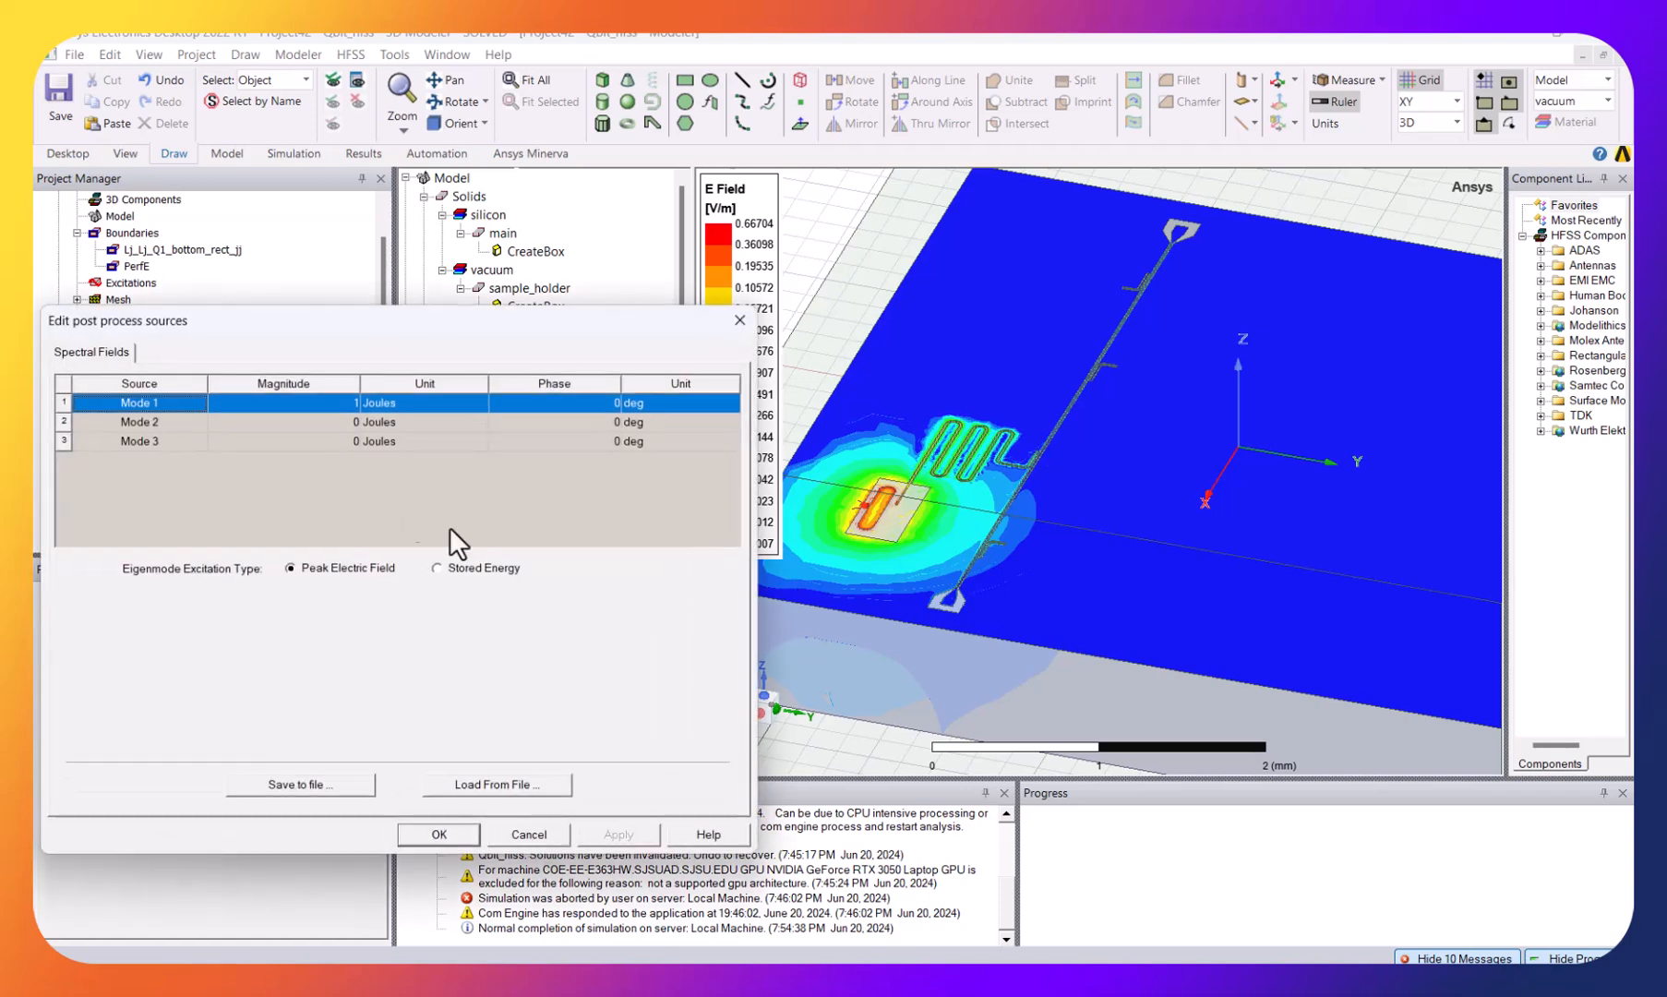
{"action": "left_click_drag", "start_coordinate": [491, 335], "coordinate": [431, 428]}
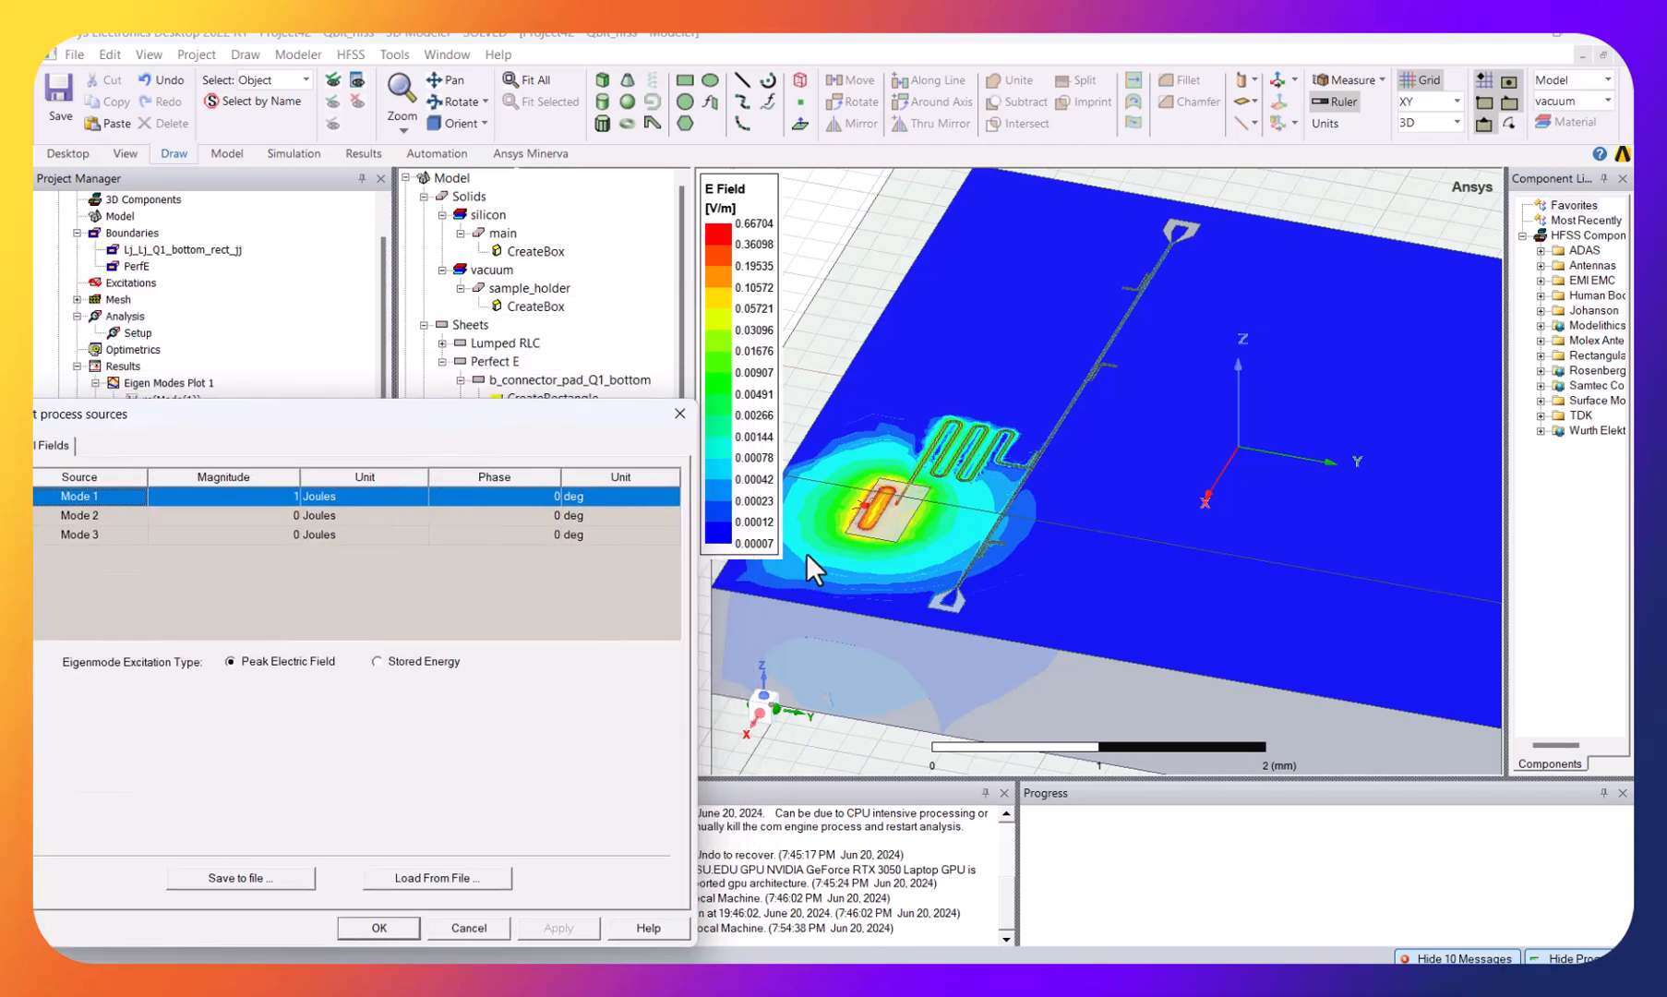
{"action": "left_click", "coordinate": [275, 499]}
{"action": "type", "text": "0"}
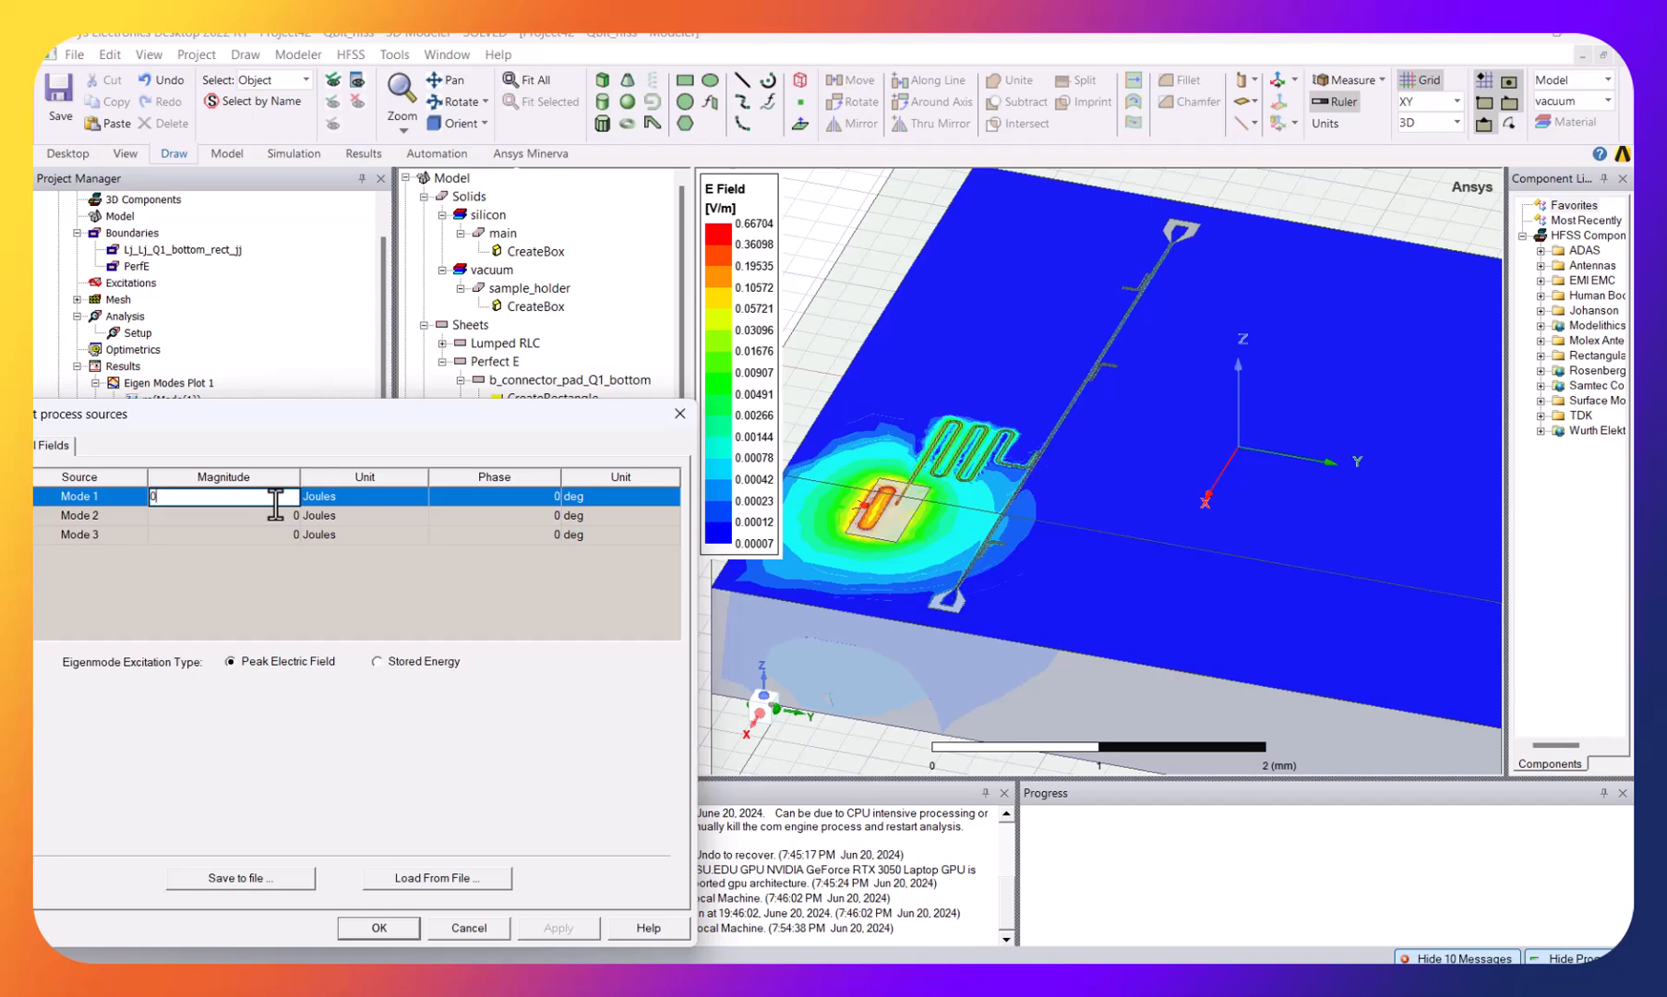
{"action": "key", "text": "Return"}
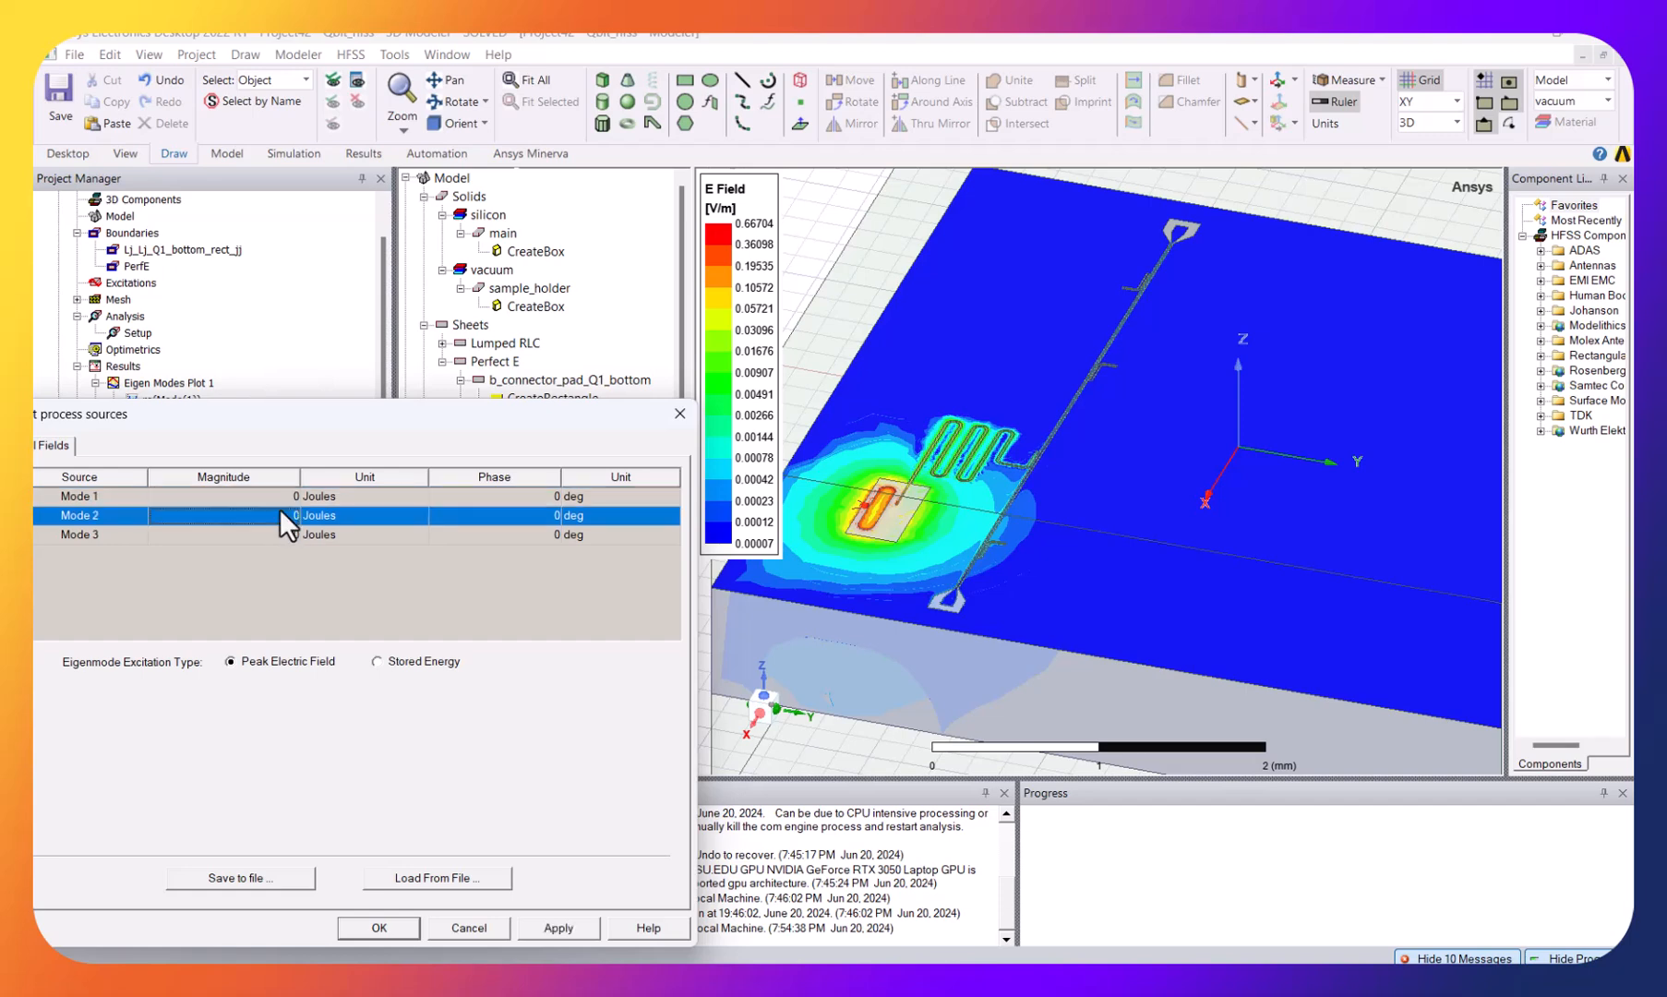
{"action": "left_click", "coordinate": [278, 515]}
{"action": "type", "text": "12"}
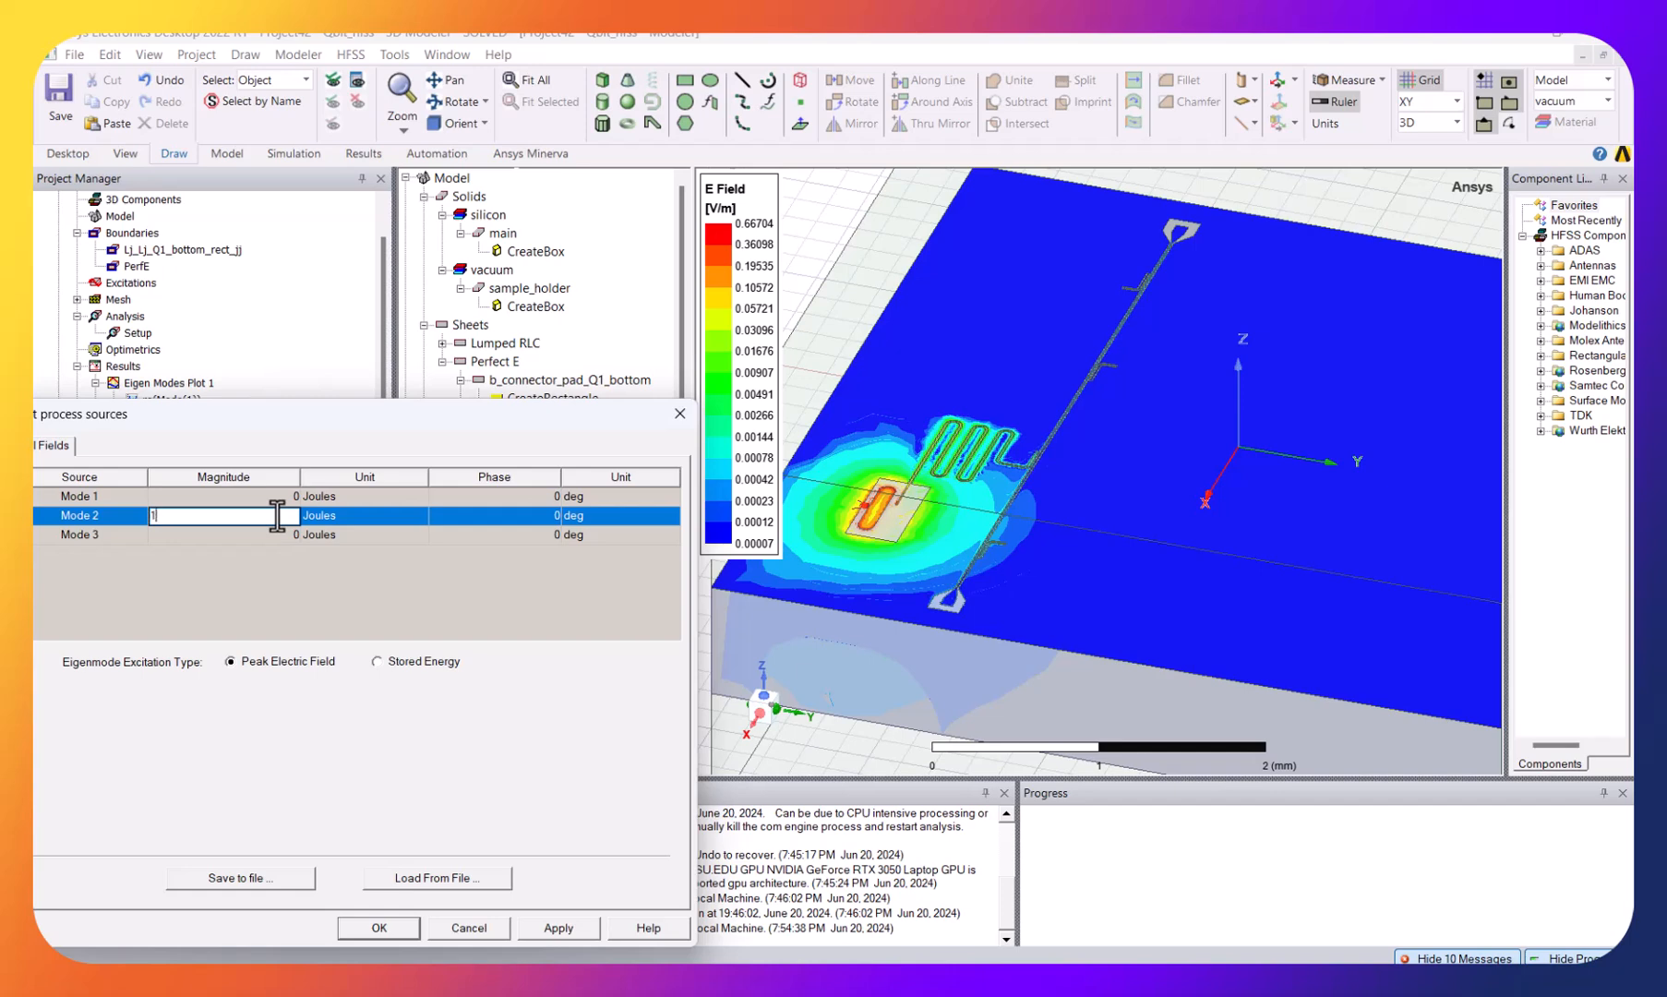
{"action": "key", "text": "Return"}
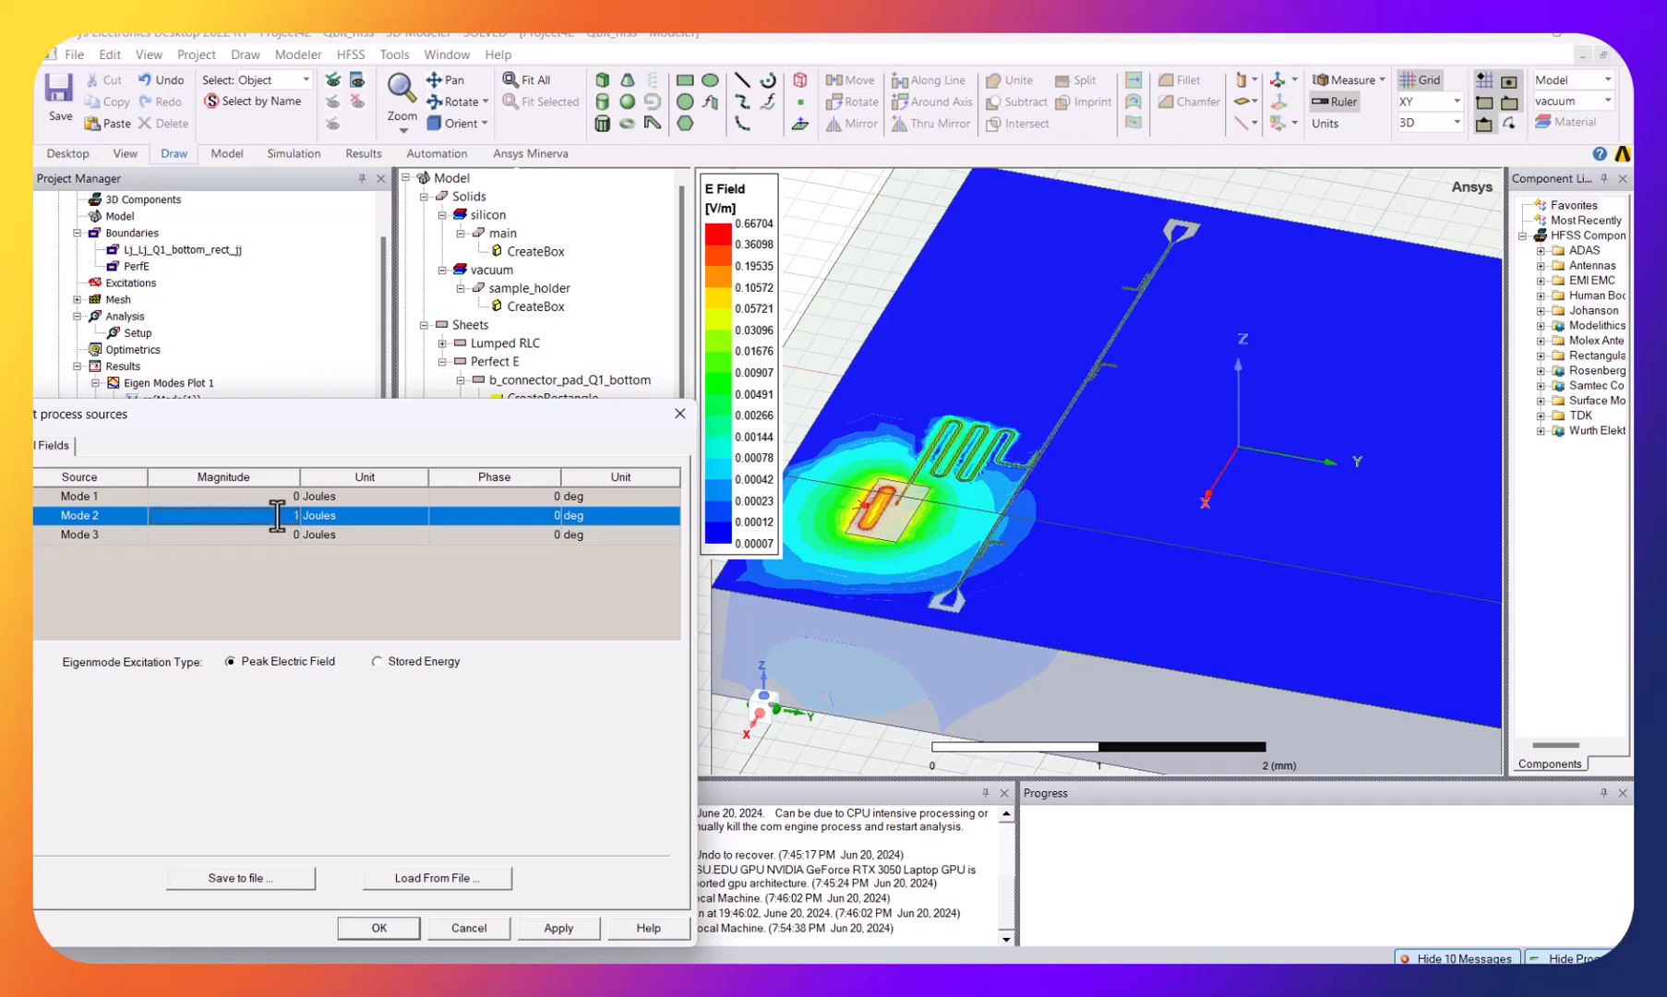
{"action": "left_click", "coordinate": [554, 941]}
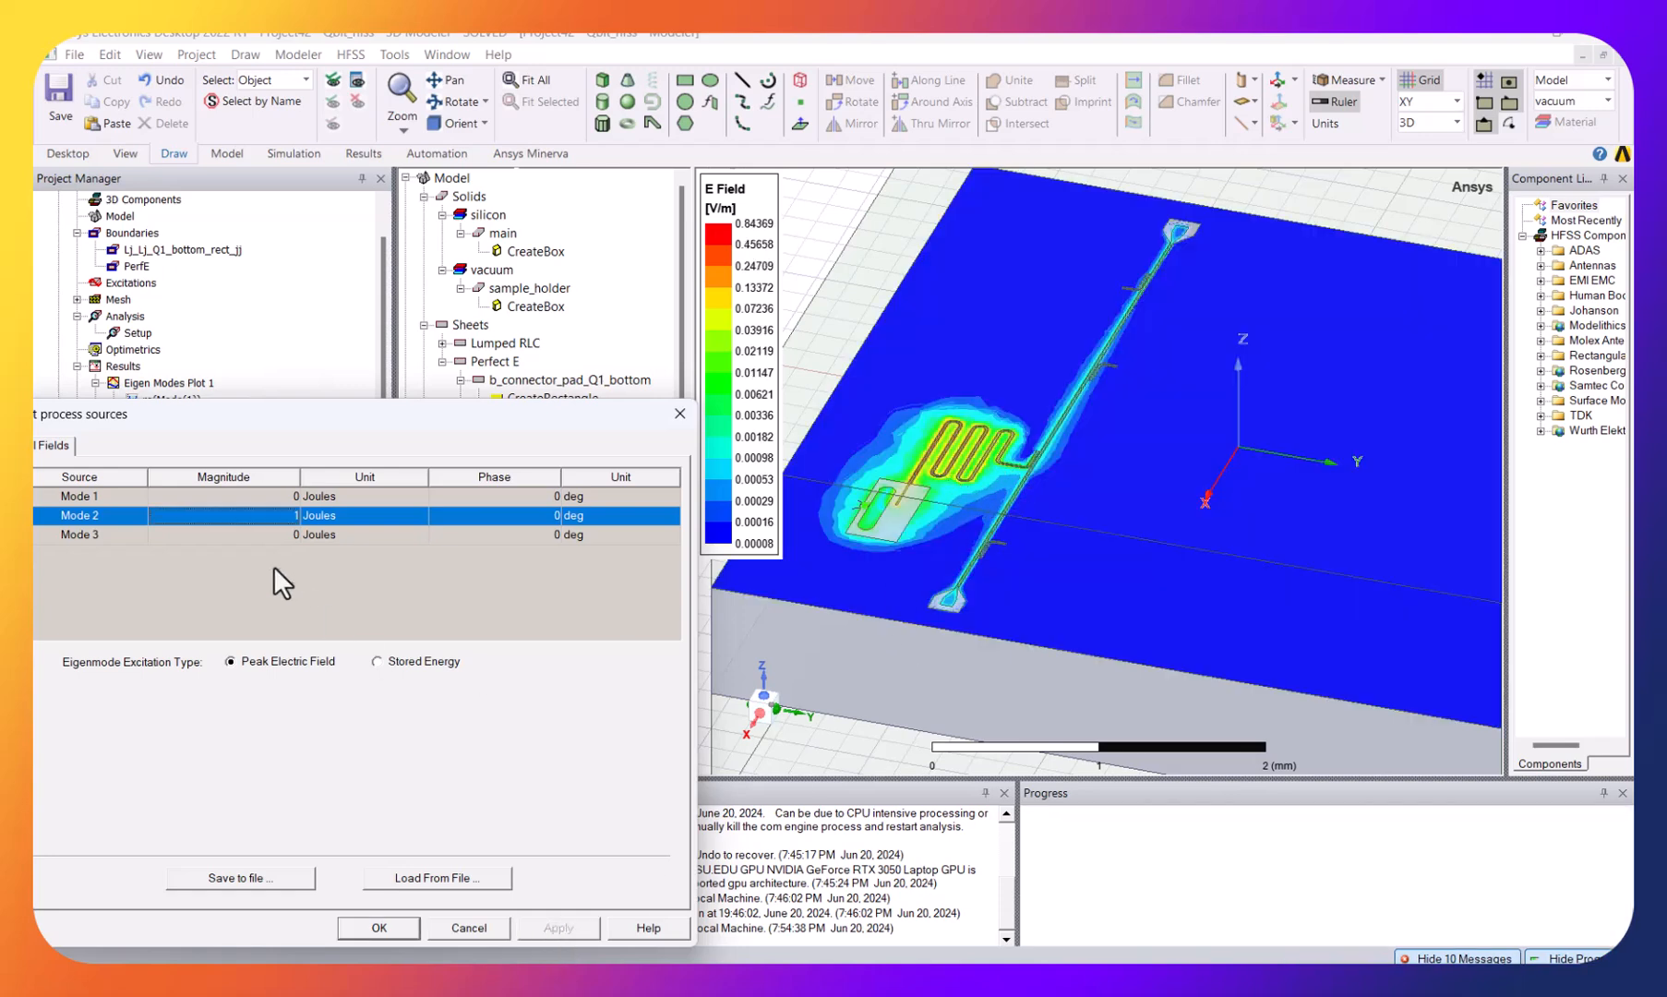
- Set the source magnitude to 0 for Mode 2 and 1 for Mode 3, apply, and close the sources dialog
{"action": "left_click", "coordinate": [273, 518]}
{"action": "key", "text": "BackSpace"}
{"action": "type", "text": "0"}
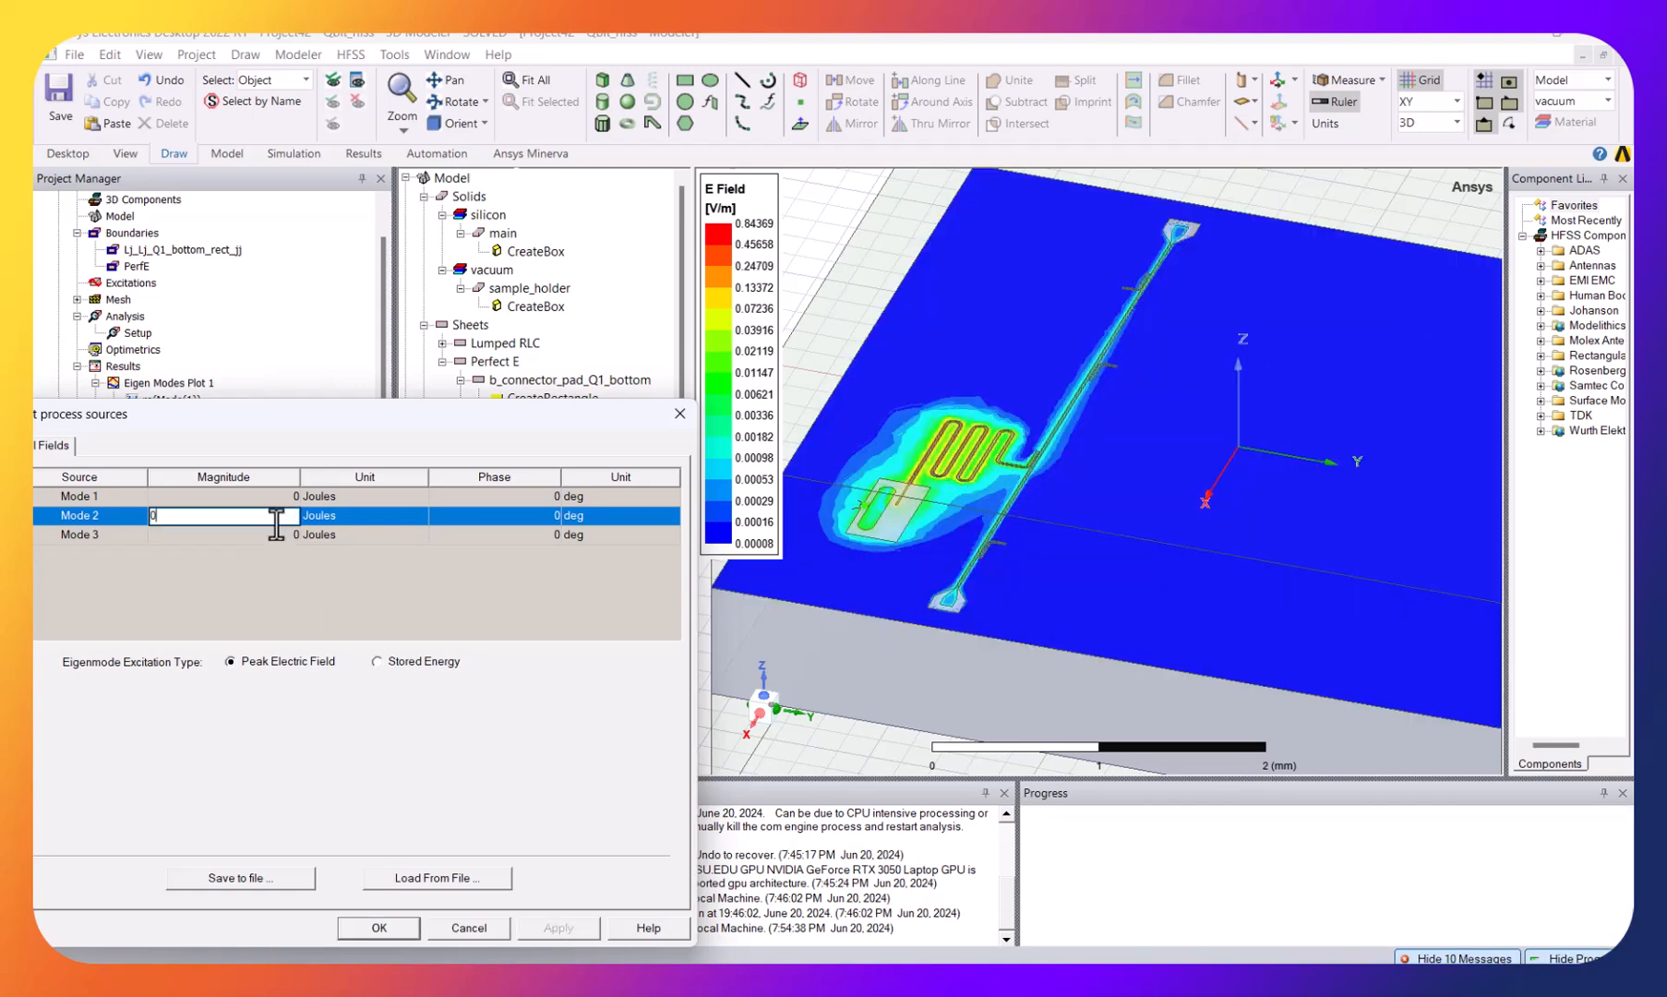
{"action": "key", "text": "Return"}
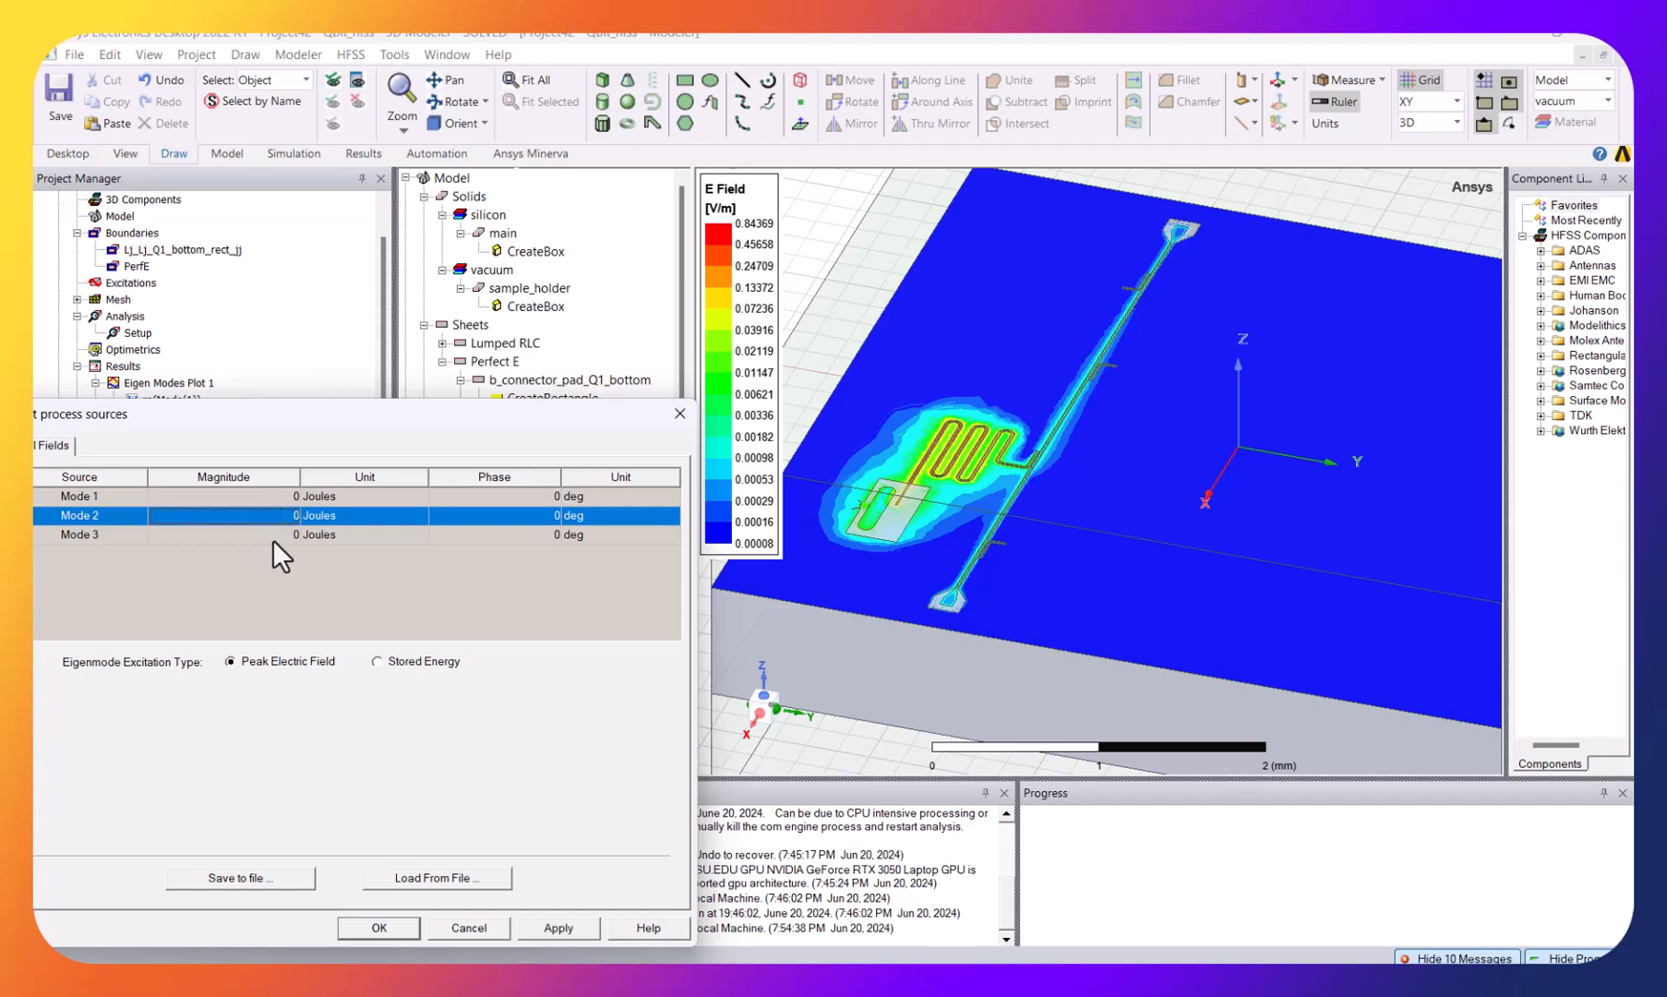
{"action": "left_click", "coordinate": [273, 537]}
{"action": "key", "text": "BackSpace"}
{"action": "type", "text": "1"}
{"action": "key", "text": "Return"}
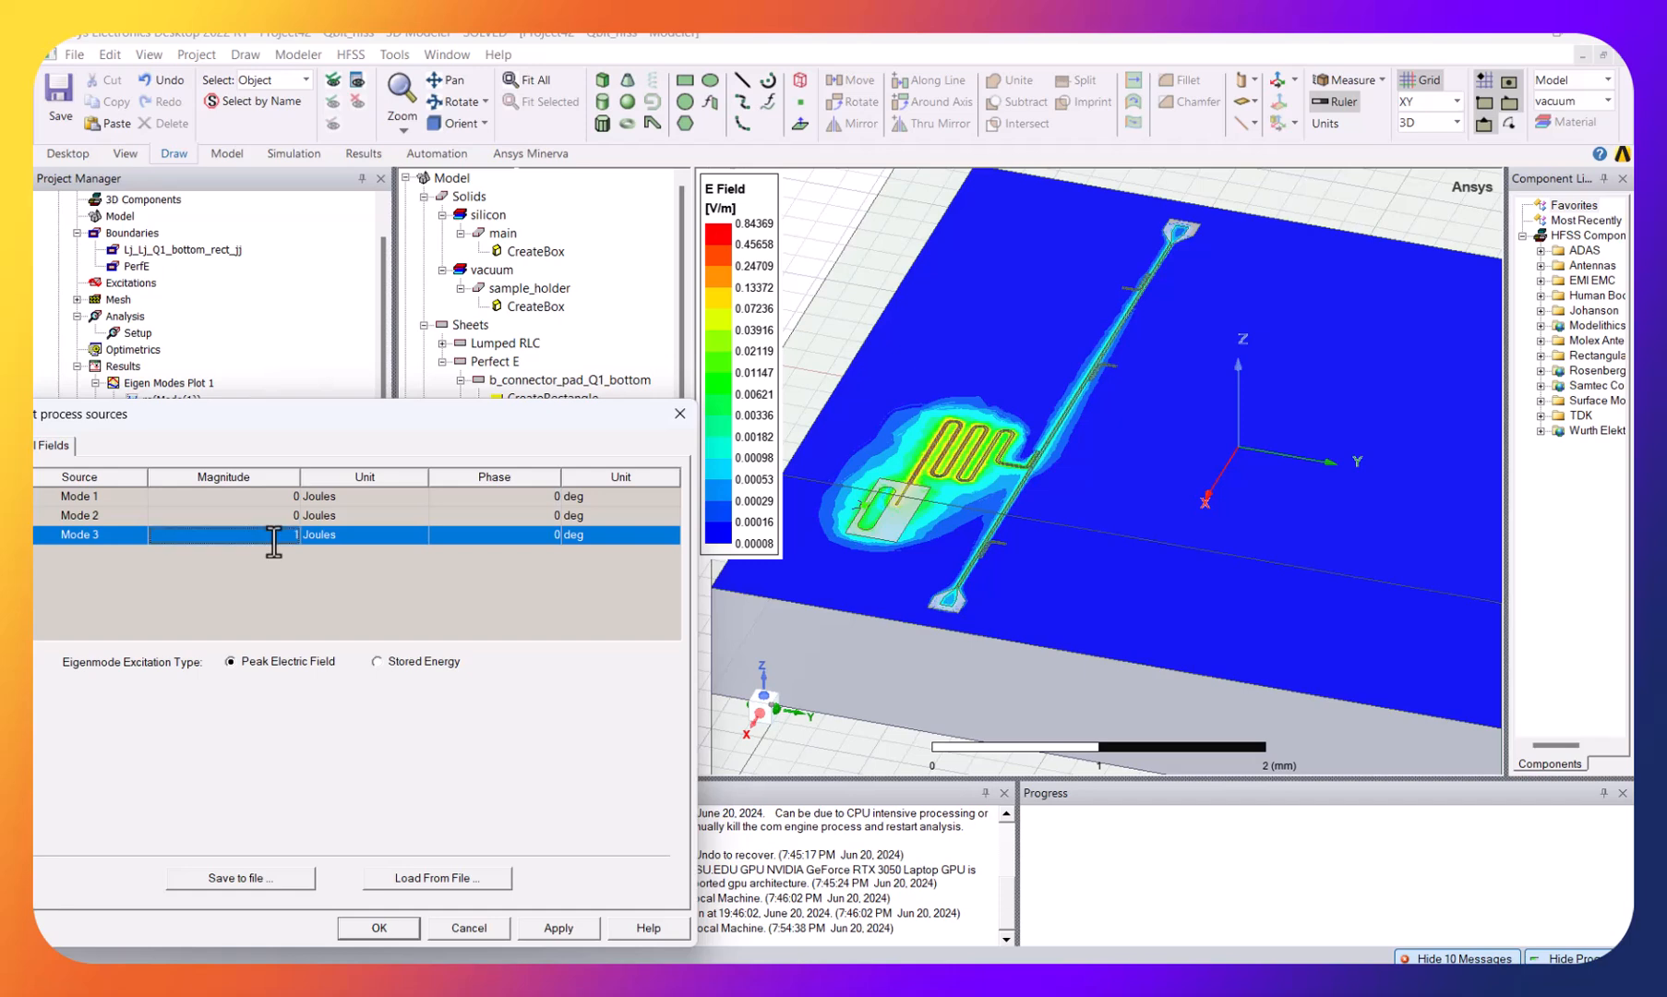
{"action": "left_click", "coordinate": [538, 929]}
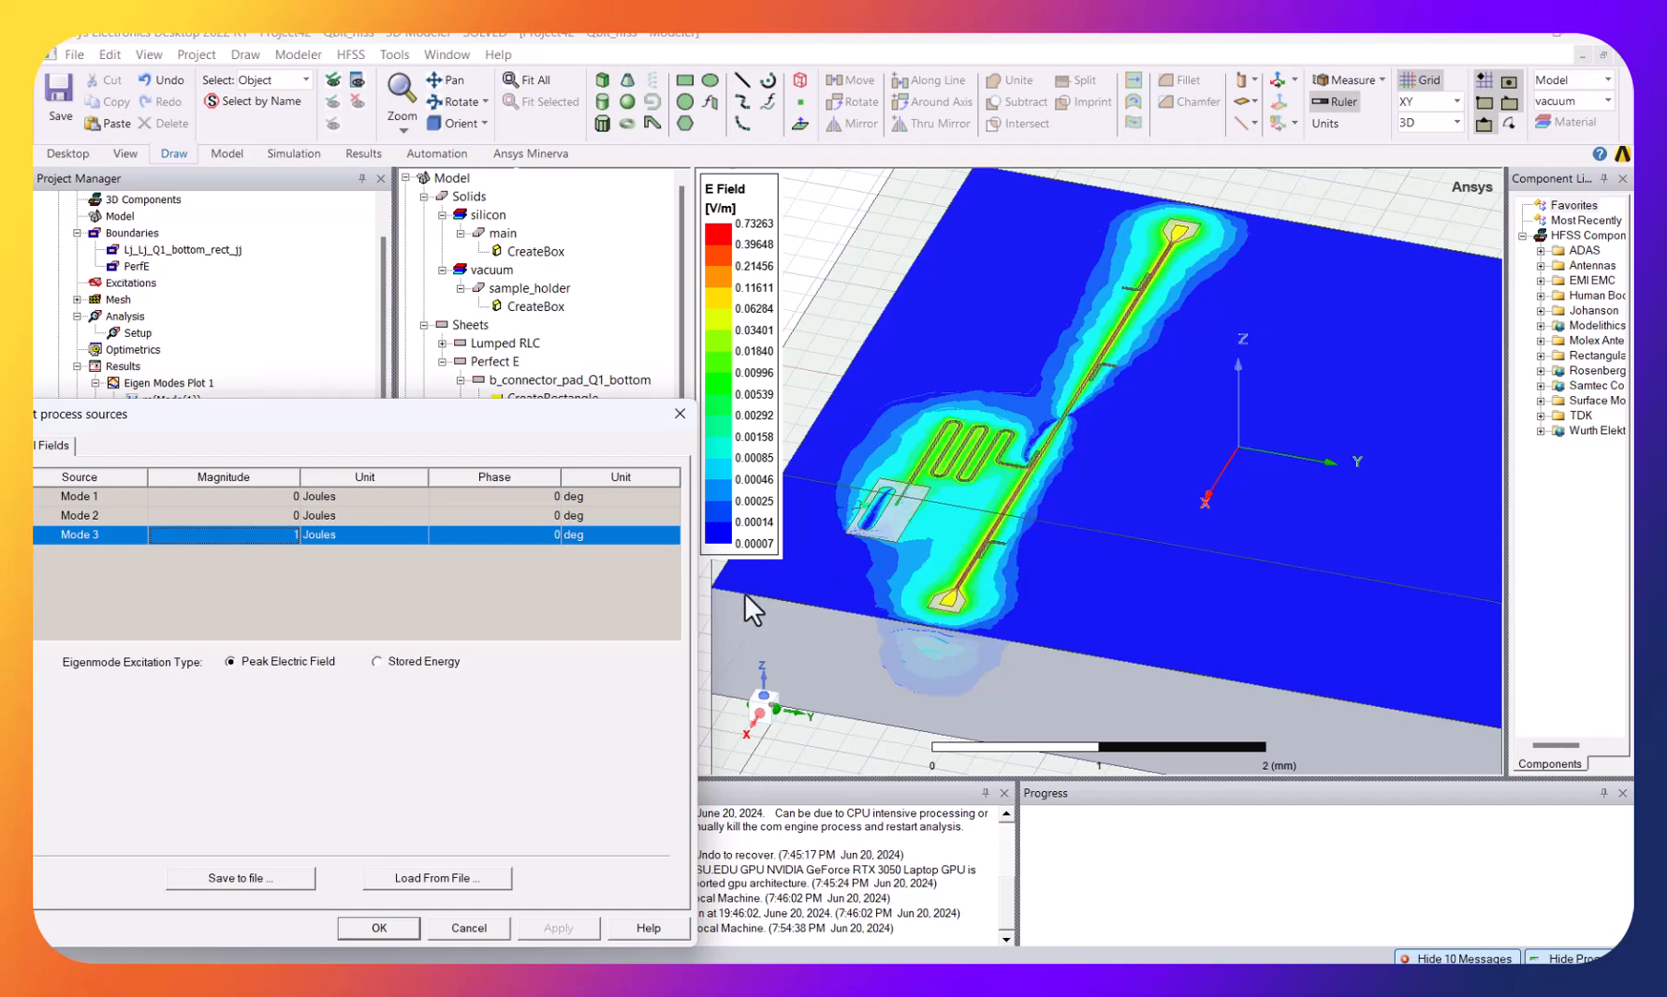
{"action": "left_click", "coordinate": [474, 928]}
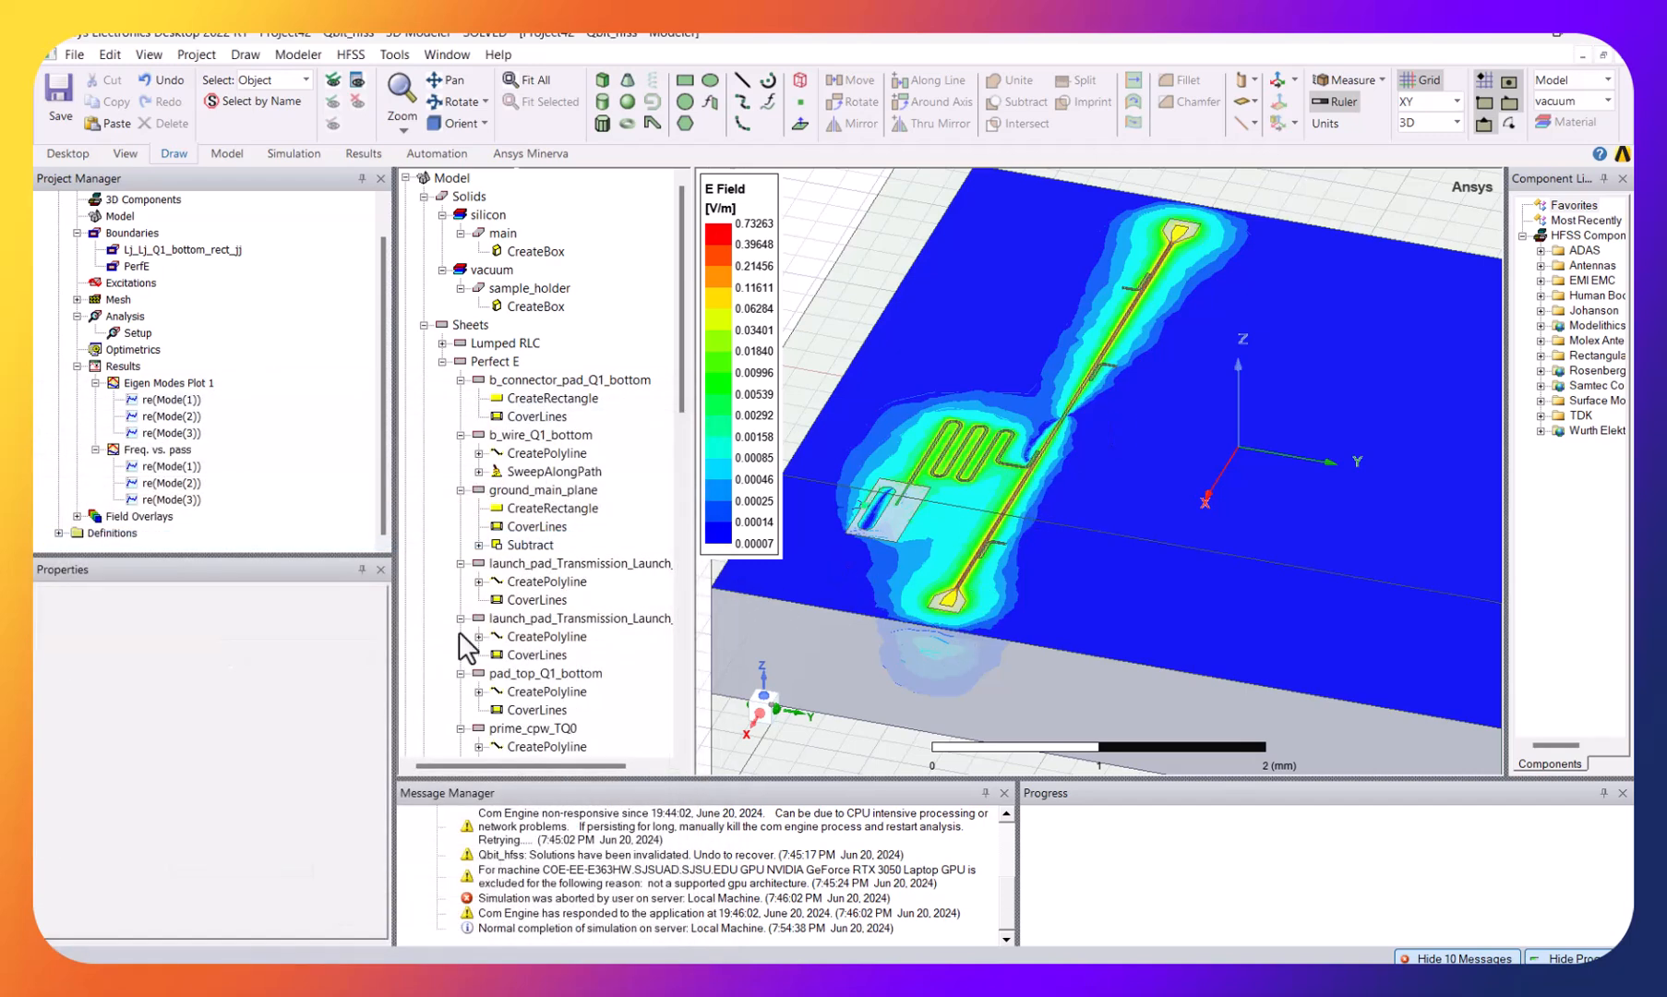
- Open Eigen Modes Plot 1, check the rerun and junction setup cells in the chip_v18 Jupyter notebook, and return to Ansys
{"action": "double_click", "coordinate": [208, 387]}
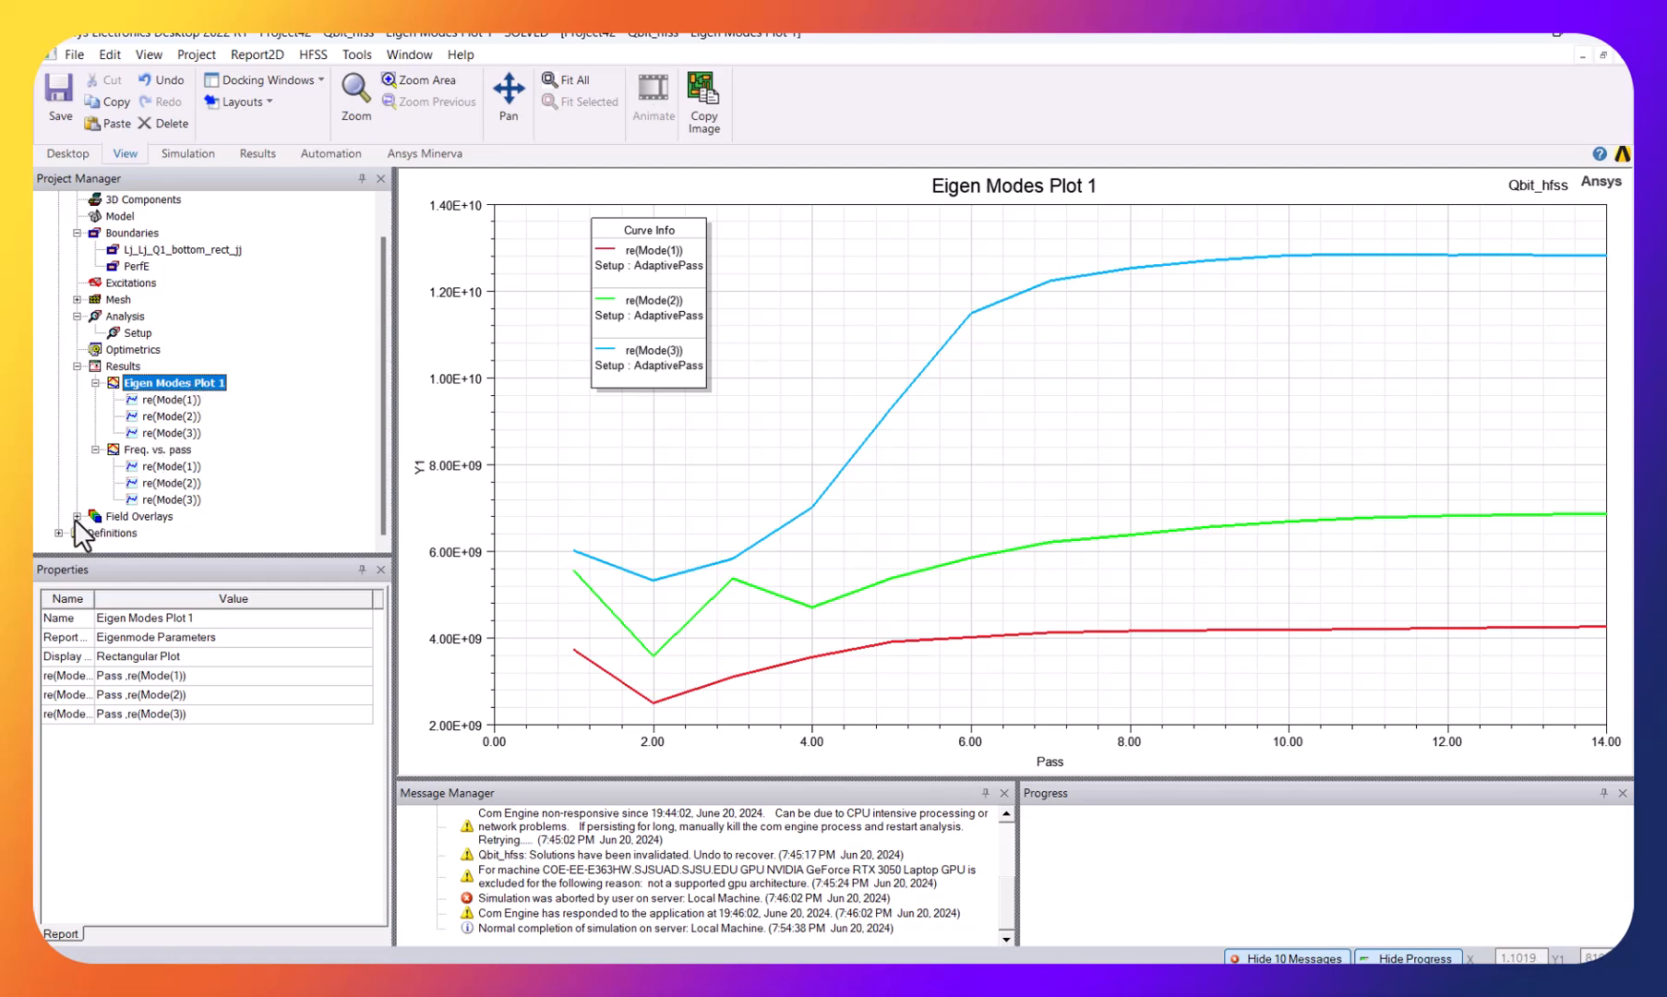
{"action": "mouse_move", "coordinate": [662, 980]}
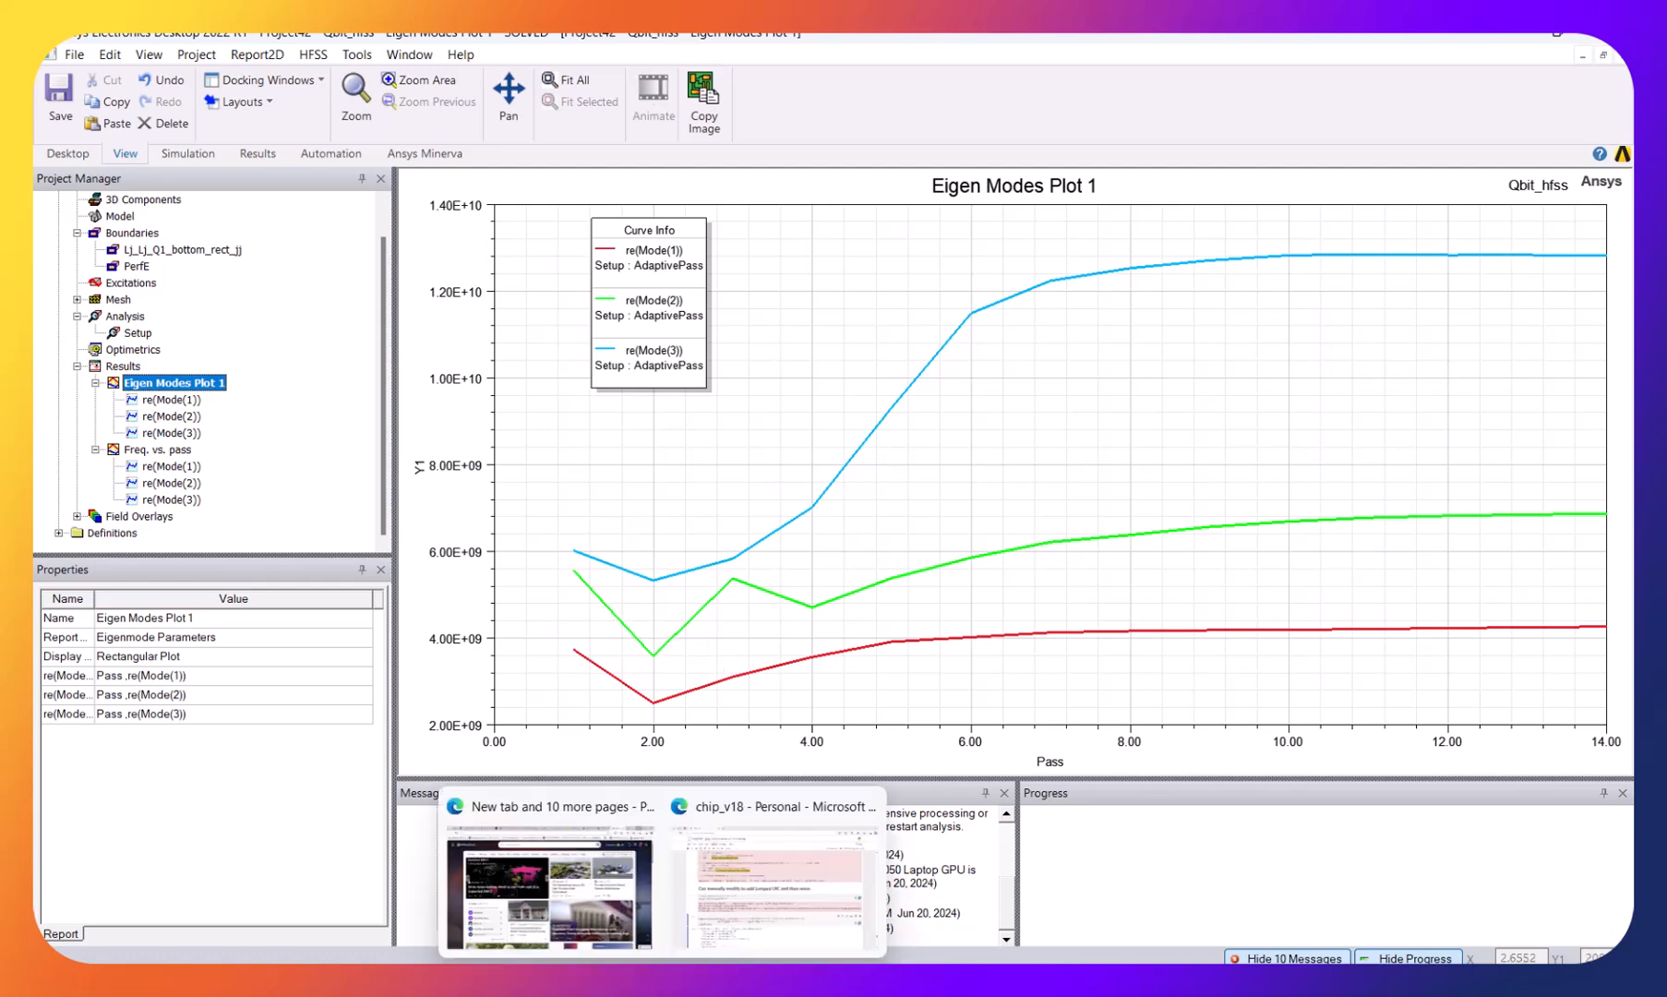
{"action": "left_click", "coordinate": [795, 887]}
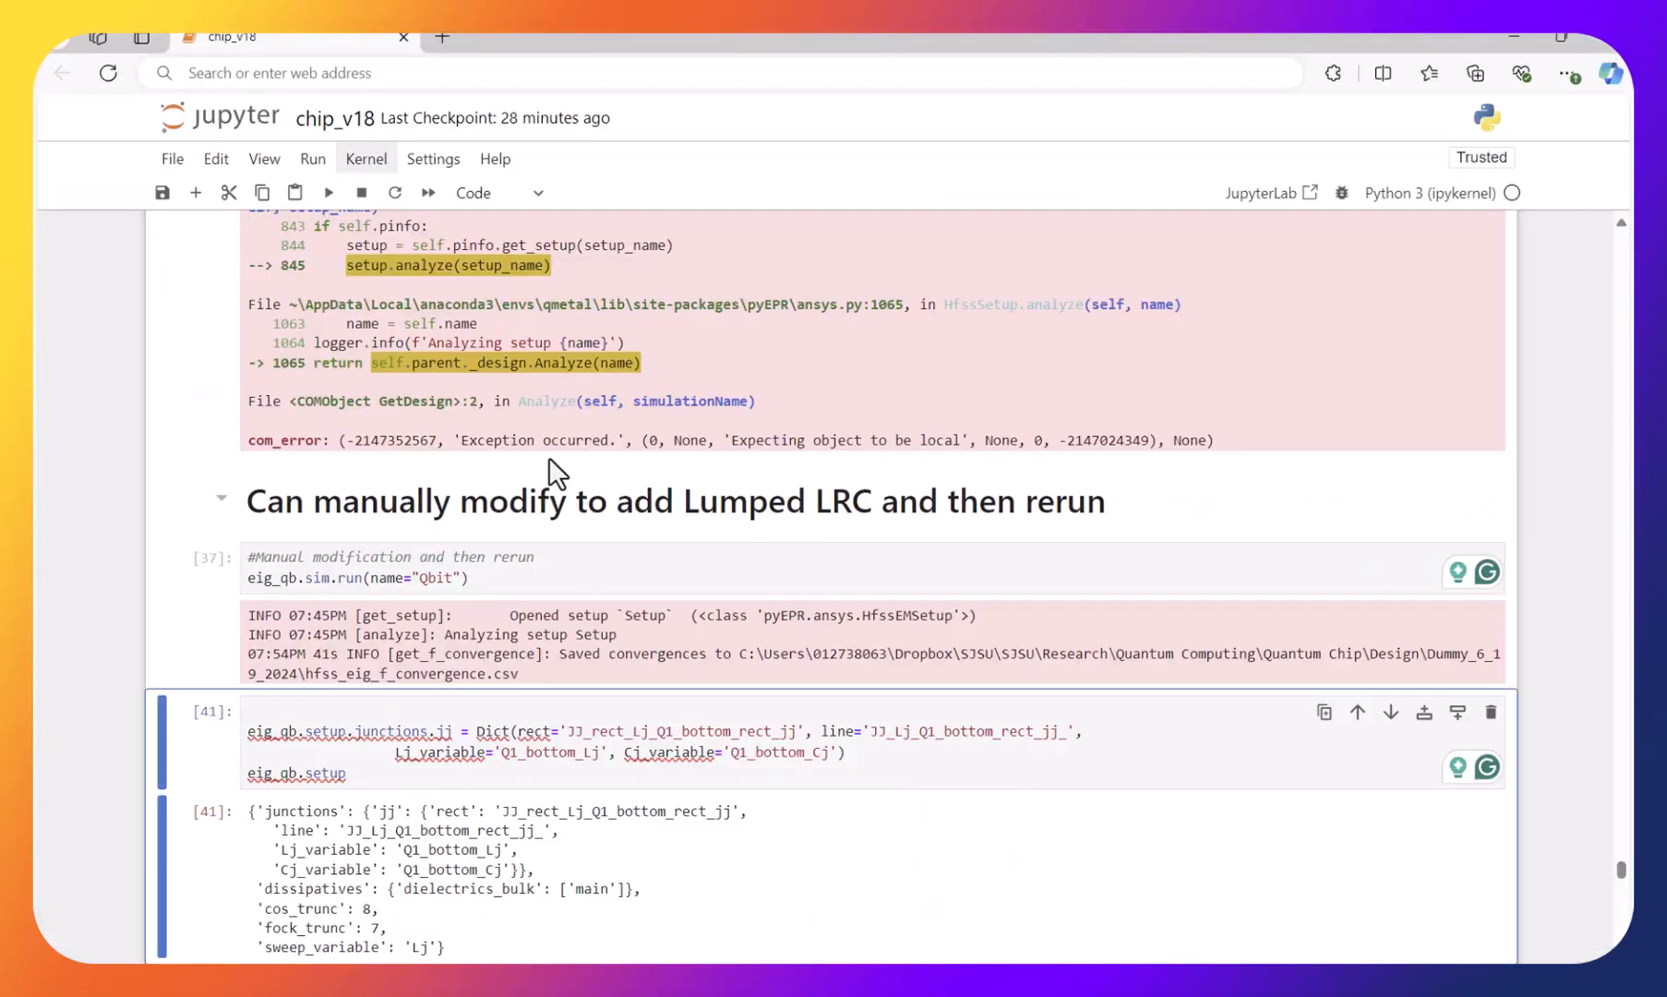
{"action": "scroll", "coordinate": [548, 457], "scroll_direction": "down", "scroll_amount": 3}
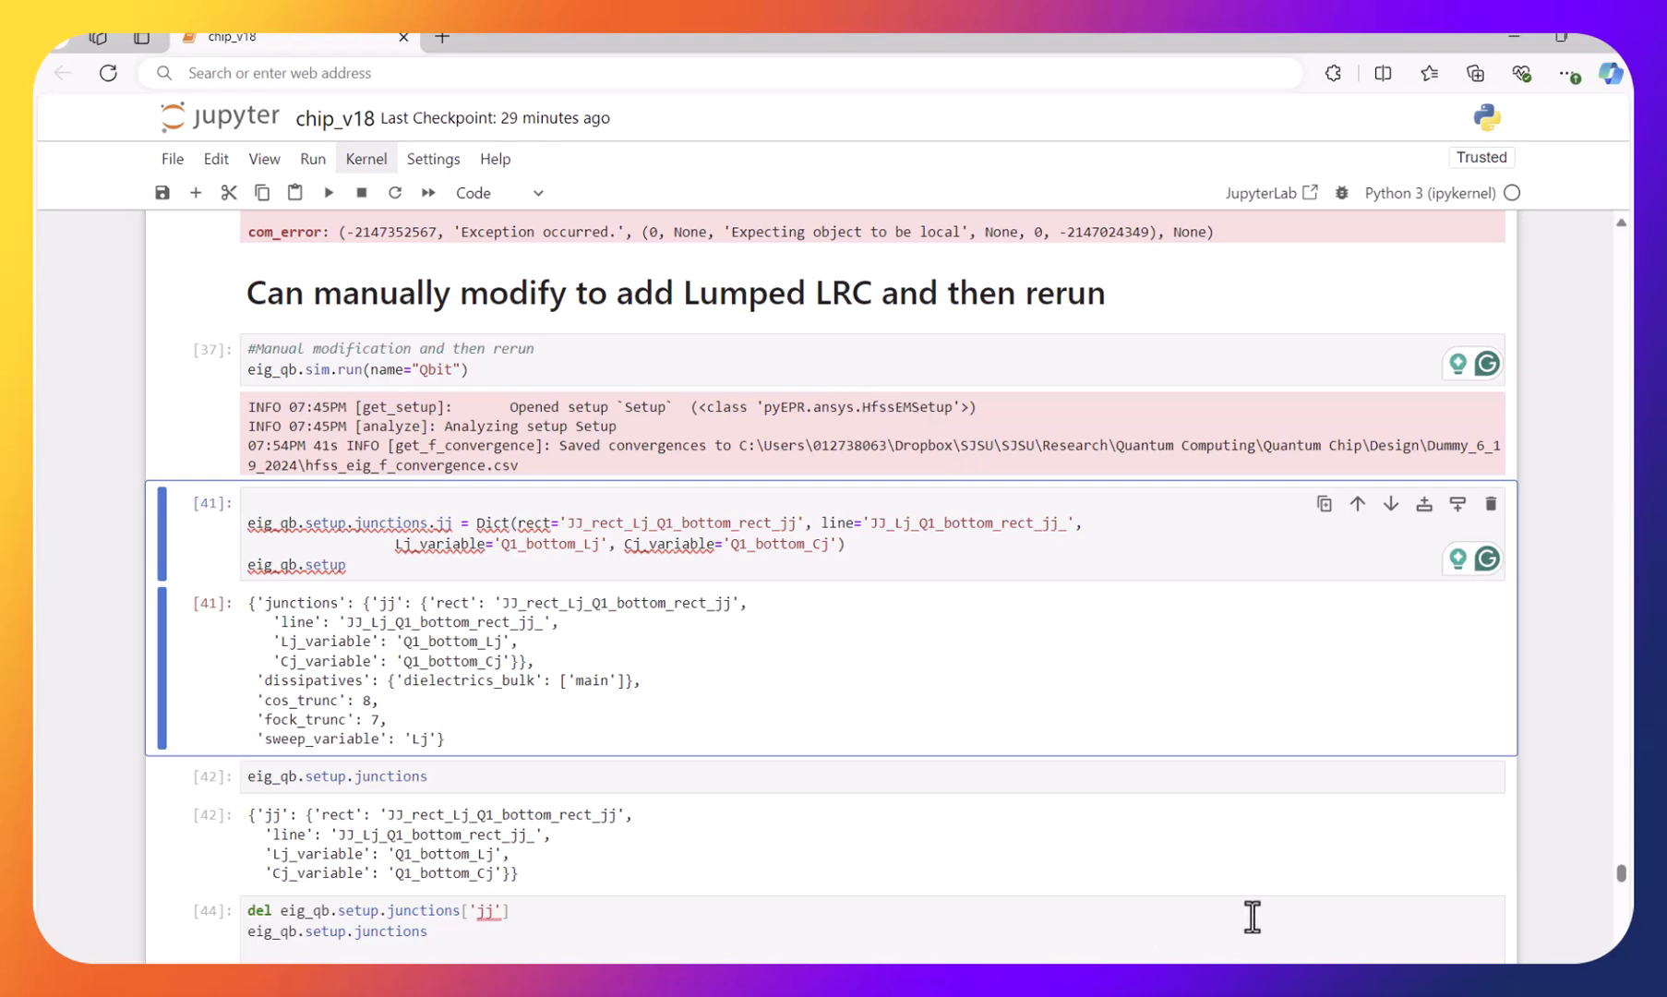
{"action": "key", "text": "alt+Tab"}
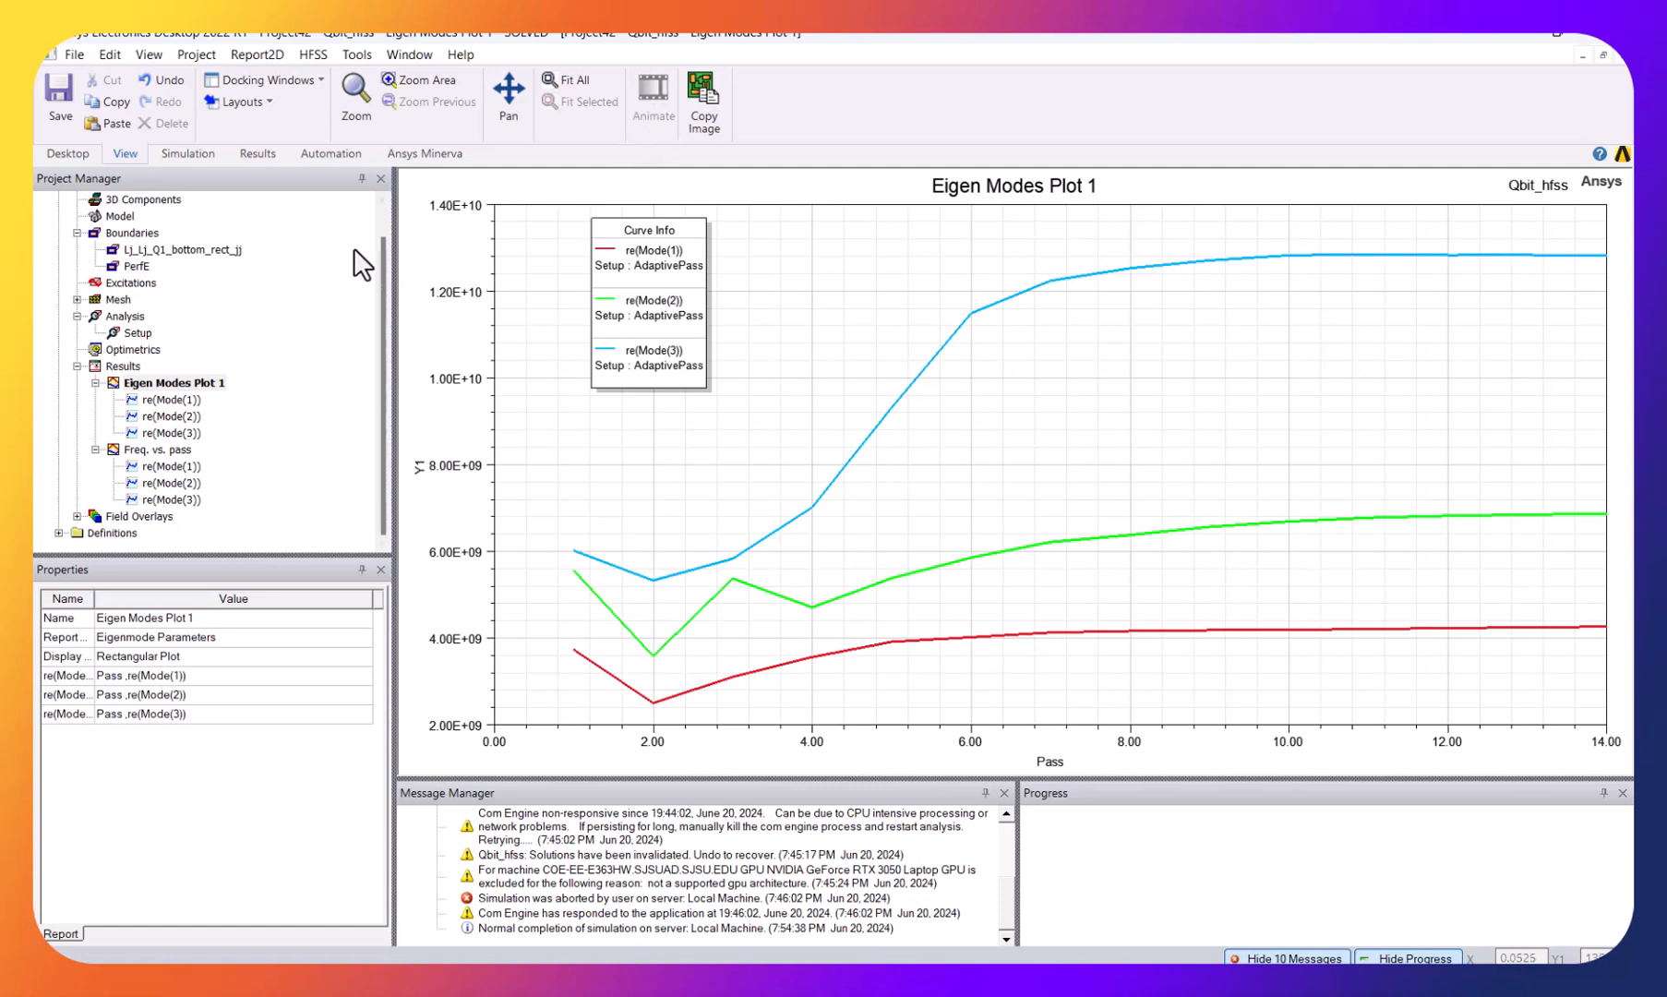
- Reopen the Qbit_hfss 3D model and hide the Mag_E1 plot under the E Field overlay
{"action": "scroll", "coordinate": [213, 200], "scroll_direction": "up", "scroll_amount": 1}
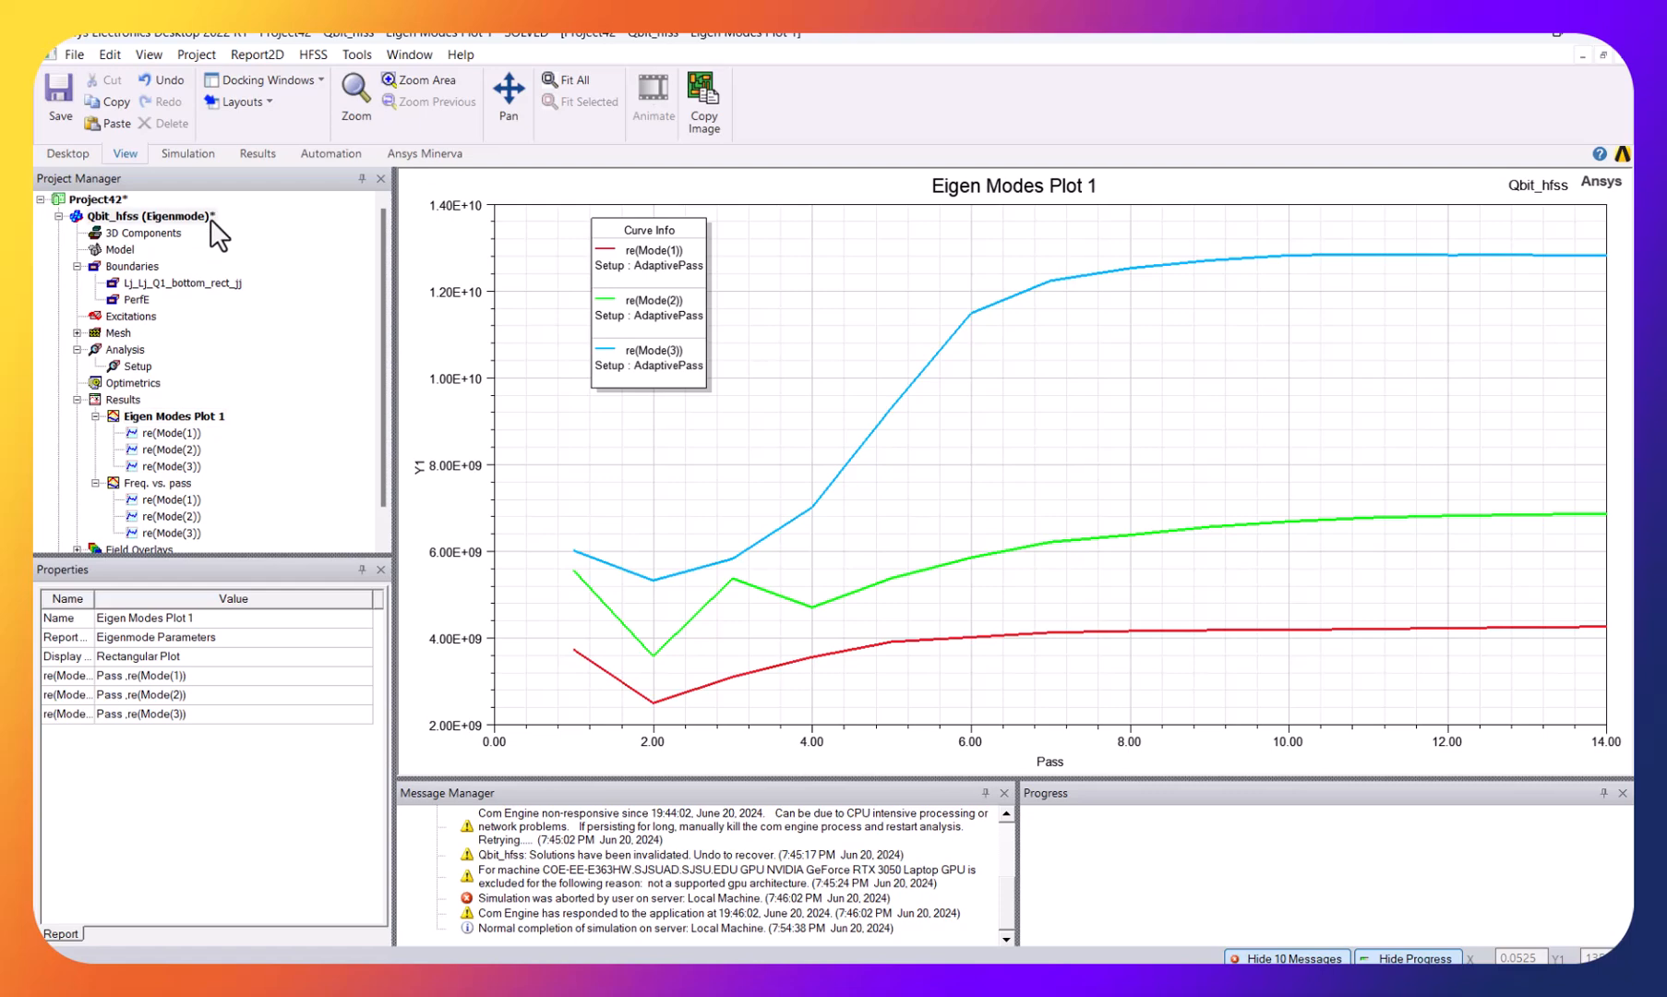
{"action": "double_click", "coordinate": [212, 220]}
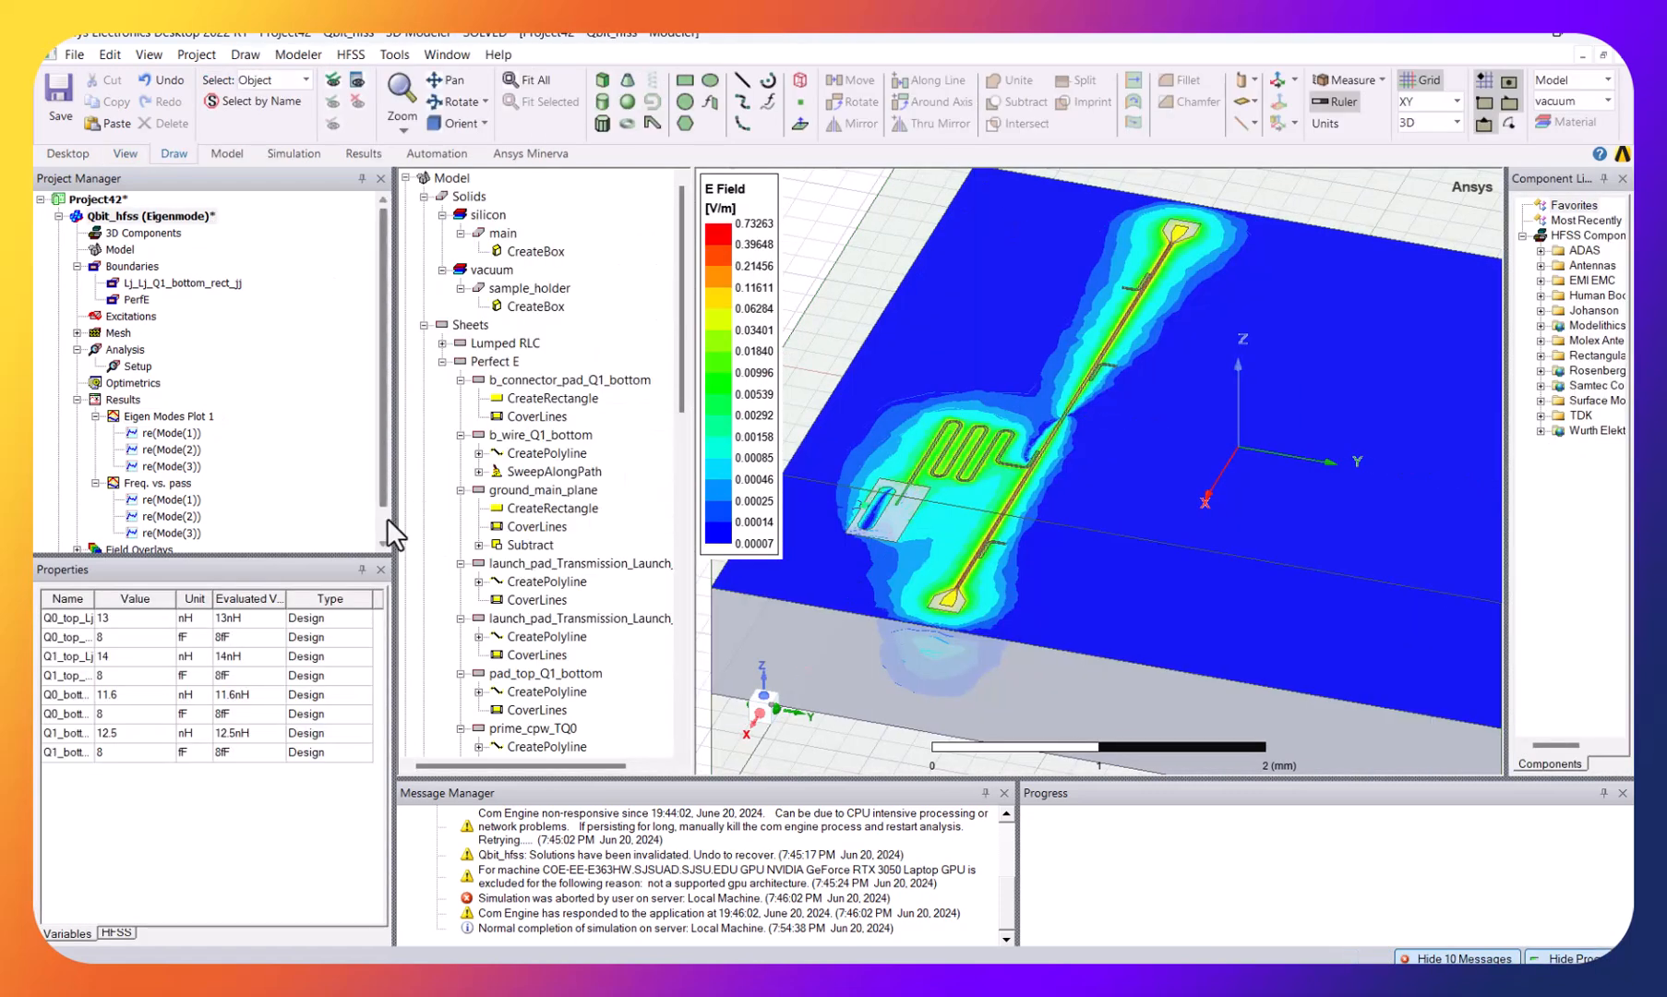
{"action": "left_click", "coordinate": [386, 518]}
{"action": "left_click", "coordinate": [78, 515]}
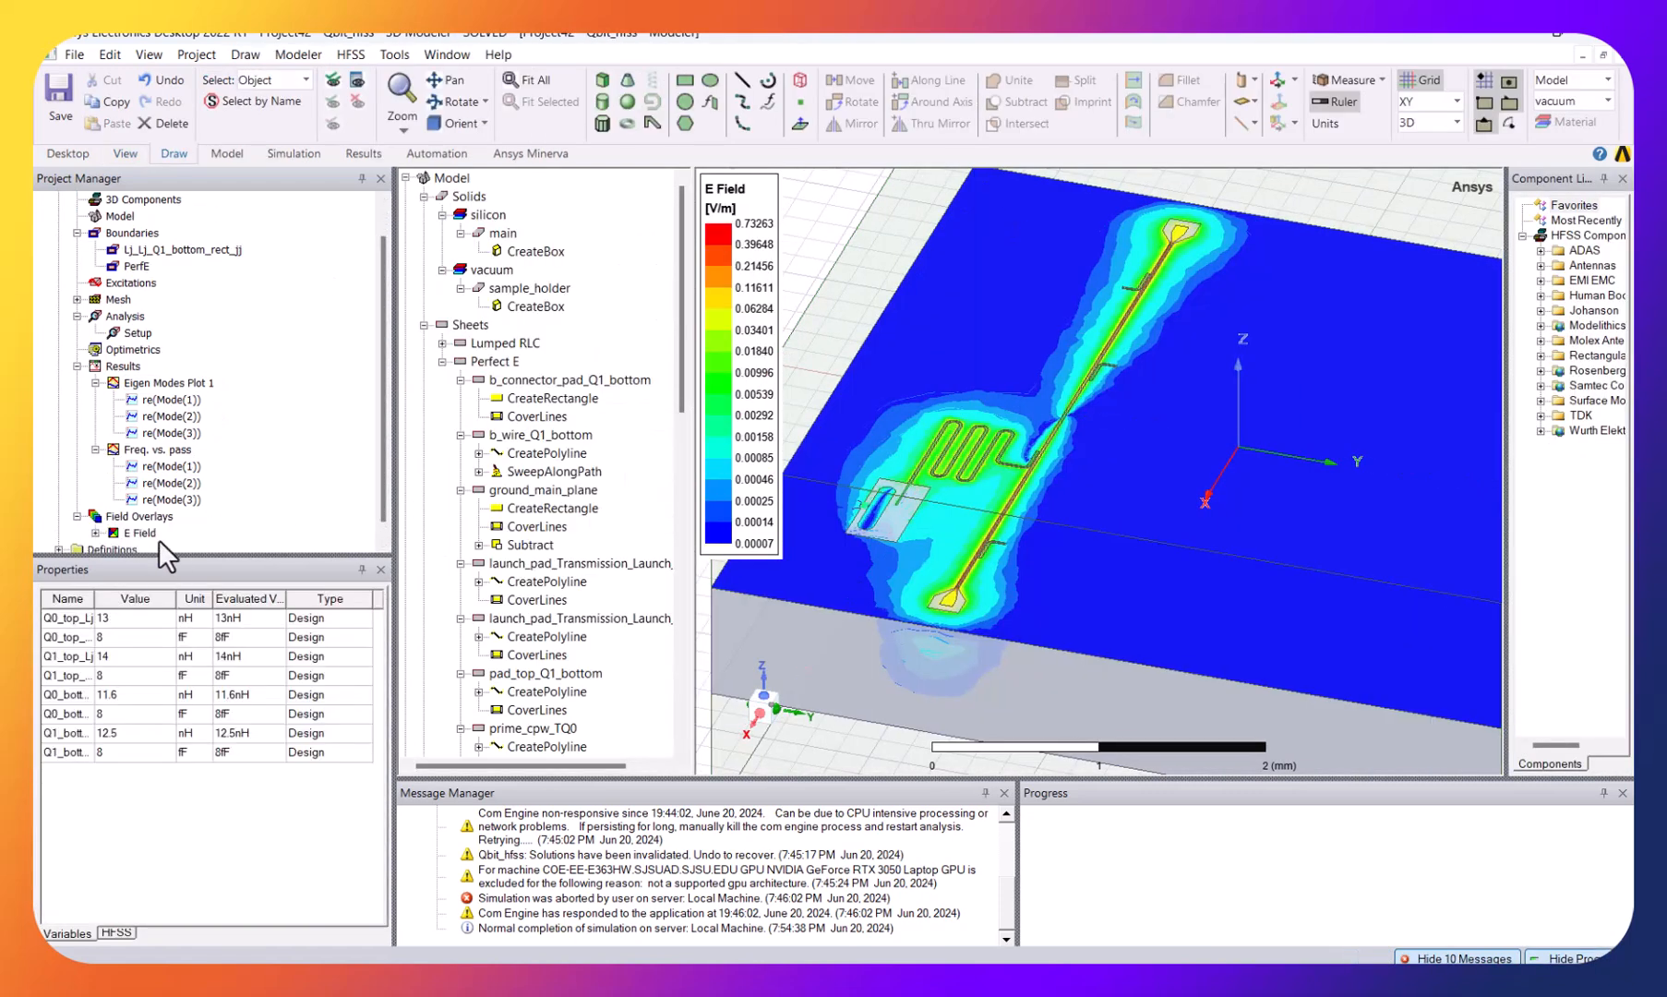
{"action": "right_click", "coordinate": [139, 533]}
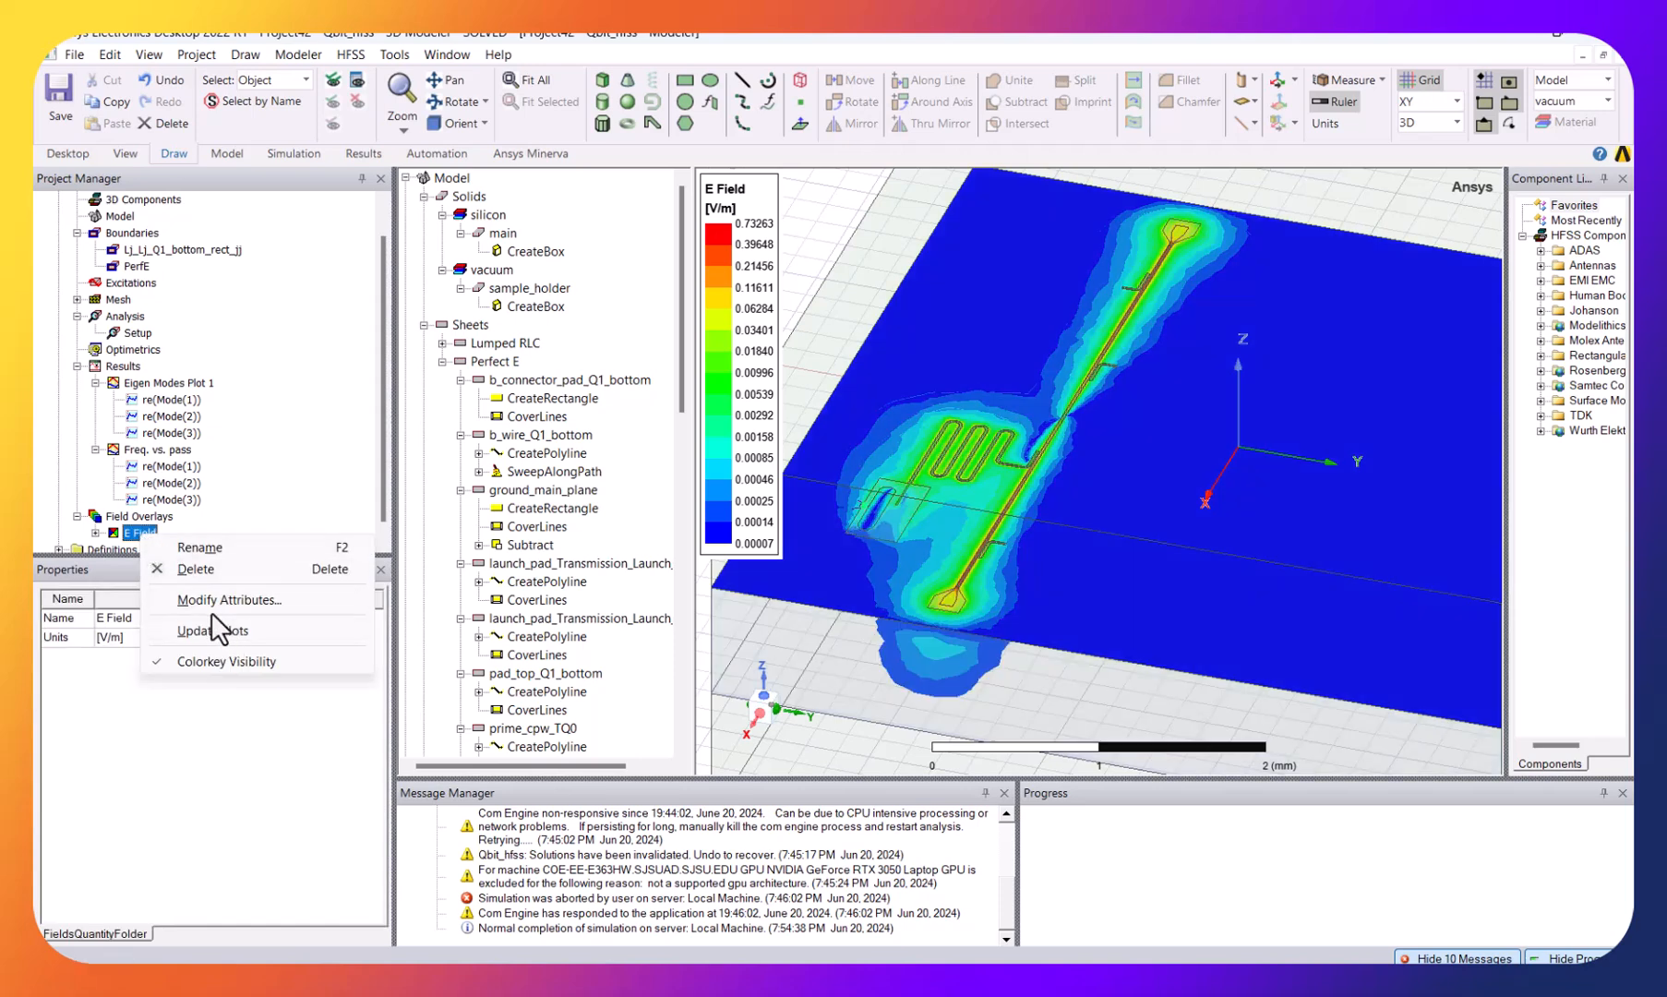
{"action": "left_click", "coordinate": [93, 533]}
{"action": "right_click", "coordinate": [143, 534]}
{"action": "left_click", "coordinate": [225, 707]}
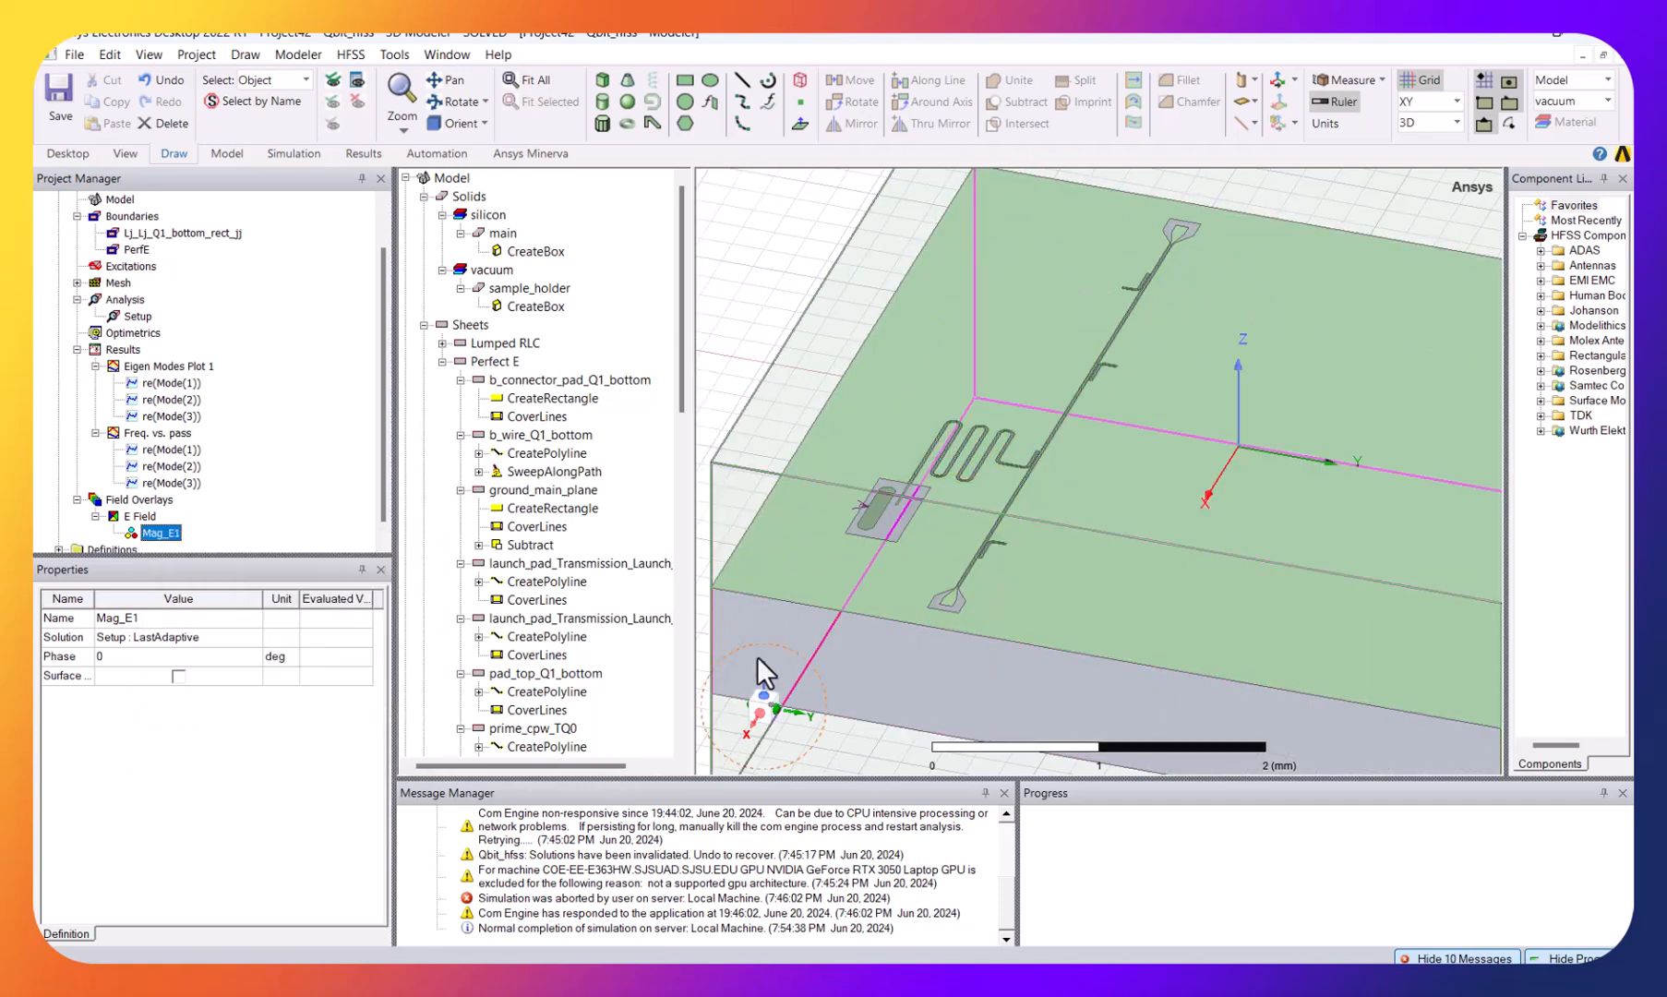
- Orient the model to a top view, fit it all, and examine the launch pad at the transmission line's upper end
{"action": "left_click", "coordinate": [769, 712]}
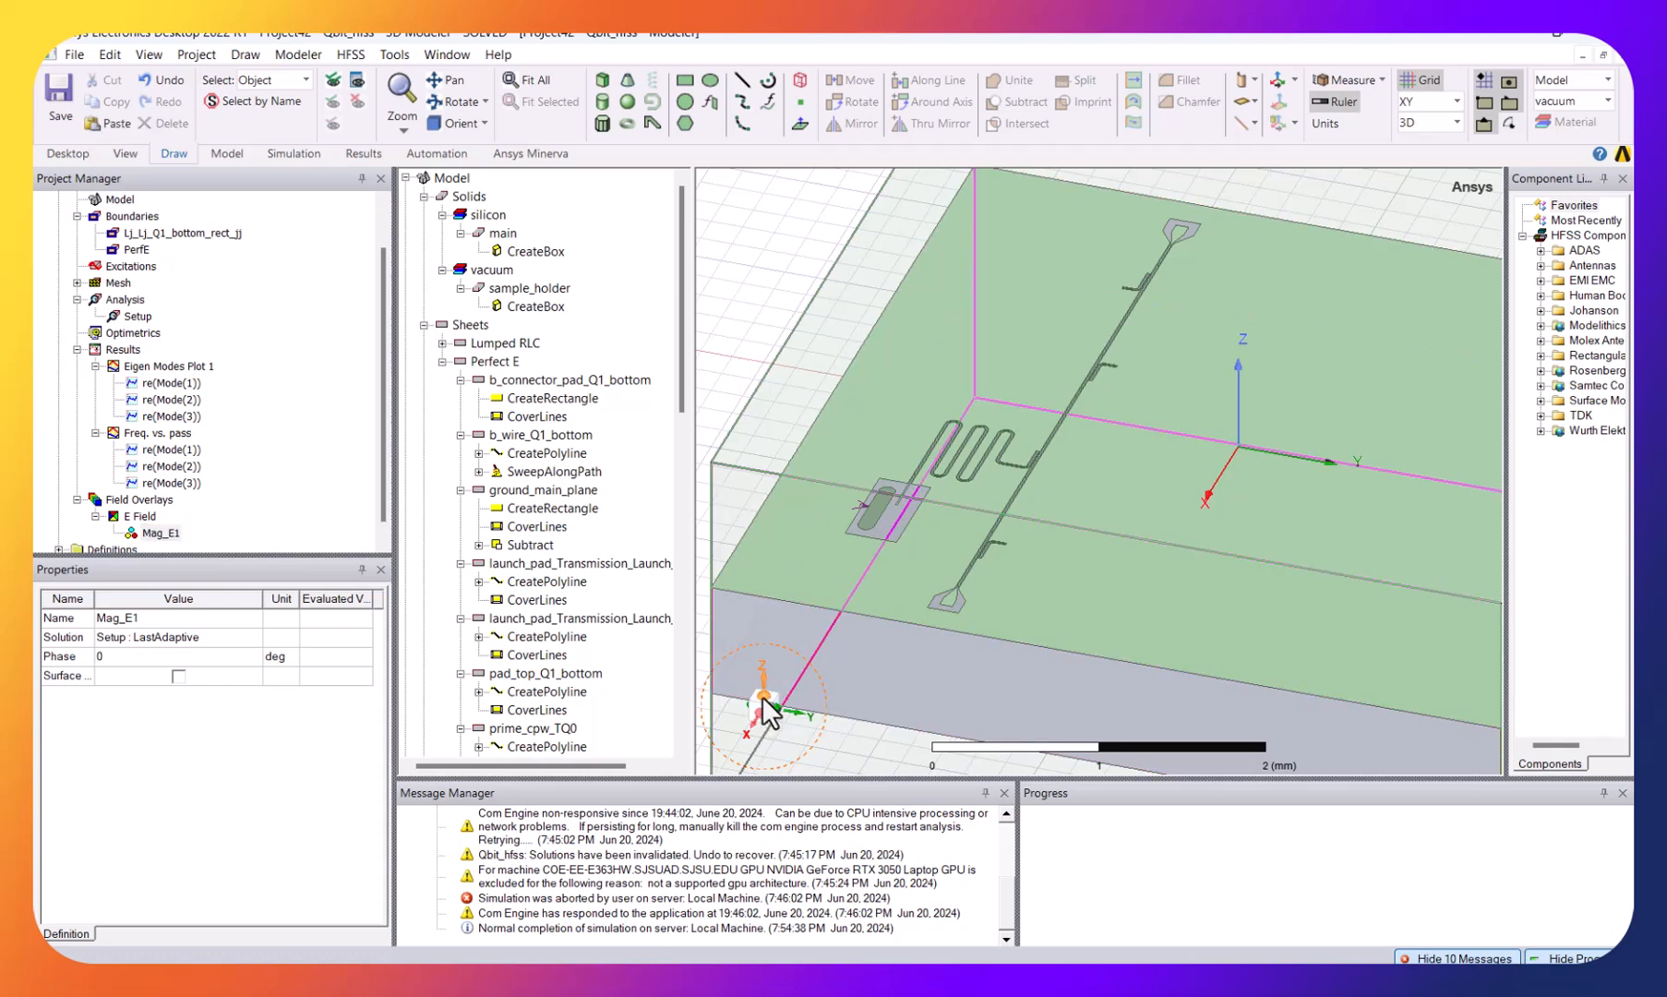
{"action": "left_click", "coordinate": [765, 700]}
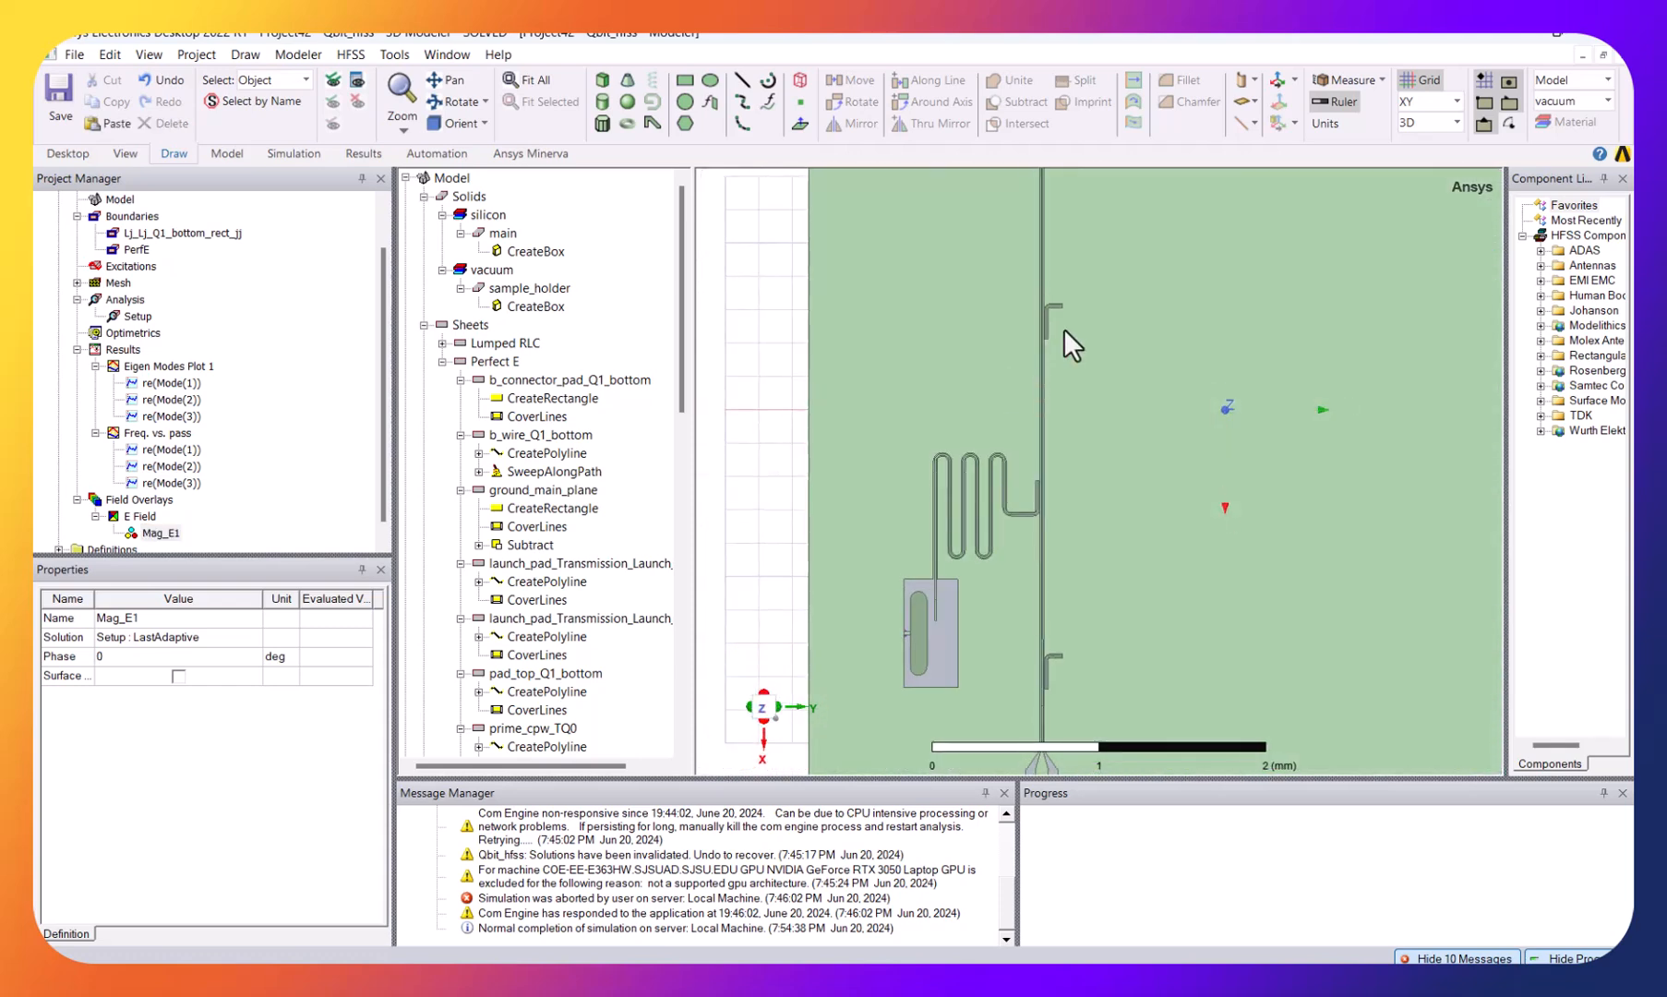
{"action": "left_click", "coordinate": [541, 77]}
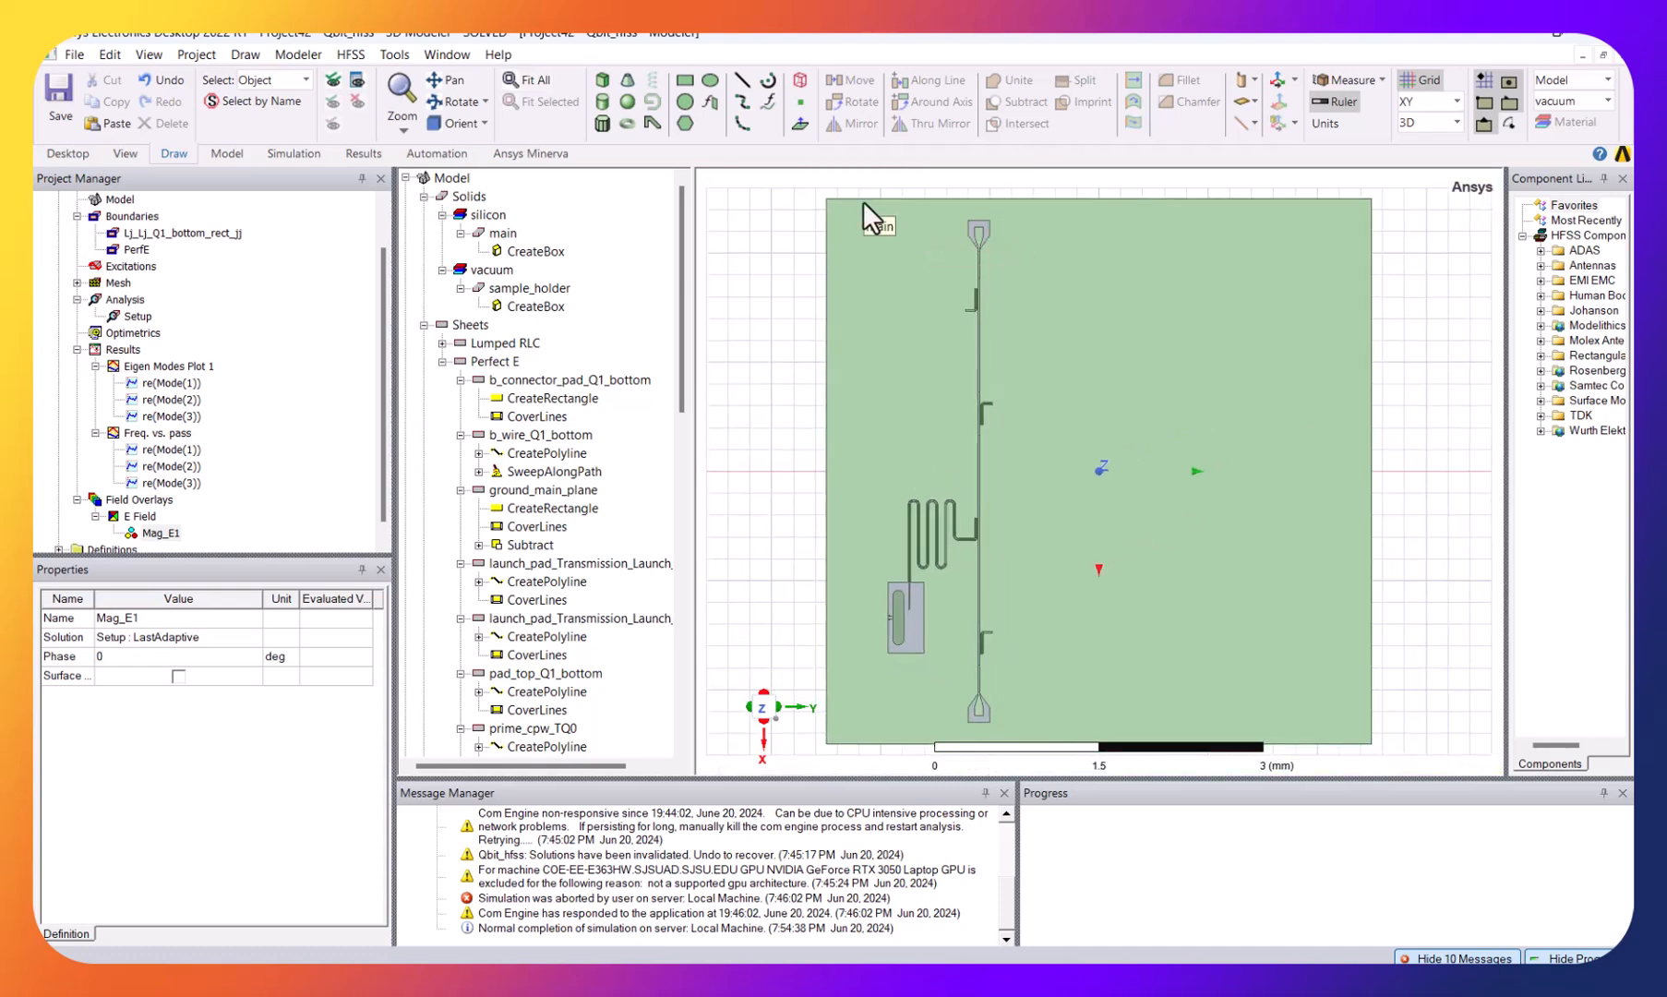
{"action": "scroll", "coordinate": [963, 202], "scroll_direction": "up", "scroll_amount": 1}
{"action": "scroll", "coordinate": [963, 203], "scroll_direction": "up", "scroll_amount": 4}
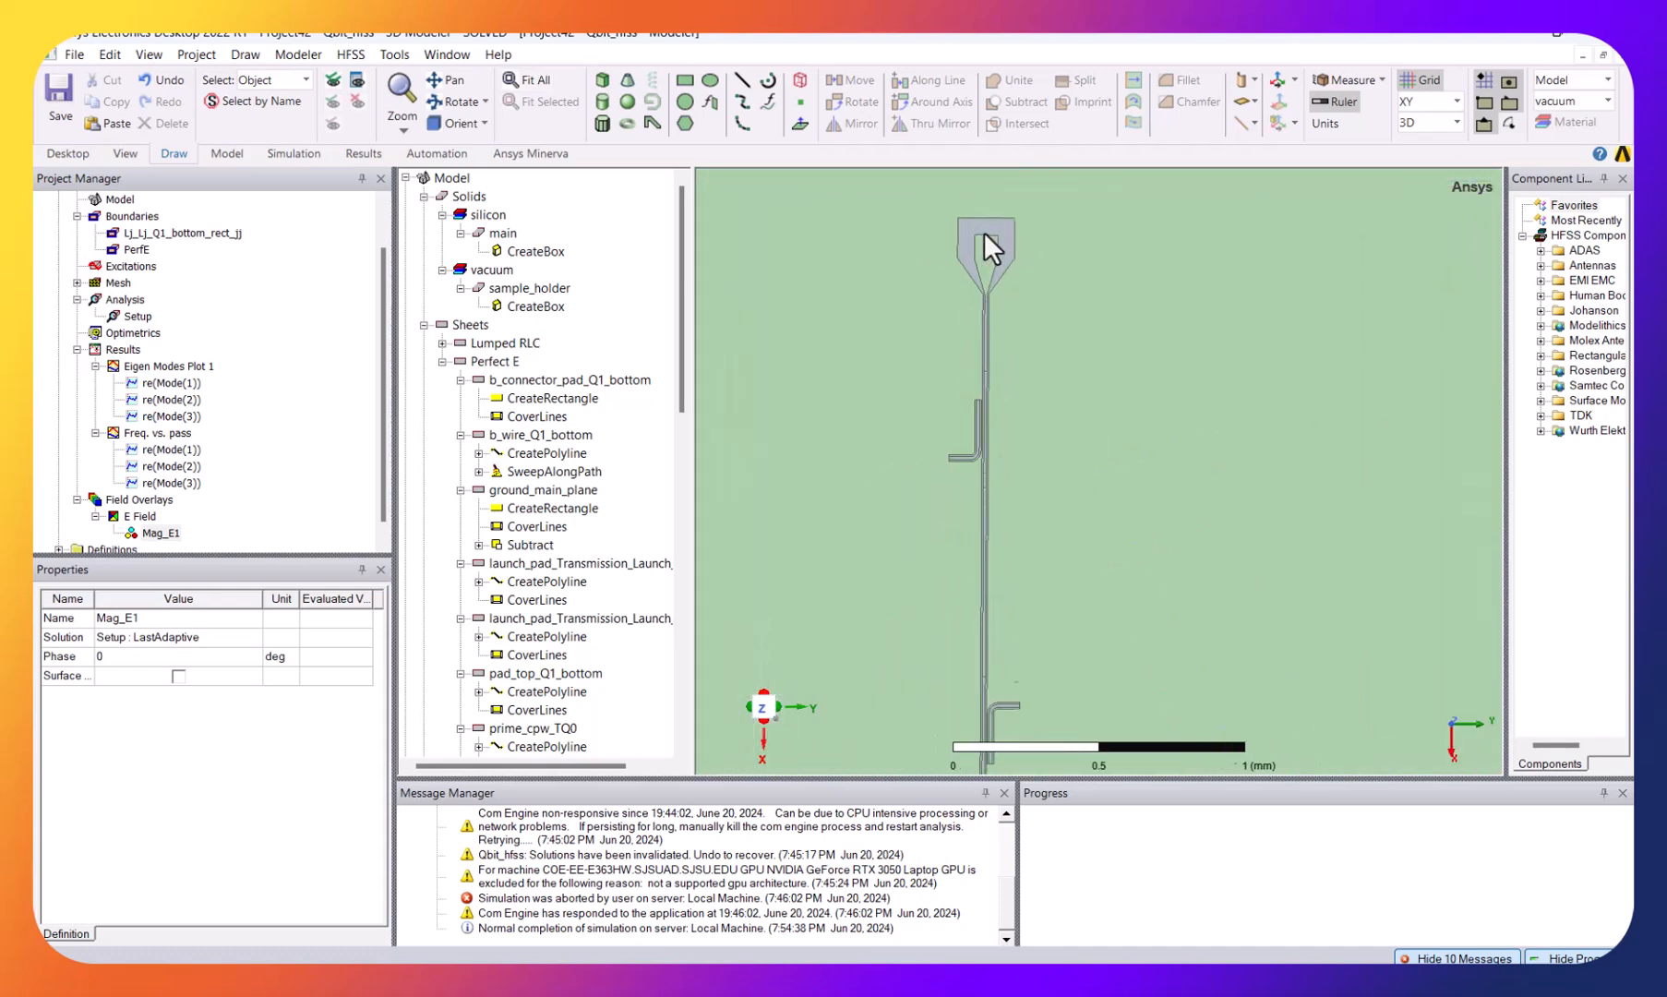
{"action": "scroll", "coordinate": [966, 202], "scroll_direction": "up", "scroll_amount": 2}
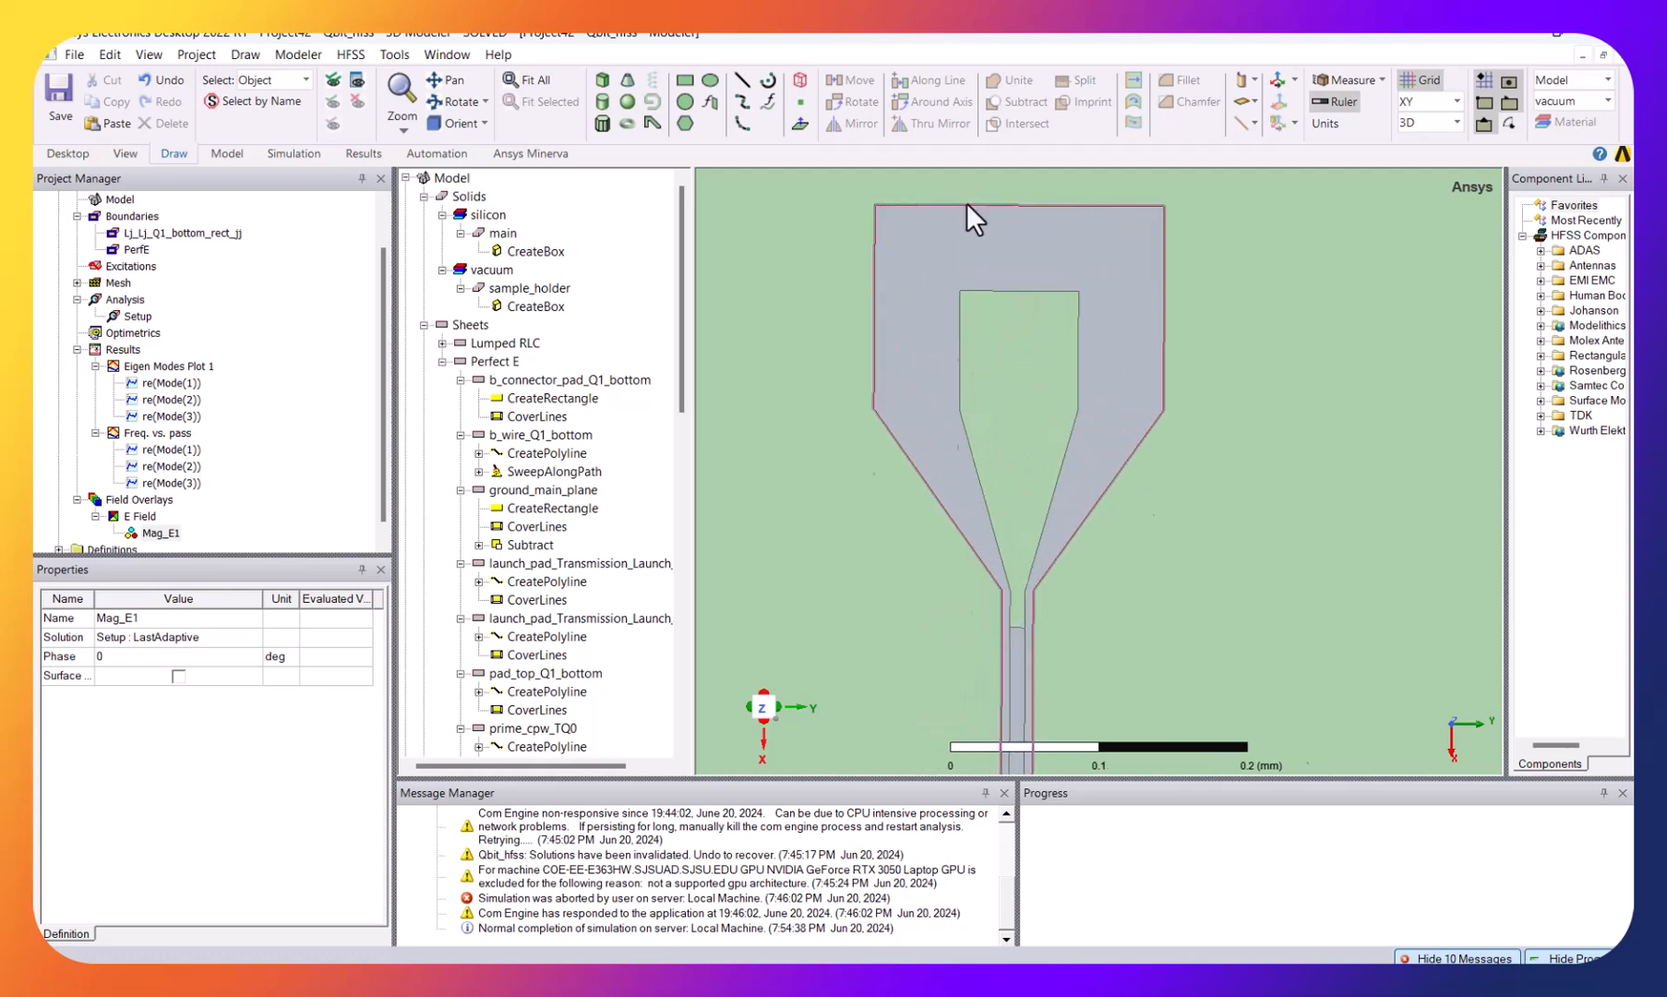
{"action": "left_click", "coordinate": [681, 82]}
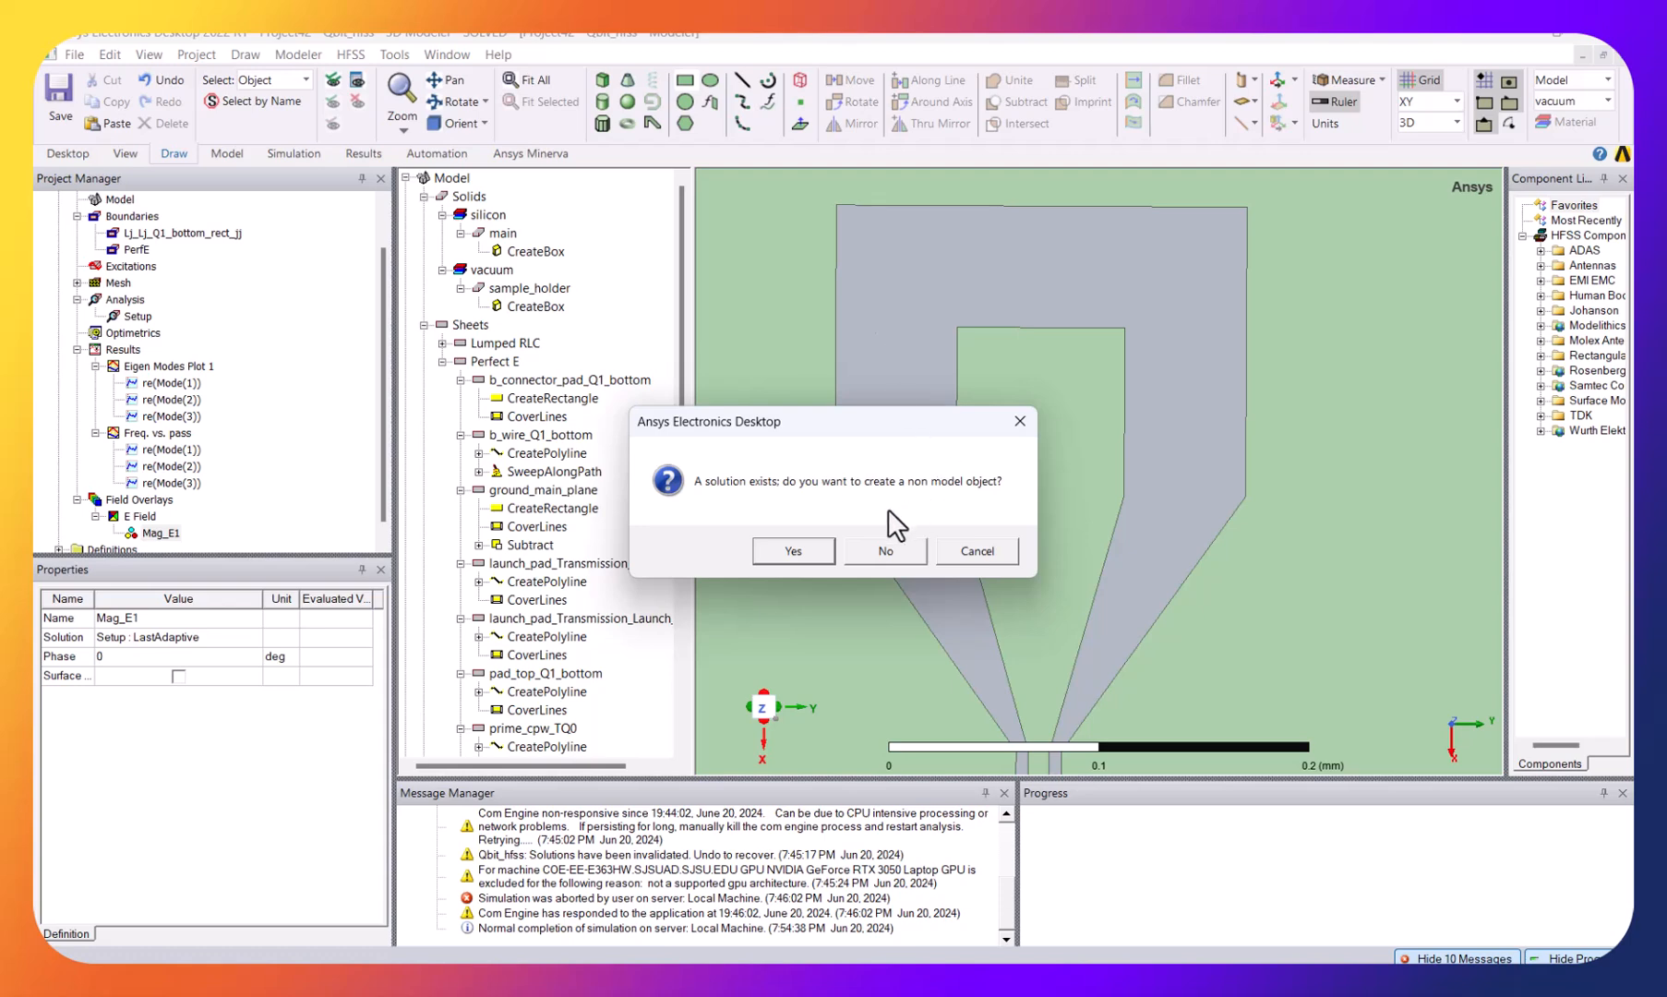
{"action": "left_click", "coordinate": [792, 550]}
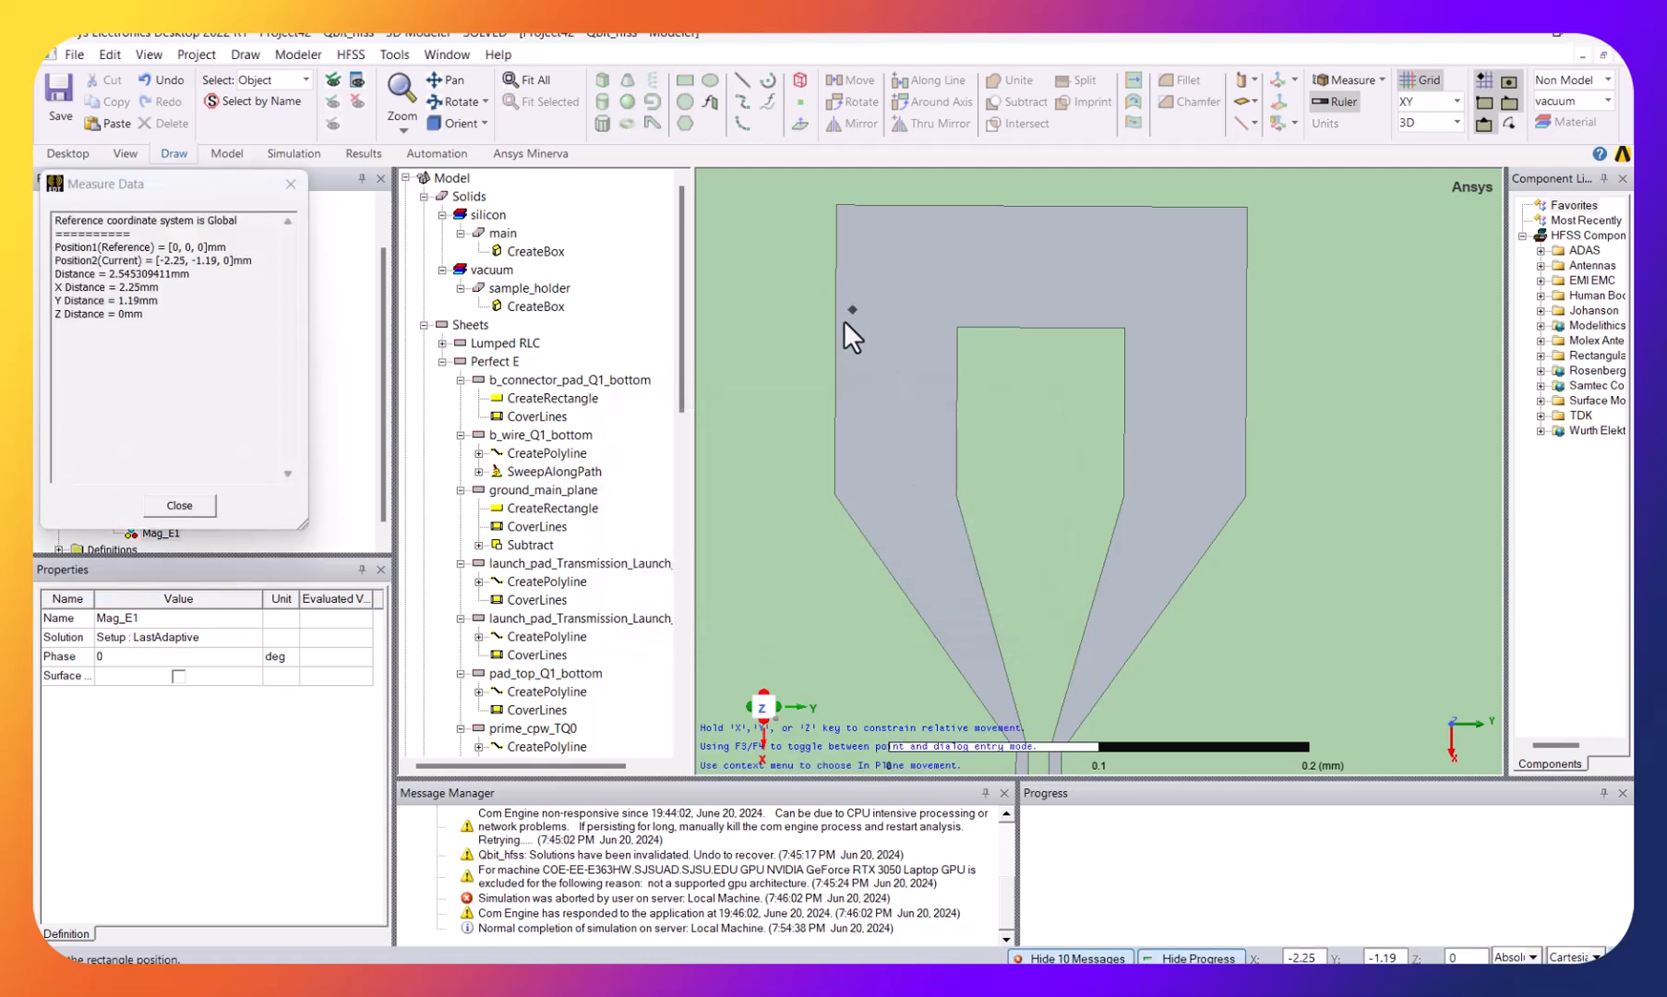
{"action": "left_click", "coordinate": [839, 214]}
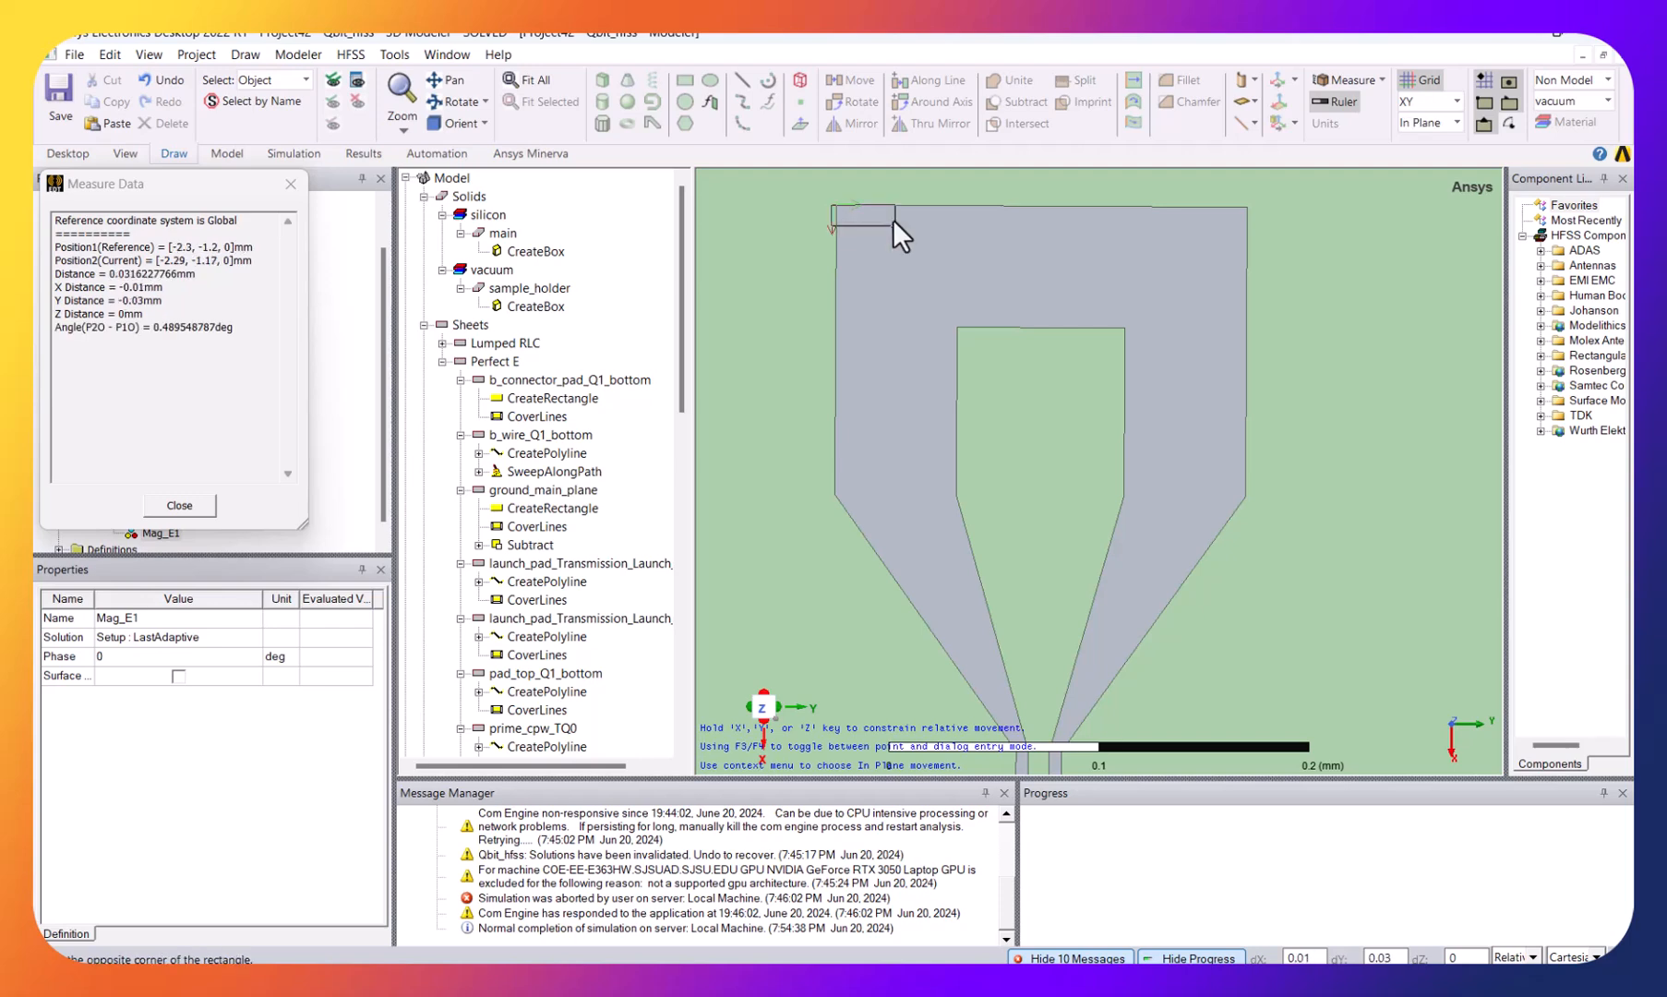
{"action": "key", "text": "Escape"}
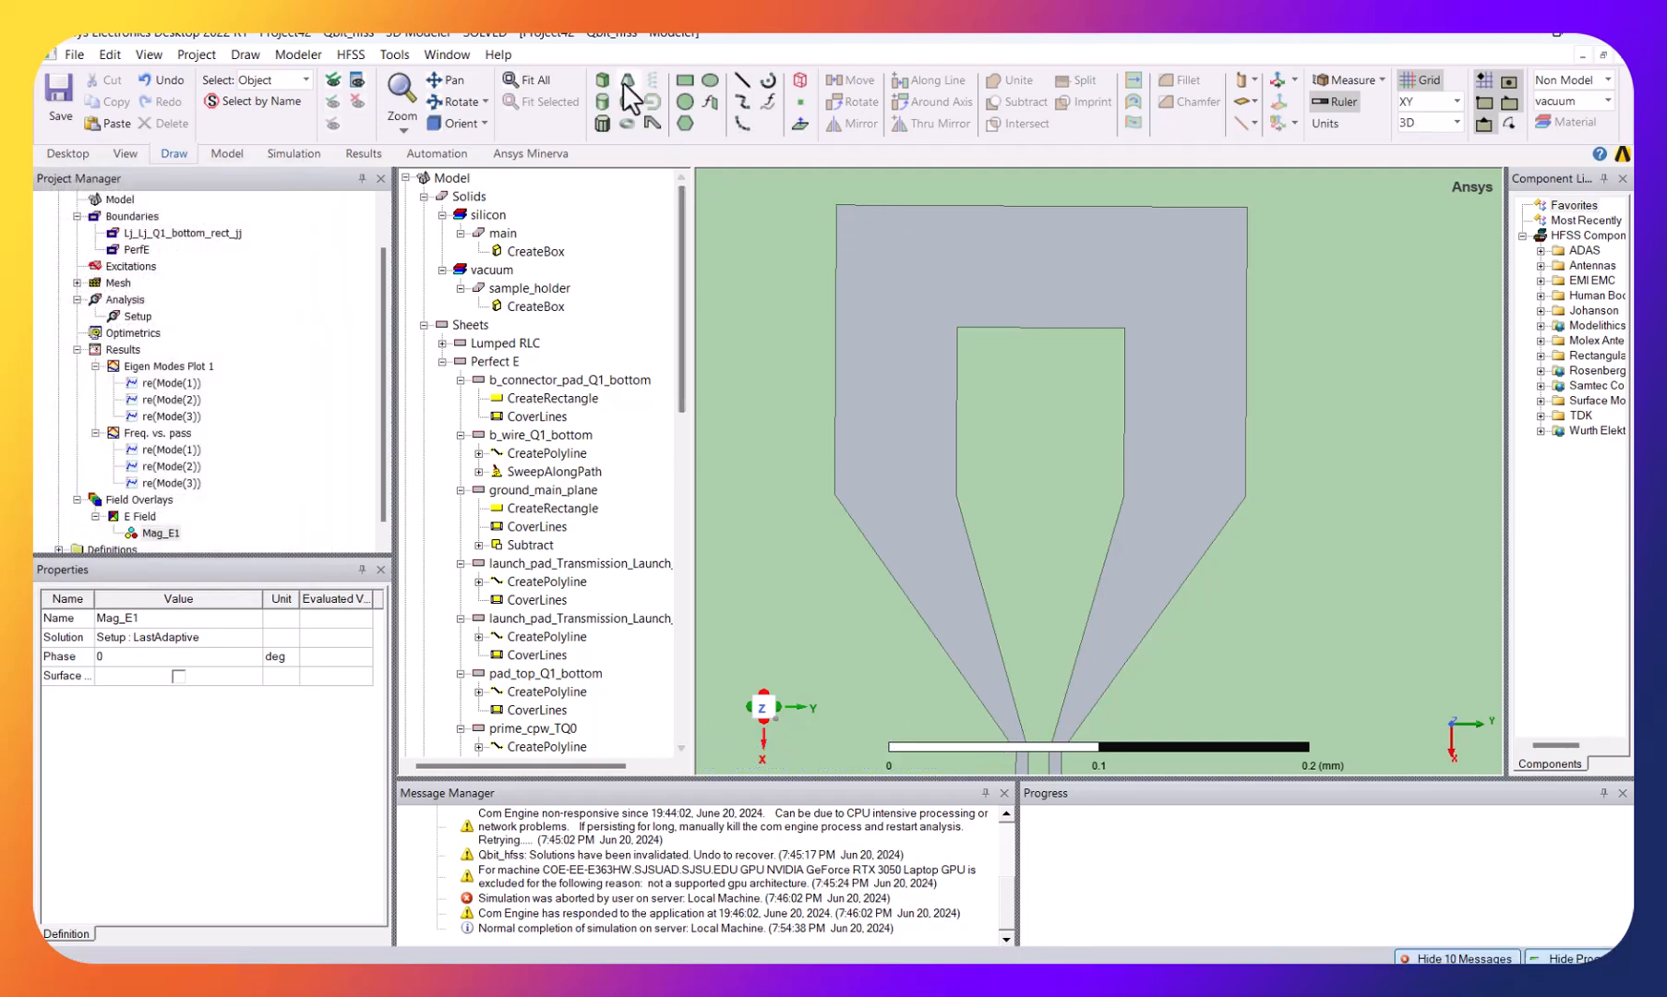
- Draw a non-model rectangle about 0.058 by 0.196 mm across the gap between the launch pad and the surrounding ground plane
{"action": "scroll", "coordinate": [846, 307], "scroll_direction": "up", "scroll_amount": 3}
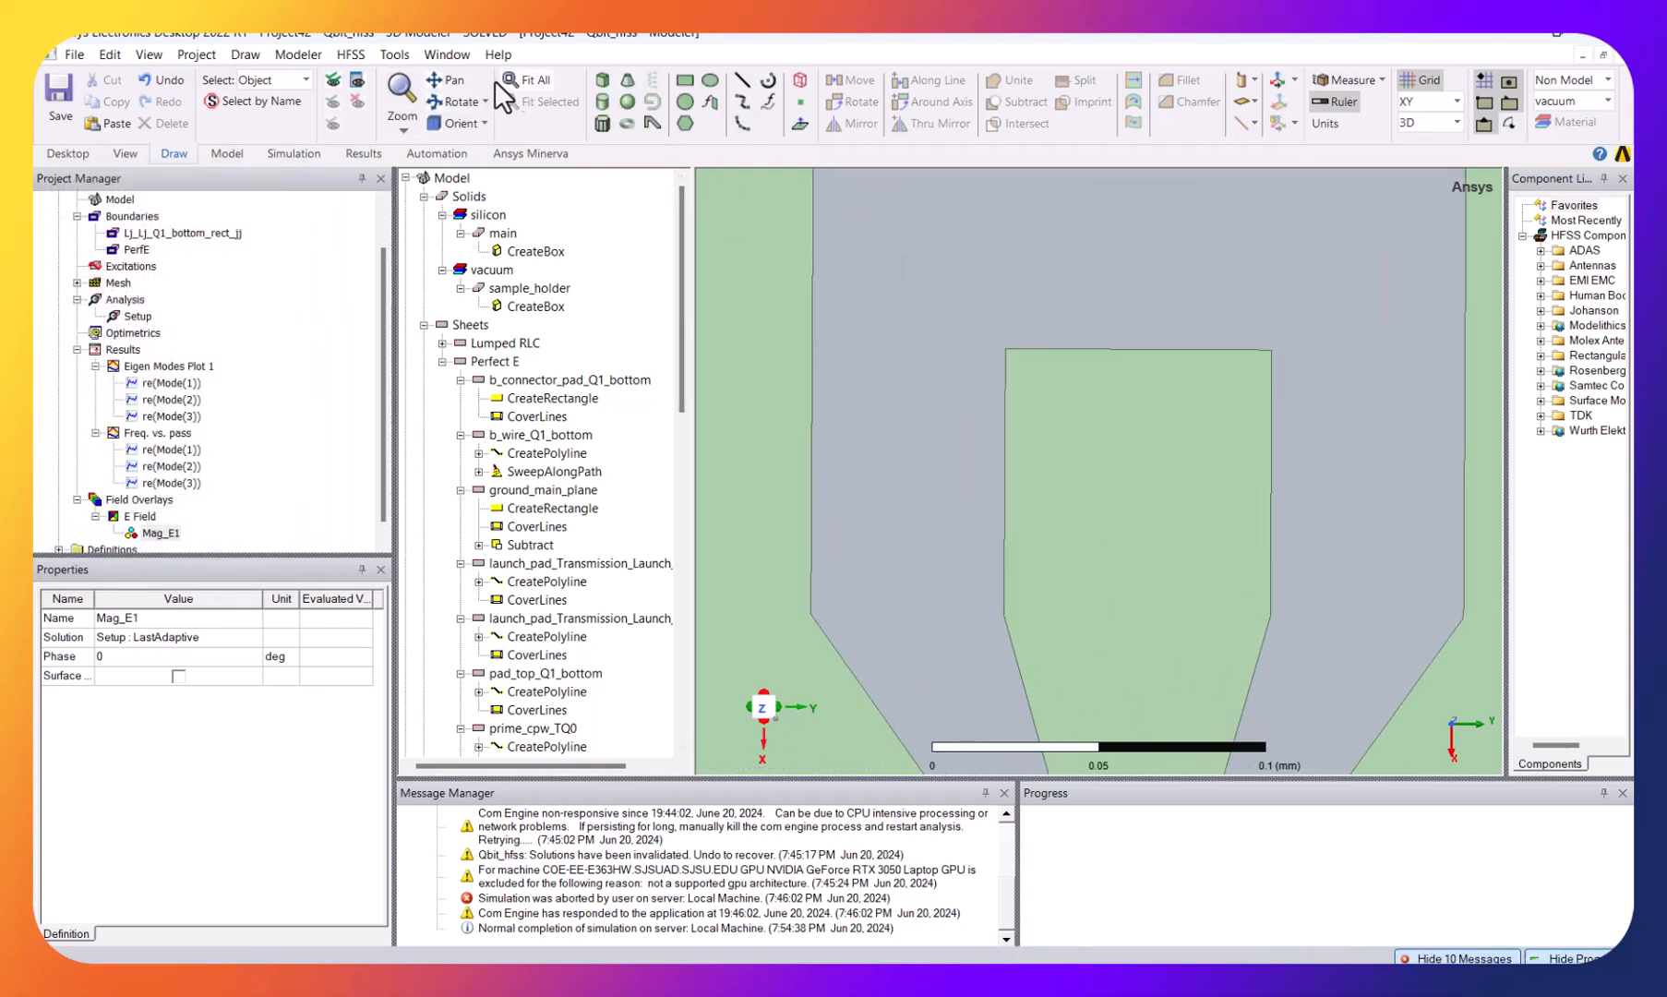
{"action": "left_click_drag", "start_coordinate": [1228, 394], "coordinate": [1190, 528], "text": "shift"}
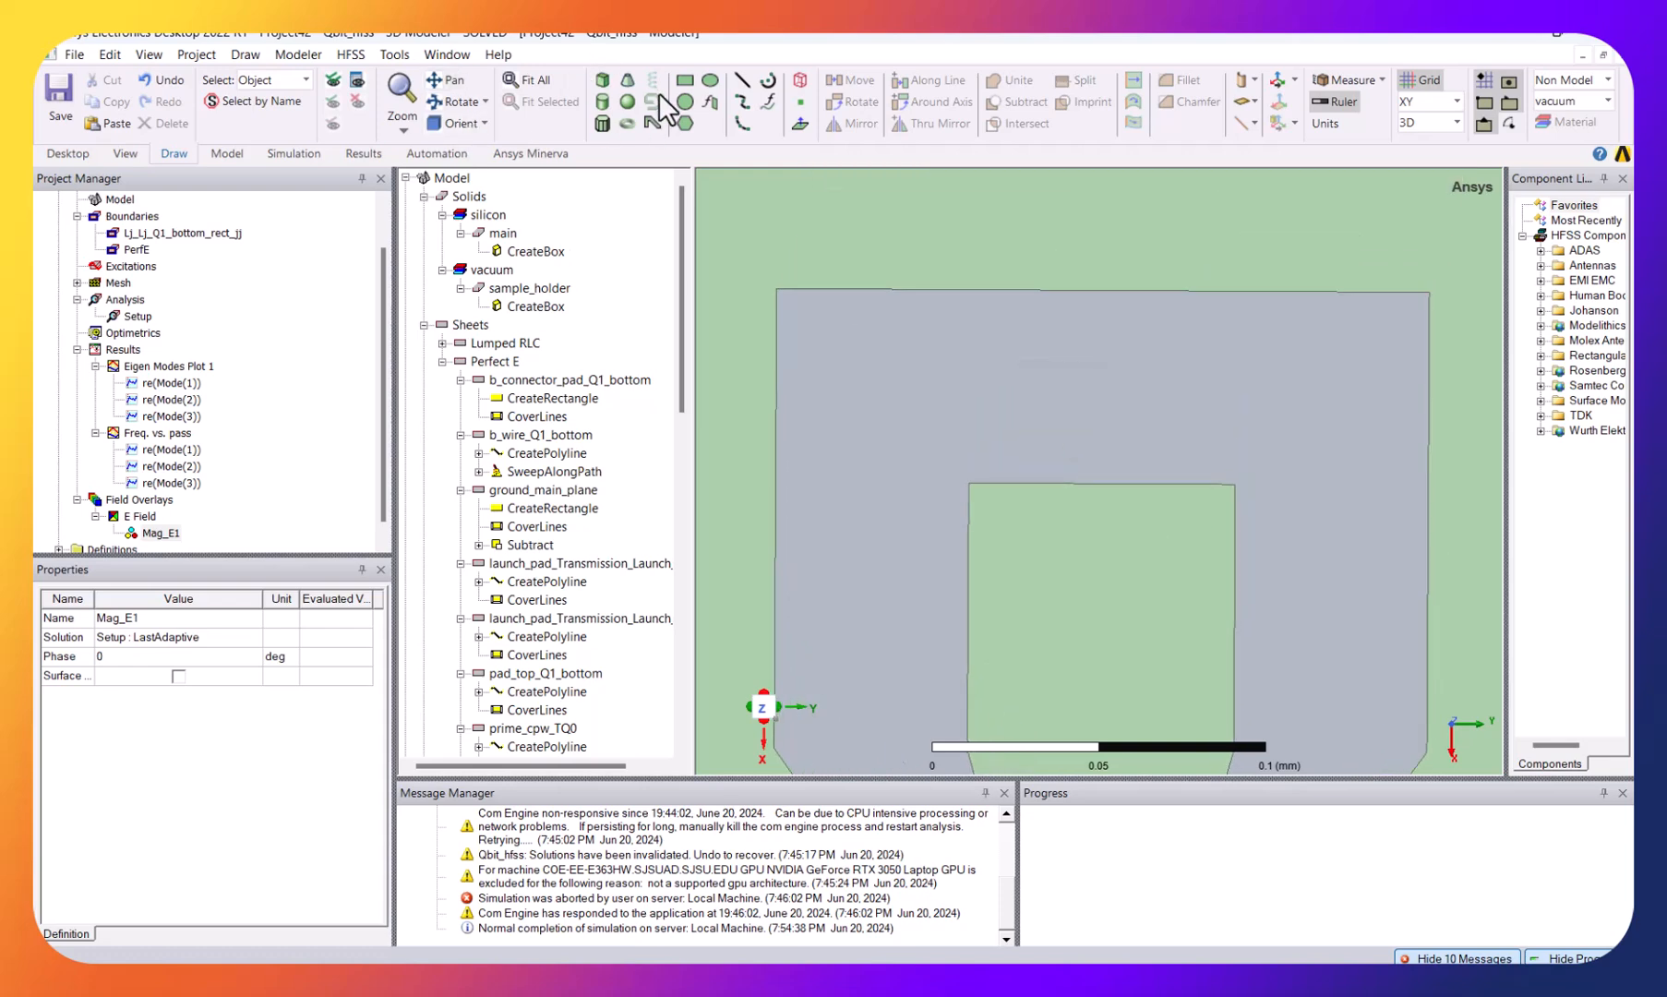
{"action": "key", "text": "Return"}
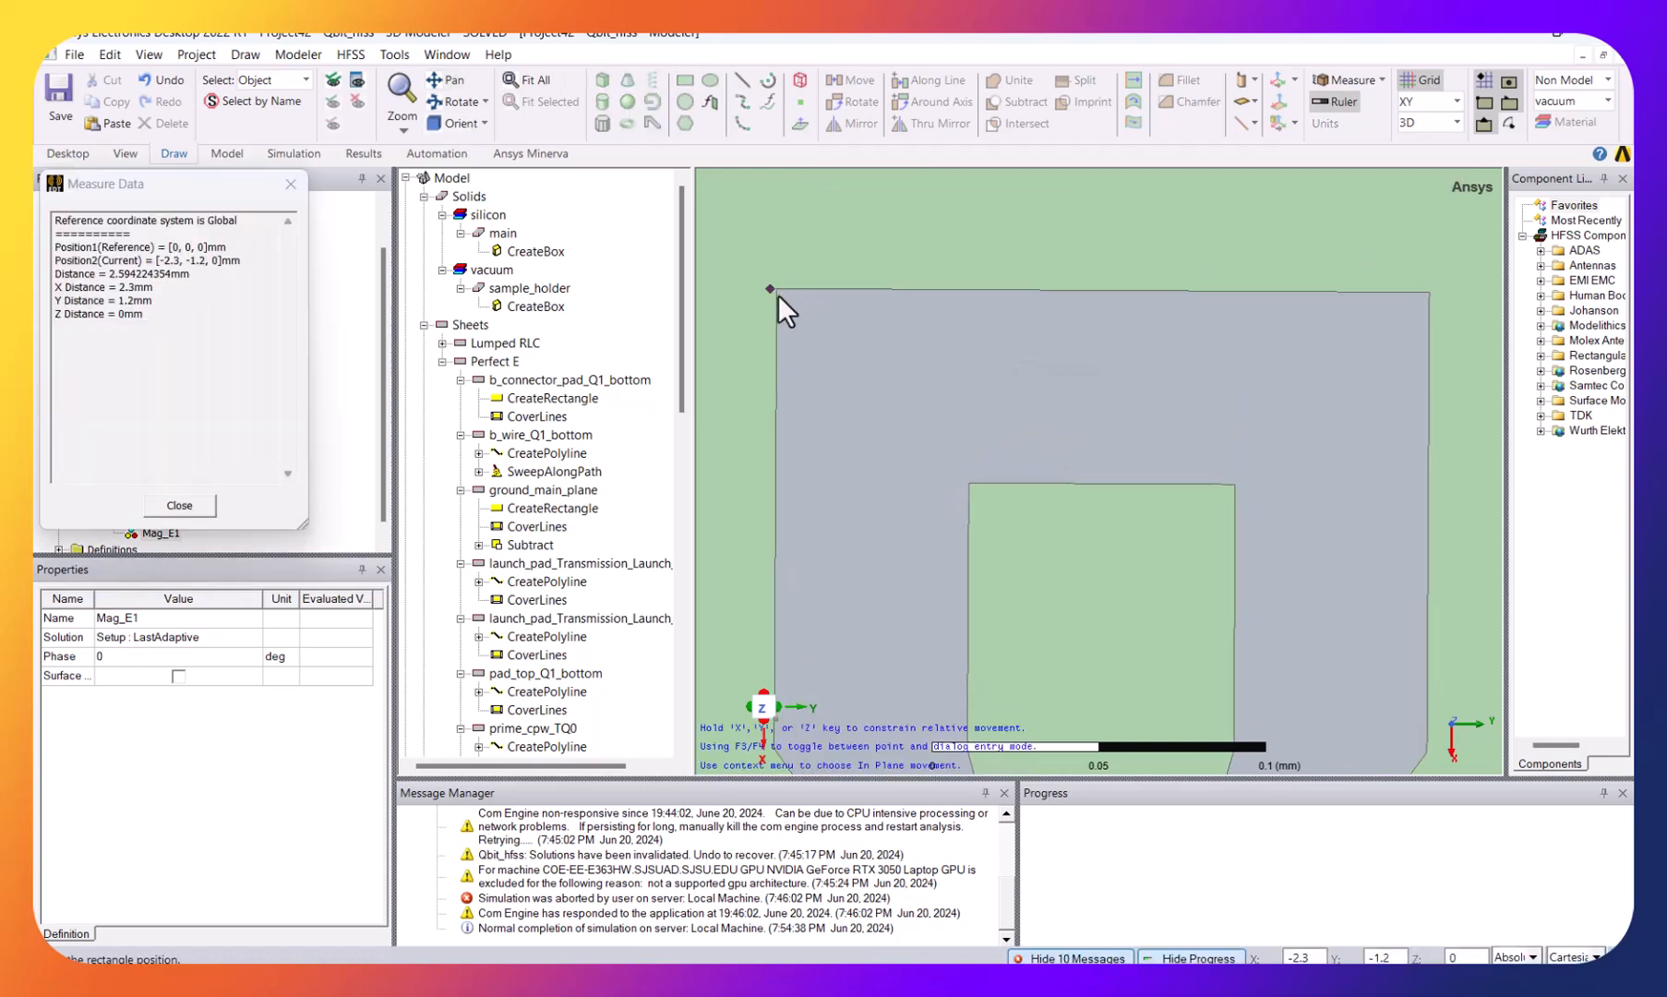
{"action": "scroll", "coordinate": [778, 296], "scroll_direction": "up", "scroll_amount": 2}
{"action": "left_click", "coordinate": [774, 289]}
{"action": "scroll", "coordinate": [773, 289], "scroll_direction": "down", "scroll_amount": 3}
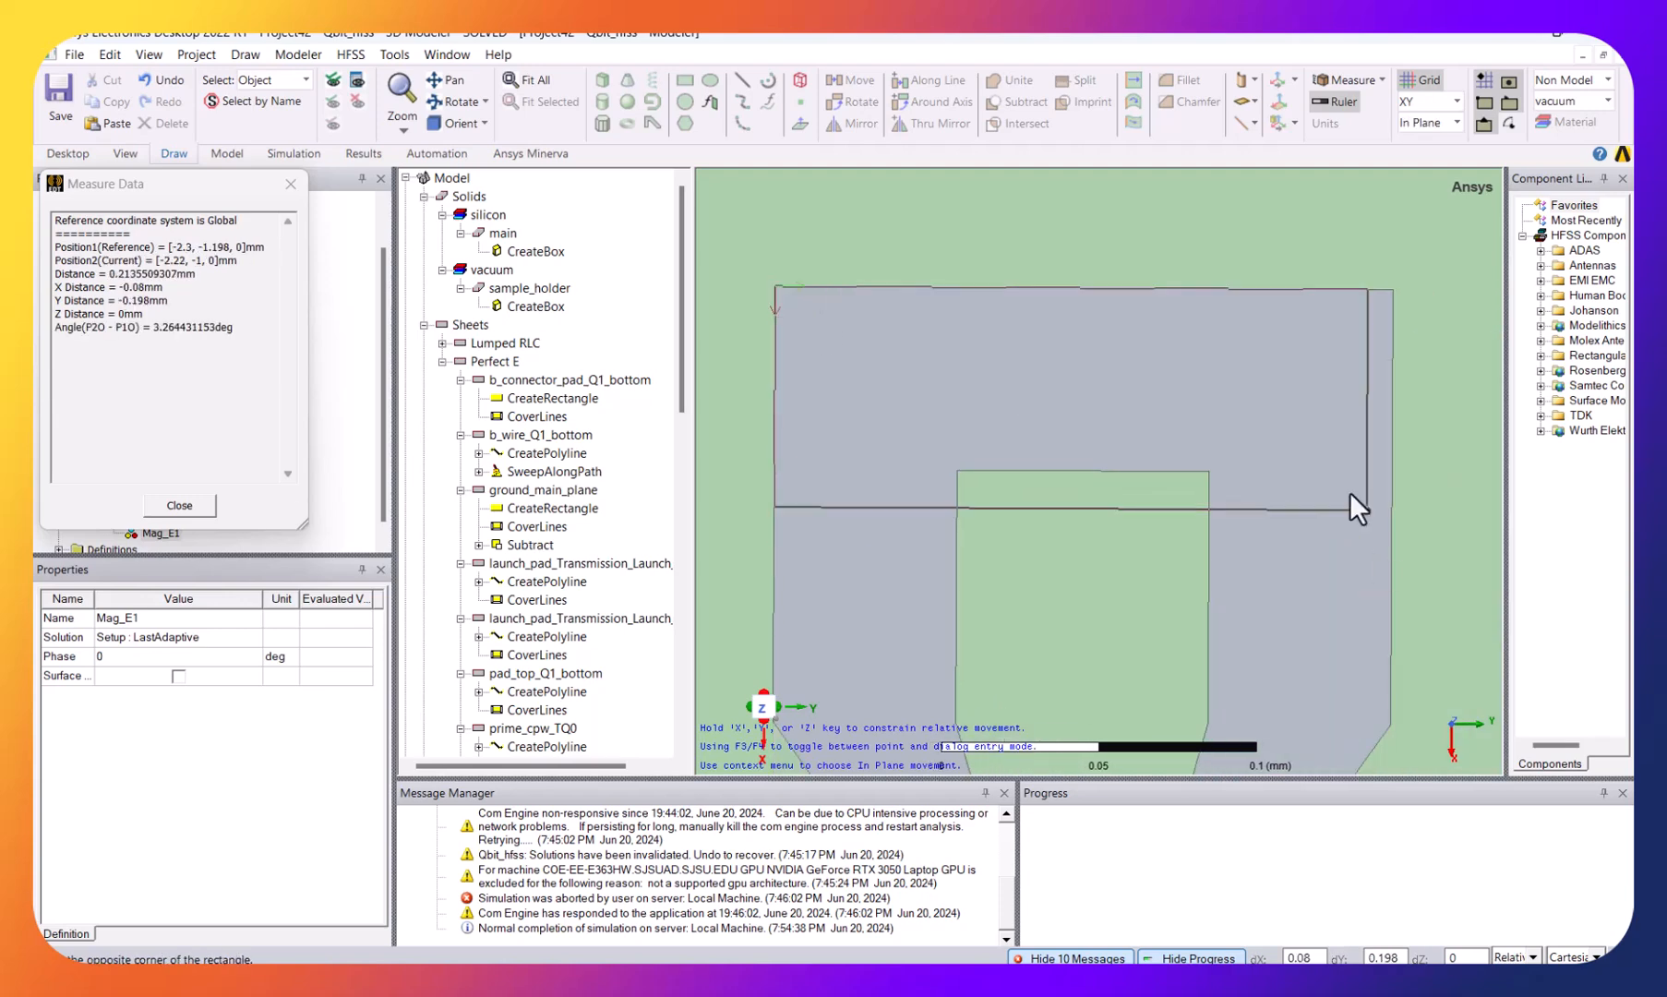
{"action": "scroll", "coordinate": [1385, 503], "scroll_direction": "up", "scroll_amount": 3}
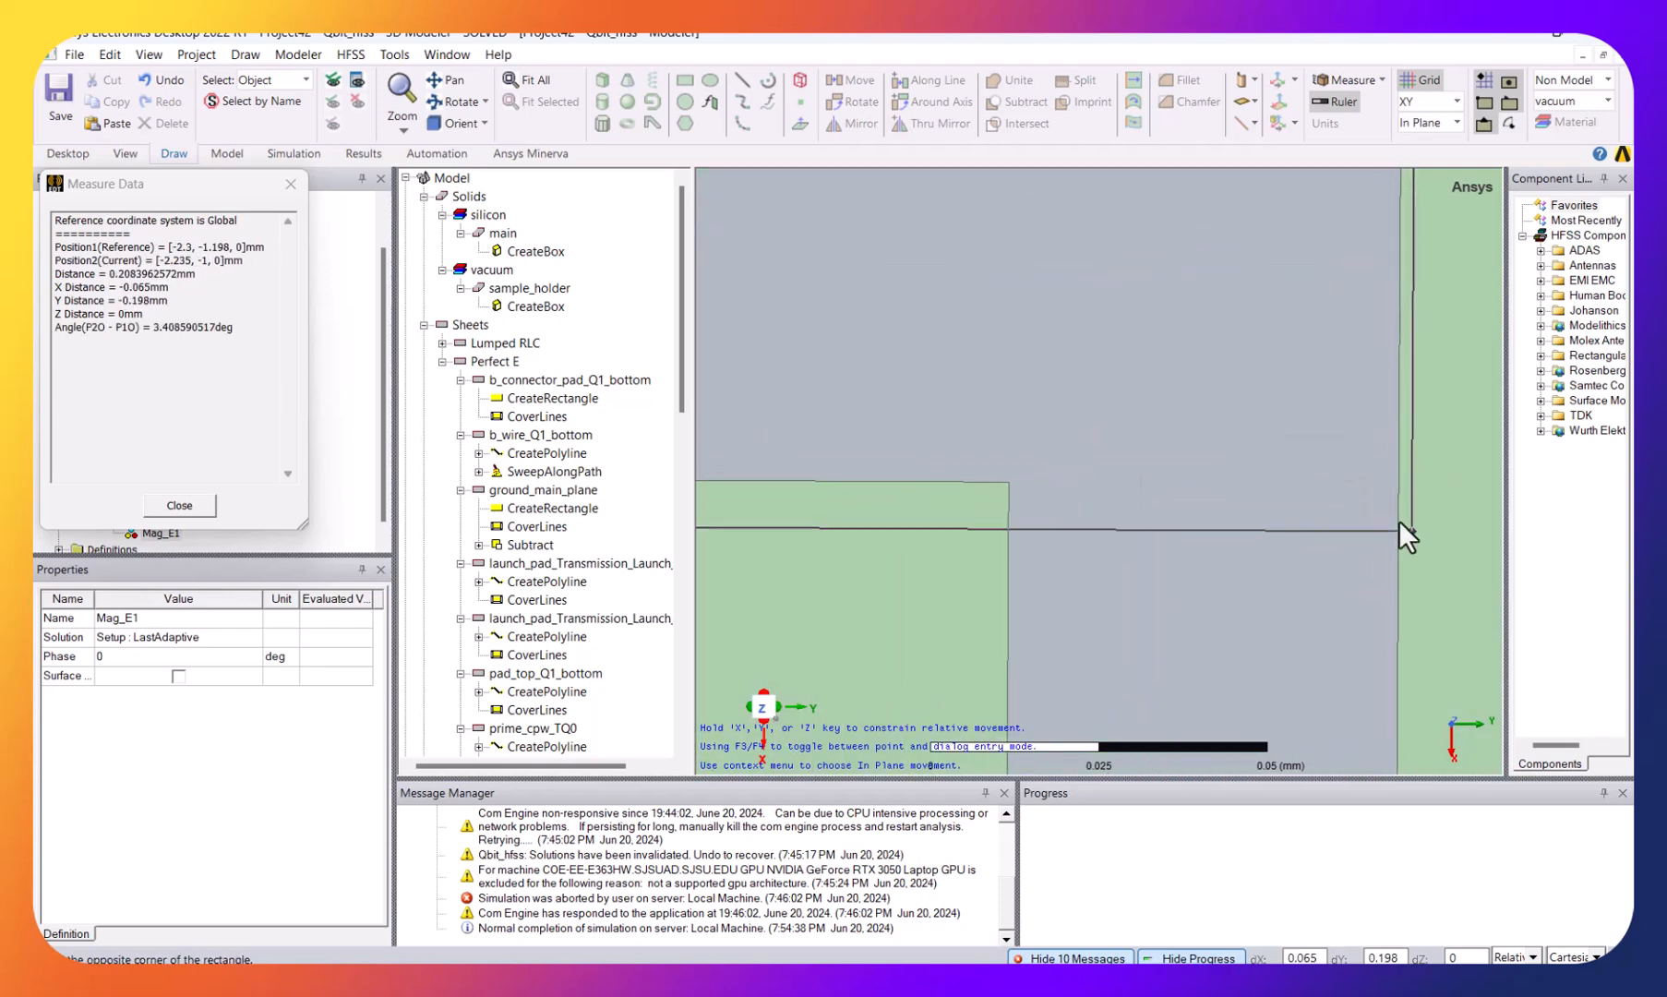
{"action": "scroll", "coordinate": [1397, 495], "scroll_direction": "up", "scroll_amount": 2}
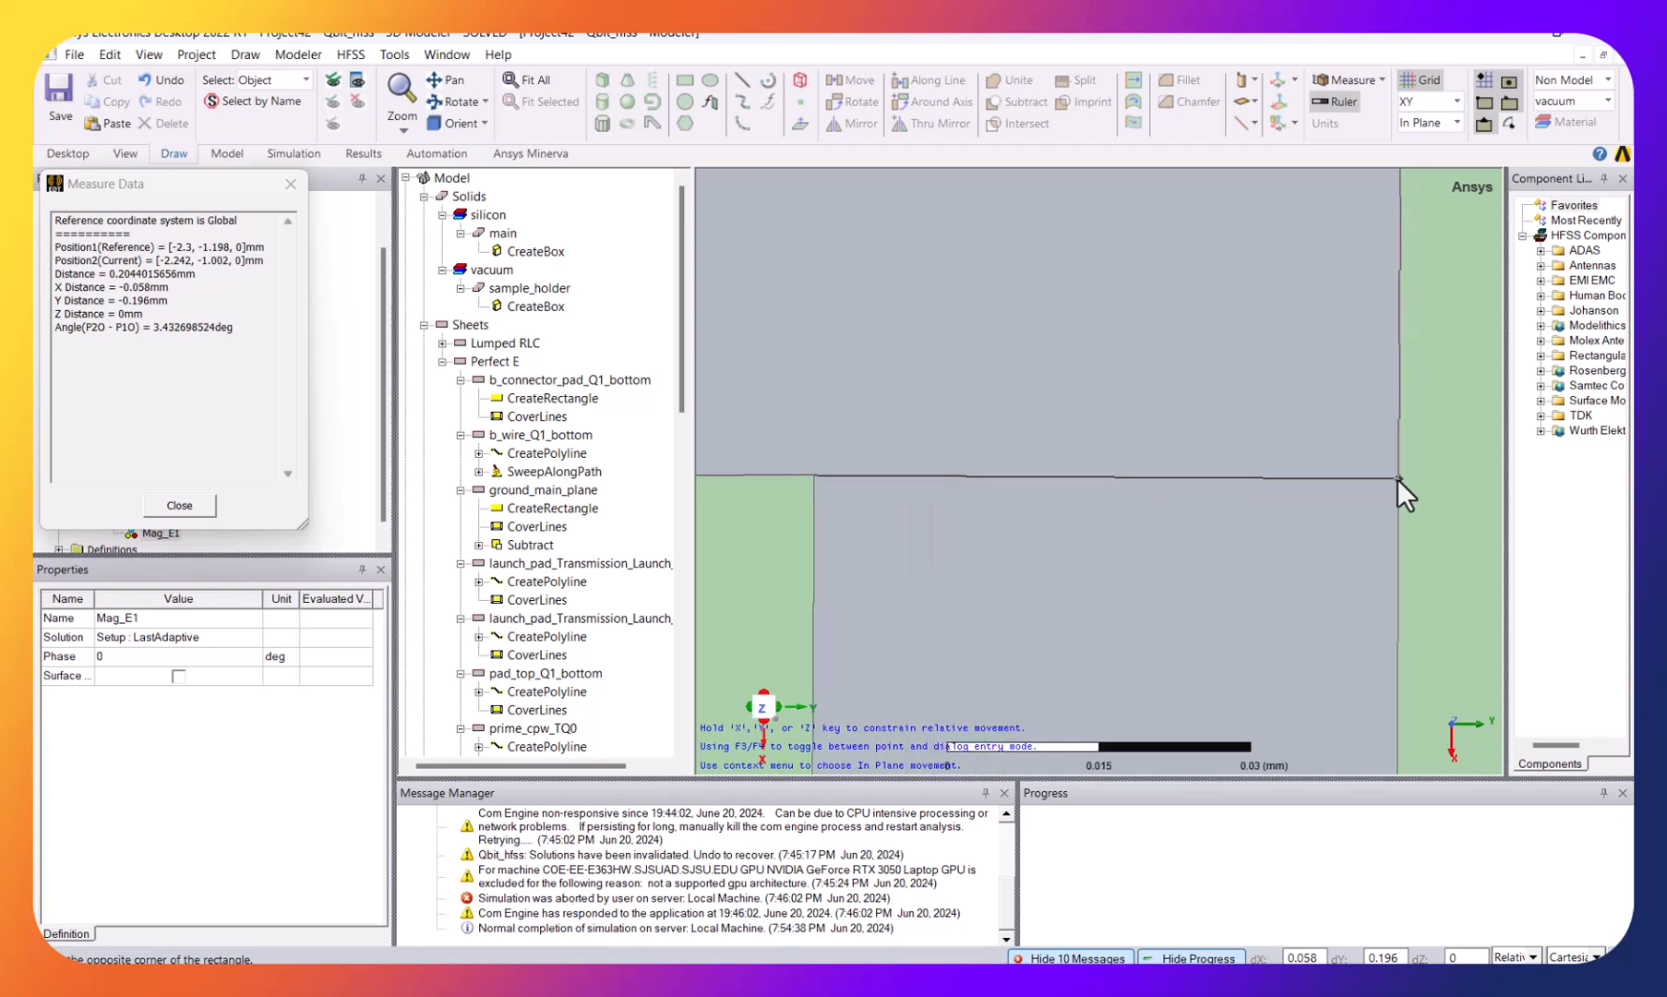
{"action": "left_click", "coordinate": [1397, 478]}
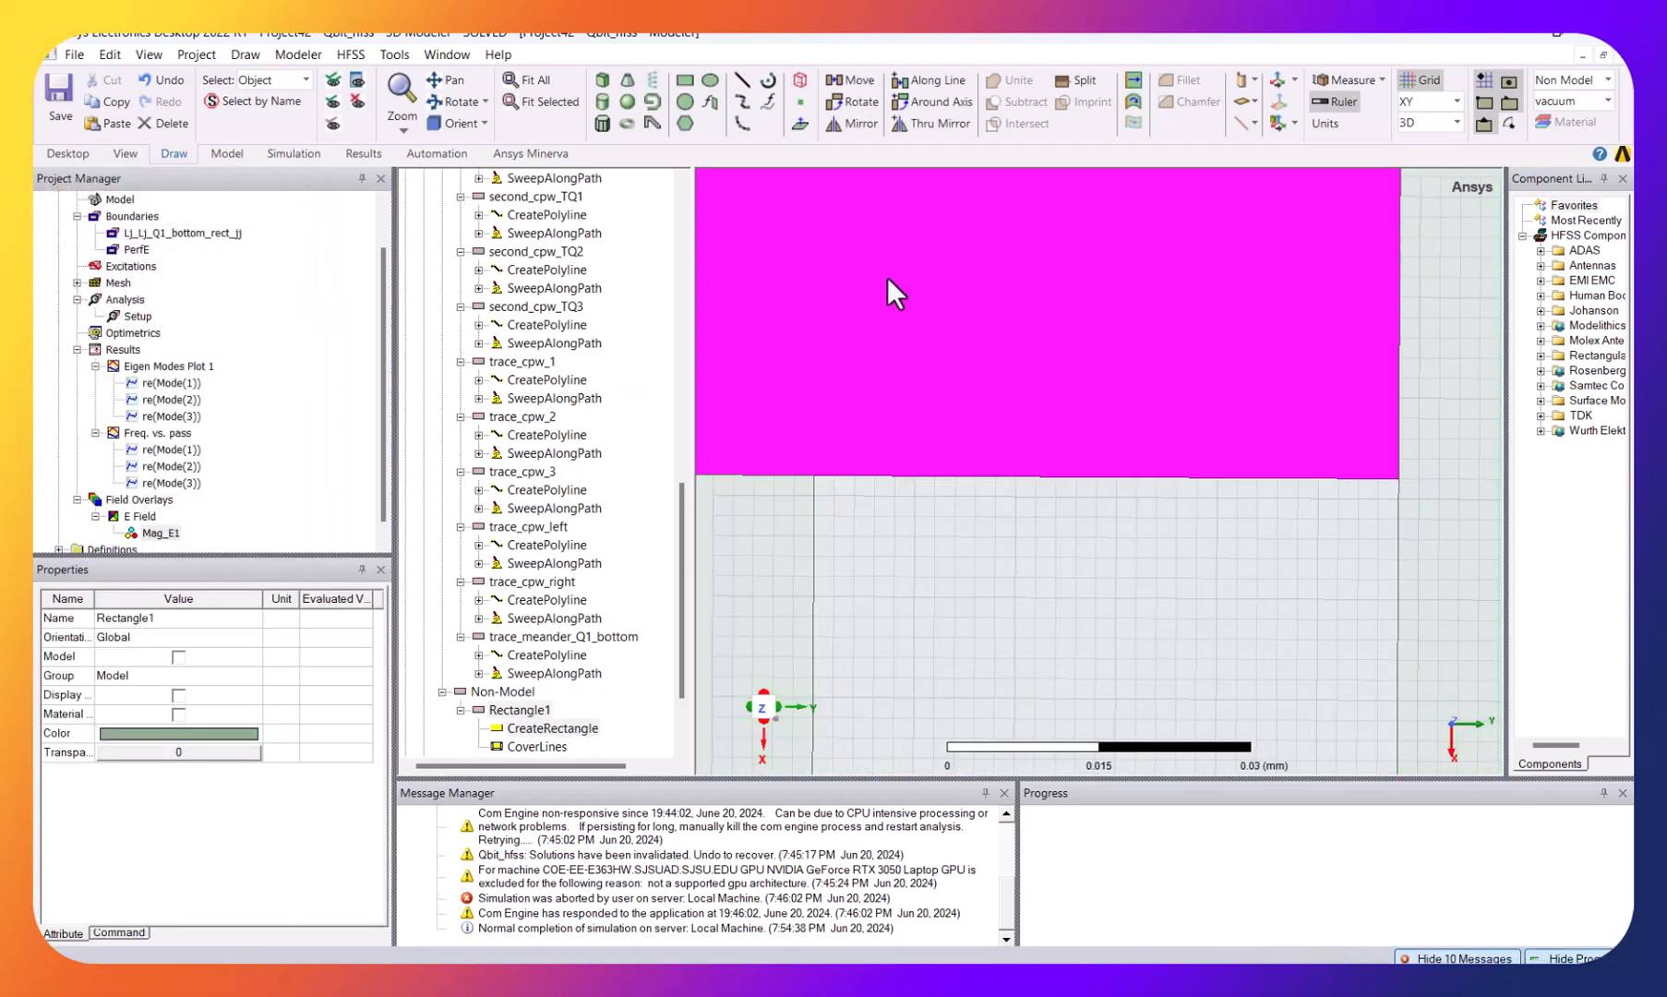
- Try to assign a Lumped RLC boundary to the non-model rectangle at the launch pad
{"action": "right_click", "coordinate": [886, 278]}
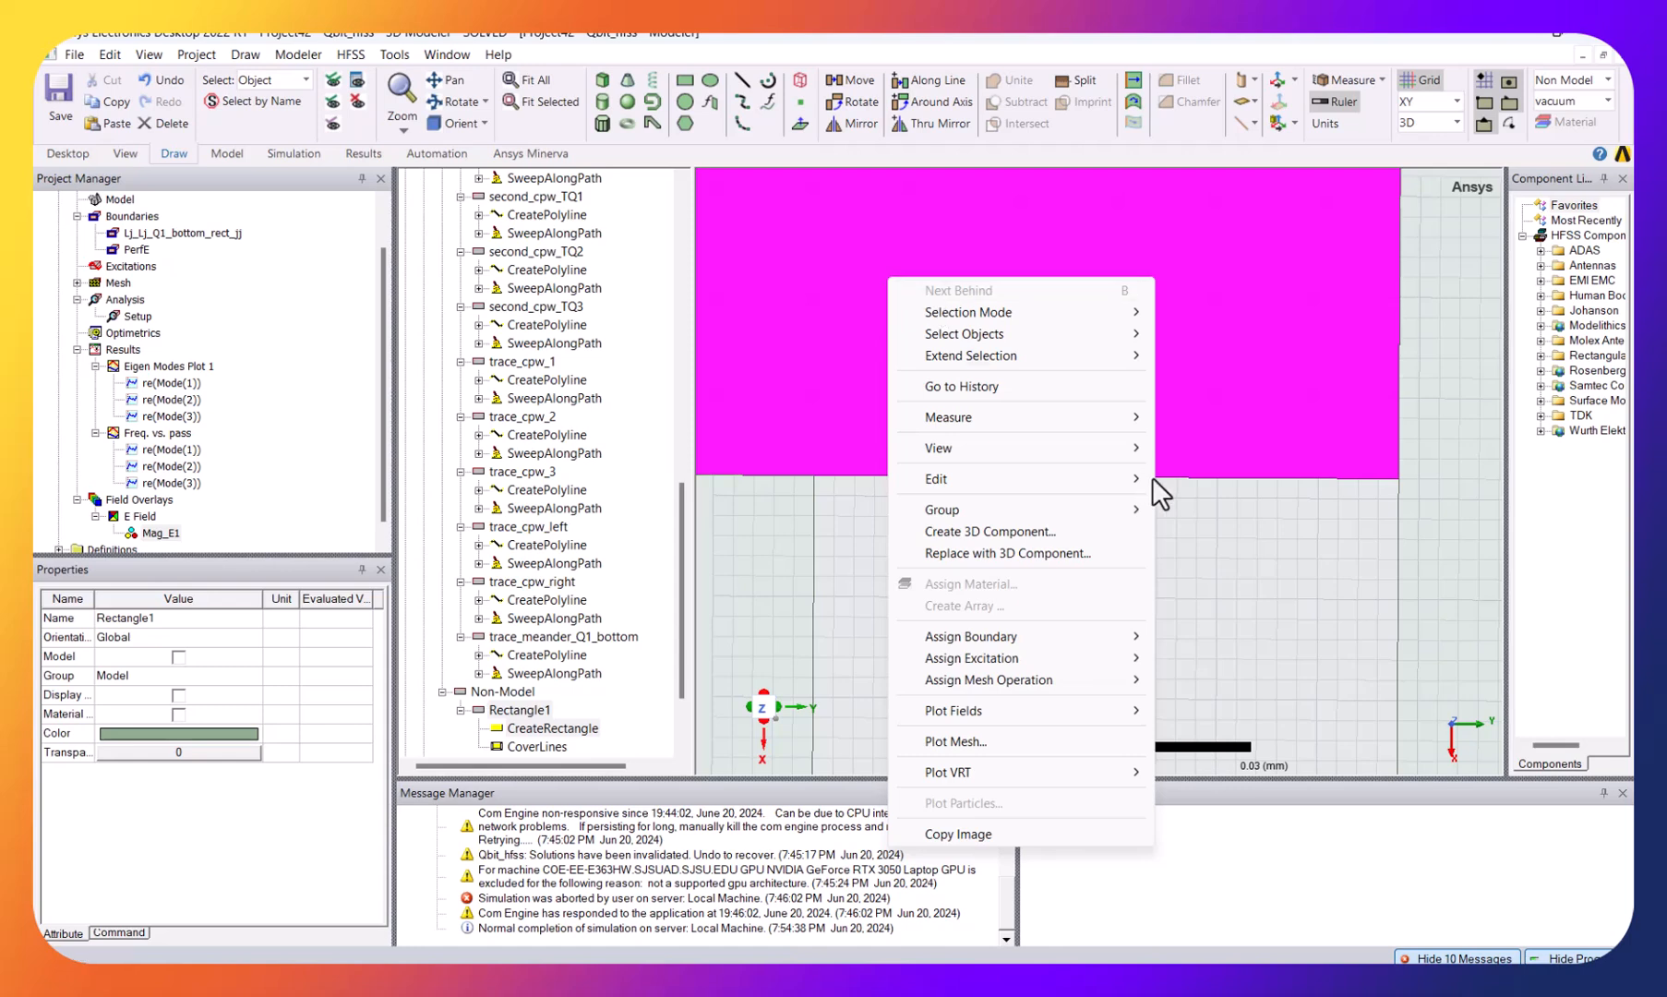
{"action": "mouse_move", "coordinate": [1113, 646]}
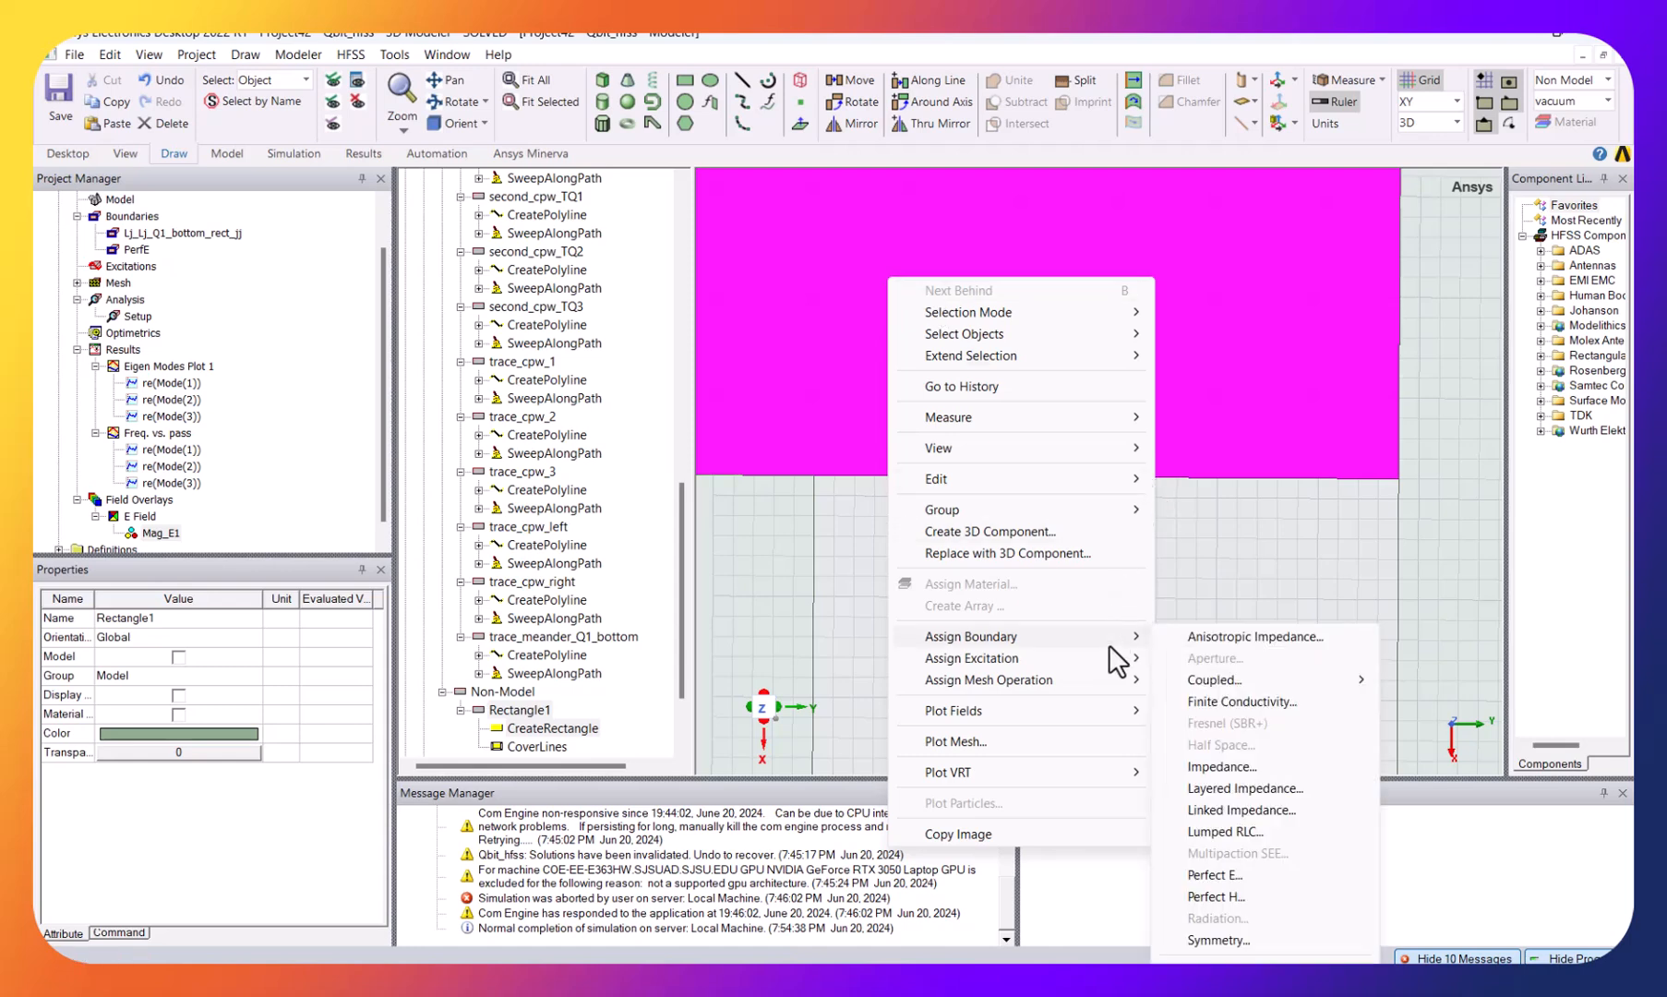
{"action": "left_click", "coordinate": [1306, 836]}
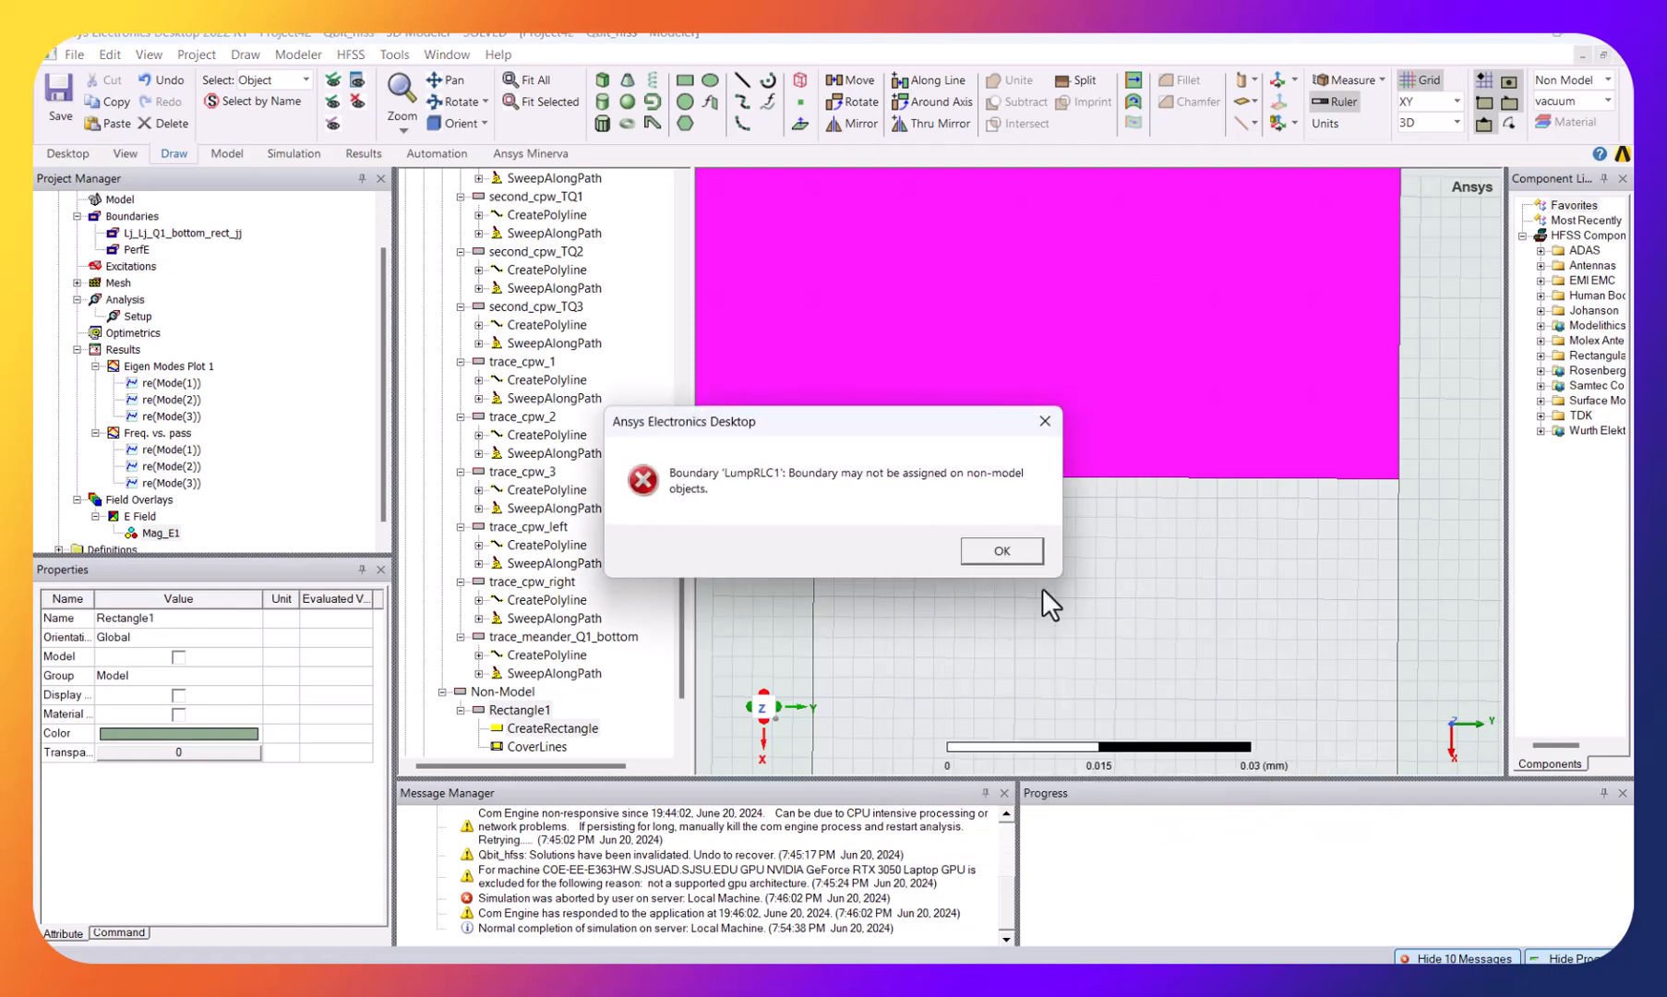
{"action": "left_click", "coordinate": [1029, 554]}
- Delete the non-model rectangle Rectangle1 from the launch pad gap
{"action": "right_click", "coordinate": [554, 734]}
{"action": "left_click", "coordinate": [513, 708]}
{"action": "right_click", "coordinate": [513, 706]}
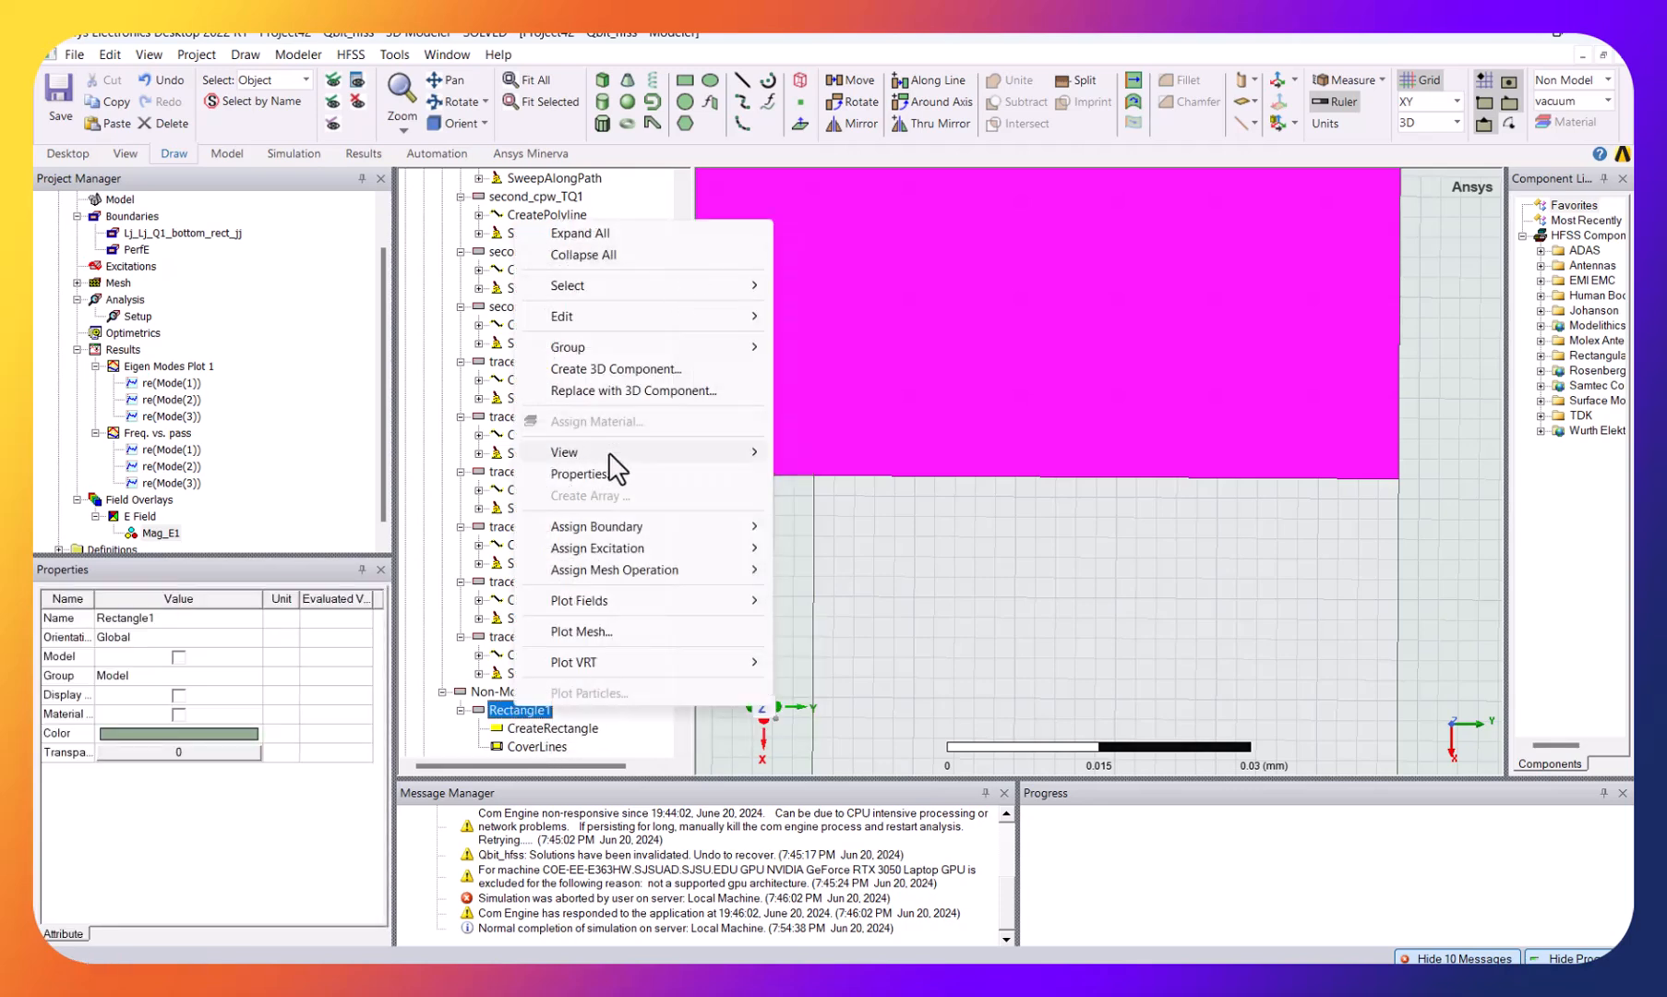
{"action": "mouse_move", "coordinate": [660, 314]}
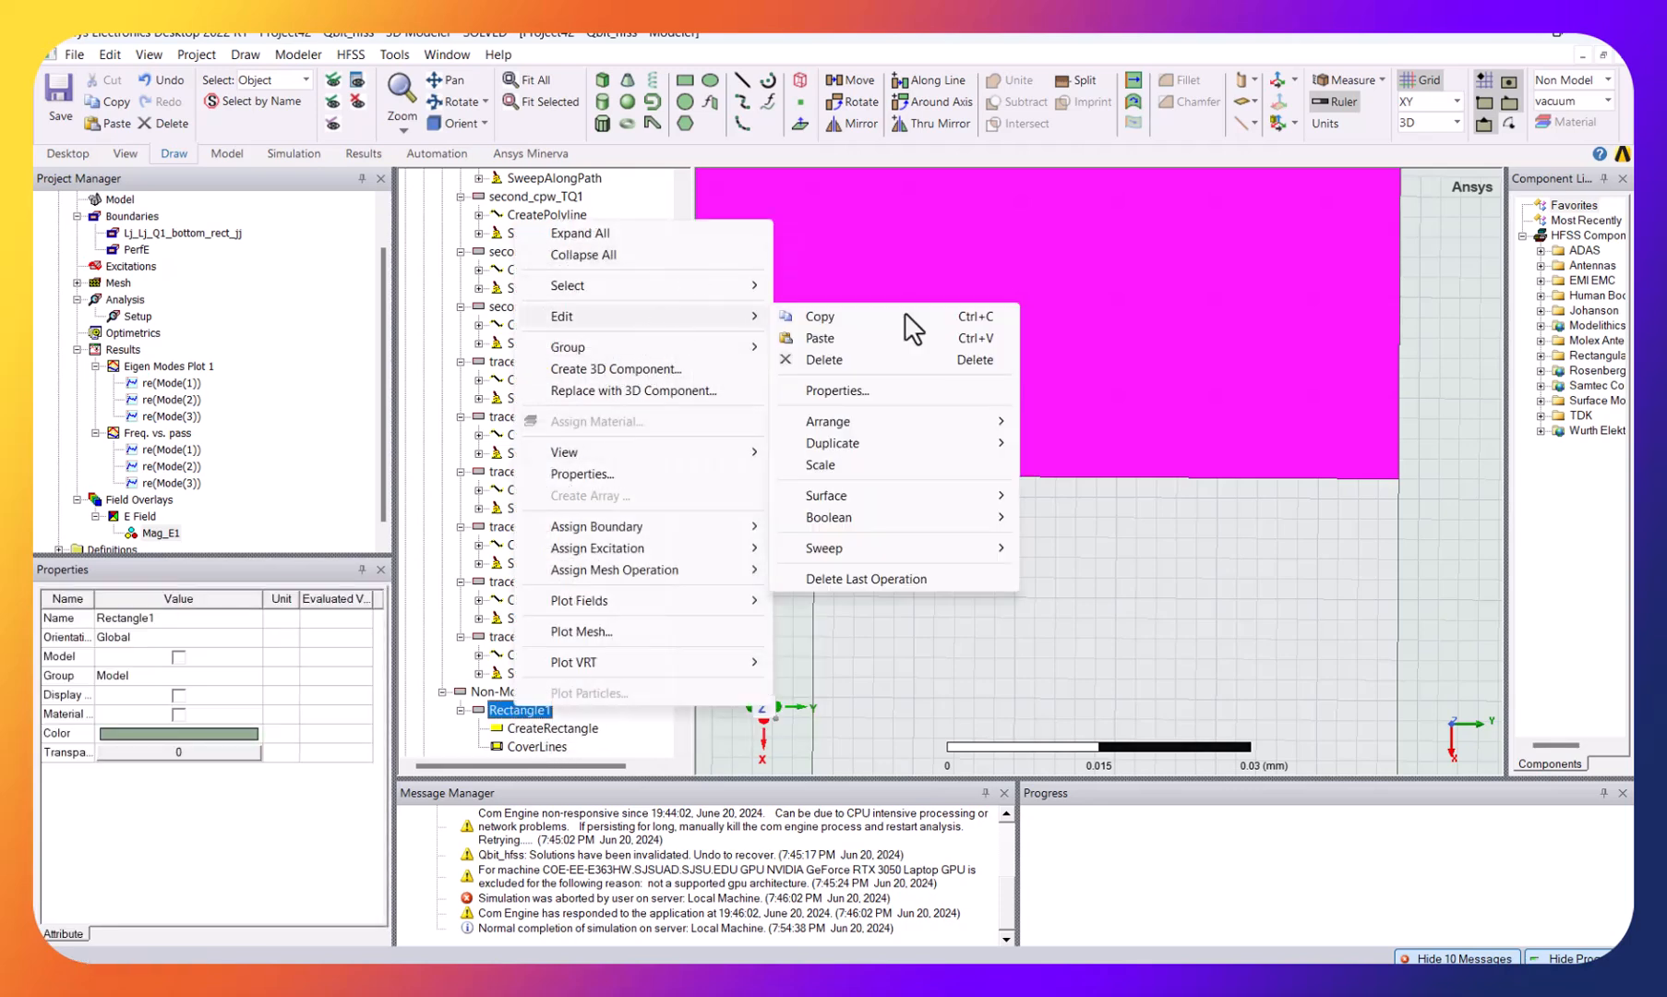
{"action": "left_click", "coordinate": [923, 359]}
{"action": "scroll", "coordinate": [1095, 274], "scroll_direction": "down", "scroll_amount": 5}
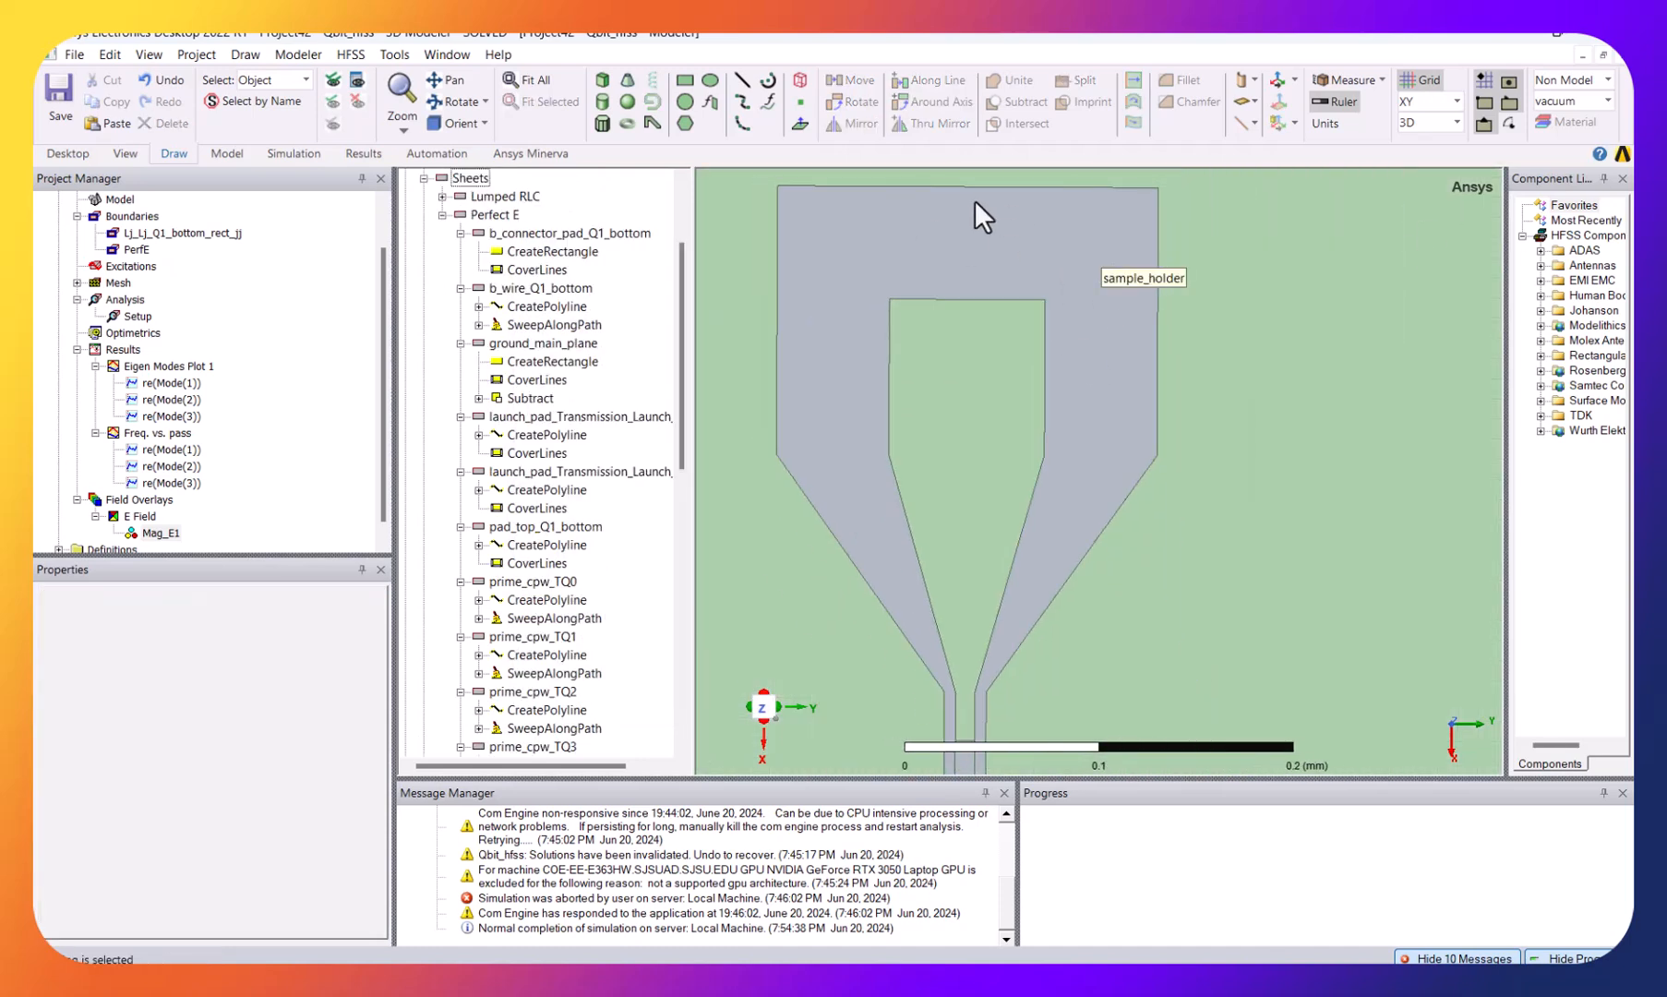
- Set the drawing mode for new objects to Model
{"action": "left_click", "coordinate": [446, 79]}
{"action": "left_click_drag", "start_coordinate": [1015, 310], "coordinate": [1112, 418]}
{"action": "scroll", "coordinate": [1140, 378], "scroll_direction": "up", "scroll_amount": 4}
{"action": "scroll", "coordinate": [1140, 379], "scroll_direction": "down", "scroll_amount": 1}
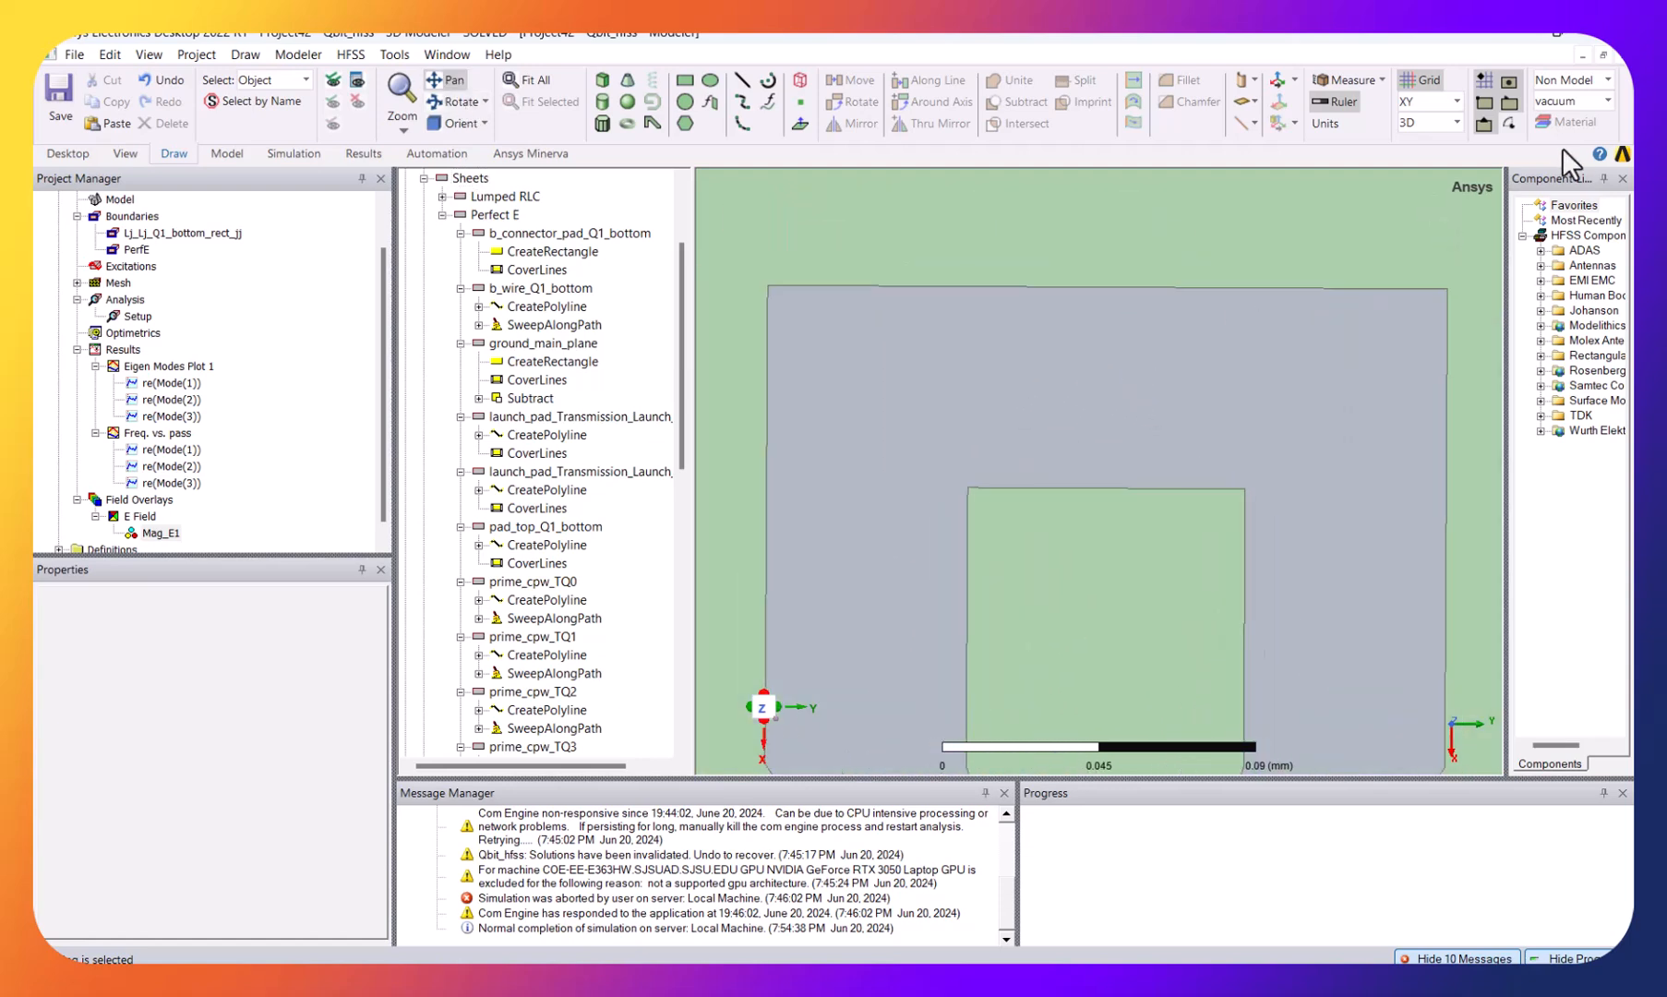
{"action": "left_click", "coordinate": [1606, 80]}
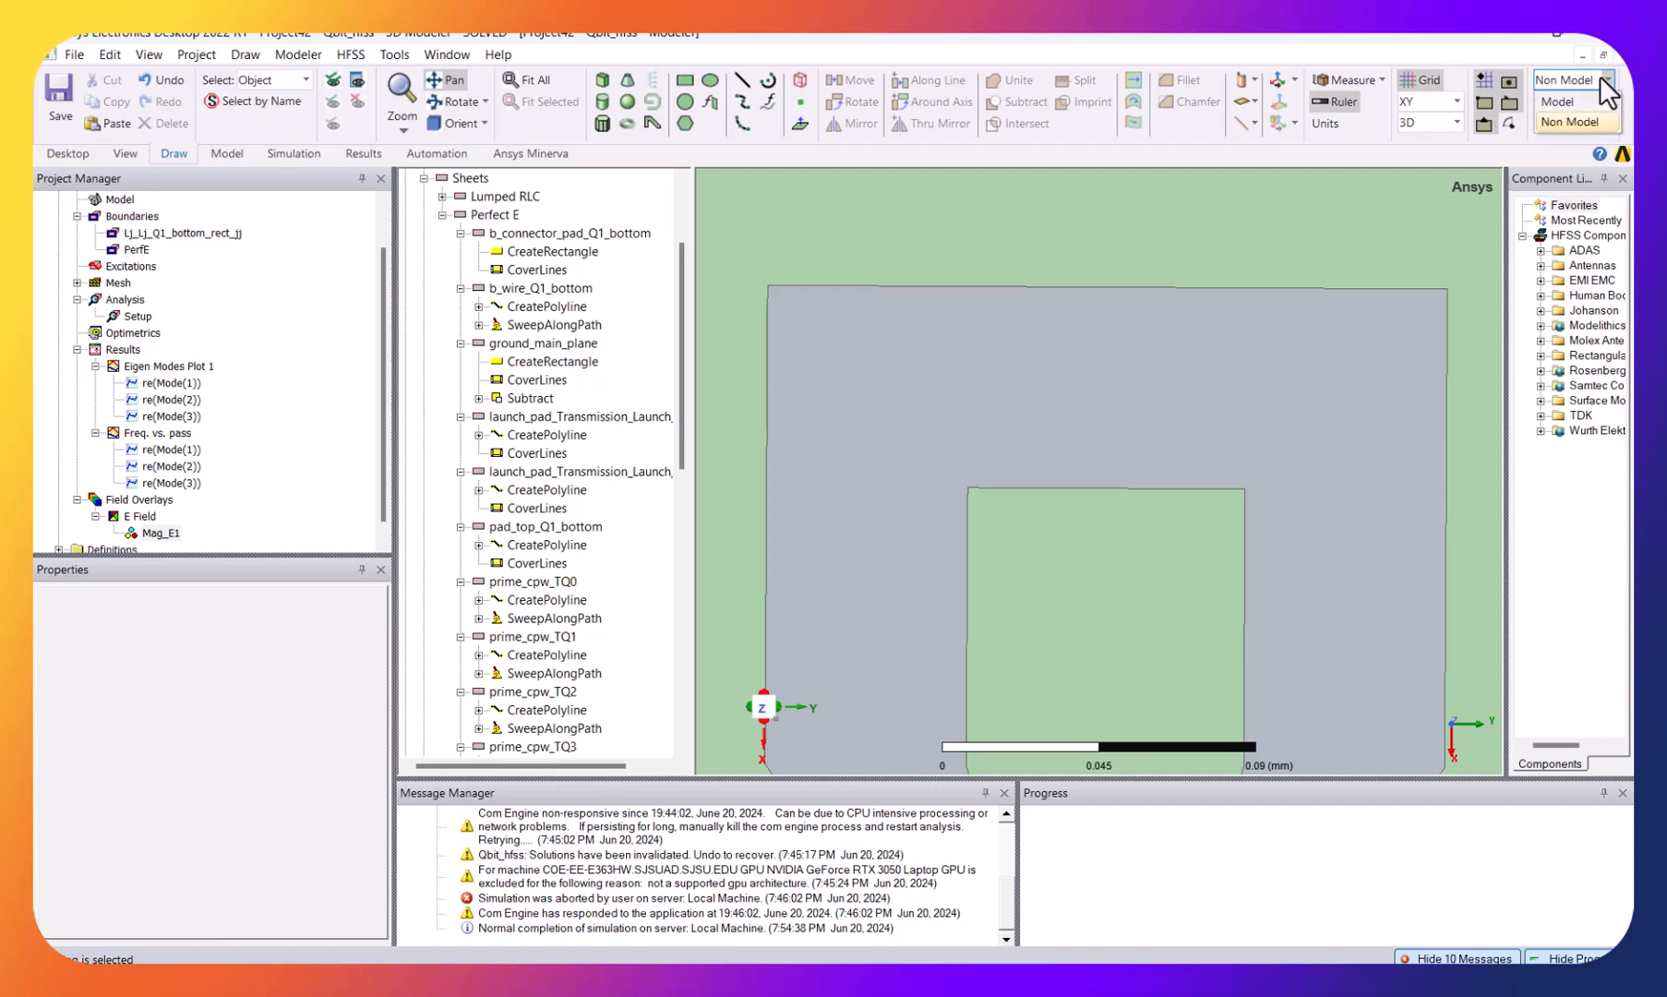
{"action": "left_click", "coordinate": [1606, 101]}
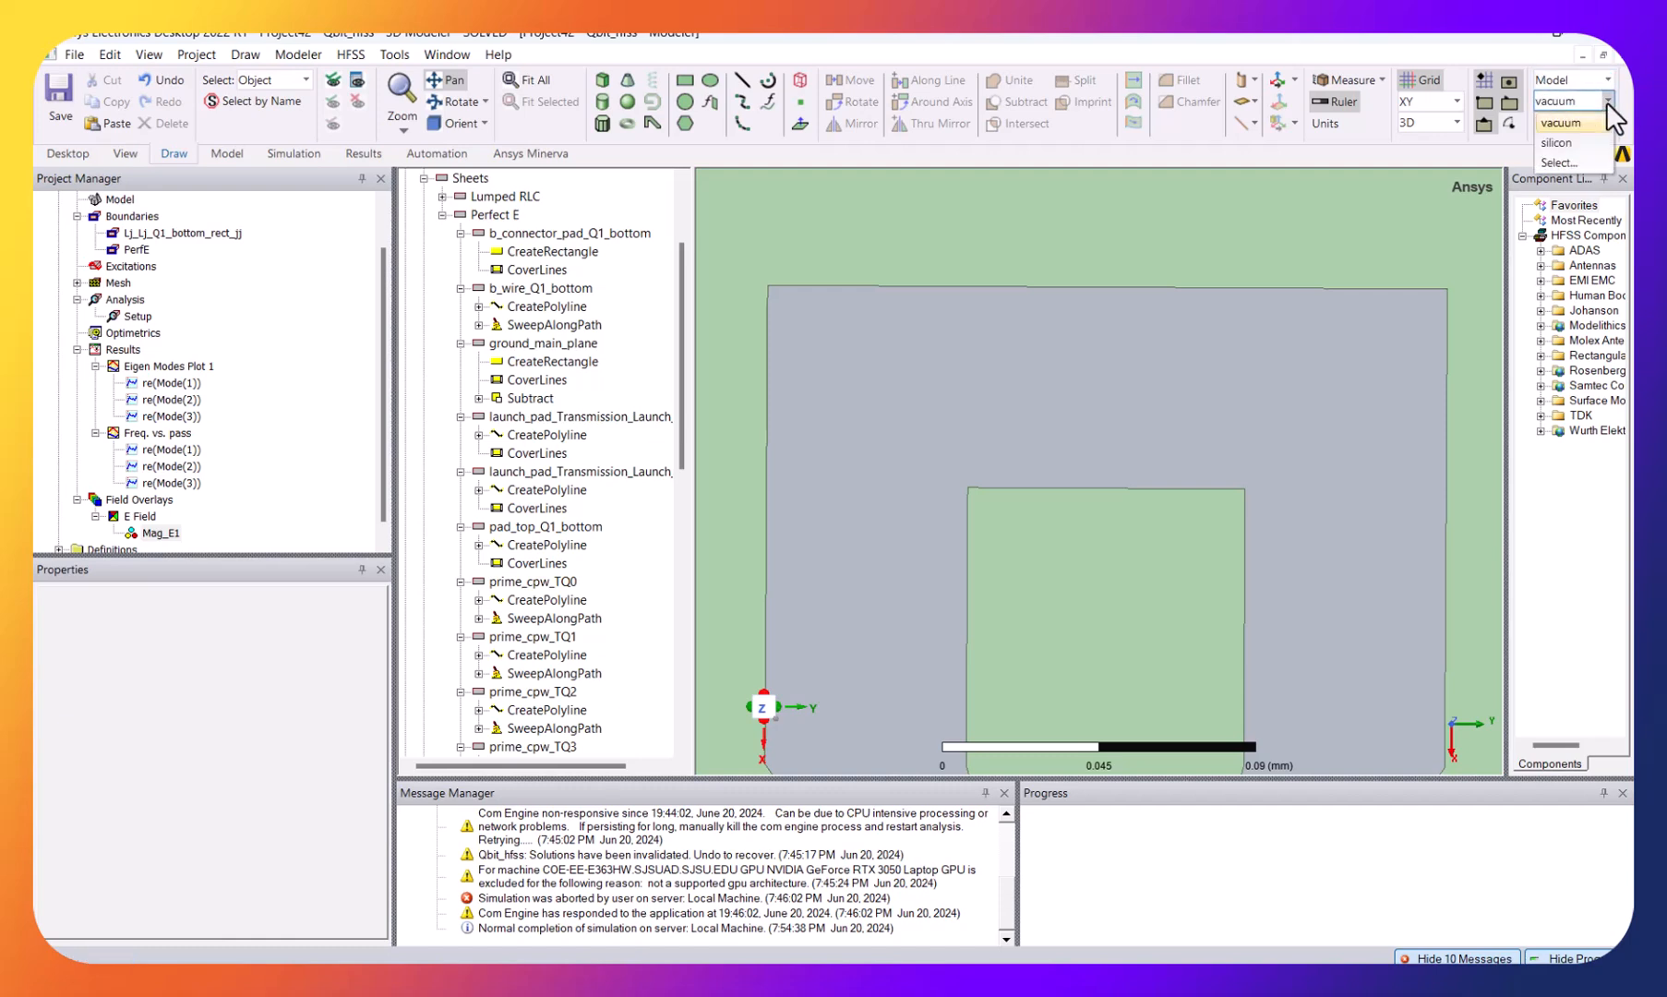
{"action": "left_click", "coordinate": [1605, 101]}
{"action": "key", "text": "Escape"}
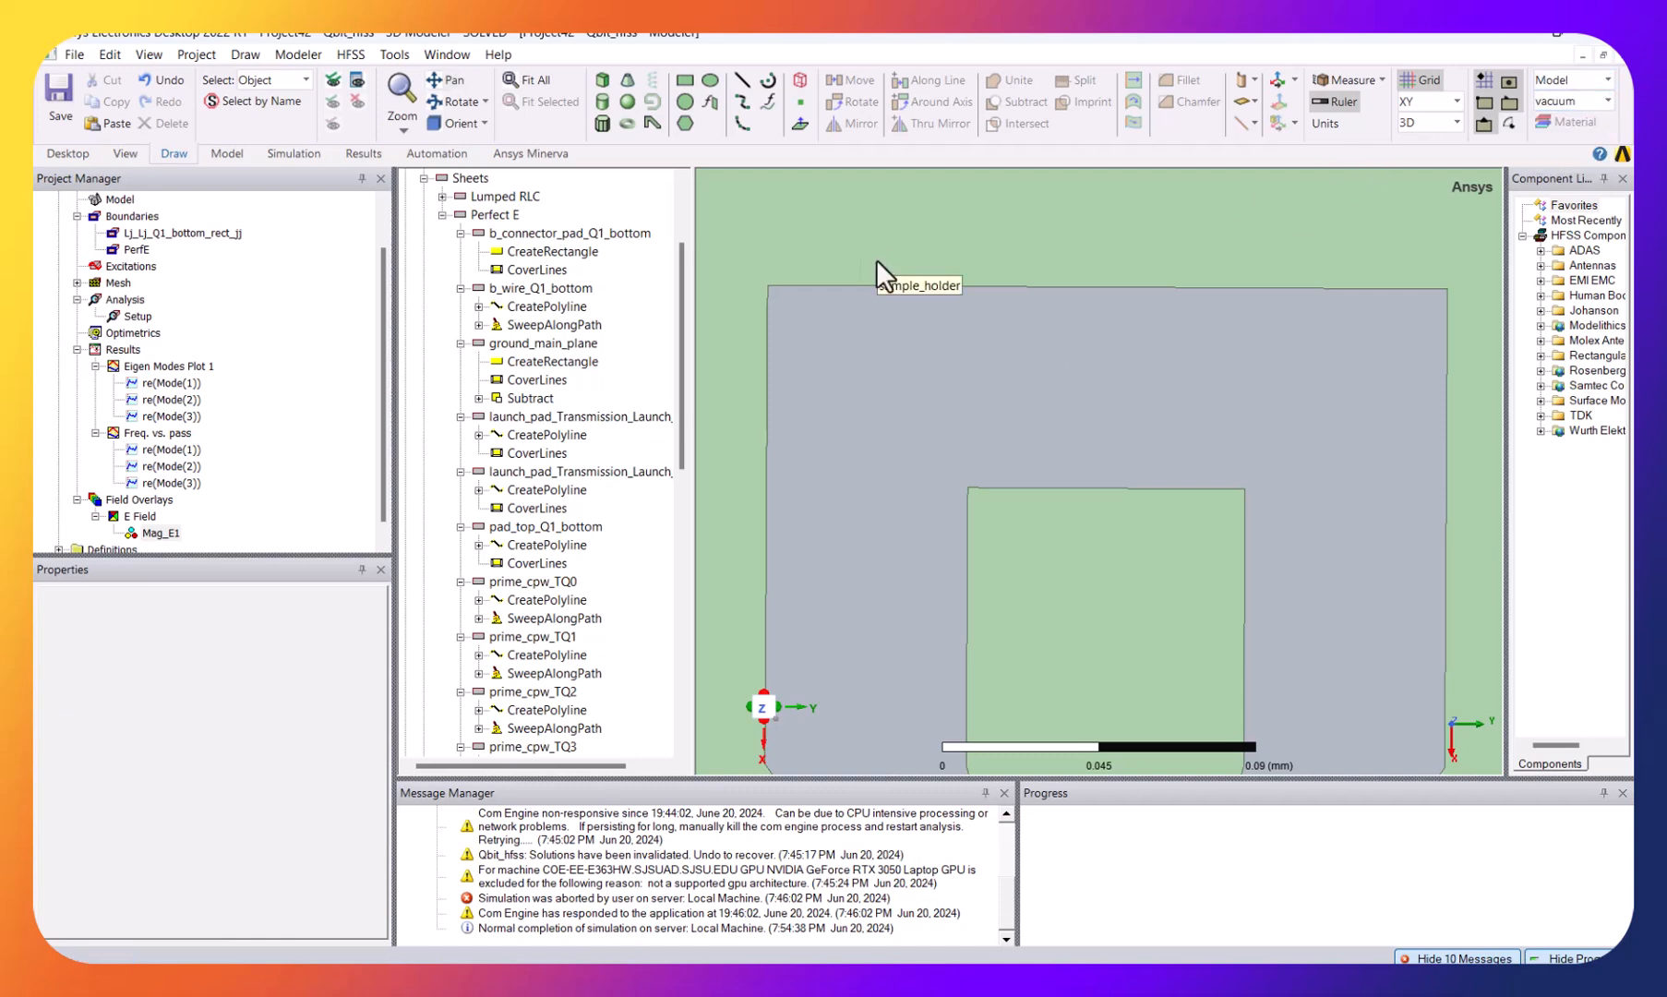
- Draw a model rectangle from the gap's outer corner at (-2.3, -1.198, 0) mm, about 0.058 mm deep in X, reaching the launch pad's end
{"action": "left_click", "coordinate": [686, 81]}
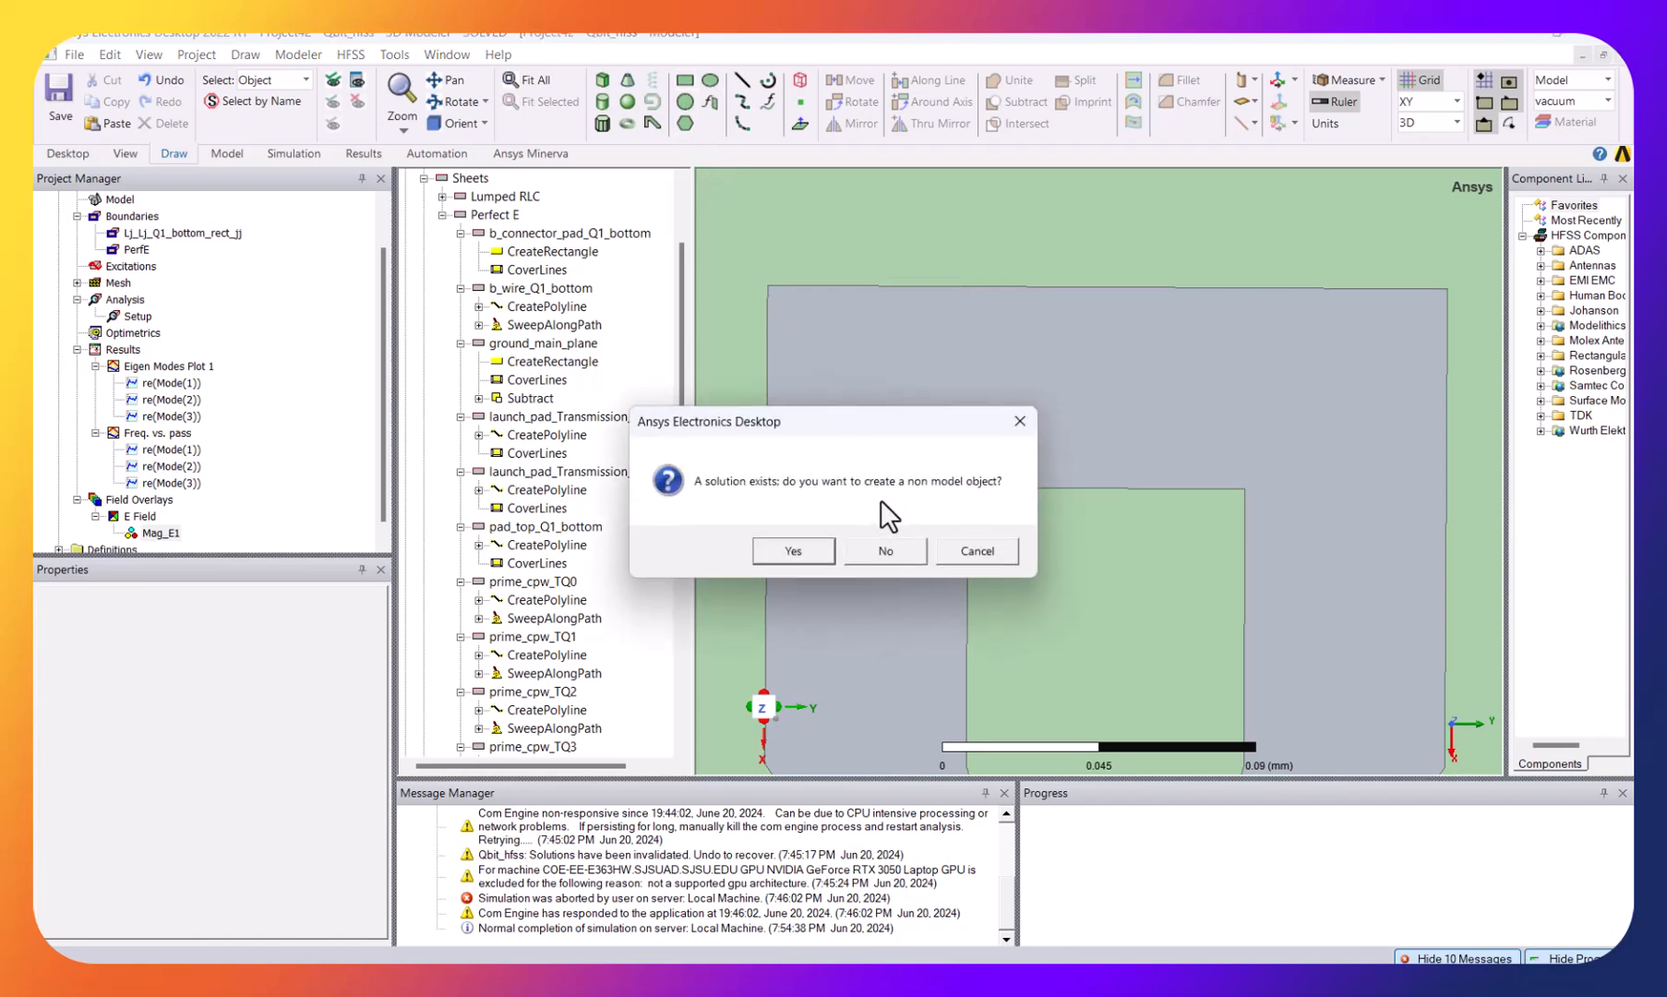
{"action": "left_click", "coordinate": [885, 551]}
{"action": "scroll", "coordinate": [769, 291], "scroll_direction": "up", "scroll_amount": 3}
{"action": "left_click", "coordinate": [777, 270]}
{"action": "scroll", "coordinate": [960, 368], "scroll_direction": "down", "scroll_amount": 2}
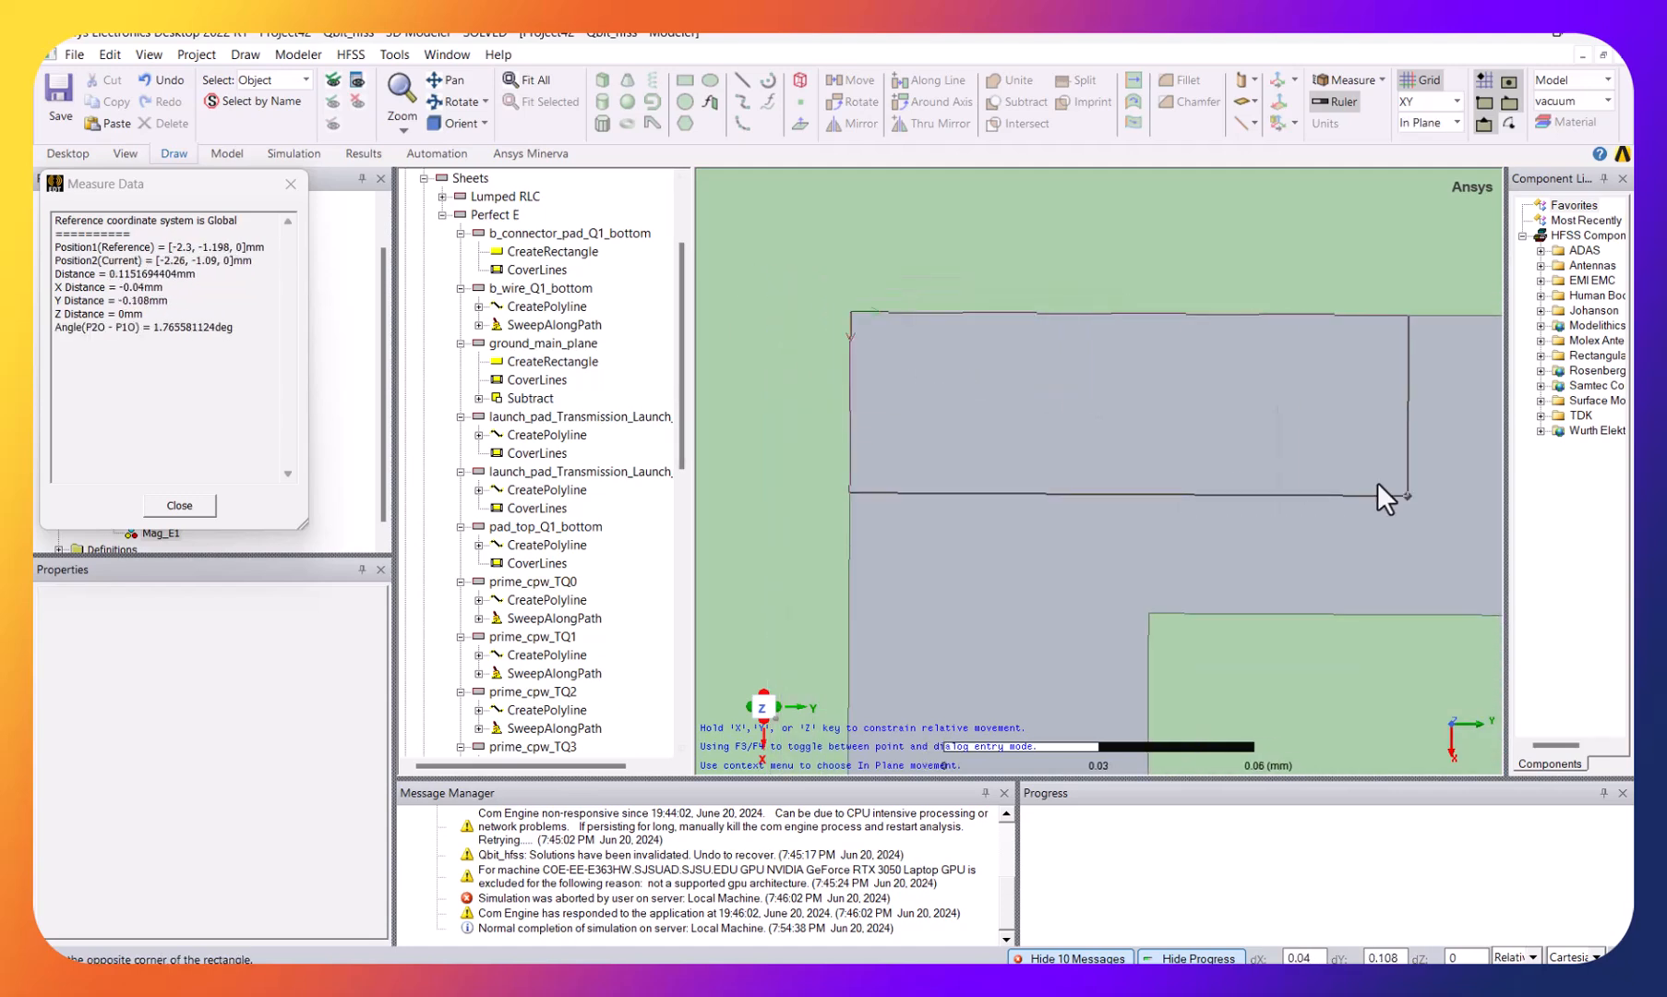
{"action": "left_click", "coordinate": [454, 79]}
{"action": "left_click_drag", "start_coordinate": [1402, 458], "coordinate": [1008, 467]}
{"action": "key", "text": "Escape"}
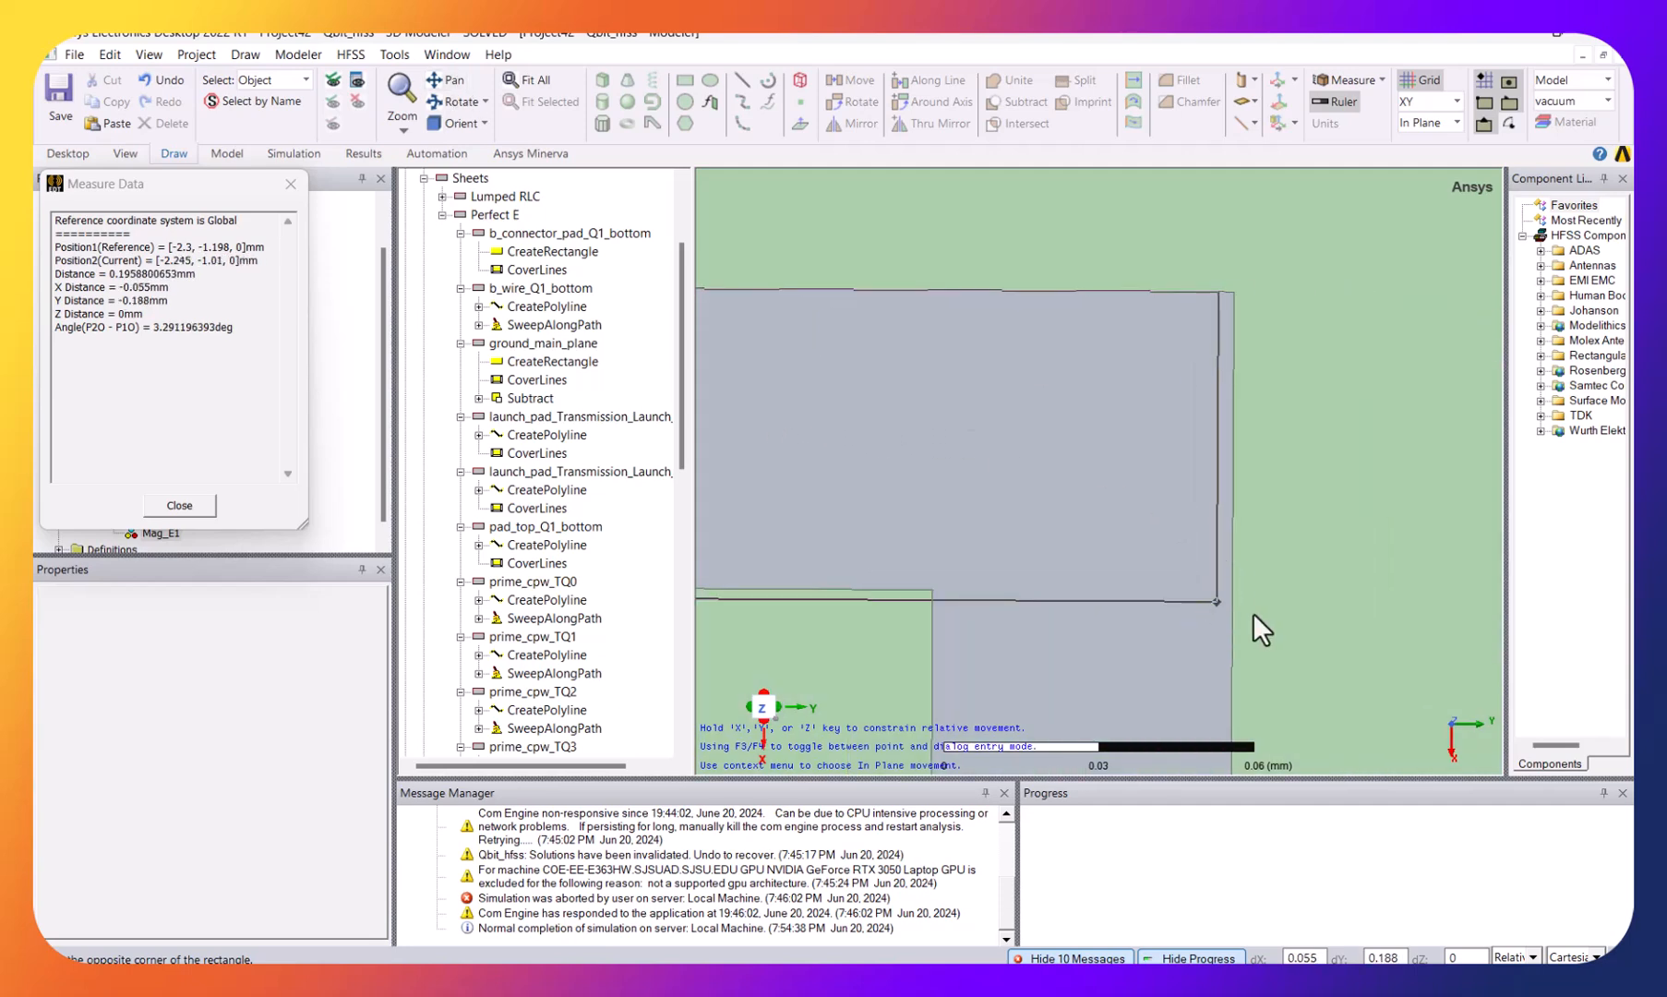
{"action": "scroll", "coordinate": [1225, 593], "scroll_direction": "up", "scroll_amount": 2}
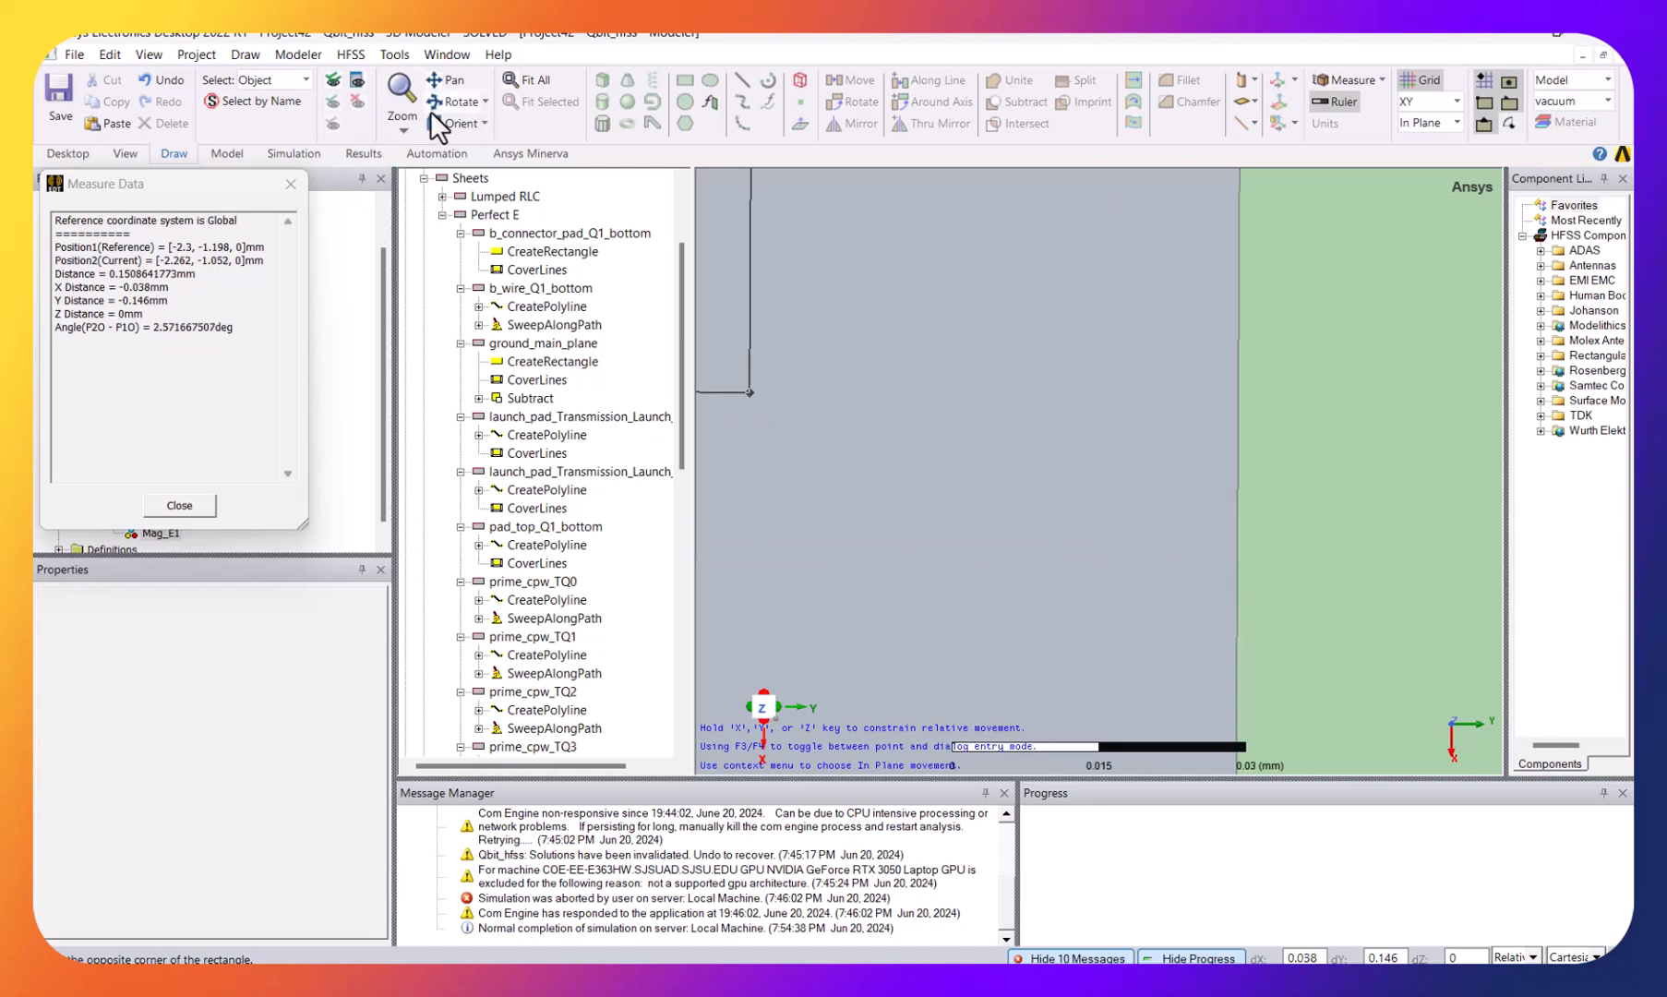
{"action": "left_click", "coordinate": [449, 79]}
{"action": "left_click_drag", "start_coordinate": [848, 358], "coordinate": [1020, 350]}
{"action": "key", "text": "Escape"}
{"action": "left_click", "coordinate": [1409, 579]}
- Start a parallel Lumped RLC boundary on the new rectangle with a resistance of 50 ohm
{"action": "right_click", "coordinate": [883, 374]}
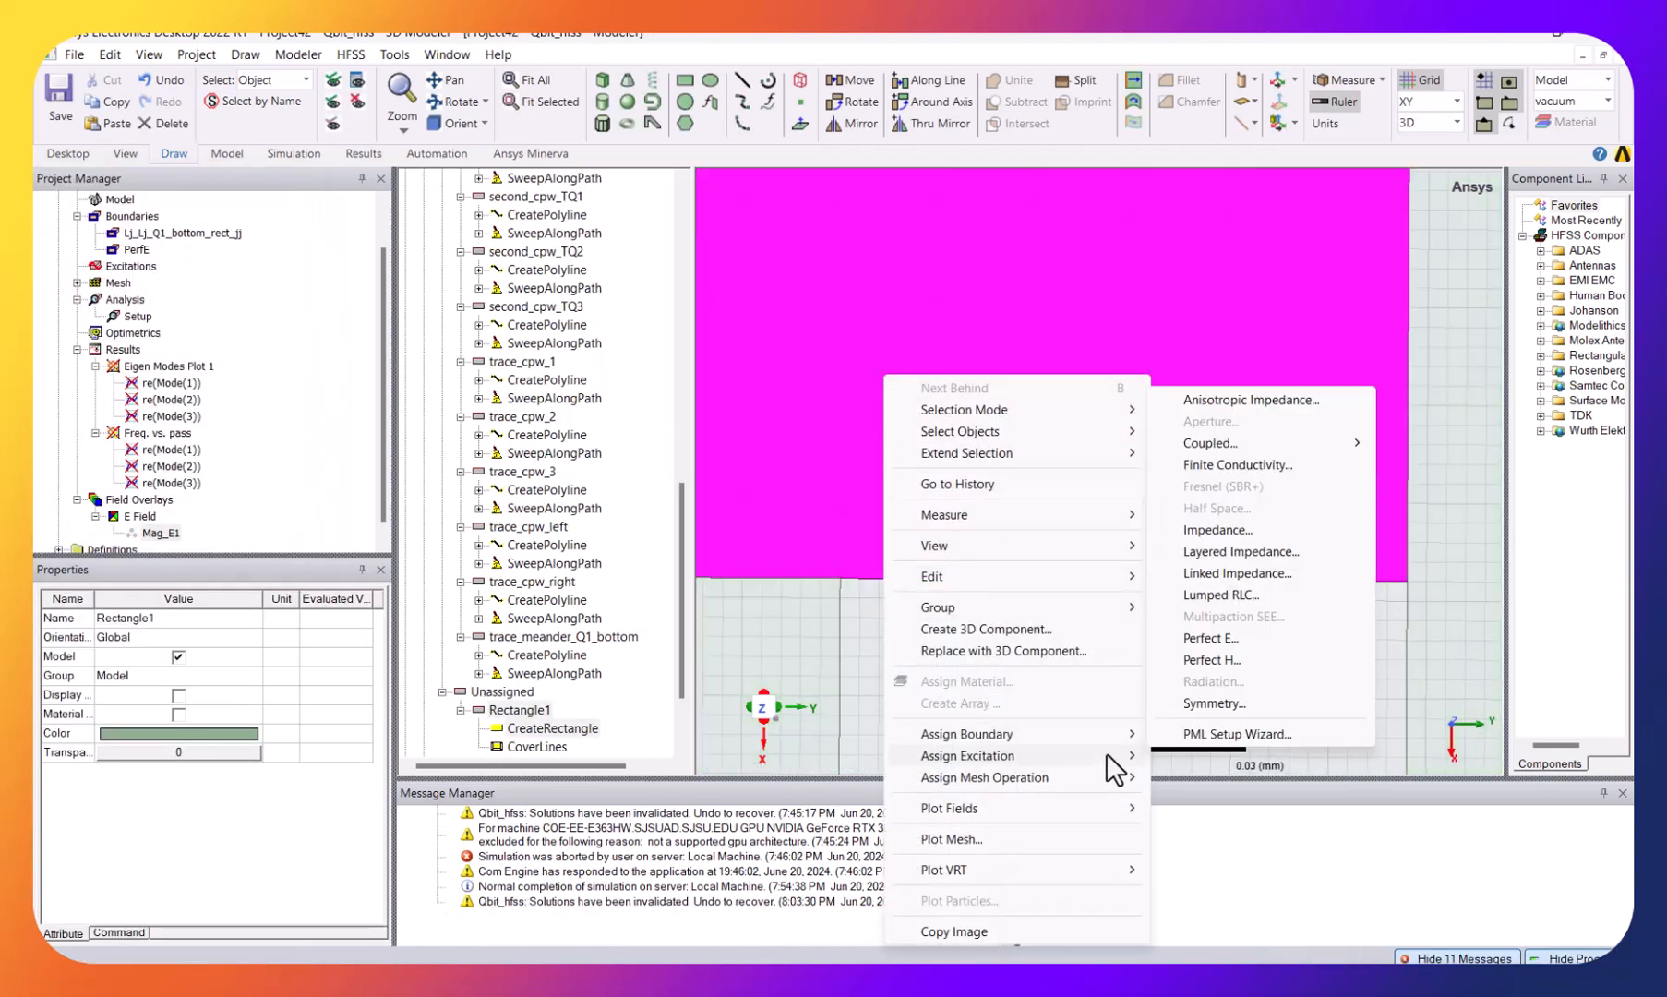
{"action": "mouse_move", "coordinate": [1111, 764]}
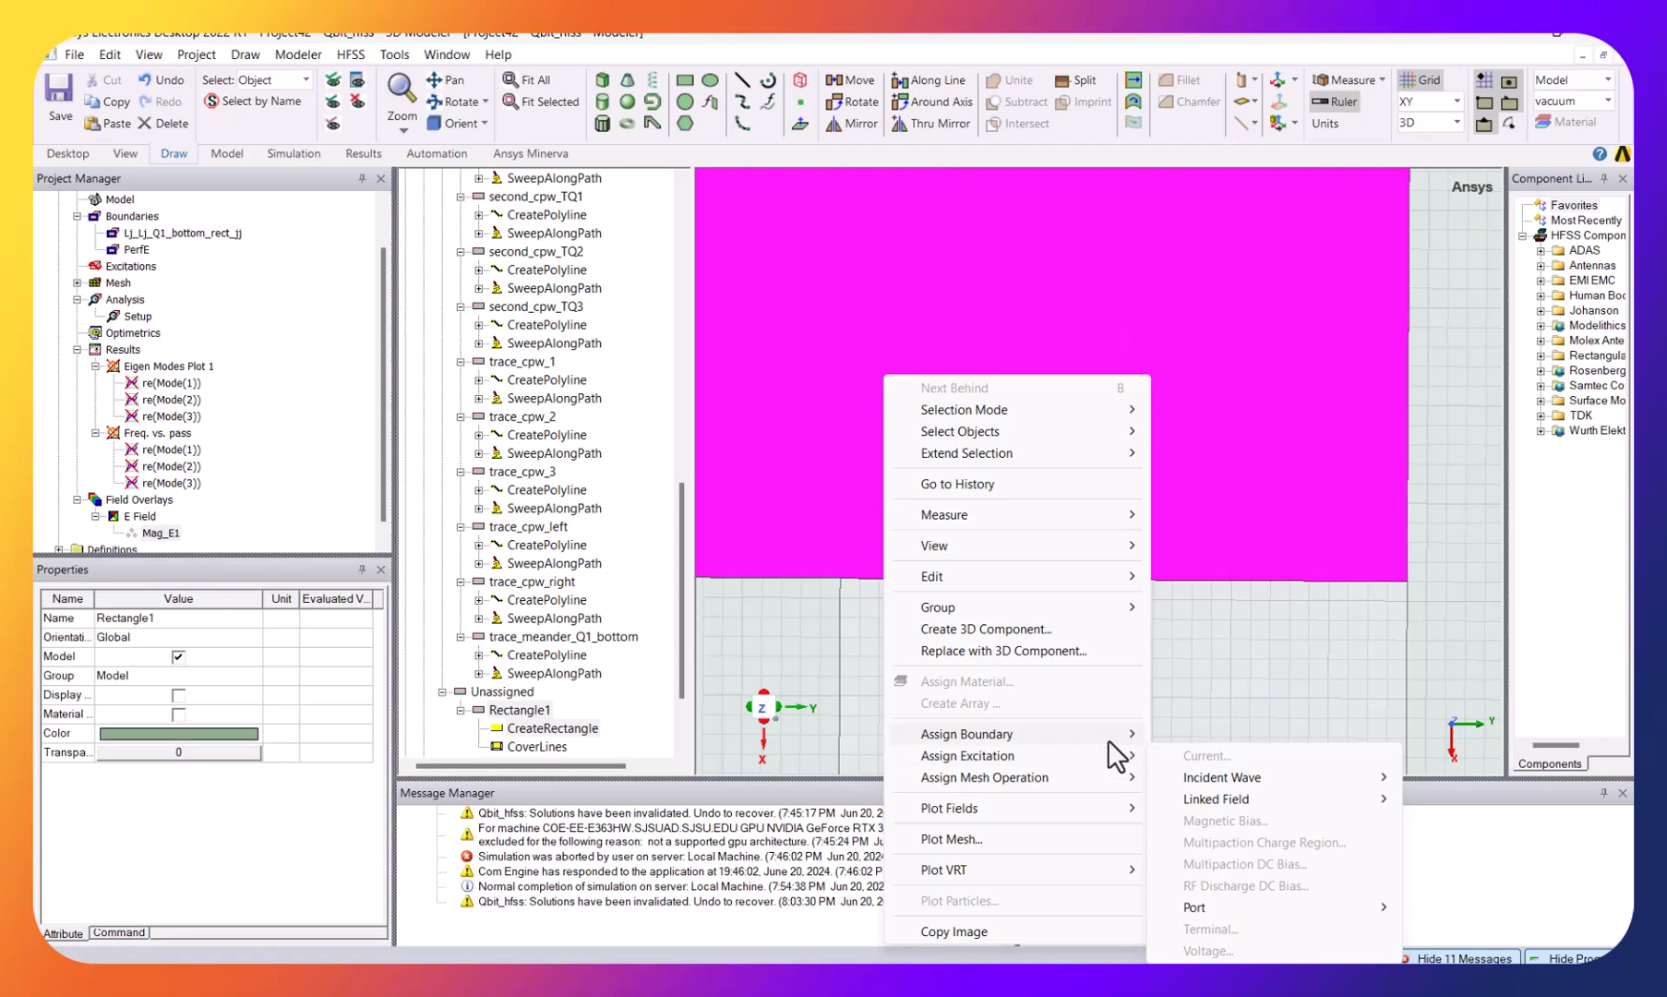
{"action": "left_click", "coordinate": [1224, 598]}
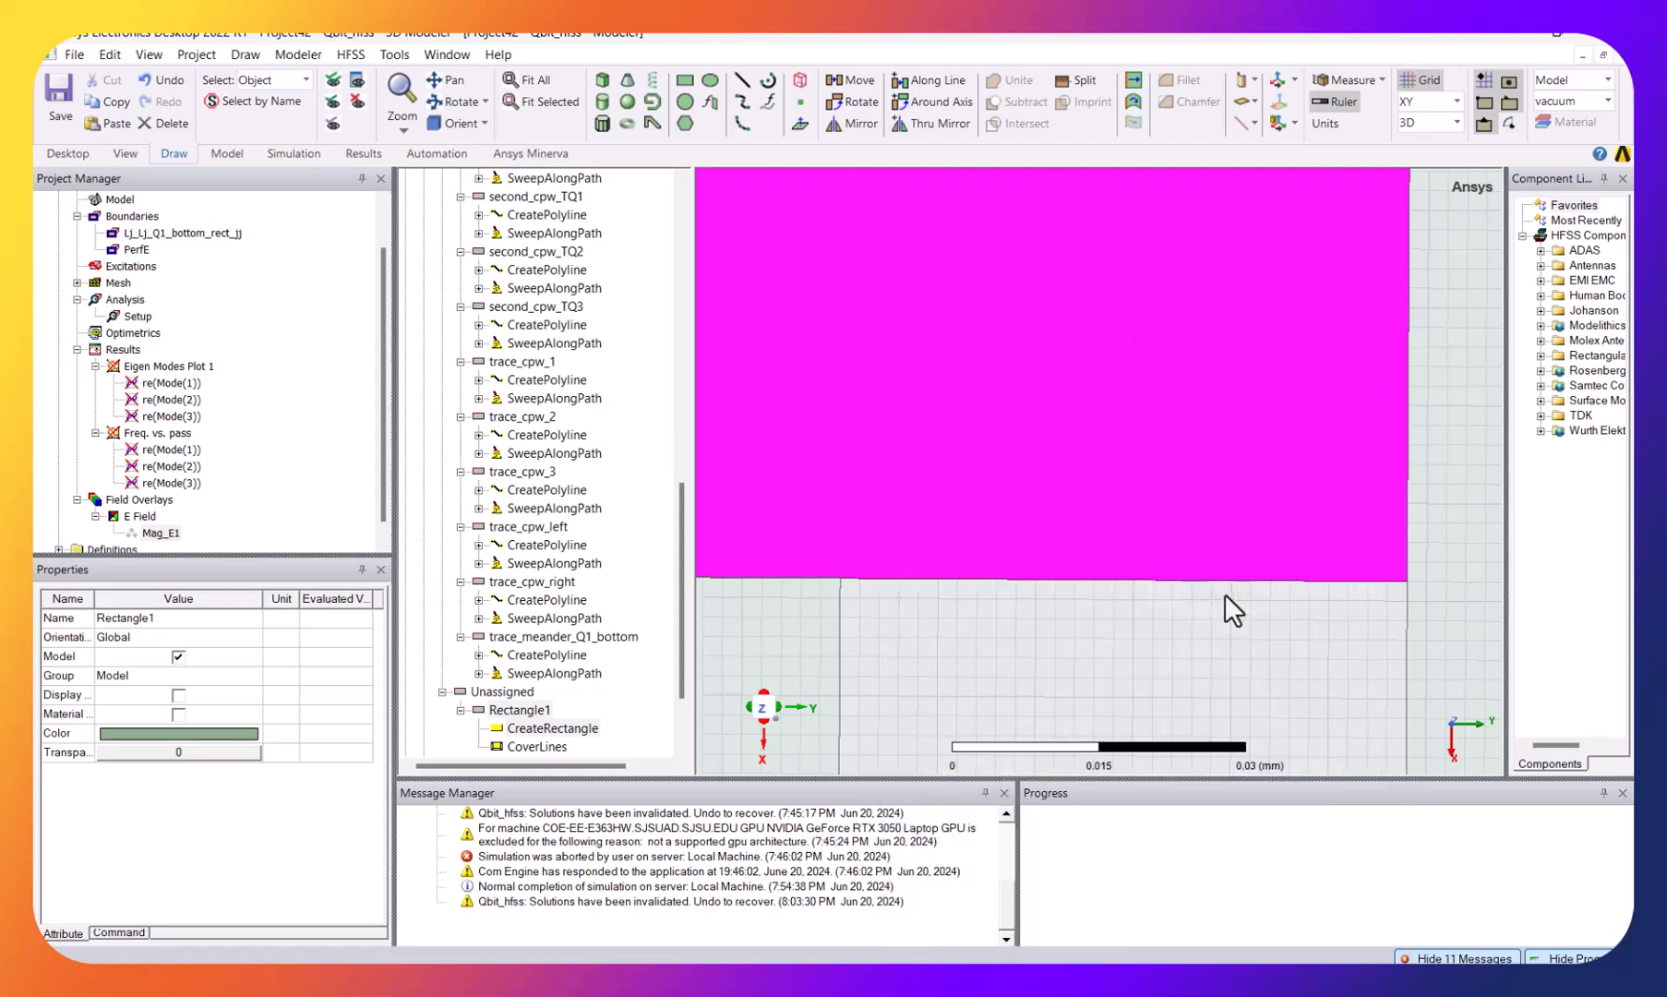
{"action": "left_click", "coordinate": [737, 448]}
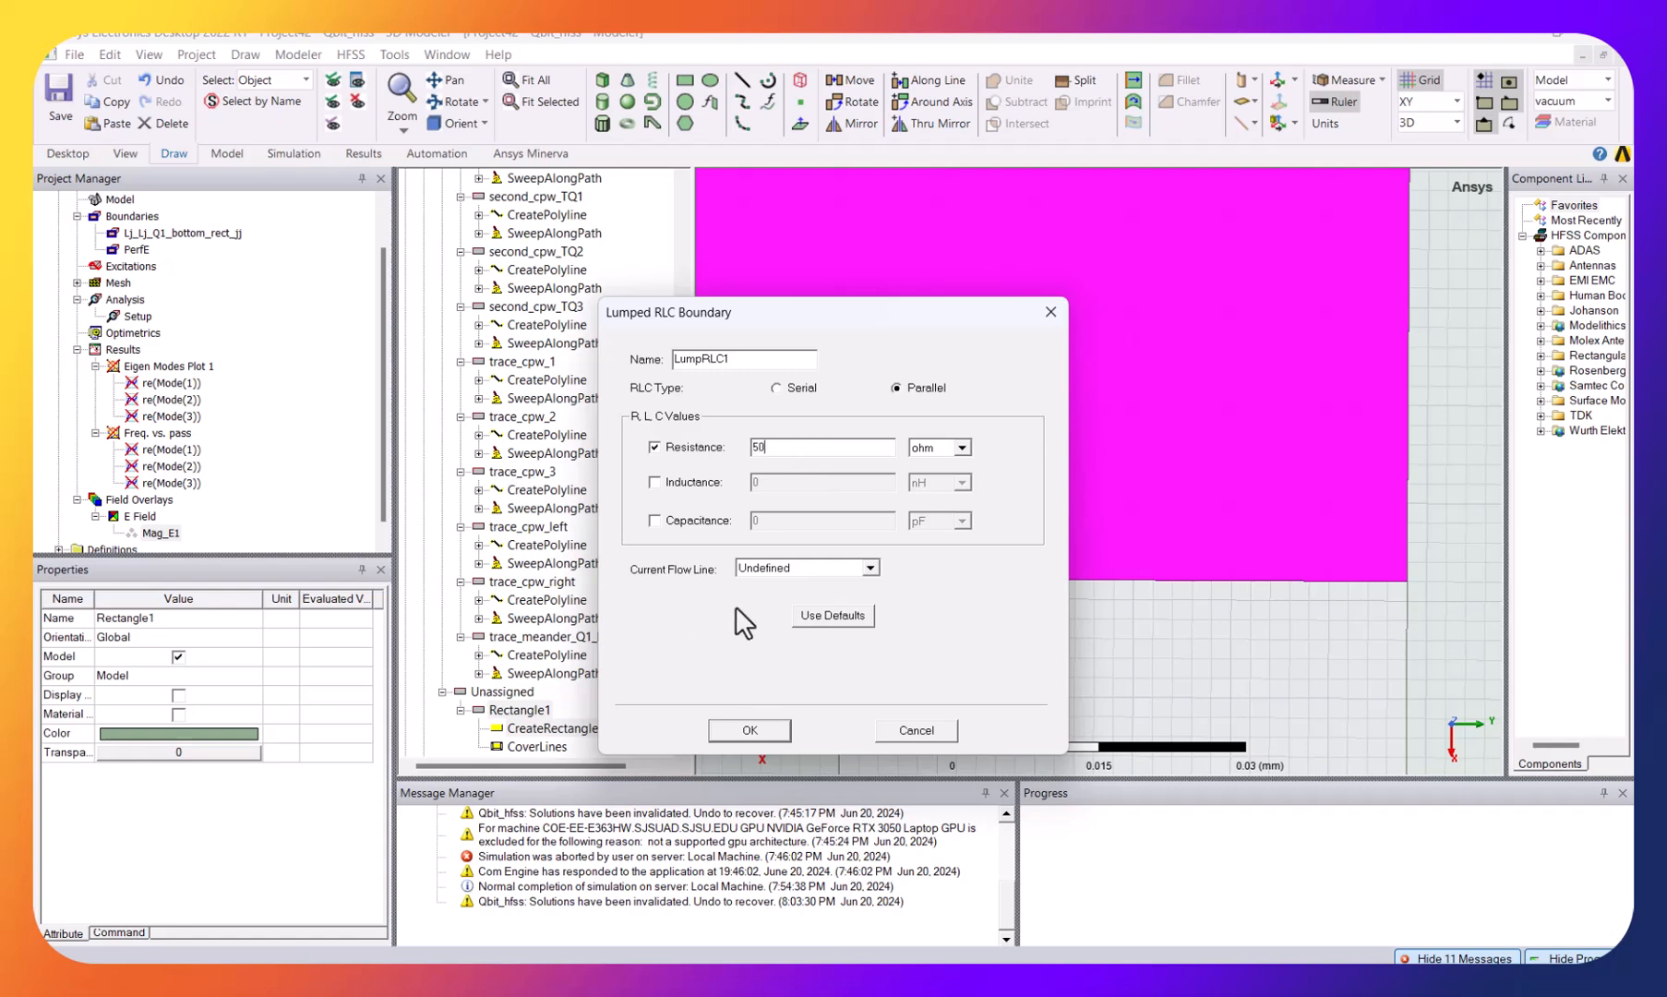
- Define the boundary's current flow line across the rectangle from (-2.3, -1.1, 0) mm to the centre of the launch pad edge at (-2.242, -1.1, 0) mm
{"action": "left_click", "coordinate": [869, 567]}
{"action": "left_click", "coordinate": [848, 597]}
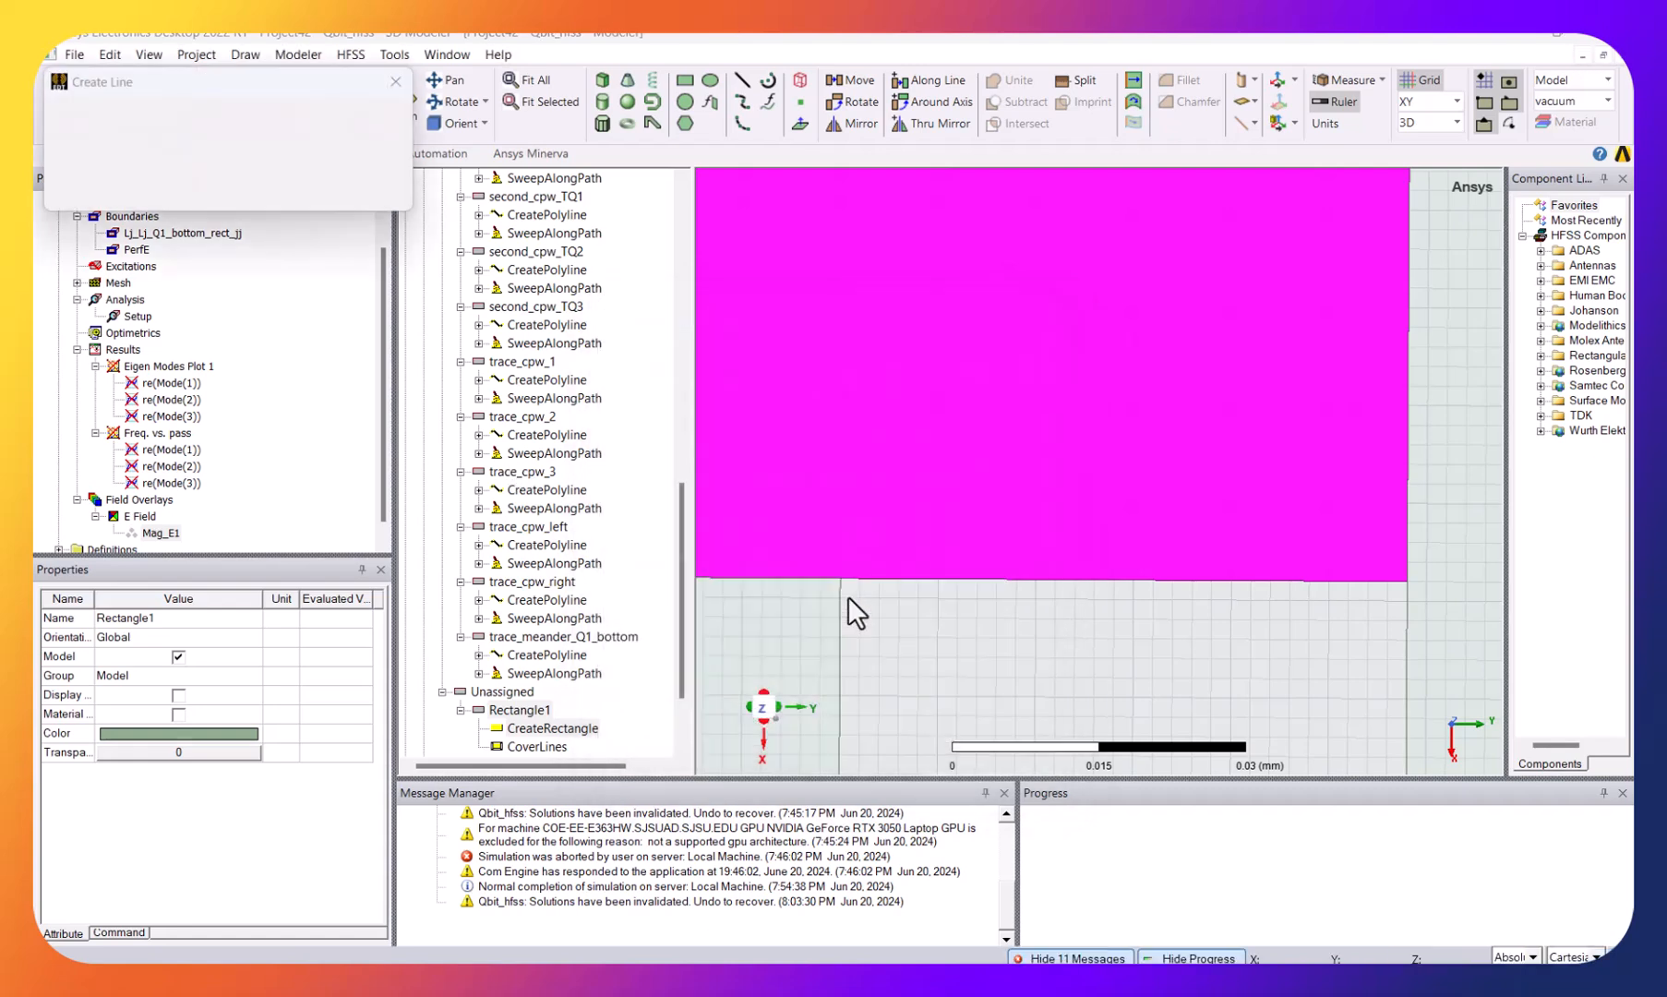
{"action": "scroll", "coordinate": [776, 388], "scroll_direction": "down", "scroll_amount": 1}
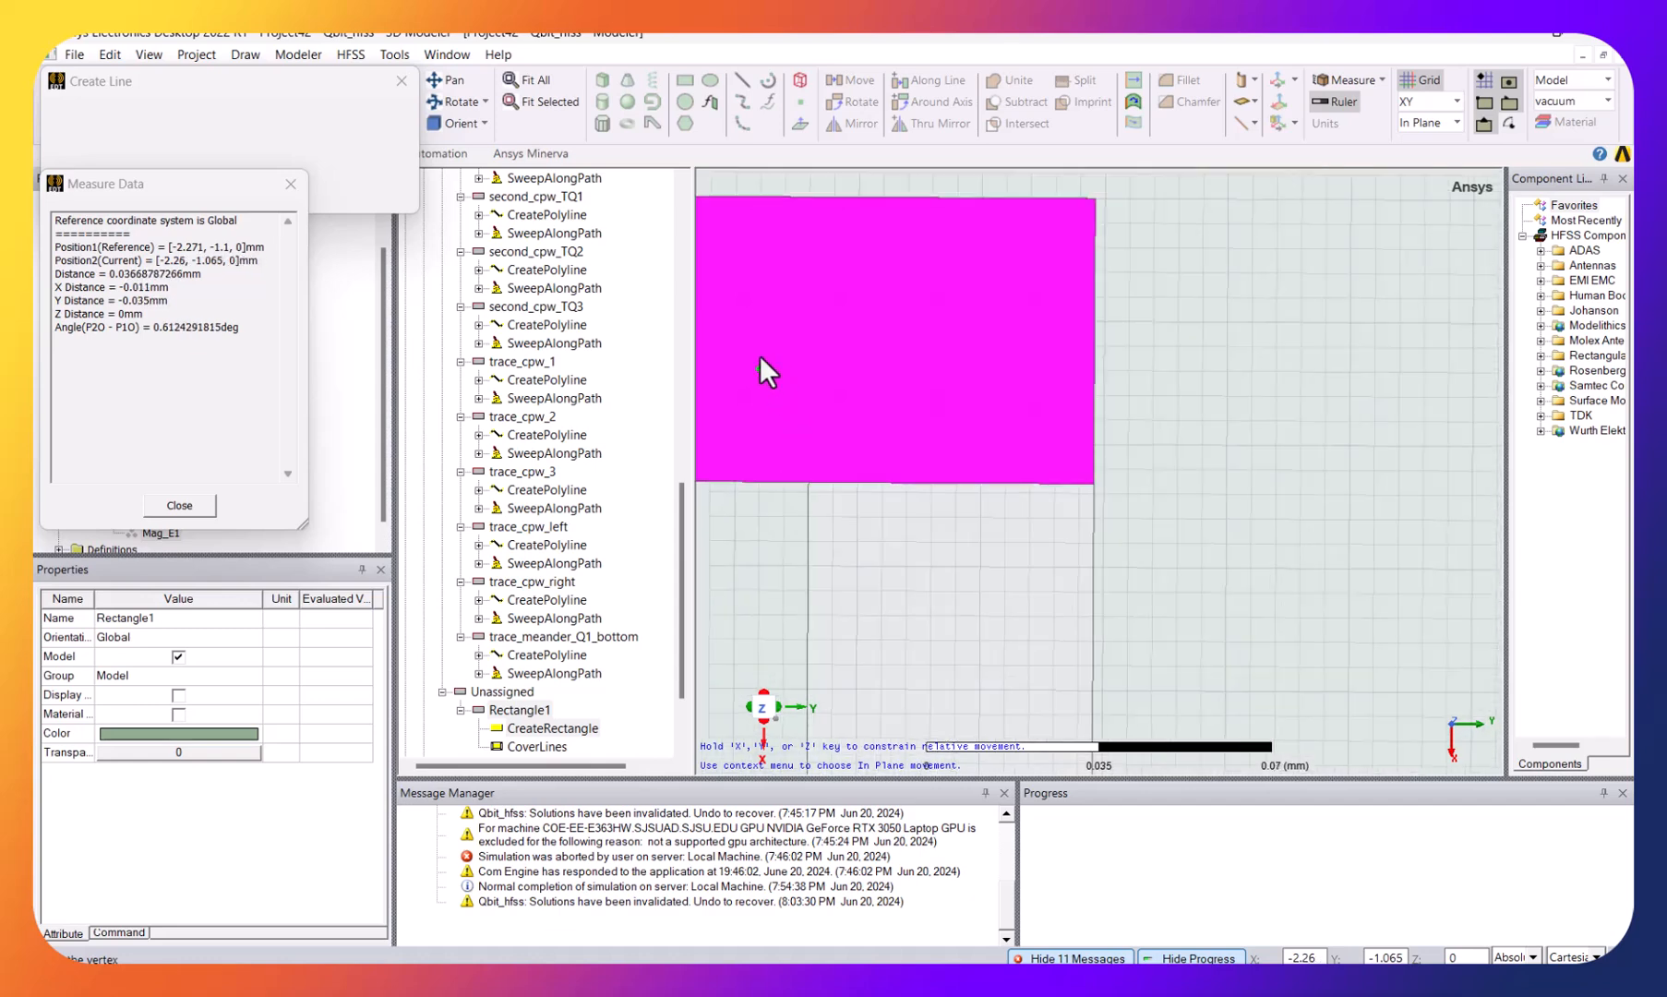
{"action": "left_click", "coordinate": [448, 80]}
{"action": "left_click_drag", "start_coordinate": [736, 238], "coordinate": [1144, 334]}
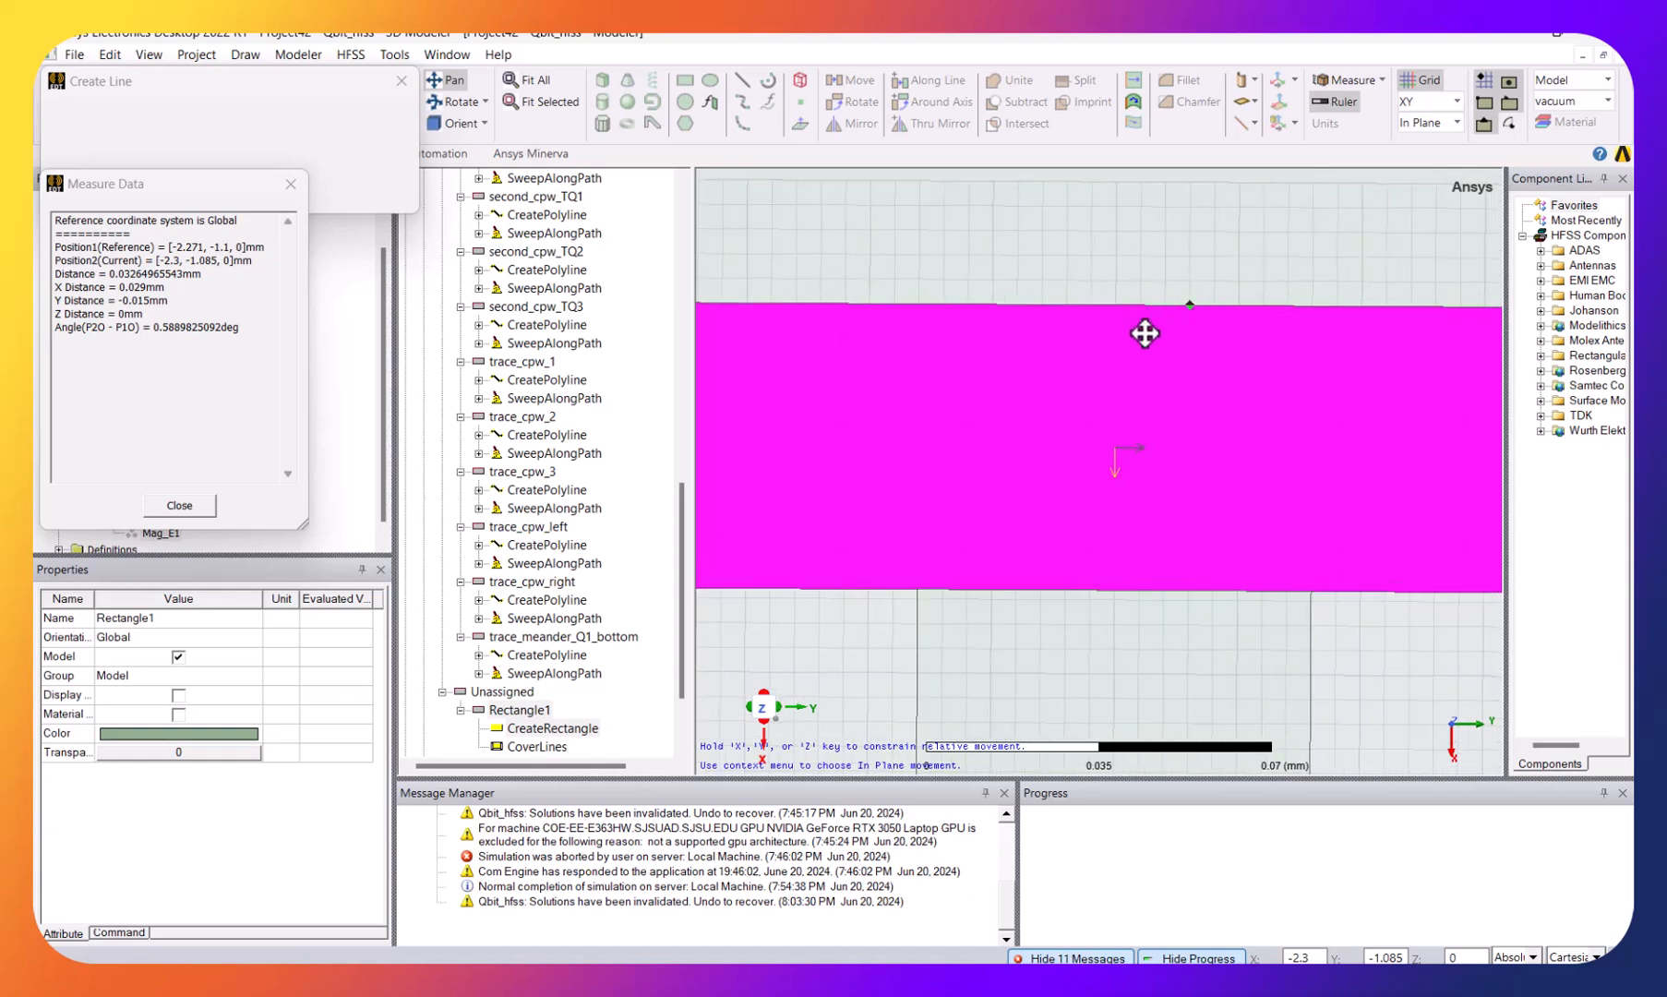
{"action": "key", "text": "Escape"}
{"action": "left_click", "coordinate": [1118, 310]}
{"action": "scroll", "coordinate": [1122, 593], "scroll_direction": "up", "scroll_amount": 3}
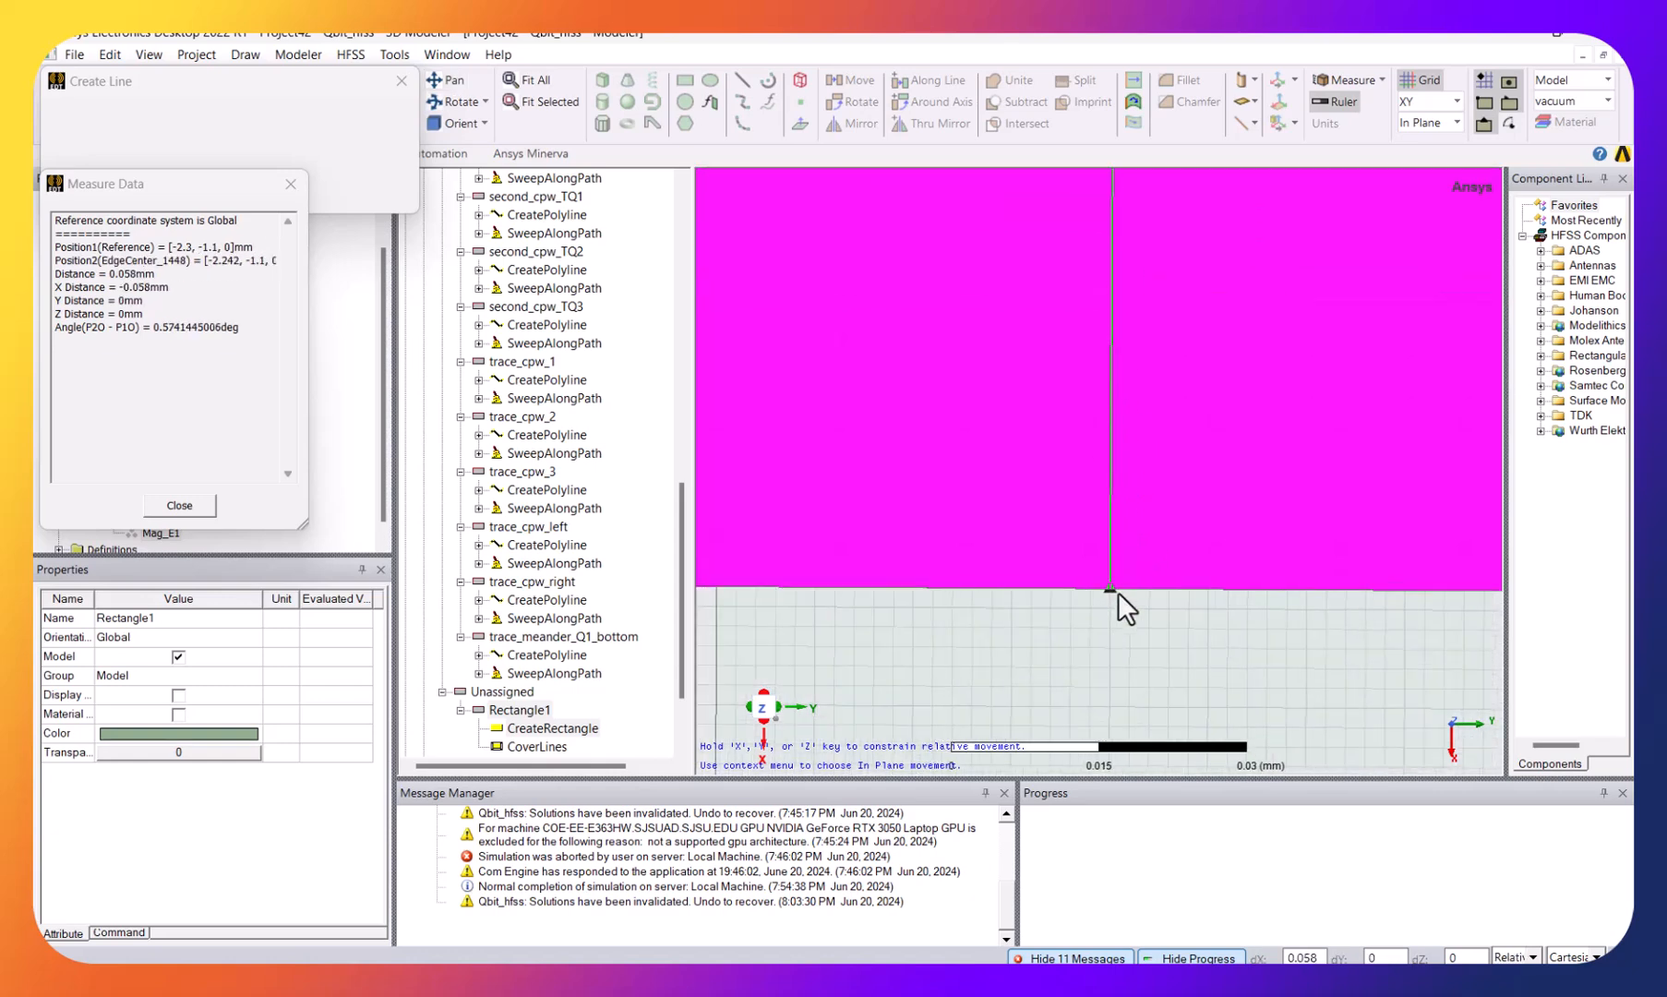
{"action": "left_click", "coordinate": [1103, 592]}
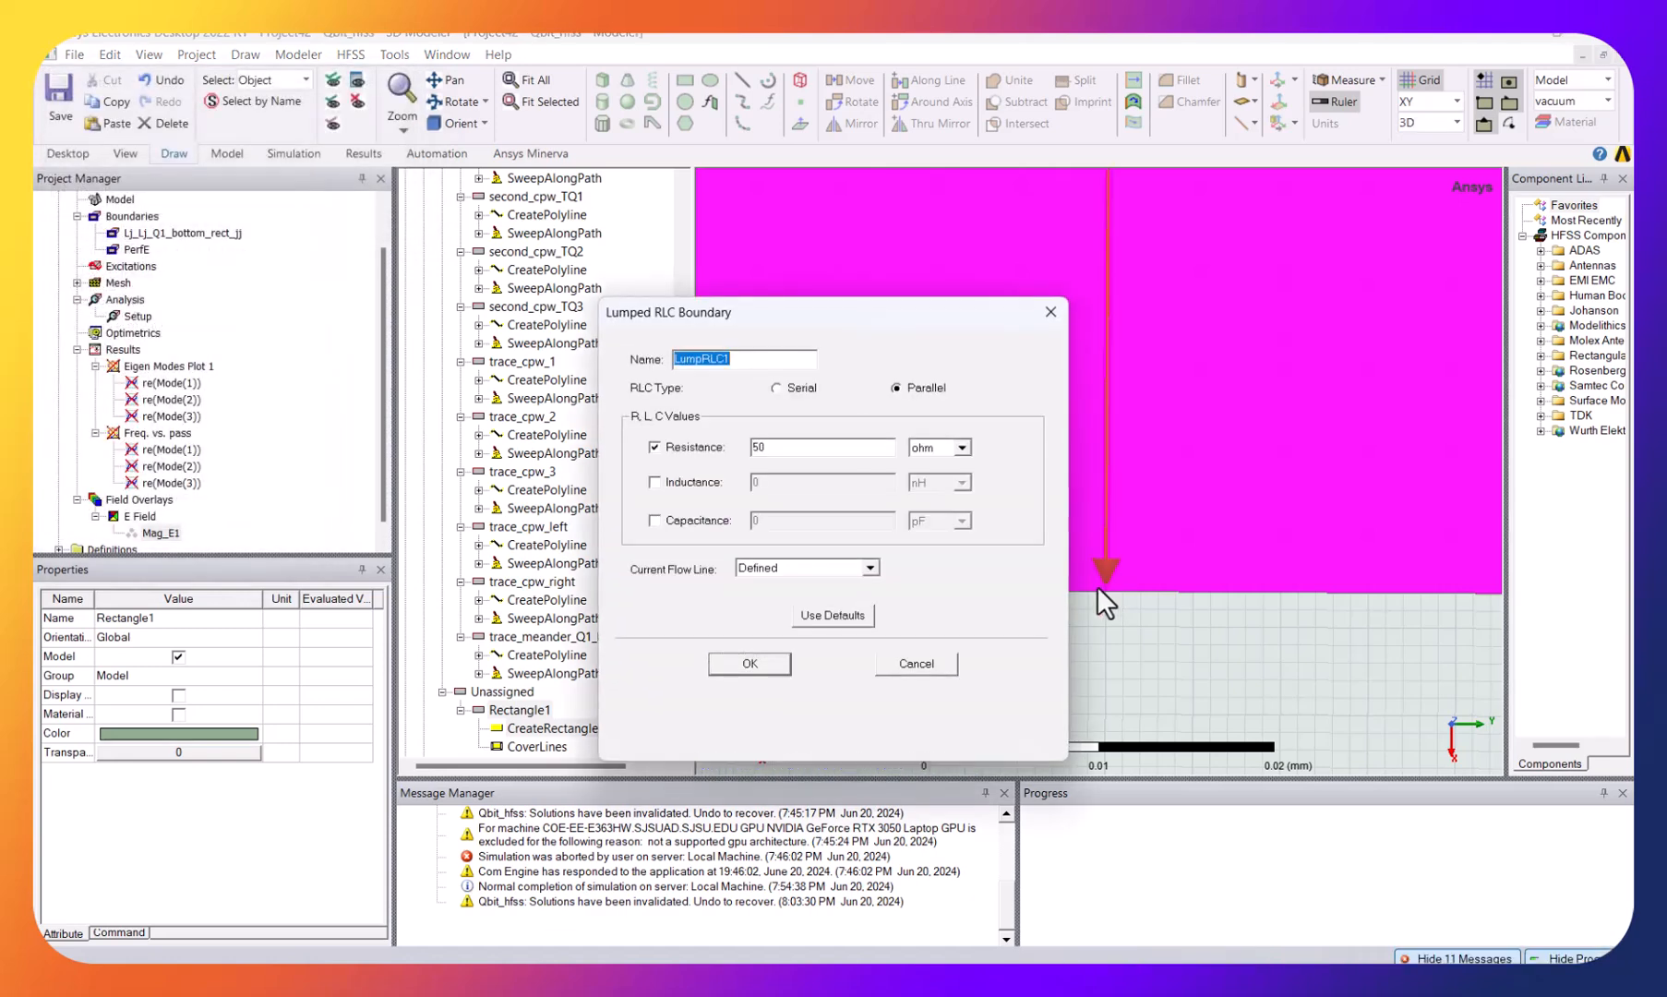
- Apply the 50 ohm Lumped RLC boundary to the first launch pad's rectangle
{"action": "left_click", "coordinate": [749, 664]}
{"action": "scroll", "coordinate": [1031, 437], "scroll_direction": "down", "scroll_amount": 2}
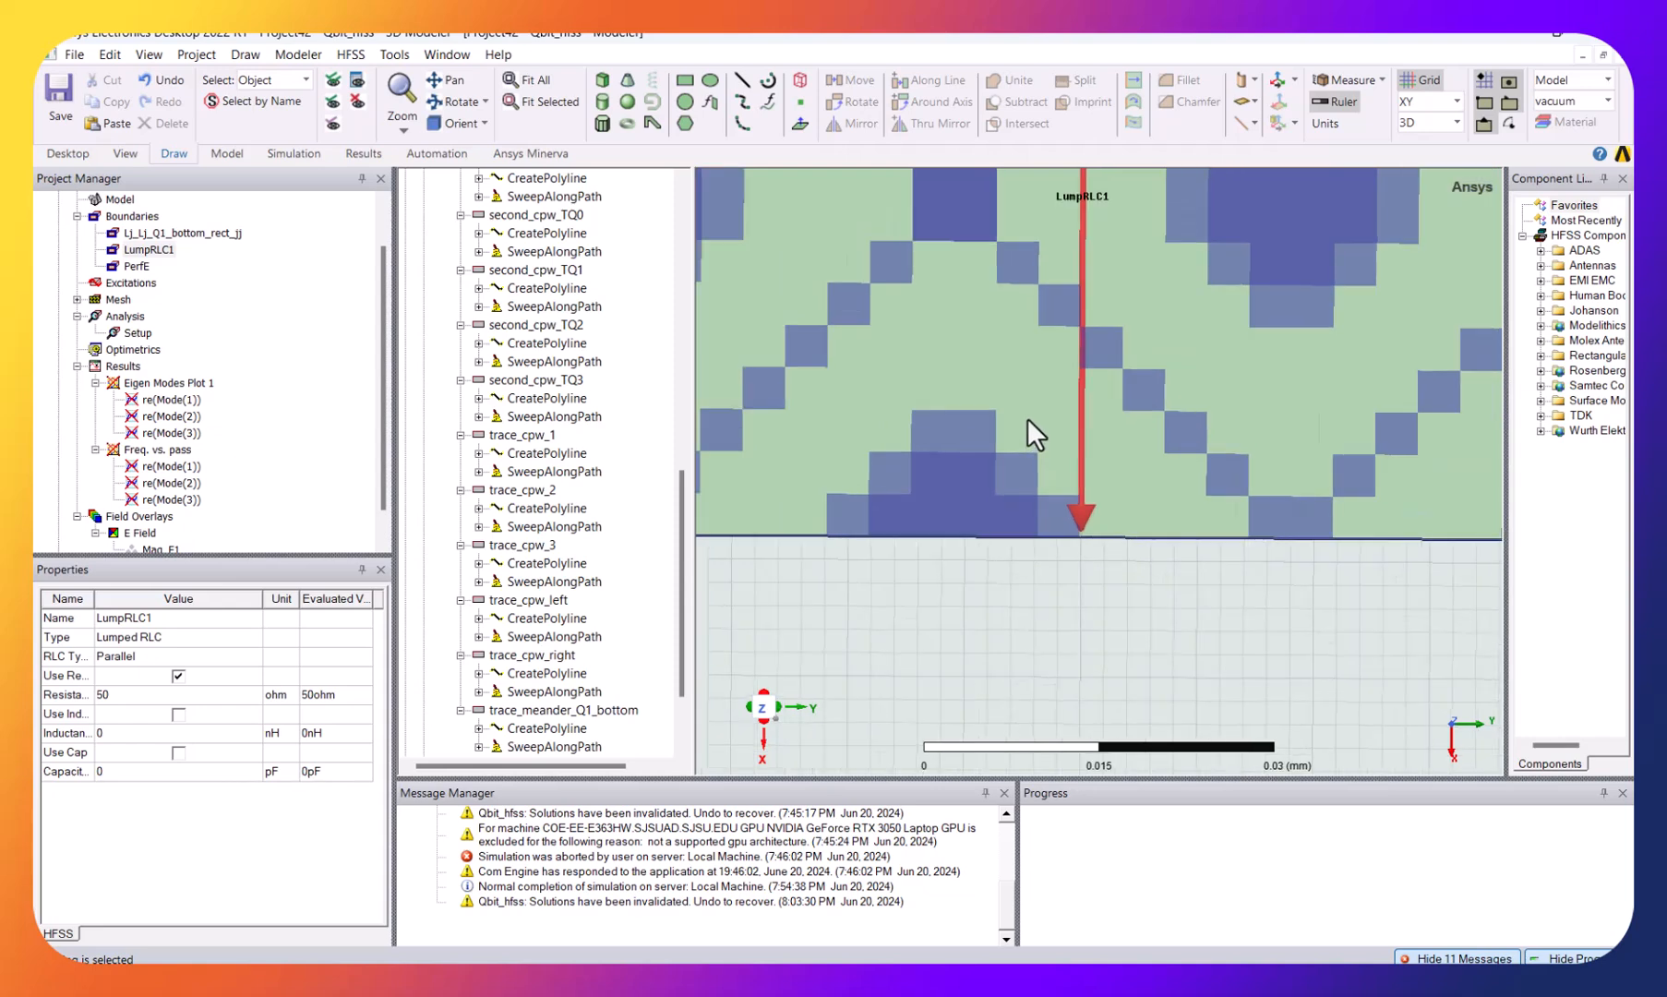
{"action": "scroll", "coordinate": [1027, 415], "scroll_direction": "down", "scroll_amount": 6}
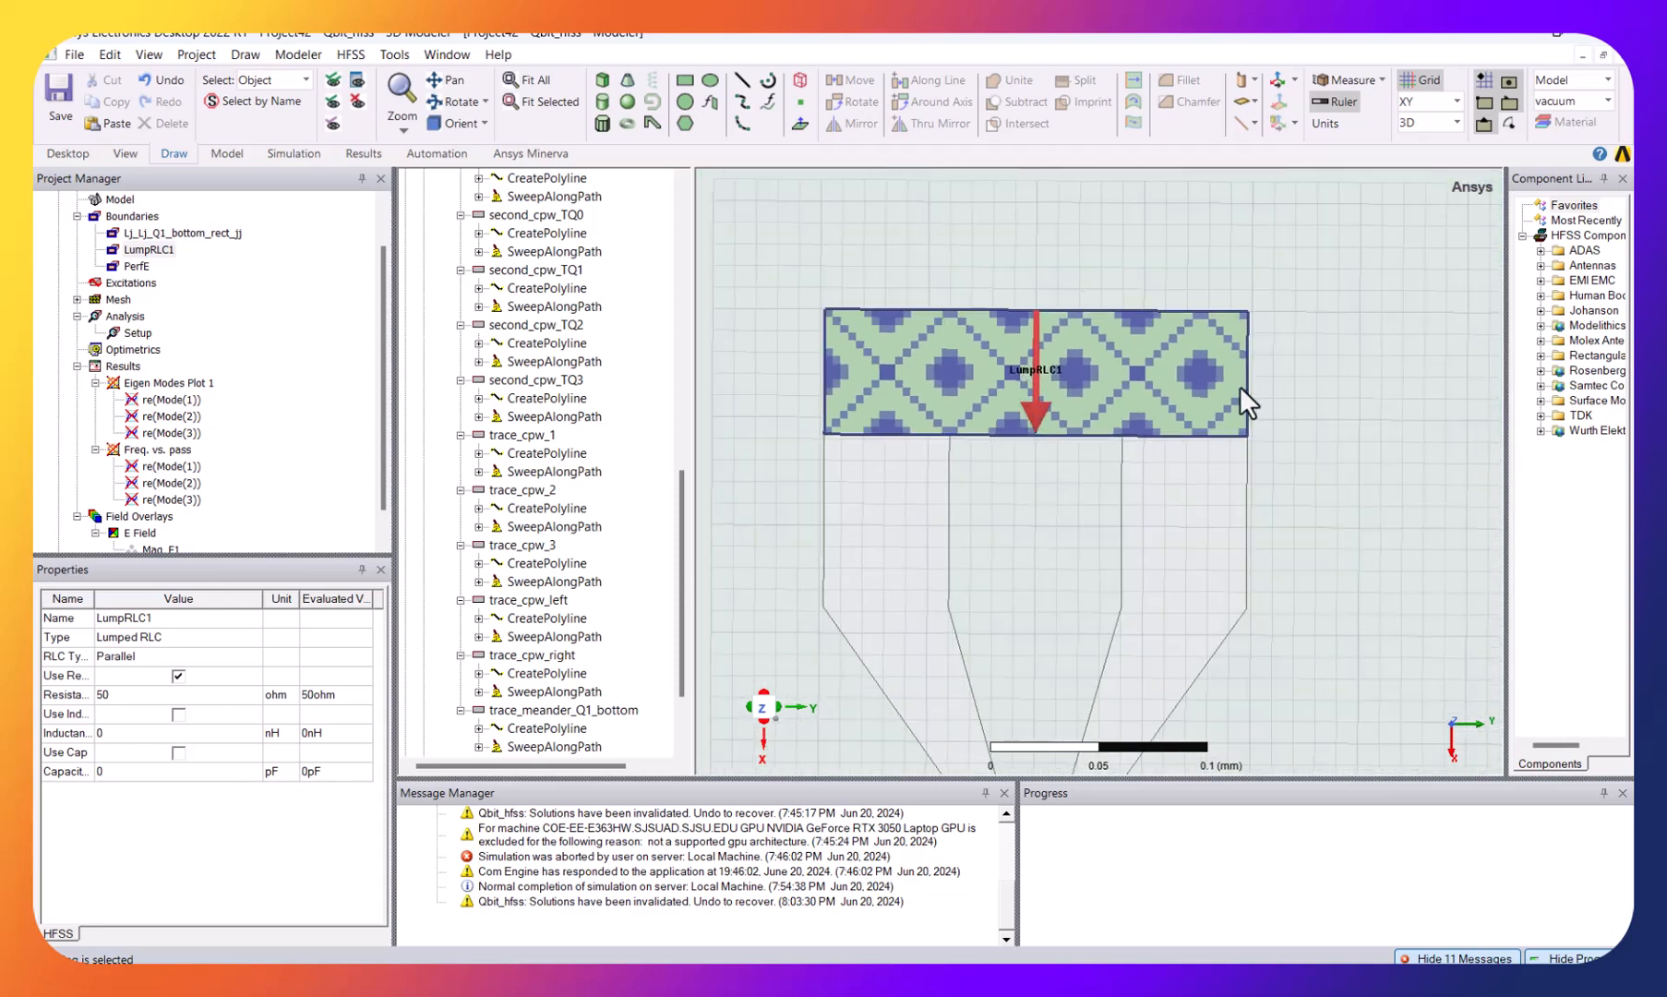
- Start a rectangle at the gap's outer corner (2.3, -1.002, 0) mm of the launch pad at the line's opposite end
{"action": "left_click", "coordinate": [512, 80]}
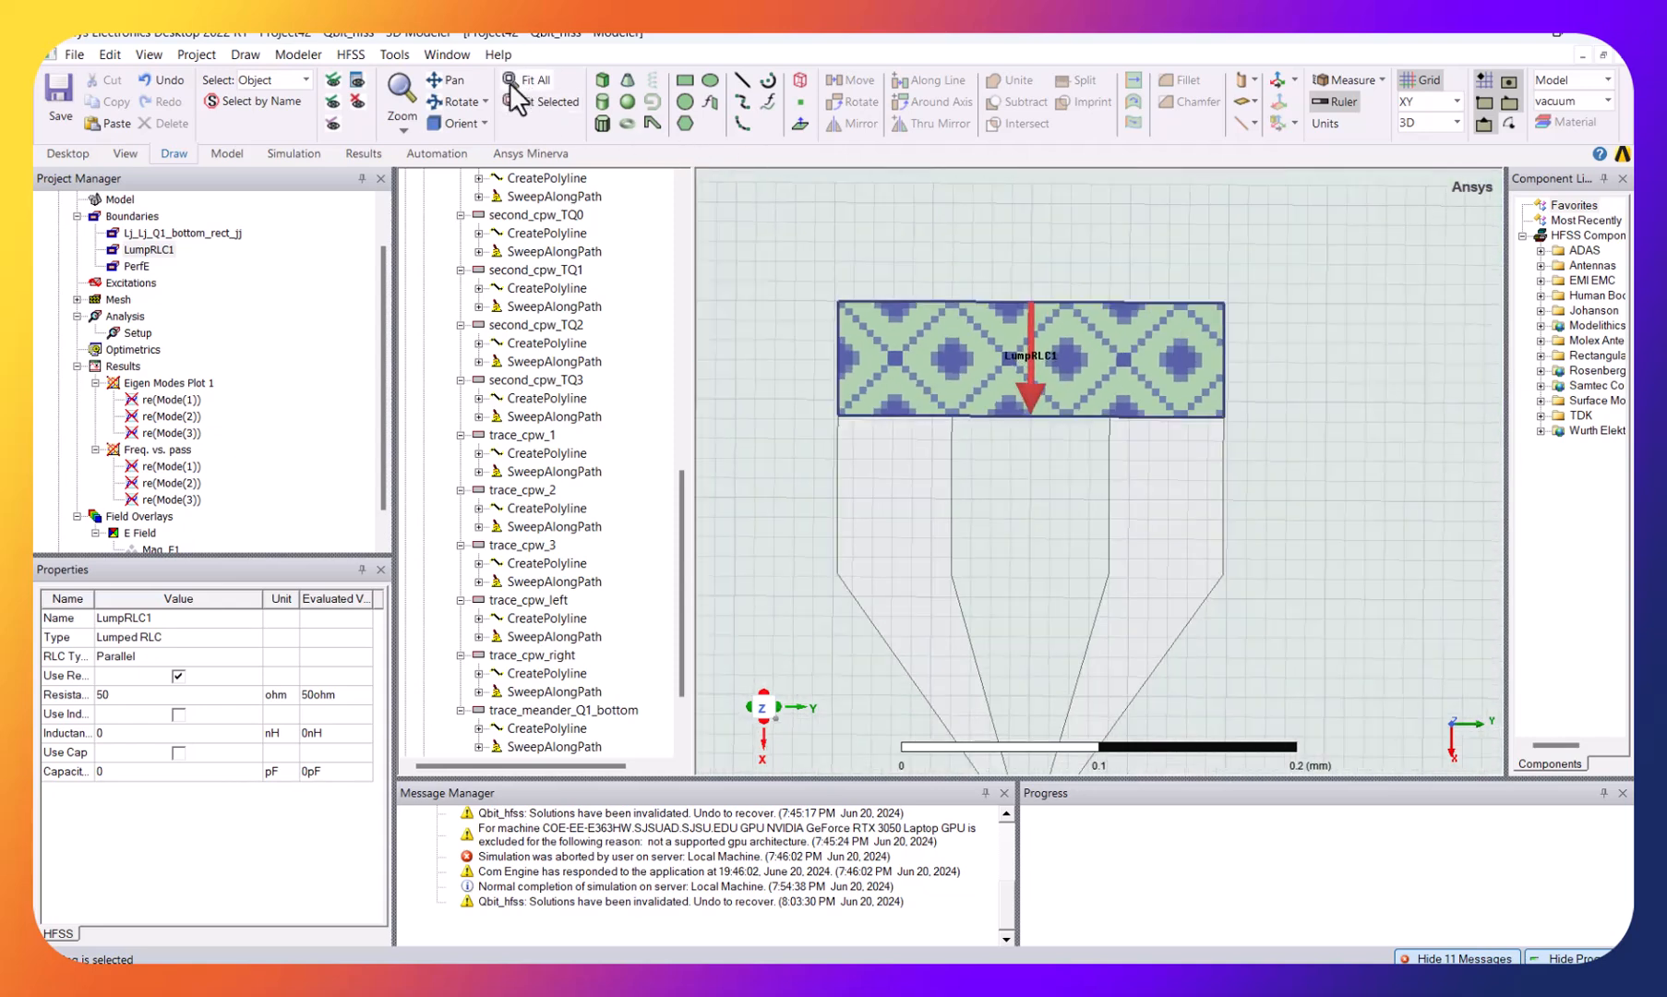
{"action": "scroll", "coordinate": [969, 729], "scroll_direction": "up", "scroll_amount": 10}
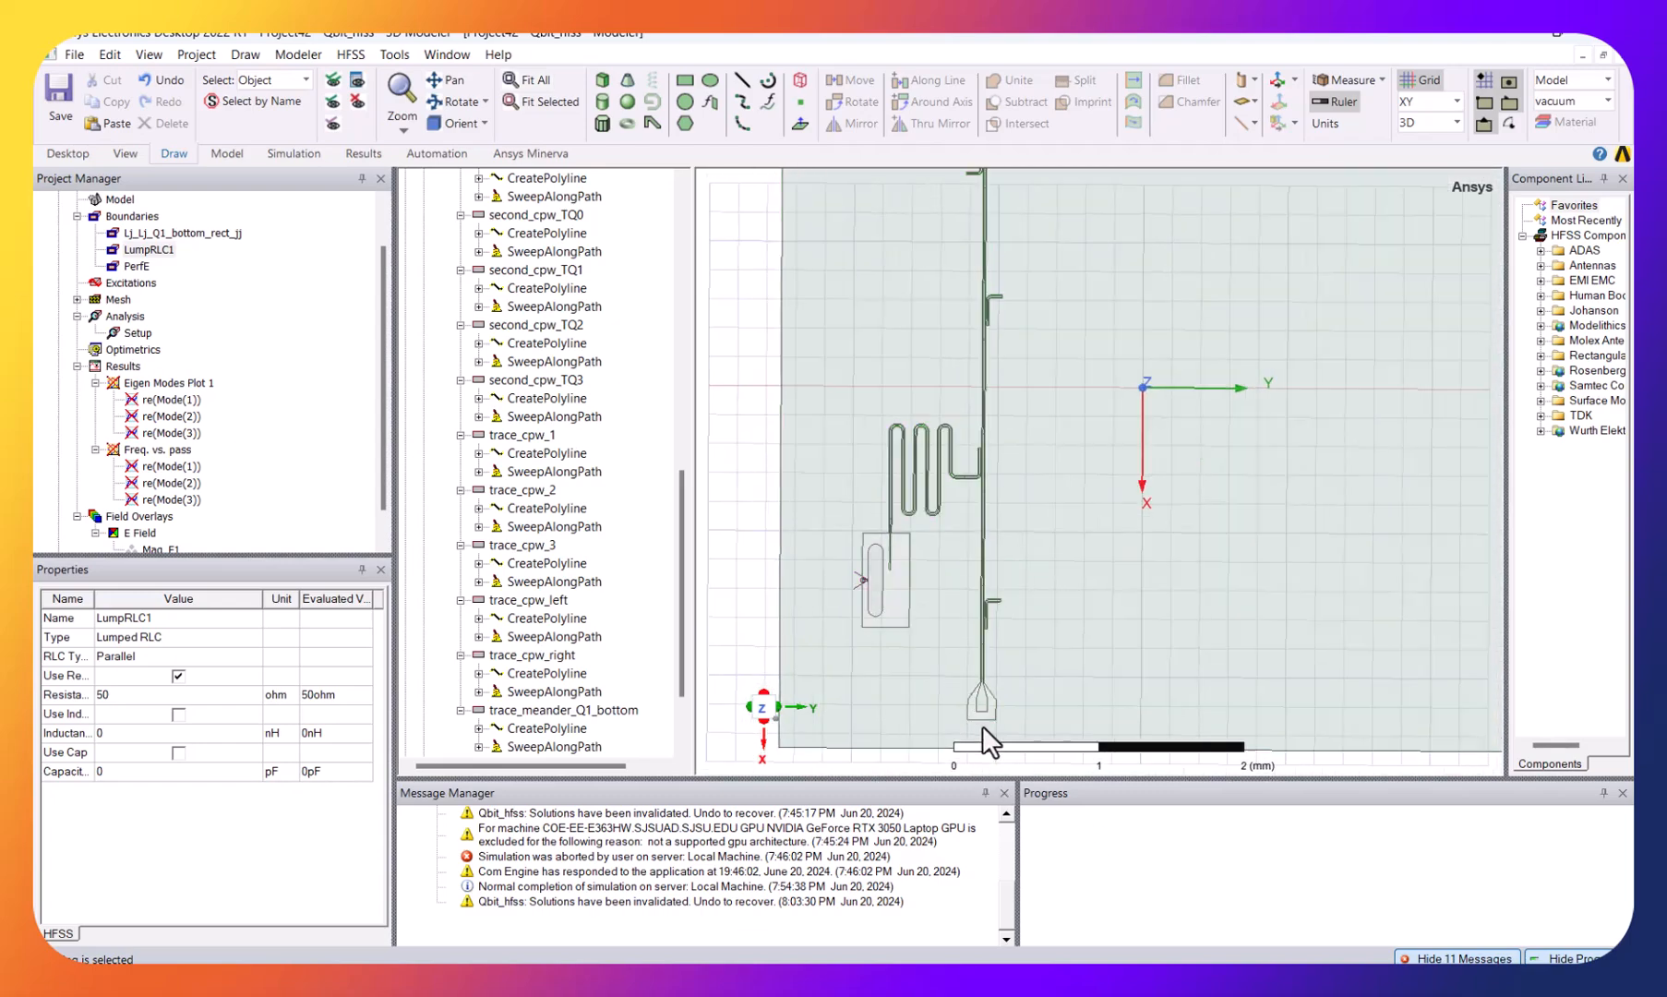
{"action": "scroll", "coordinate": [964, 729], "scroll_direction": "up", "scroll_amount": 6}
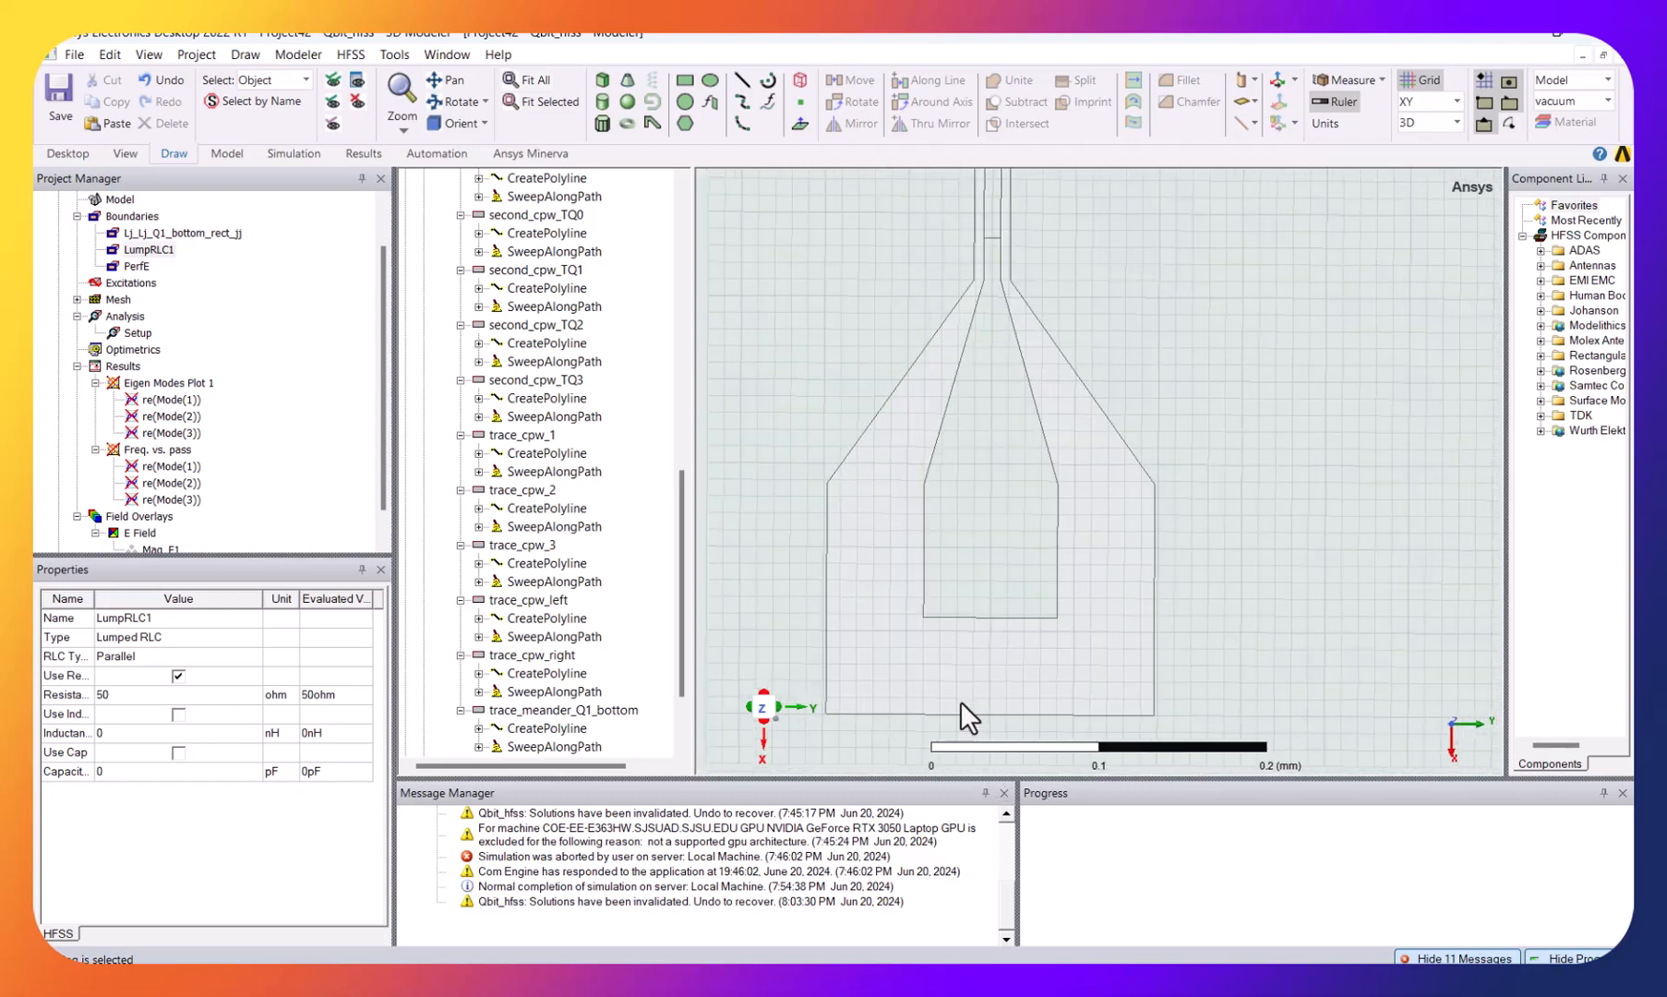
{"action": "left_click", "coordinate": [675, 81]}
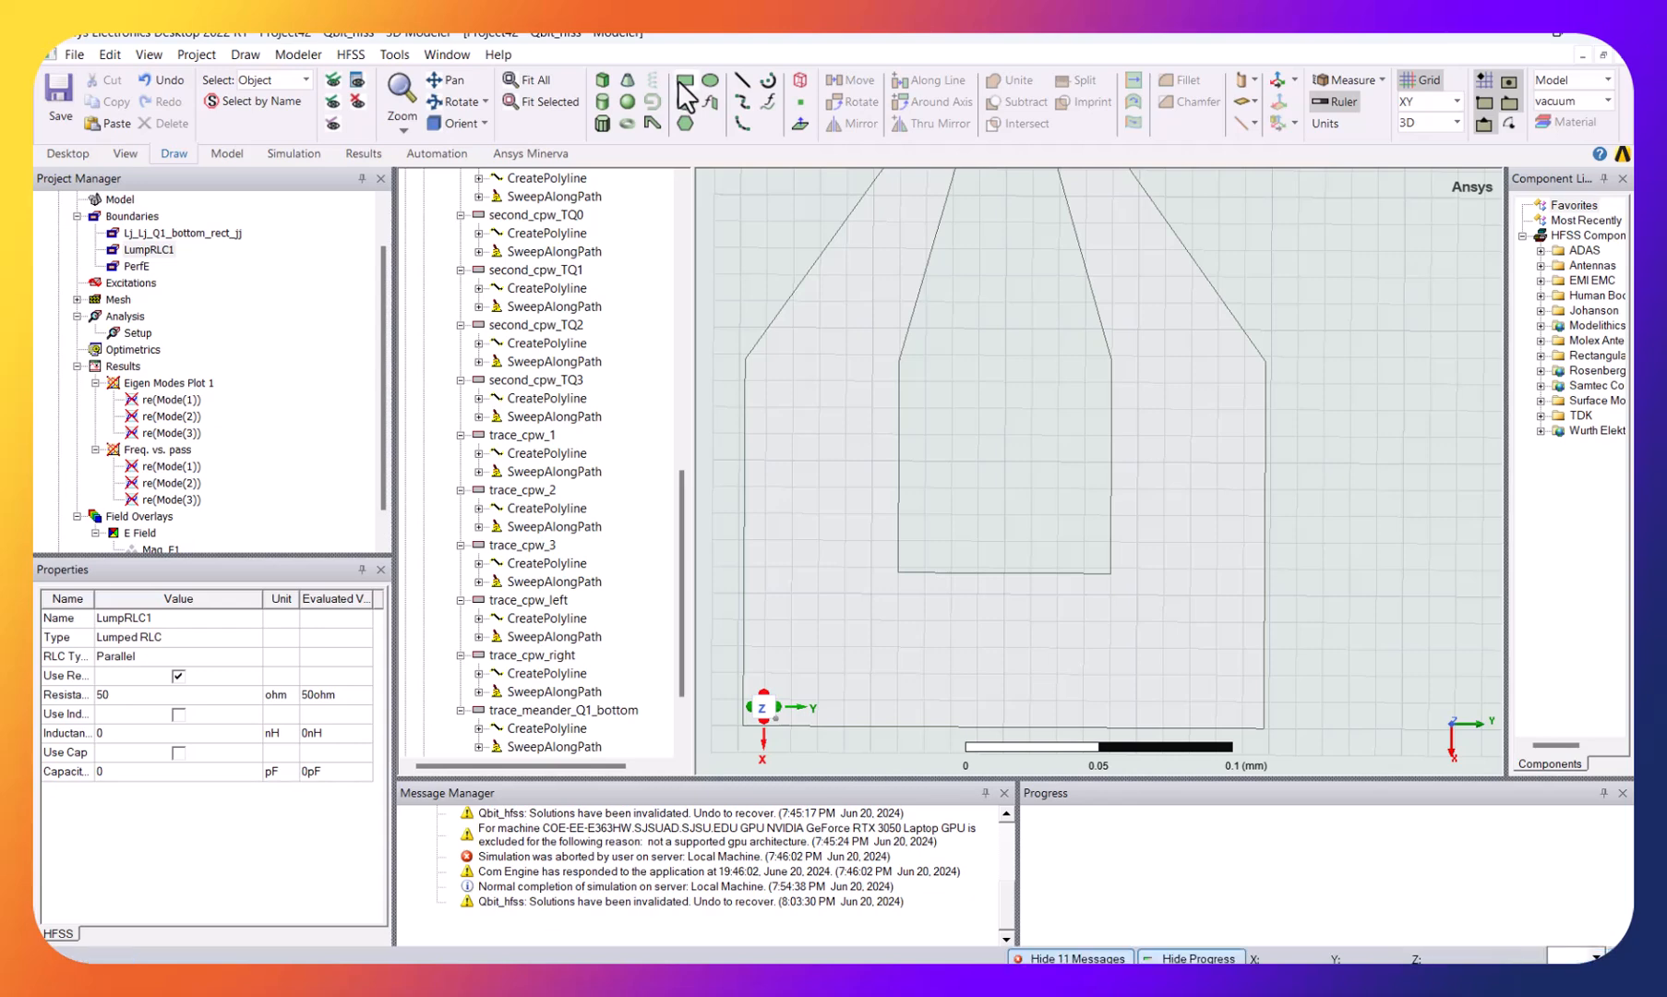
{"action": "scroll", "coordinate": [1264, 741], "scroll_direction": "up", "scroll_amount": 2}
{"action": "scroll", "coordinate": [1265, 719], "scroll_direction": "up", "scroll_amount": 2}
{"action": "left_click", "coordinate": [1263, 717]}
- Finish the rectangle at (2.242, -1.198, 0) mm, spanning the gap's width and reaching the launch pad's end
{"action": "scroll", "coordinate": [905, 541], "scroll_direction": "down", "scroll_amount": 5}
{"action": "left_click", "coordinate": [452, 79]}
{"action": "left_click_drag", "start_coordinate": [878, 309], "coordinate": [1164, 307]}
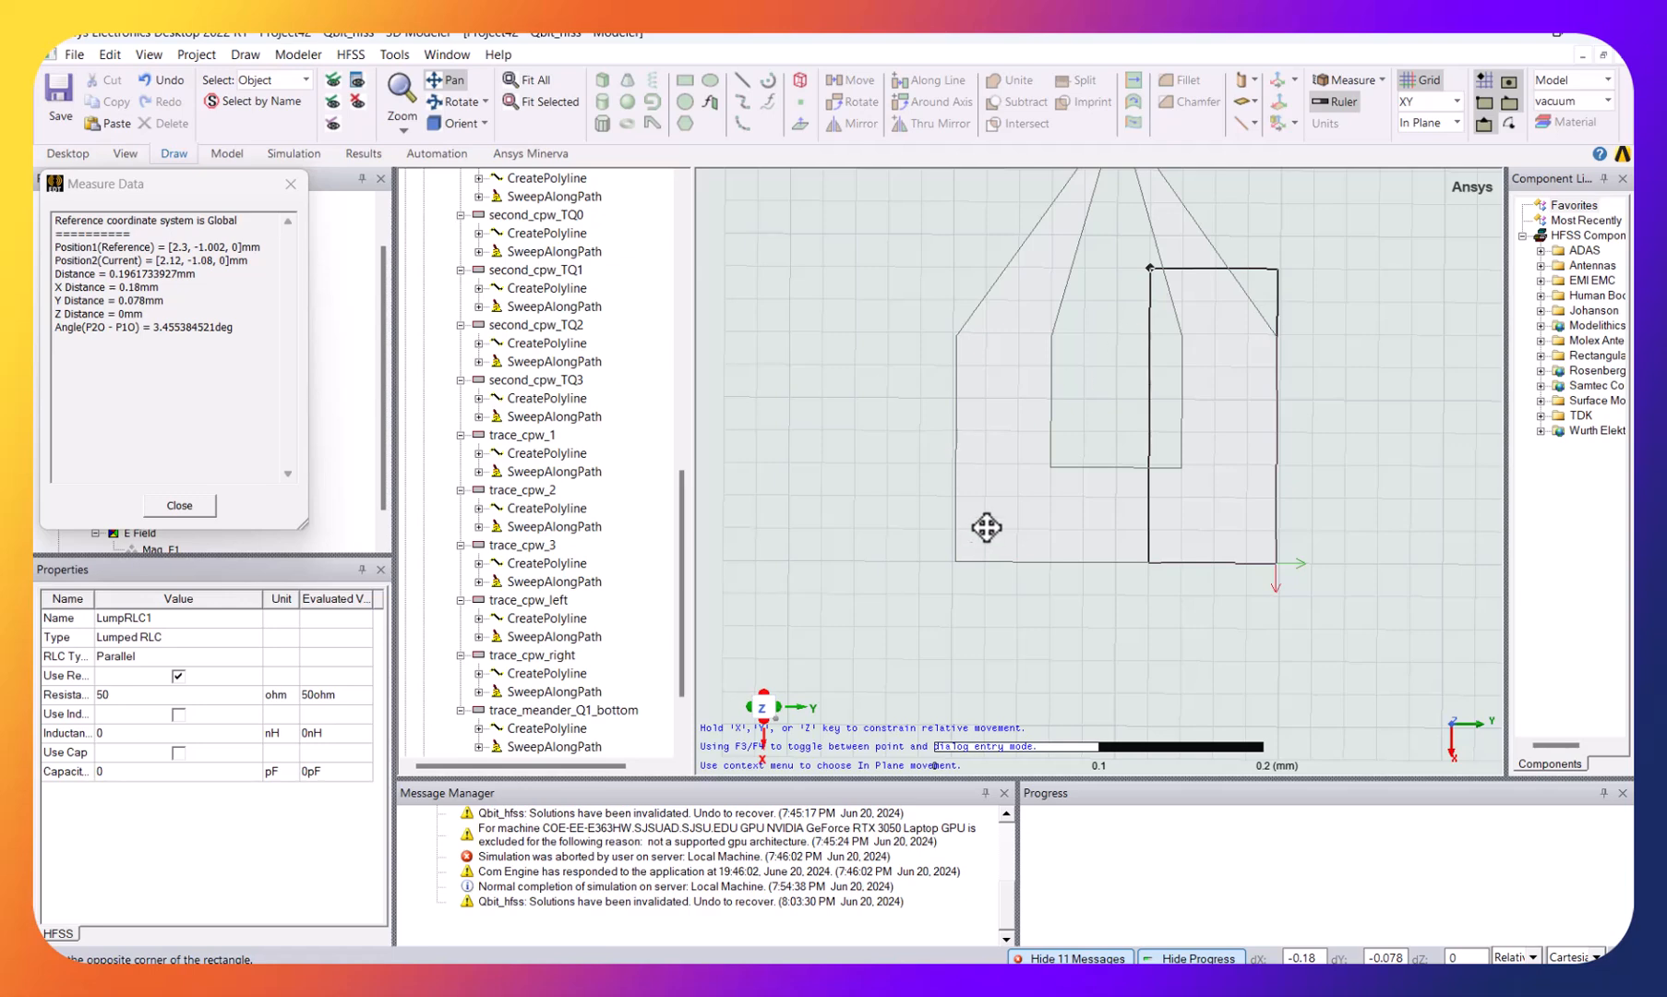
{"action": "key", "text": "Escape"}
{"action": "scroll", "coordinate": [945, 473], "scroll_direction": "up", "scroll_amount": 8}
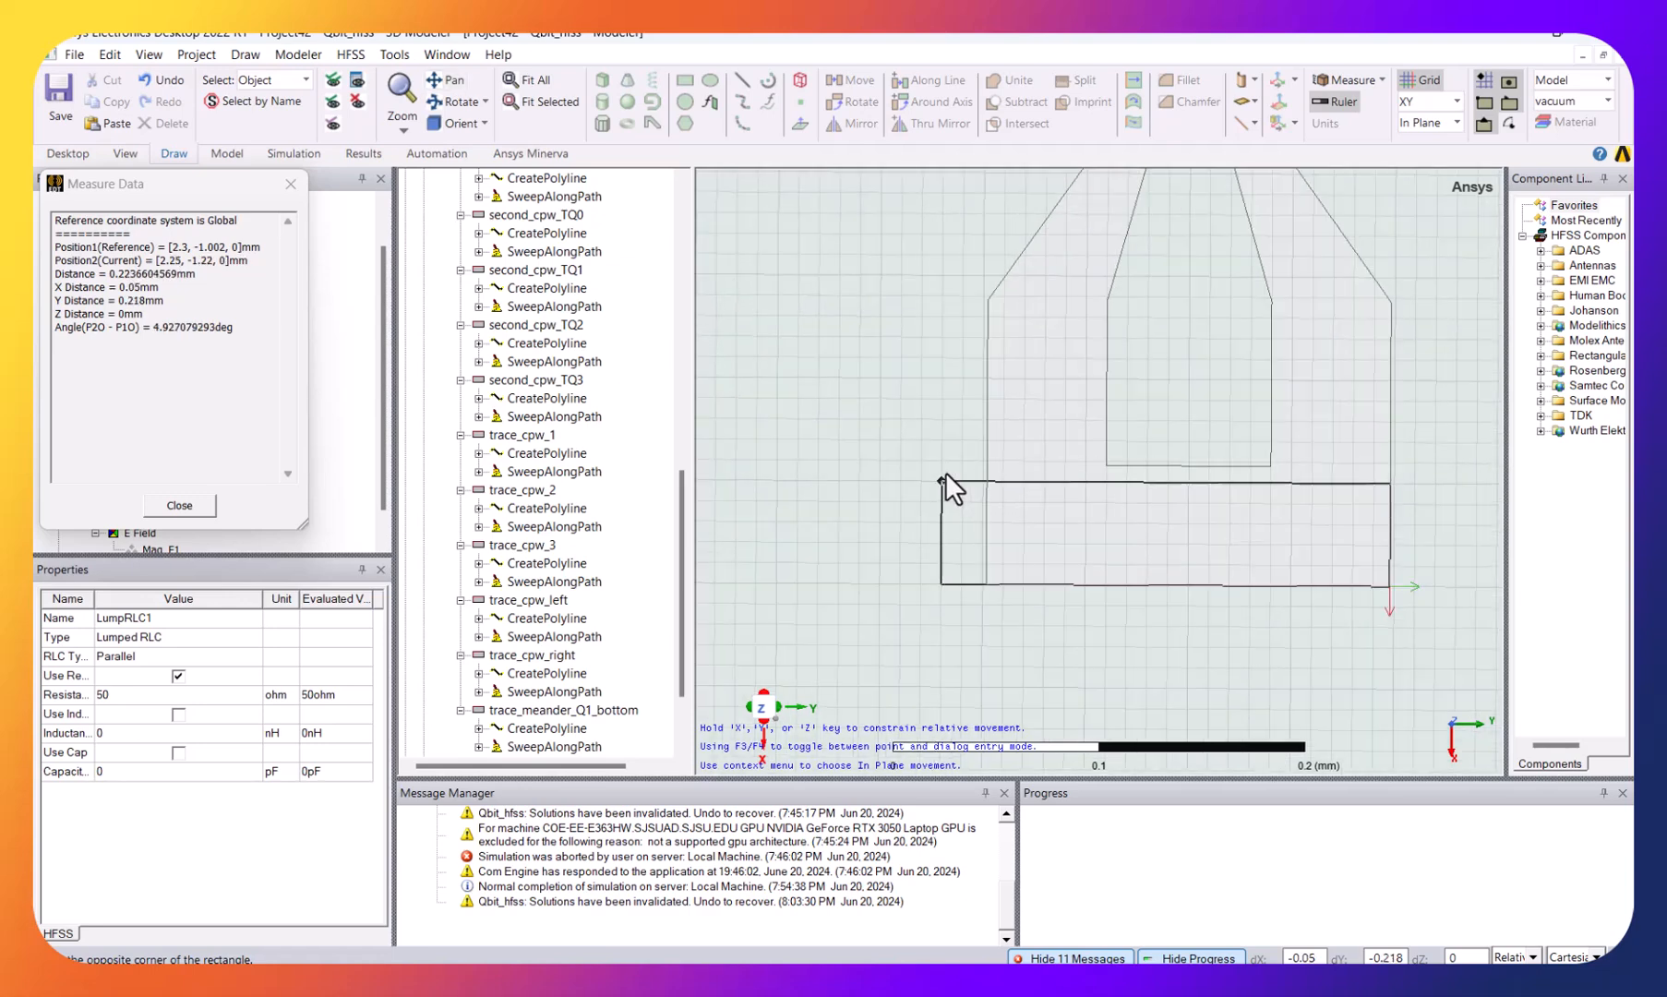
{"action": "scroll", "coordinate": [1061, 447], "scroll_direction": "up", "scroll_amount": 5}
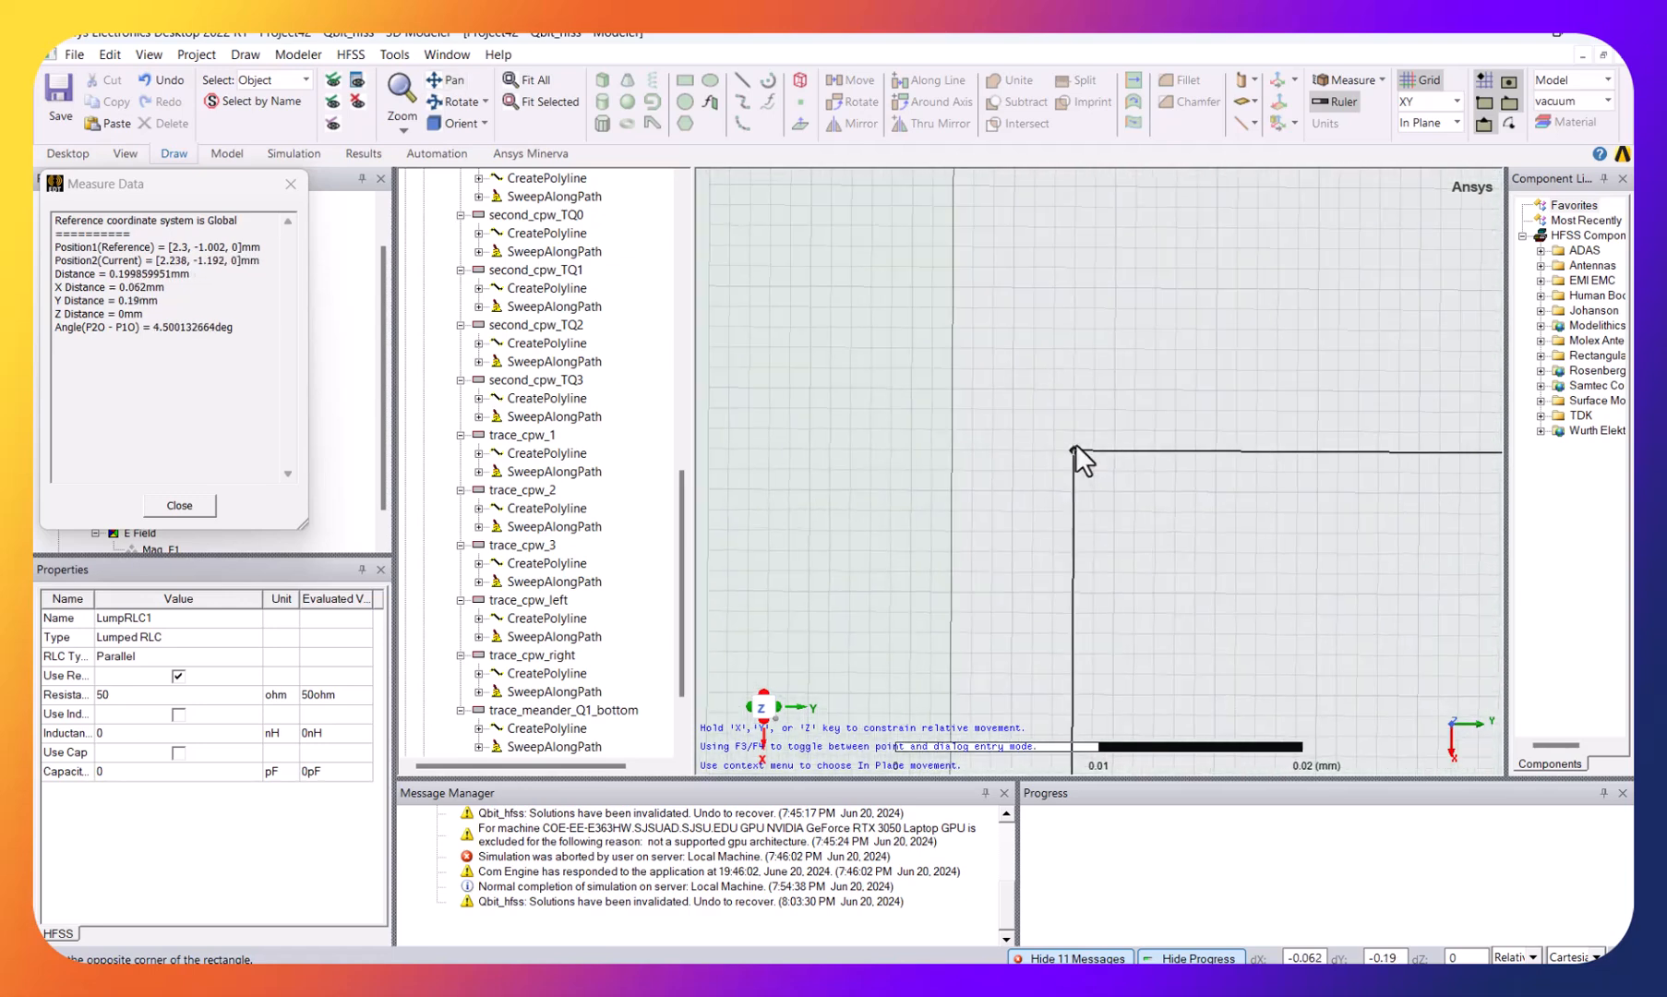
{"action": "left_click", "coordinate": [454, 80]}
{"action": "left_click_drag", "start_coordinate": [1357, 412], "coordinate": [838, 461]}
{"action": "scroll", "coordinate": [956, 395], "scroll_direction": "down", "scroll_amount": 3}
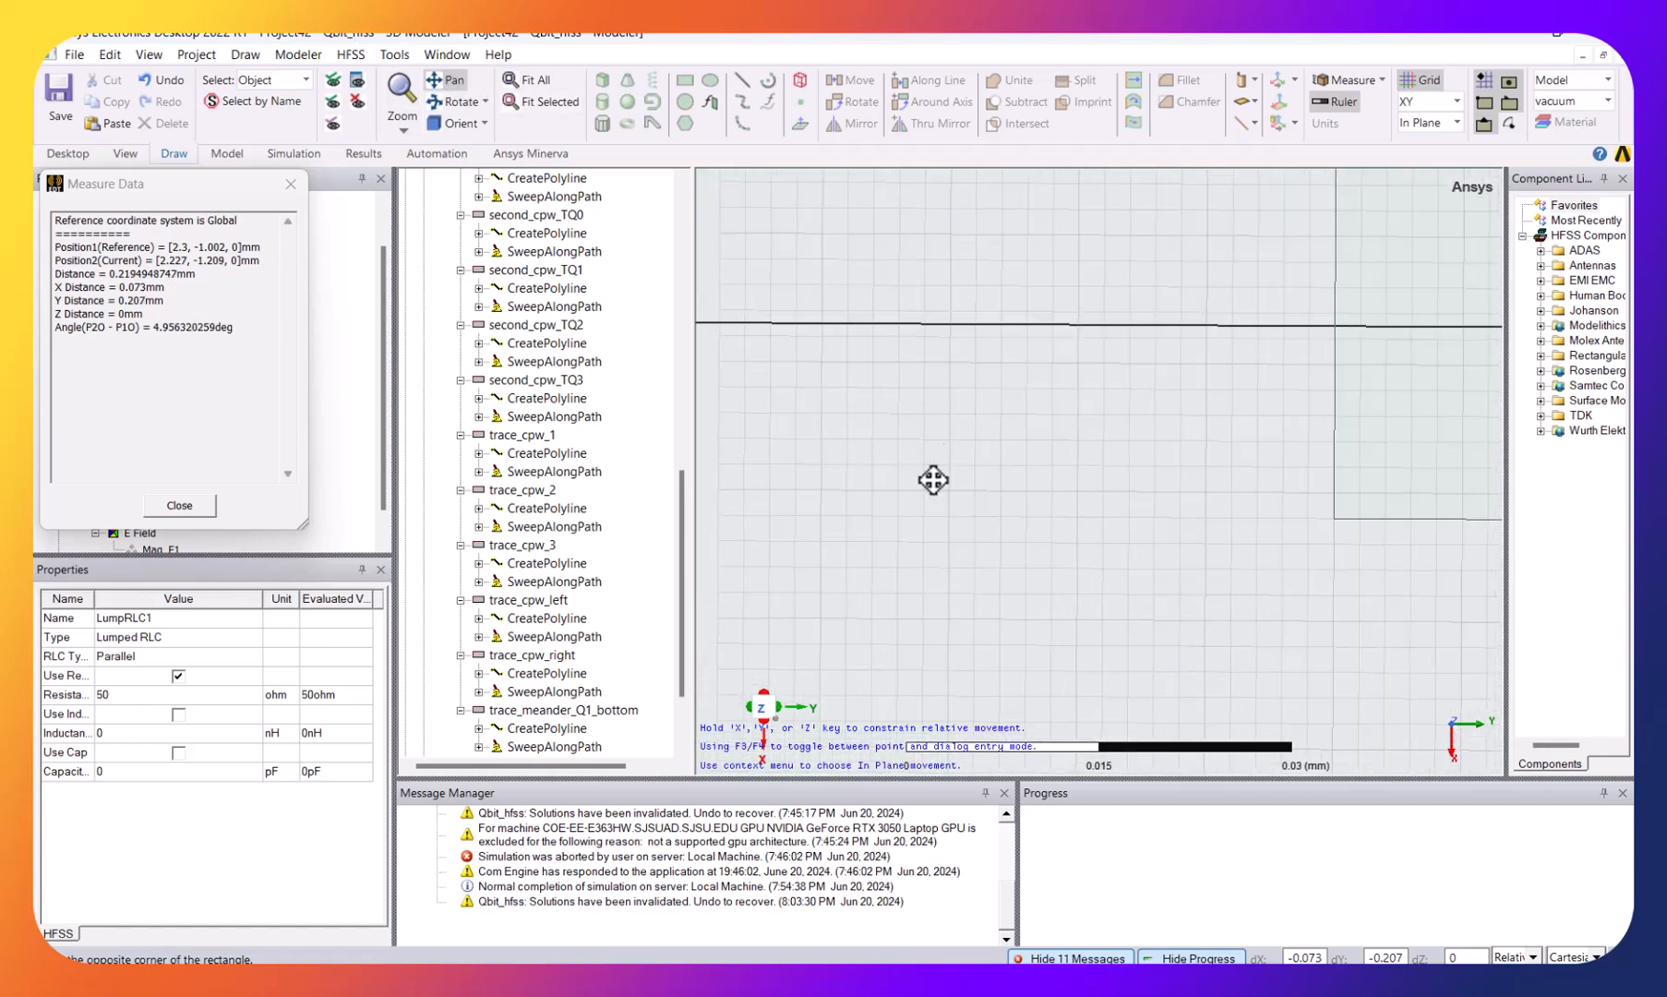
{"action": "left_click_drag", "start_coordinate": [777, 376], "coordinate": [921, 366]}
{"action": "key", "text": "Escape"}
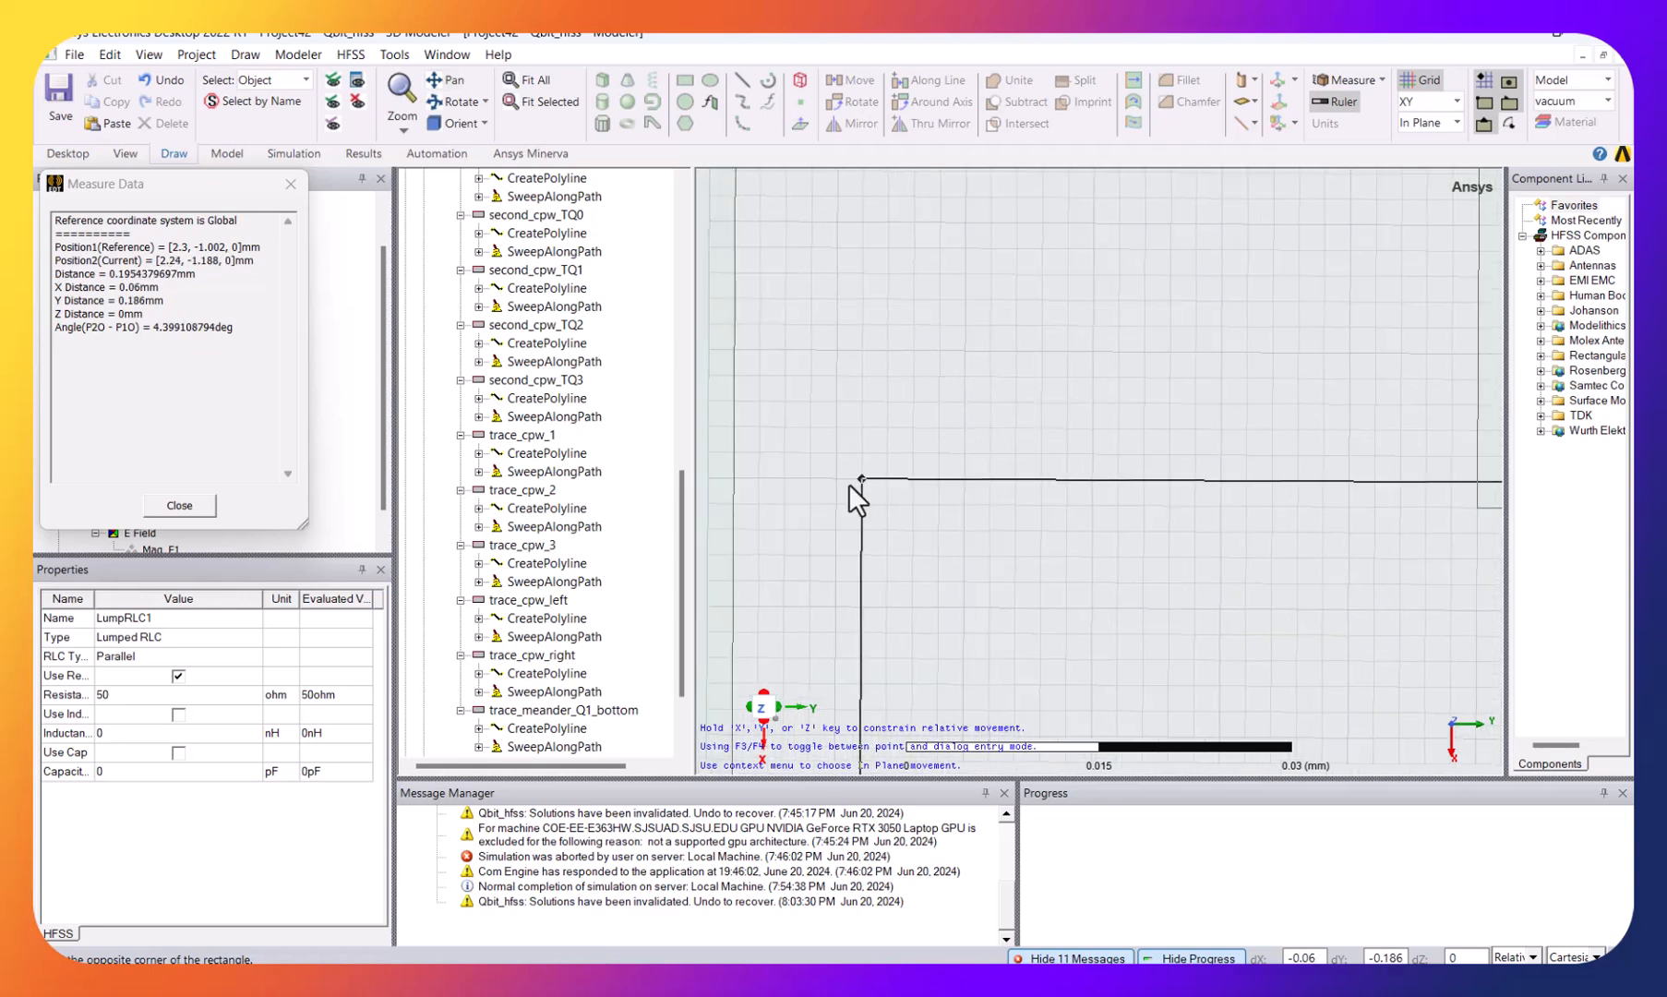
{"action": "left_click", "coordinate": [735, 504]}
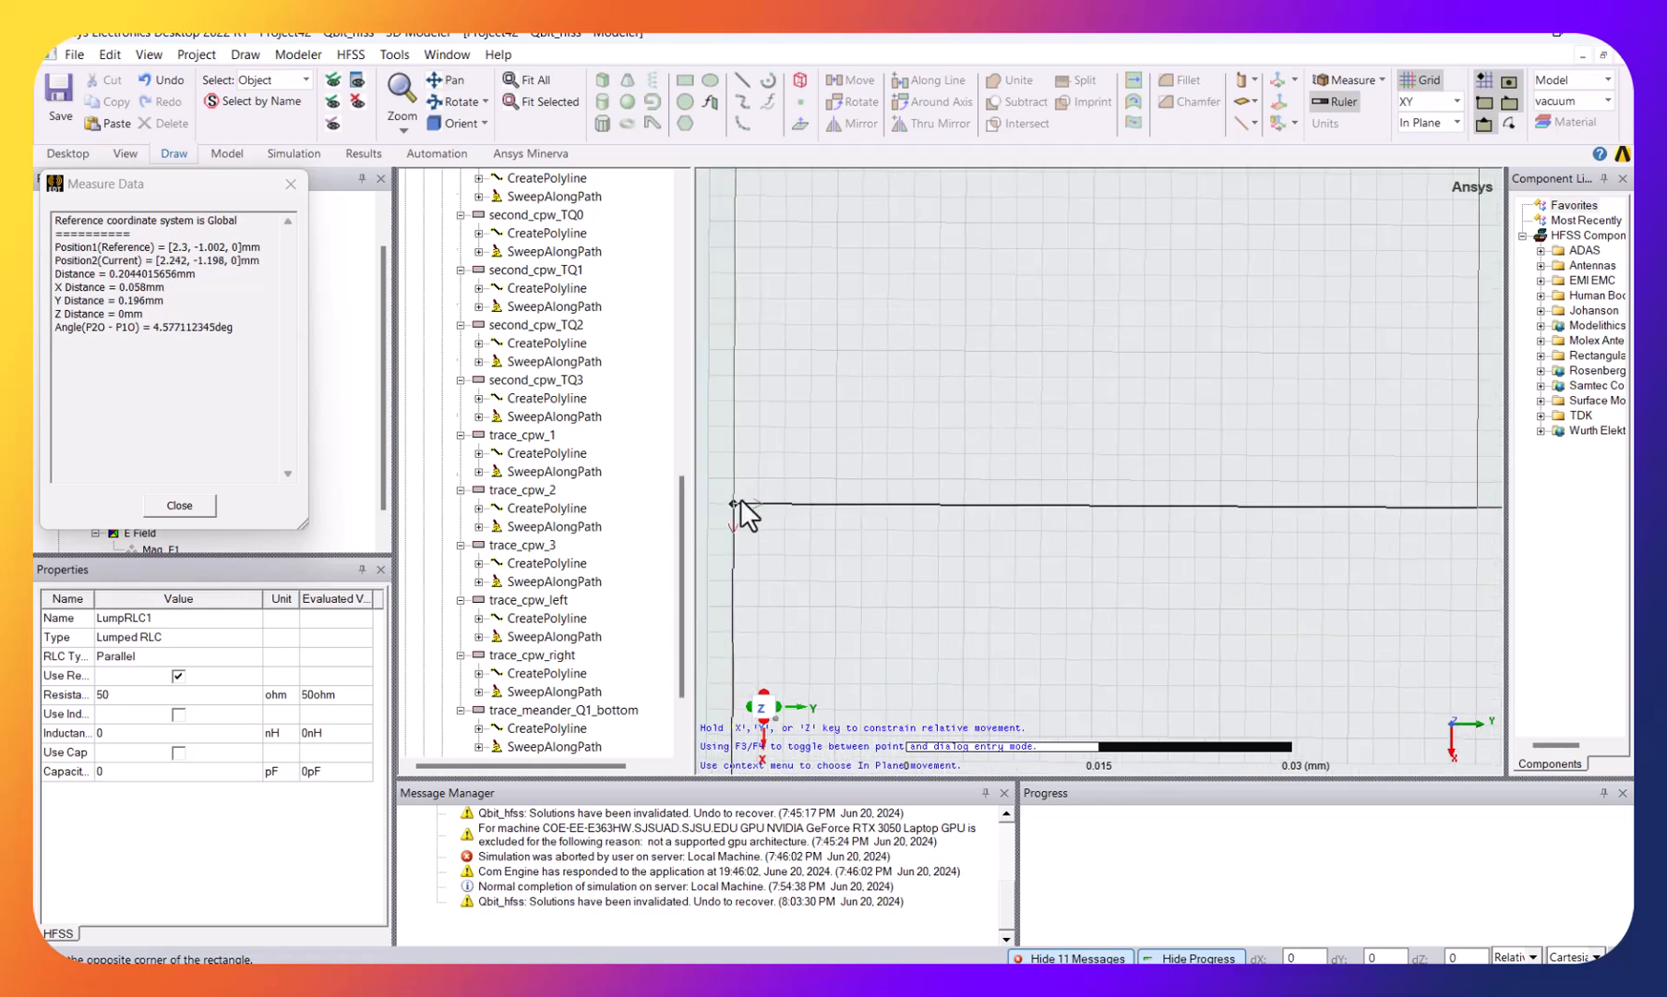
- Start a parallel Lumped RLC boundary with a resistance of 50 ohm on the second launch pad's rectangle
{"action": "right_click", "coordinate": [1106, 662]}
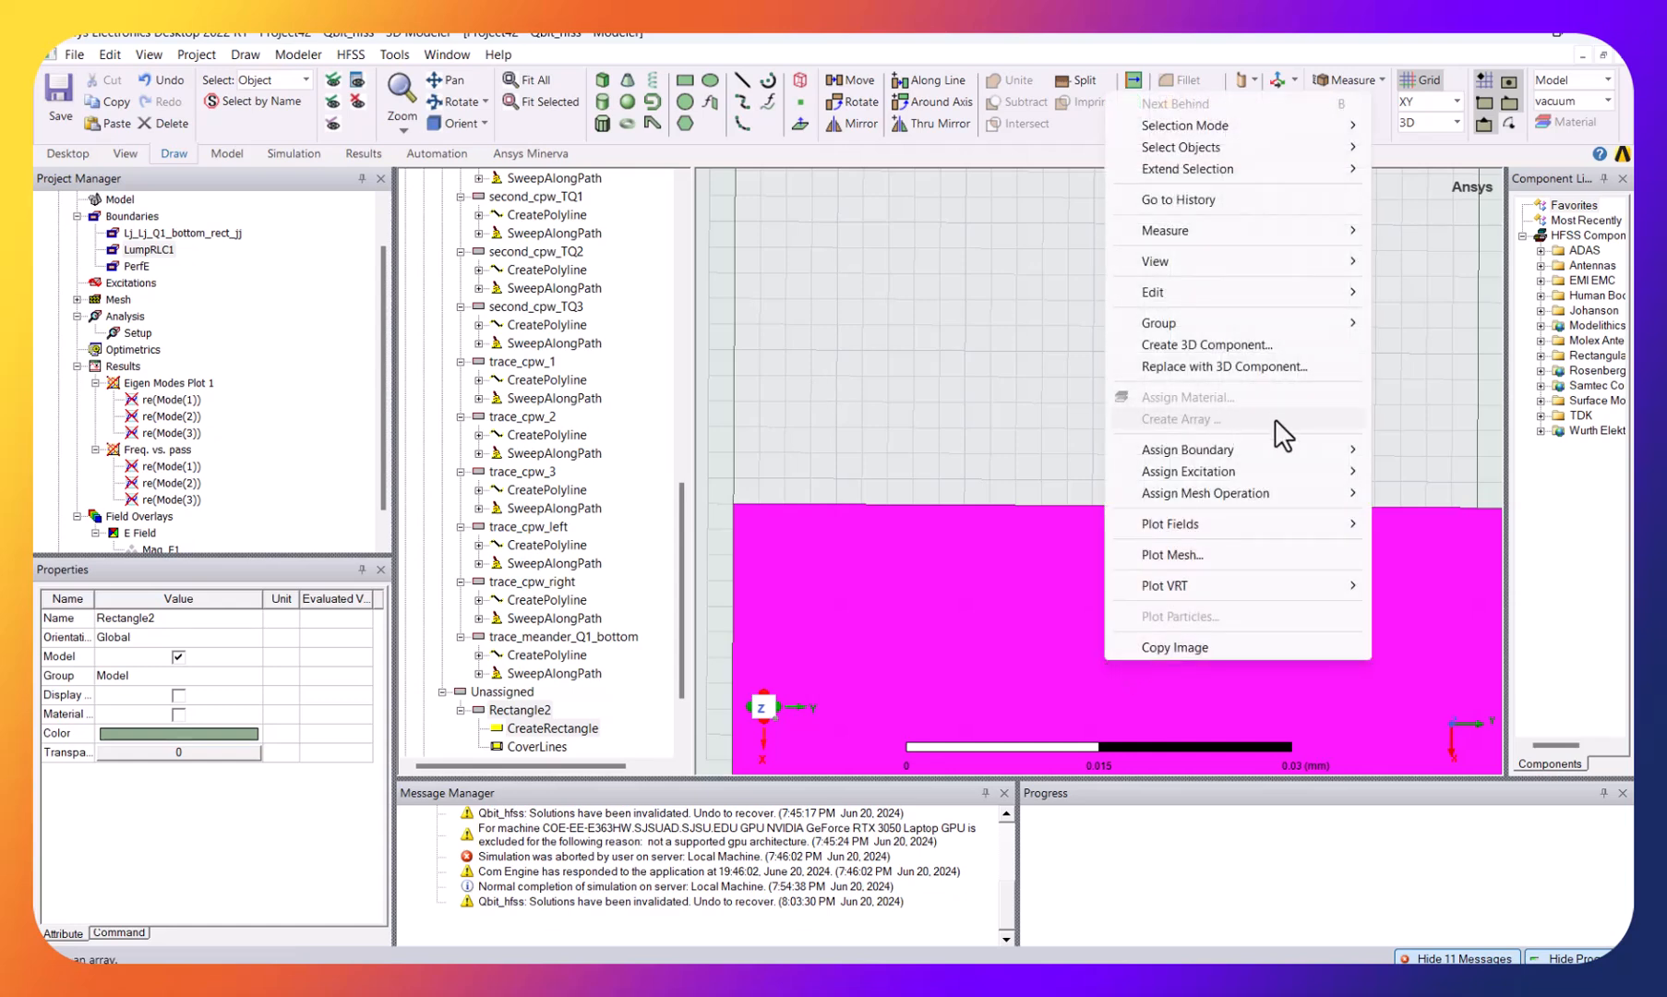
{"action": "mouse_move", "coordinate": [1284, 448]}
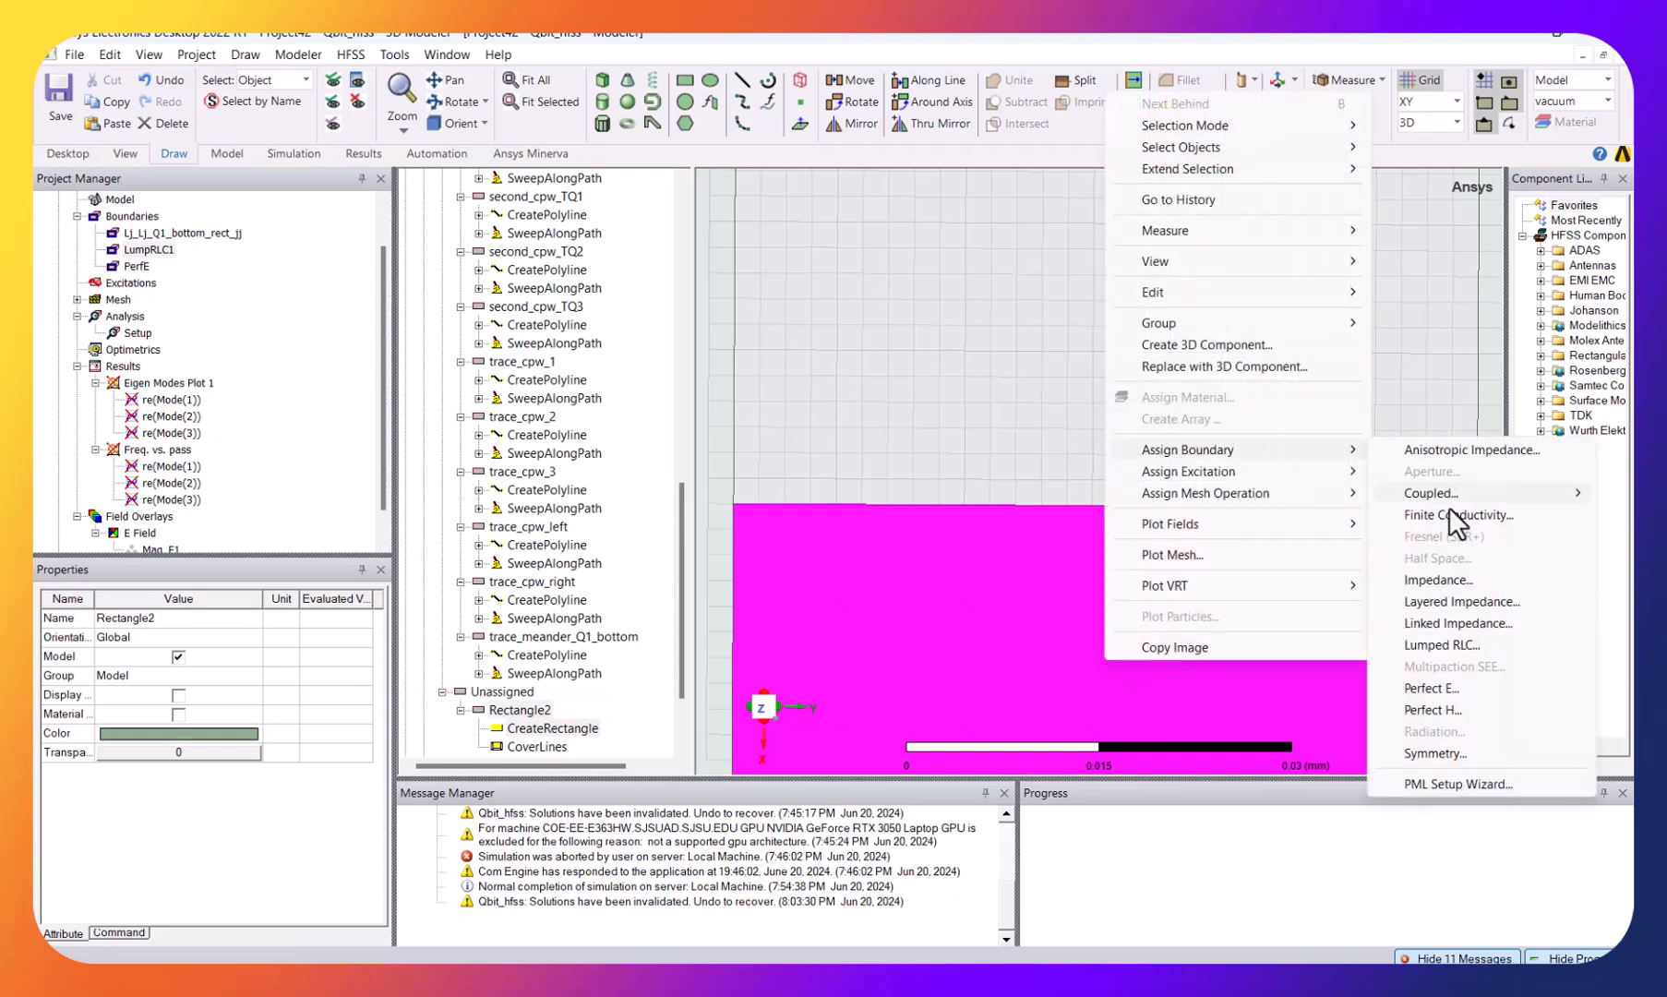
{"action": "left_click", "coordinate": [1447, 643]}
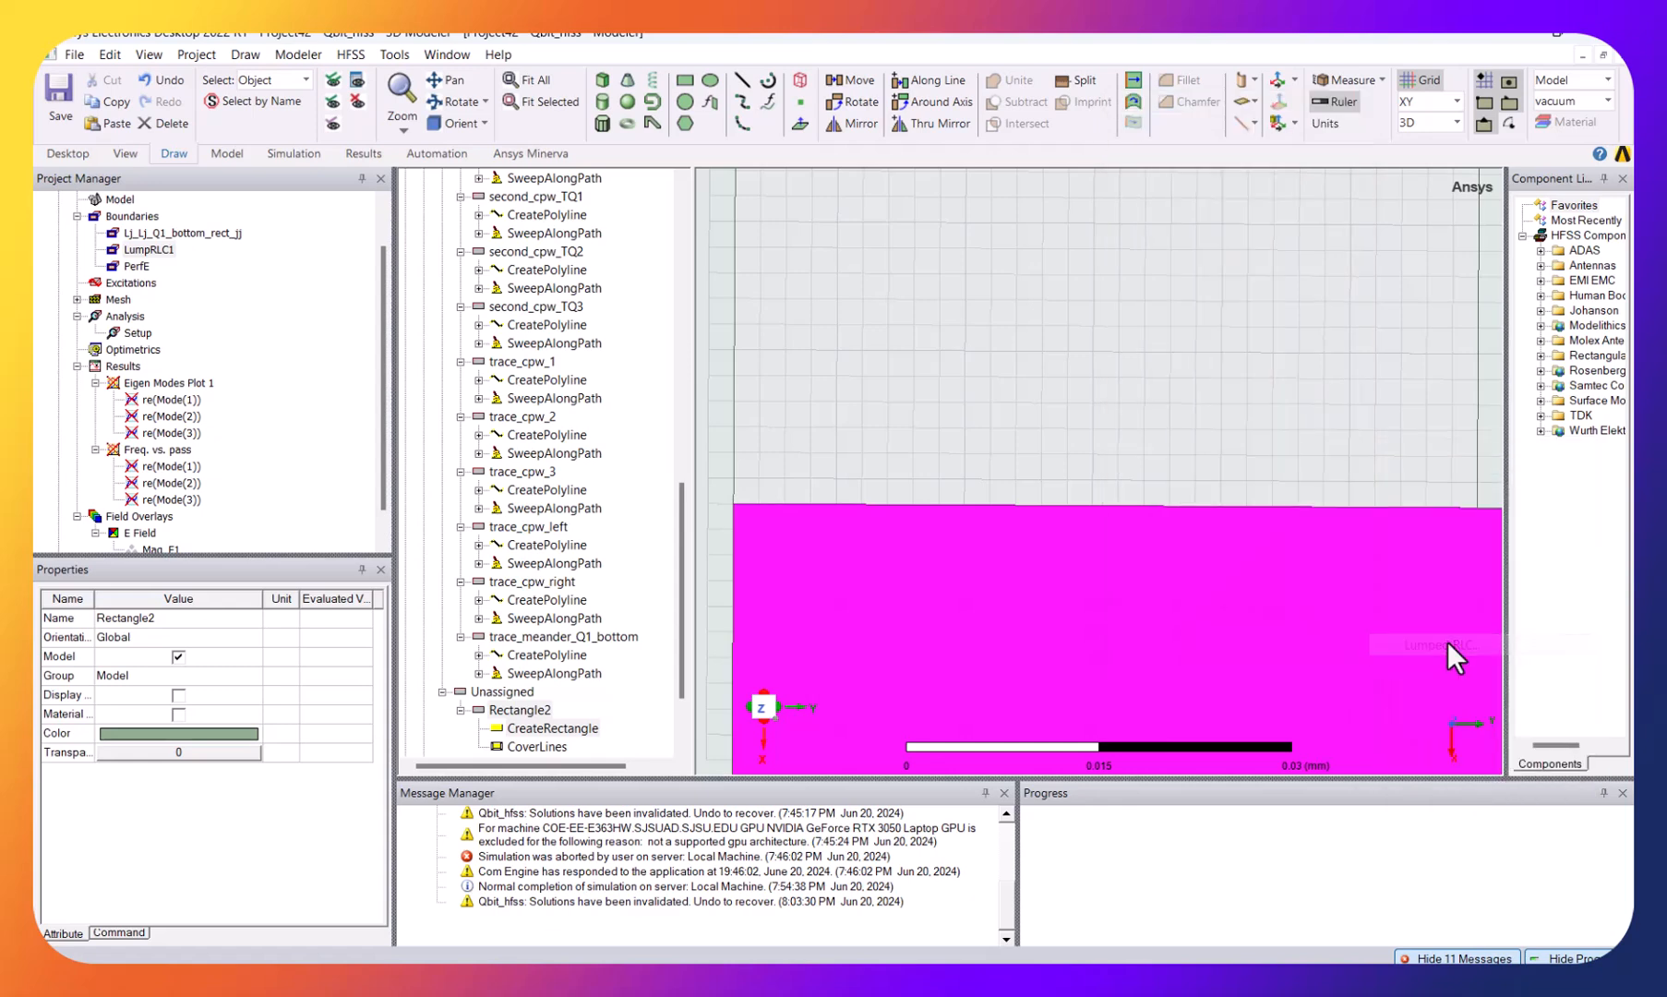
{"action": "left_click", "coordinate": [693, 453]}
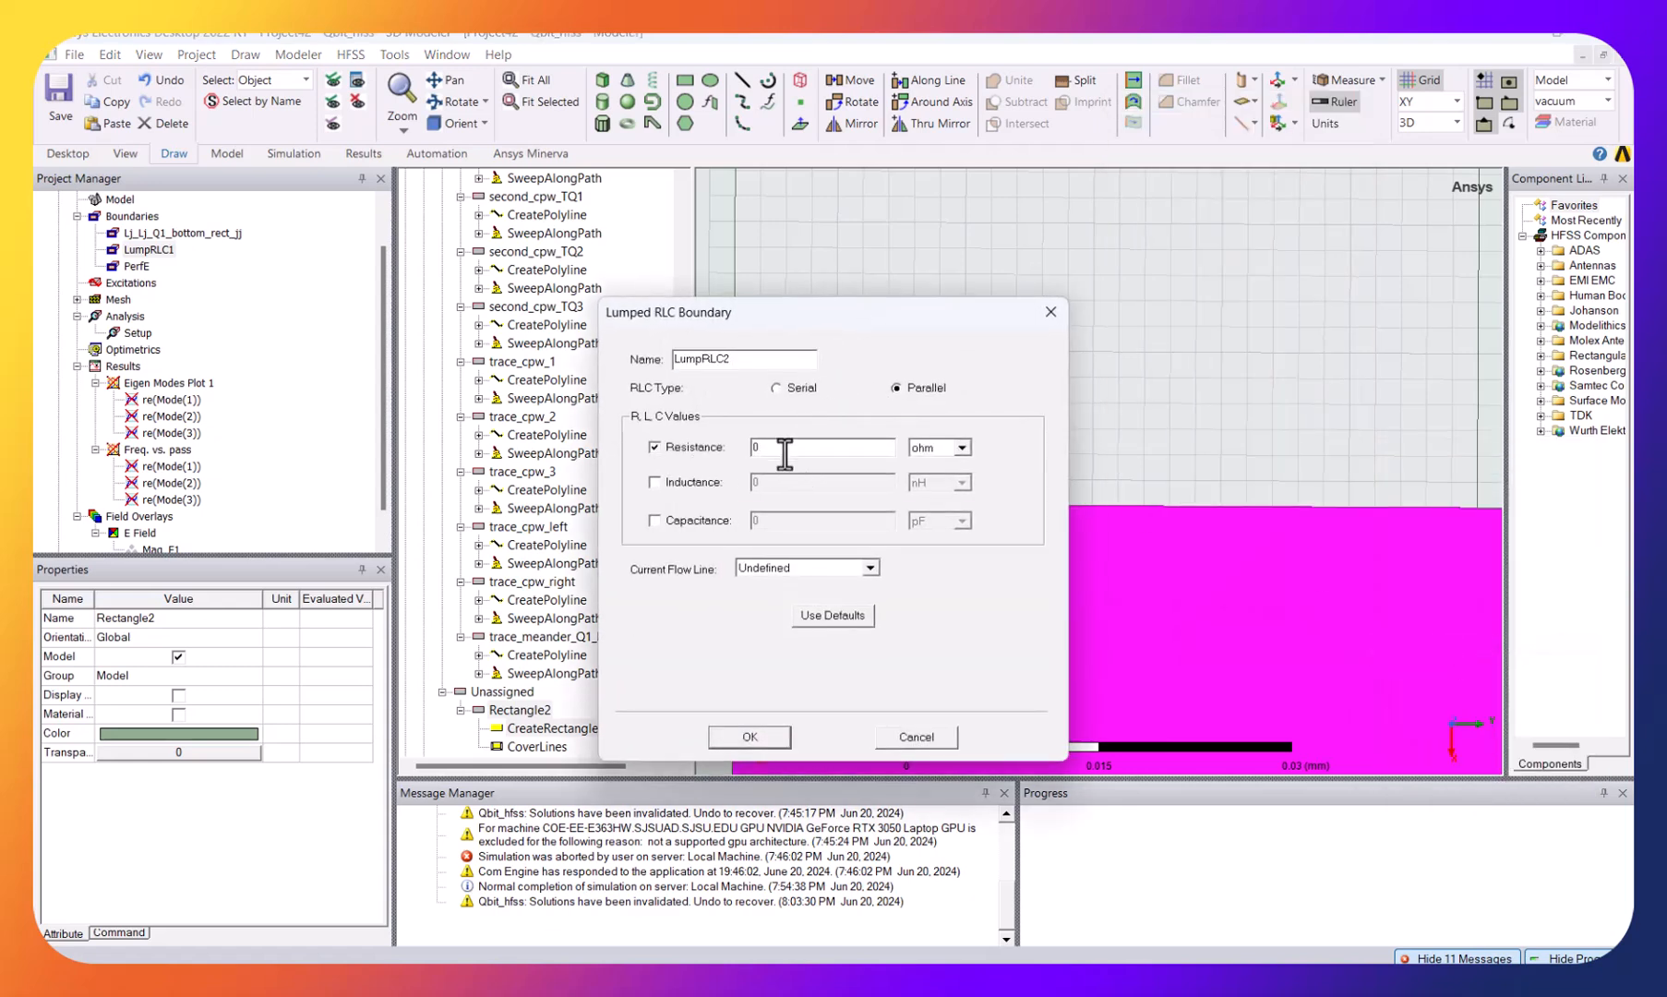
{"action": "type", "text": "50"}
- Define the current flow line from (2.3, -1.096, 0) mm straight across the rectangle to the launch pad edge and apply the boundary
{"action": "left_click", "coordinate": [870, 568]}
{"action": "left_click", "coordinate": [855, 594]}
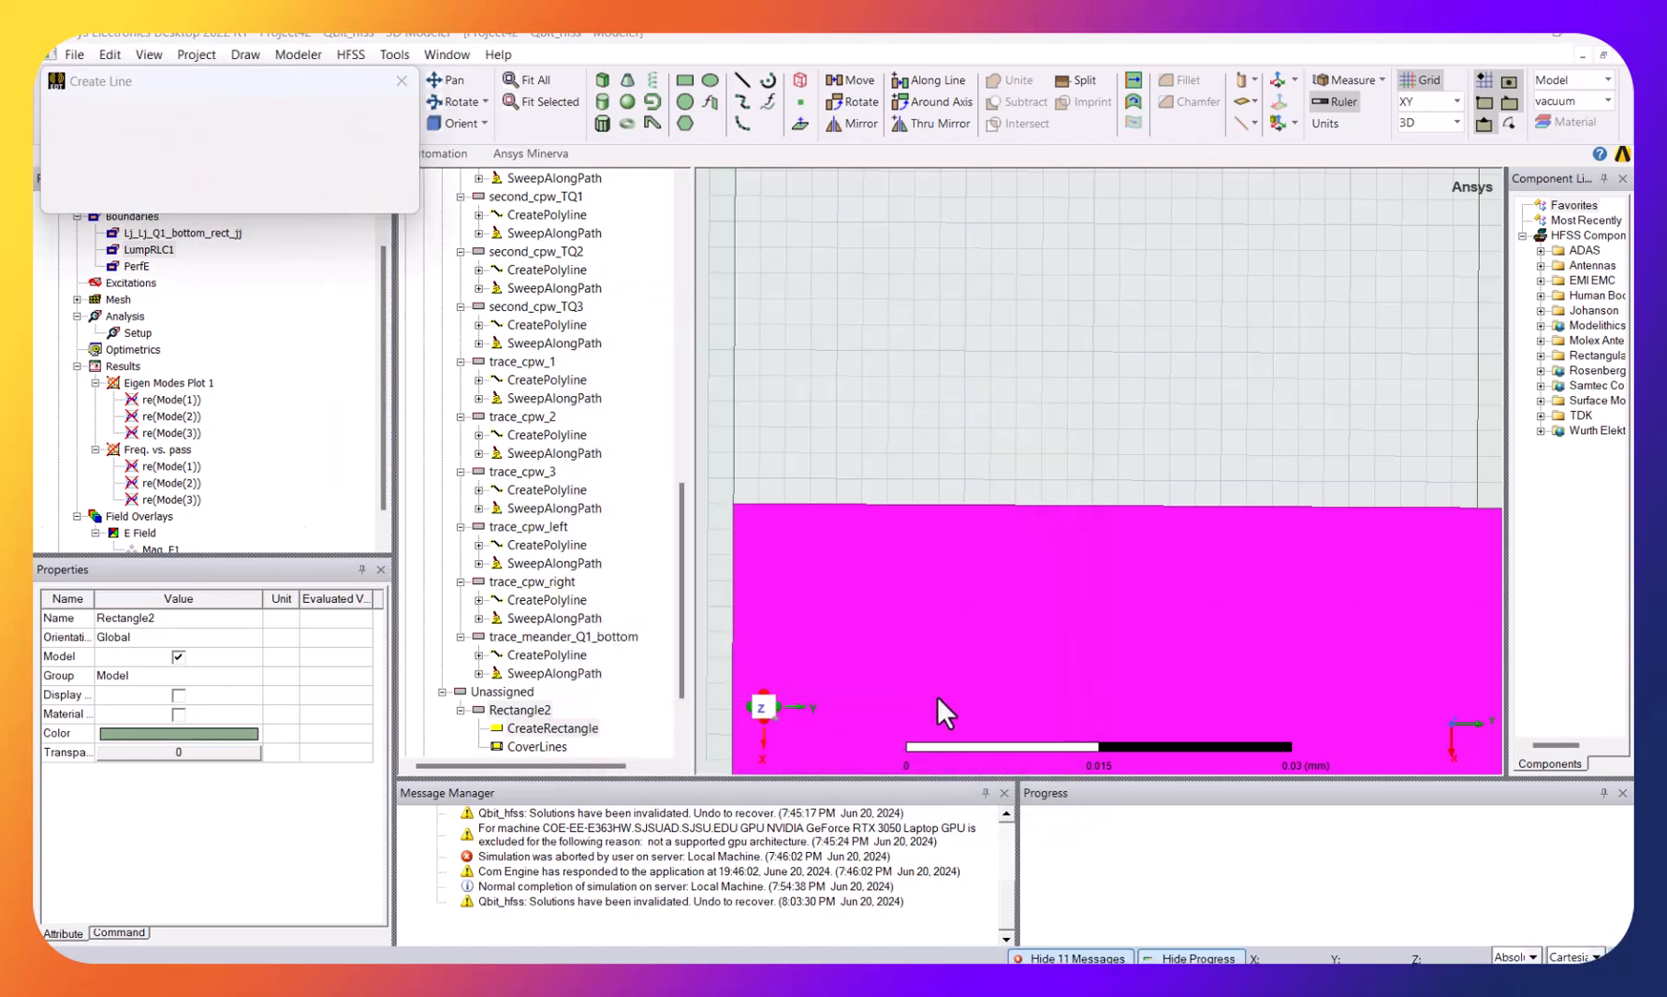
{"action": "scroll", "coordinate": [1104, 417], "scroll_direction": "down", "scroll_amount": 3}
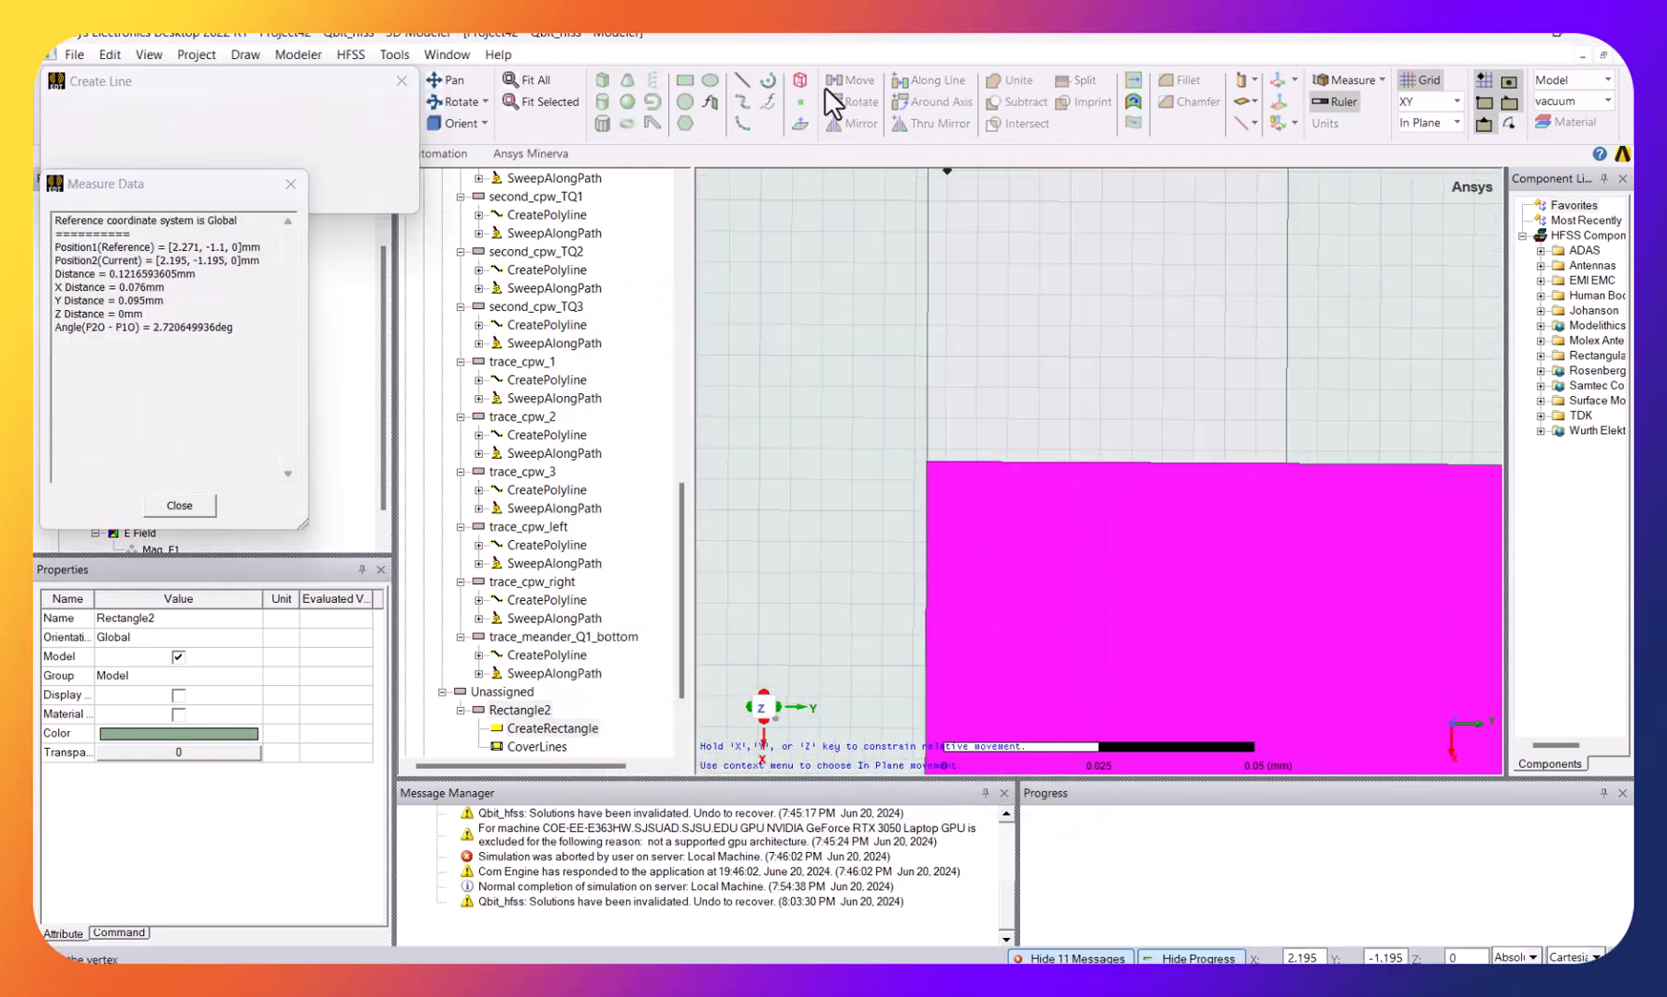
{"action": "left_click", "coordinate": [436, 81]}
{"action": "left_click_drag", "start_coordinate": [1264, 548], "coordinate": [938, 386]}
{"action": "scroll", "coordinate": [1159, 408], "scroll_direction": "up", "scroll_amount": 1}
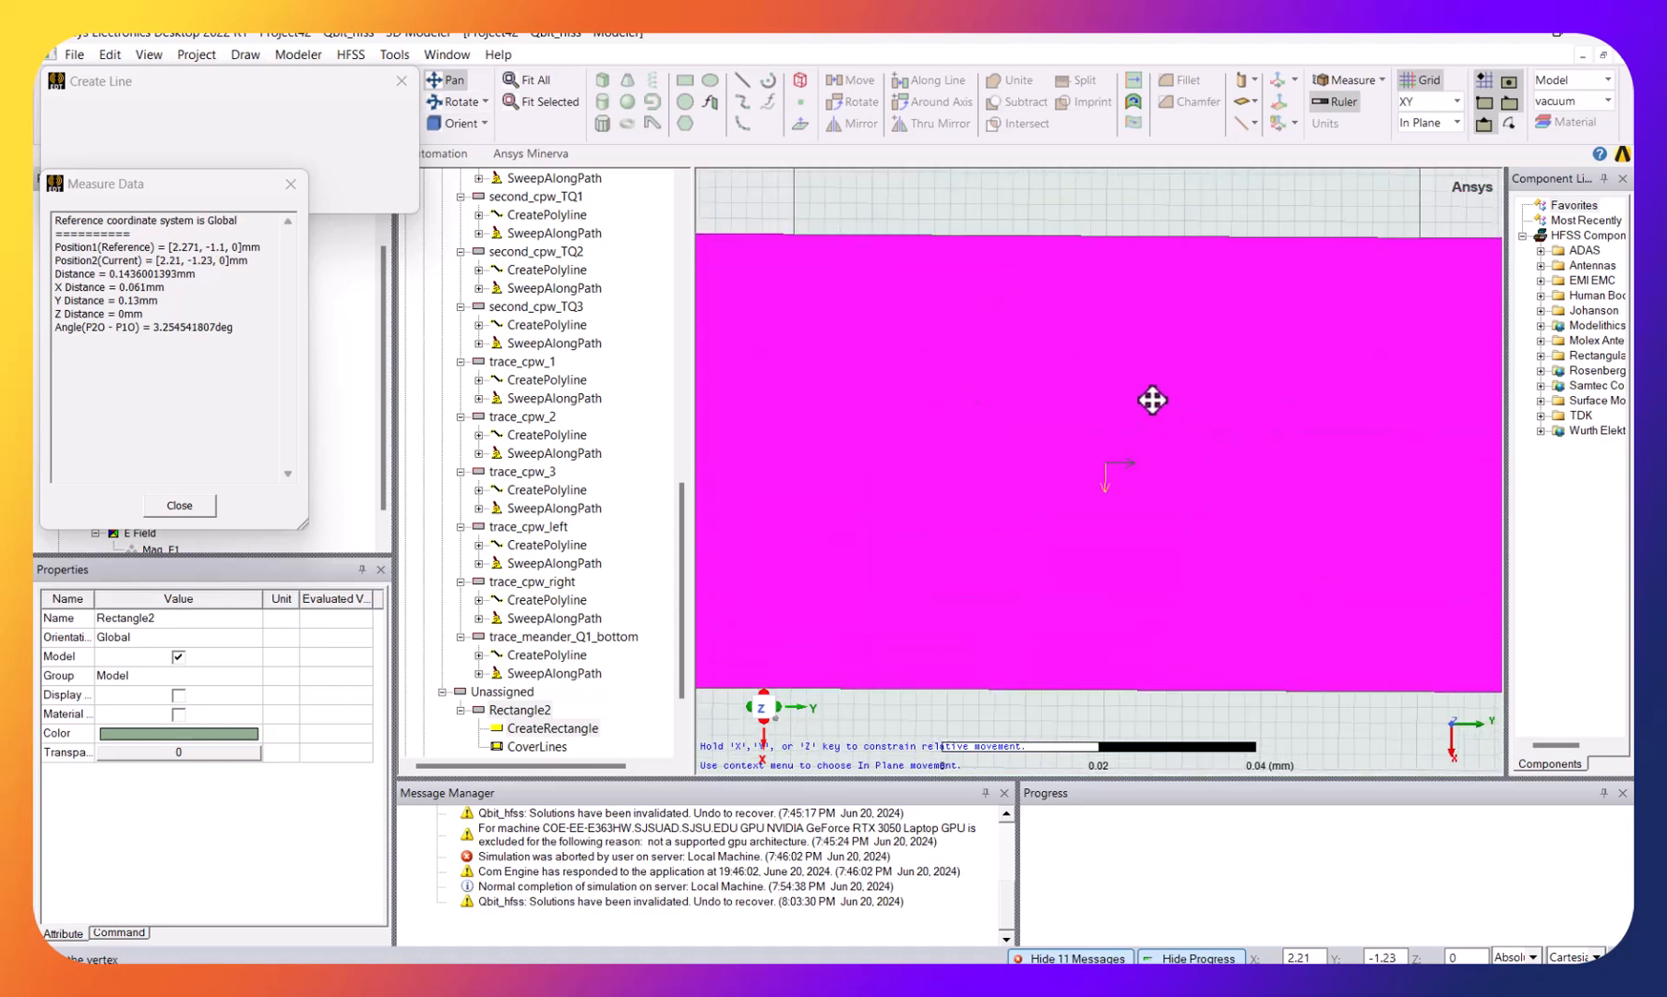
{"action": "scroll", "coordinate": [1121, 469], "scroll_direction": "down", "scroll_amount": 1}
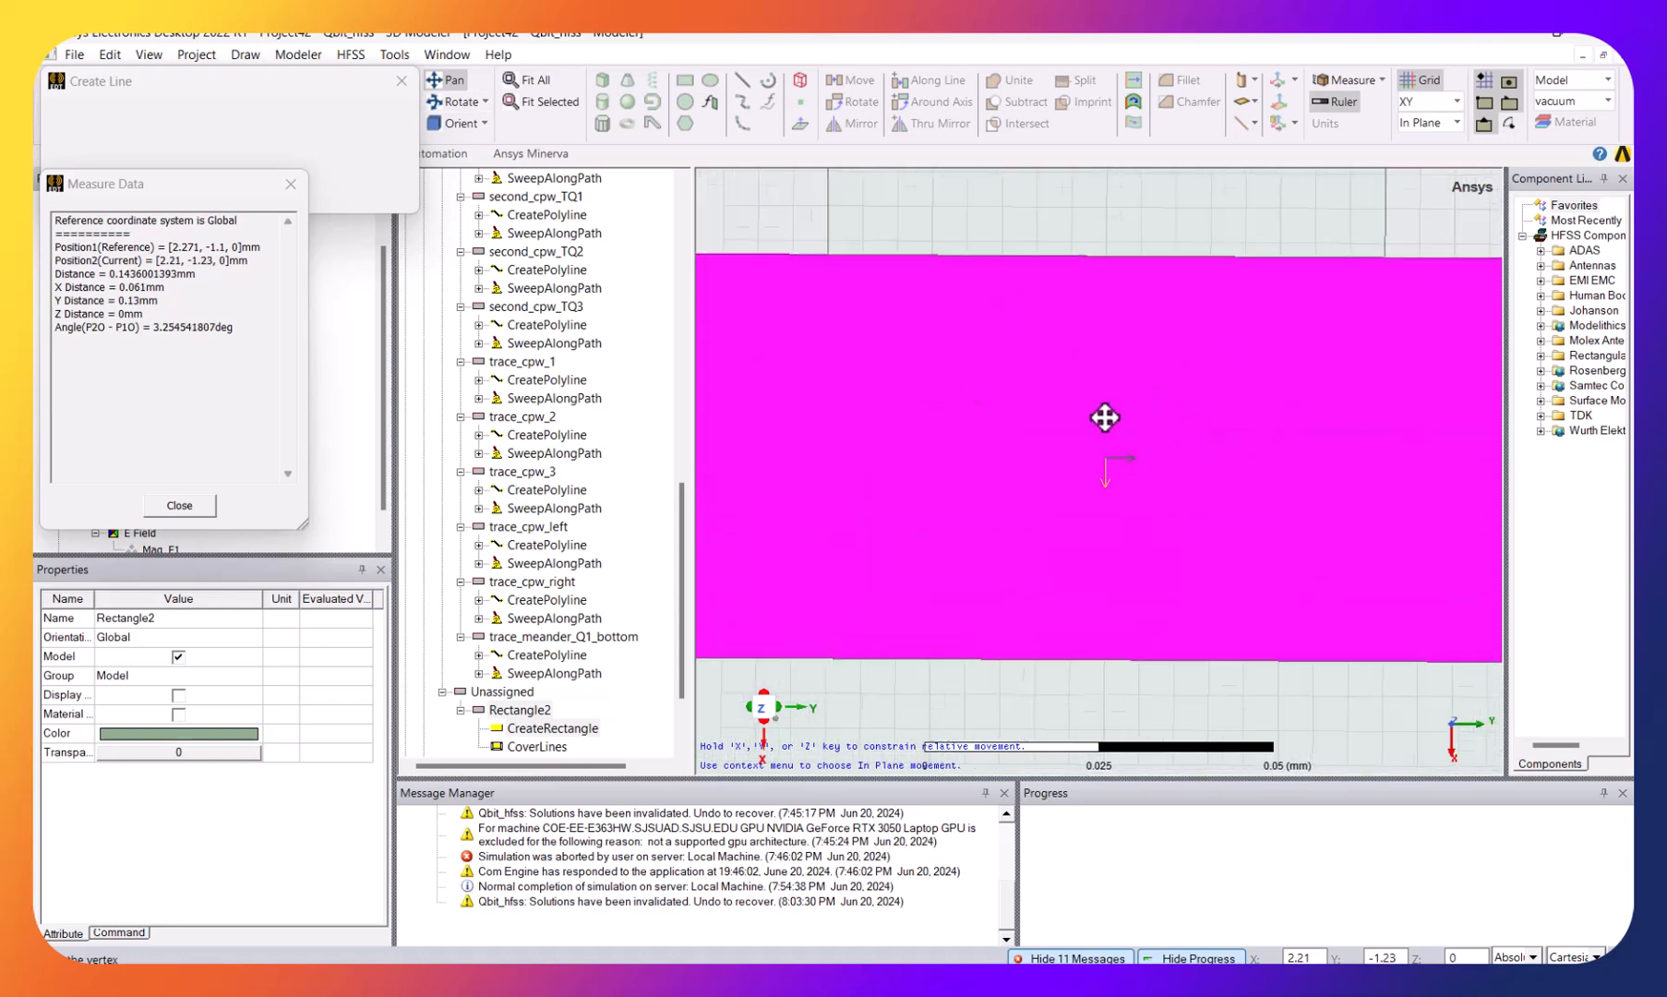
{"action": "left_click", "coordinate": [1133, 671]}
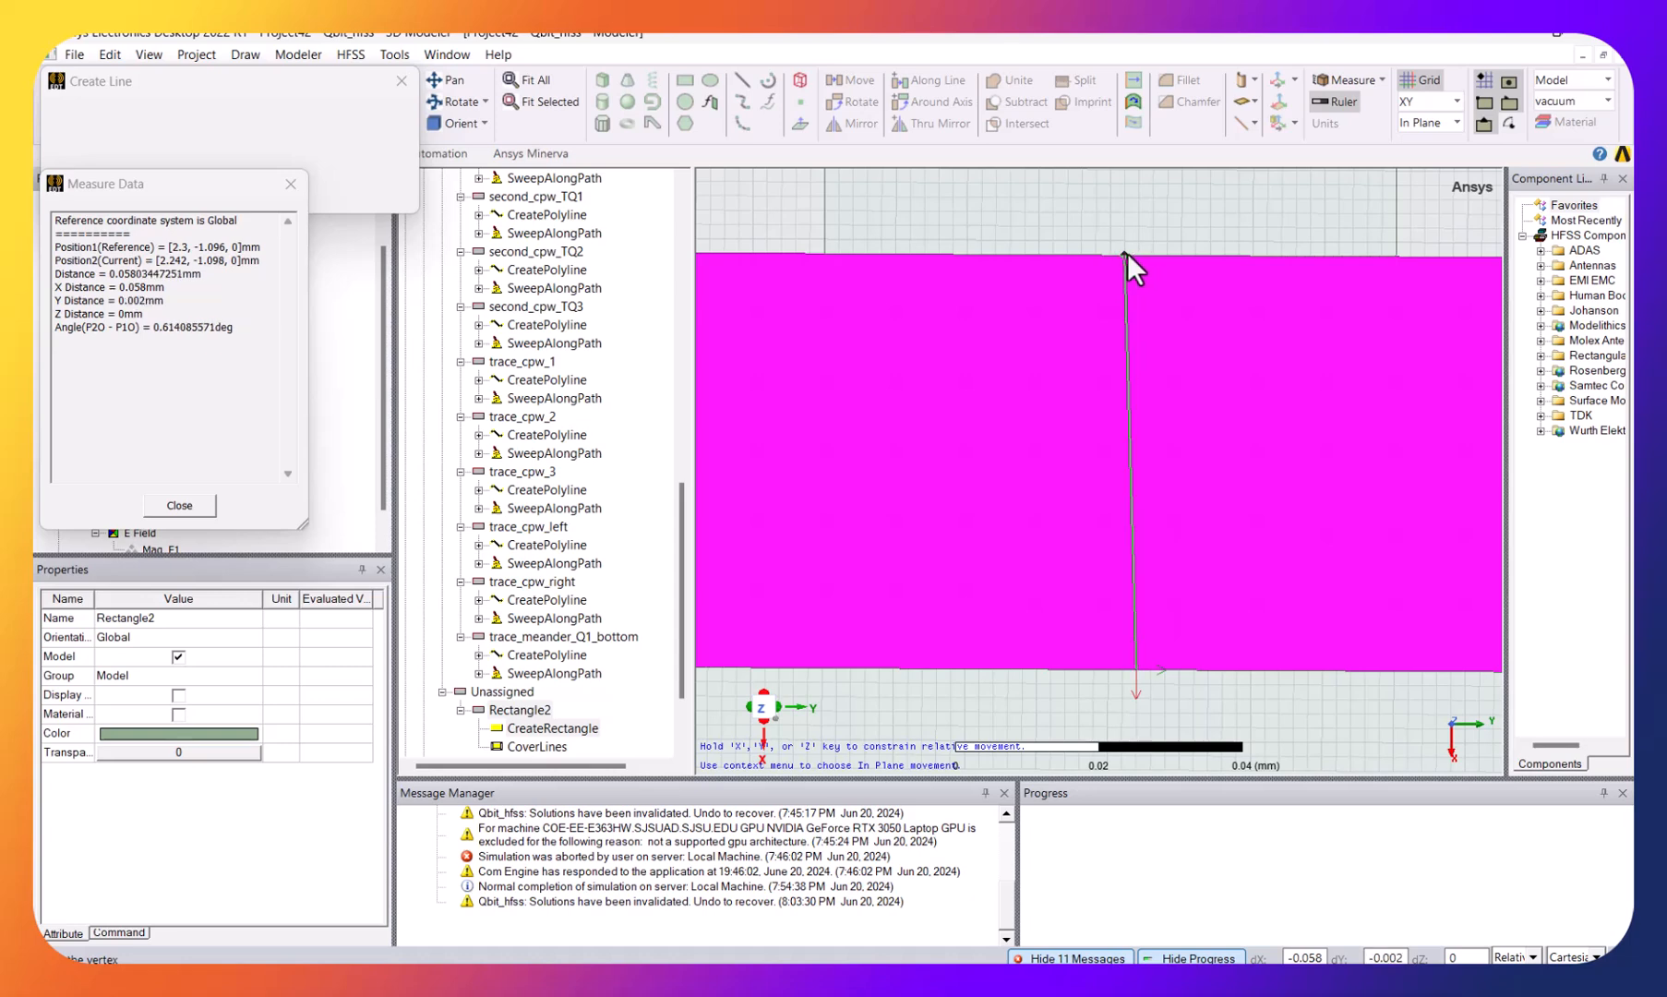
{"action": "left_click", "coordinate": [1134, 253]}
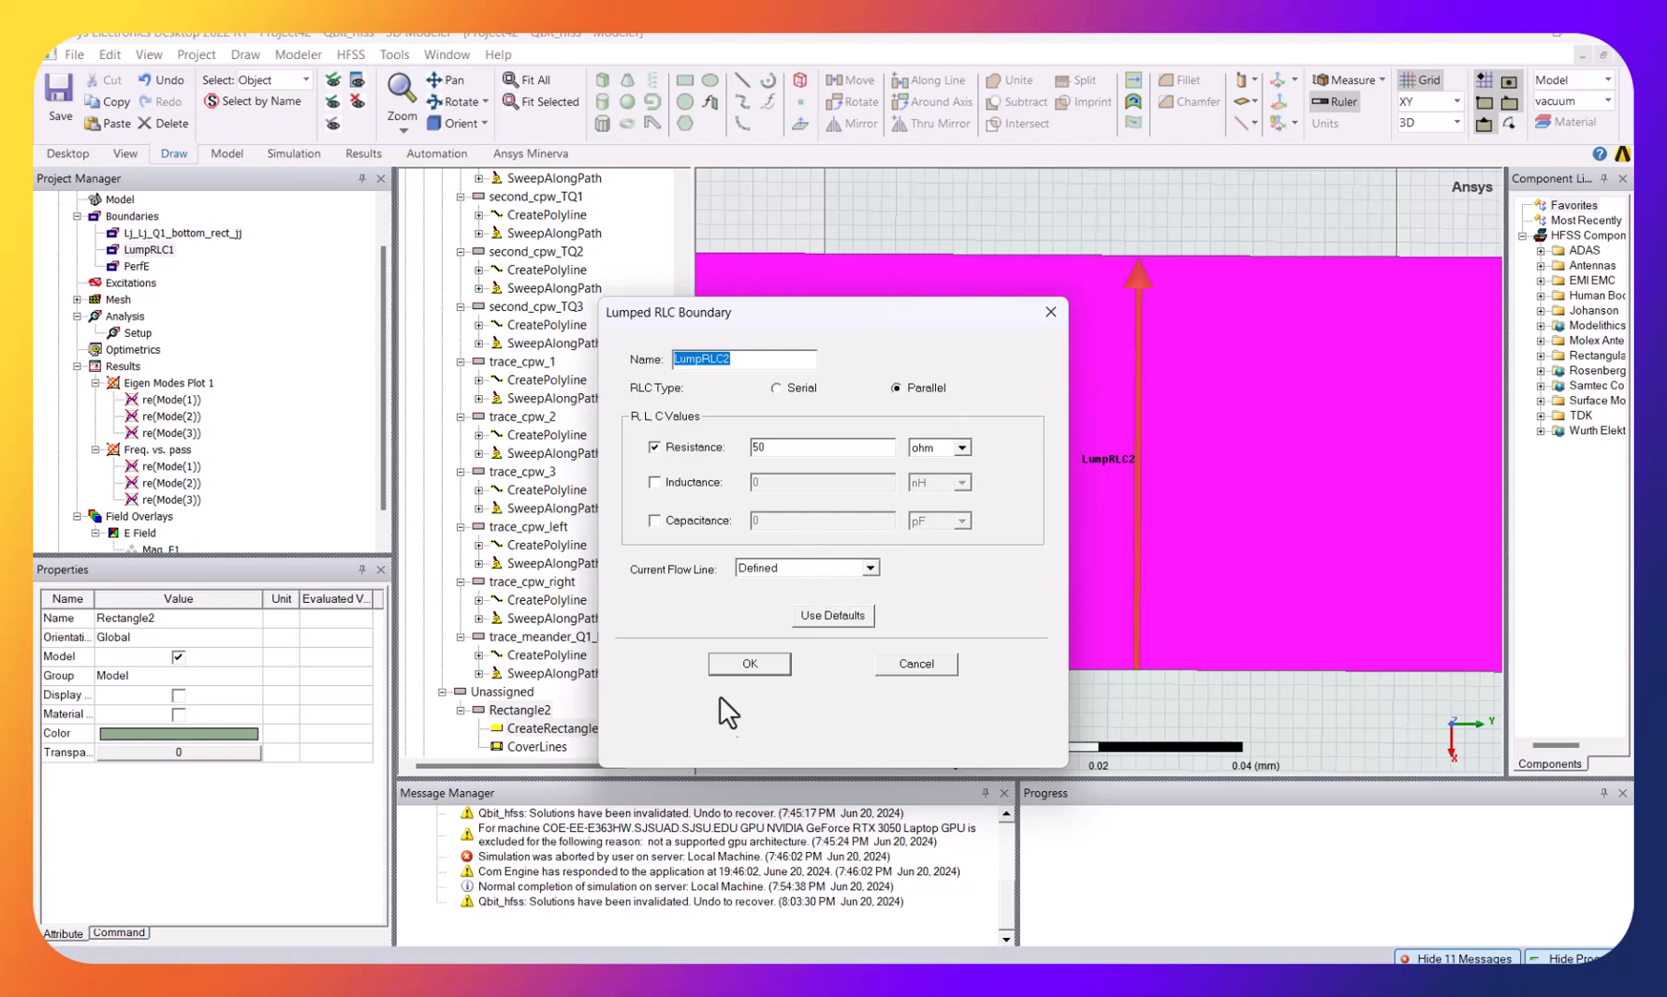
{"action": "left_click", "coordinate": [741, 658]}
- Check the placement of both launch pad Lumped RLC boundaries on the full chip by selecting each in turn
{"action": "left_click", "coordinate": [523, 82]}
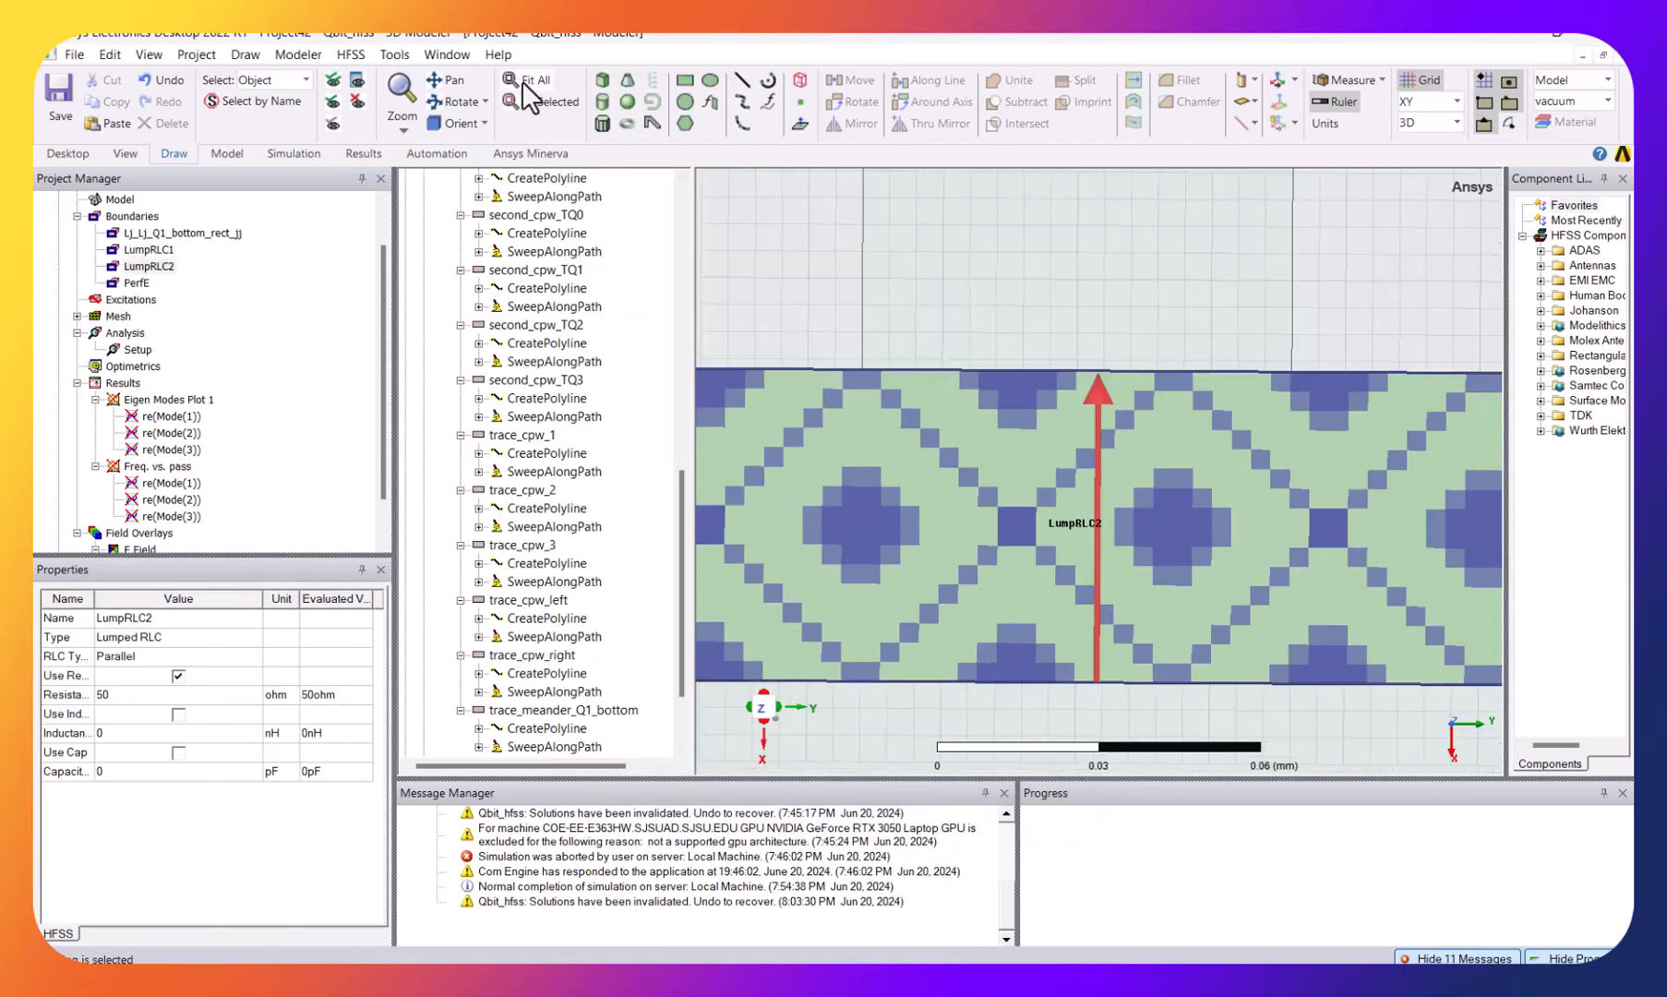
{"action": "left_click", "coordinate": [150, 250]}
{"action": "left_click", "coordinate": [157, 266]}
{"action": "left_click", "coordinate": [163, 252]}
{"action": "left_click", "coordinate": [157, 266]}
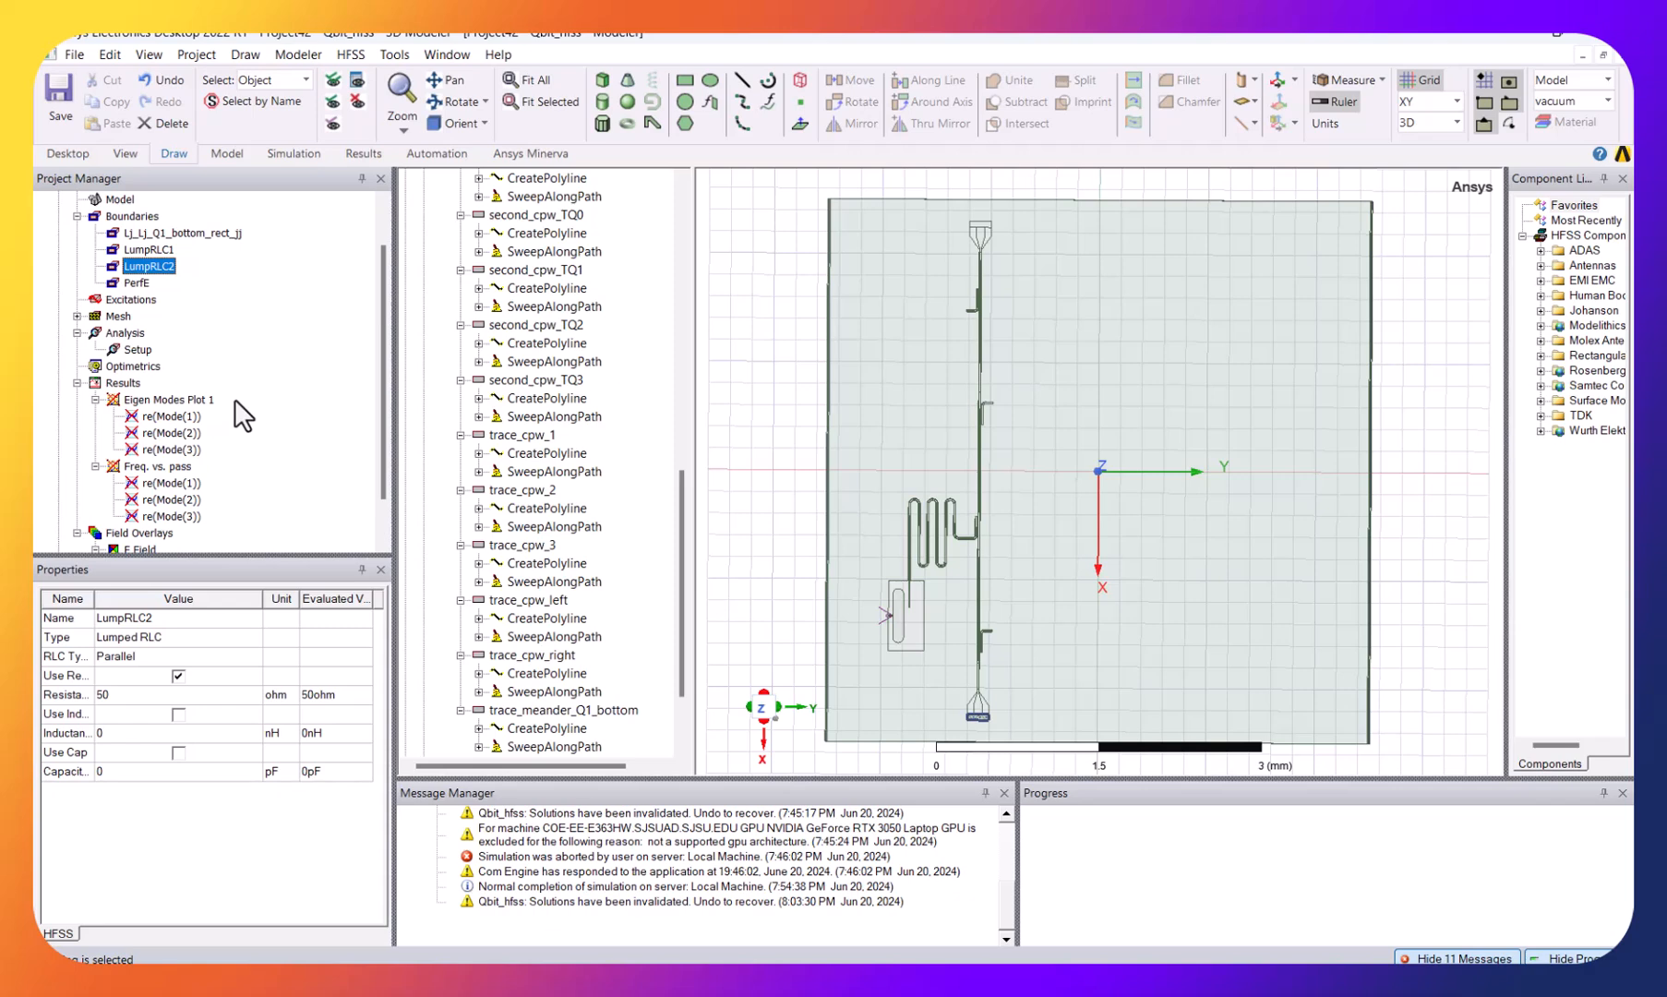
- Set the eigenmode solution setup to a maximum of 8 passes and a maximum delta frequency of 1% per pass
{"action": "double_click", "coordinate": [136, 350]}
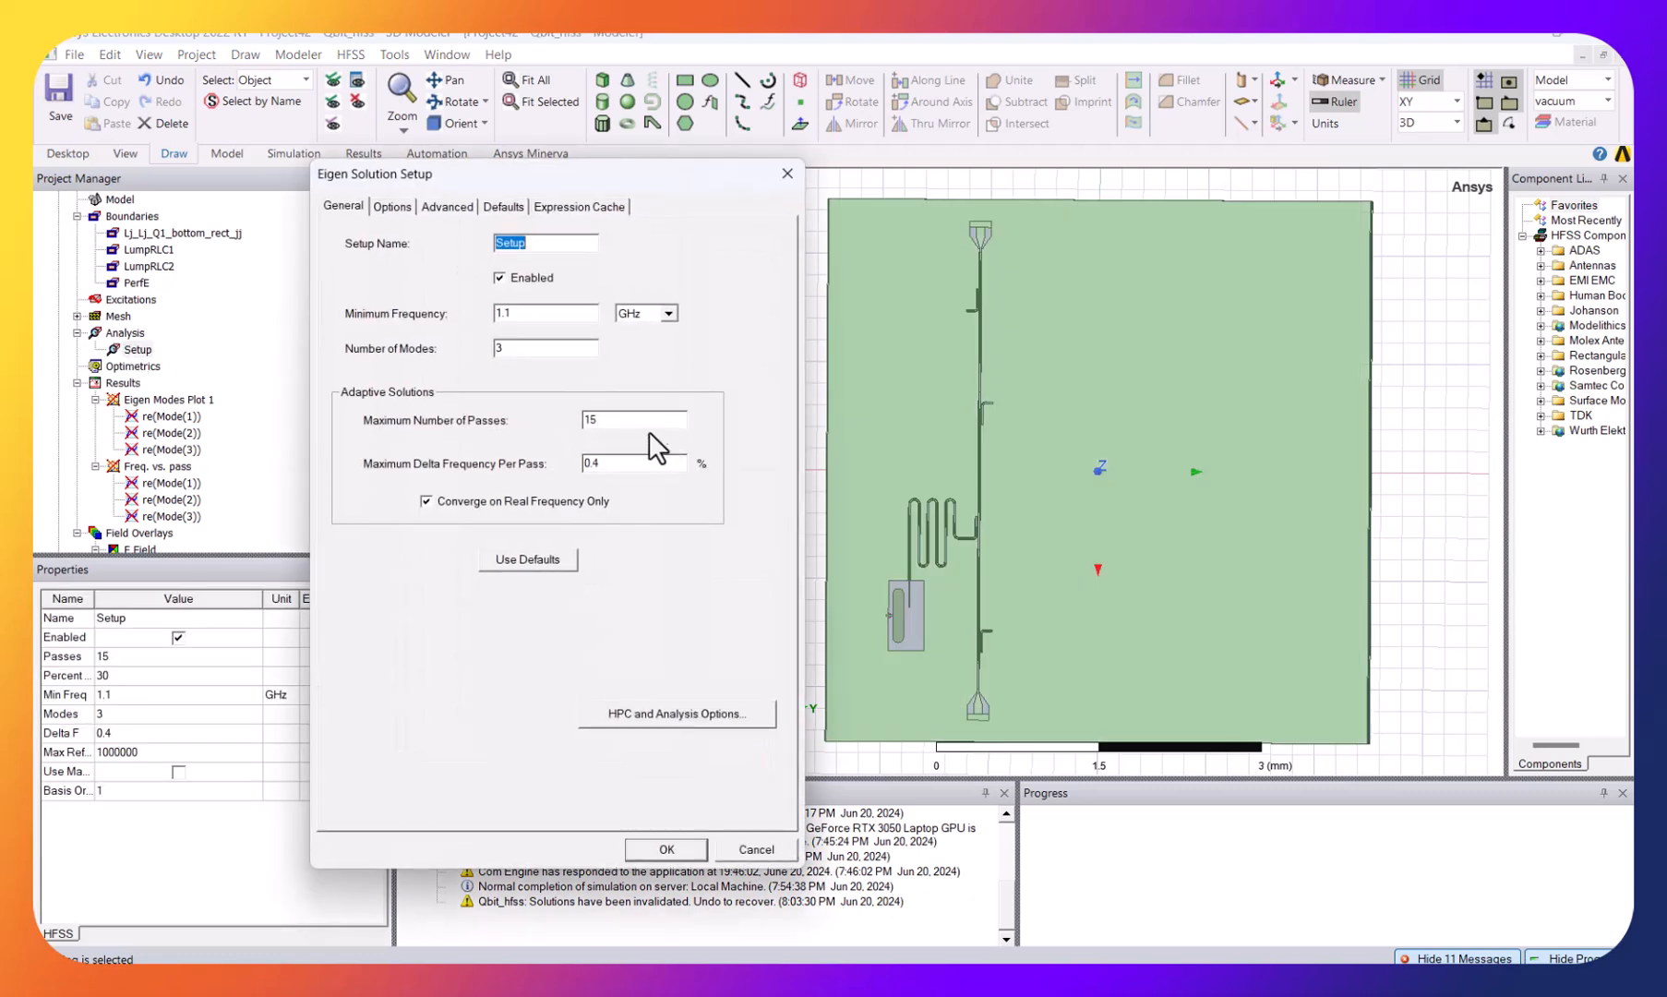
{"action": "double_click", "coordinate": [612, 457]}
{"action": "double_click", "coordinate": [595, 420]}
{"action": "type", "text": "8"}
{"action": "left_click", "coordinate": [695, 852]}
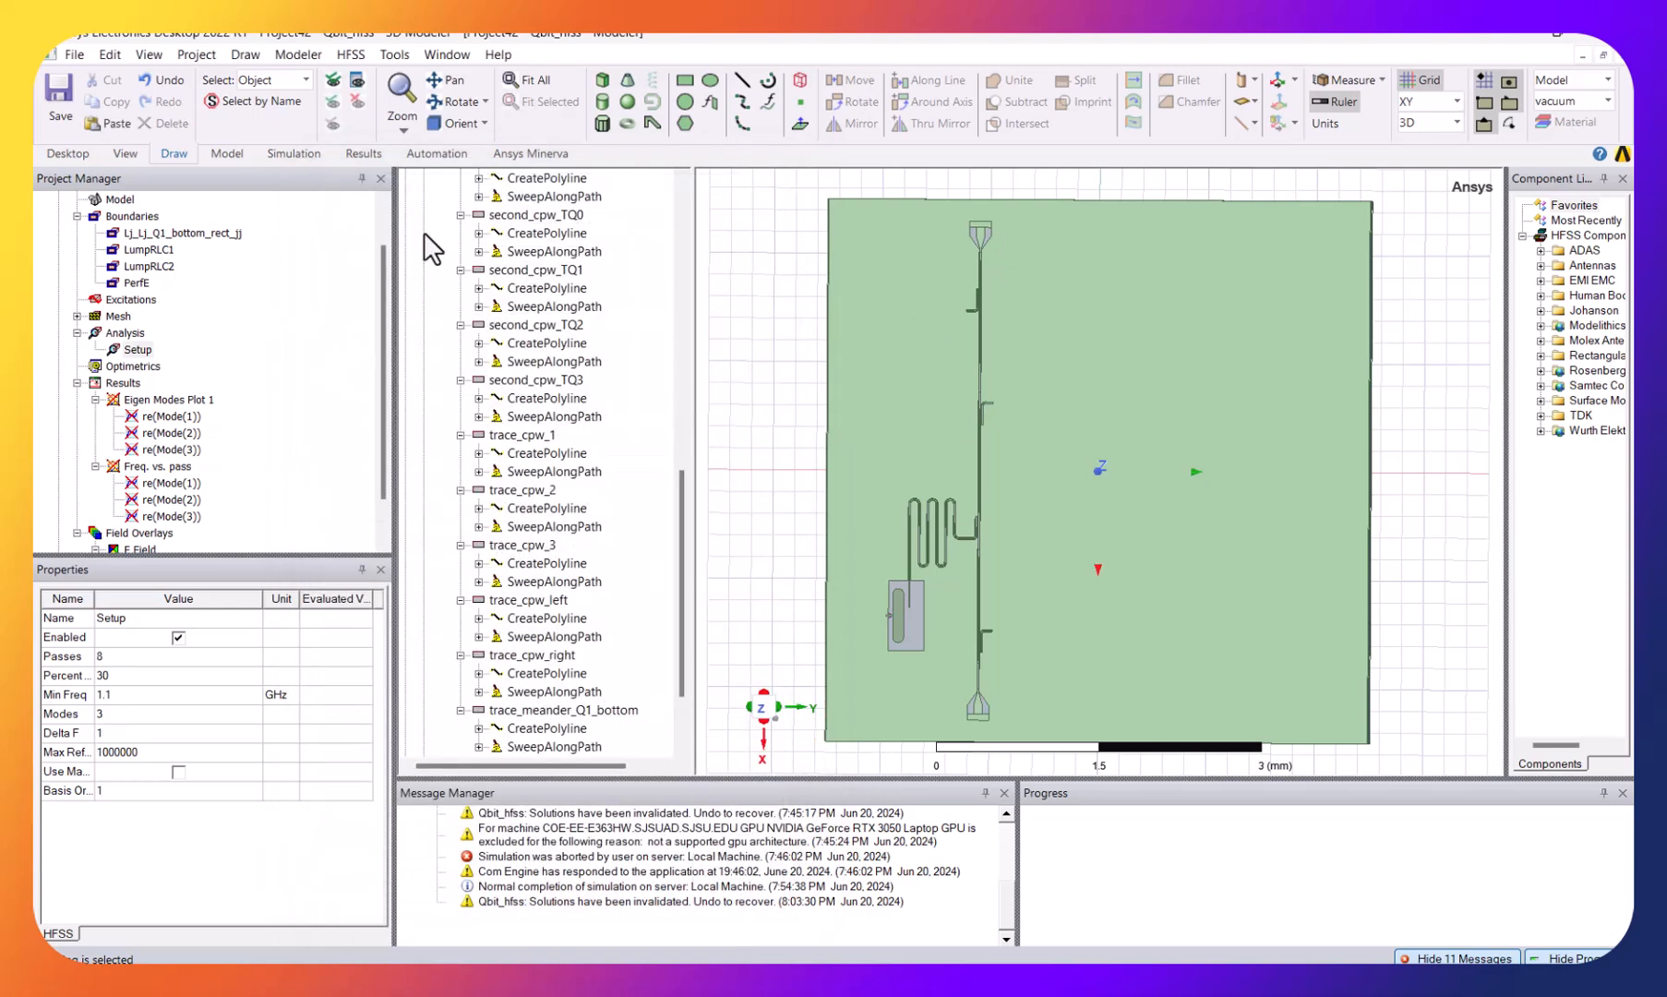
- Run the analysis of all setups in the HFSS design
{"action": "left_click", "coordinate": [395, 56]}
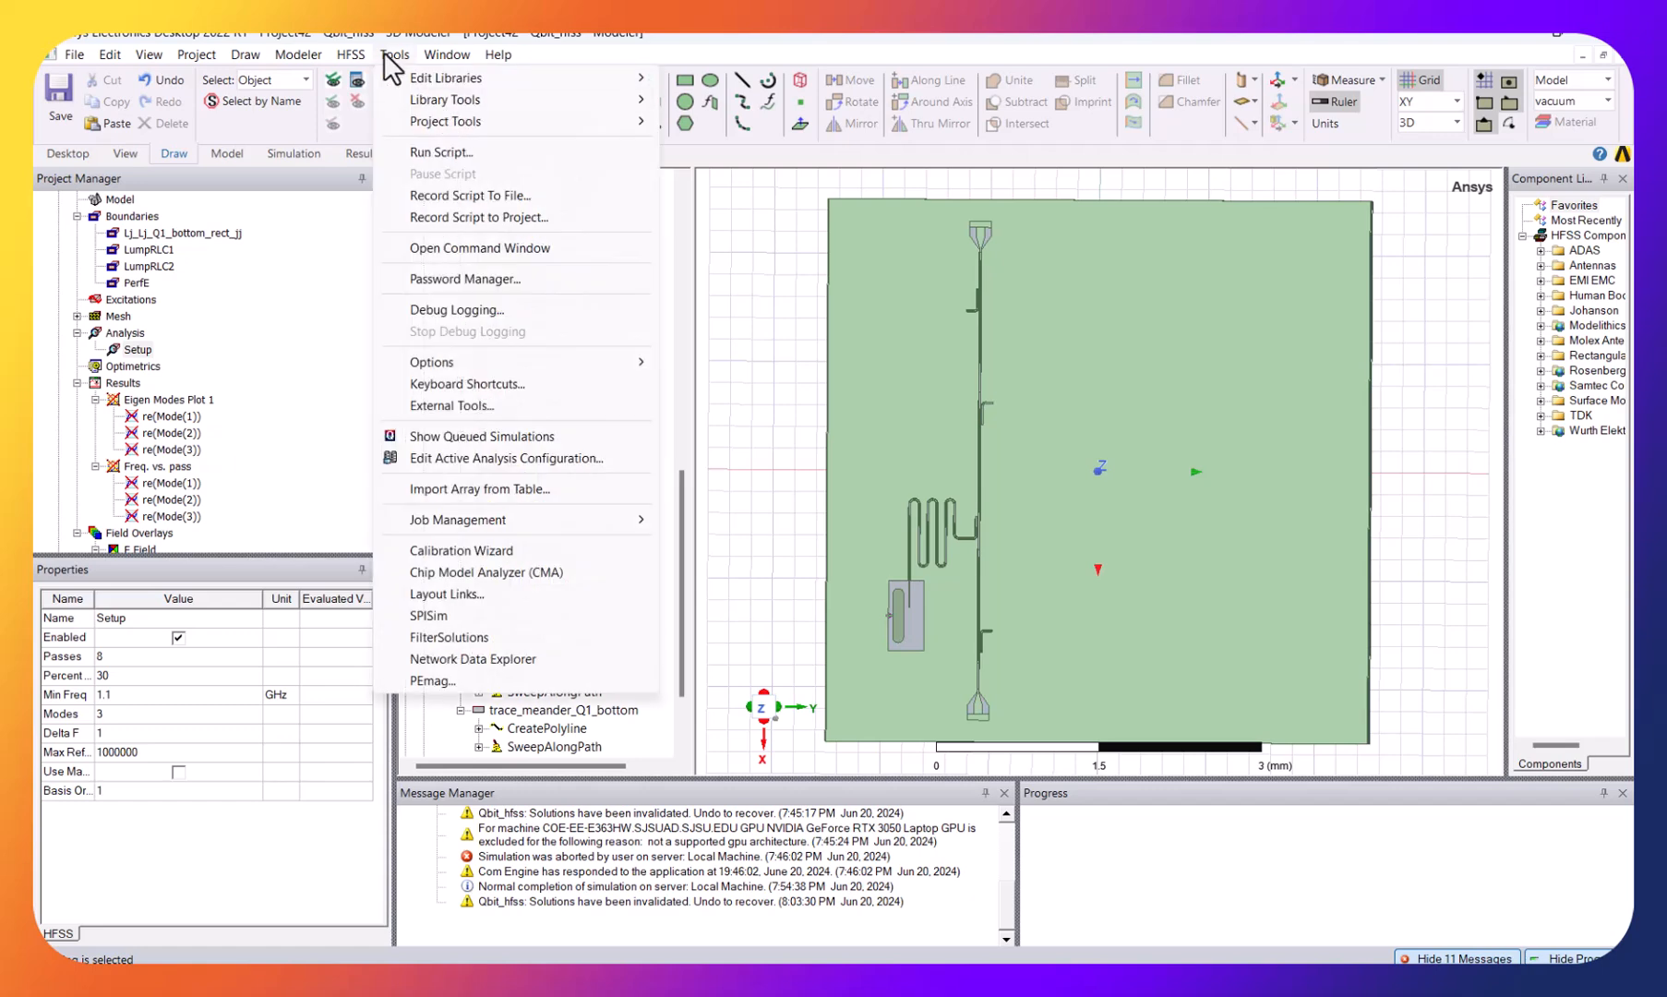
{"action": "mouse_move", "coordinate": [354, 59]}
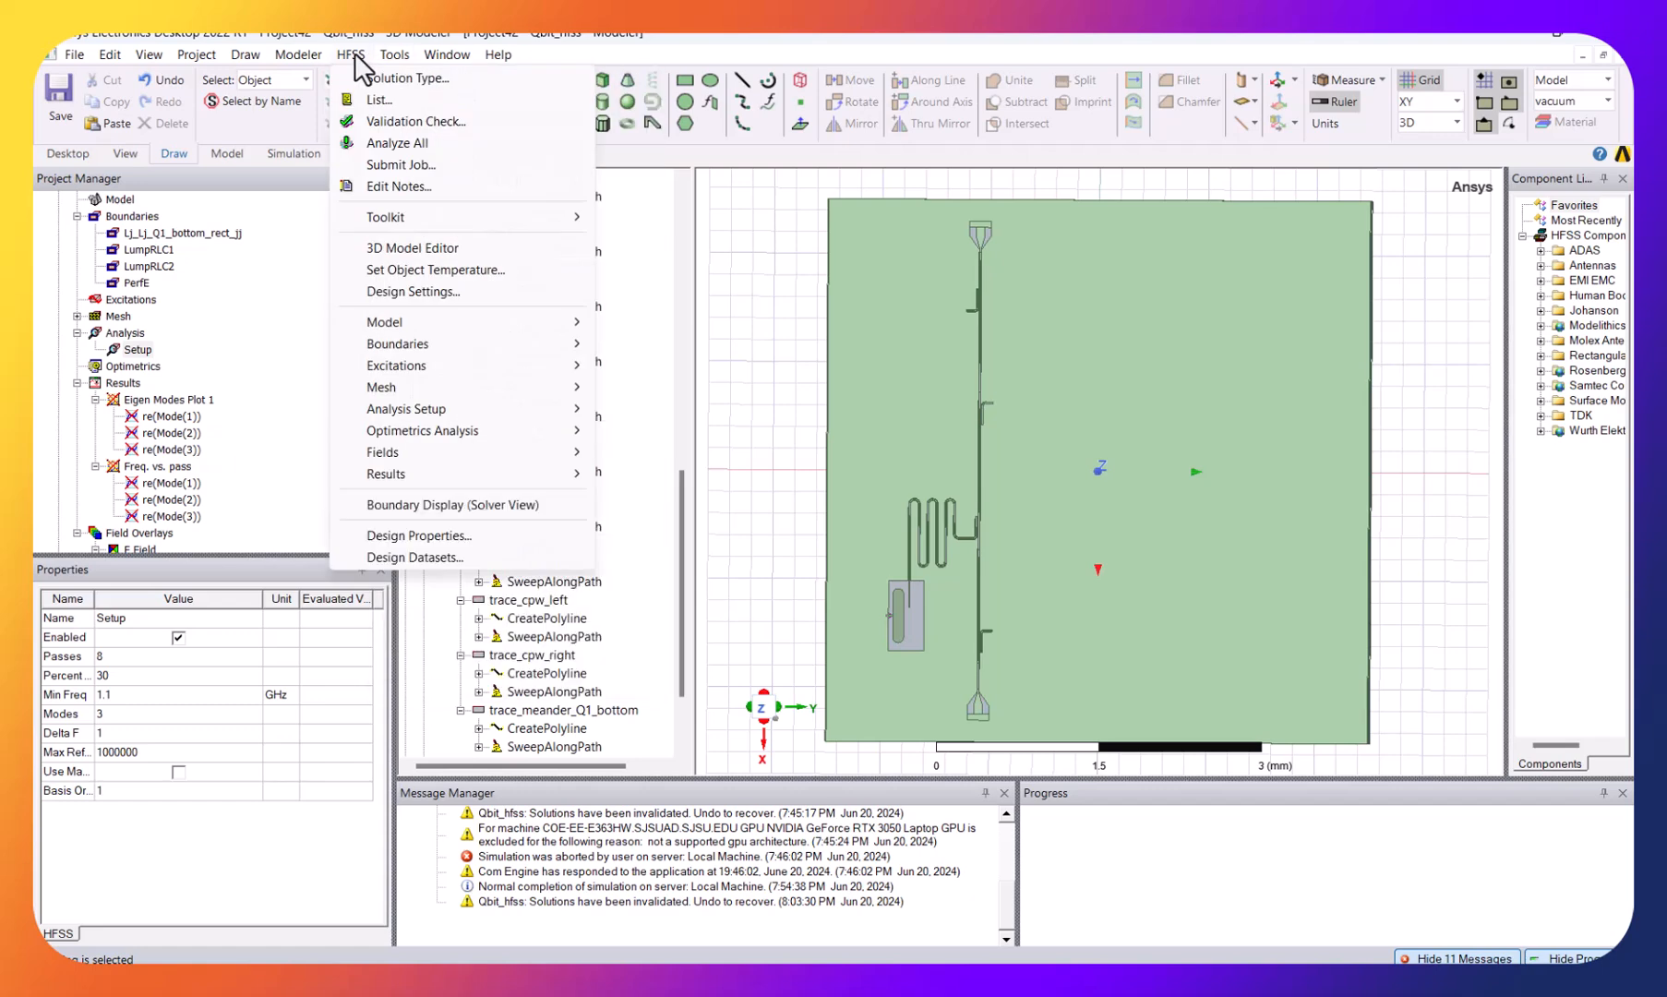
{"action": "left_click", "coordinate": [388, 140]}
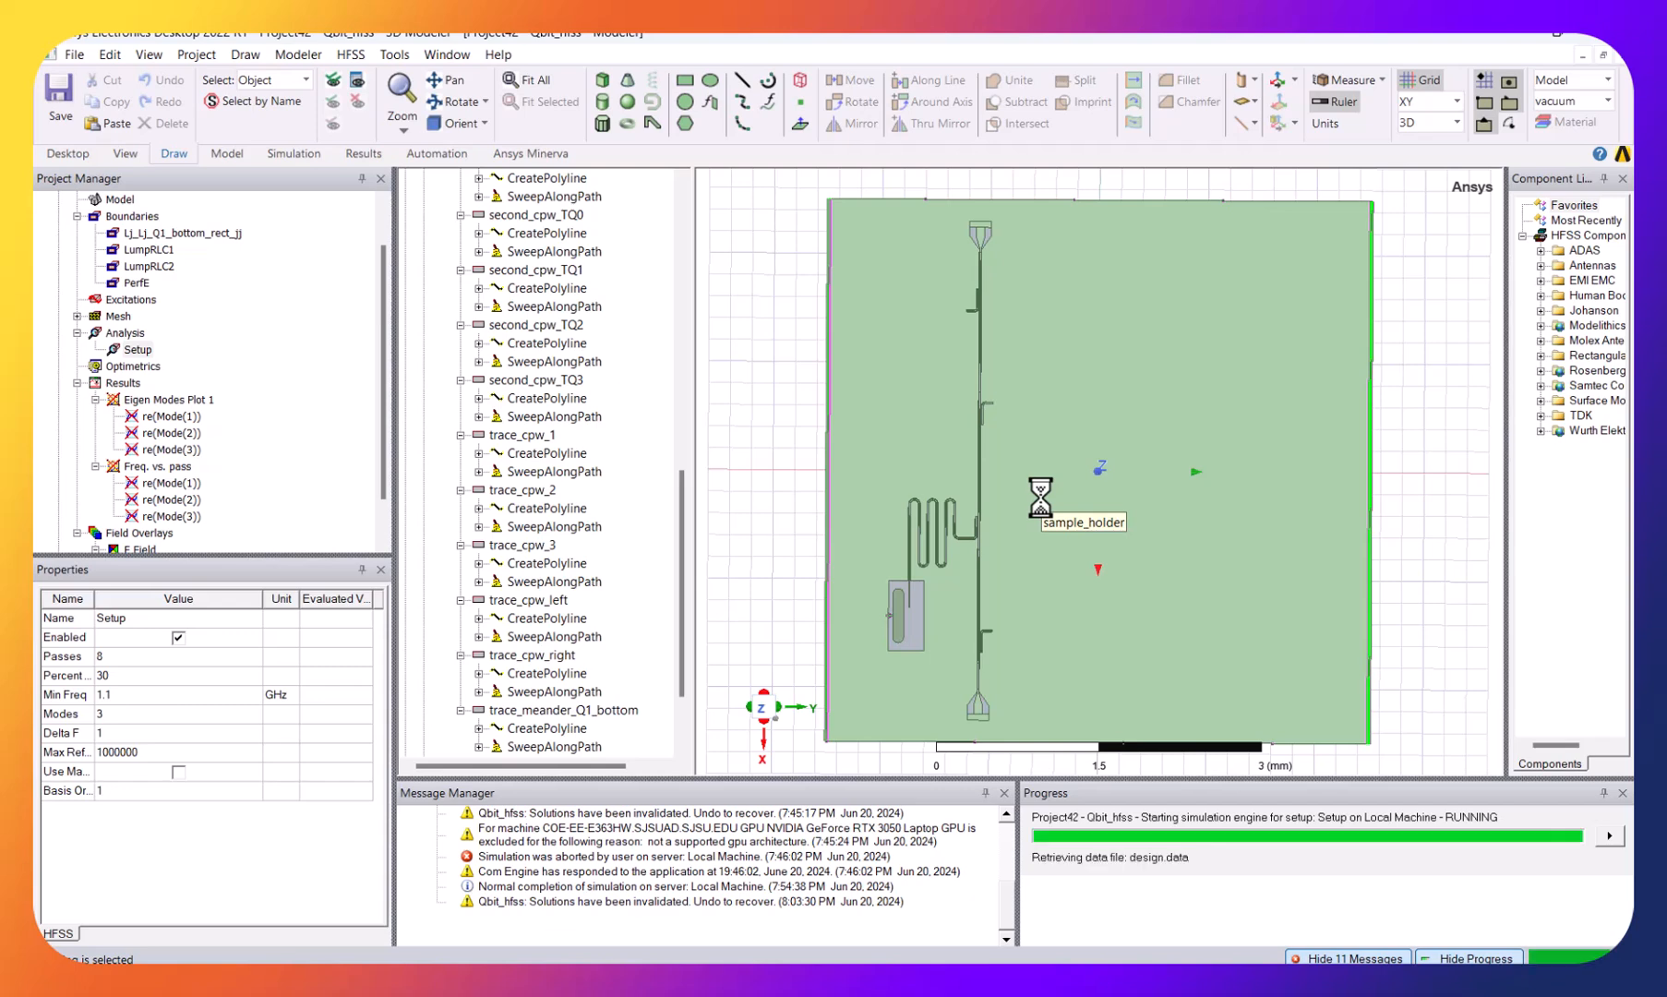
- Switch to the chip_v18 Jupyter notebook and examine the manual rerun cell and the junction setup cell
{"action": "mouse_move", "coordinate": [789, 949]}
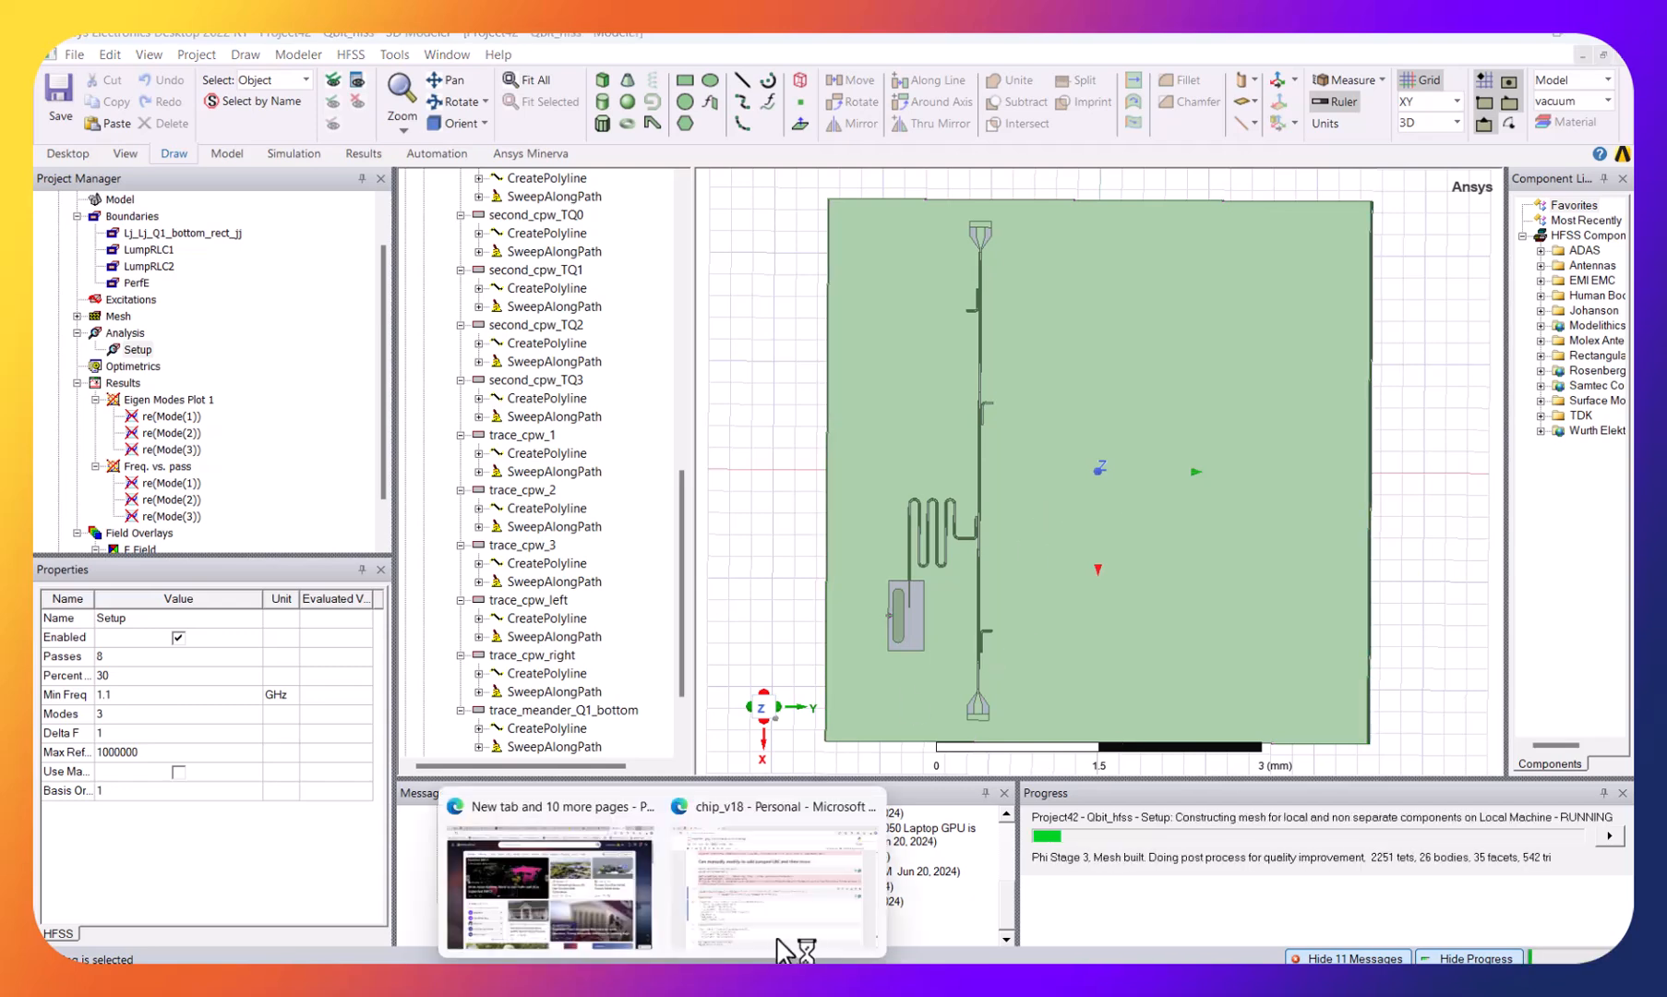
{"action": "left_click", "coordinate": [729, 853]}
{"action": "scroll", "coordinate": [620, 534], "scroll_direction": "up", "scroll_amount": 2}
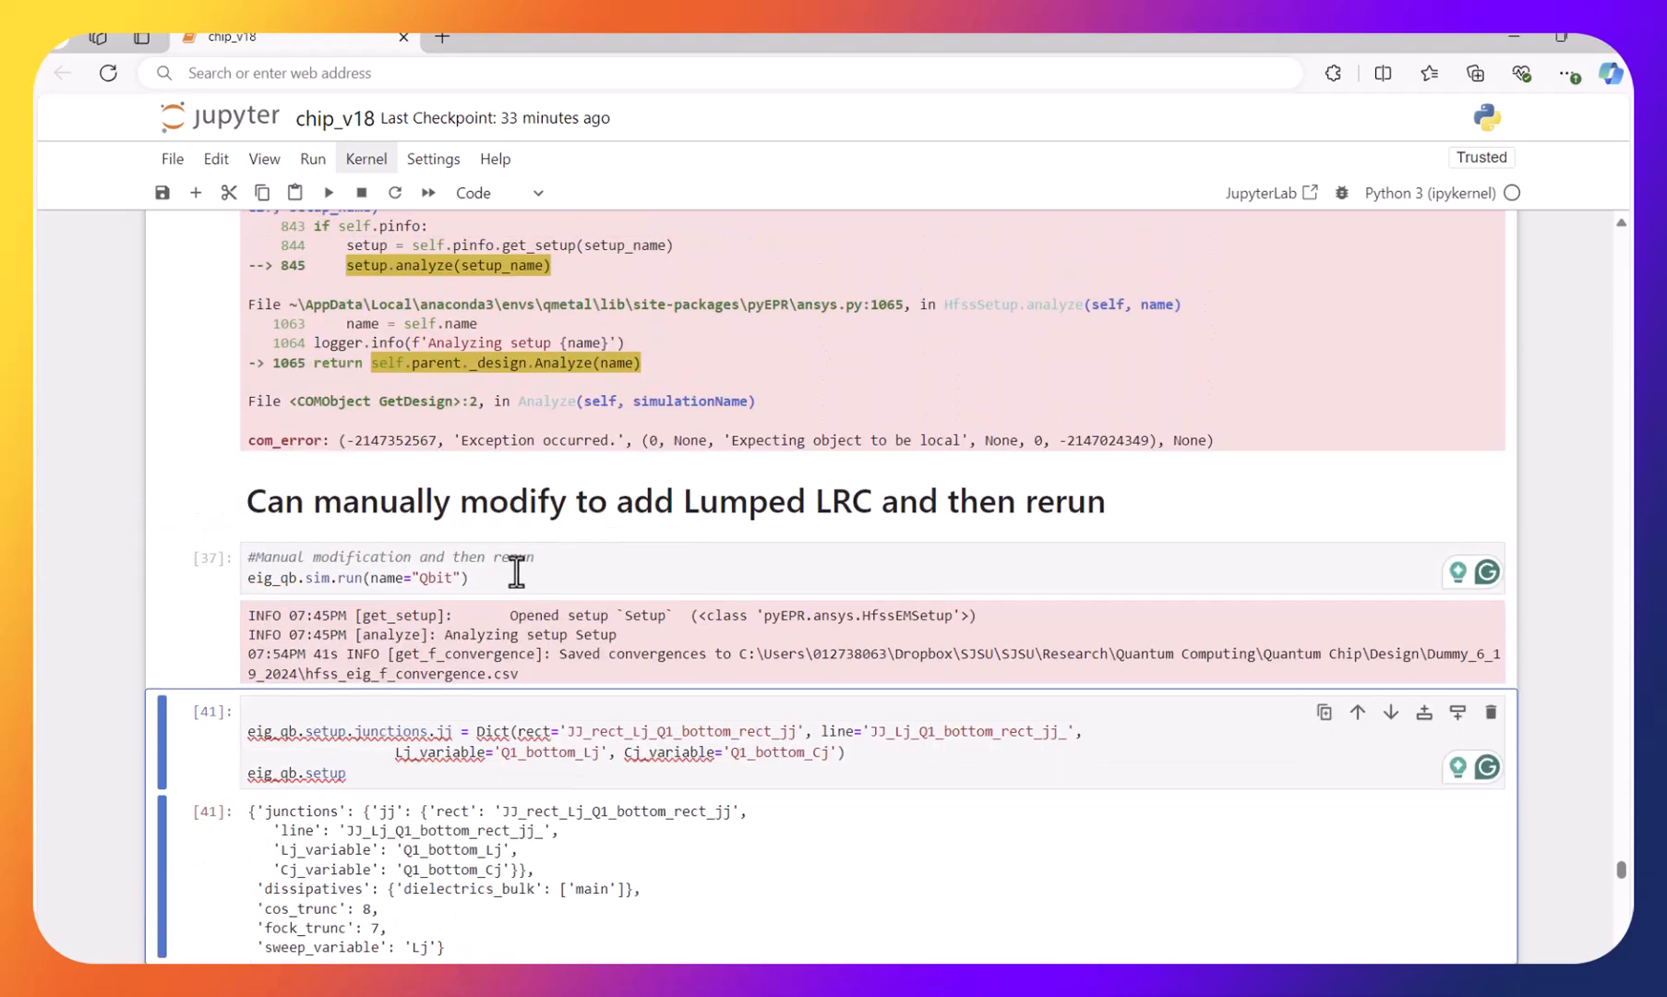
{"action": "left_click", "coordinate": [631, 734]}
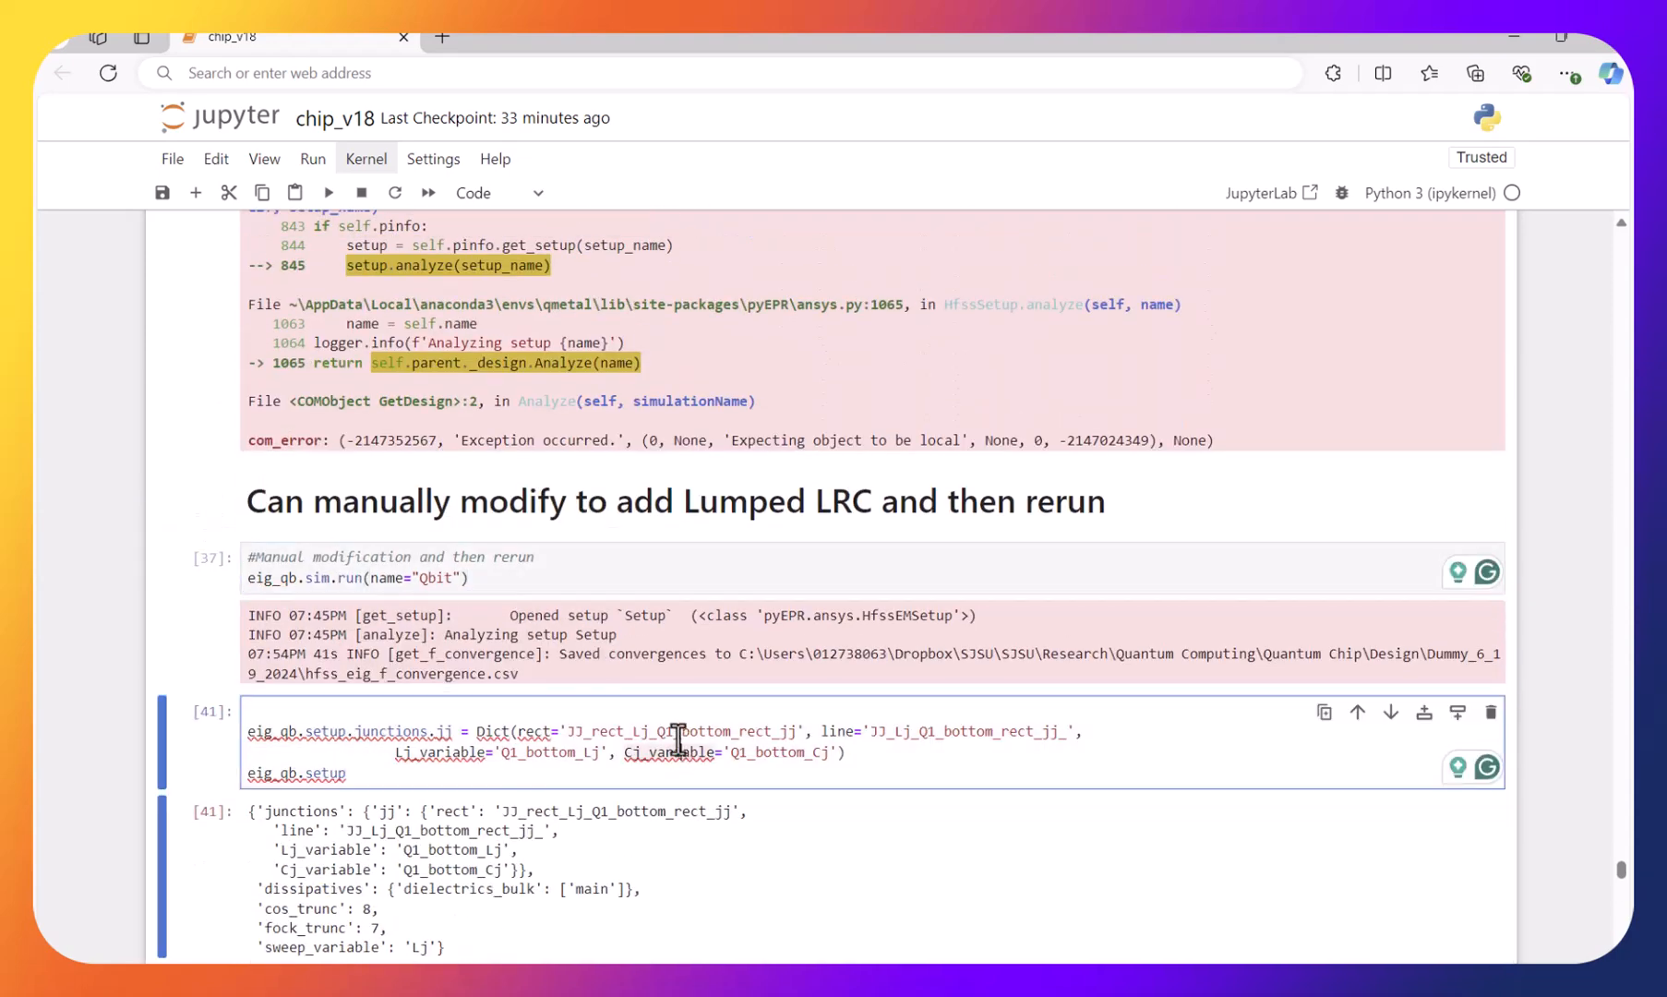
- Return to Ansys HFSS, open Eigen Modes Plot 1 and examine the solver message about adaptive pass convergence
{"action": "left_click", "coordinate": [1514, 37]}
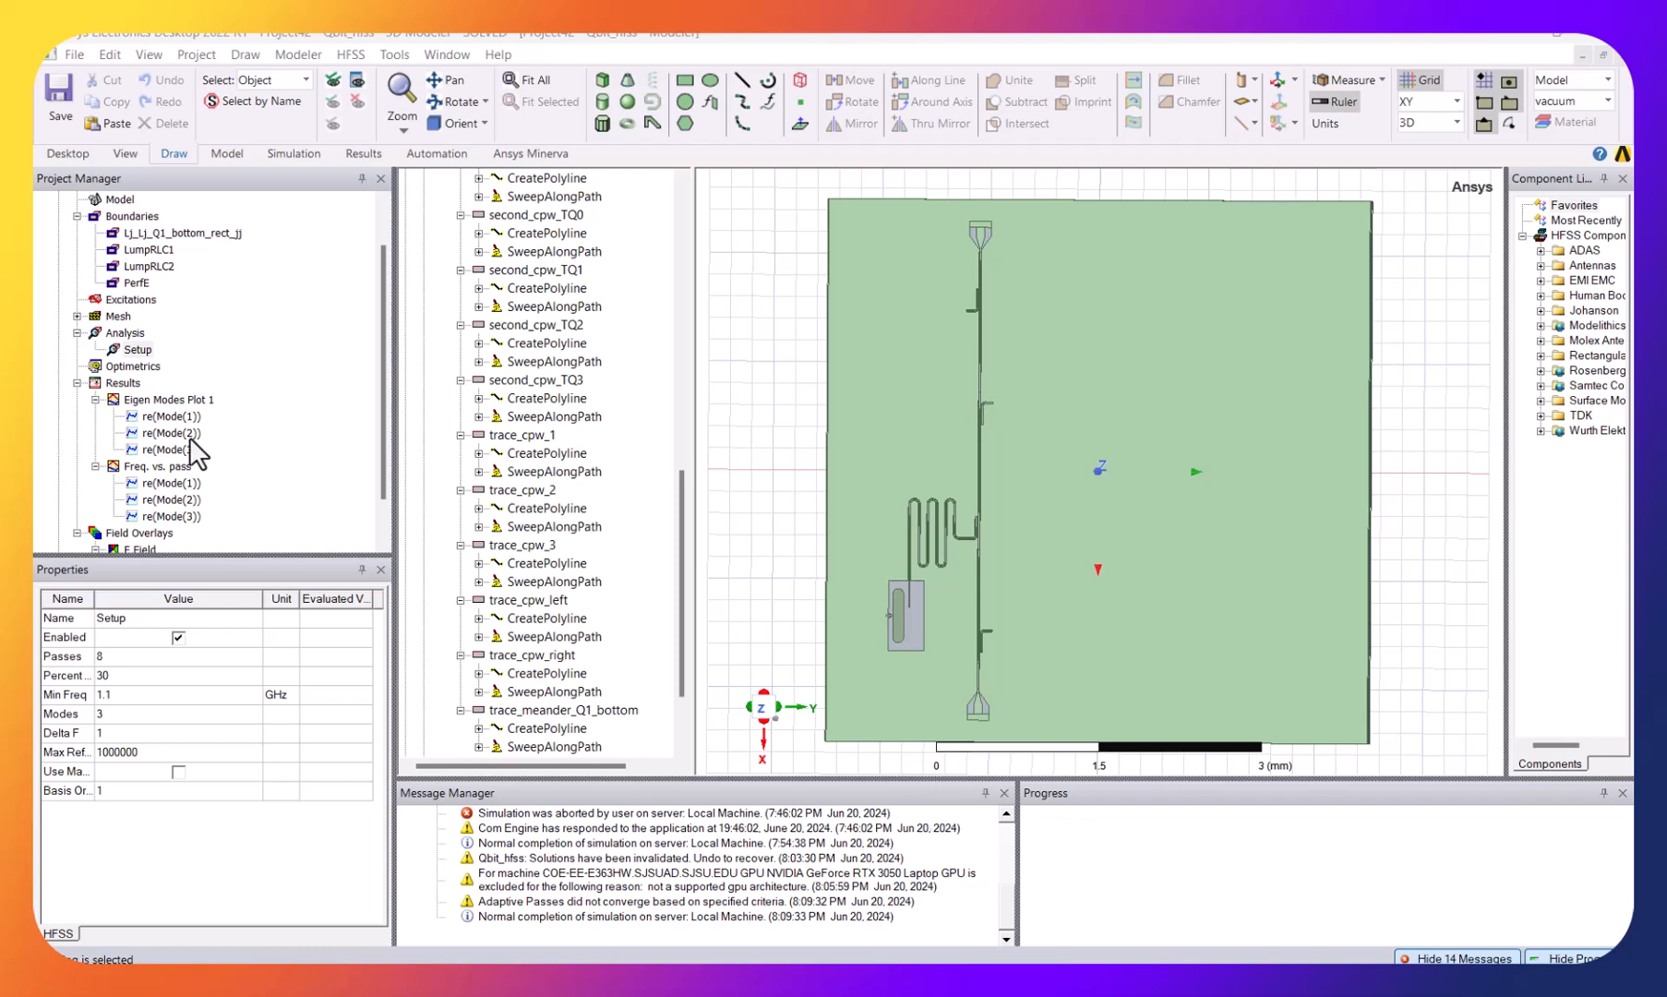
{"action": "double_click", "coordinate": [167, 399]}
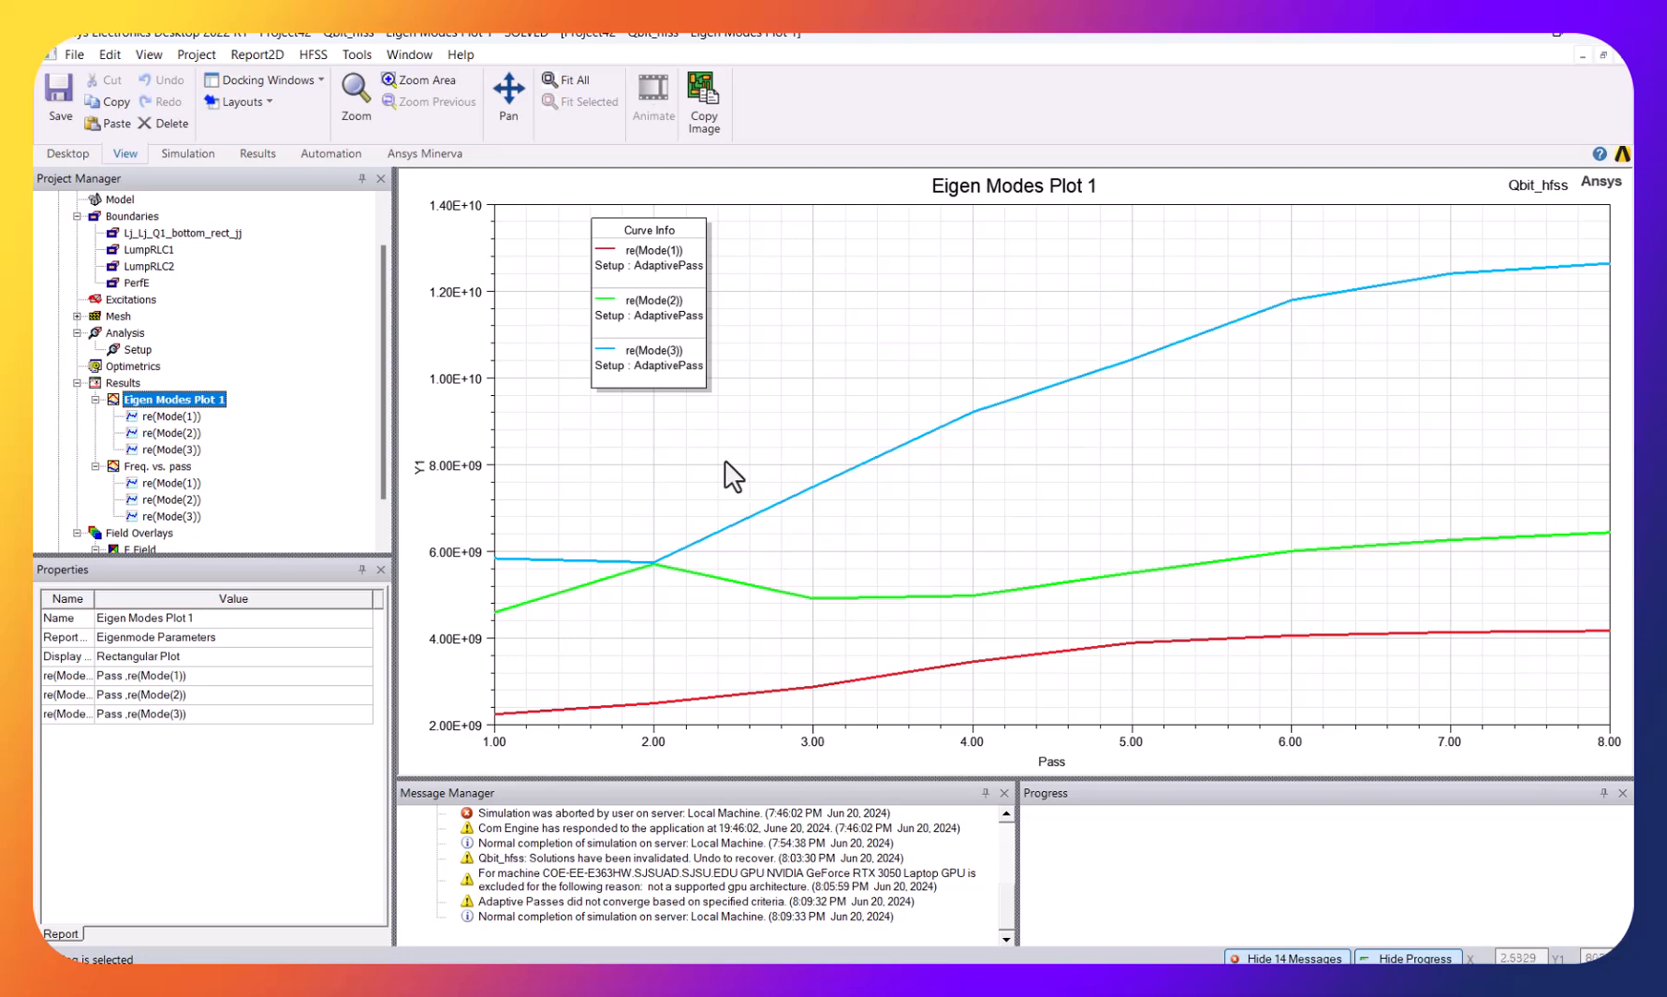
{"action": "left_click", "coordinate": [535, 902]}
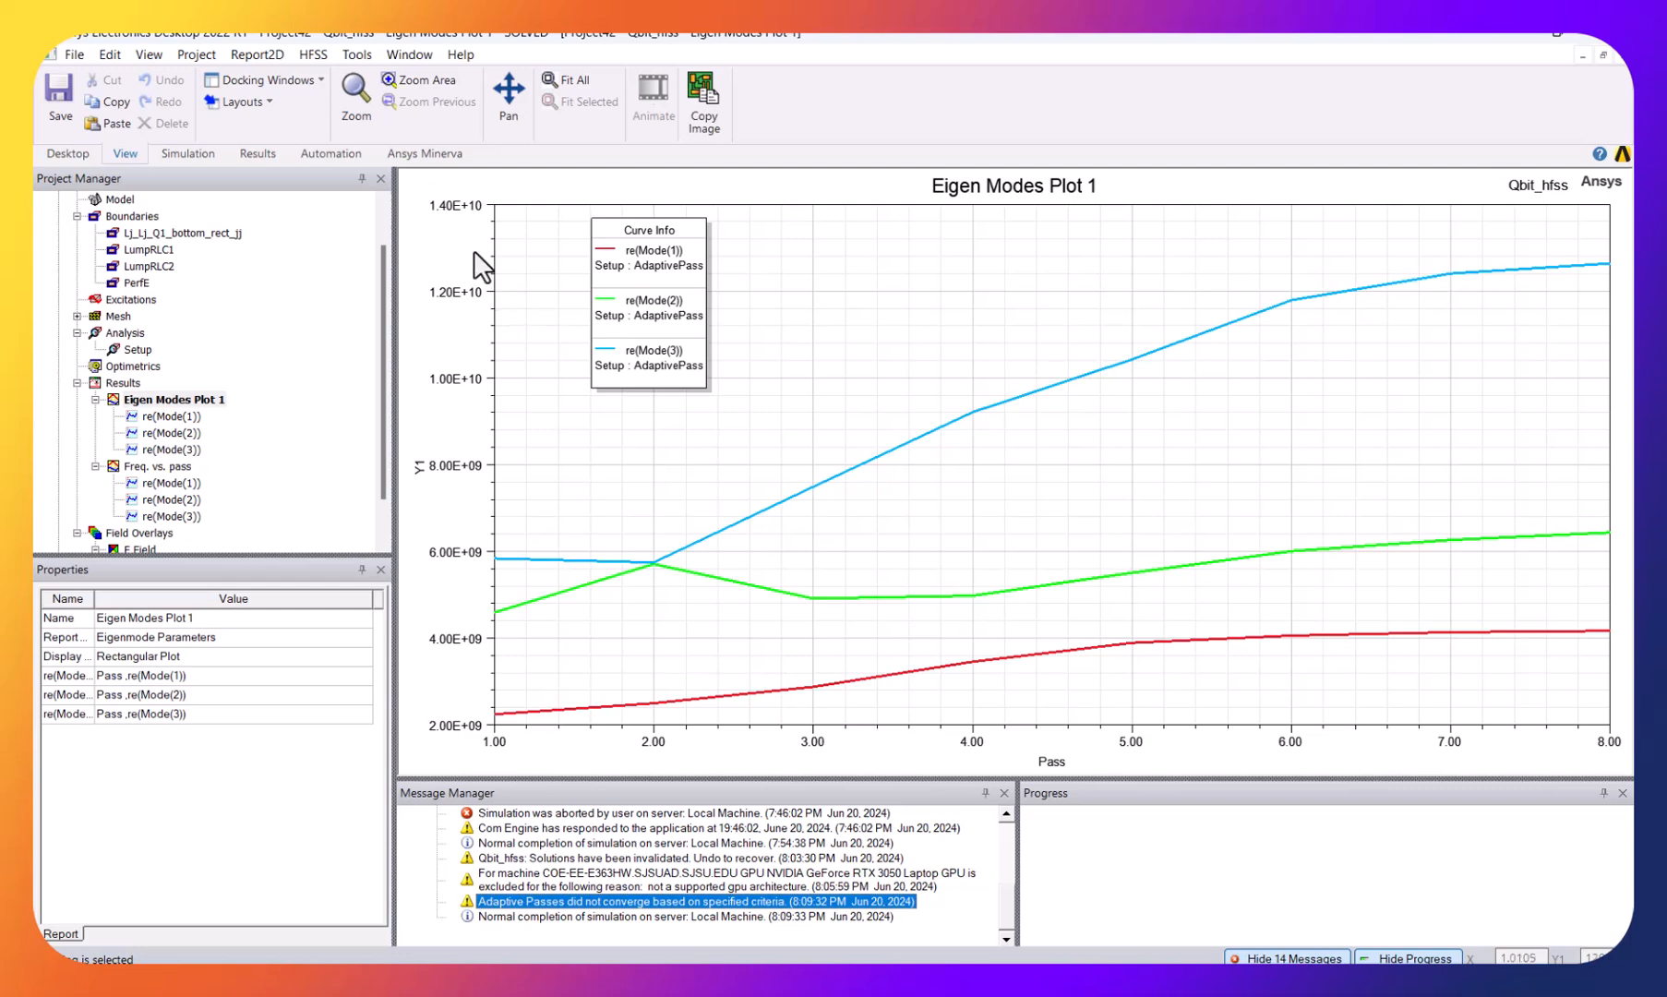
- Add markers at pass 8 on the re(Mode(1)) and re(Mode(2)) curves in Eigen Modes Plot 1
{"action": "right_click", "coordinate": [532, 278]}
{"action": "mouse_move", "coordinate": [664, 292]}
{"action": "left_click", "coordinate": [792, 291]}
{"action": "left_click", "coordinate": [1614, 634]}
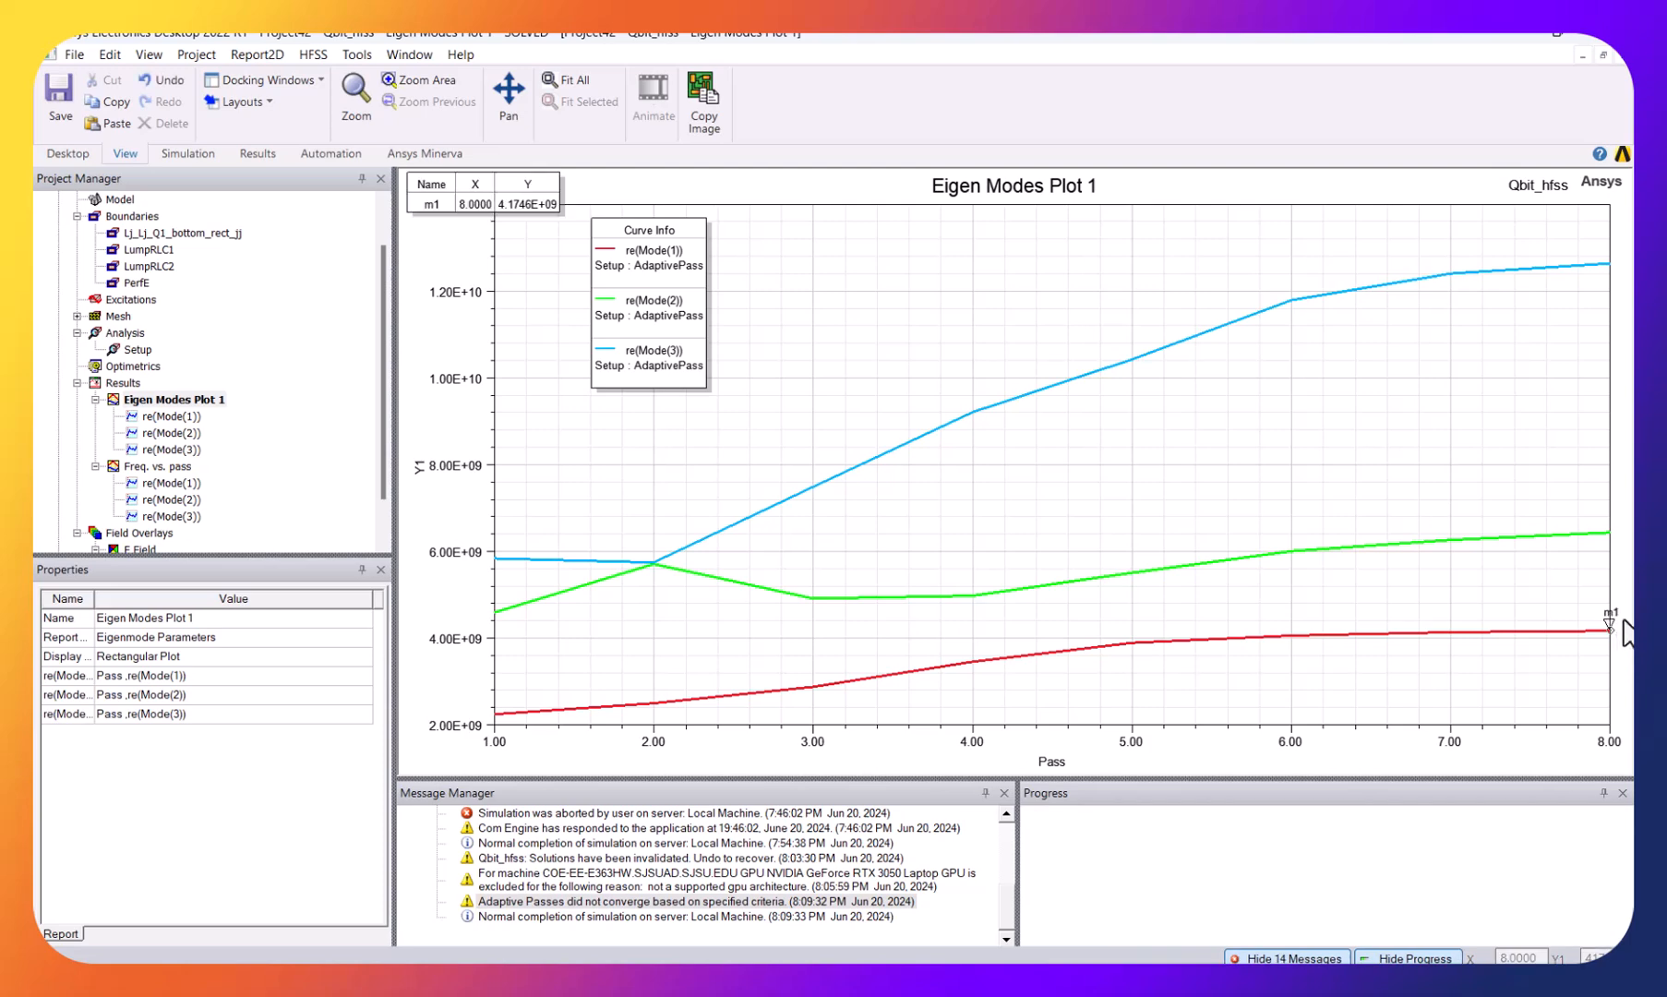
{"action": "left_click", "coordinate": [1613, 555]}
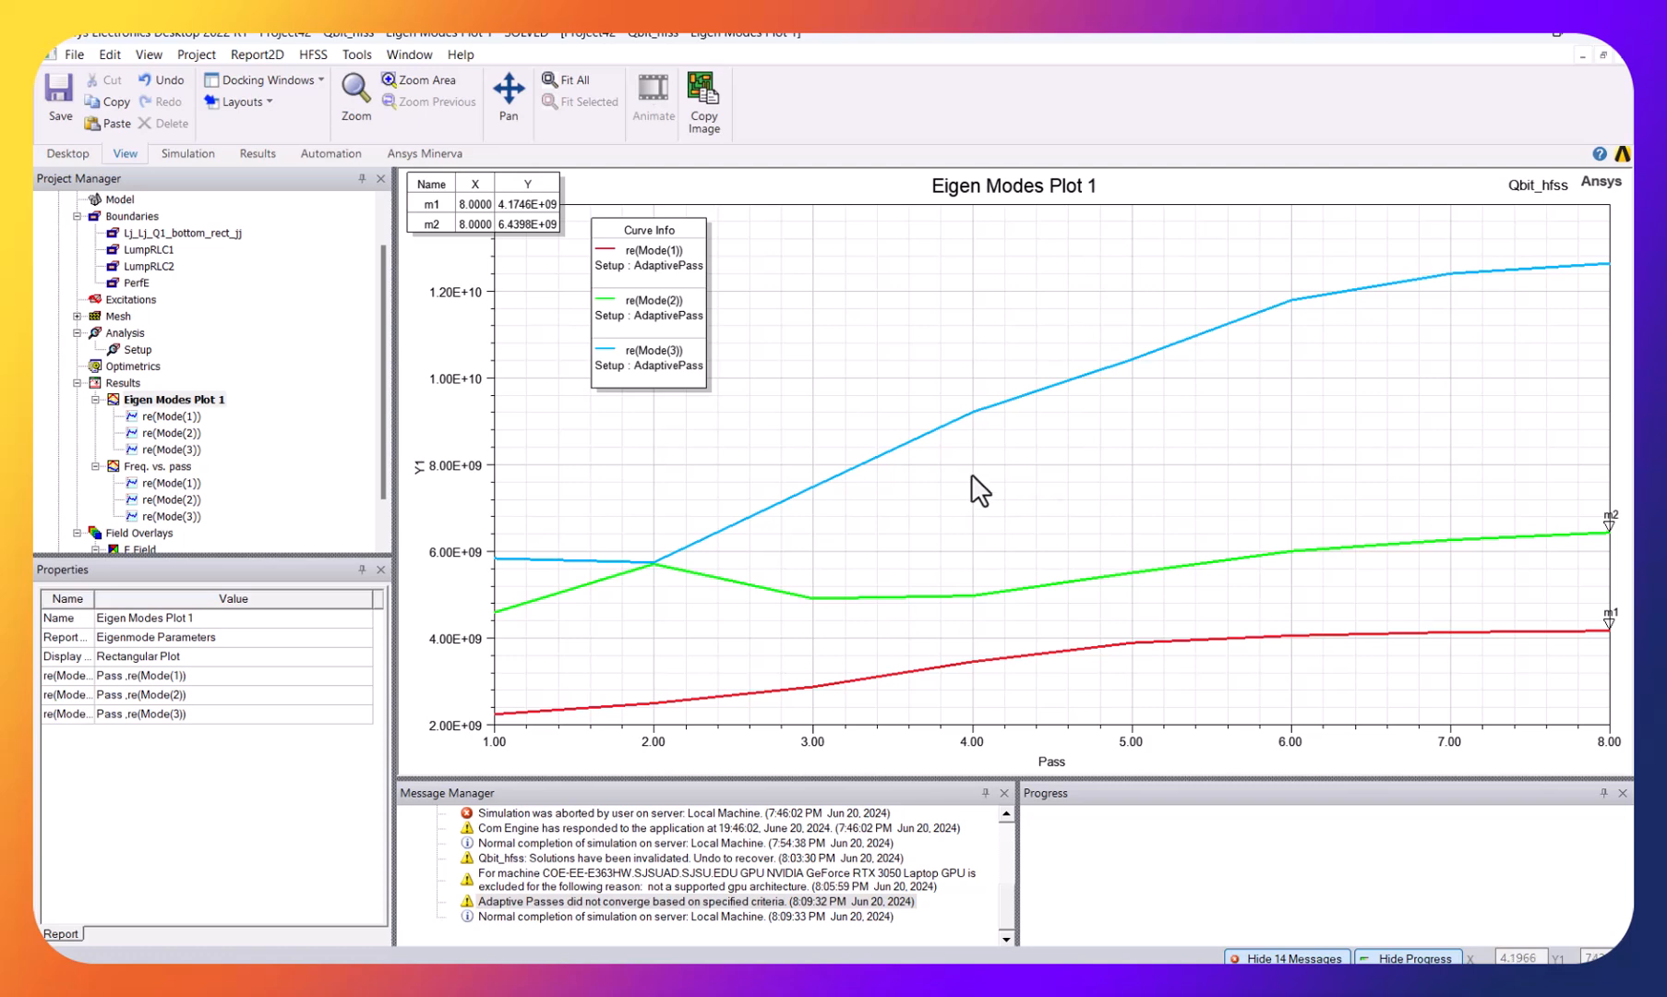
- Review the adaptive solution settings of the eigenmode solution setup and close it without changes
{"action": "double_click", "coordinate": [139, 349]}
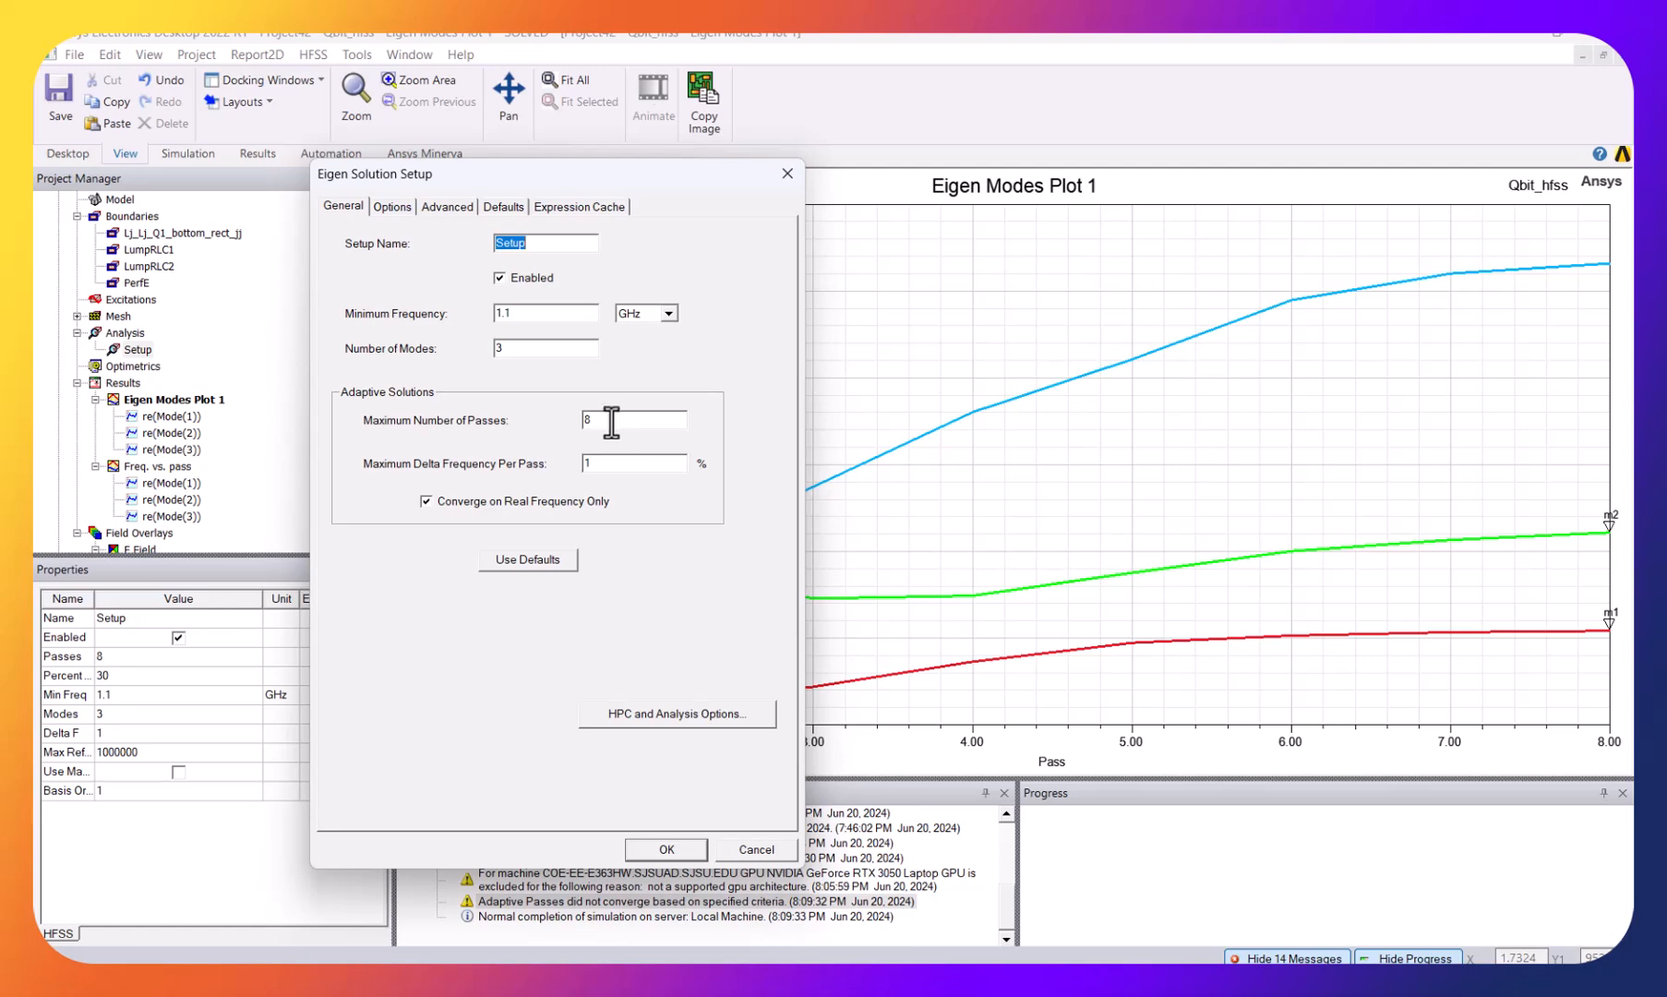
{"action": "left_click", "coordinate": [755, 849]}
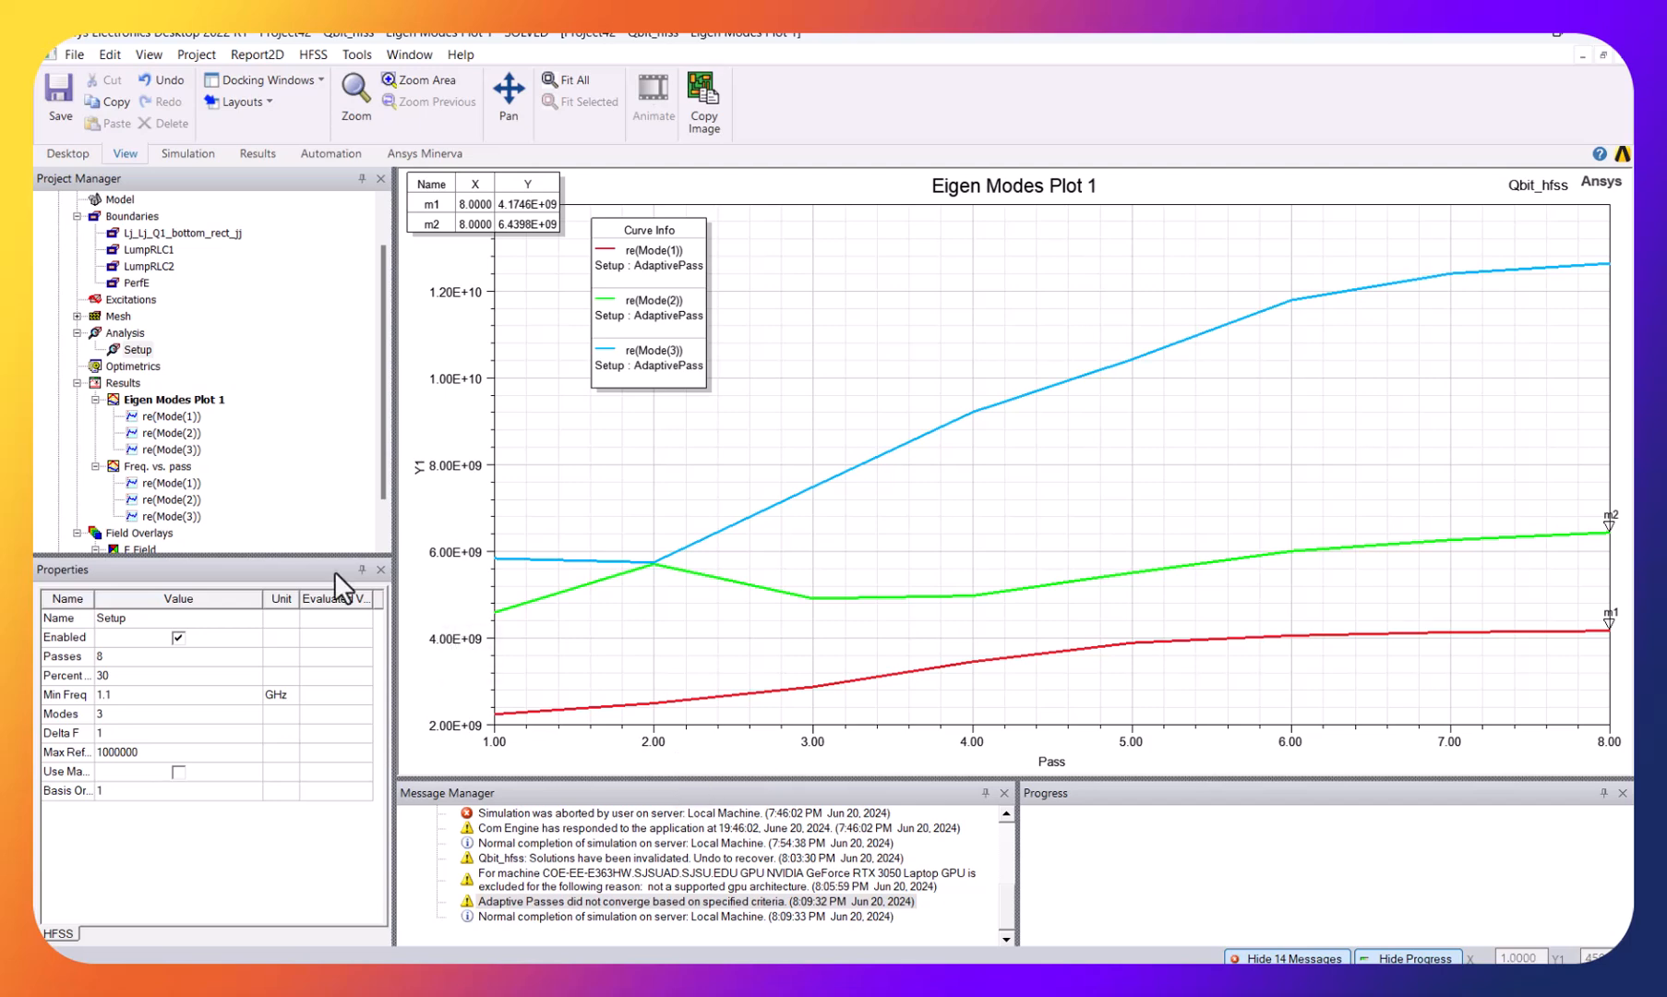
- Create an Eigen Q report of Q(1), Q(2) and Q(3) using the Setup : AdaptivePass solution
{"action": "scroll", "coordinate": [386, 512], "scroll_direction": "down", "scroll_amount": 1}
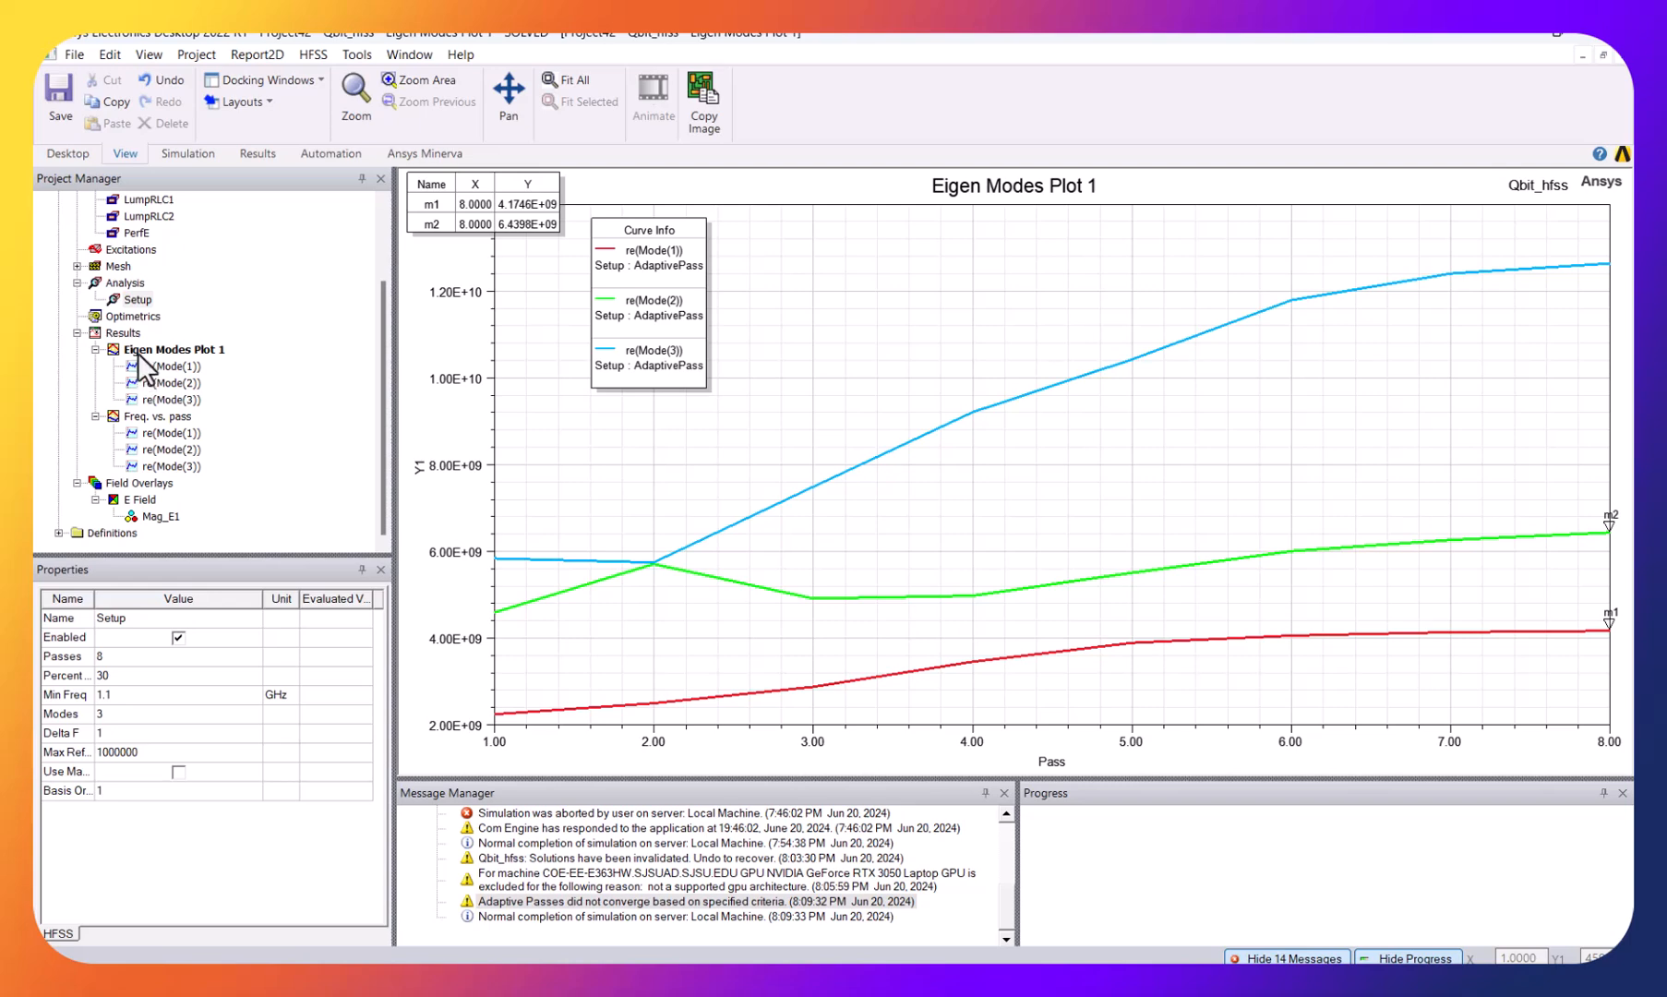
{"action": "right_click", "coordinate": [123, 329]}
{"action": "mouse_move", "coordinate": [414, 371]}
{"action": "left_click", "coordinate": [532, 372]}
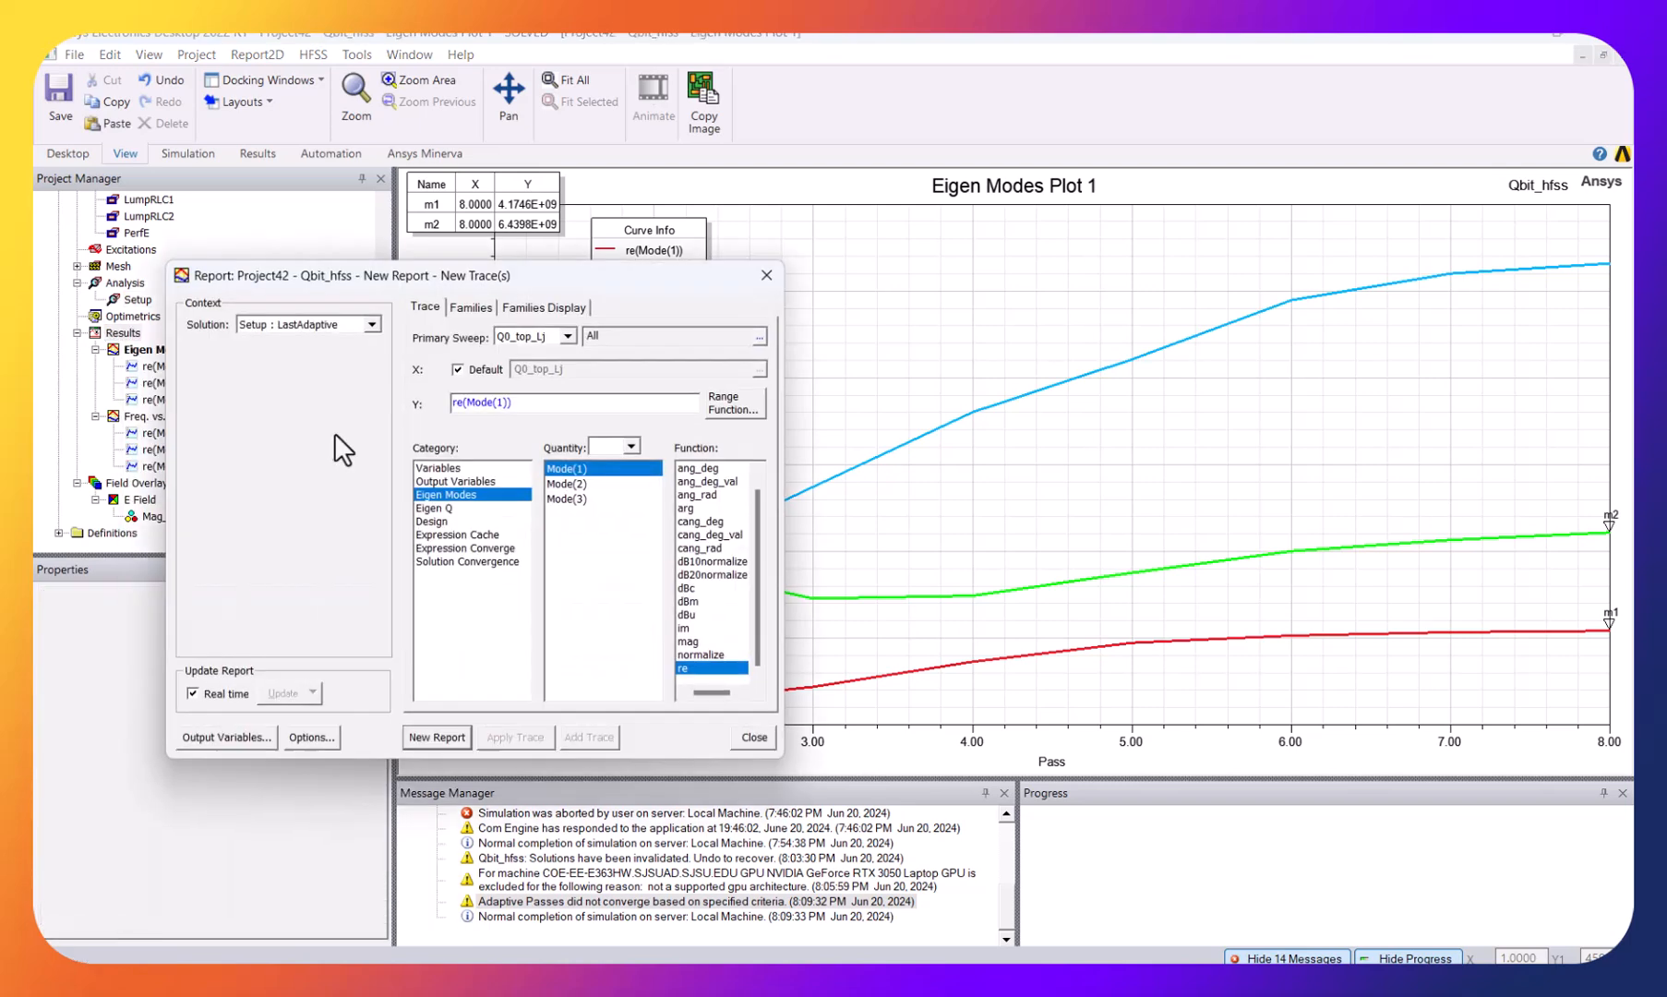
{"action": "left_click", "coordinate": [474, 508]}
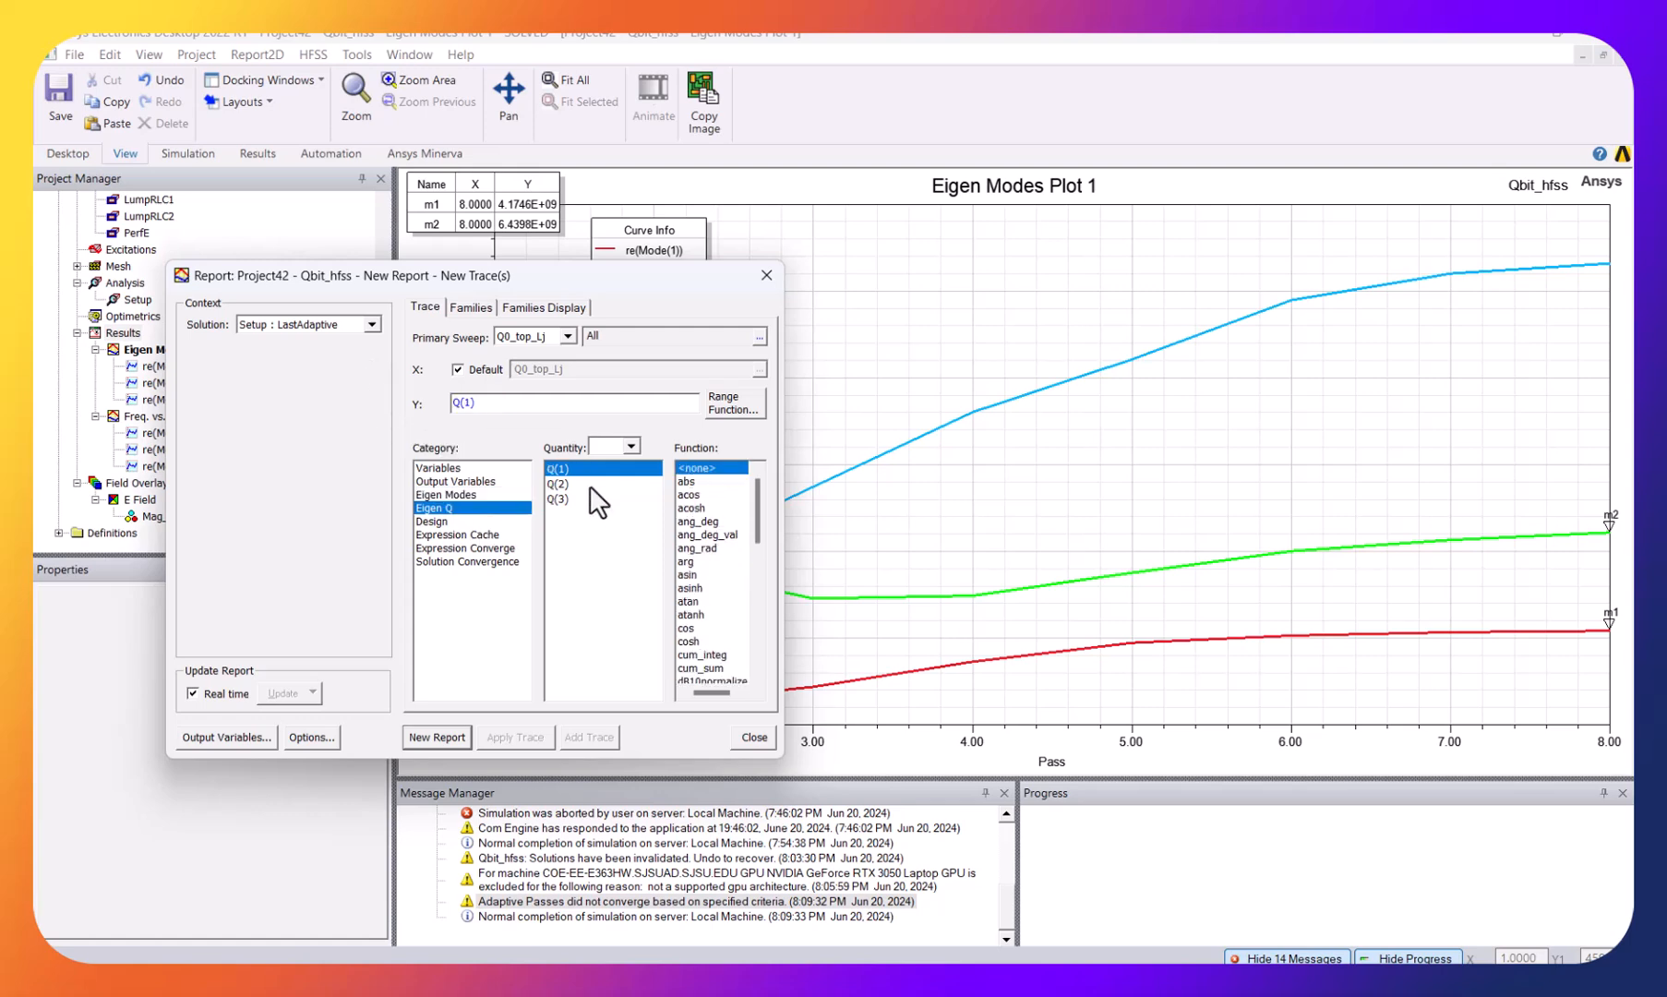
{"action": "left_click", "coordinate": [577, 498], "text": "shift"}
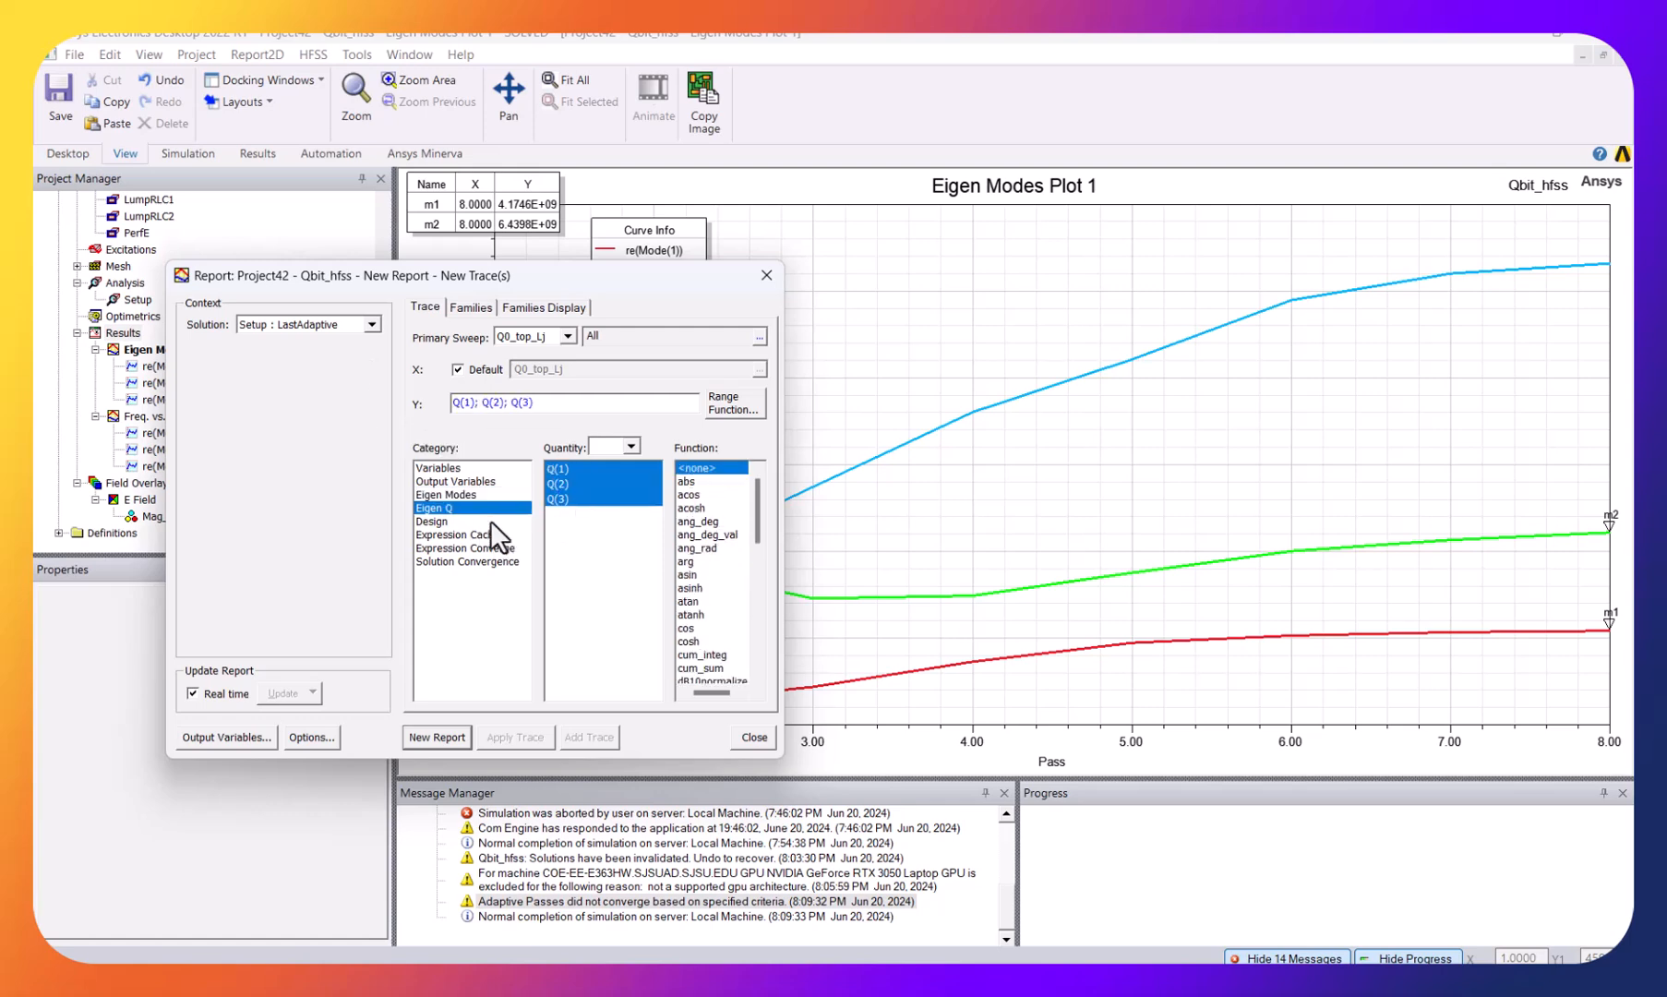
{"action": "left_click", "coordinate": [373, 324]}
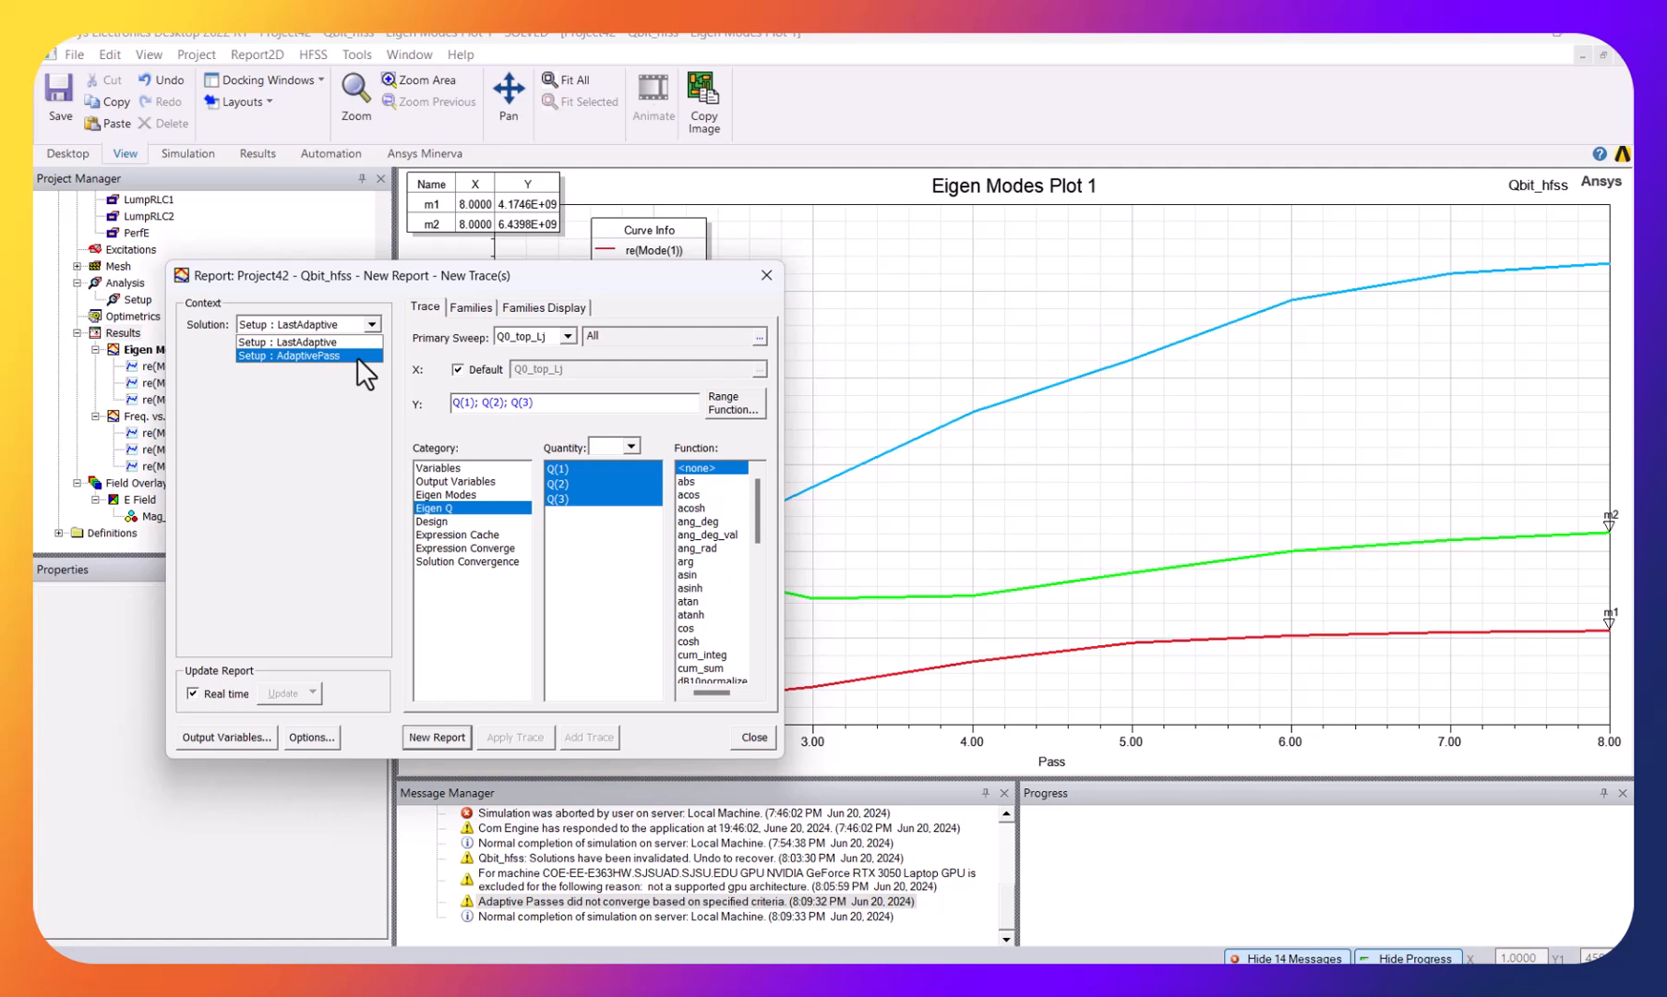
{"action": "left_click", "coordinate": [357, 357]}
{"action": "left_click", "coordinate": [430, 741]}
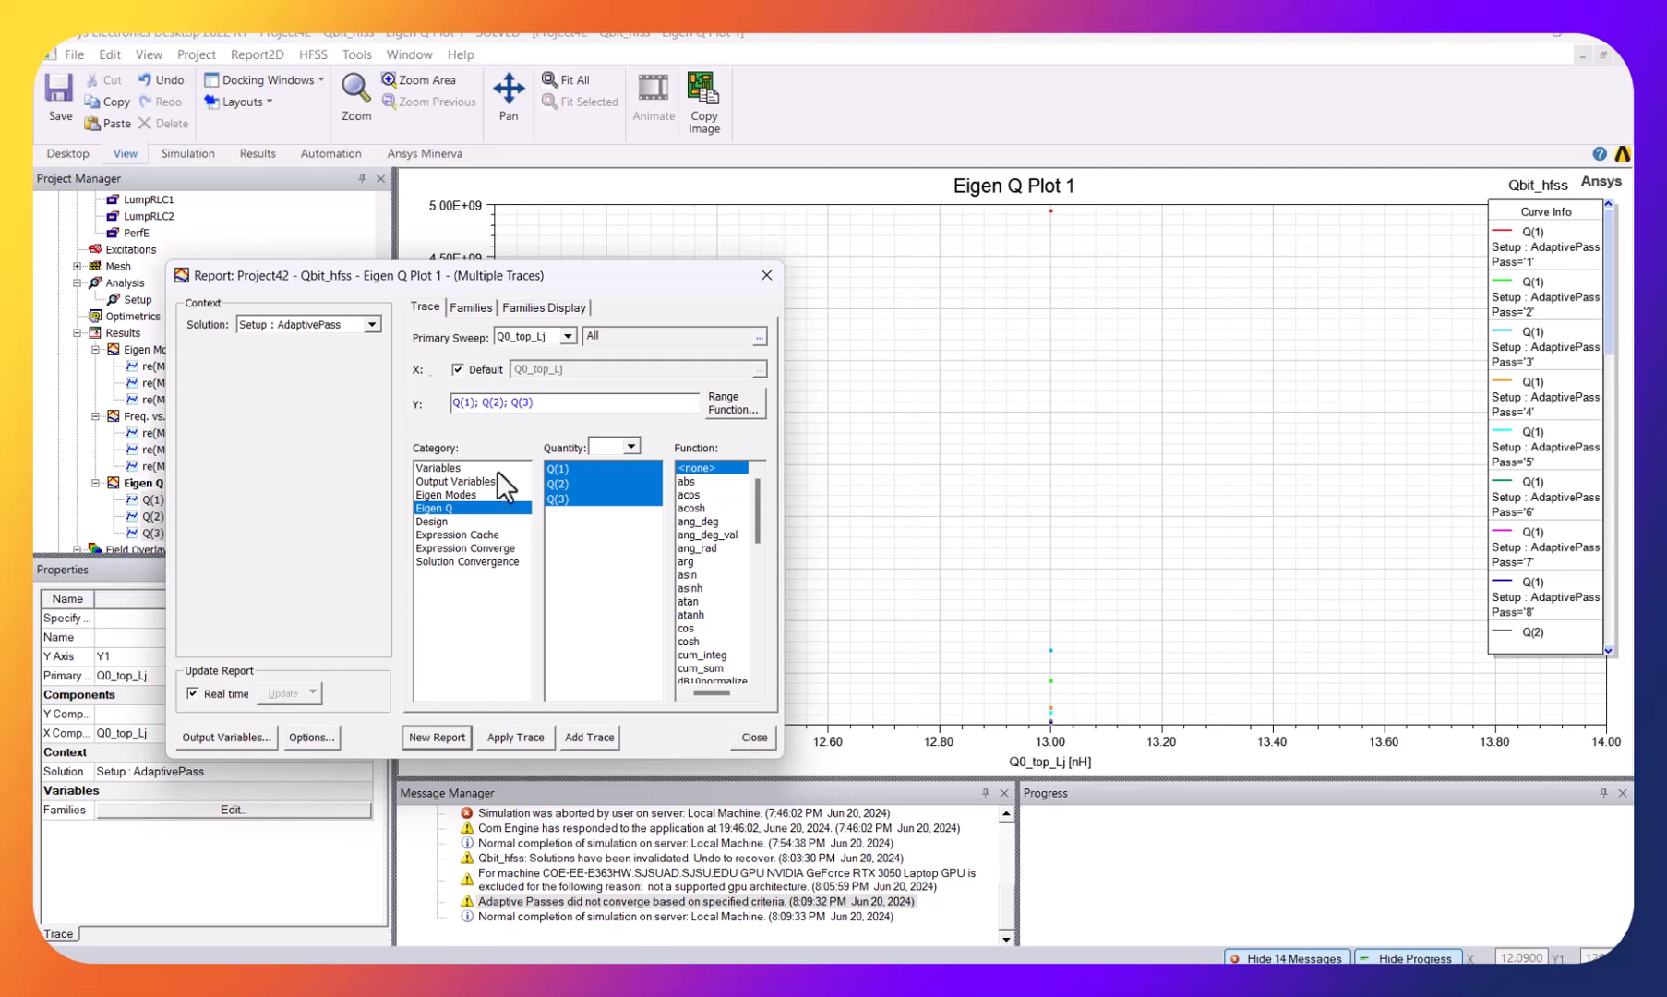
- Change the primary sweep of the Eigen Q traces to Pass, apply it and close the report settings
{"action": "left_click", "coordinate": [565, 337]}
{"action": "left_click", "coordinate": [507, 735]}
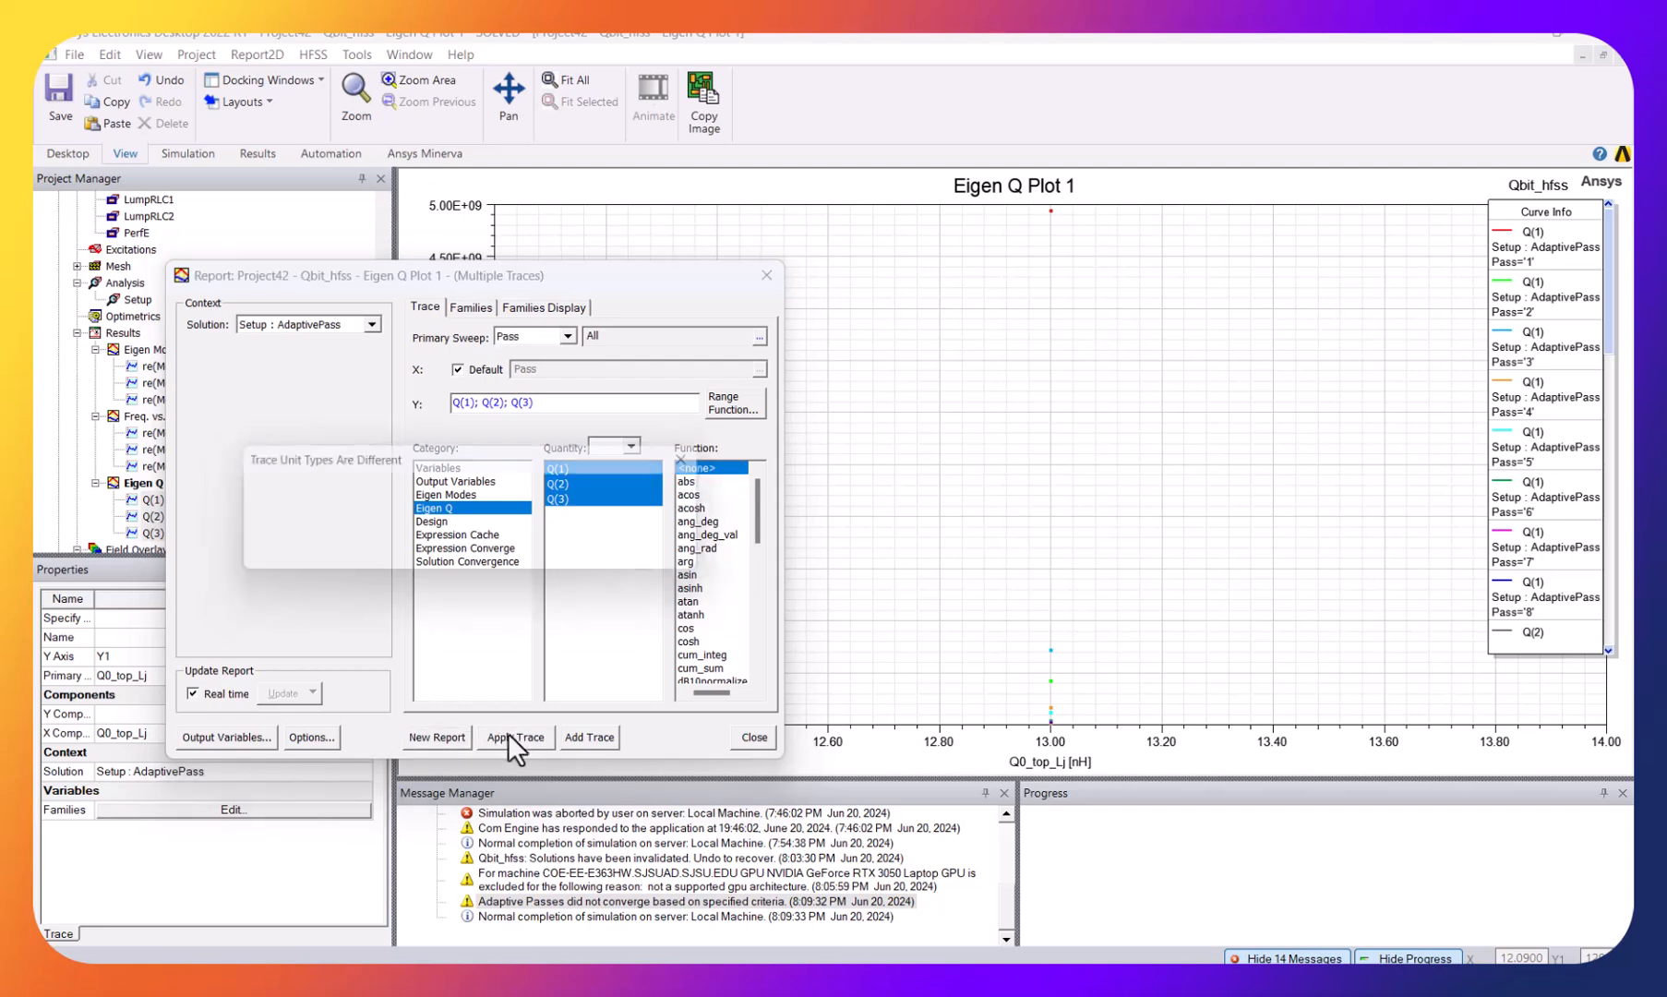
{"action": "left_click", "coordinate": [330, 549]}
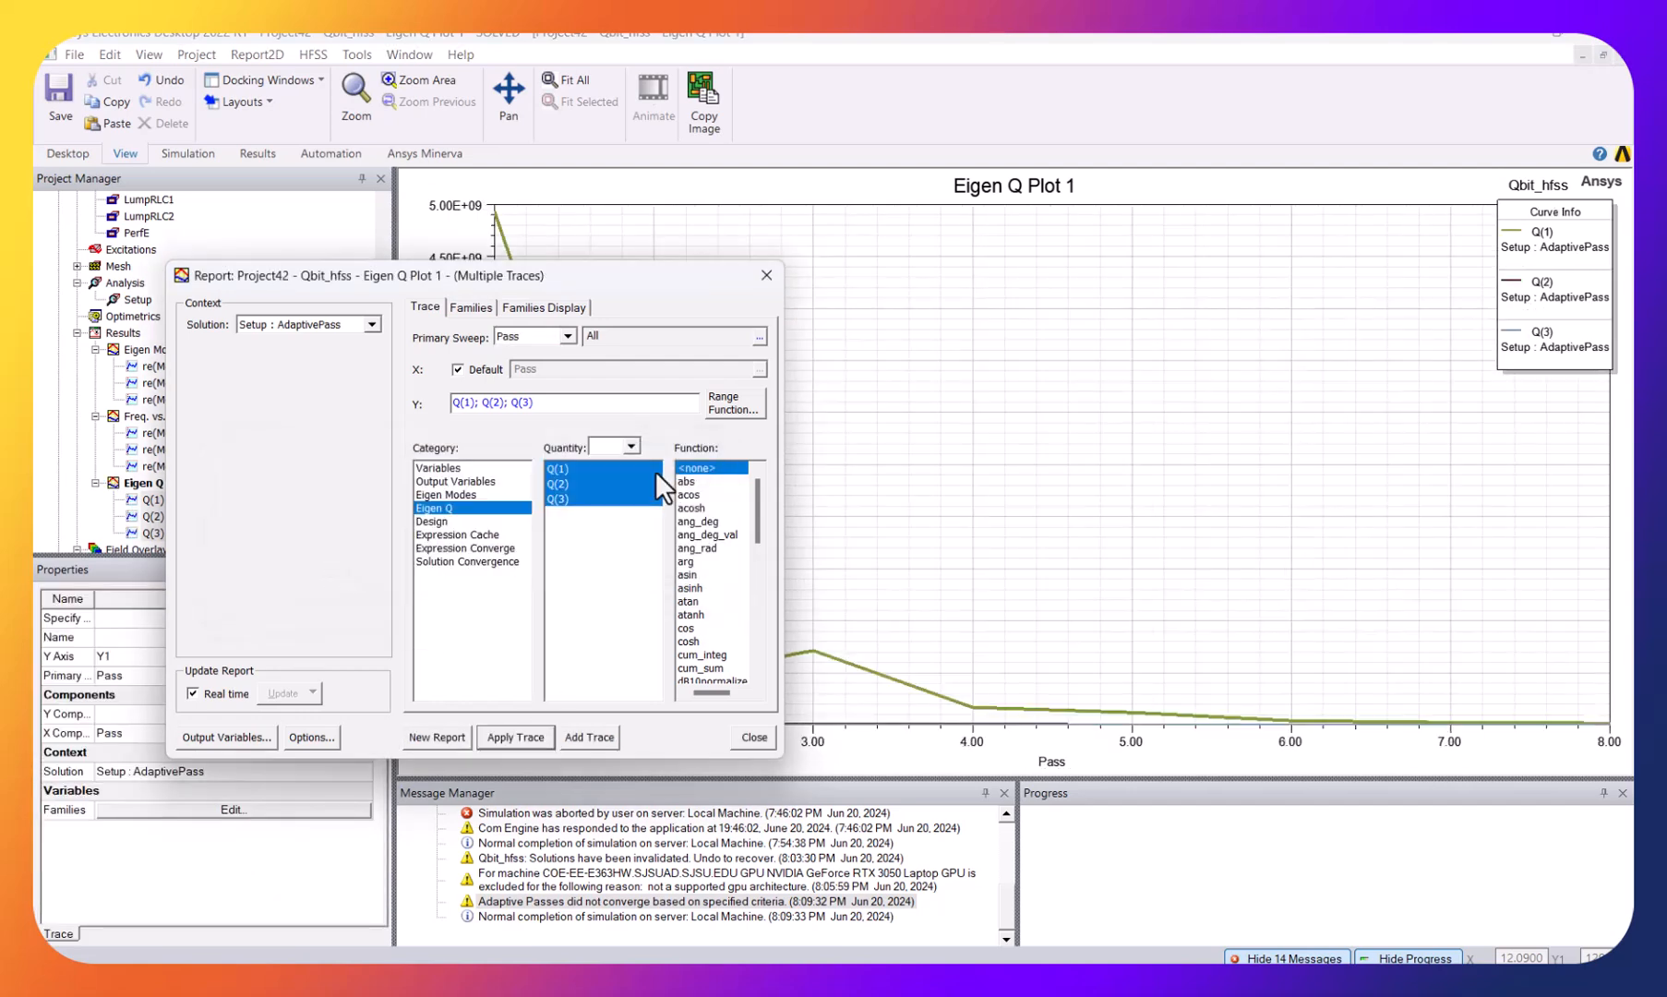
{"action": "left_click", "coordinate": [775, 275]}
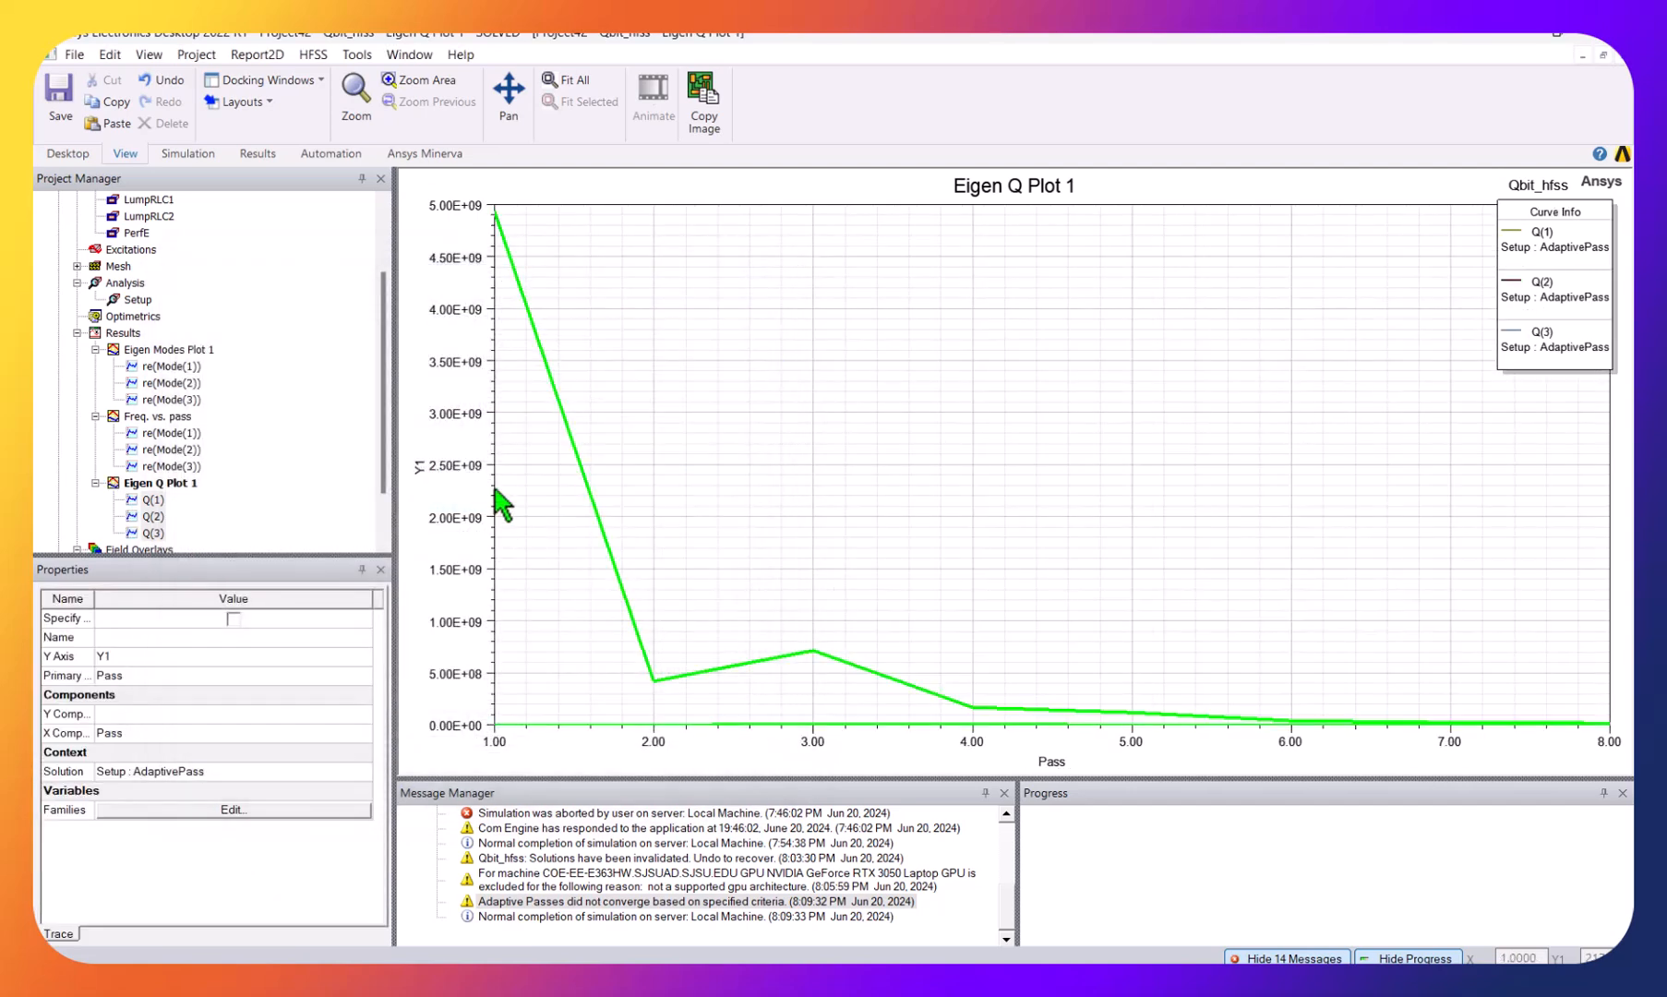
- Set the Y1 axis scaling of Eigen Q Plot 1 to Log
{"action": "double_click", "coordinate": [470, 454]}
{"action": "right_click", "coordinate": [464, 465]}
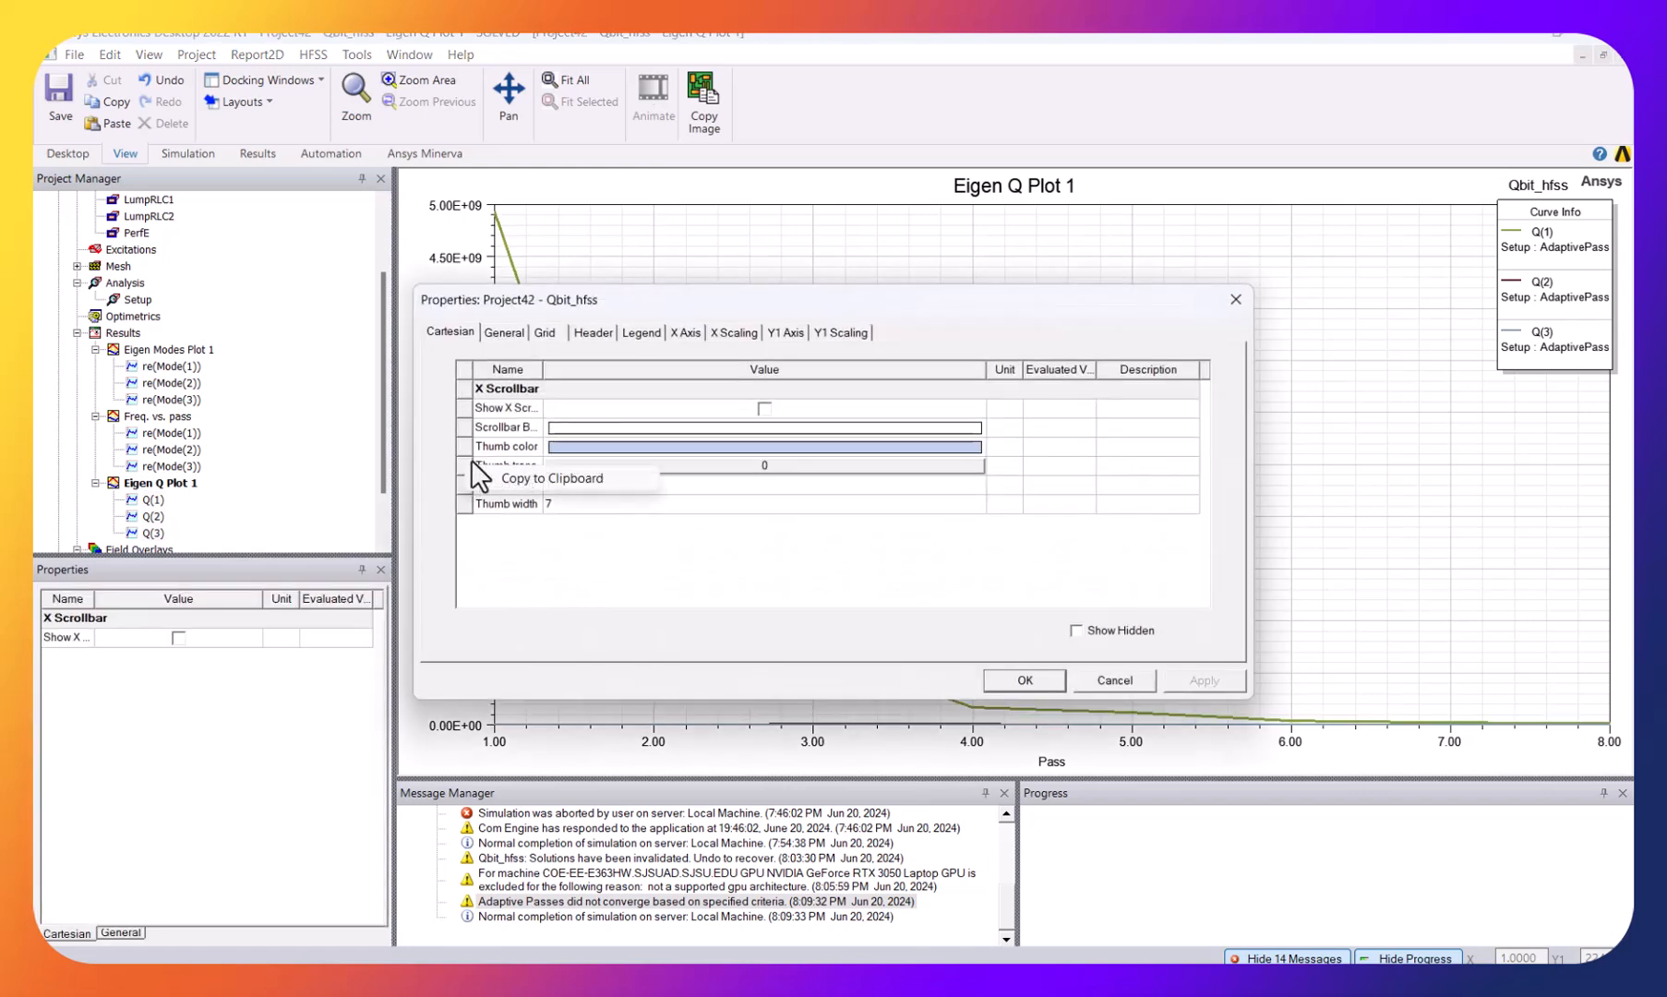
{"action": "left_click", "coordinate": [826, 332]}
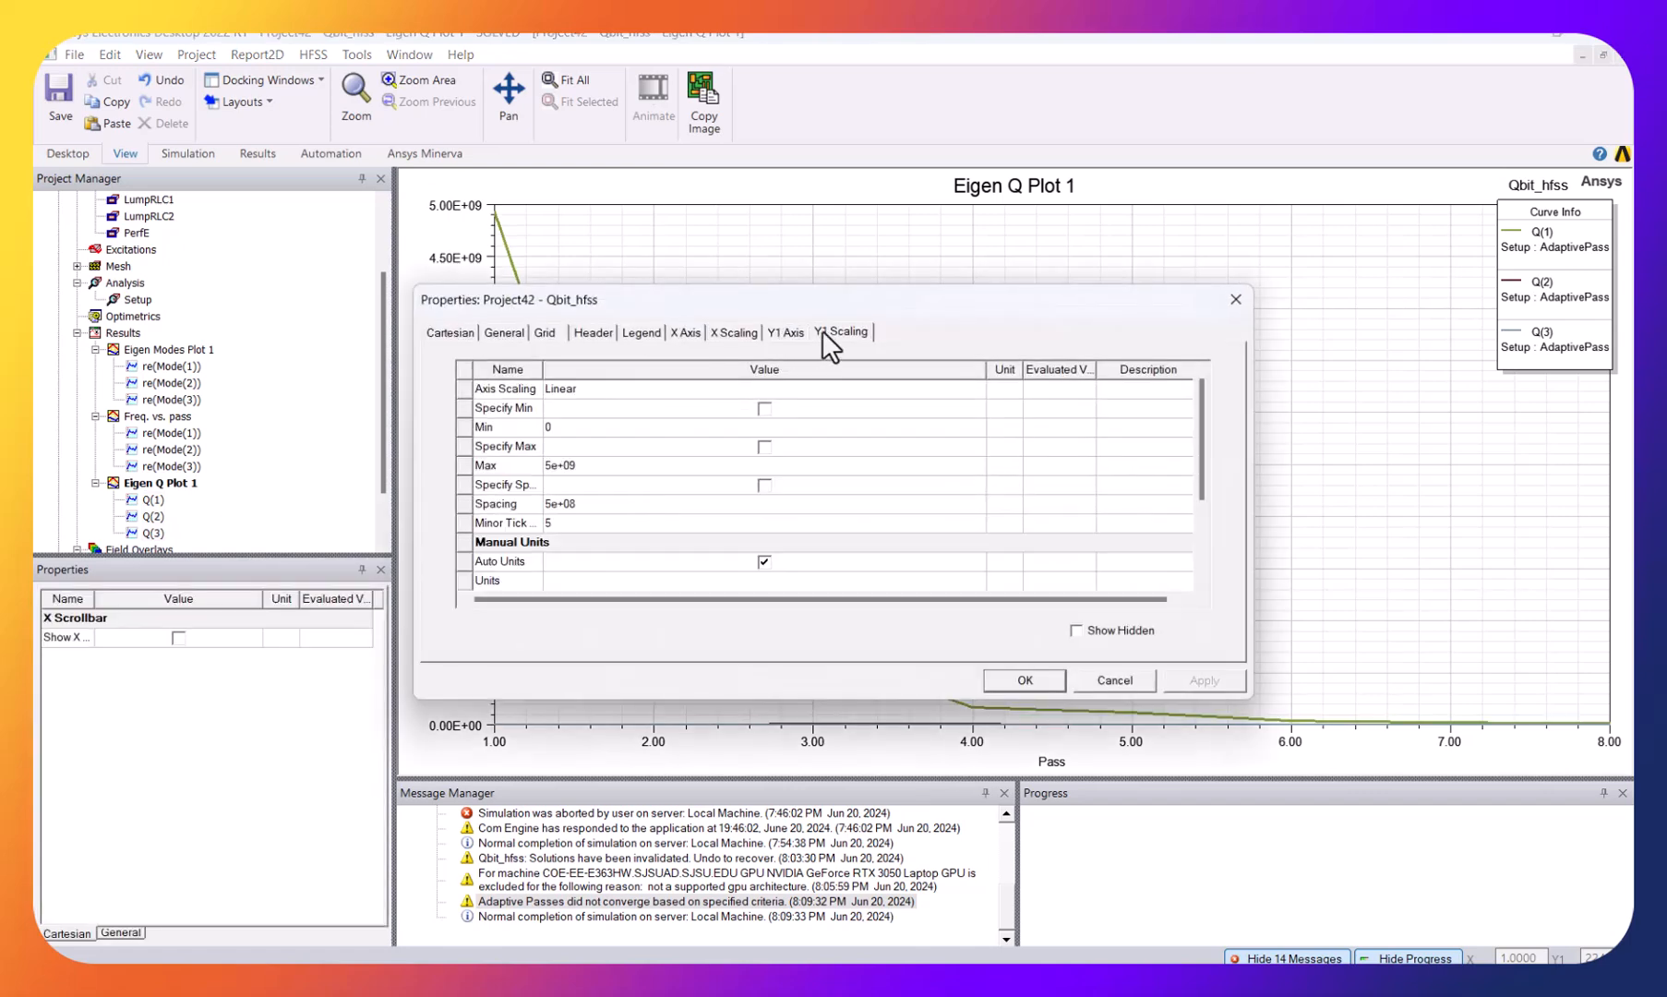
{"action": "left_click", "coordinate": [687, 387]}
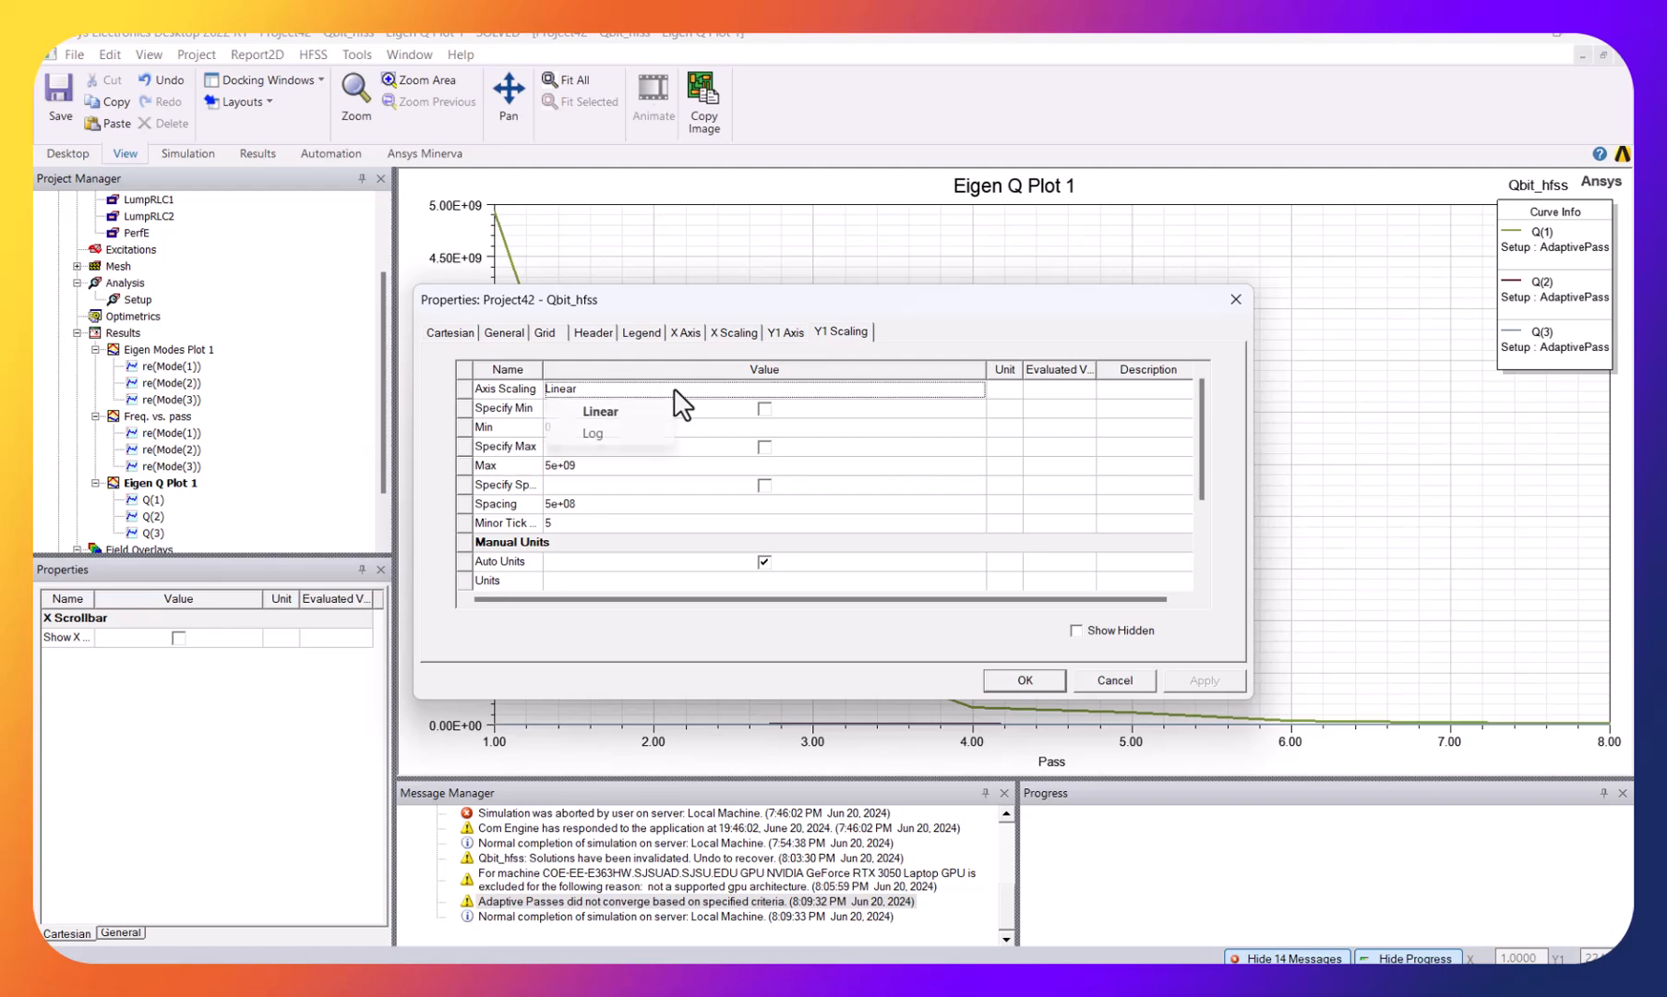
{"action": "left_click", "coordinate": [635, 433]}
{"action": "left_click", "coordinate": [1217, 678]}
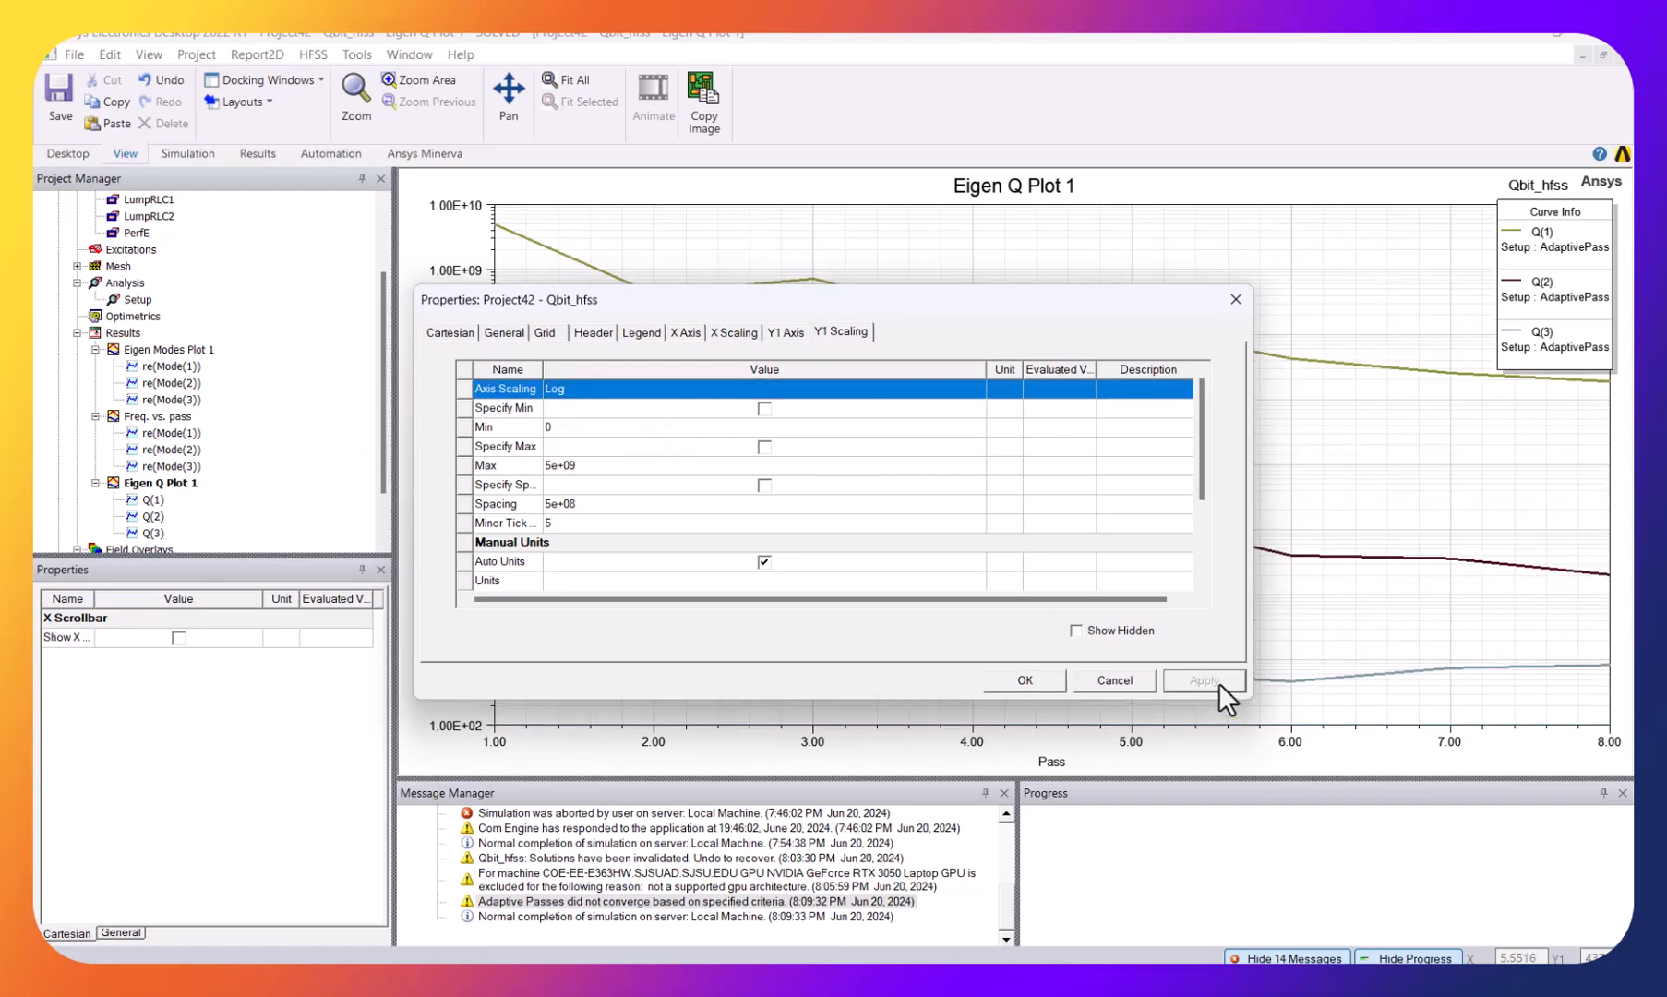
{"action": "left_click", "coordinate": [1019, 683]}
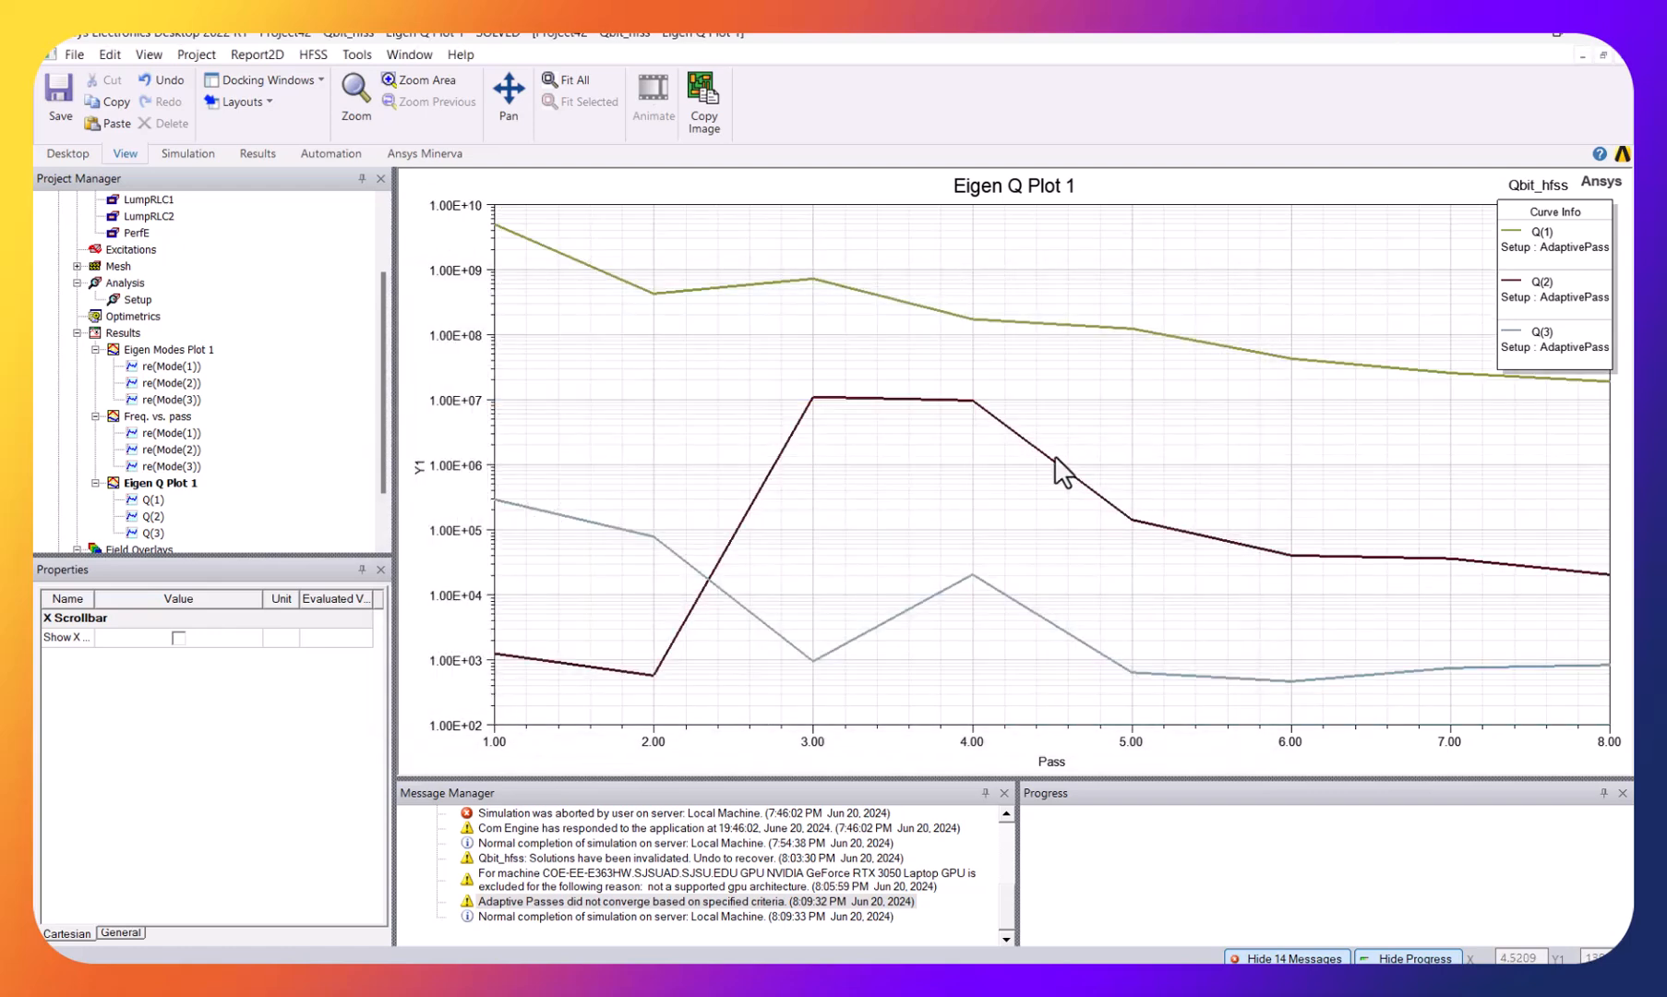
- Move the Curve Info legend near pass 3 in Eigen Q Plot 1 and select the Q(1) trace
{"action": "left_click", "coordinate": [1560, 237]}
{"action": "left_click_drag", "start_coordinate": [1568, 237], "coordinate": [844, 305]}
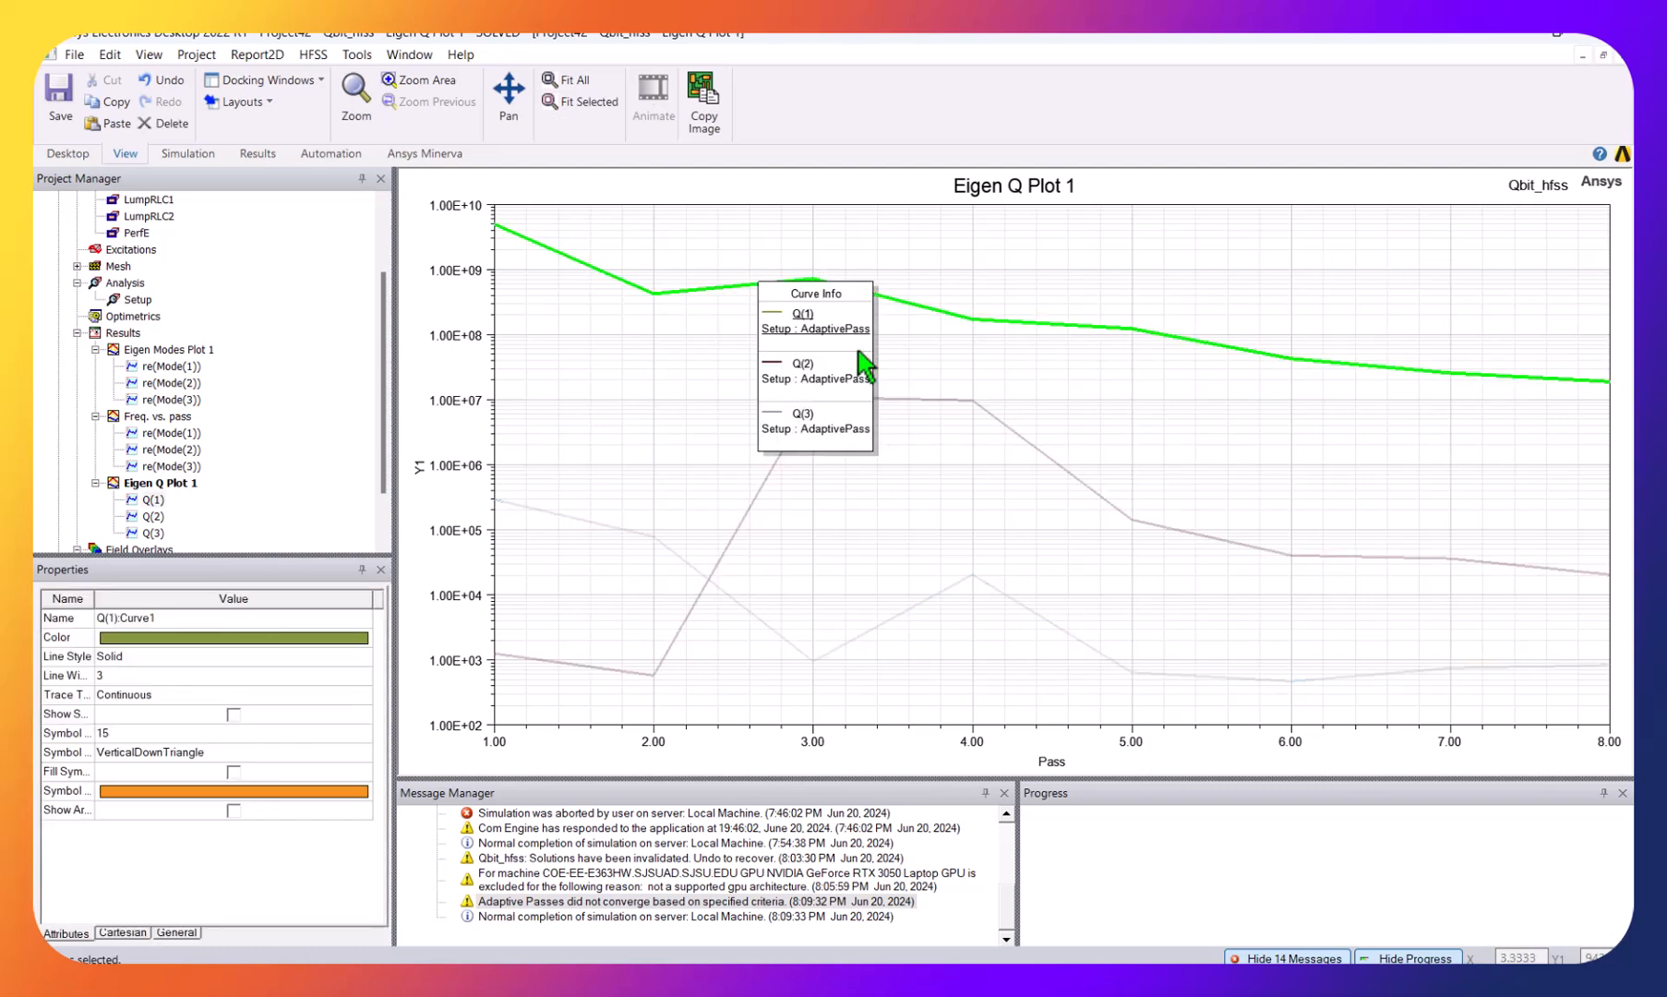
{"action": "left_click", "coordinate": [783, 325]}
- Add markers at pass 8 on the Q(1) and Q(2) curves in Eigen Q Plot 1
{"action": "right_click", "coordinate": [1405, 284]}
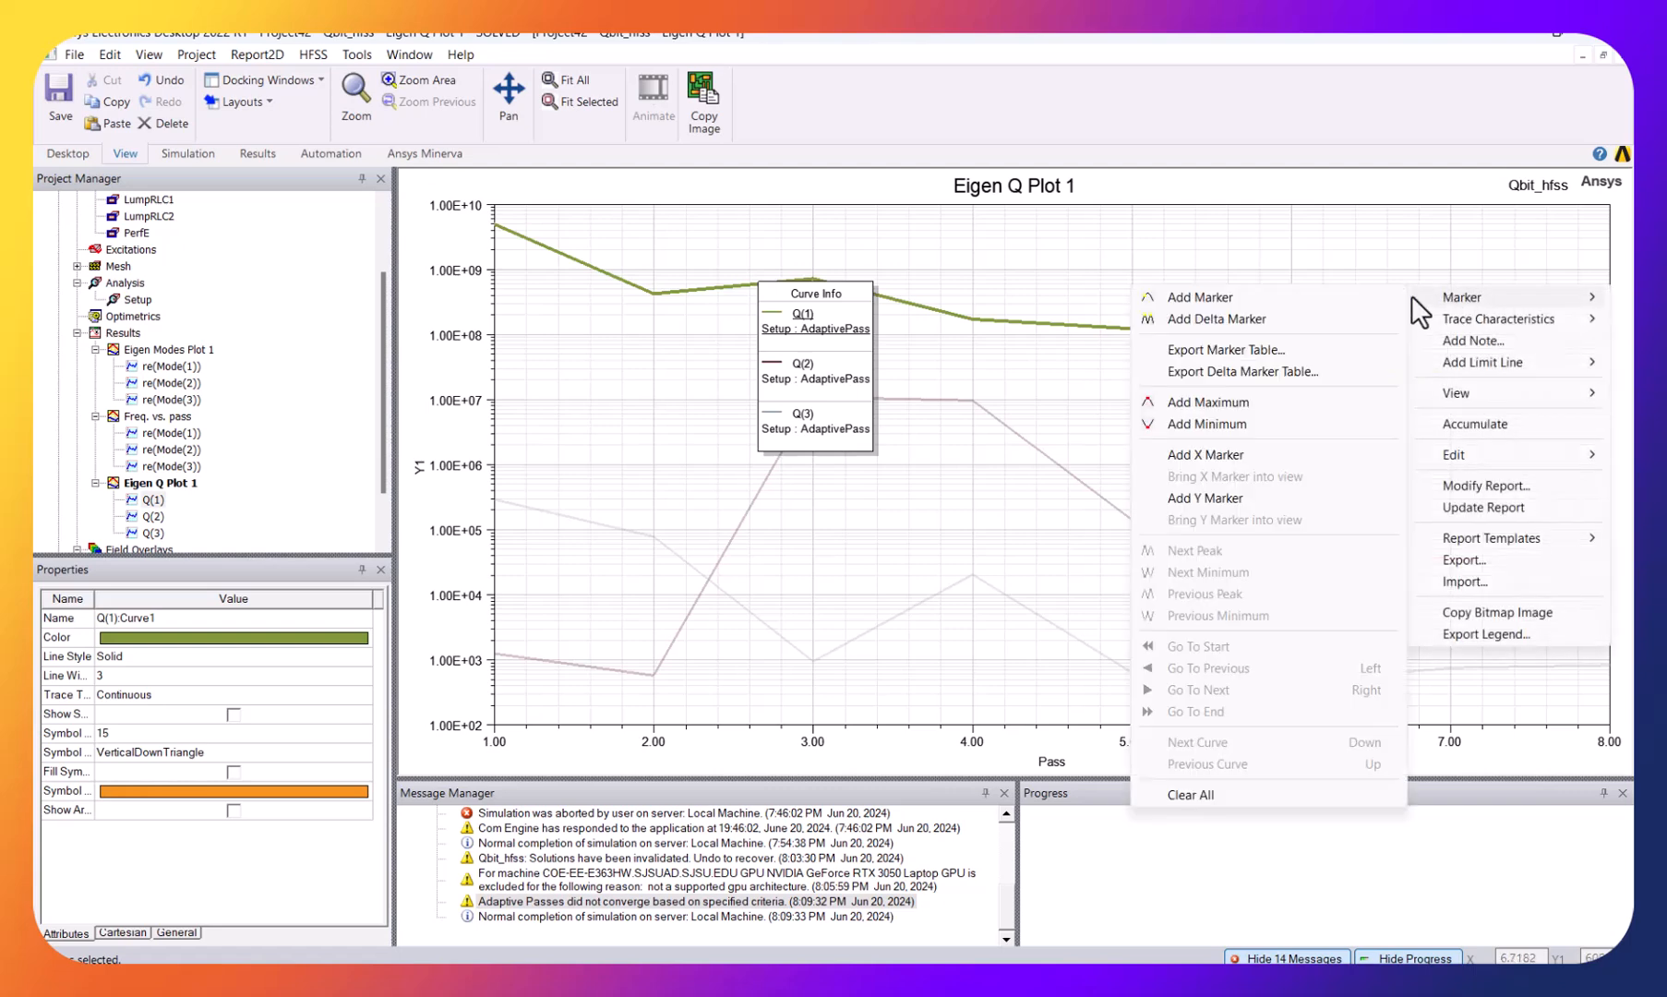
{"action": "left_click", "coordinate": [1374, 297]}
{"action": "left_click", "coordinate": [1604, 380]}
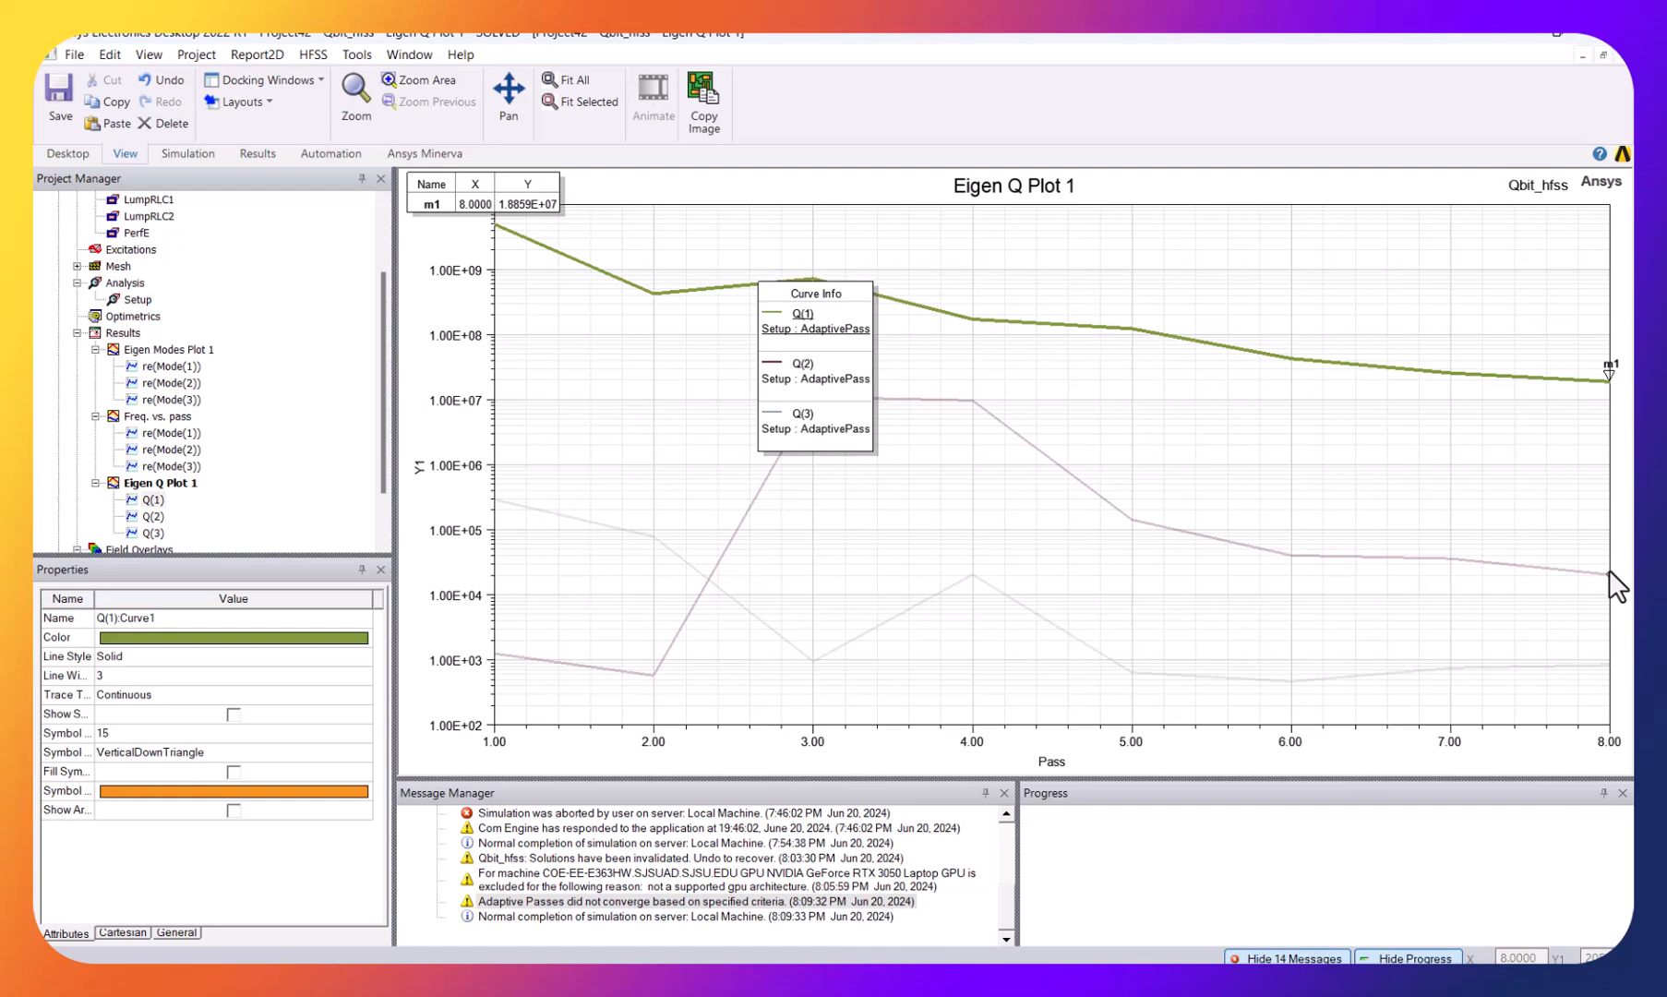
{"action": "left_click", "coordinate": [866, 377]}
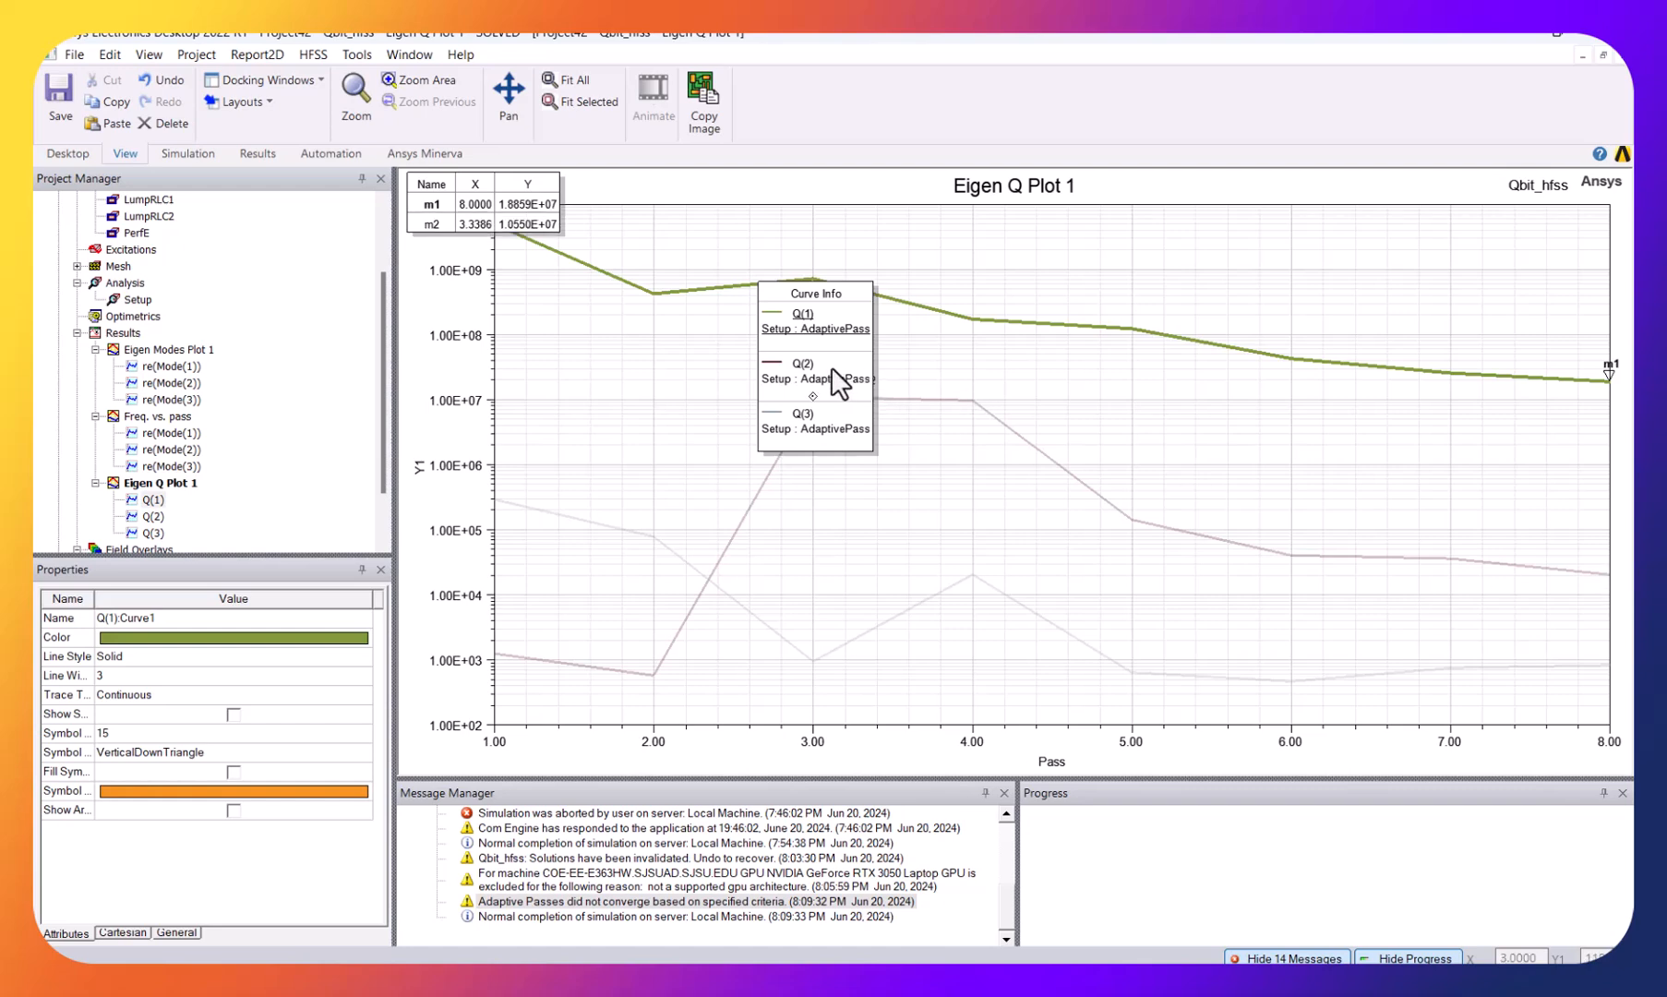
{"action": "left_click", "coordinate": [812, 393]}
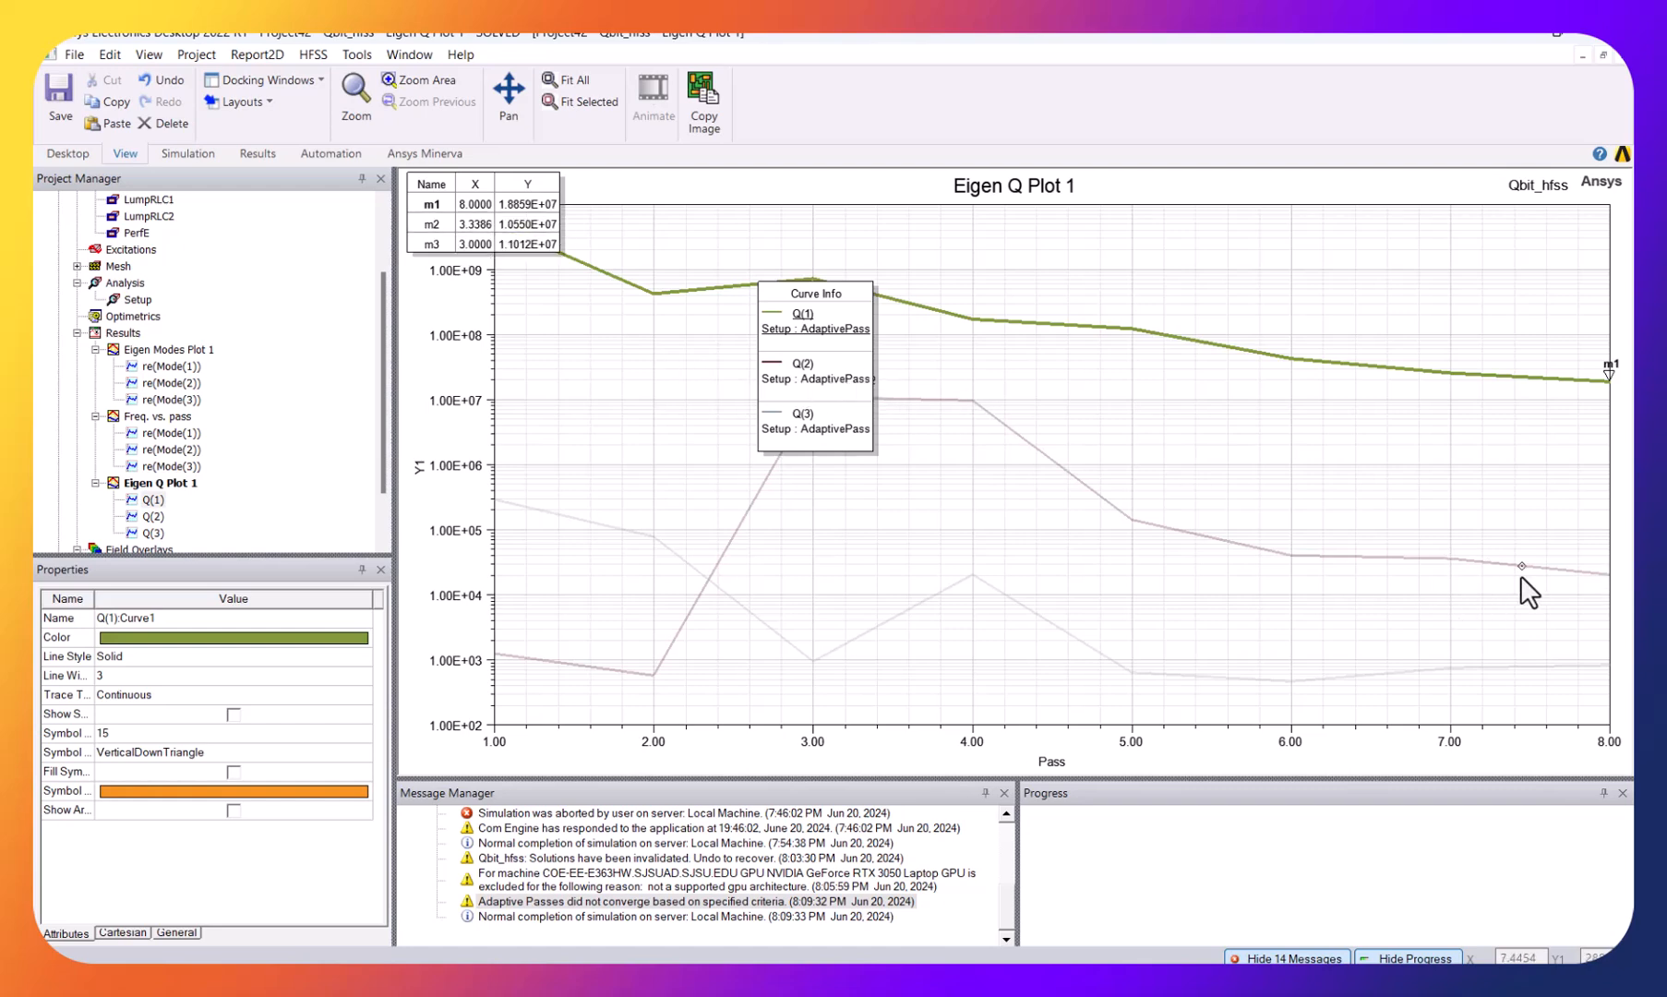
{"action": "left_click", "coordinate": [1584, 575]}
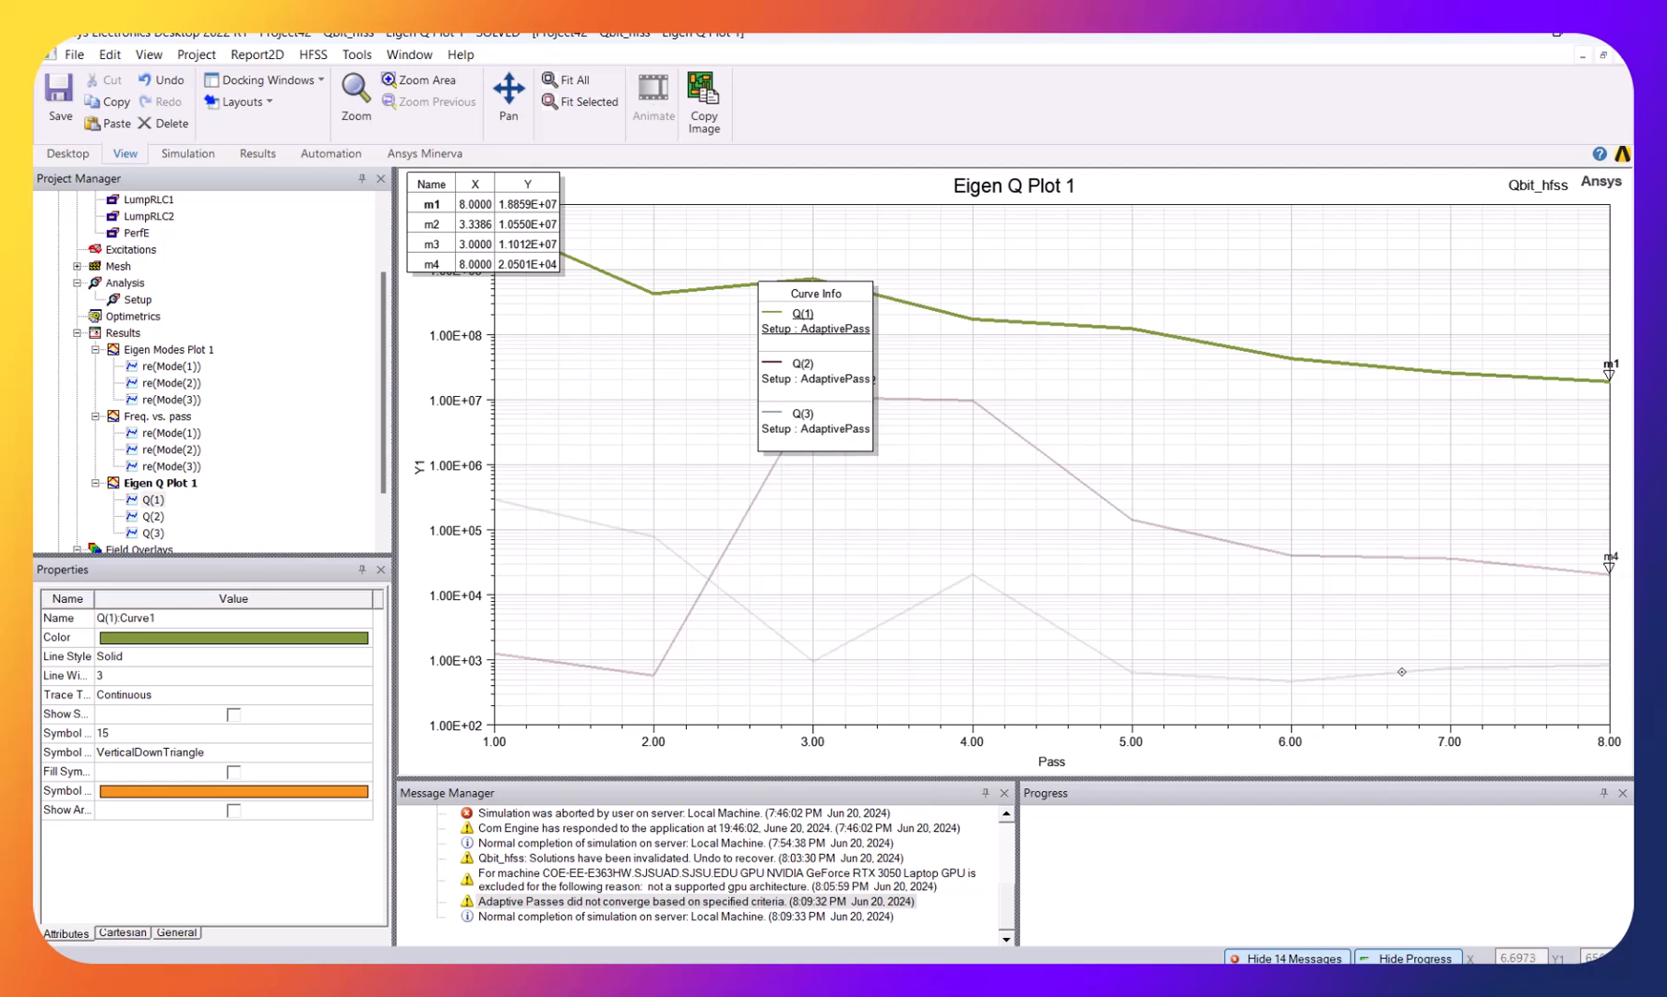
- Switch to the chip_v18 Jupyter notebook and rerun the cell defining the jj junction and the eig_qb.setup.junctions cell
{"action": "mouse_move", "coordinate": [662, 980]}
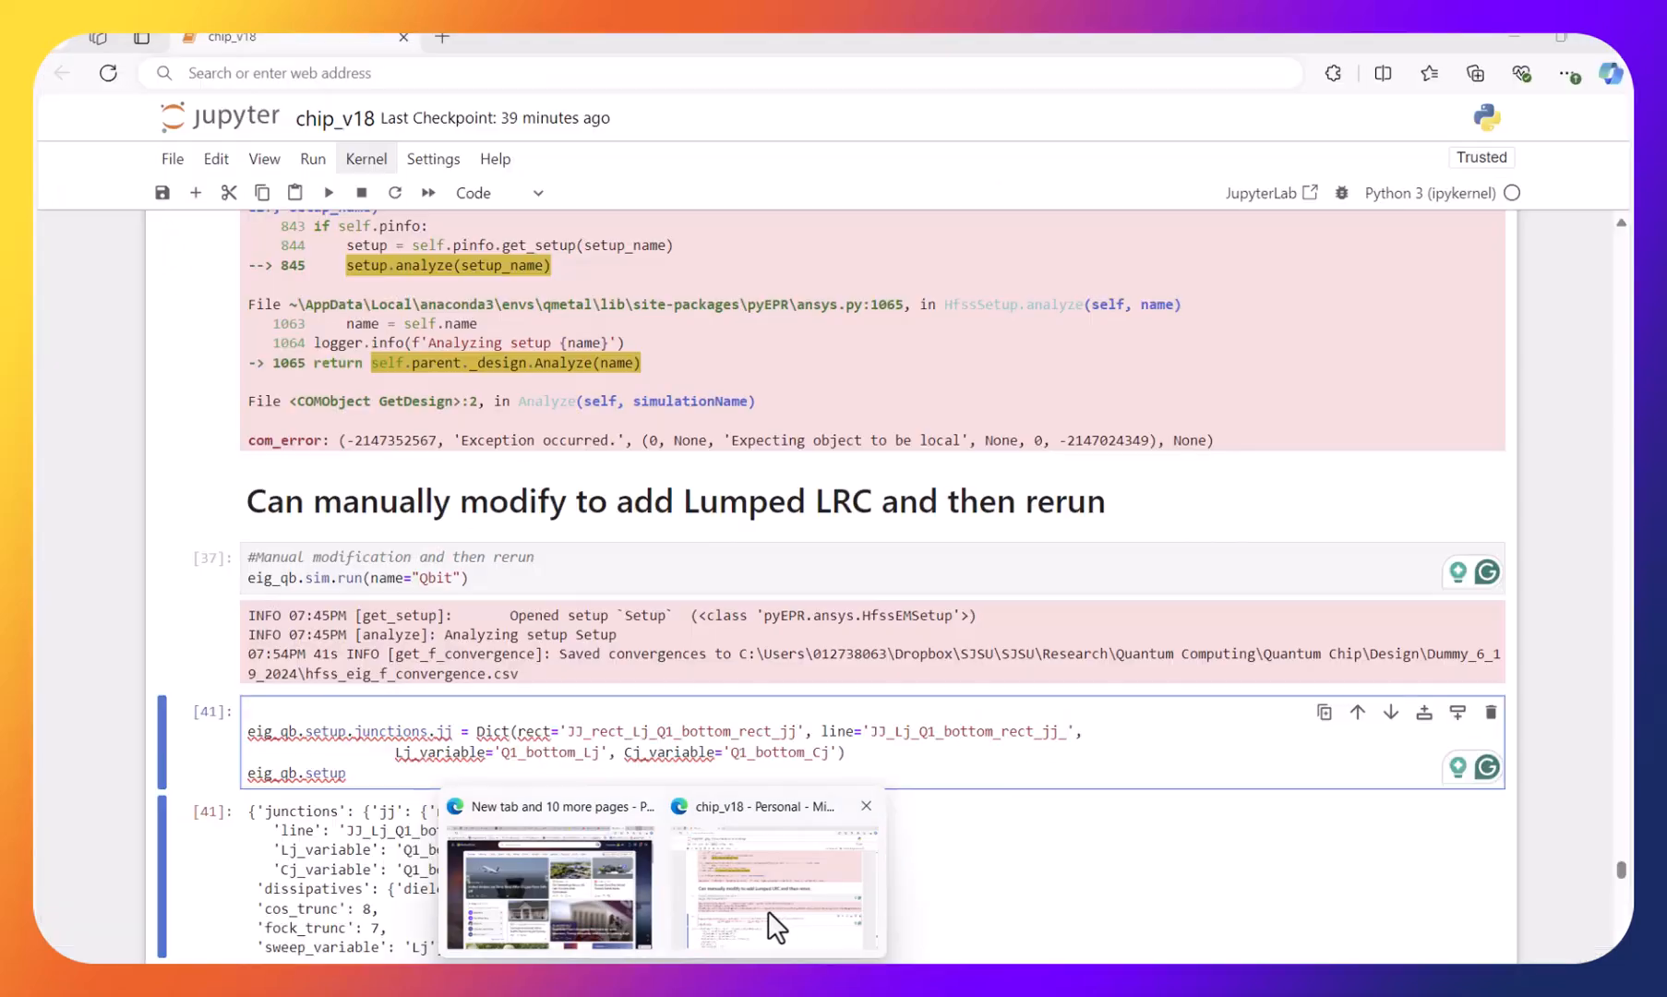
{"action": "left_click", "coordinate": [773, 895]}
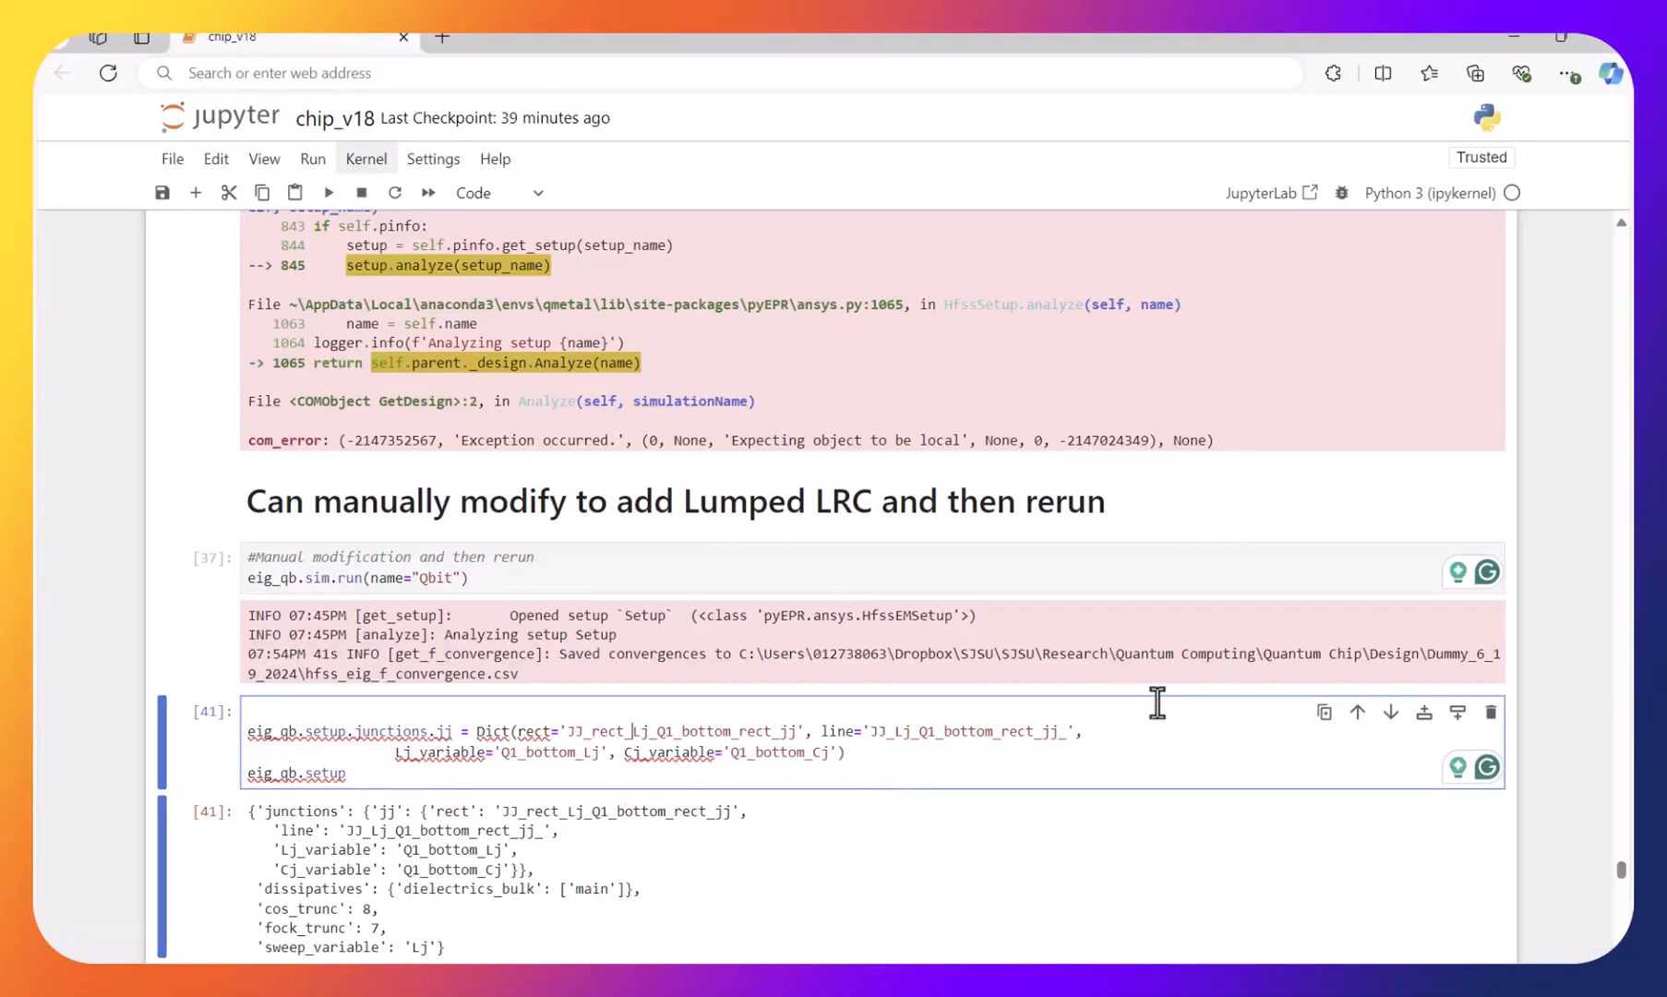
{"action": "scroll", "coordinate": [1127, 710], "scroll_direction": "down", "scroll_amount": 2}
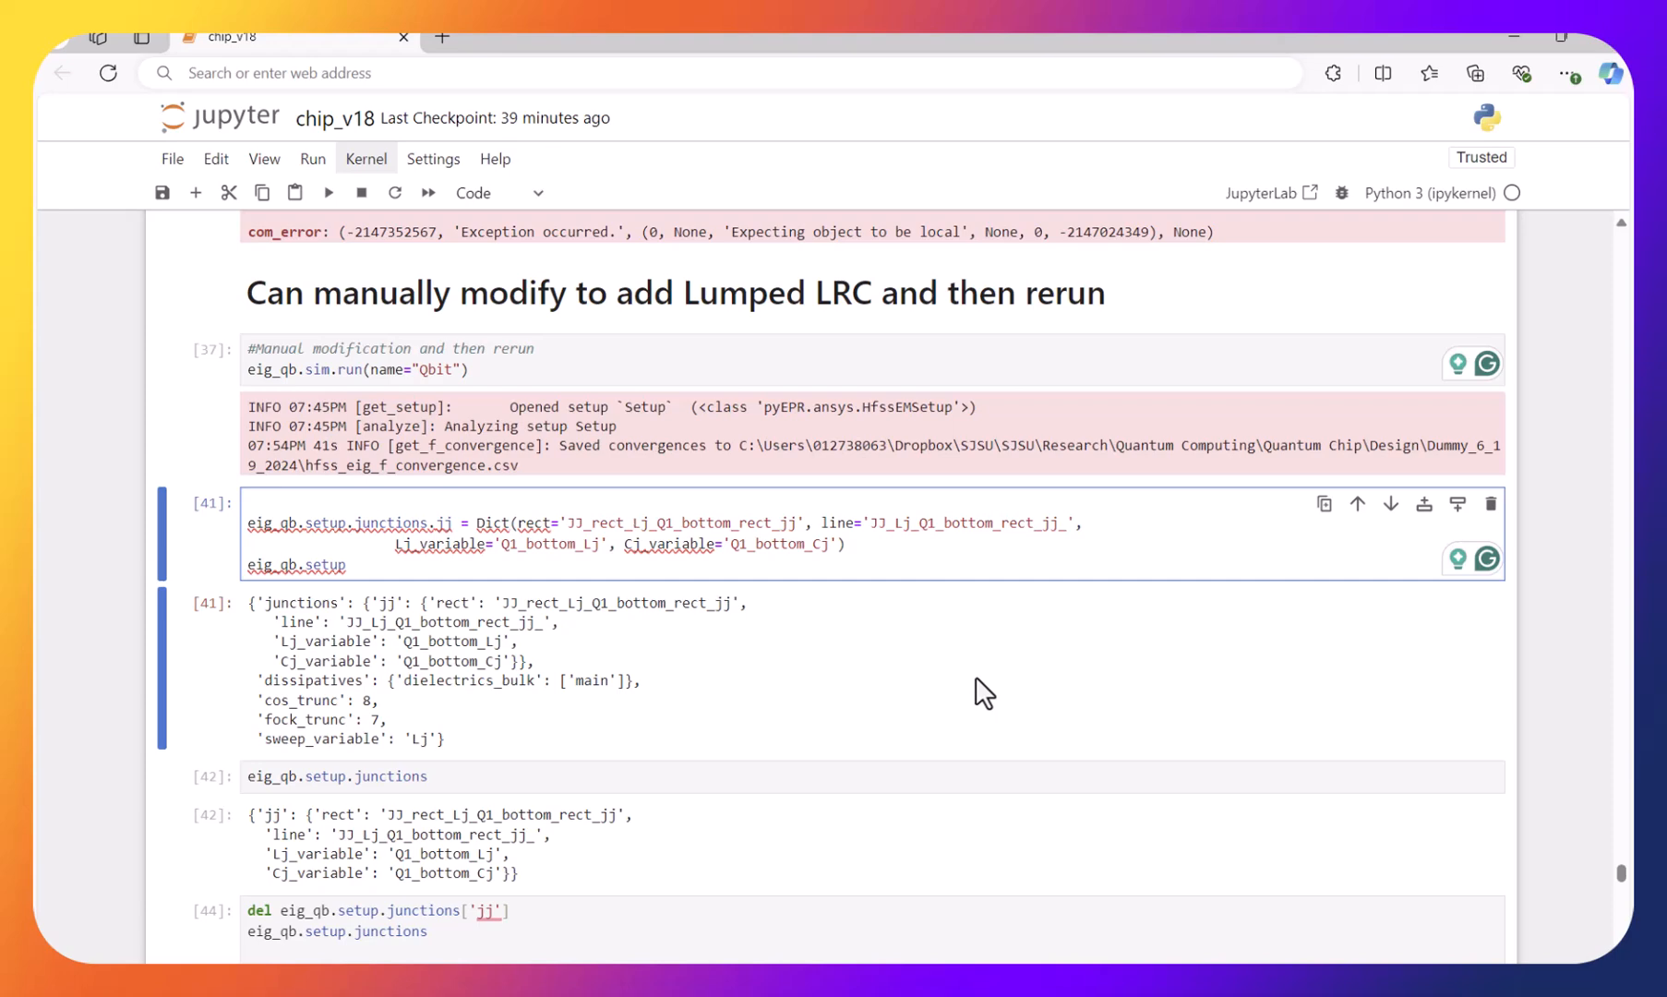
{"action": "left_click", "coordinate": [971, 554]}
{"action": "left_click", "coordinate": [794, 550]}
{"action": "key", "text": "shift+Return"}
{"action": "key", "text": "shift+Return"}
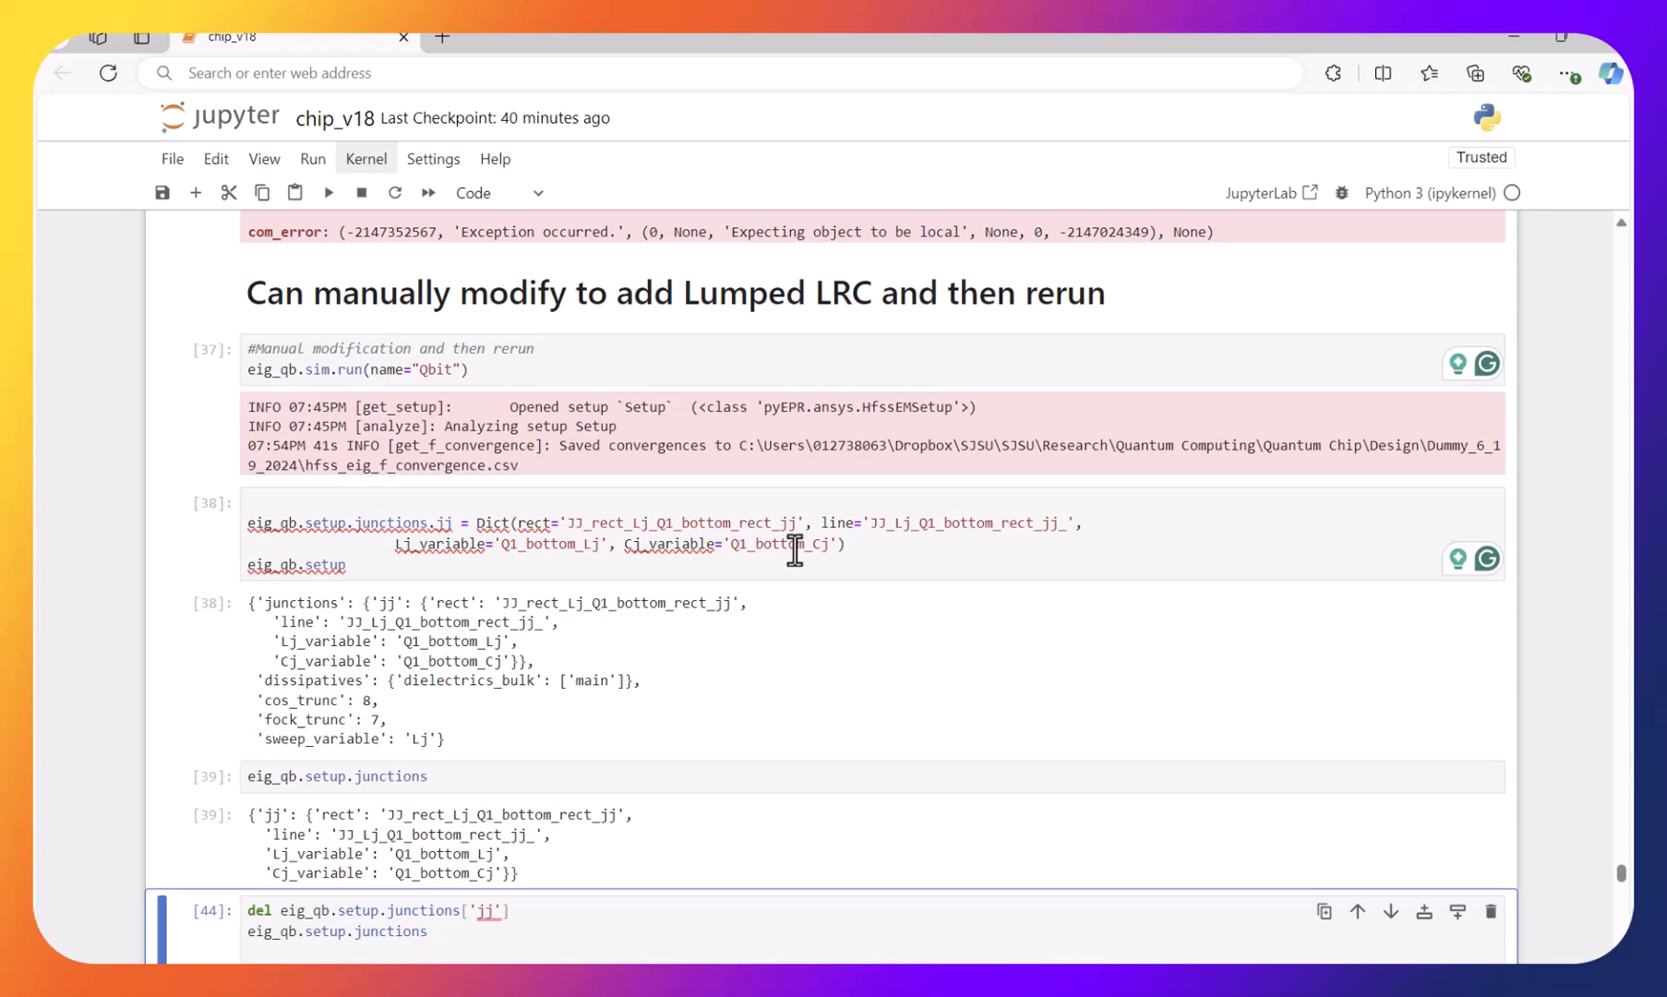
- Run the cell that deletes and redefines the jj junction, and start the EPR analysis with eig_qb.run_epr(no_junctions=False)
{"action": "scroll", "coordinate": [701, 532], "scroll_direction": "down", "scroll_amount": 2}
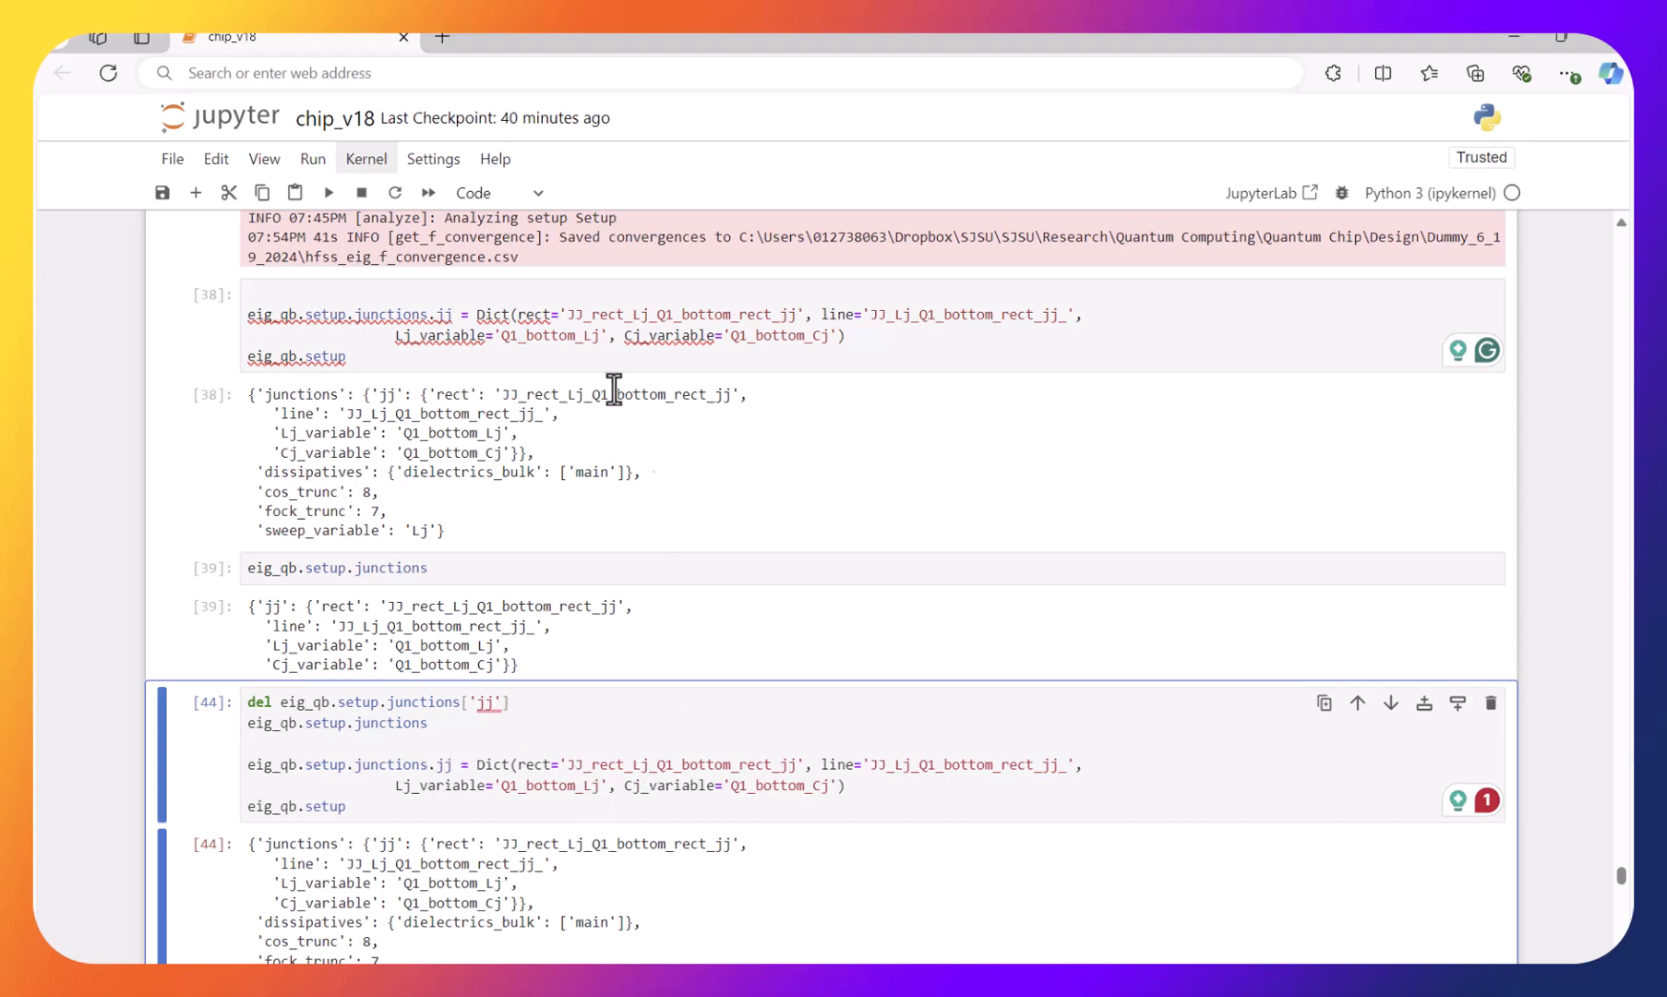
{"action": "left_click", "coordinate": [763, 735]}
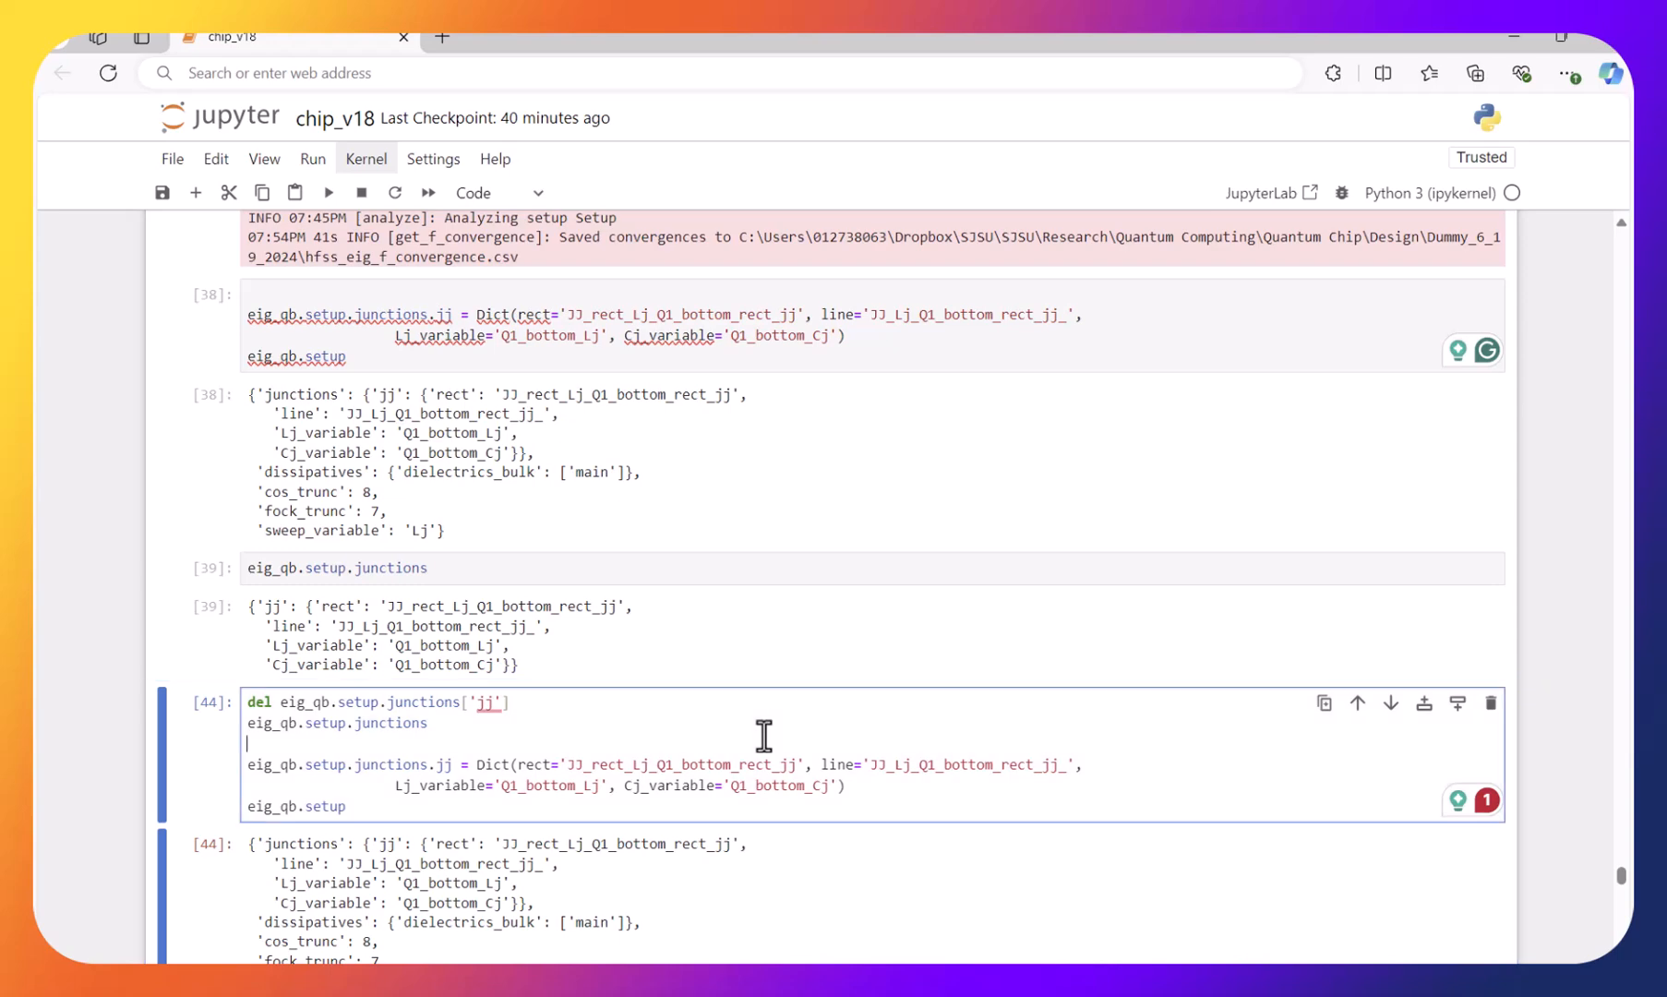
{"action": "key", "text": "shift+Return"}
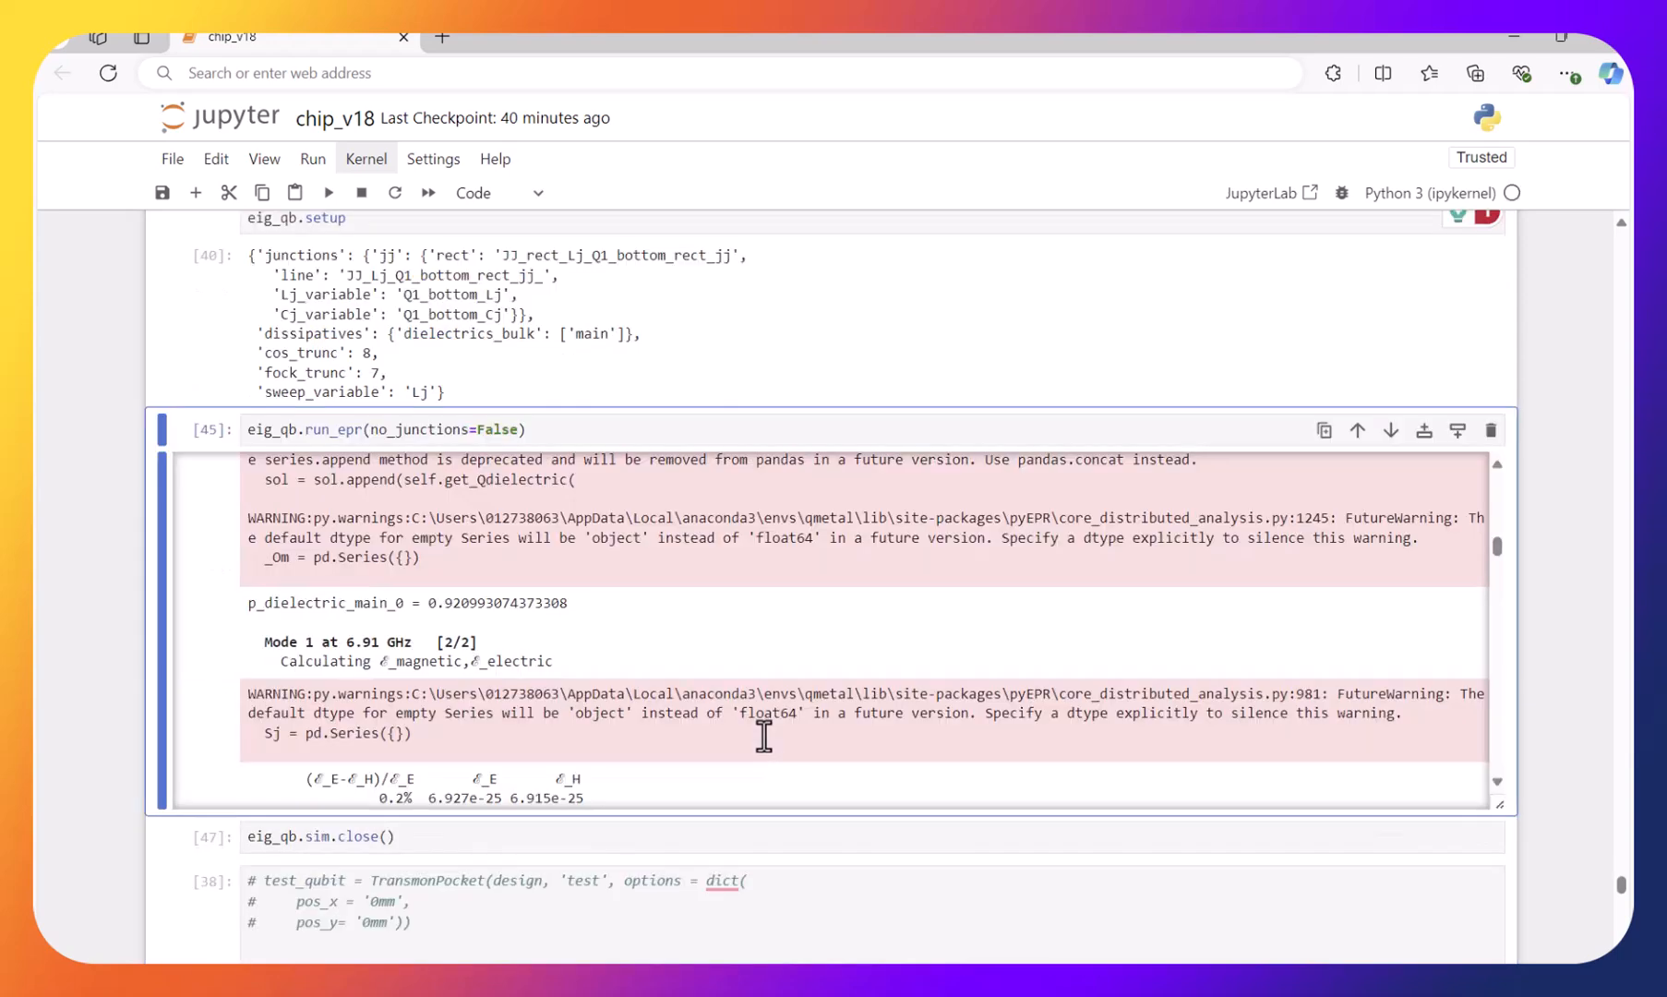
{"action": "key", "text": "shift+Return"}
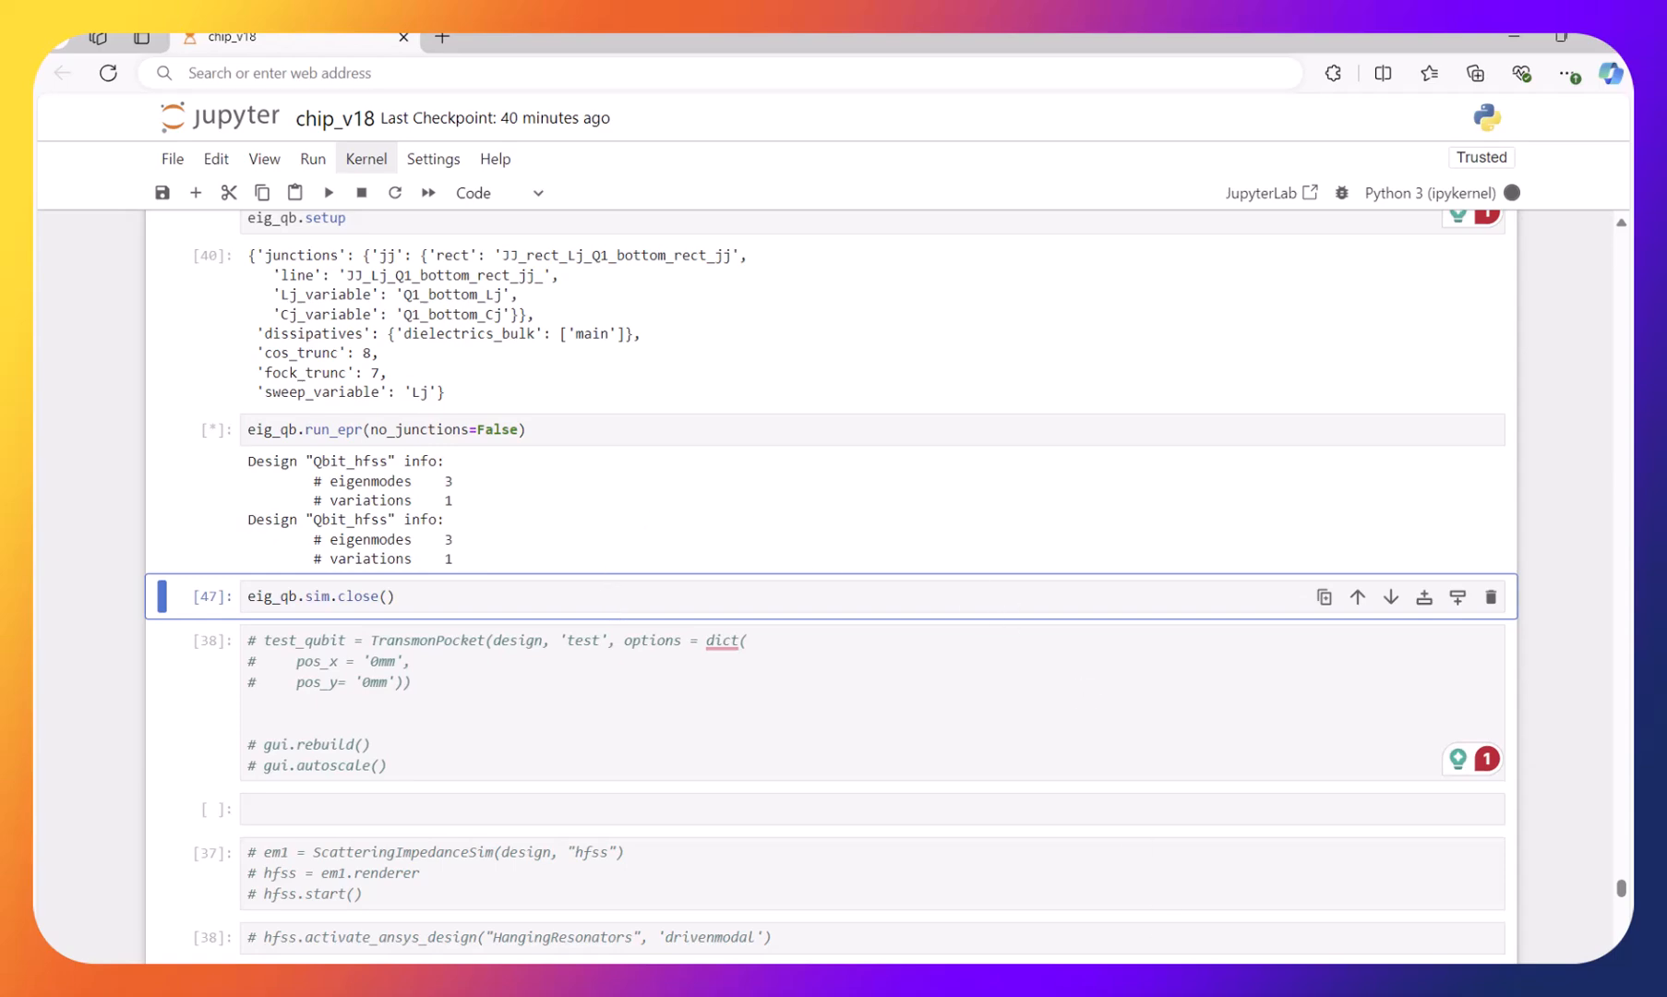
- Check the analysis progress in Ansys HFSS, return to the chip_v18 notebook and highlight the cos_trunc setting in the setup output
{"action": "left_click", "coordinate": [1166, 980]}
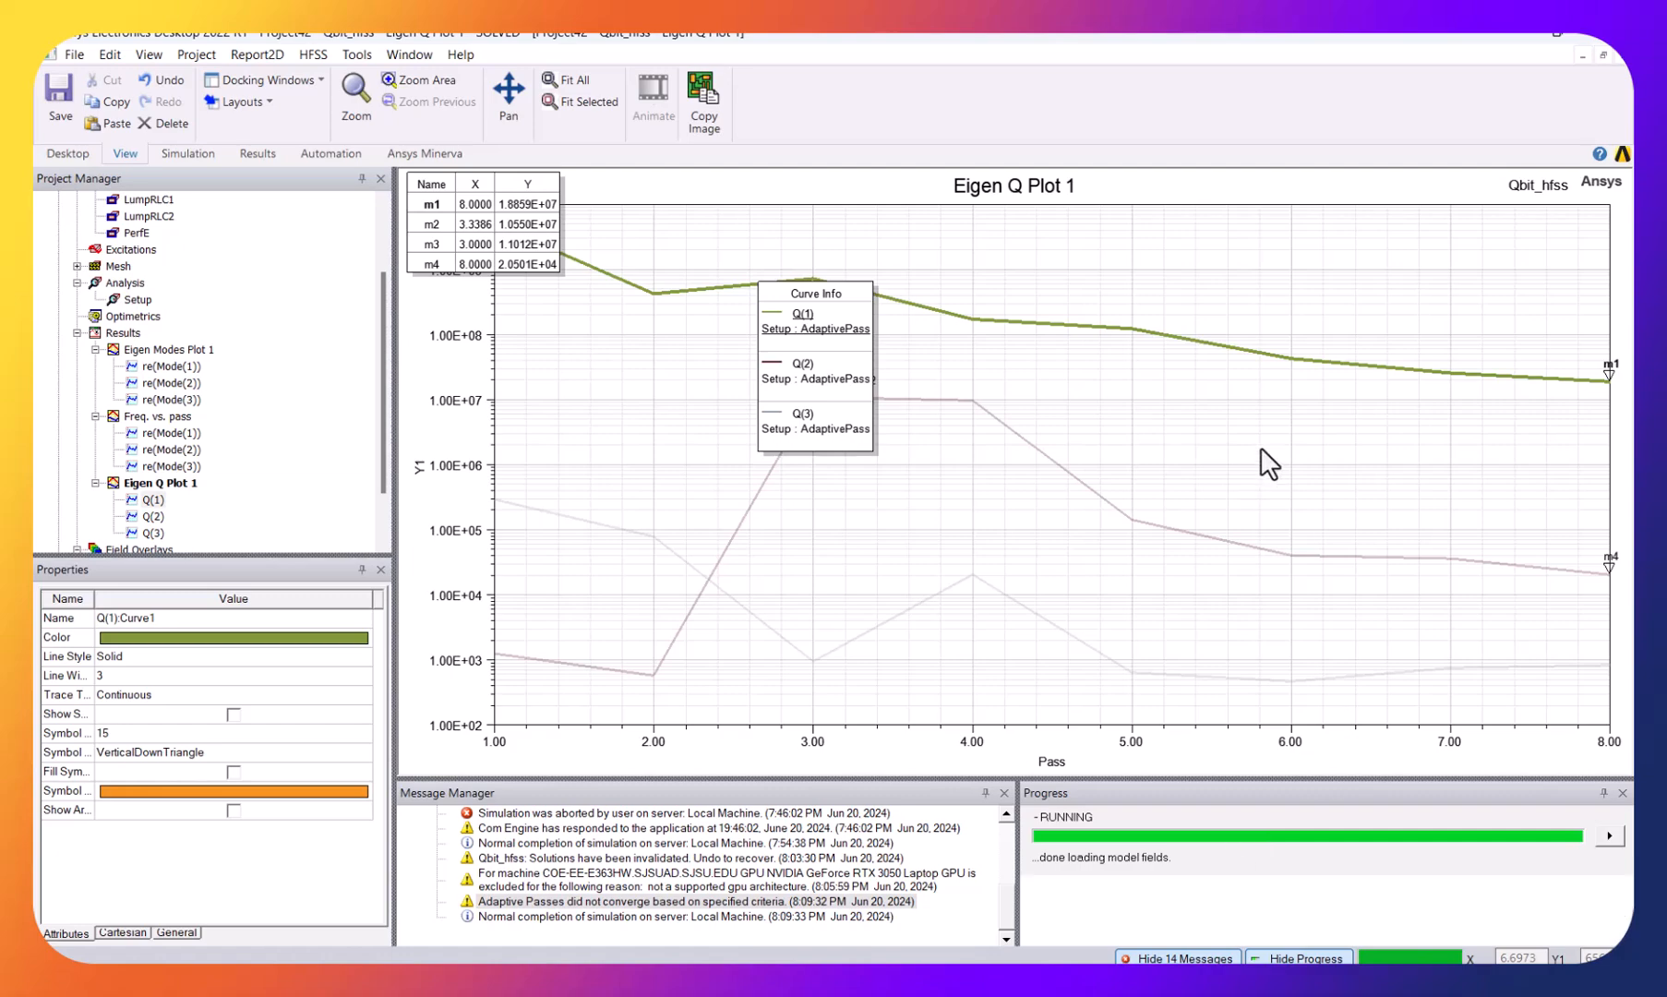
{"action": "left_click", "coordinate": [1504, 35]}
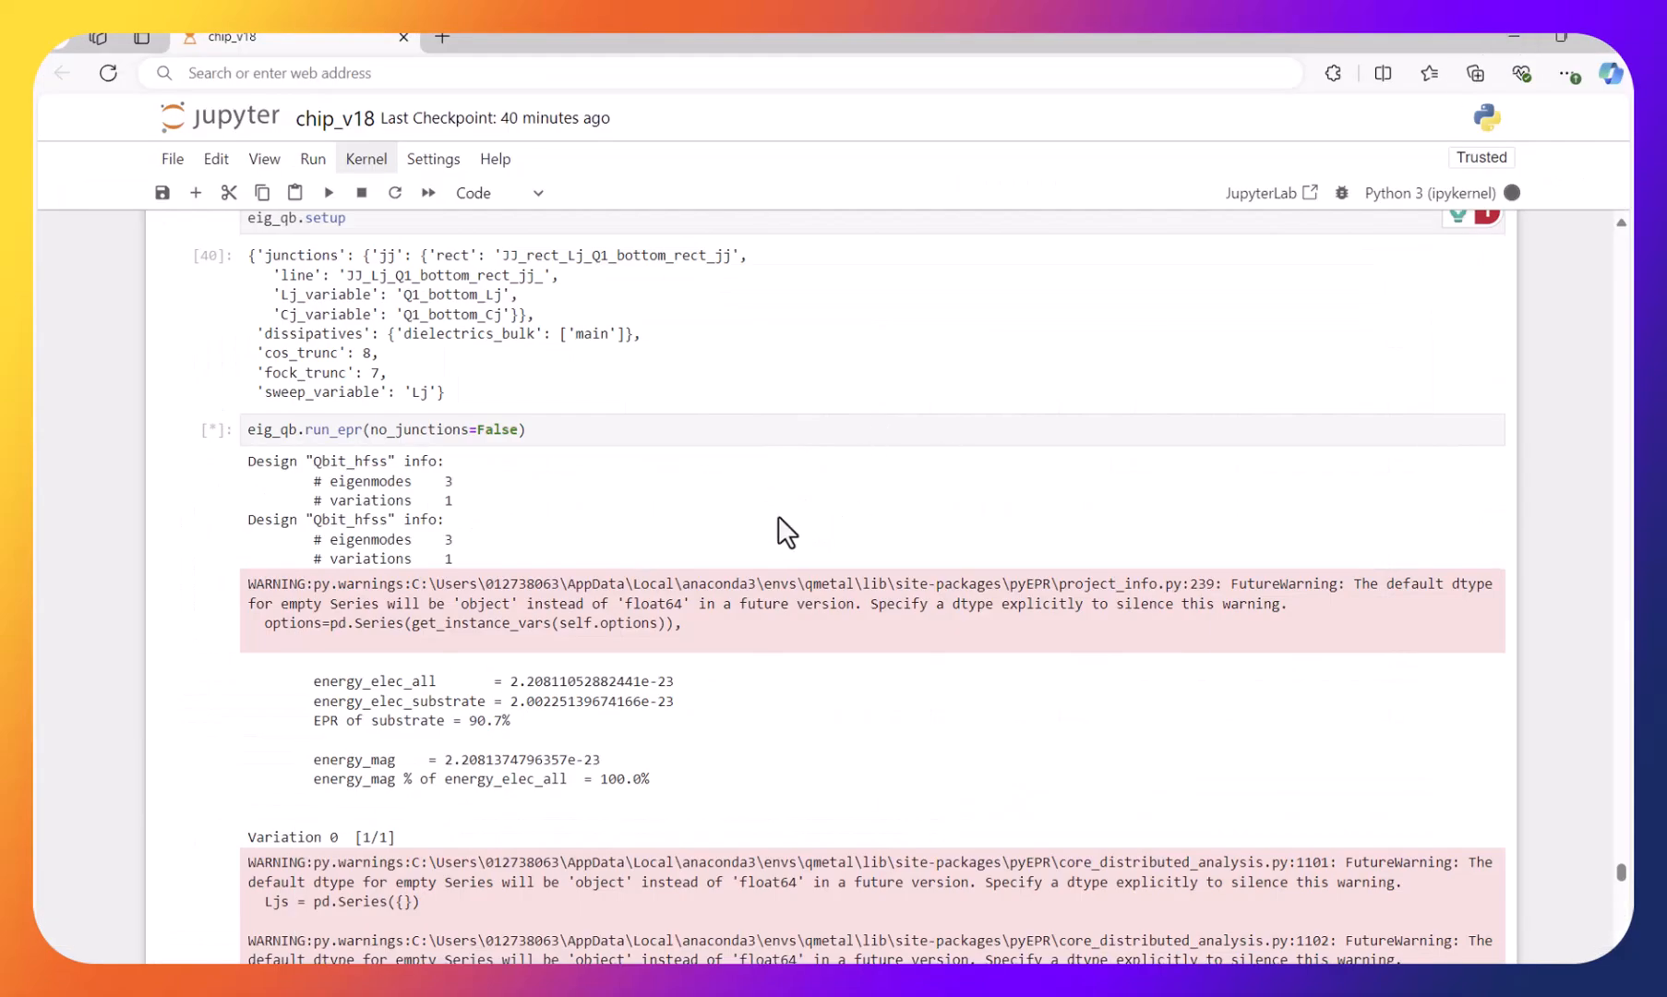
{"action": "left_click_drag", "start_coordinate": [265, 352], "coordinate": [372, 352]}
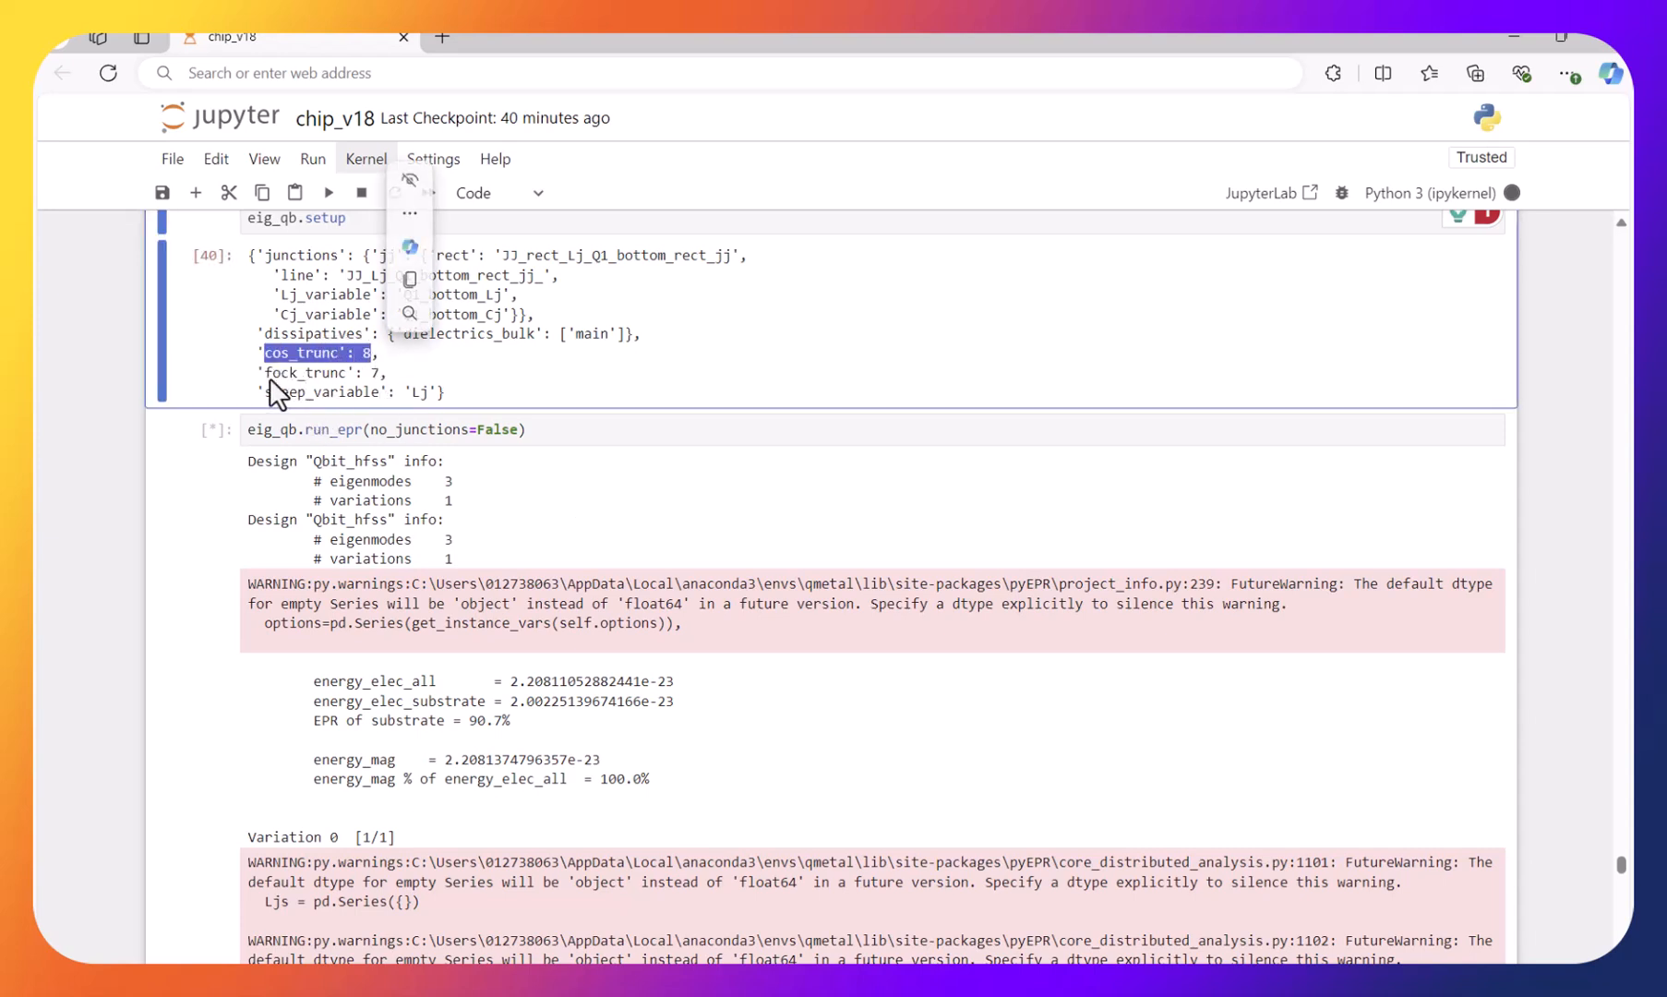
- Review the truncation settings in the setup output and highlight the eigenmode count at the start of the eig_qb.run_epr output
{"action": "left_click", "coordinate": [286, 374]}
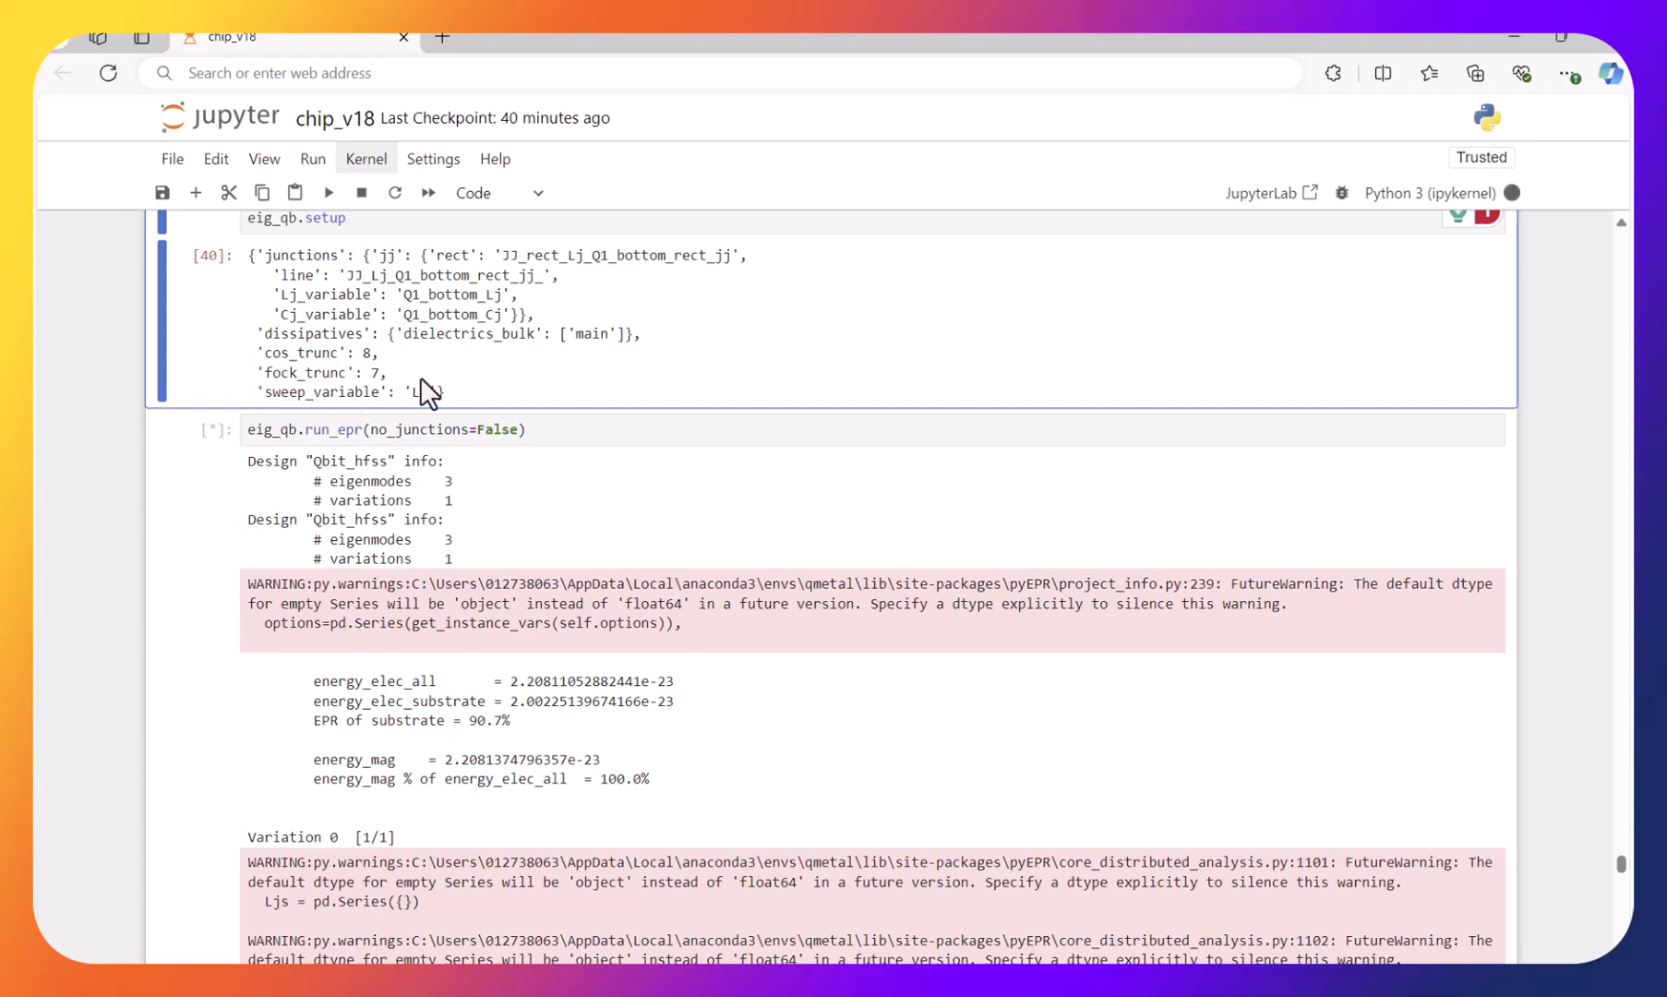
{"action": "scroll", "coordinate": [925, 537], "scroll_direction": "down", "scroll_amount": 2}
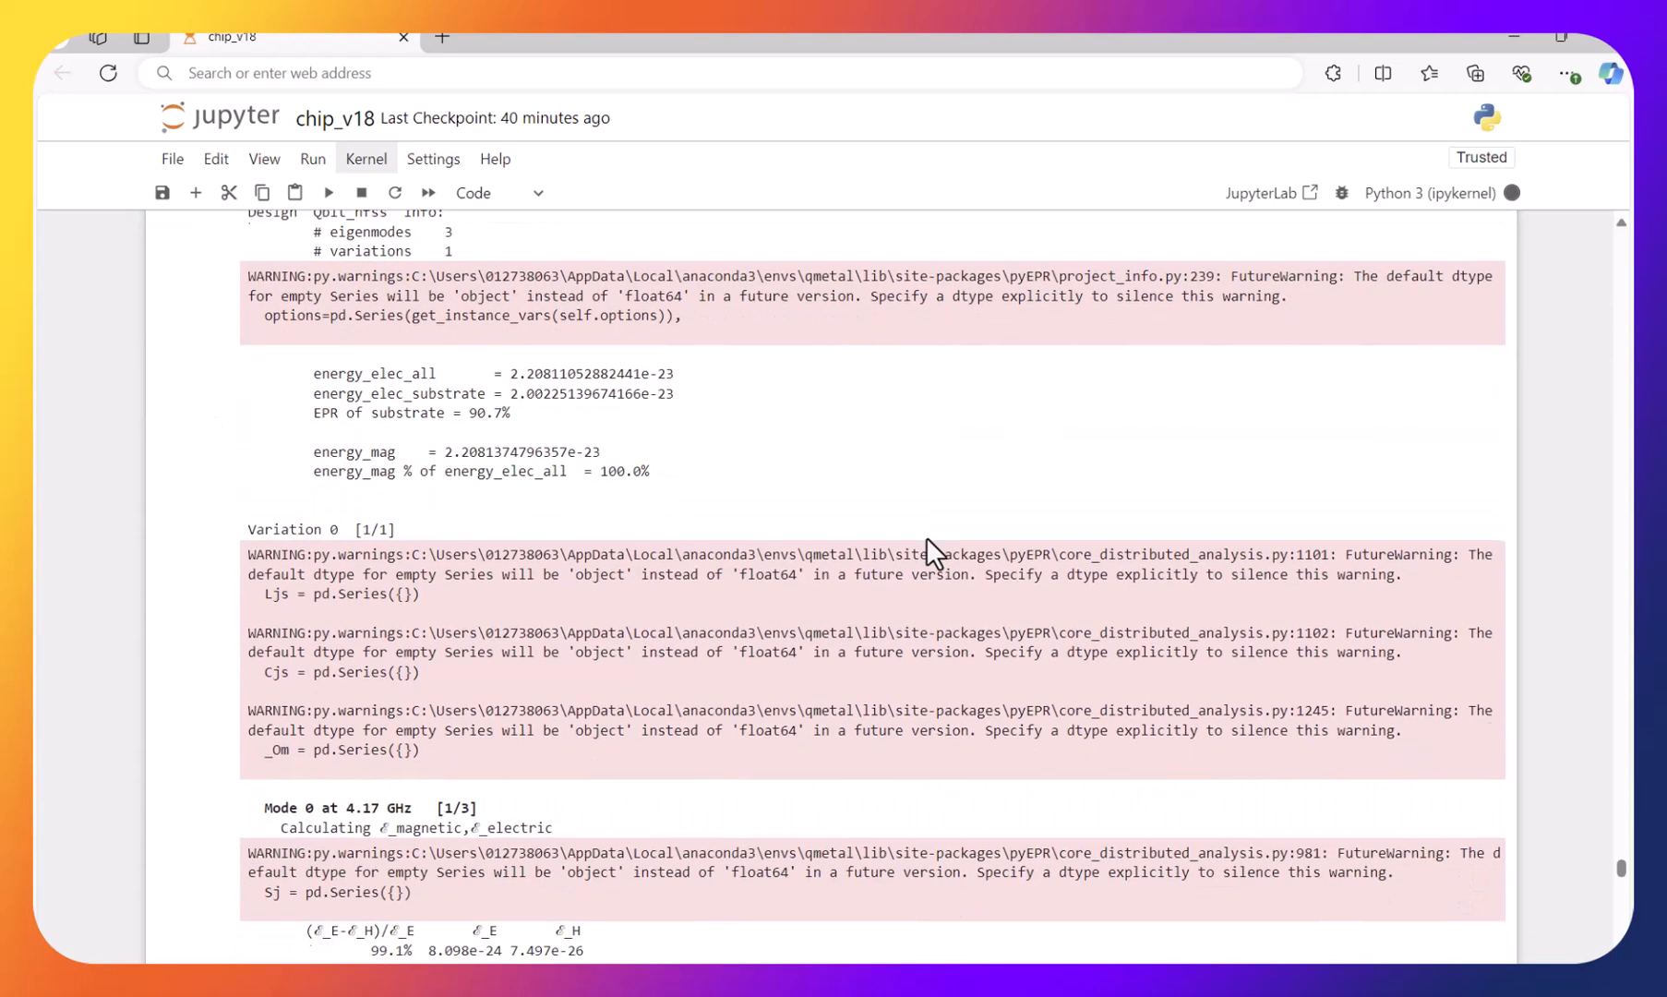
{"action": "scroll", "coordinate": [970, 398], "scroll_direction": "up", "scroll_amount": 4}
{"action": "scroll", "coordinate": [975, 416], "scroll_direction": "down", "scroll_amount": 2}
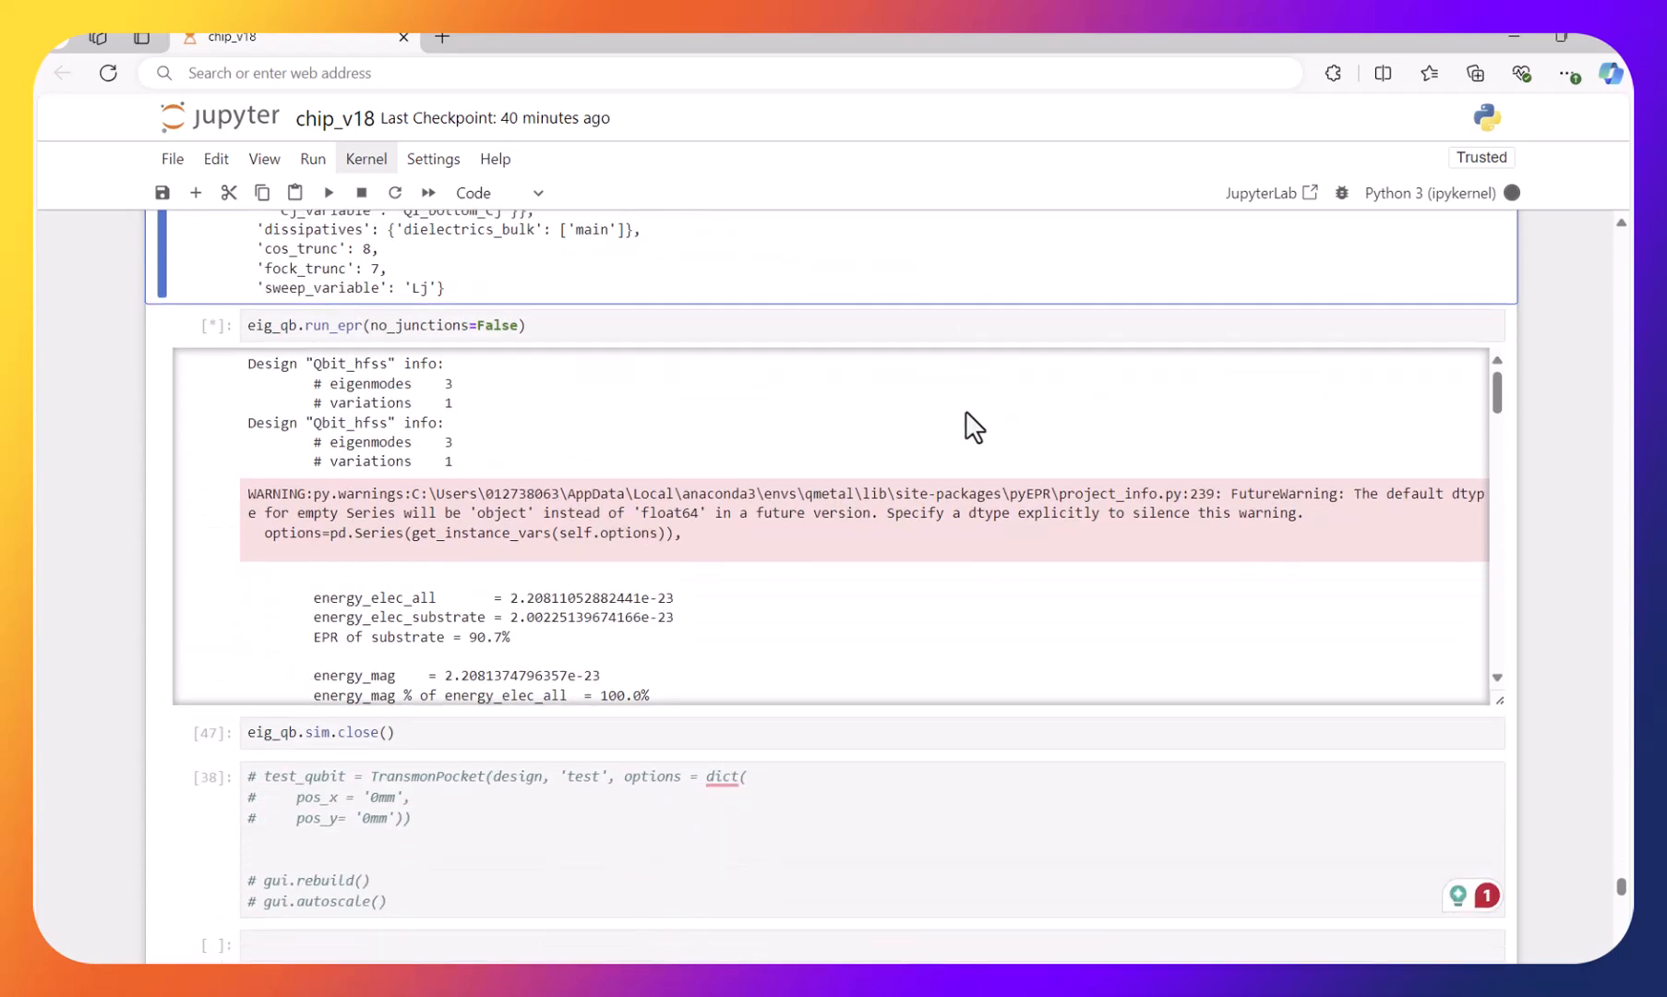
{"action": "scroll", "coordinate": [738, 498], "scroll_direction": "down", "scroll_amount": 1}
{"action": "scroll", "coordinate": [600, 501], "scroll_direction": "up", "scroll_amount": 1}
{"action": "left_click", "coordinate": [447, 388]}
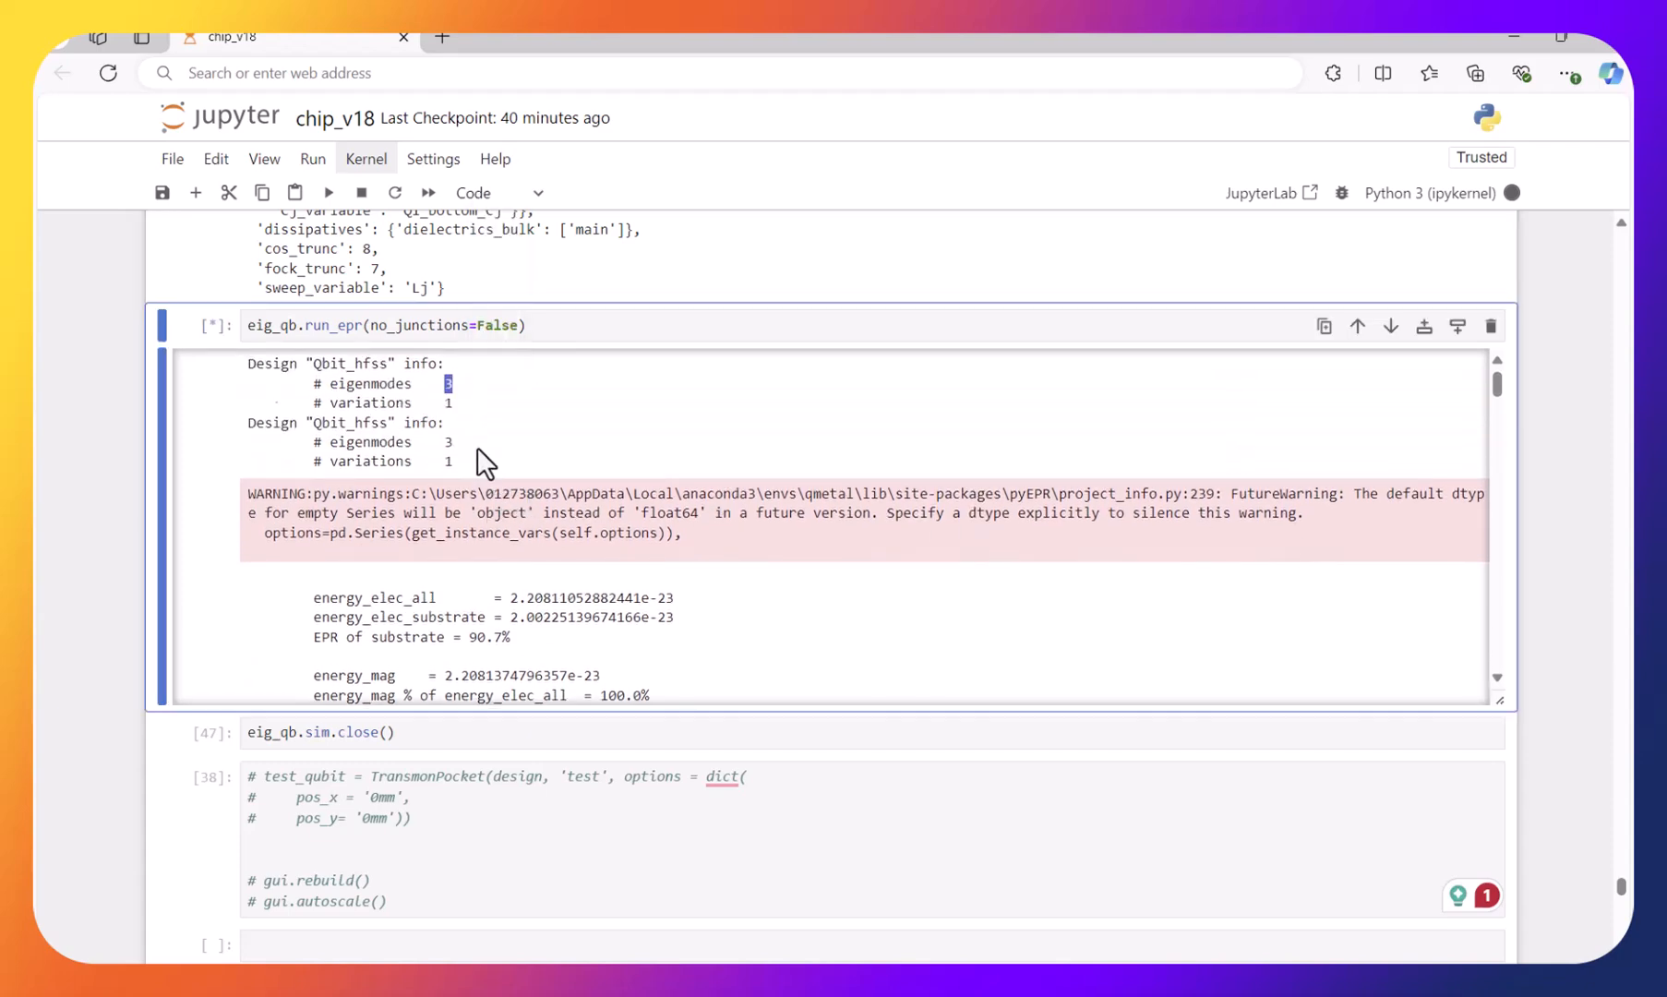
- Read through the eig_qb.run_epr output down to the normalized participation matrix and the Chi matrices
{"action": "scroll", "coordinate": [479, 459], "scroll_direction": "down", "scroll_amount": 2}
{"action": "scroll", "coordinate": [478, 452], "scroll_direction": "down", "scroll_amount": 4}
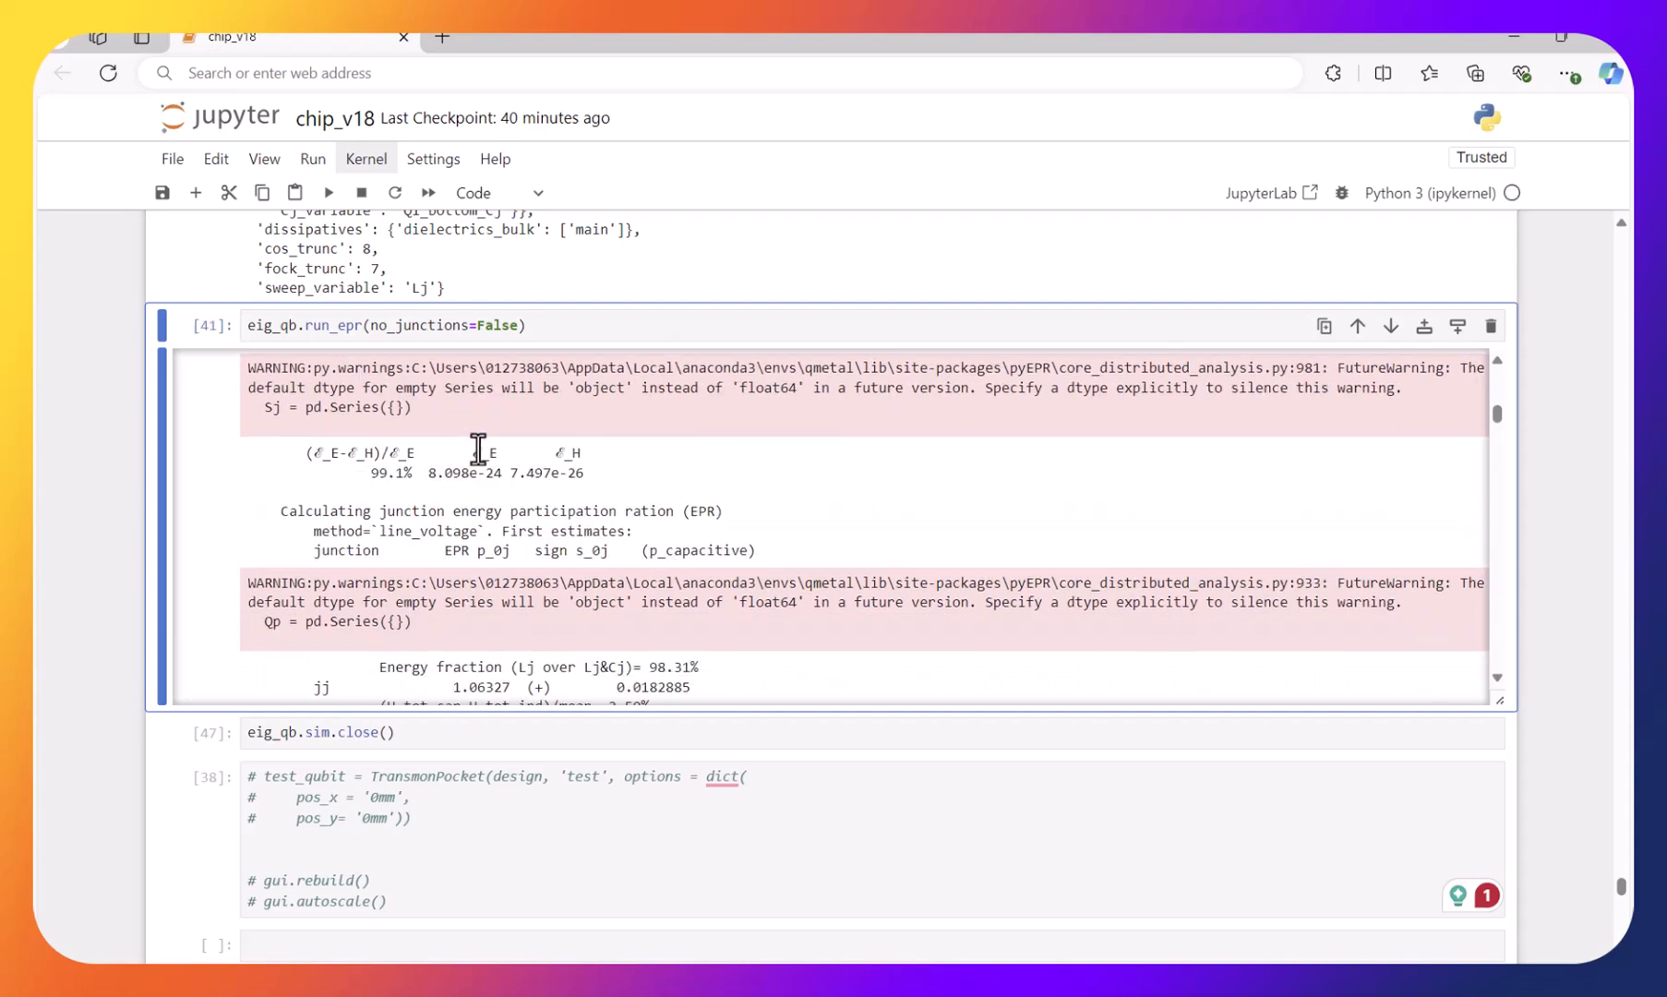
{"action": "scroll", "coordinate": [478, 449], "scroll_direction": "down", "scroll_amount": 5}
{"action": "scroll", "coordinate": [477, 448], "scroll_direction": "down", "scroll_amount": 5}
{"action": "scroll", "coordinate": [477, 448], "scroll_direction": "down", "scroll_amount": 6}
{"action": "scroll", "coordinate": [478, 449], "scroll_direction": "down", "scroll_amount": 4}
{"action": "scroll", "coordinate": [478, 450], "scroll_direction": "down", "scroll_amount": 3}
{"action": "scroll", "coordinate": [477, 449], "scroll_direction": "up", "scroll_amount": 3}
{"action": "scroll", "coordinate": [477, 449], "scroll_direction": "down", "scroll_amount": 3}
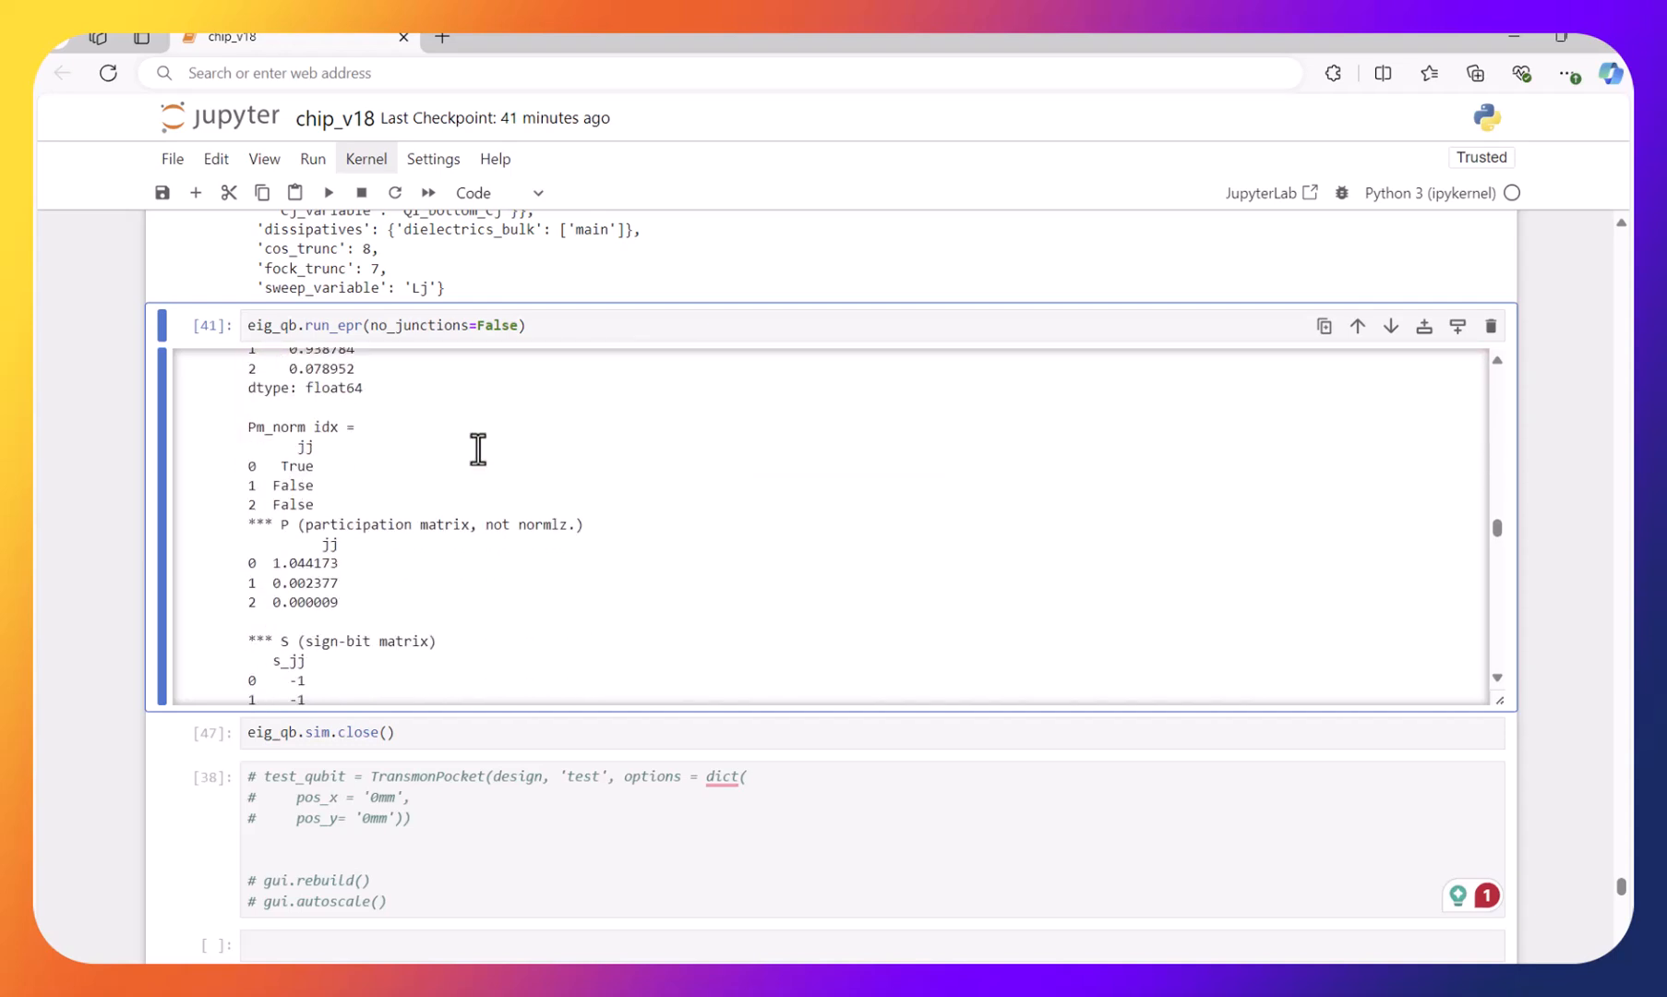
{"action": "scroll", "coordinate": [477, 450], "scroll_direction": "down", "scroll_amount": 5}
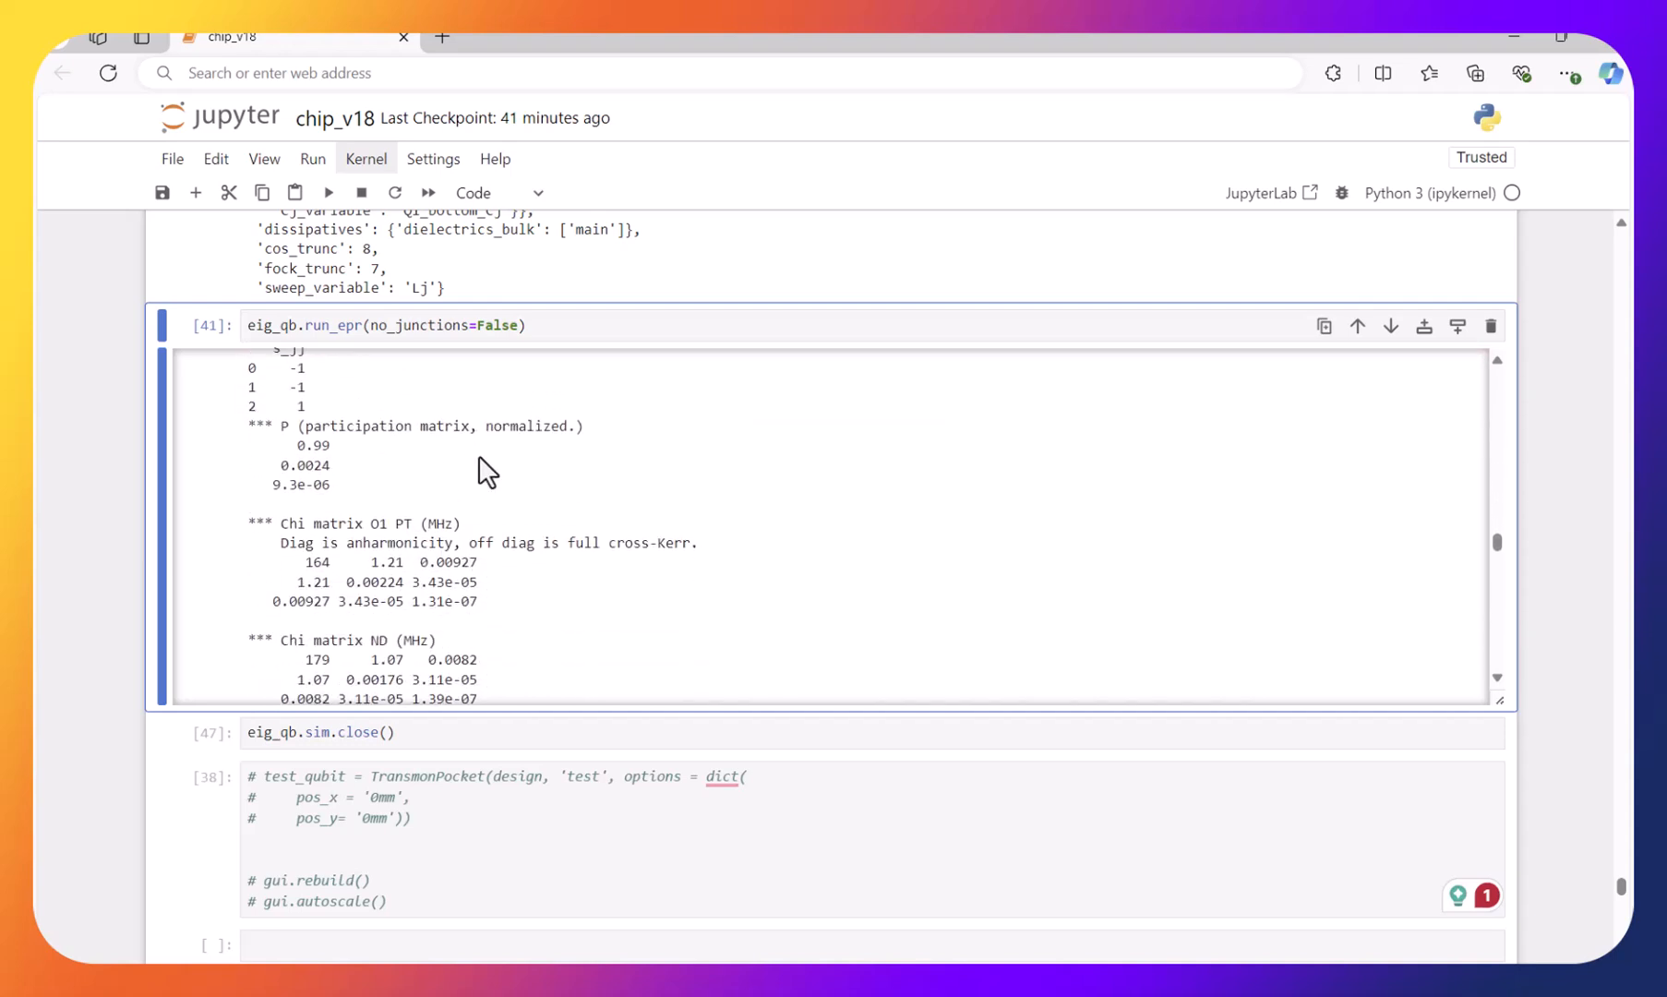
{"action": "scroll", "coordinate": [413, 609], "scroll_direction": "down", "scroll_amount": 3}
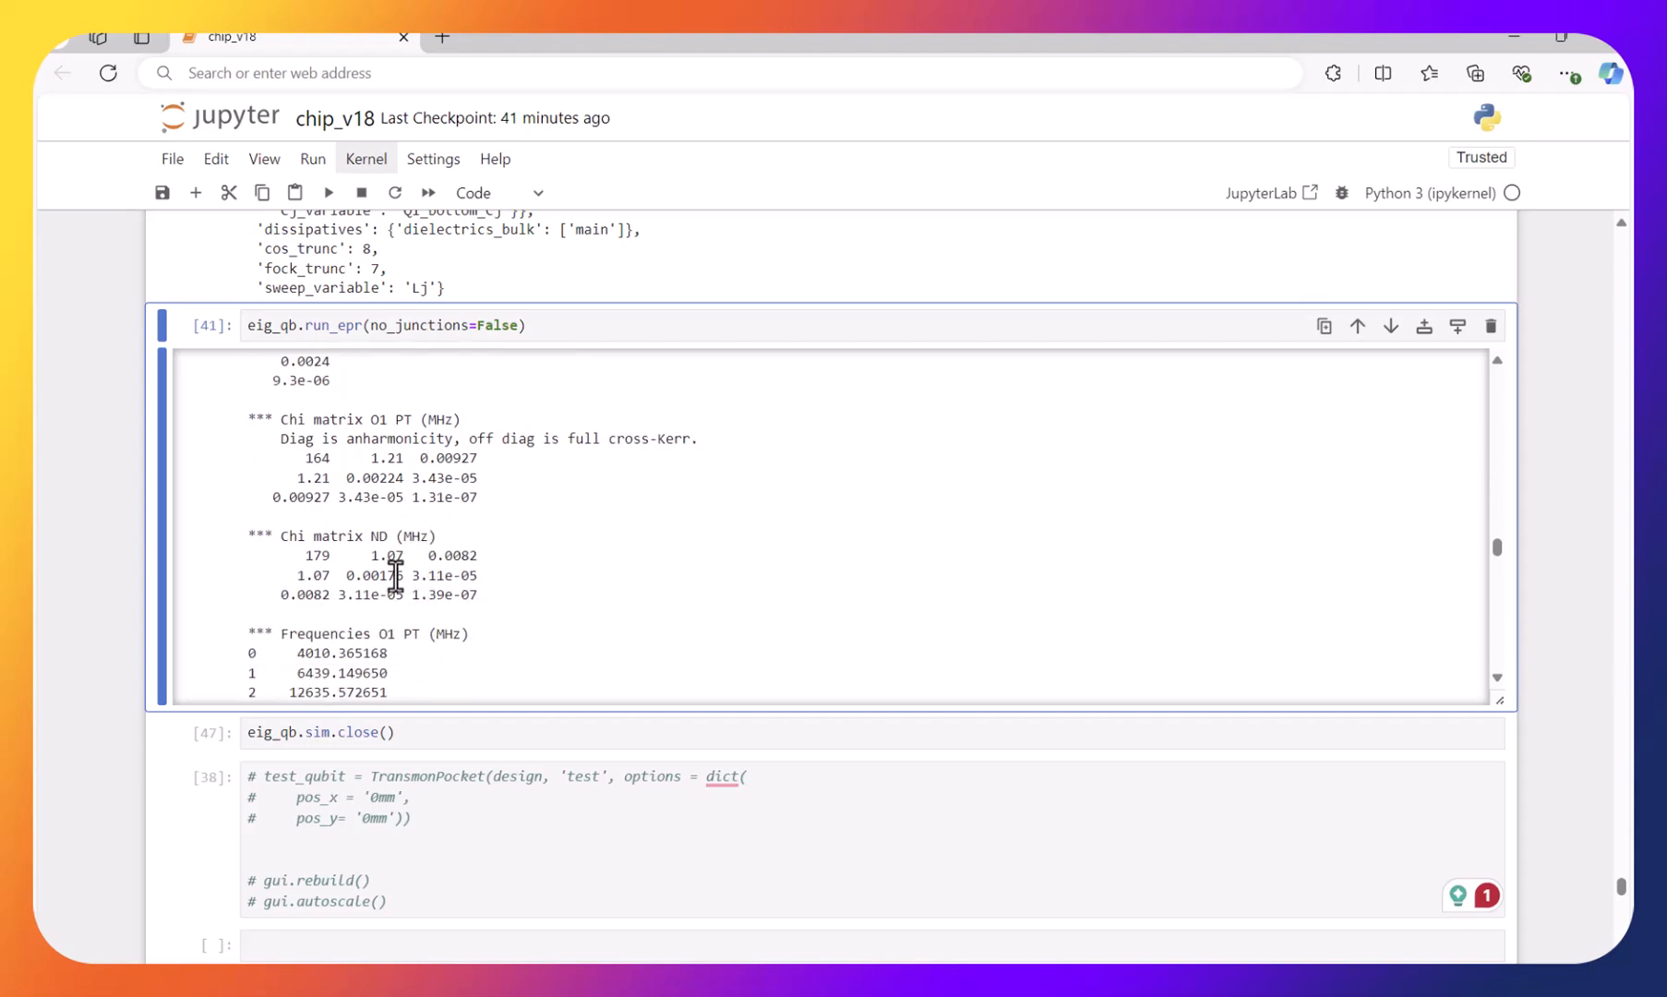
- Highlight the ND and PT labels in the two Chi matrix headings to compare the calculation methods
{"action": "double_click", "coordinate": [374, 536]}
{"action": "left_click", "coordinate": [398, 434]}
{"action": "left_click_drag", "start_coordinate": [391, 421], "coordinate": [417, 421]}
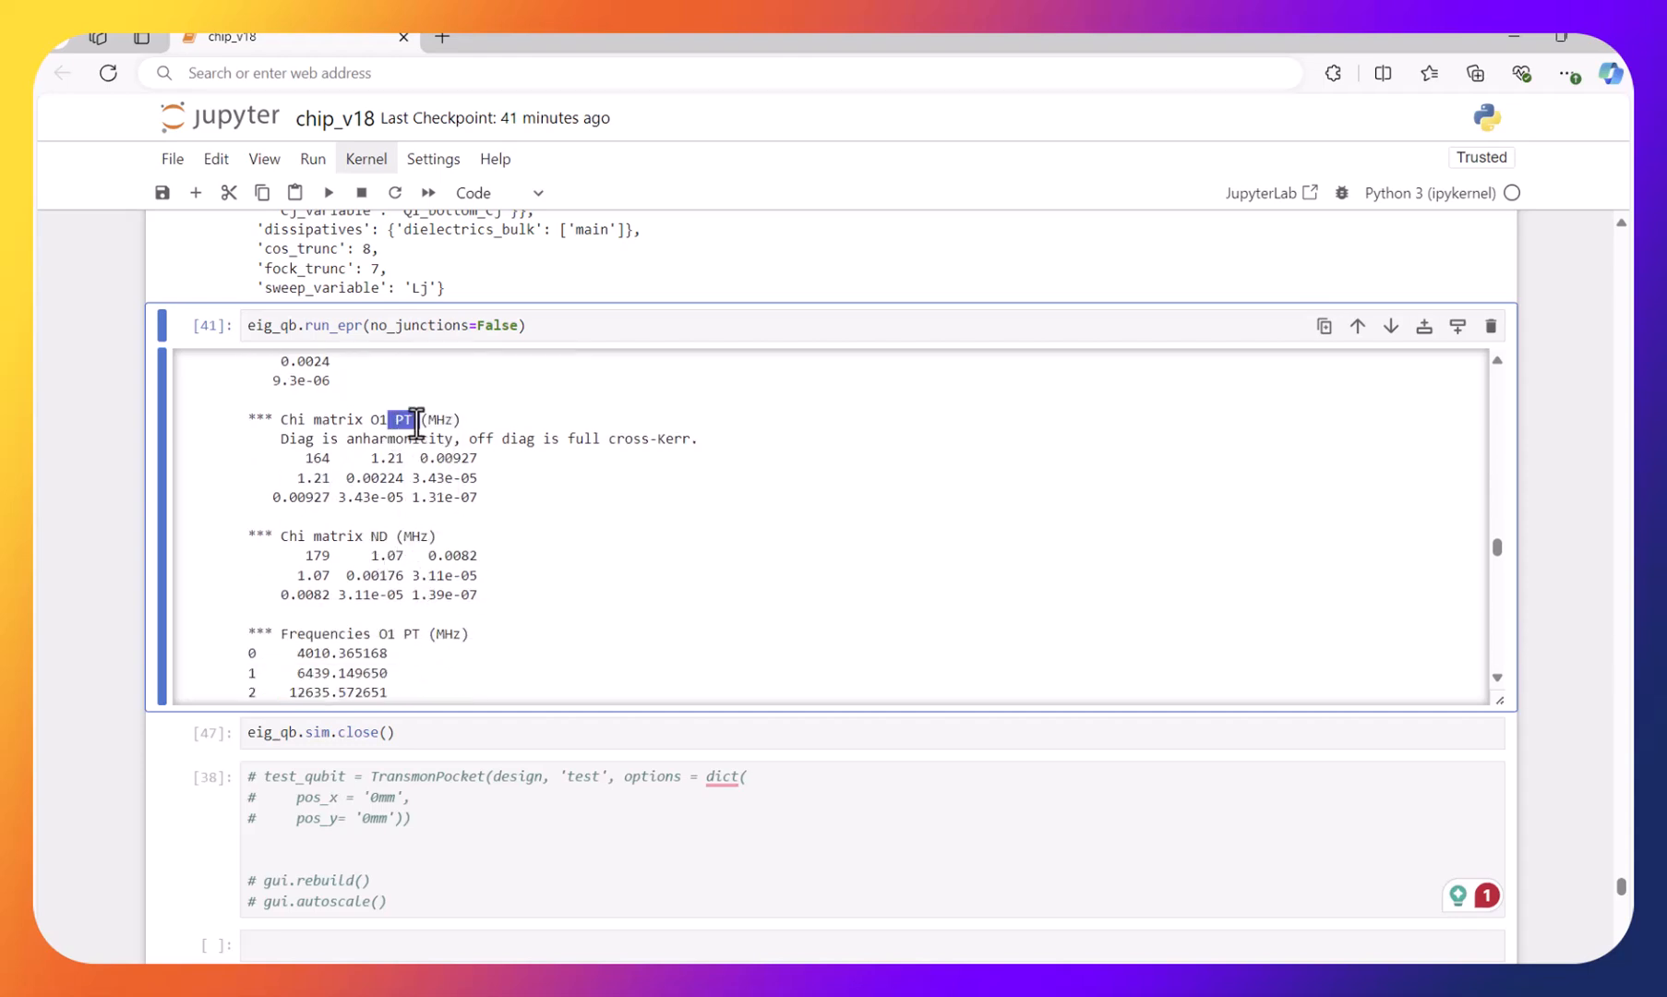
{"action": "double_click", "coordinate": [466, 503]}
{"action": "left_click", "coordinate": [396, 535]}
- Highlight the off-diagonal cross-Kerr terms between modes 0 and 1 in the O1 PT and ND Chi matrices
{"action": "left_click_drag", "start_coordinate": [366, 459], "coordinate": [405, 458]}
{"action": "left_click", "coordinate": [294, 477]}
{"action": "left_click_drag", "start_coordinate": [296, 478], "coordinate": [314, 482]}
{"action": "left_click", "coordinate": [319, 466]}
{"action": "left_click_drag", "start_coordinate": [364, 458], "coordinate": [411, 460]}
{"action": "left_click", "coordinate": [395, 499]}
{"action": "left_click_drag", "start_coordinate": [362, 554], "coordinate": [403, 556]}
{"action": "left_click", "coordinate": [408, 591]}
- Highlight the mode 1 frequency under Frequencies O1 PT and compare it with the Ansys Freq. vs. pass plot and Excel's Q1_bottom sheet
{"action": "left_click_drag", "start_coordinate": [292, 653], "coordinate": [387, 675]}
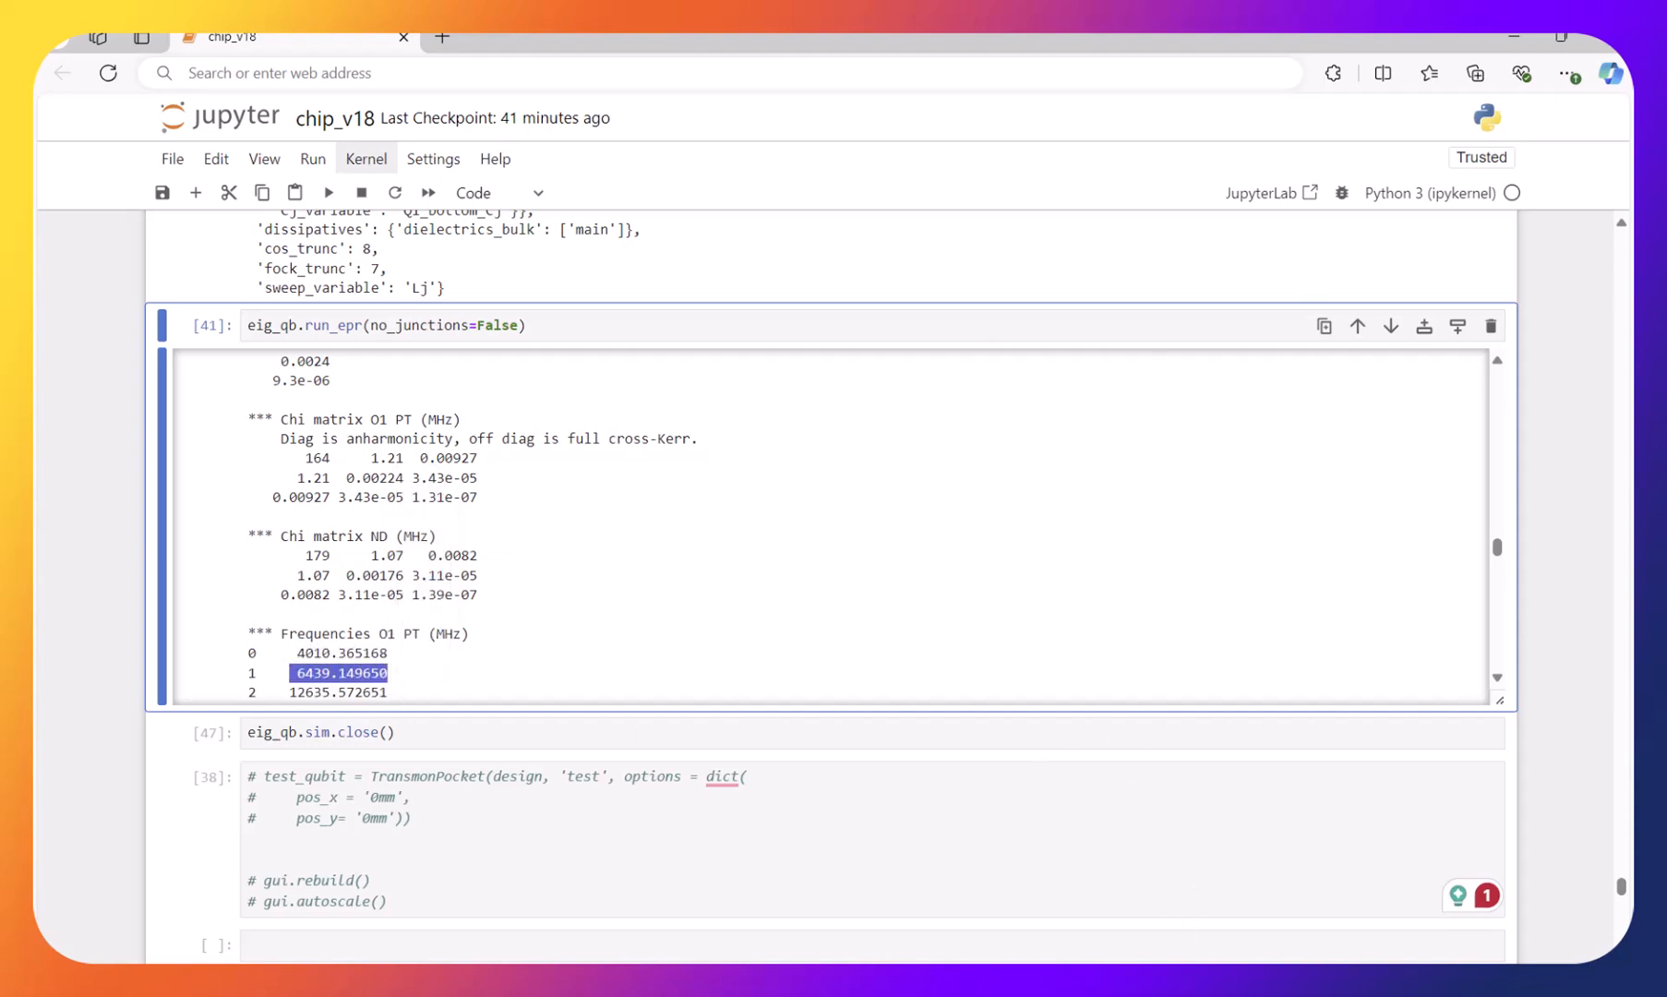
{"action": "left_click", "coordinate": [1165, 981]}
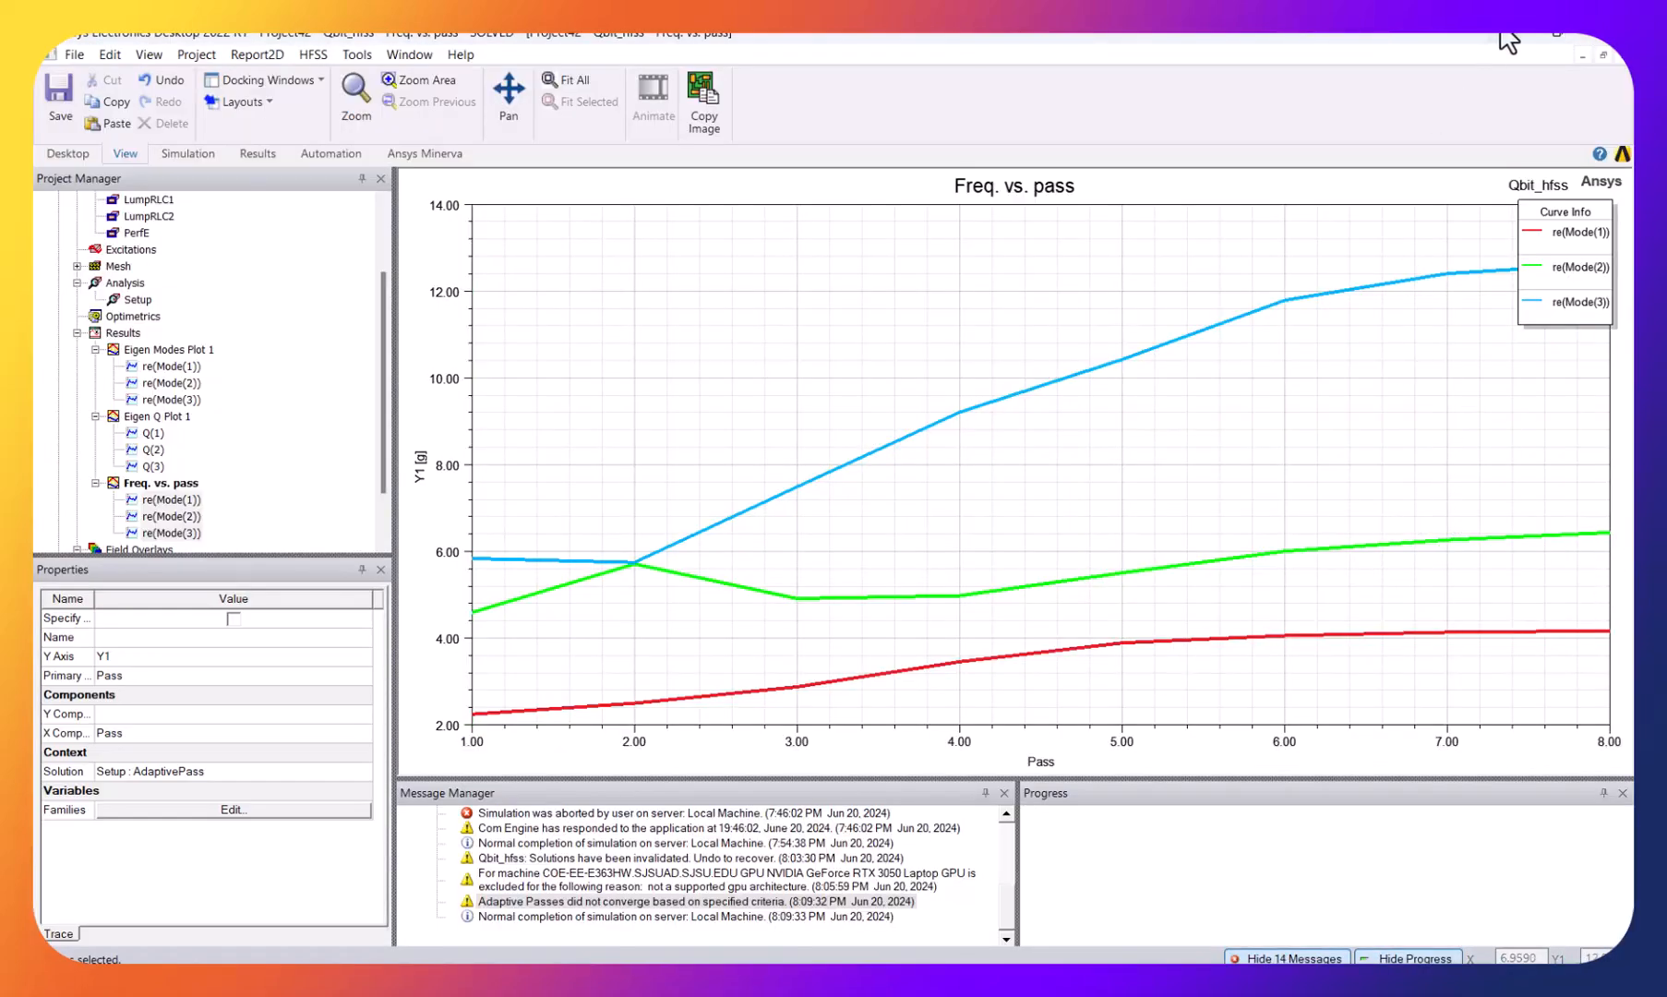
{"action": "left_click", "coordinate": [1510, 35]}
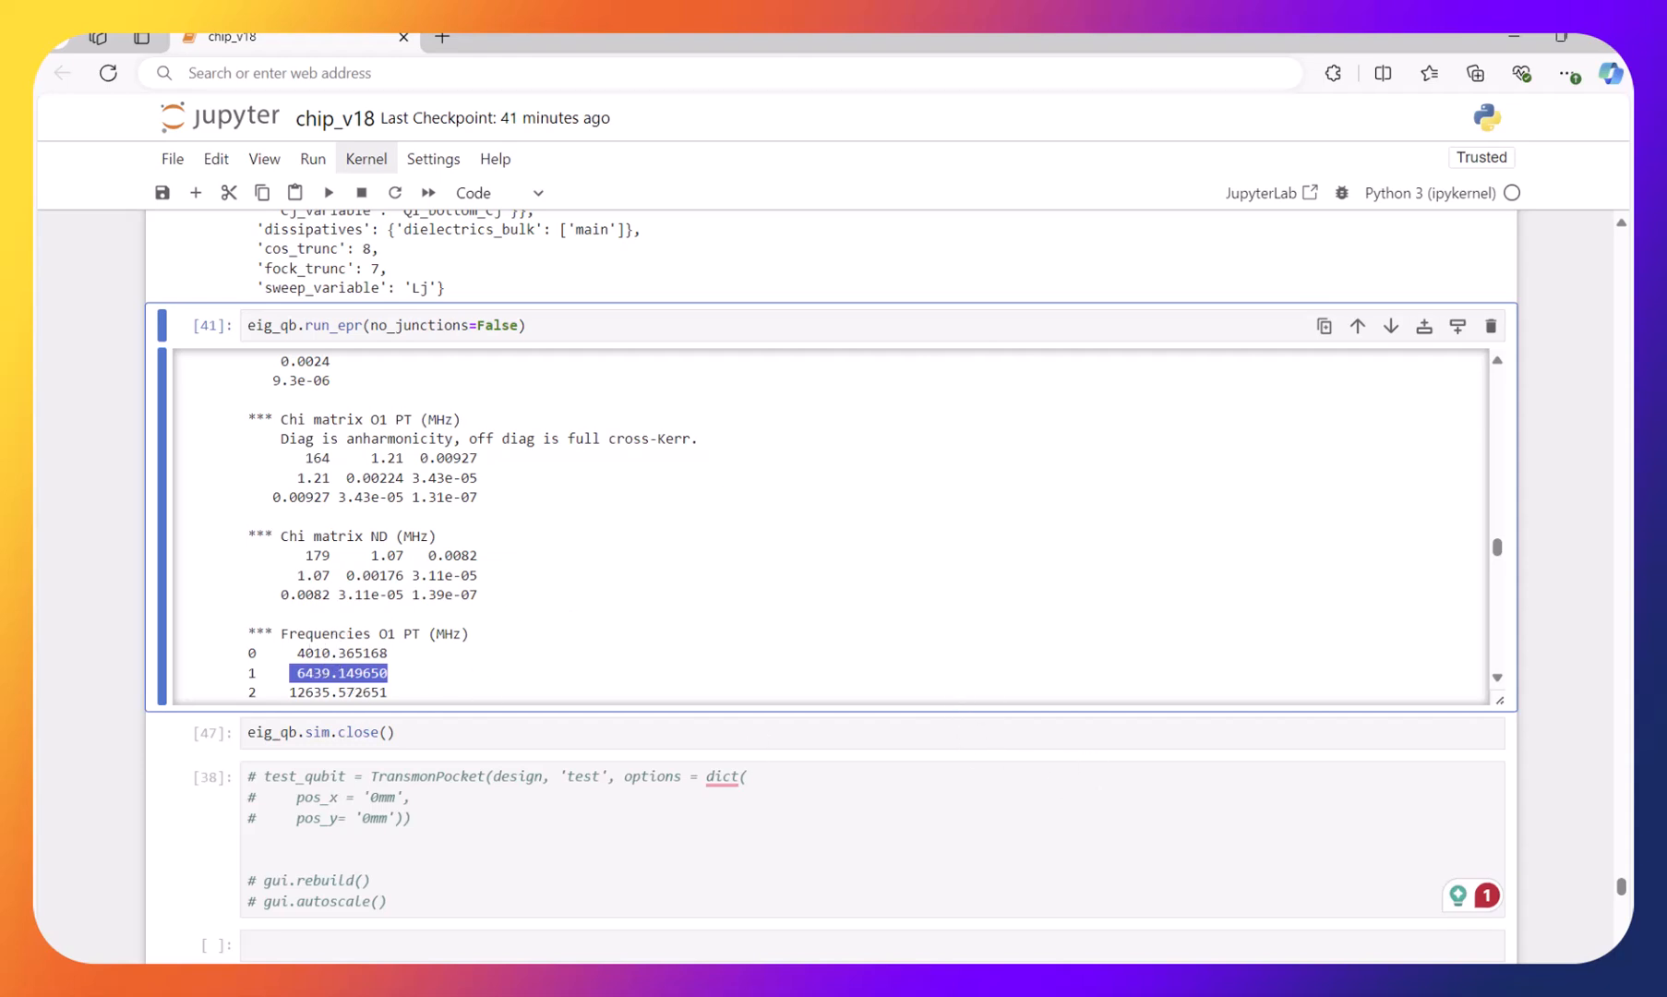
{"action": "key", "text": "alt+Tab"}
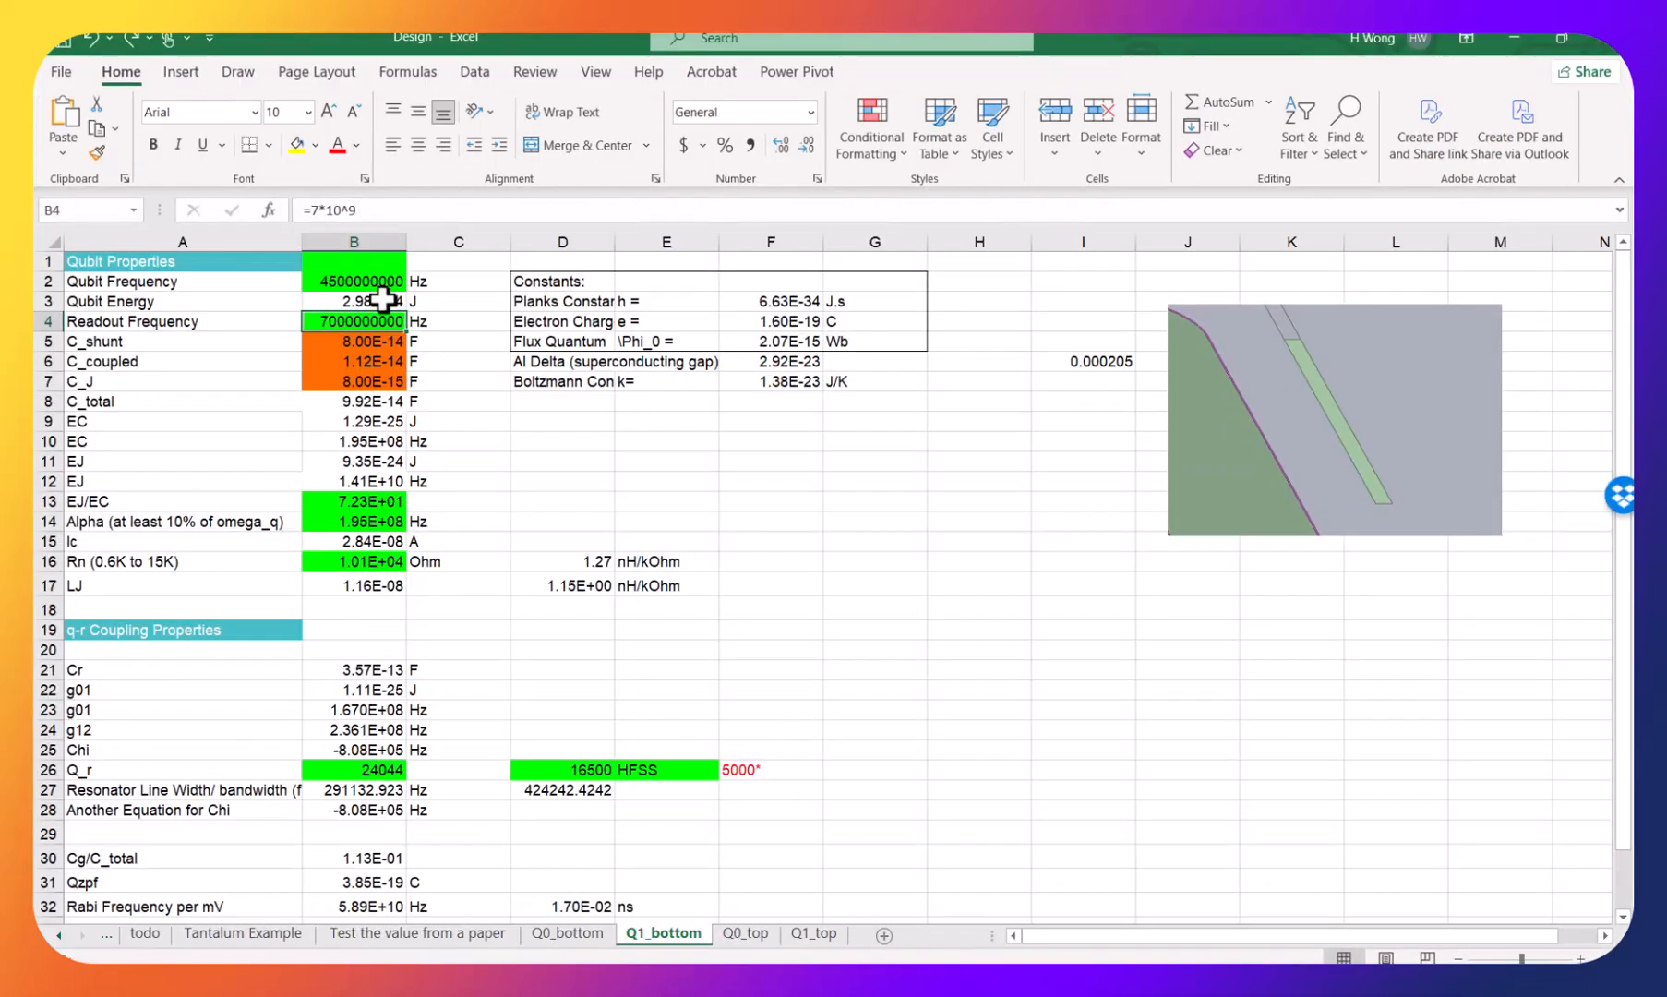
{"action": "left_click", "coordinate": [1504, 43]}
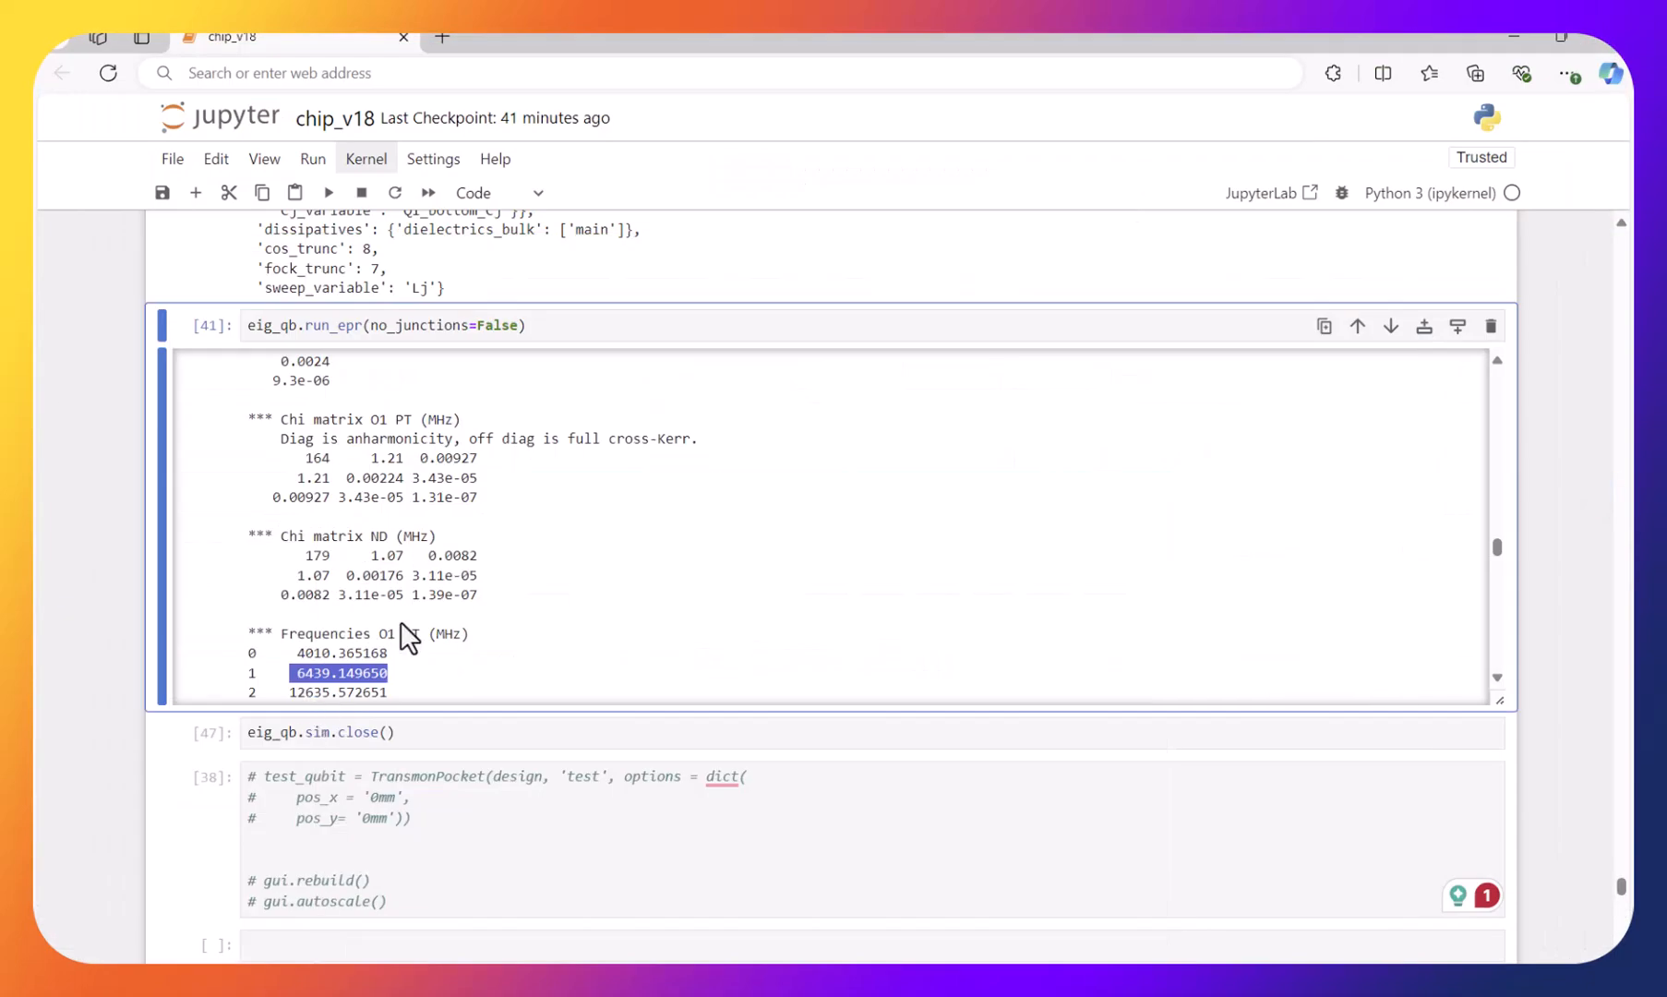
- Examine the Frequencies ND and Q_coupling sections and the KeyError traceback in the eig_qb.run_epr output
{"action": "scroll", "coordinate": [388, 590], "scroll_direction": "down", "scroll_amount": 1}
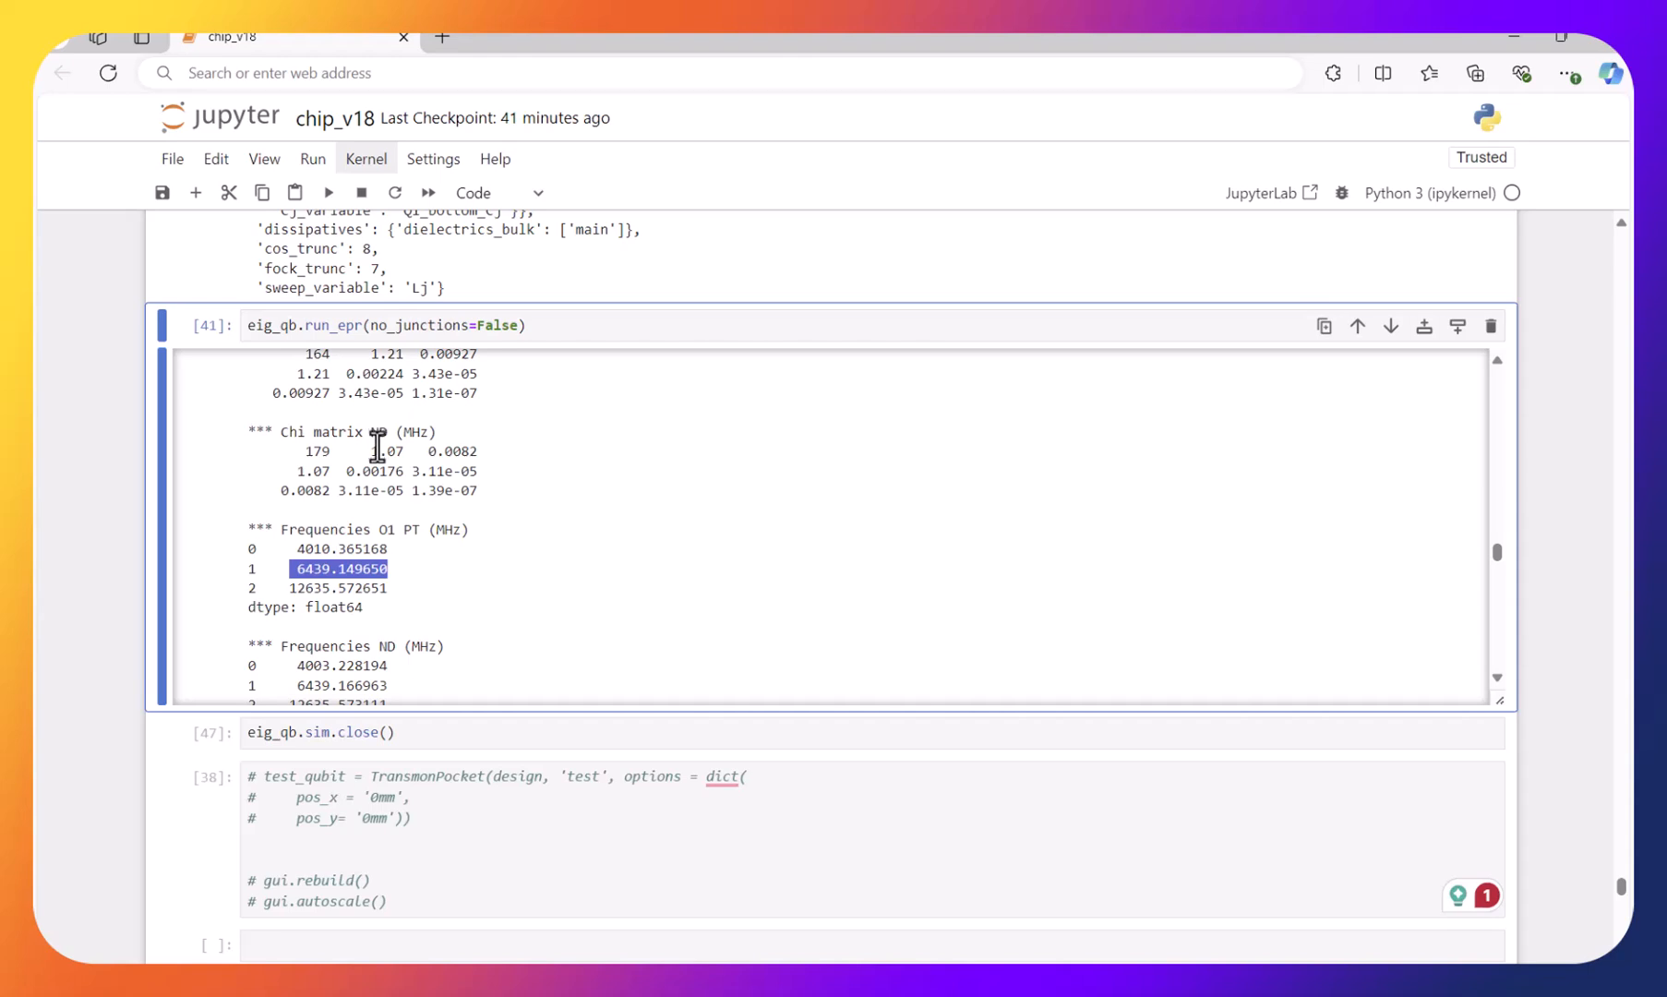
{"action": "scroll", "coordinate": [378, 448], "scroll_direction": "down", "scroll_amount": 1}
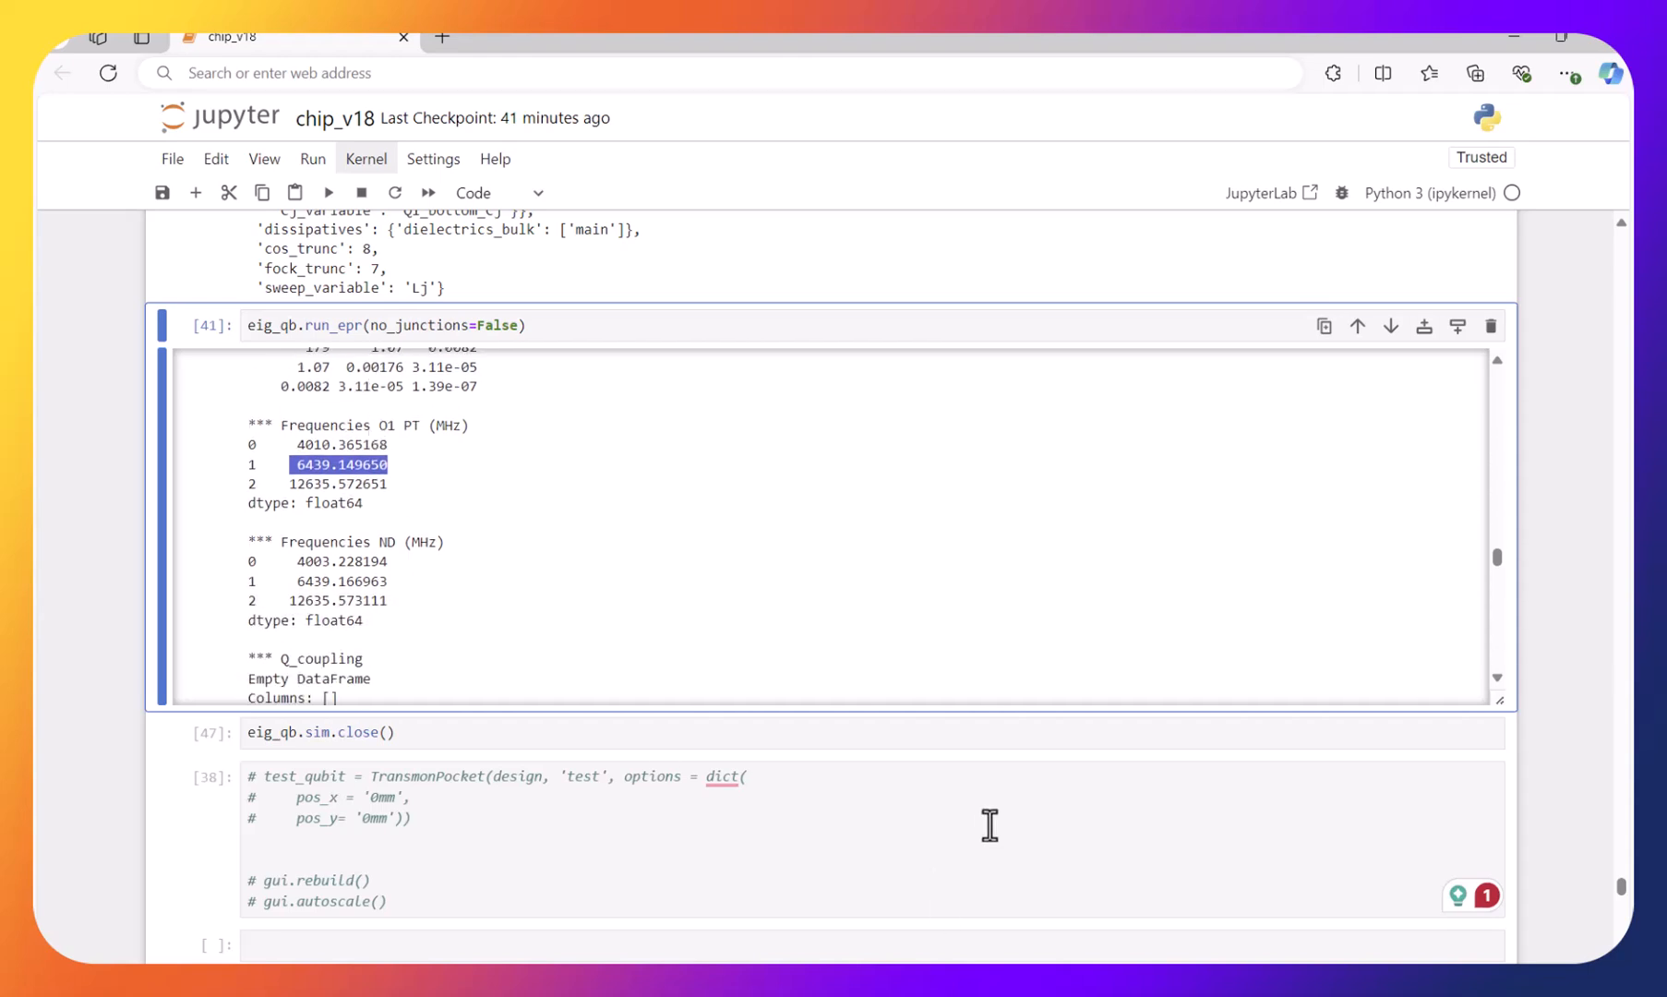
{"action": "scroll", "coordinate": [1074, 629], "scroll_direction": "down", "scroll_amount": 1}
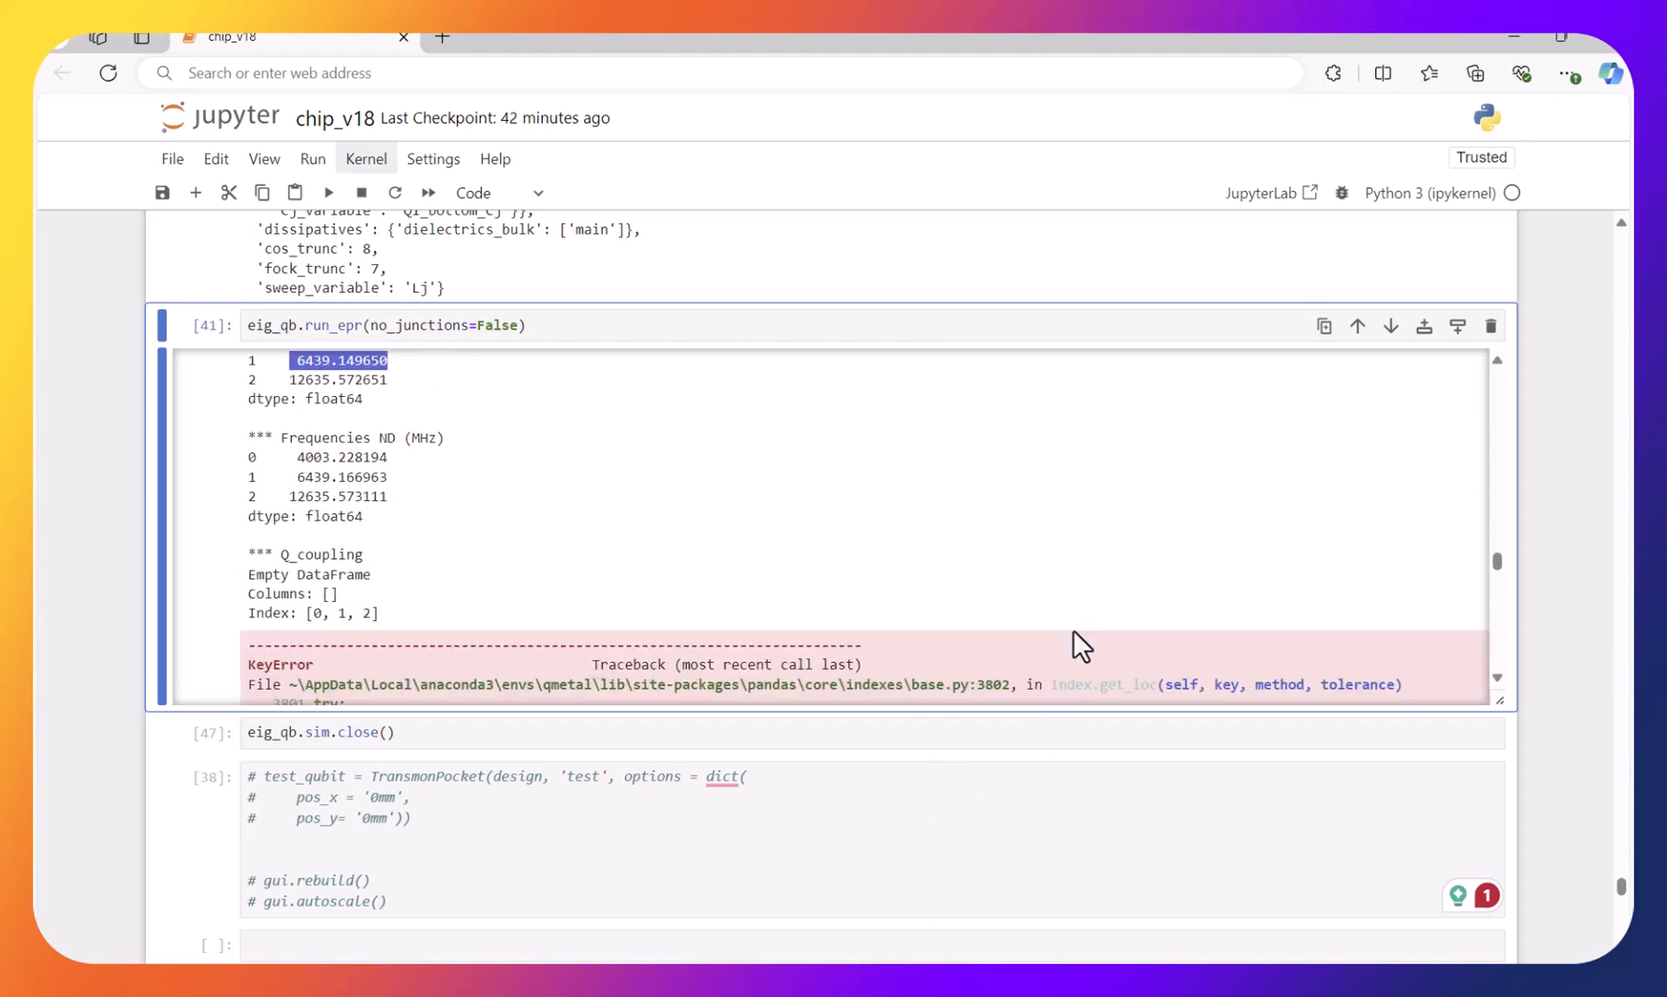
{"action": "scroll", "coordinate": [1073, 629], "scroll_direction": "down", "scroll_amount": 6}
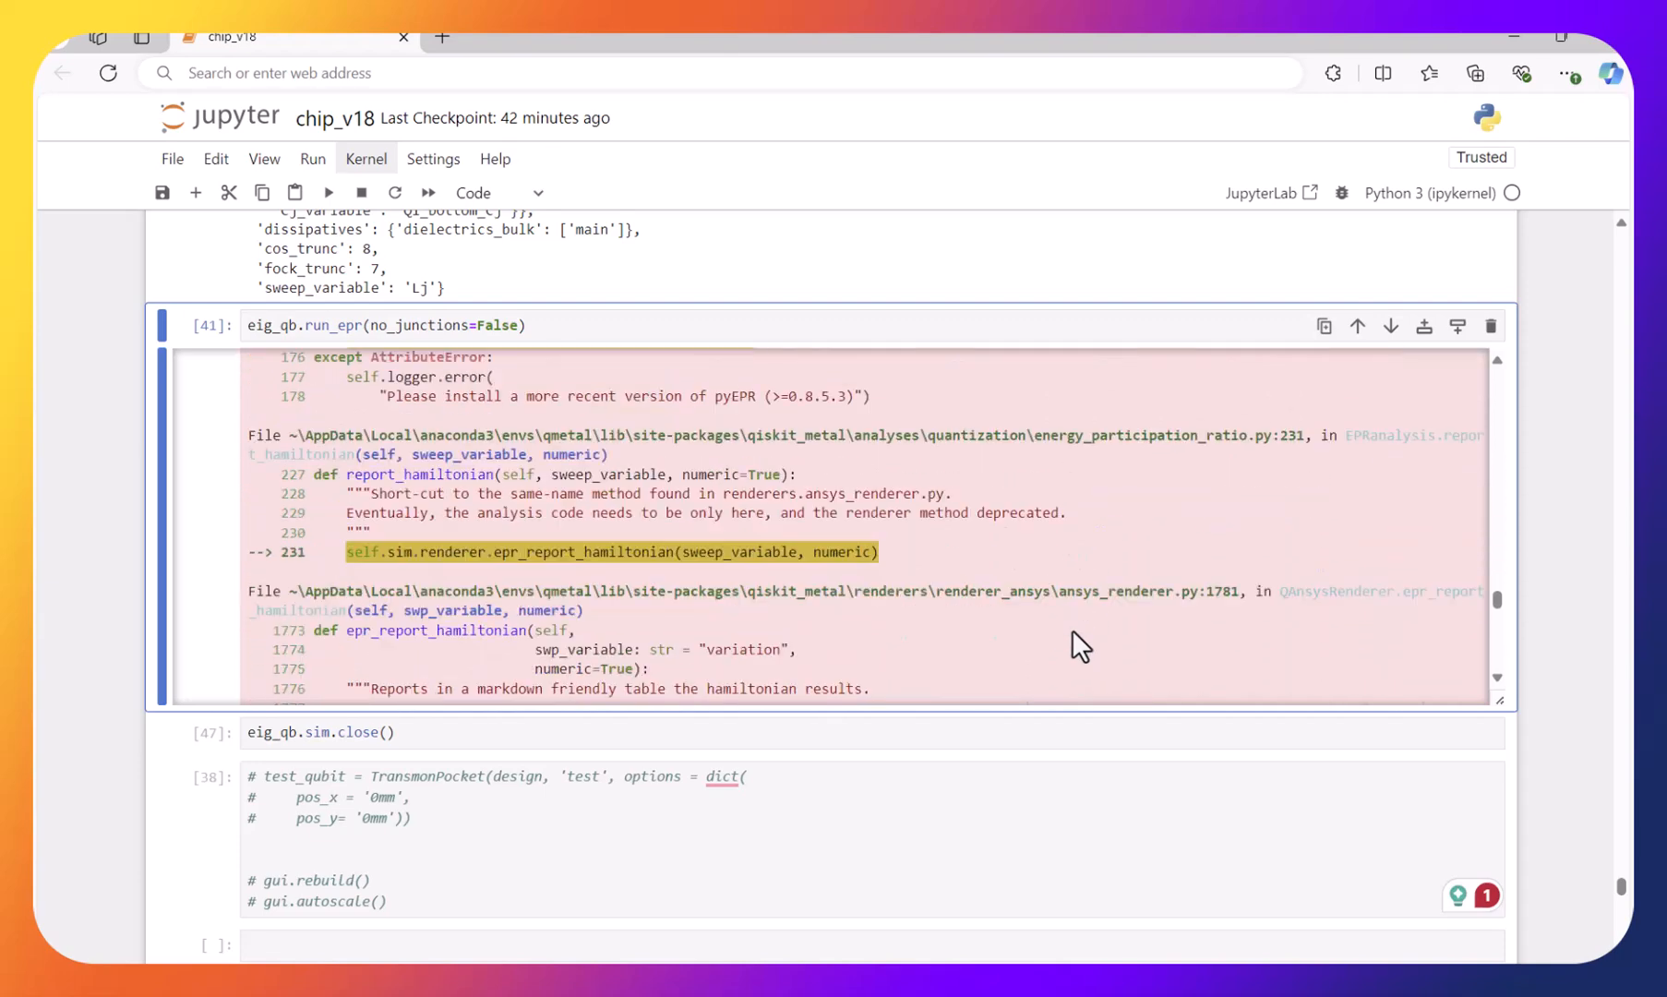
{"action": "scroll", "coordinate": [1072, 629], "scroll_direction": "up", "scroll_amount": 5}
{"action": "scroll", "coordinate": [1071, 629], "scroll_direction": "up", "scroll_amount": 2}
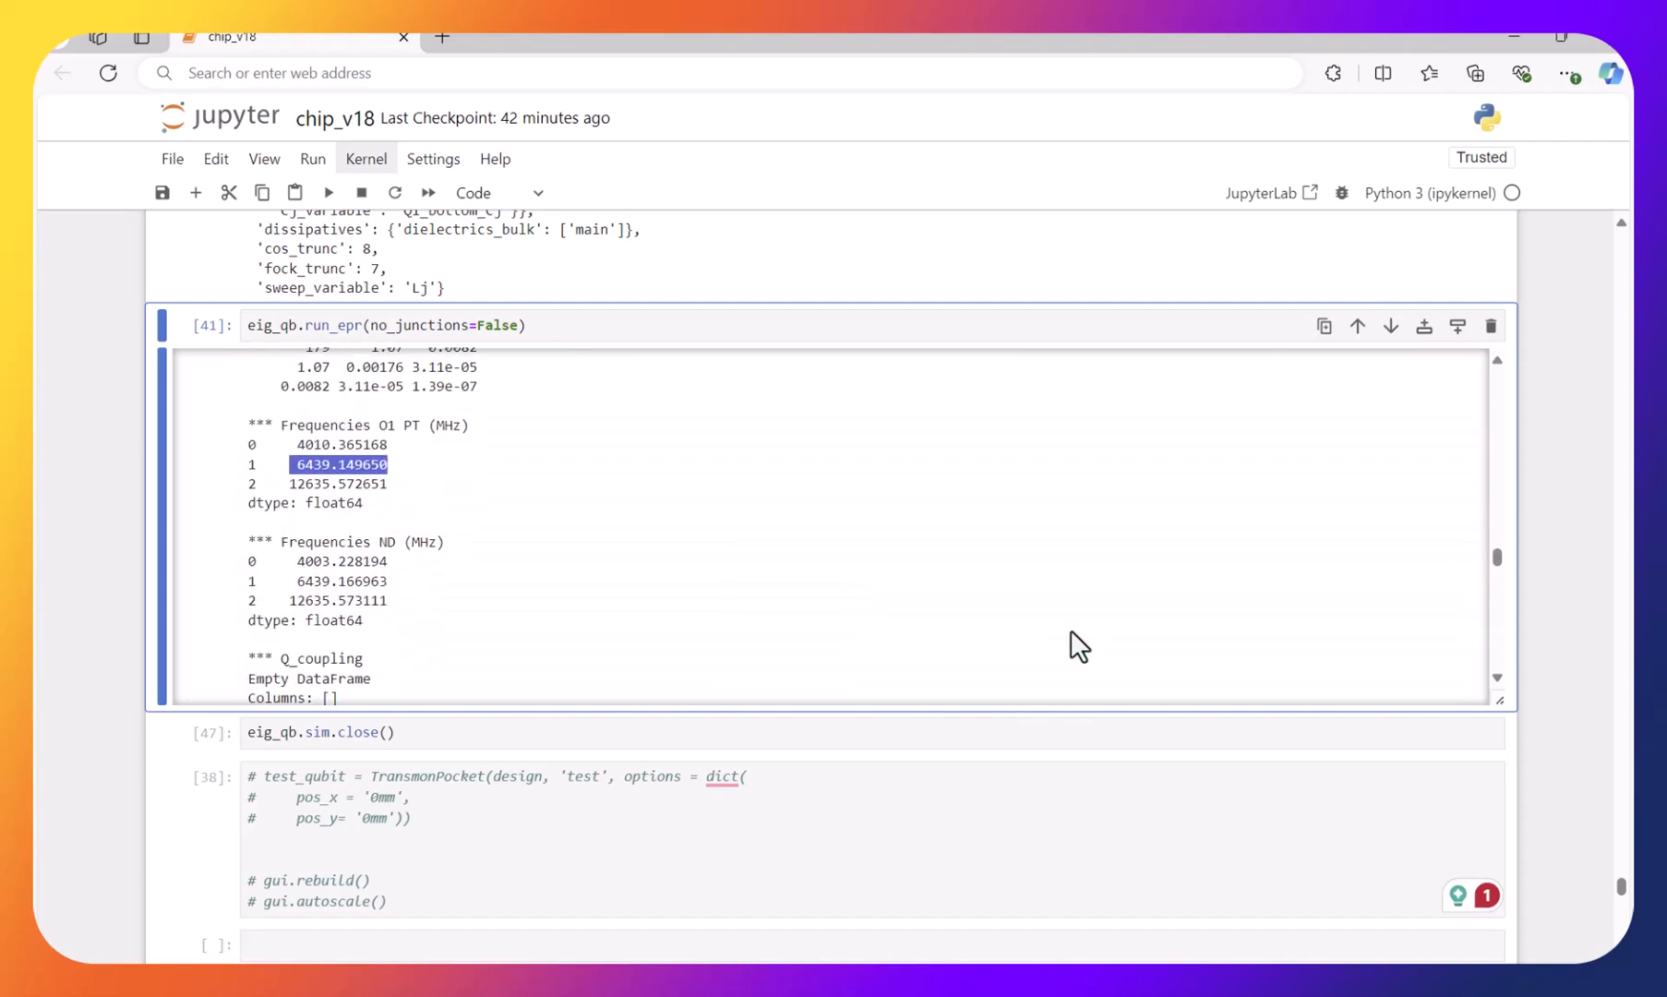
{"action": "scroll", "coordinate": [1069, 630], "scroll_direction": "down", "scroll_amount": 5}
{"action": "scroll", "coordinate": [1069, 631], "scroll_direction": "up", "scroll_amount": 6}
{"action": "scroll", "coordinate": [1068, 631], "scroll_direction": "down", "scroll_amount": 2}
{"action": "scroll", "coordinate": [1068, 631], "scroll_direction": "up", "scroll_amount": 2}
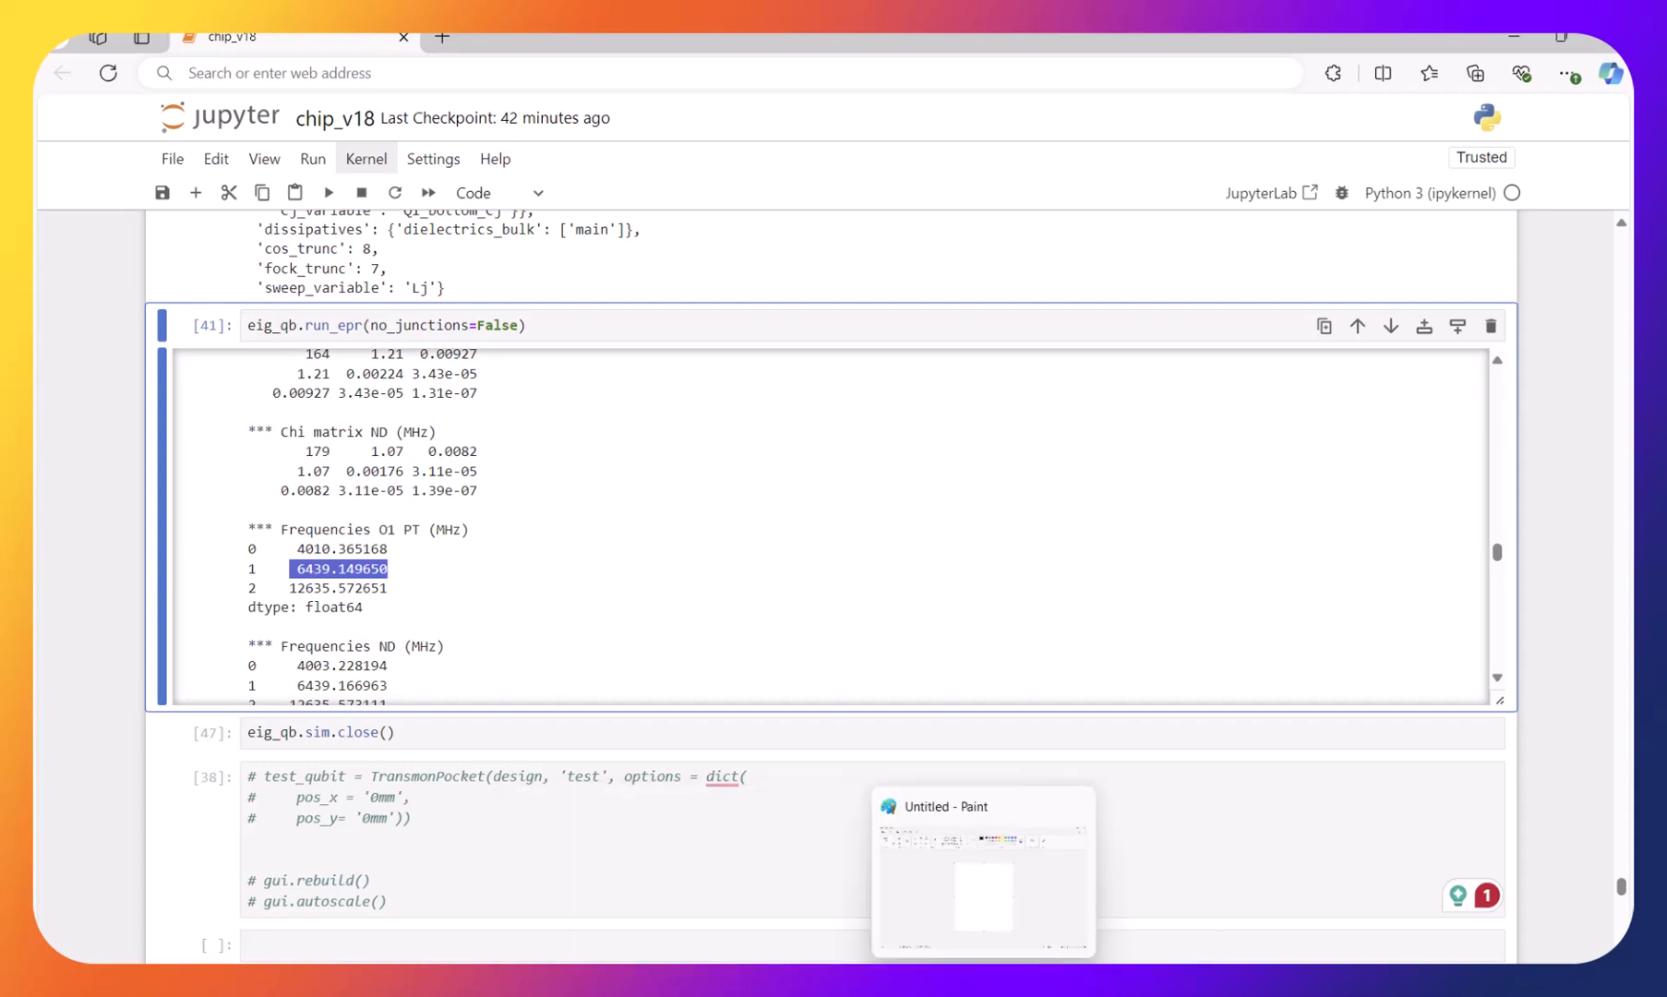
- Switch to the Design workbook in Excel and inspect the q-r Coupling Properties on Q1_bottom, including the Chi formula and its unit
{"action": "left_click", "coordinate": [886, 980]}
{"action": "scroll", "coordinate": [268, 816], "scroll_direction": "down", "scroll_amount": 1}
{"action": "left_click_drag", "start_coordinate": [255, 616], "coordinate": [331, 698]}
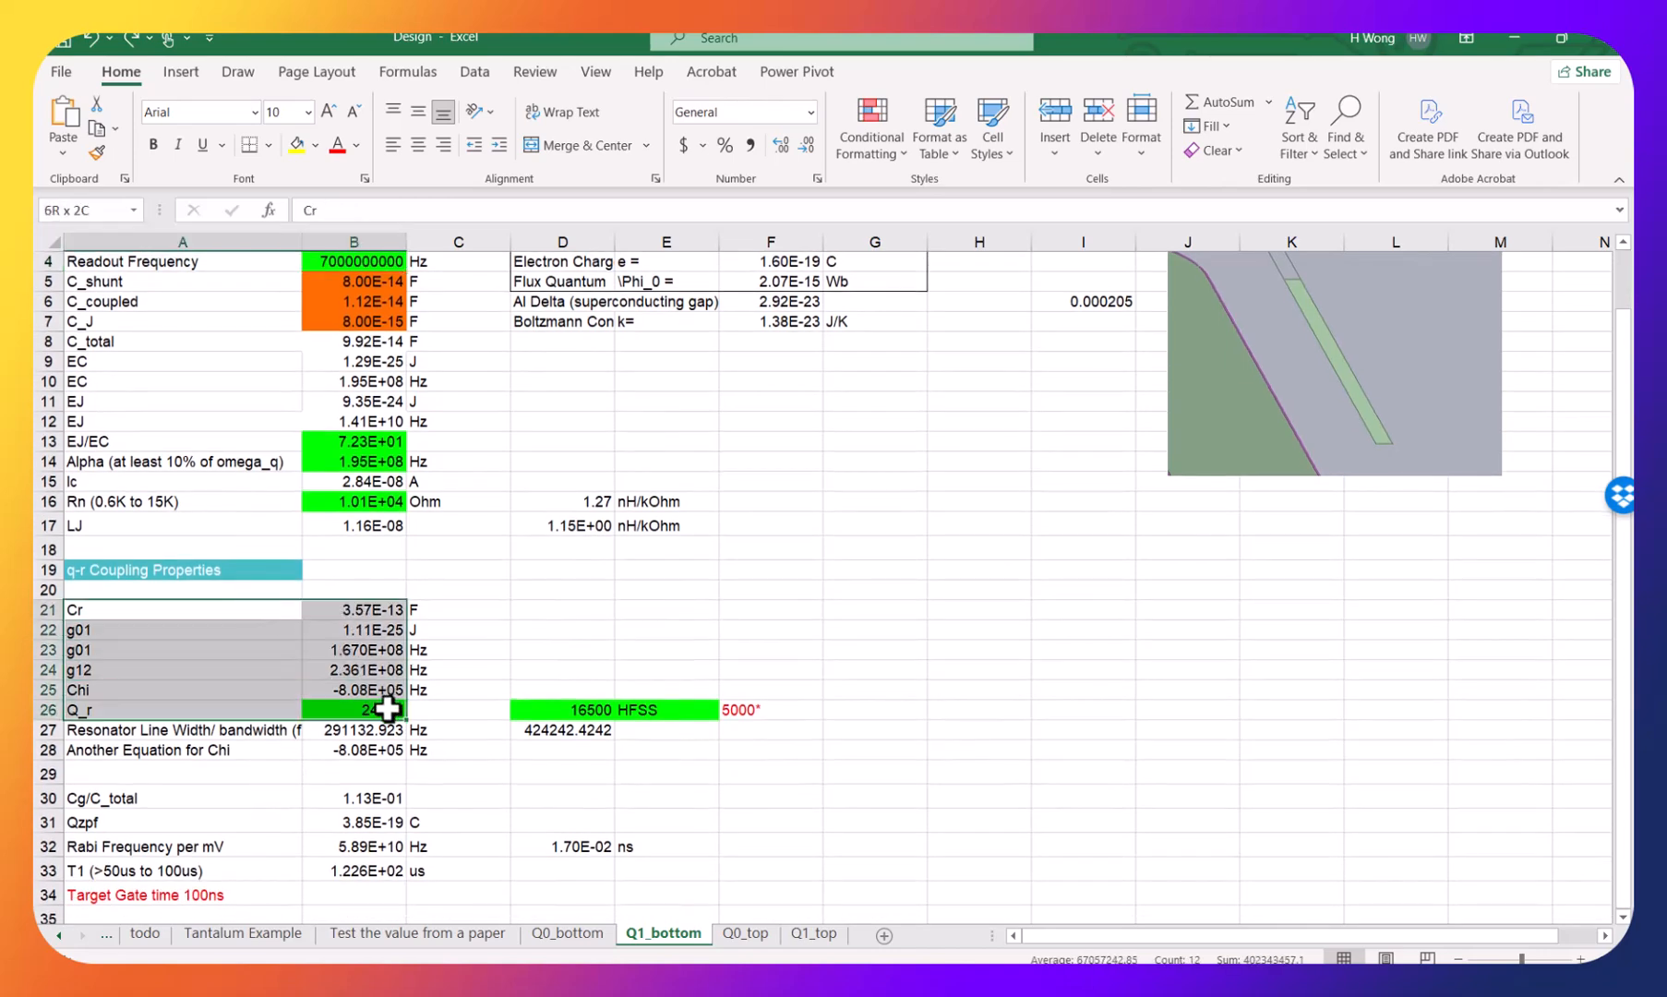
{"action": "left_click", "coordinate": [270, 703]}
{"action": "left_click", "coordinate": [174, 607]}
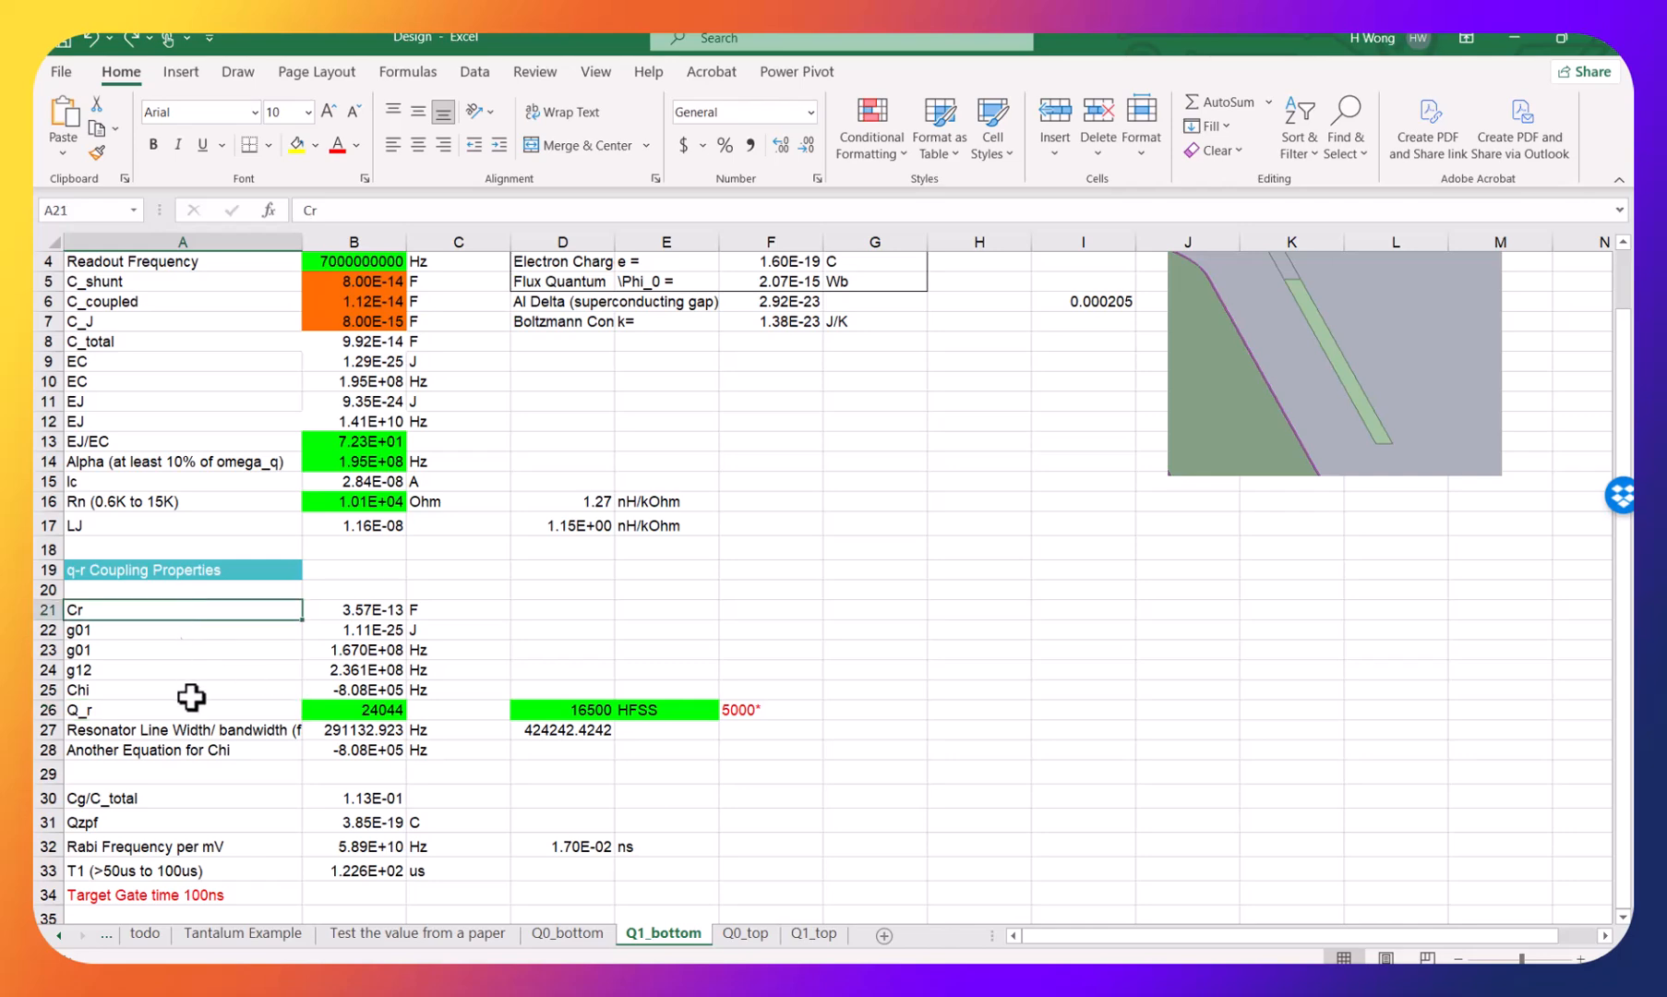
{"action": "left_click", "coordinate": [180, 688]}
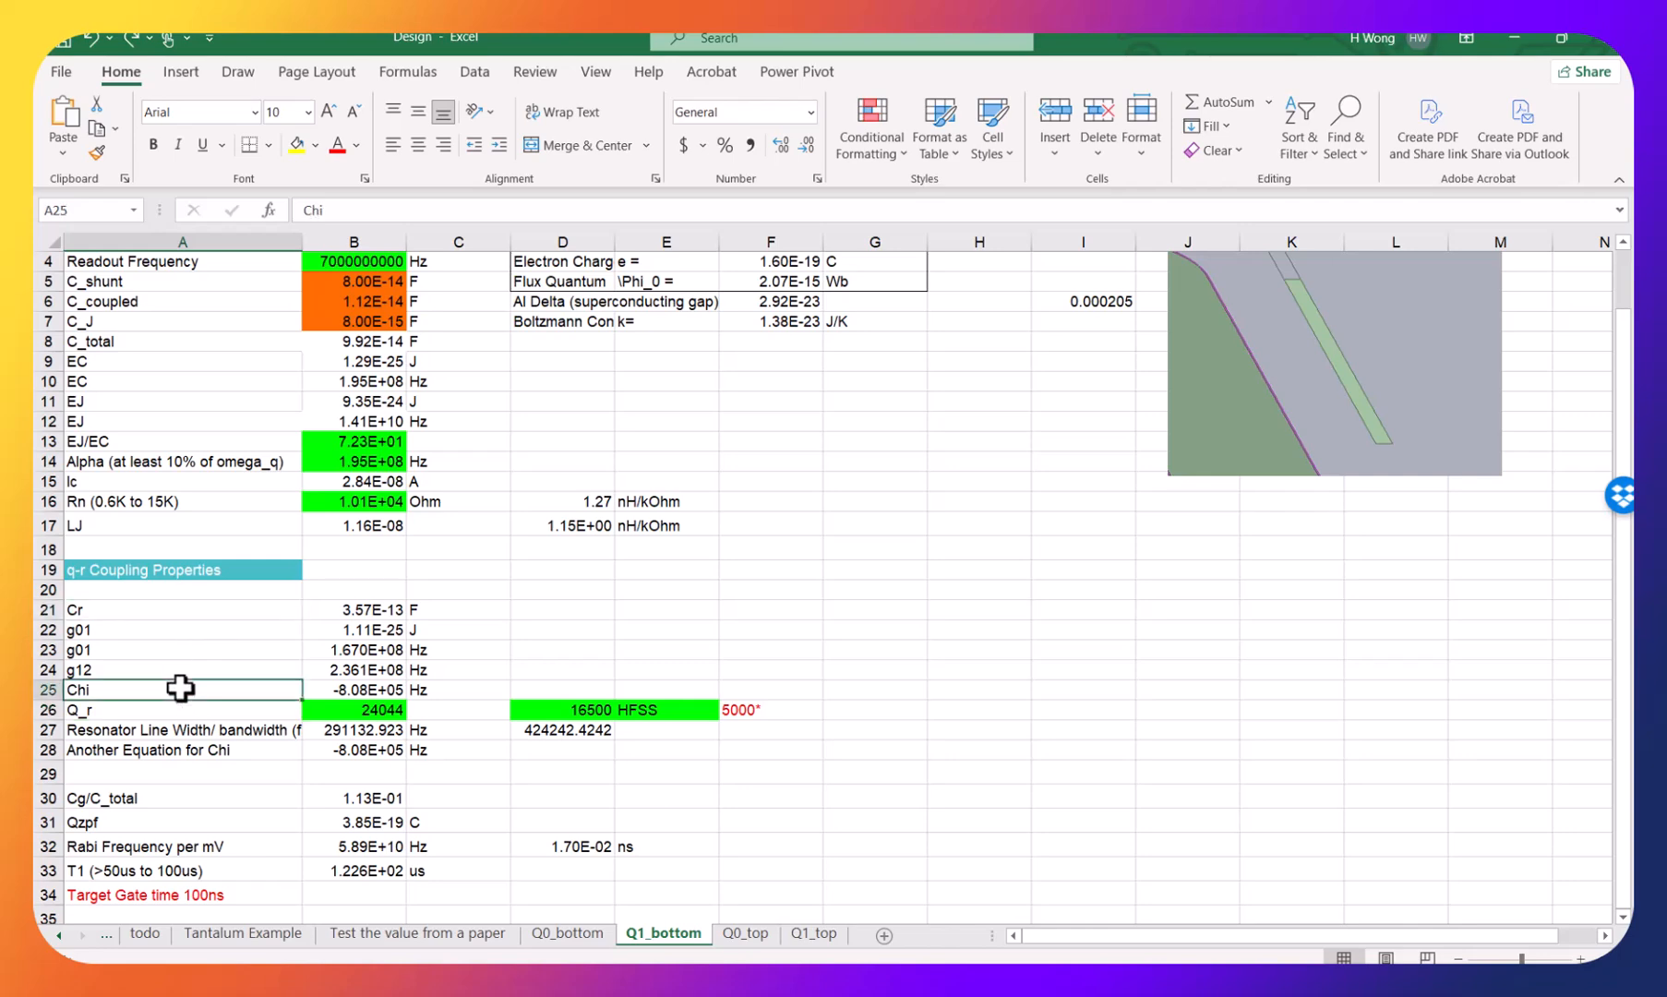
{"action": "left_click", "coordinate": [346, 690]}
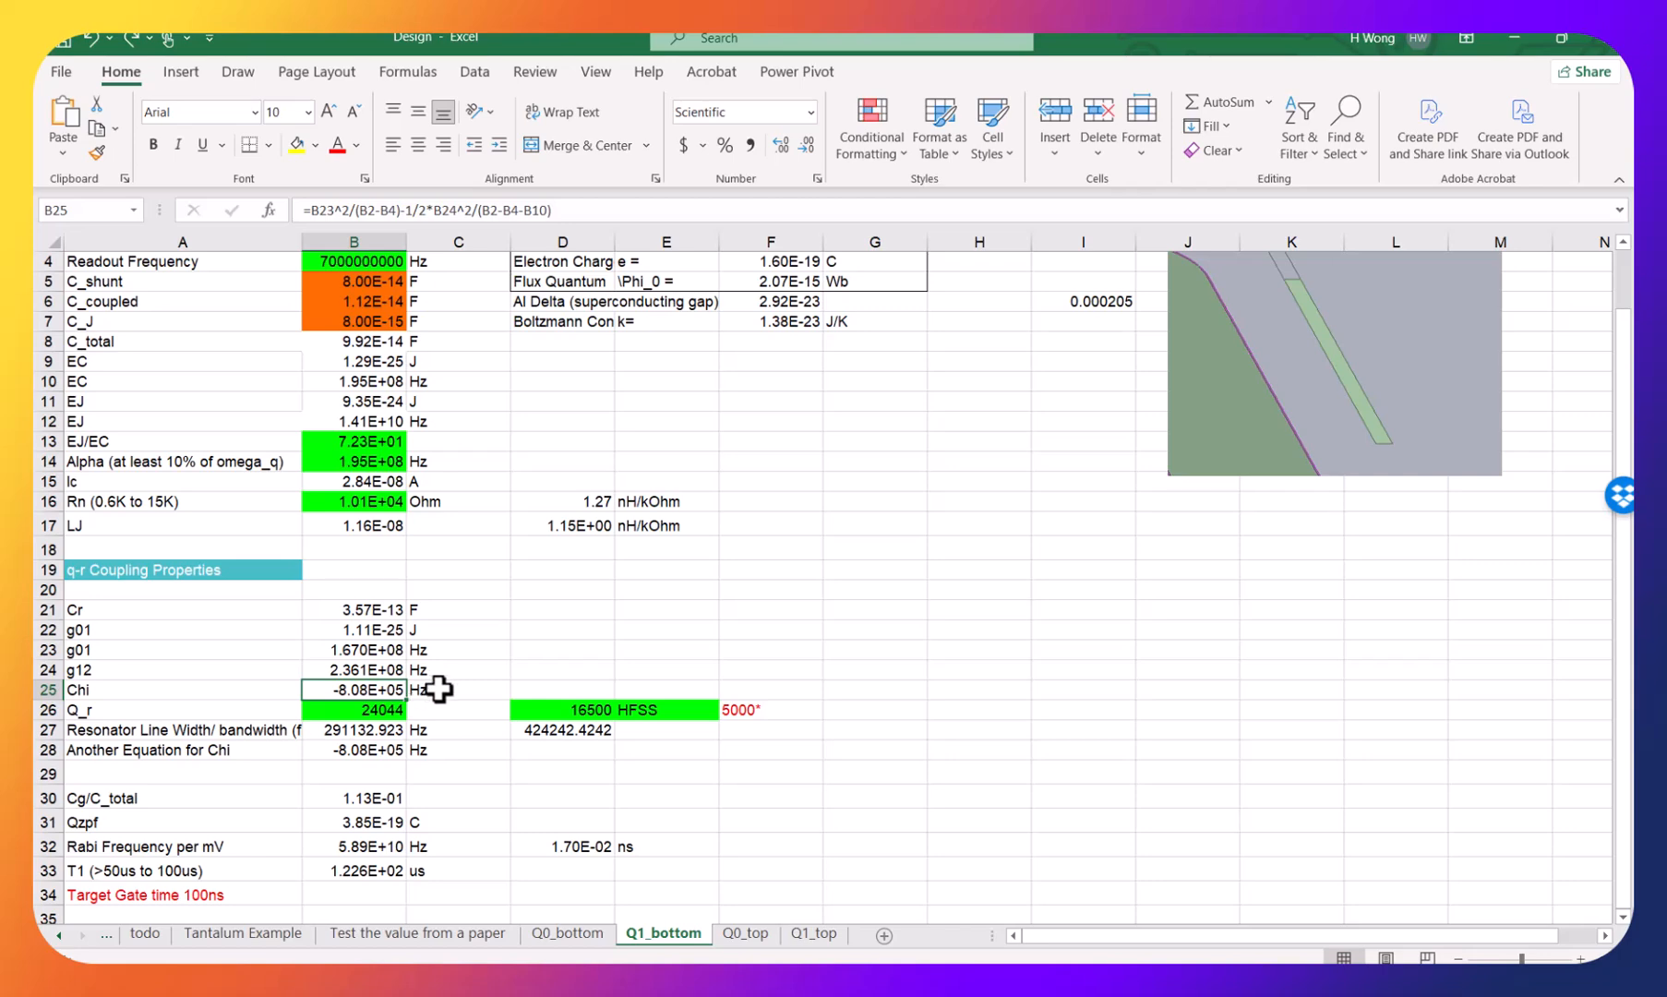
{"action": "left_click", "coordinate": [439, 687]}
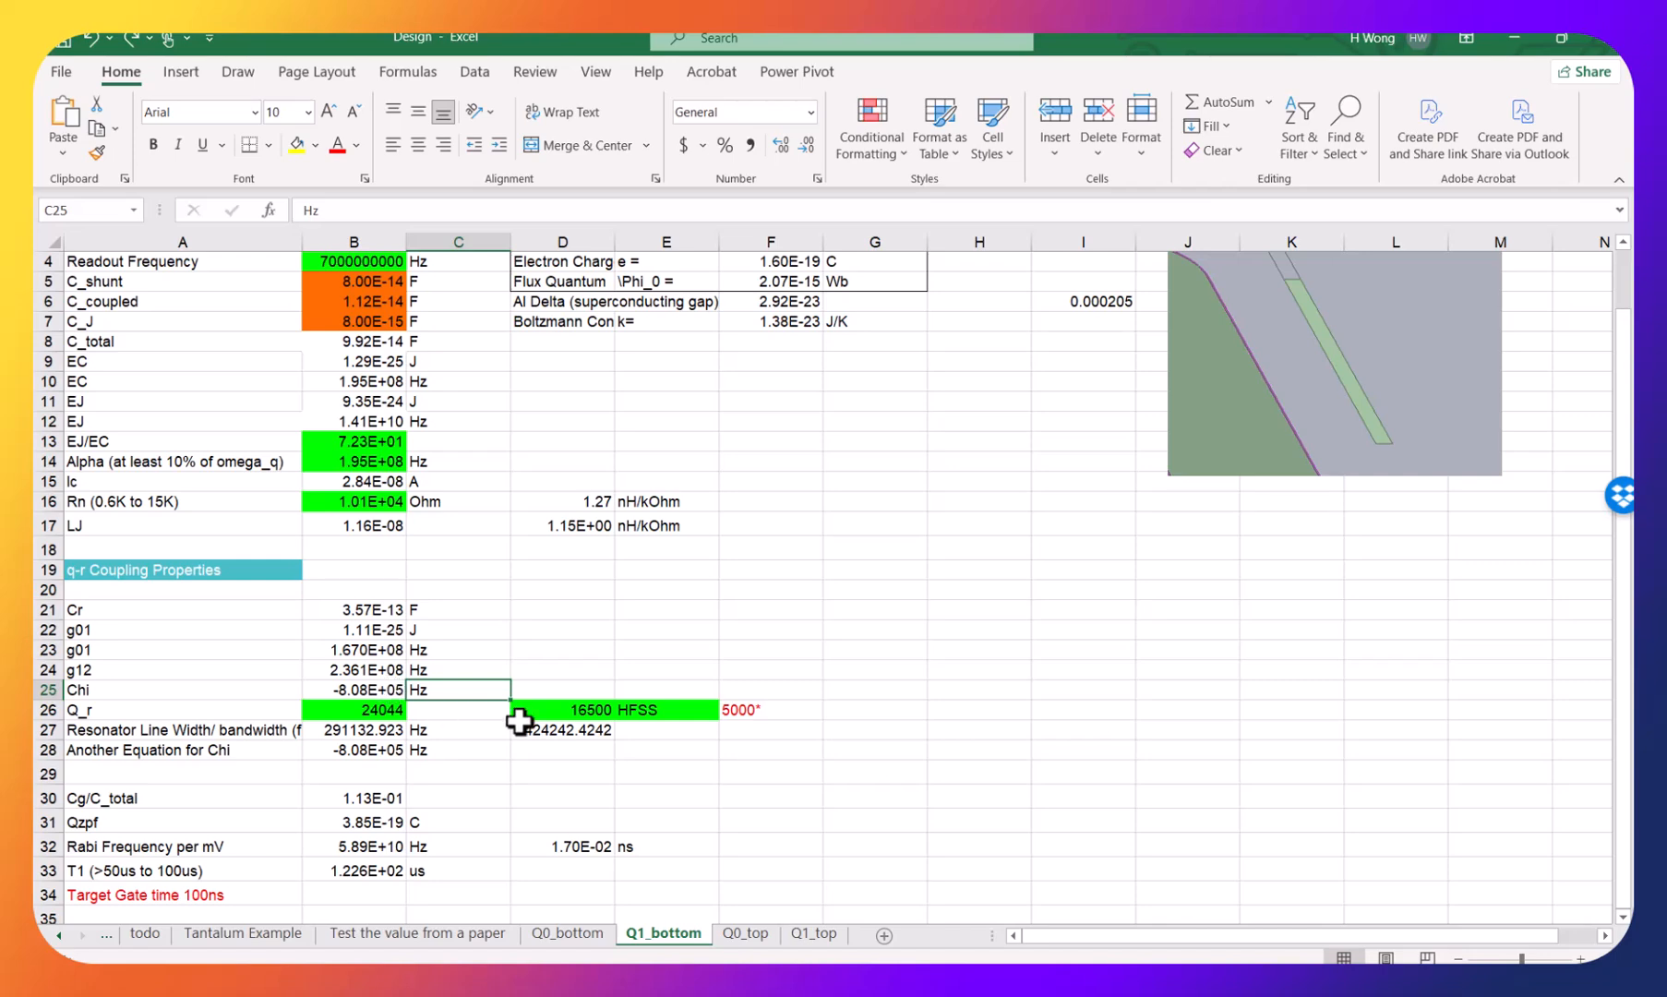
- Look over the Qubit Properties at the start of the sheet and switch to the Freq. vs. pass plot in Ansys Electronics Desktop
{"action": "scroll", "coordinate": [520, 720], "scroll_direction": "up", "scroll_amount": 1}
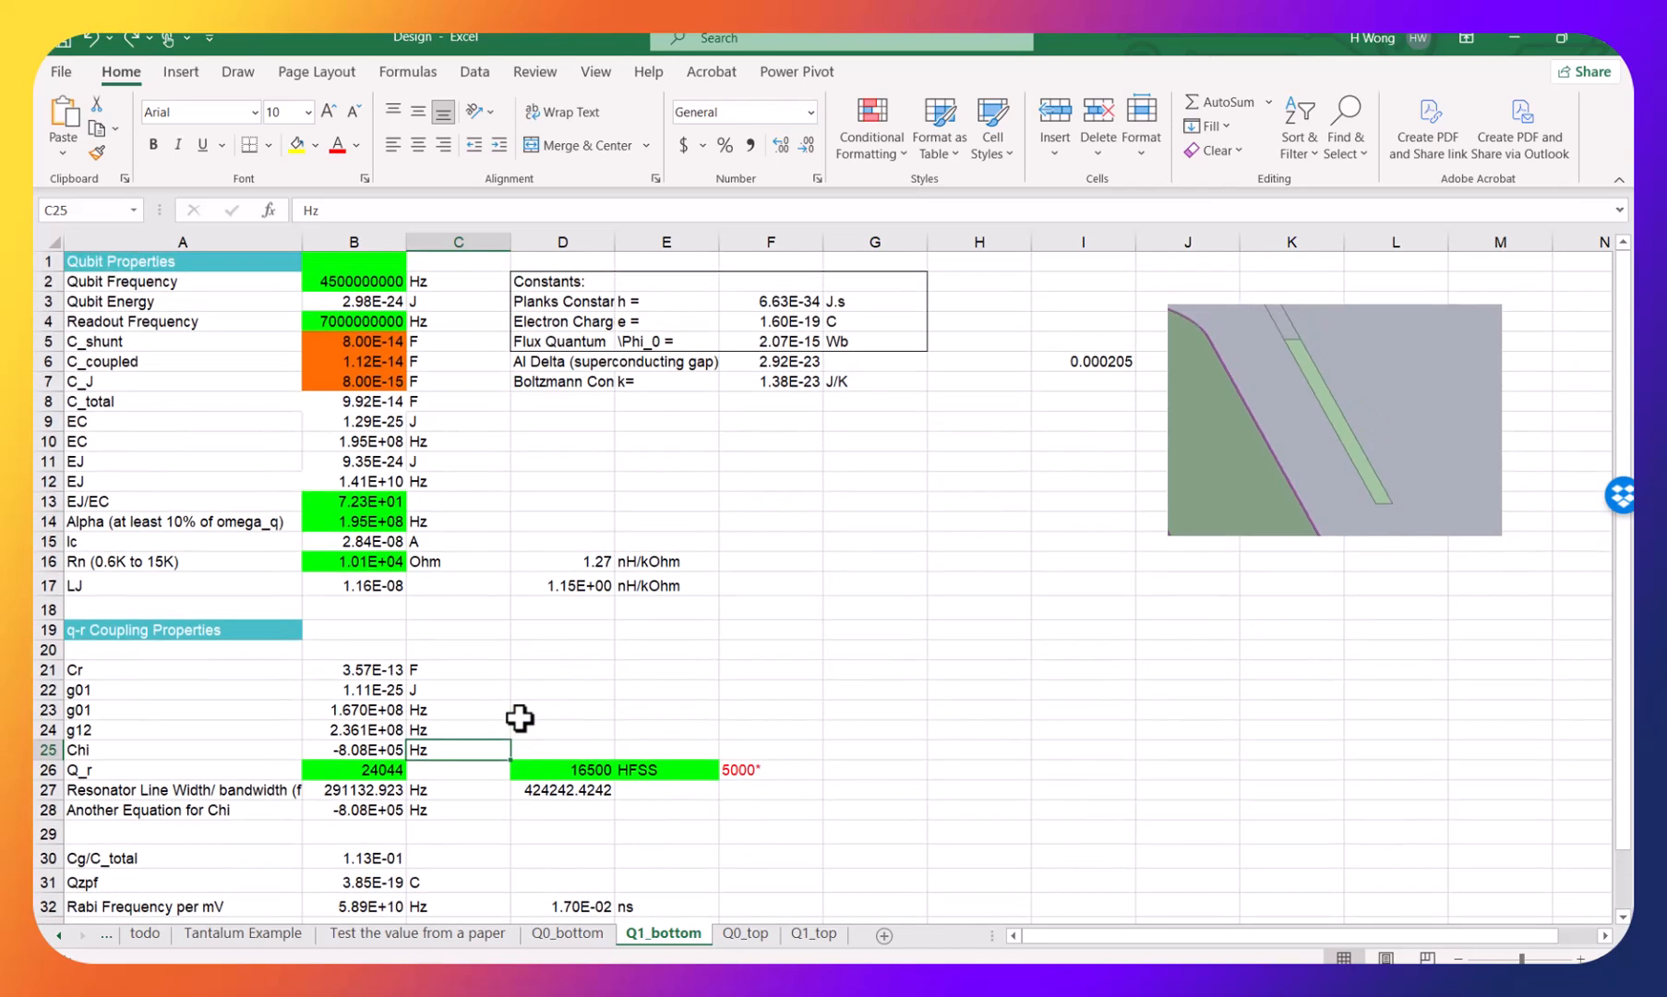
{"action": "mouse_move", "coordinate": [1168, 979]}
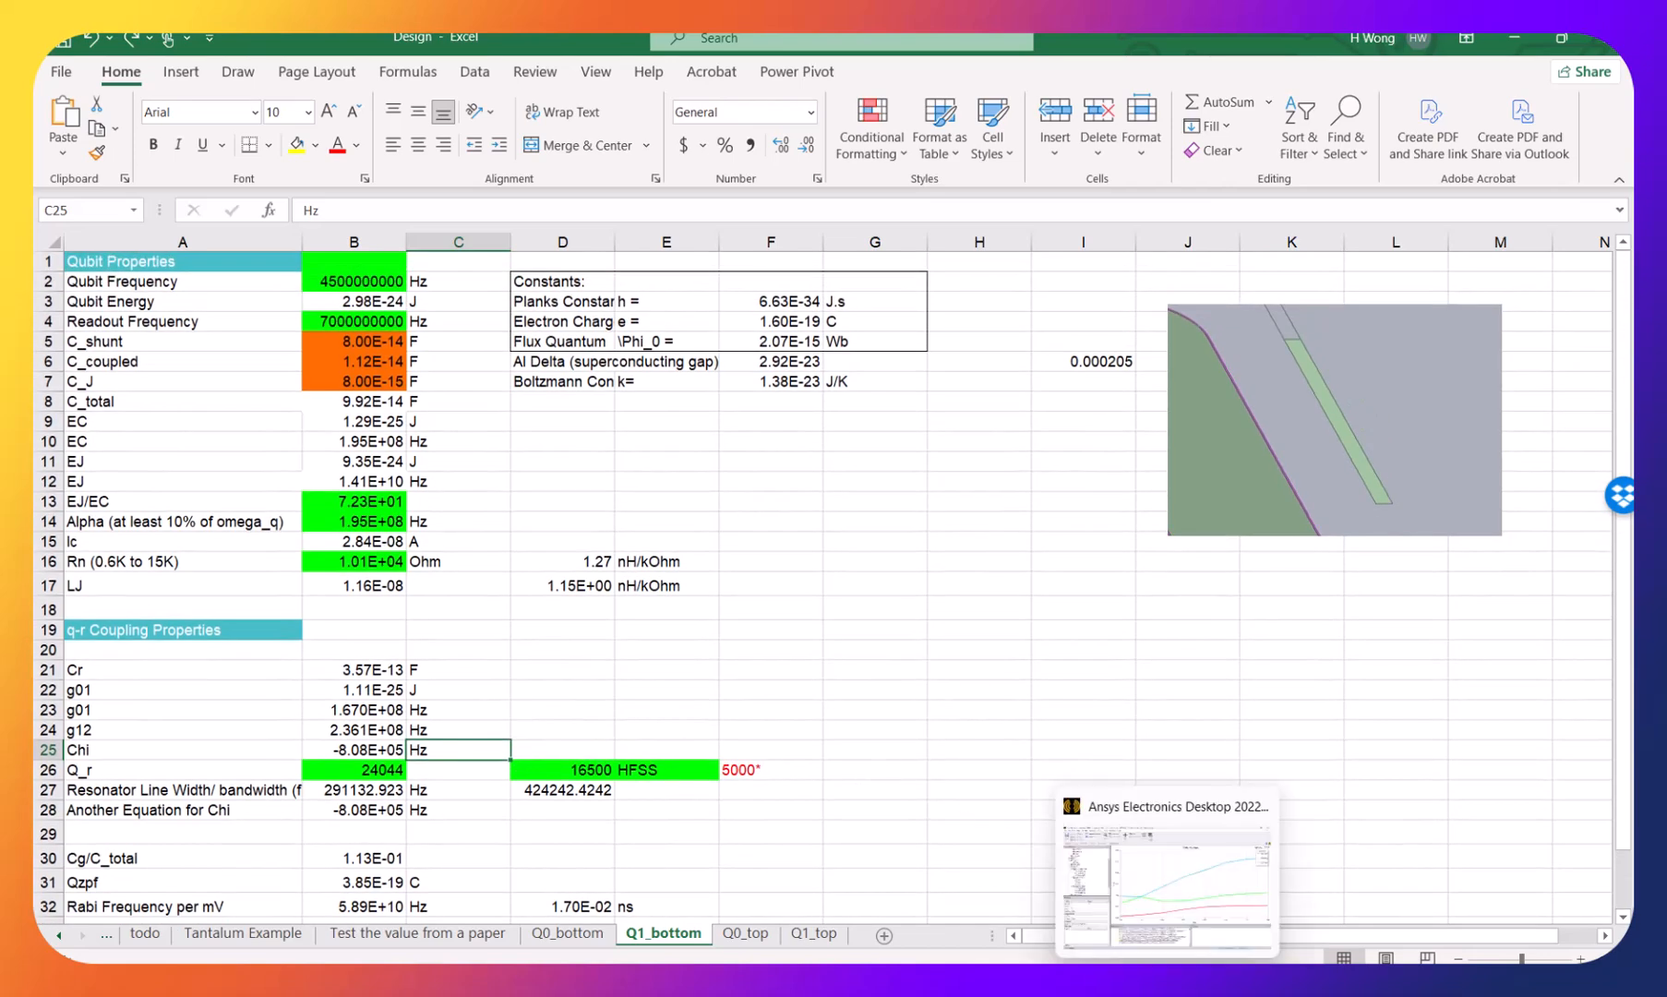
{"action": "left_click", "coordinate": [1159, 882]}
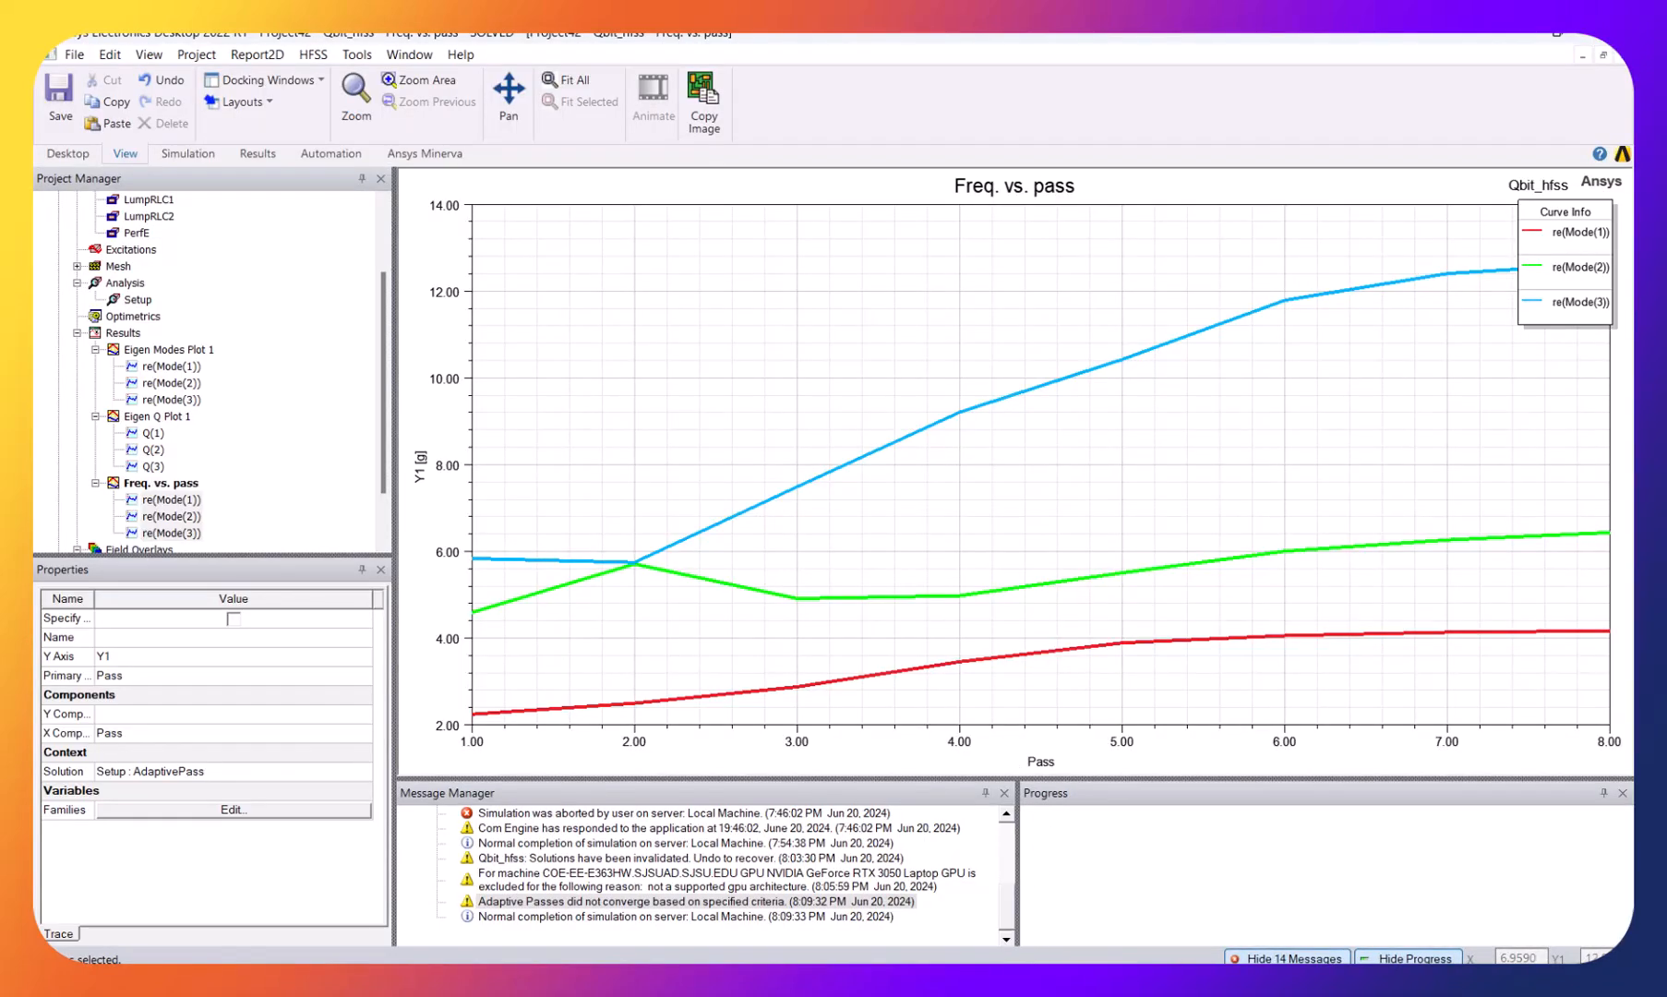